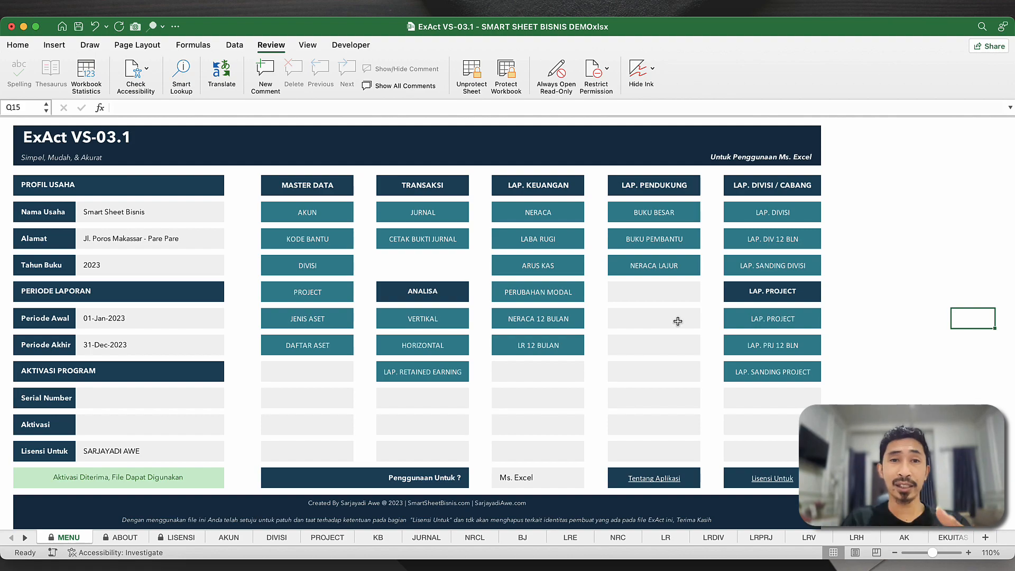
left_click(179, 217)
left_click(208, 259)
left_click(235, 257)
left_click(235, 242)
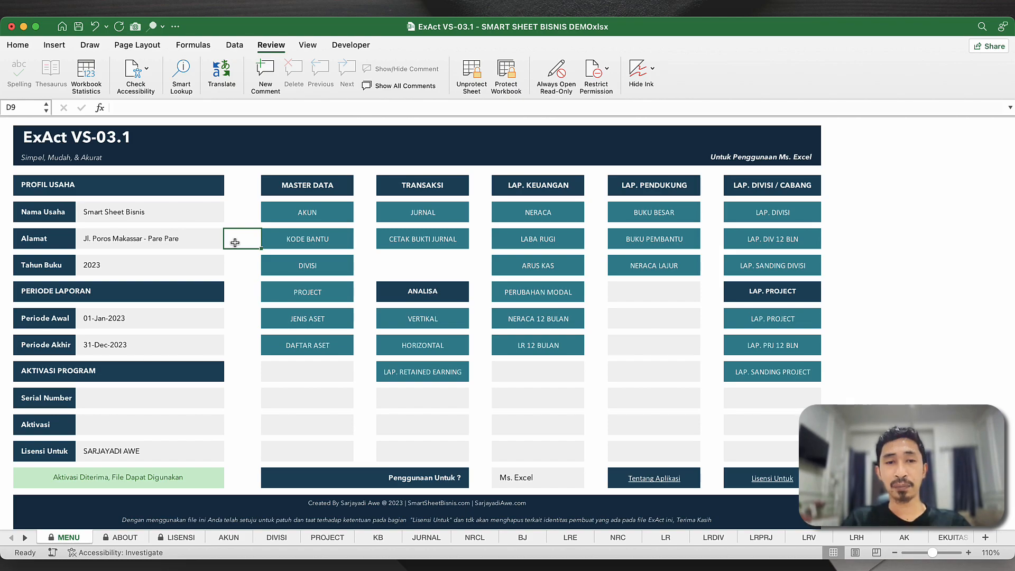
- Switch to the Notion case page in the browser and read the business profile and reporting period under IDENTITAS USAHA
key("ctrl+Right")
scroll(292, 363, "down", 3)
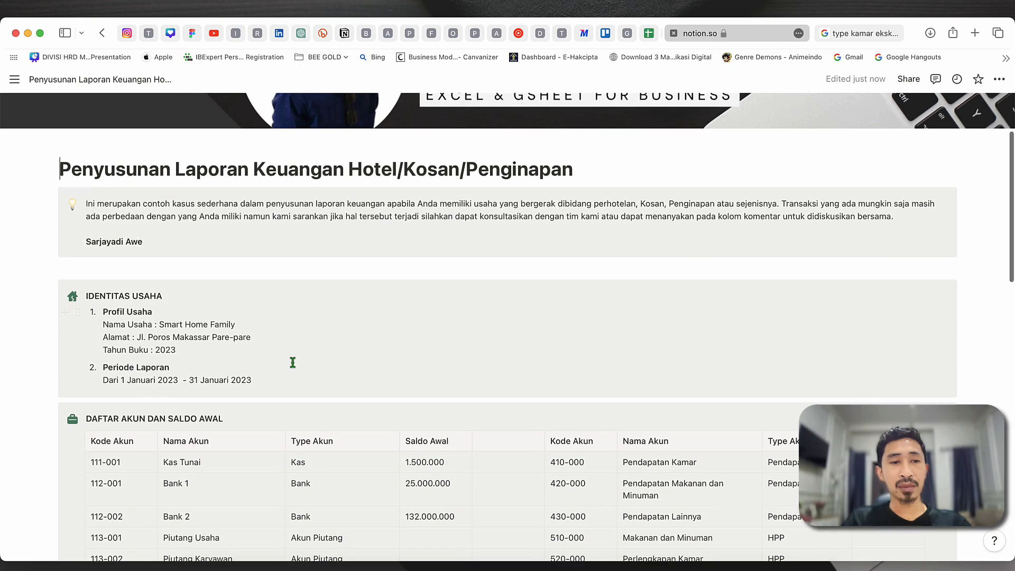
scroll(292, 362, "down", 2)
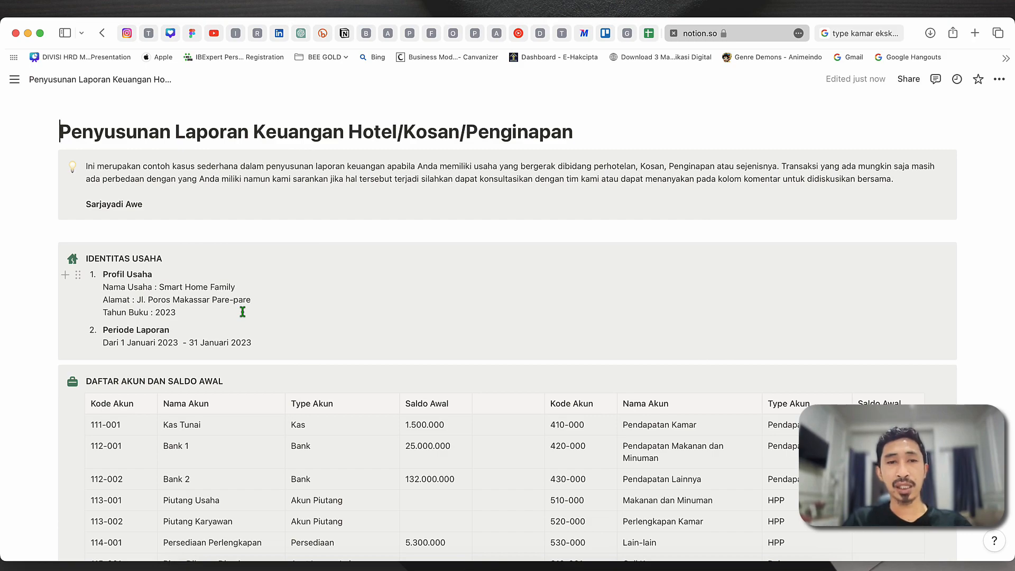
left_click(267, 307)
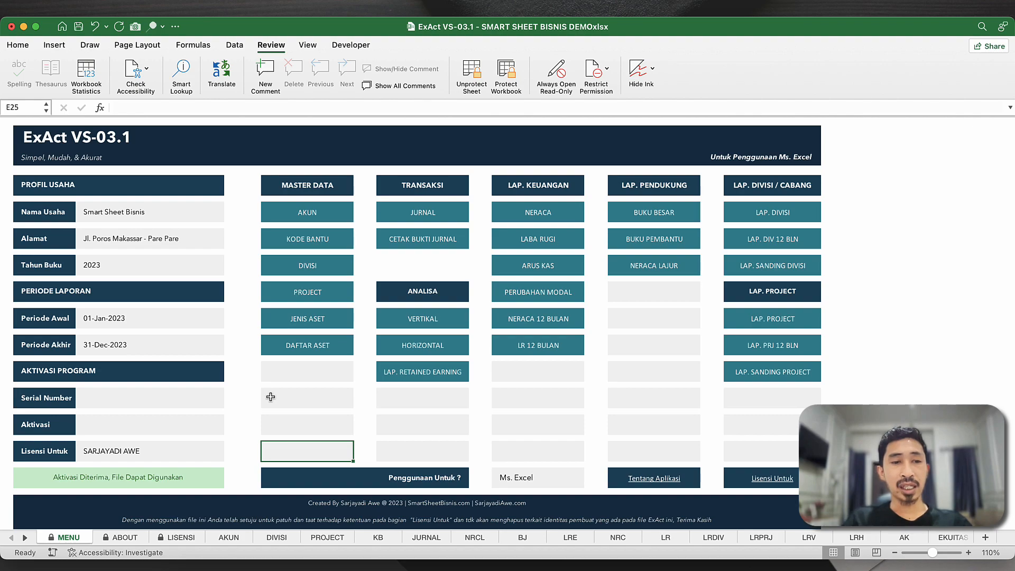
- Set the business name (Nama Usaha) to Smart Home Family on the MENU sheet of the Excel workbook
left_click(242, 397)
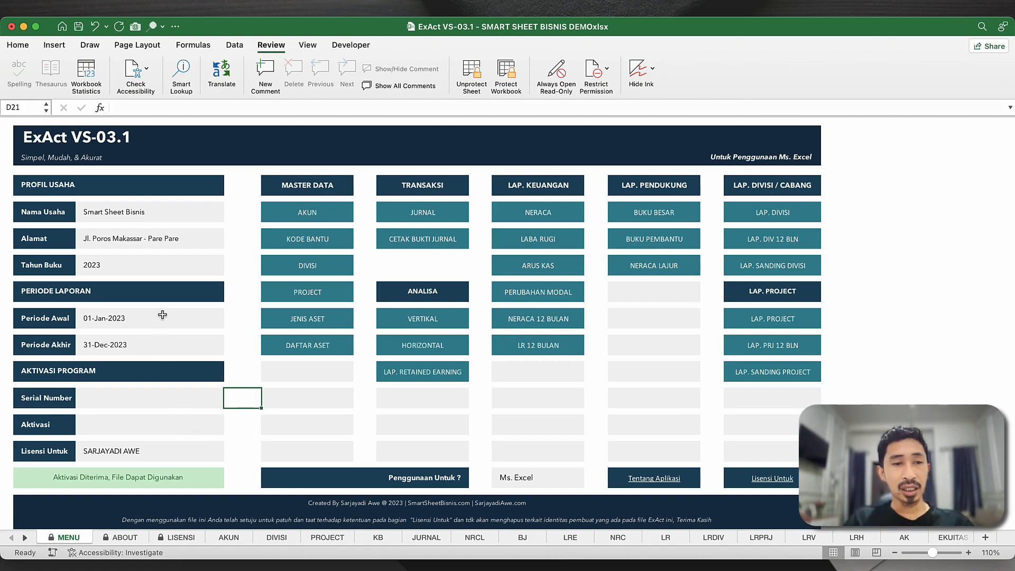
left_click(150, 215)
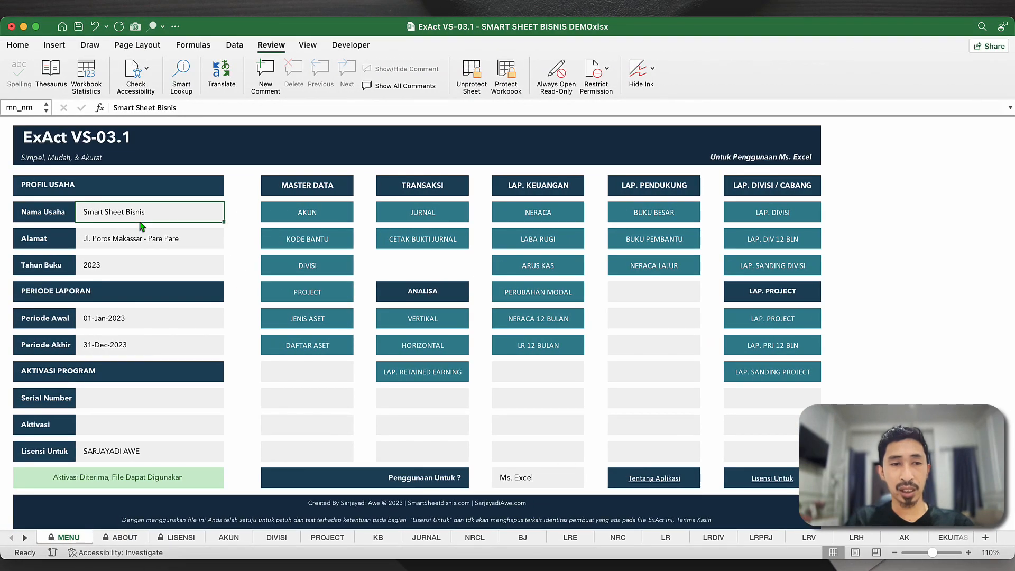
type("Smart Home ")
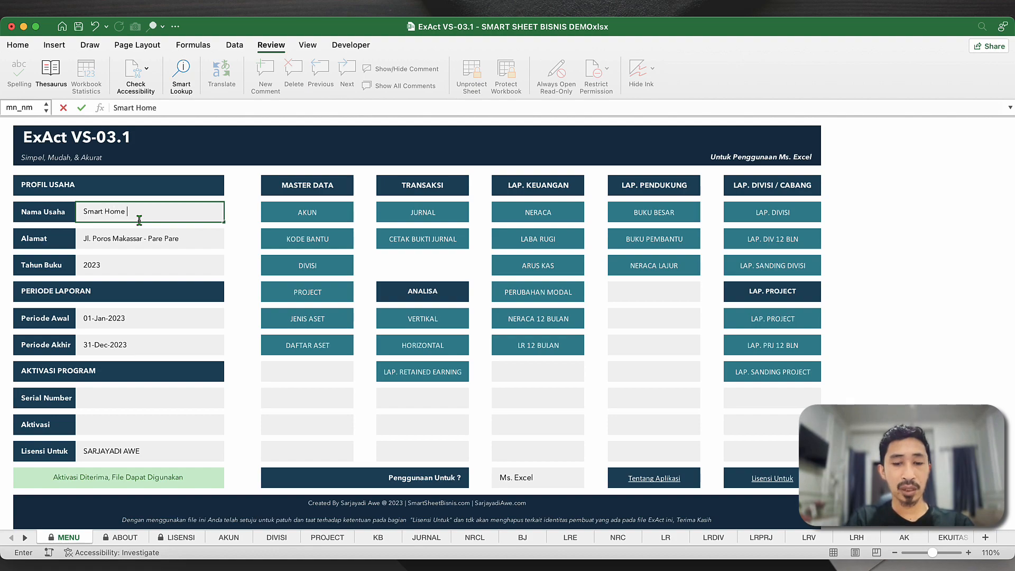
type("Family")
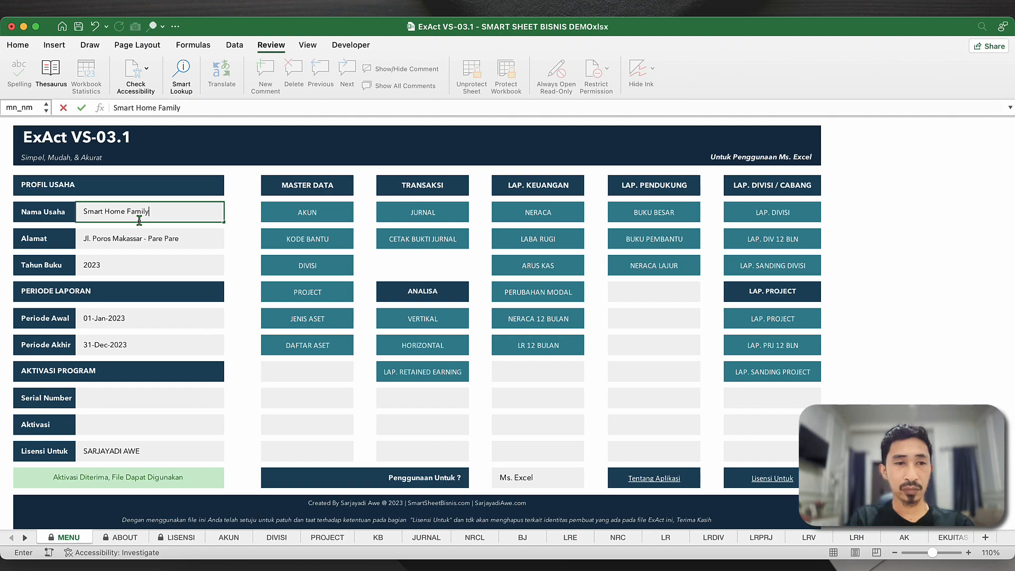
key("Return")
- Check the address, book year and start period against the case, and set the end period (Periode Akhir) to 31/1/2023
left_click(141, 239)
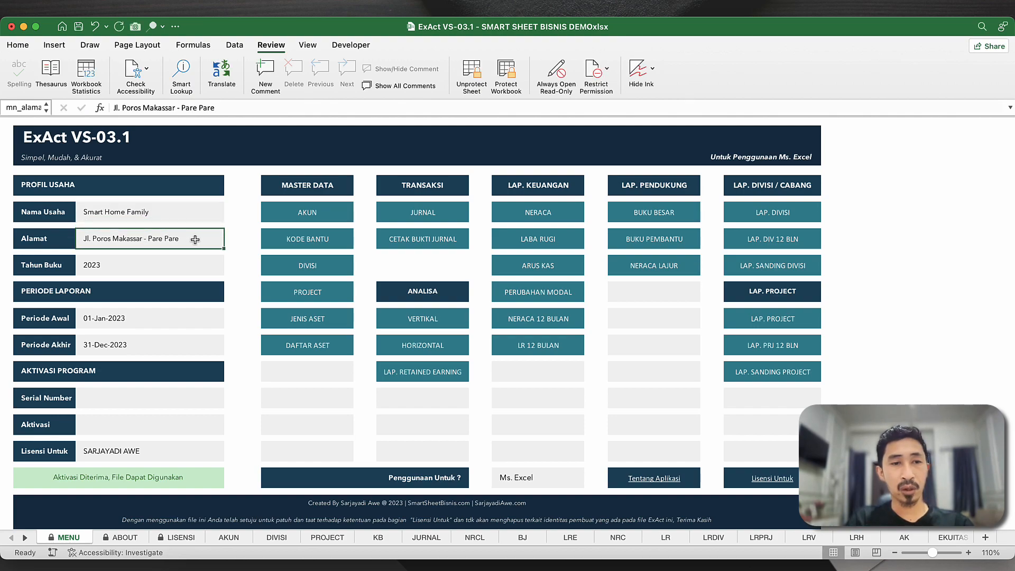
left_click(185, 253)
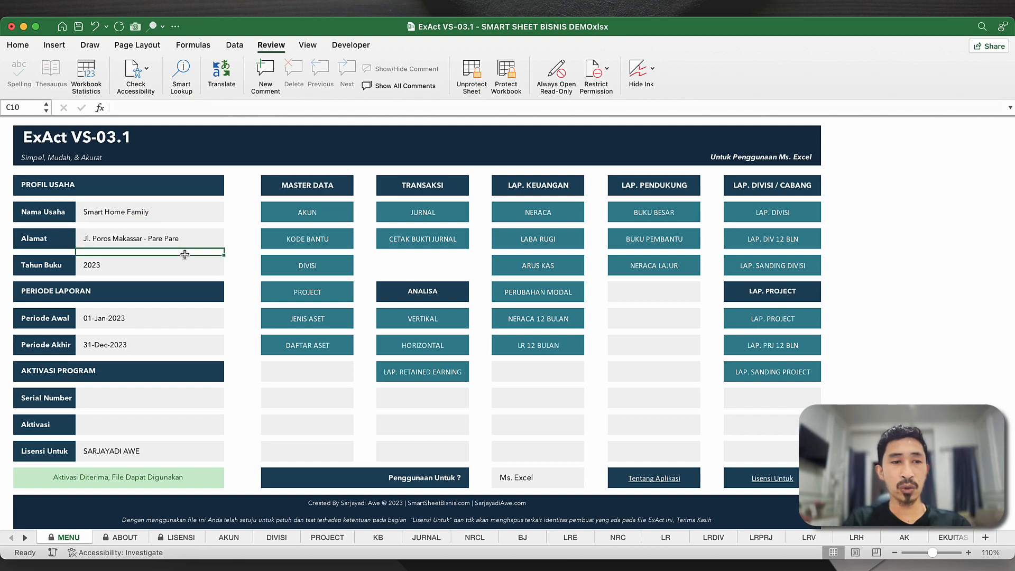
left_click(180, 266)
left_click(173, 330)
left_click(175, 320)
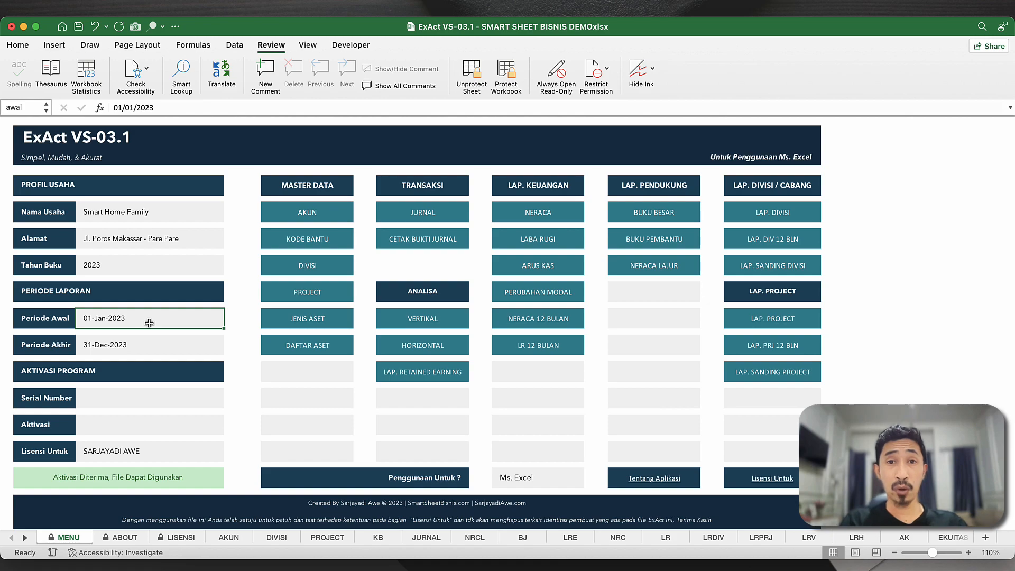
left_click(134, 340)
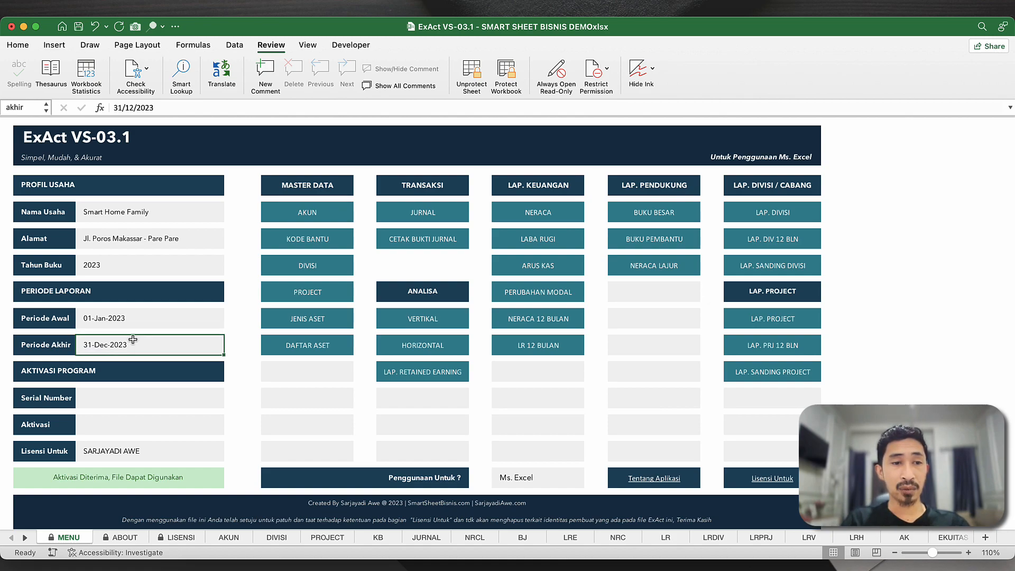
double_click(135, 344)
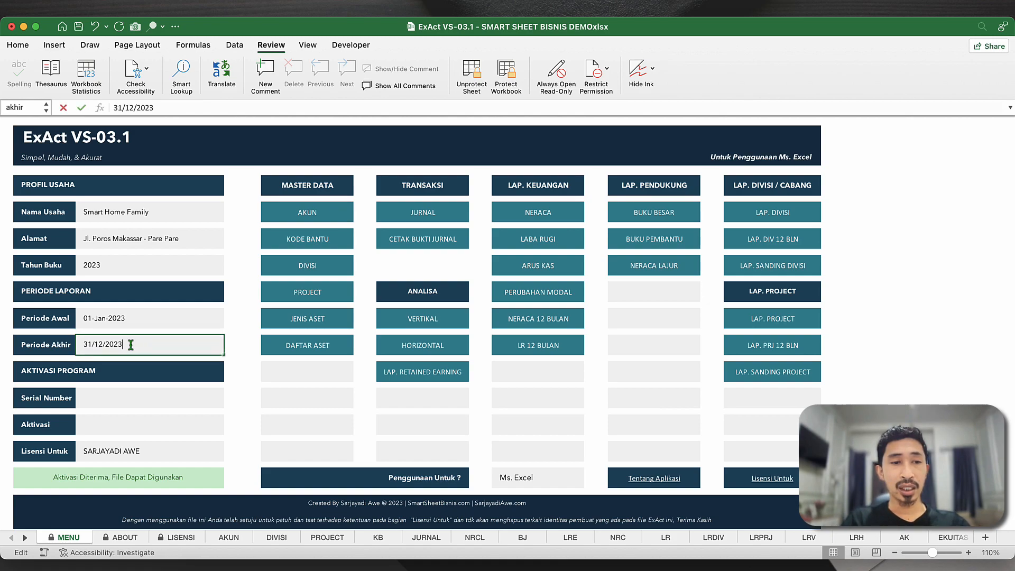
left_click(104, 344)
key("BackSpace")
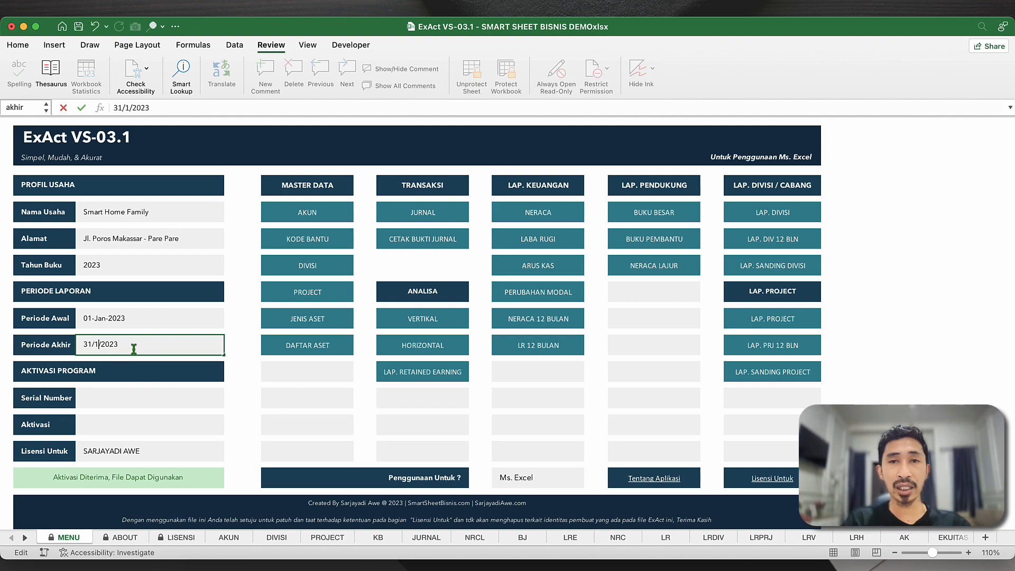
key("Return")
left_click(178, 333)
- Switch to the Notion case page and review the full DAFTAR AKUN DAN SALDO AWAL table of accounts and opening balances
key("ctrl+Right")
scroll(227, 353, "down", 3)
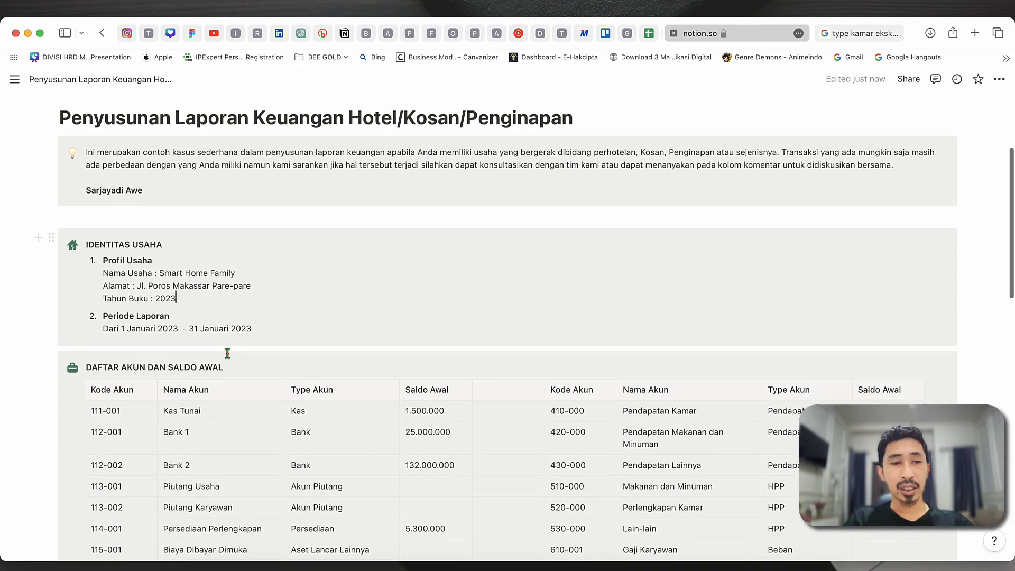
scroll(227, 353, "down", 5)
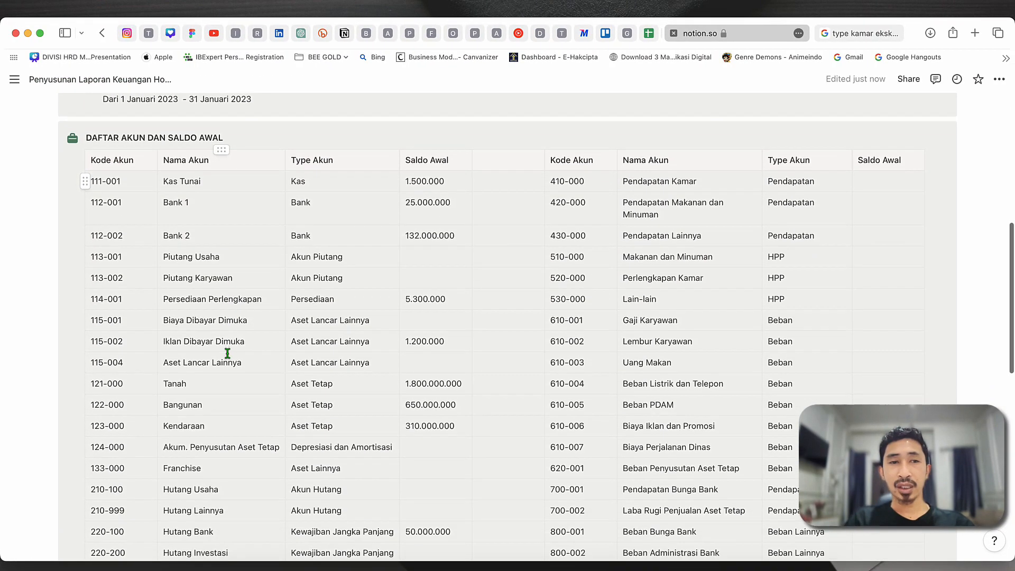
scroll(227, 353, "down", 1)
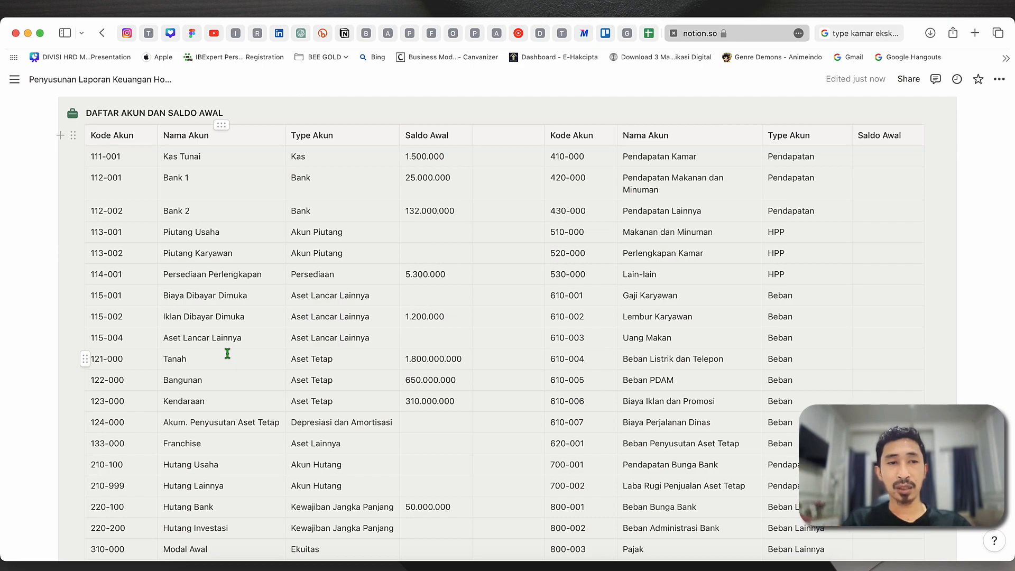
scroll(227, 353, "down", 1)
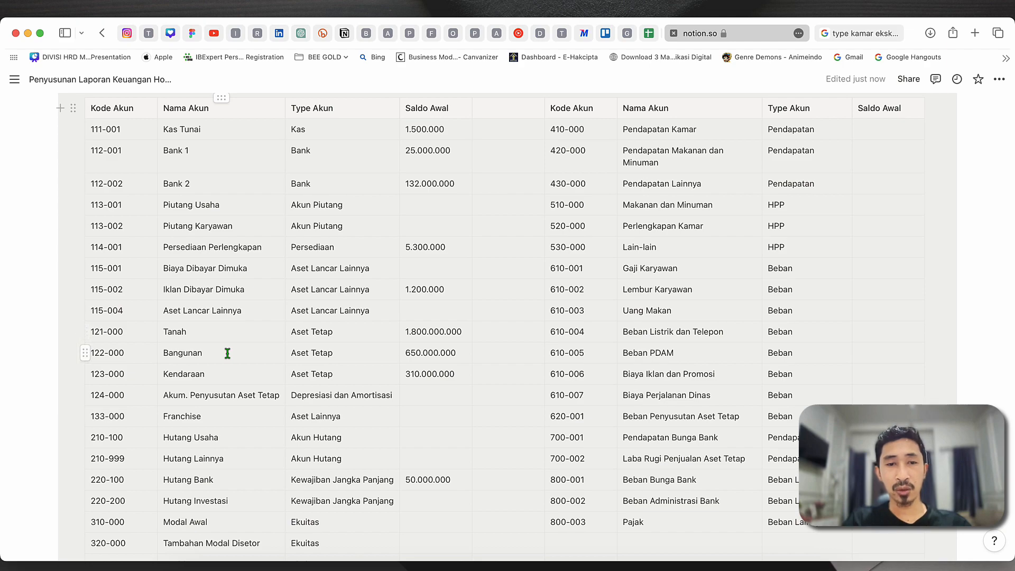
scroll(227, 353, "down", 4)
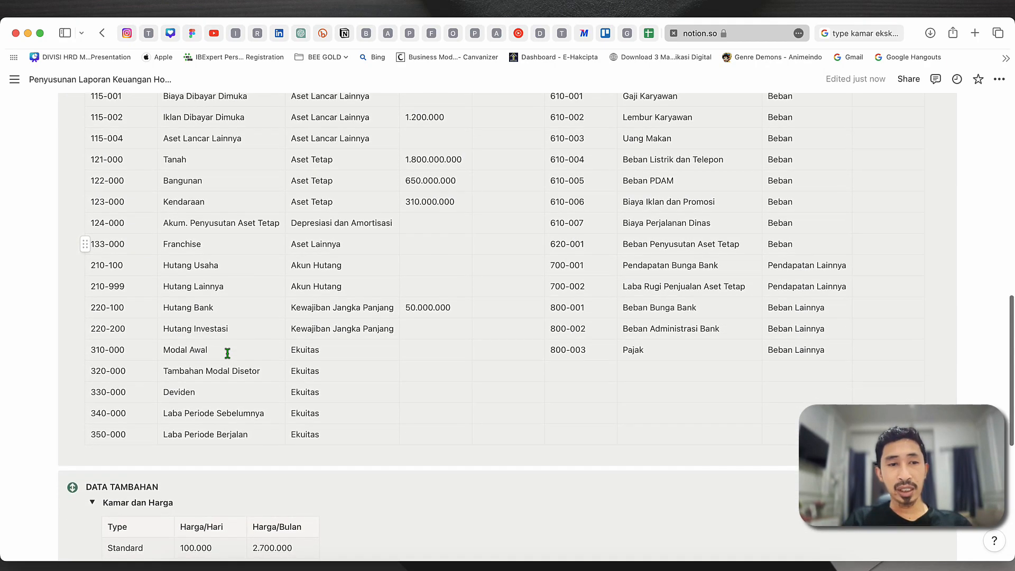
scroll(227, 353, "up", 3)
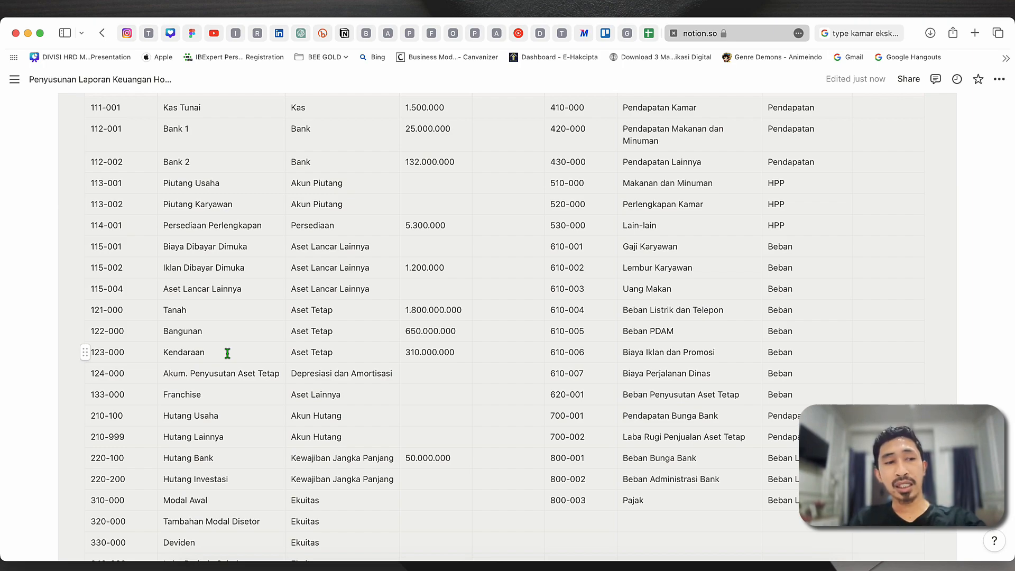
scroll(228, 352, "up", 6)
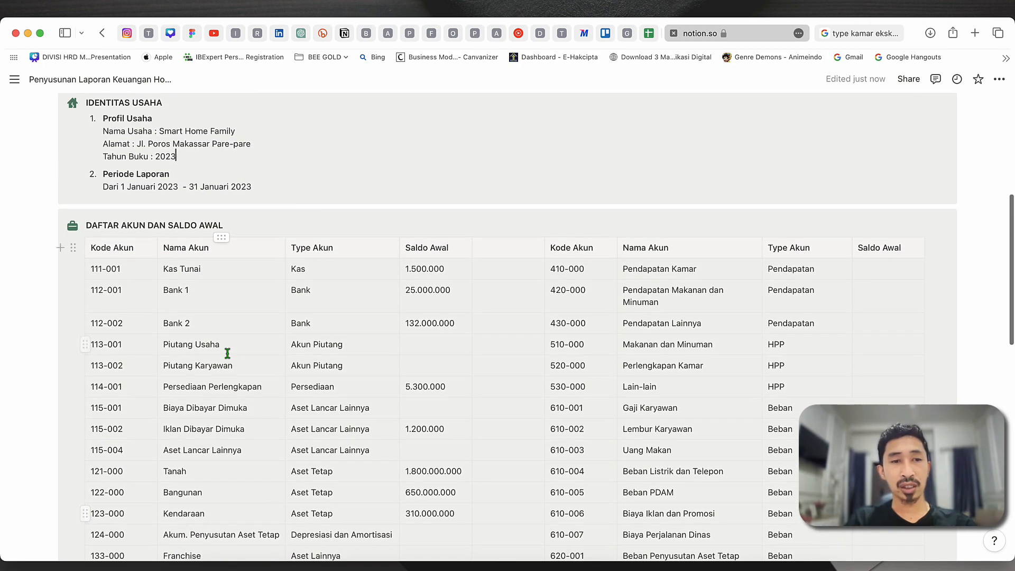
- Examine the account codes and names of the cash and bank rows in the account table
left_click(244, 284)
left_click(243, 268)
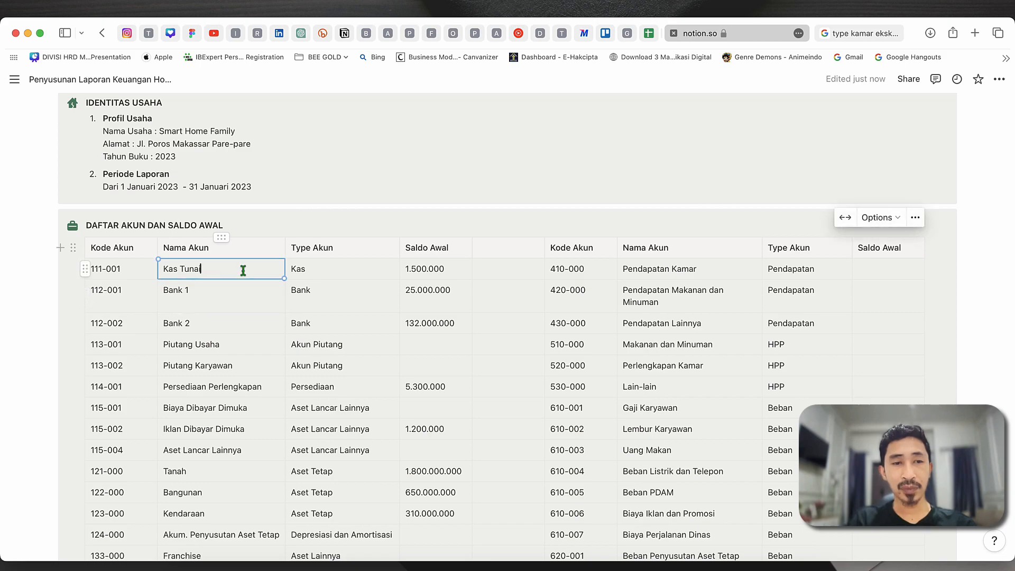
left_click(241, 302)
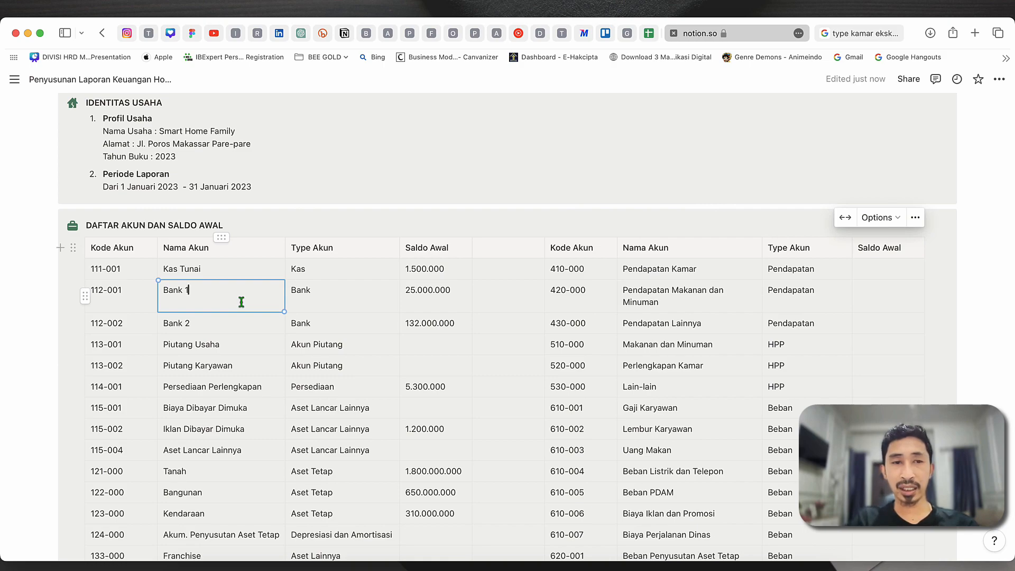
left_click(228, 272)
left_click(124, 261)
left_click_drag(121, 268, 88, 268)
left_click(85, 267)
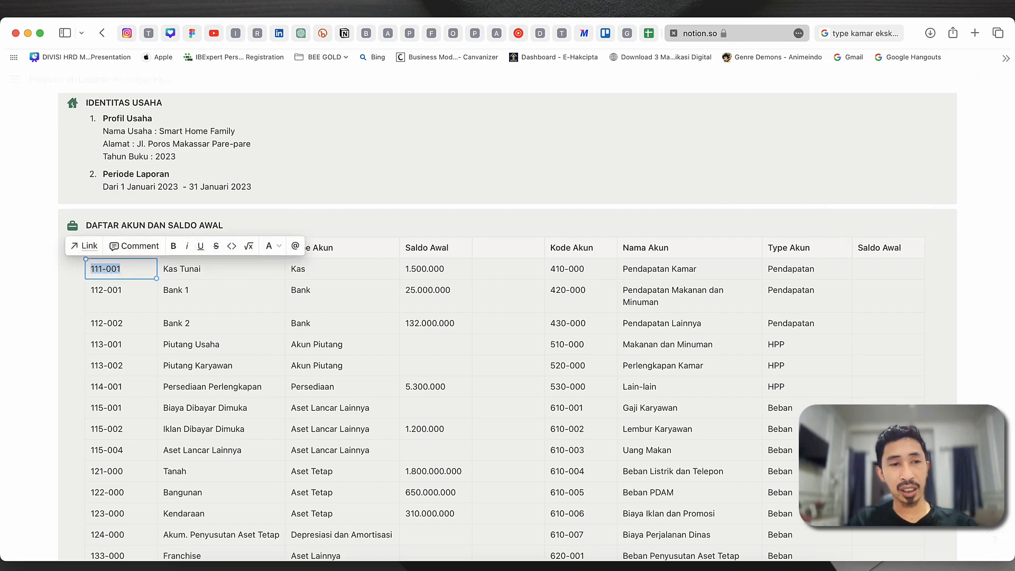
left_click(87, 324)
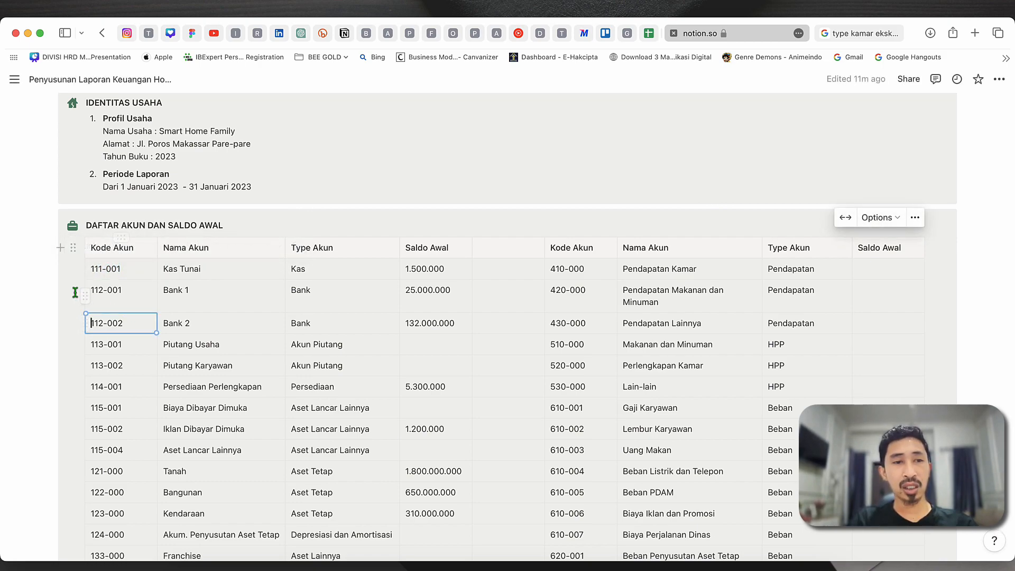
key("Escape")
left_click(93, 291)
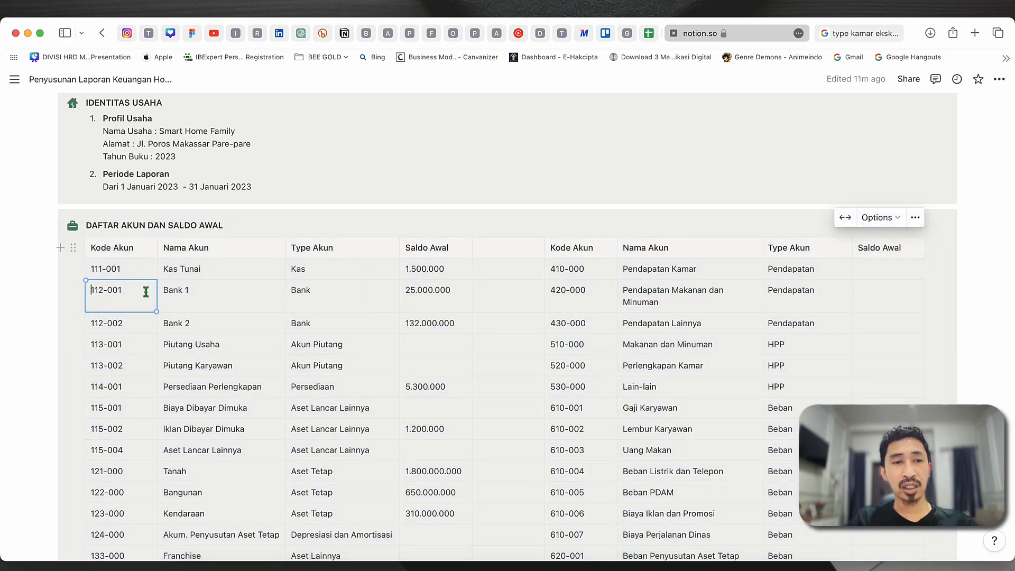
left_click(194, 295)
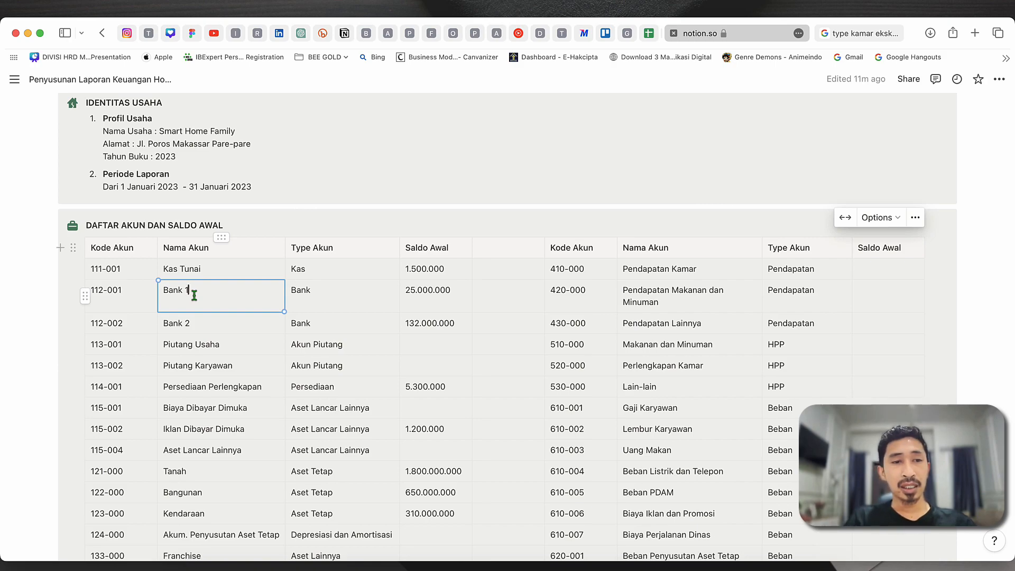
left_click_drag(93, 269, 255, 280)
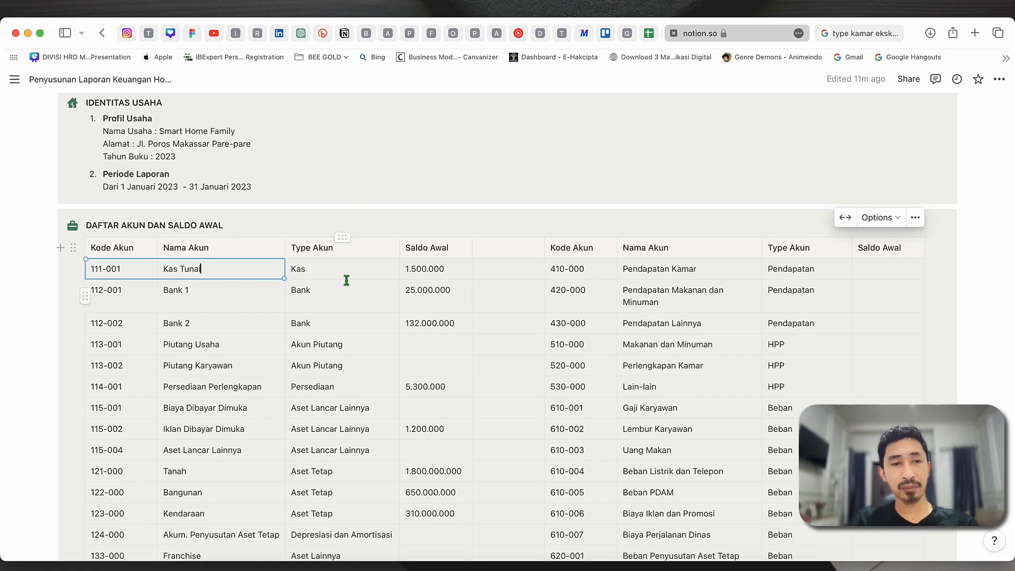
- Switch back to the Excel workbook, open the AKUN account list from the main menu sheet and set its zoom to 130%
key("ctrl+Left")
left_click(287, 212)
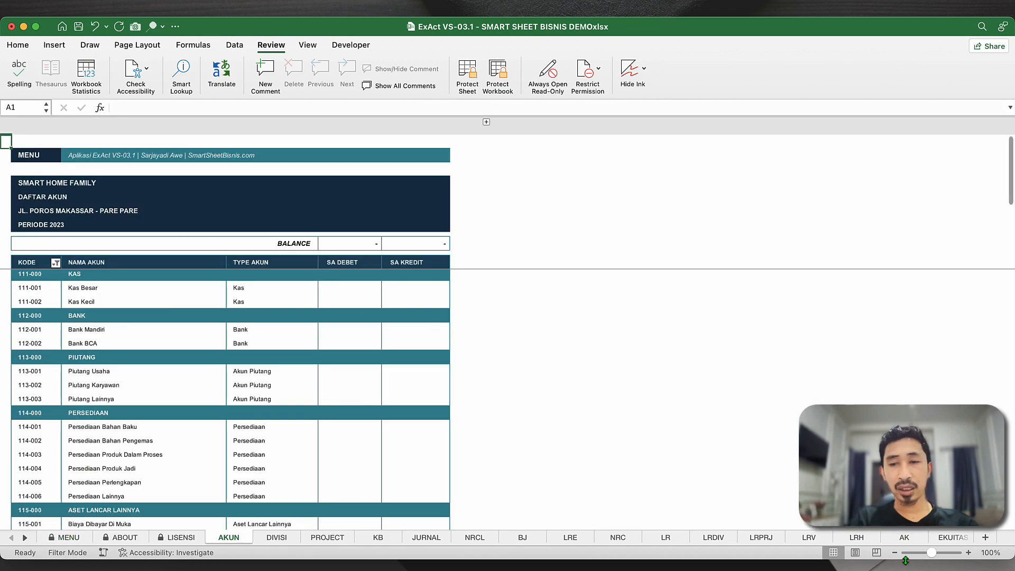
left_click(969, 553)
left_click(969, 553)
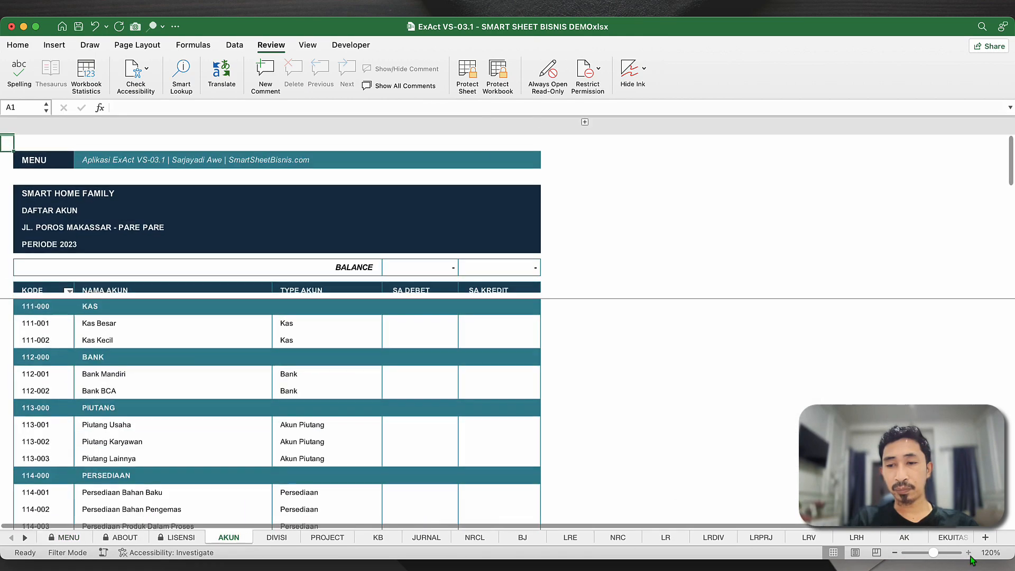
left_click(969, 552)
left_click(968, 553)
left_click(968, 552)
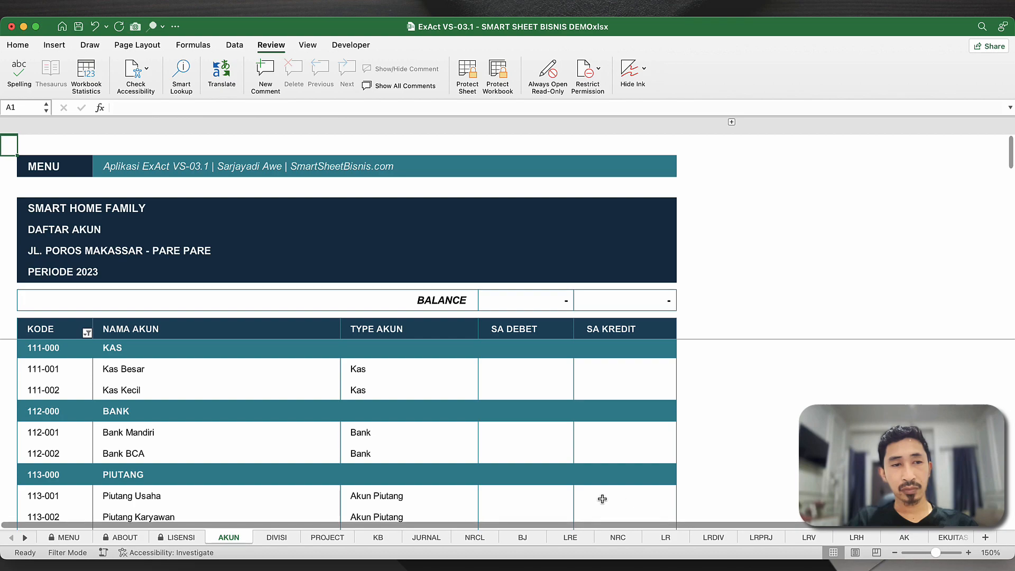
left_click(895, 552)
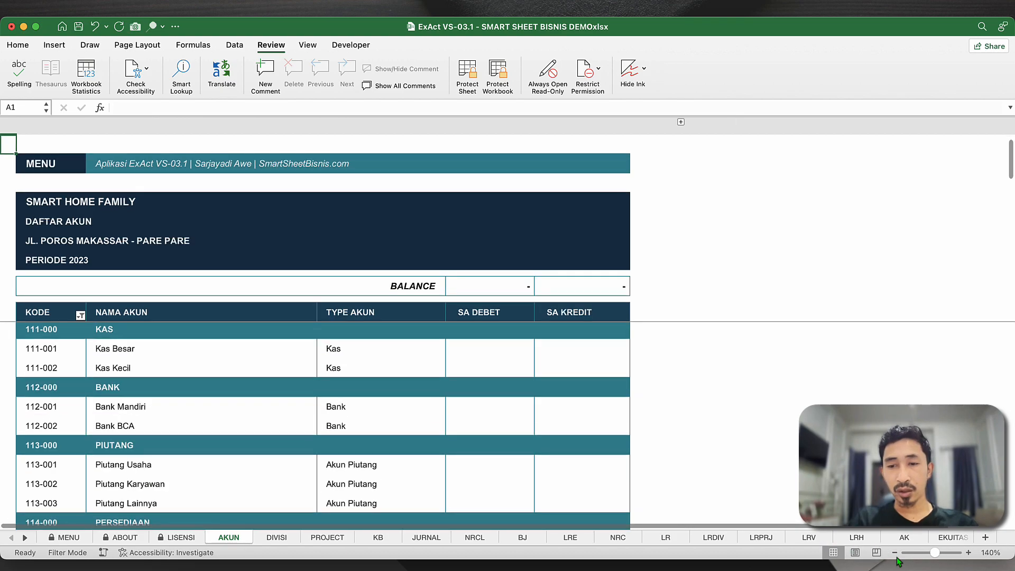
left_click(895, 553)
left_click(427, 432)
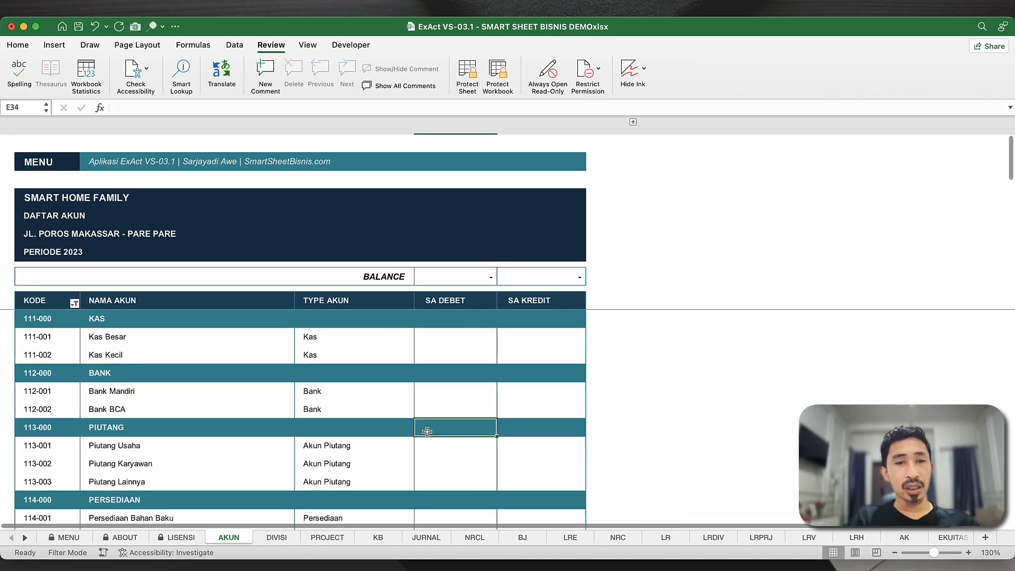
- Include all codes and blanks in the KODE filter so the account list shows every row
scroll(426, 431, "down", 1)
scroll(423, 423, "up", 1)
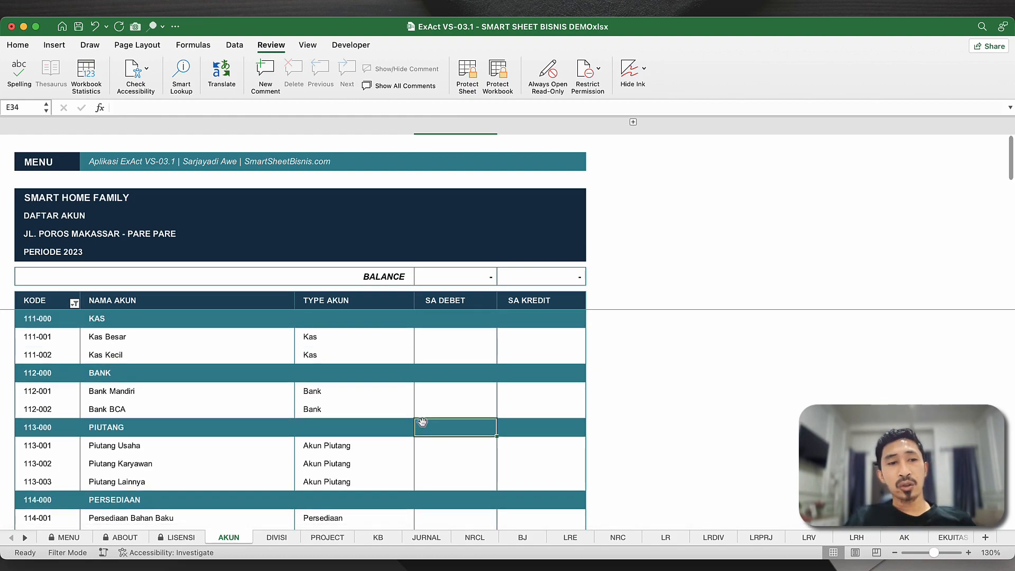
left_click(74, 304)
left_click(113, 467)
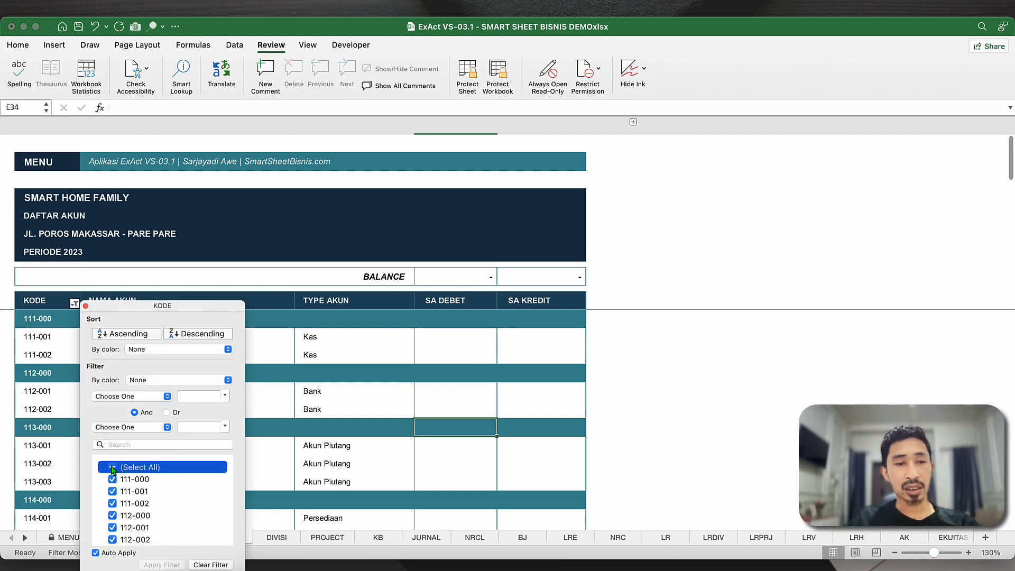
left_click(337, 401)
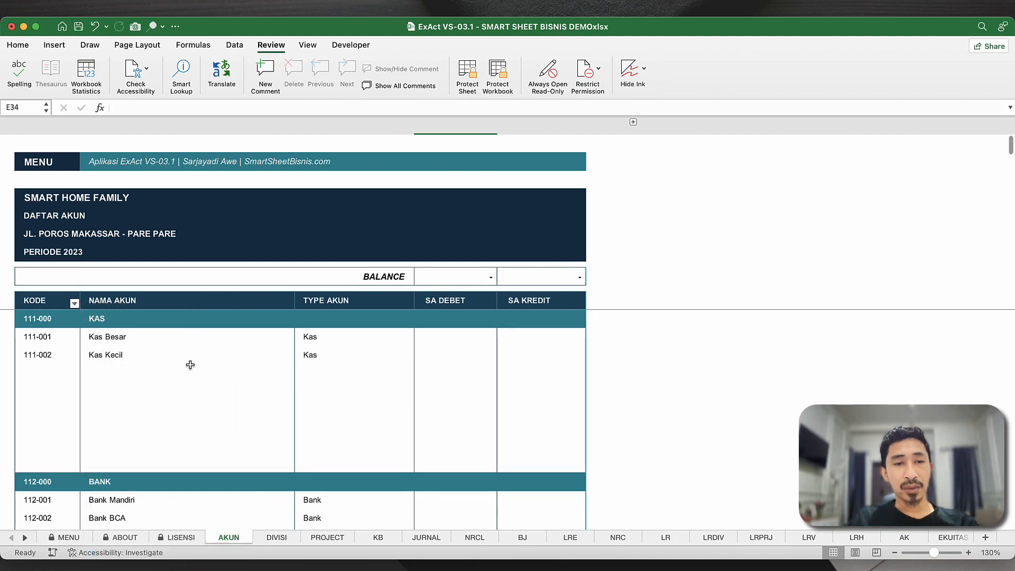
- Check the empty rows under KAS and BANK, and look through the code entries in the KODE filter for irregular codes
left_click(130, 378)
left_click(108, 393)
left_click(110, 406)
left_click(114, 421)
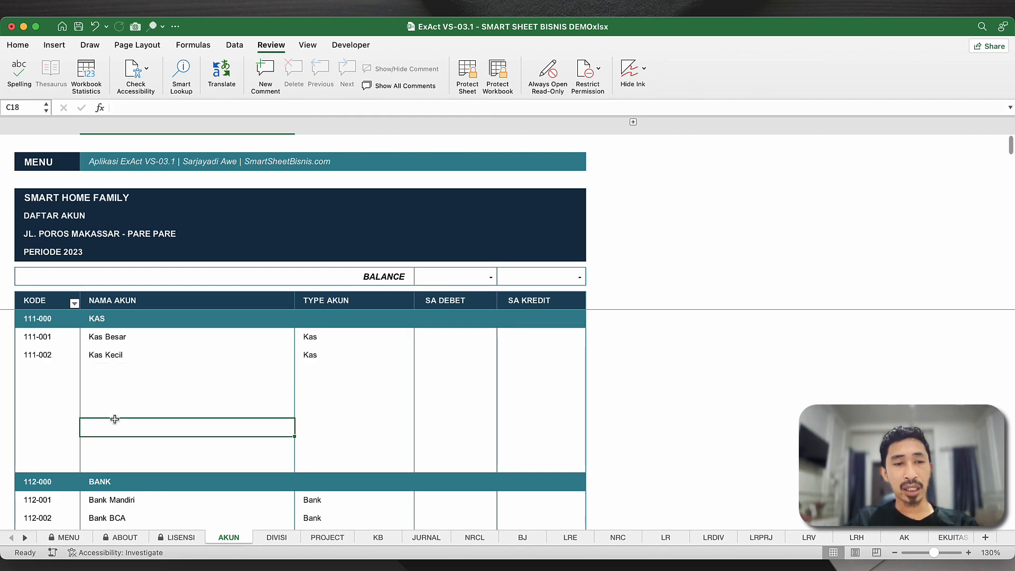
scroll(115, 419, "down", 3)
scroll(114, 419, "down", 5)
scroll(115, 420, "up", 4)
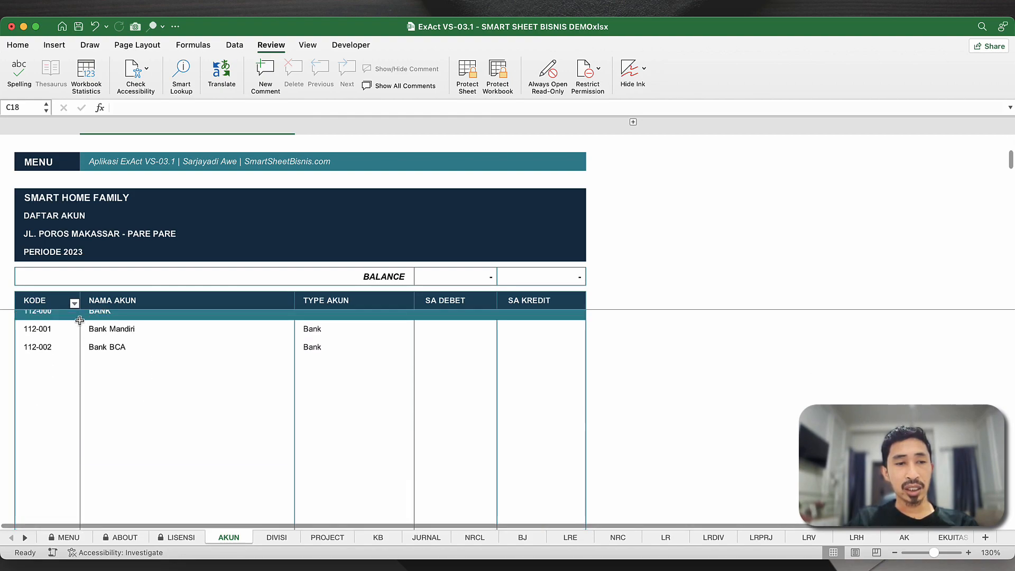
left_click(75, 305)
scroll(151, 439, "down", 10)
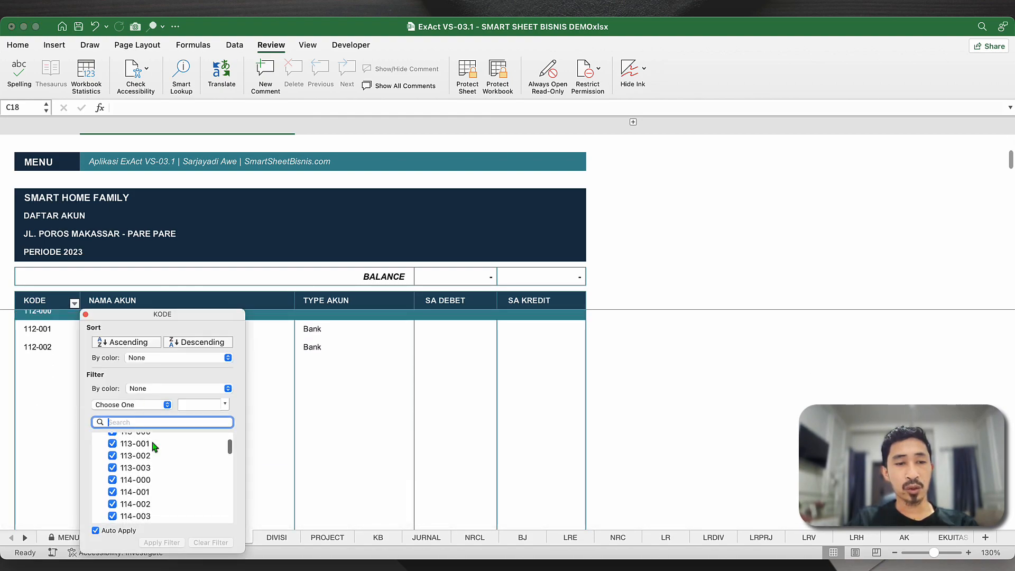
scroll(152, 444, "down", 10)
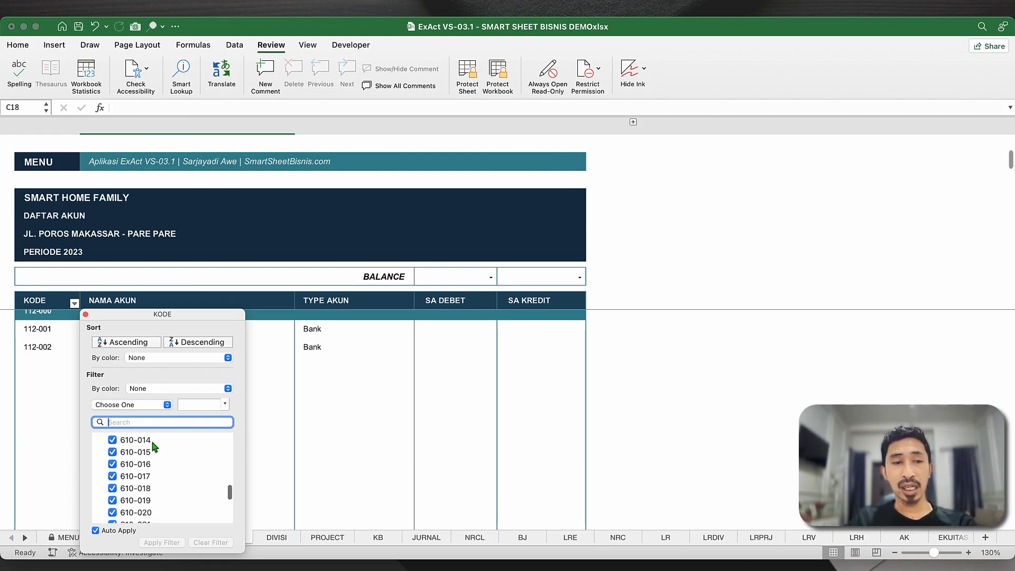
scroll(152, 443, "down", 10)
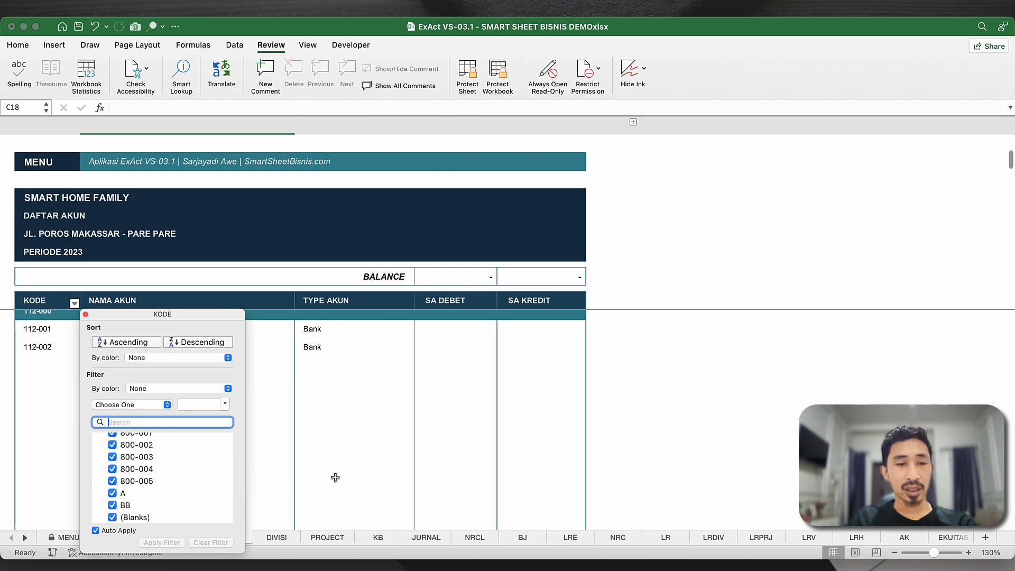
left_click(290, 465)
left_click(230, 451)
- Set the code of the Tanah account in the ASET TETAP group to 121-000
scroll(230, 451, "down", 5)
scroll(230, 451, "down", 5)
scroll(231, 451, "up", 3)
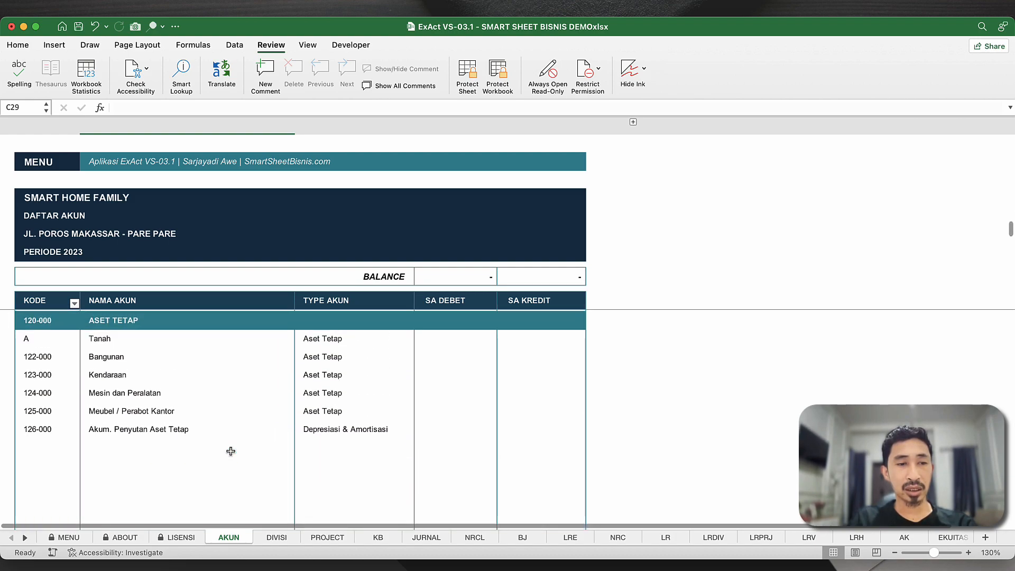
scroll(230, 451, "up", 1)
left_click(62, 362)
left_click(57, 345)
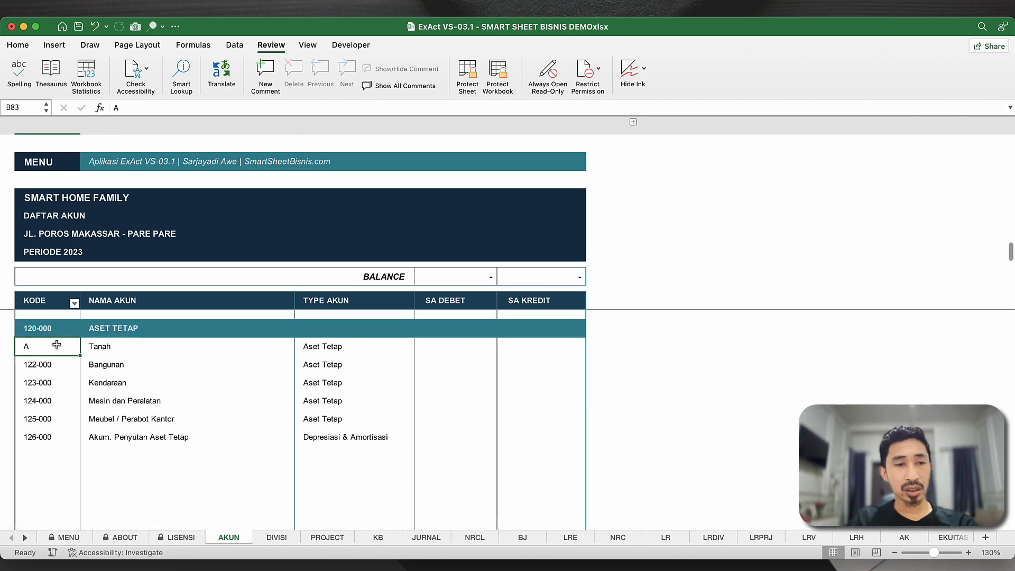
type("122")
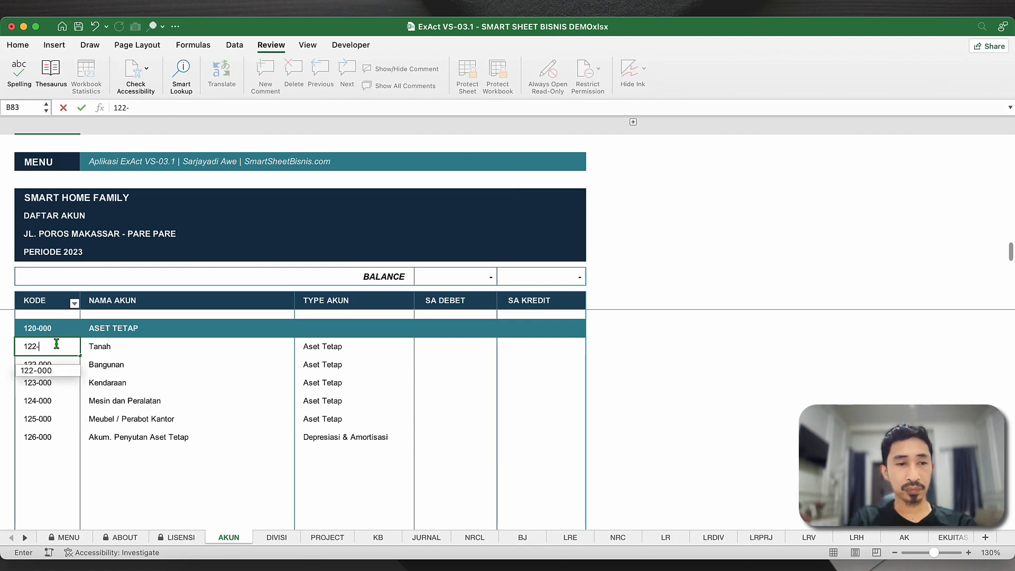
key("BackSpace")
type("1")
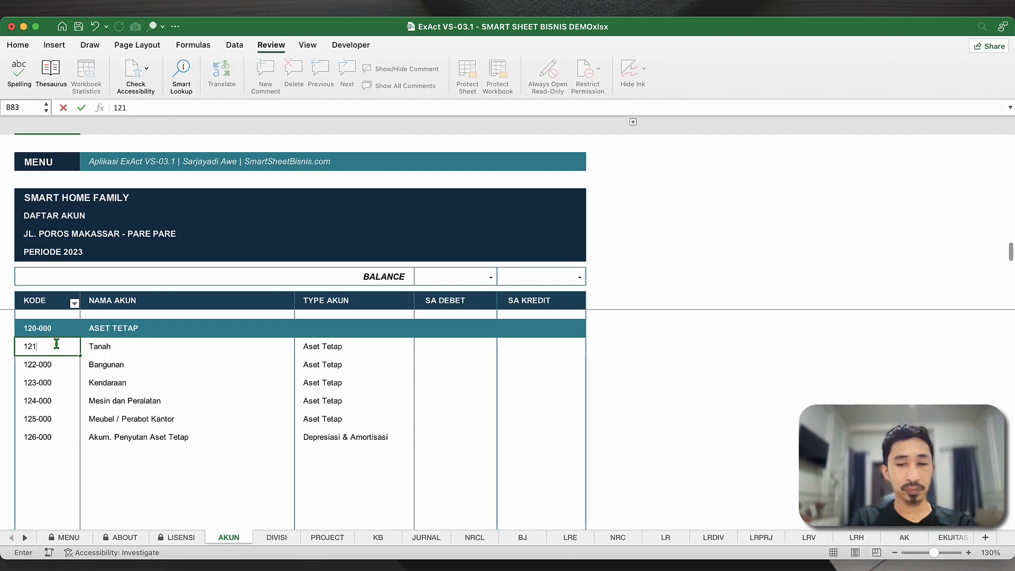
type("33-000")
key("Return")
- Set the code of the Gaji Karyawan account in the BEBAN OPERASIONAL group to 610-001
left_click(87, 418)
scroll(86, 418, "down", 5)
scroll(87, 418, "down", 20)
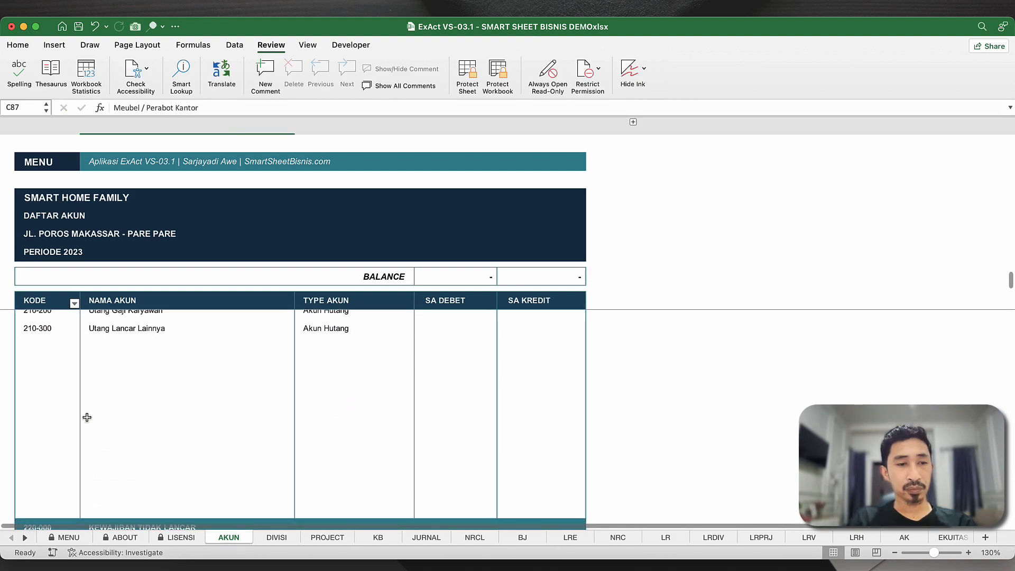
scroll(87, 417, "down", 10)
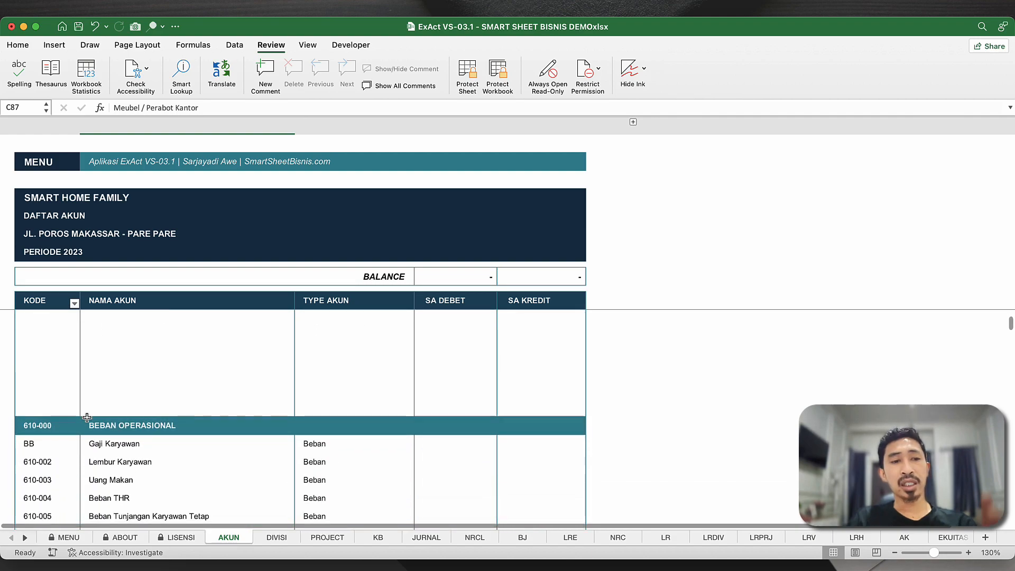
left_click(58, 330)
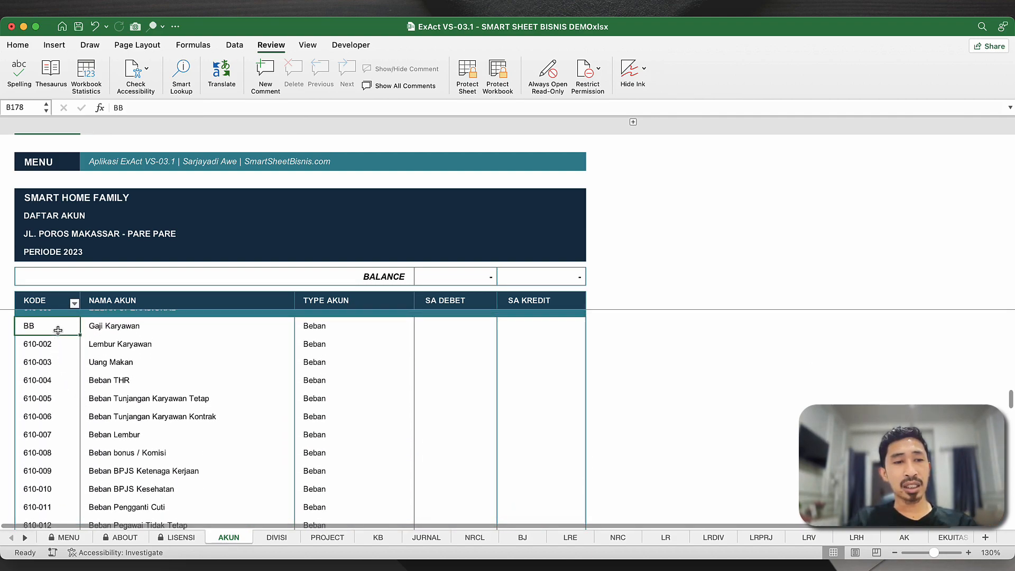
type("610")
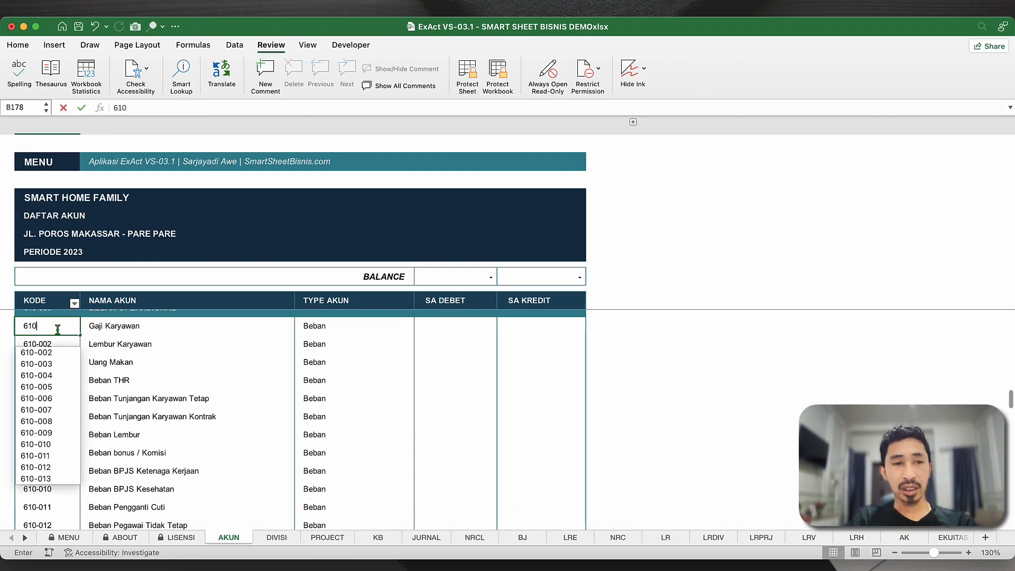
type("-001")
key("Return")
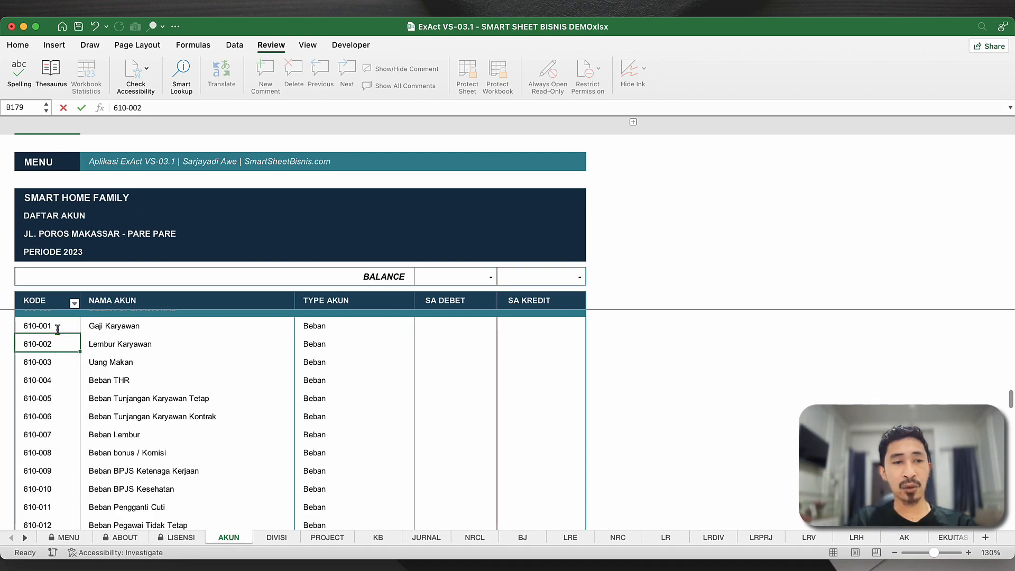
- Compare the KAS group with the Notion account table and rename account 111-001 to Kas Tunai
scroll(186, 357, "up", 10)
scroll(186, 357, "up", 10)
scroll(186, 357, "up", 10)
scroll(186, 357, "up", 10)
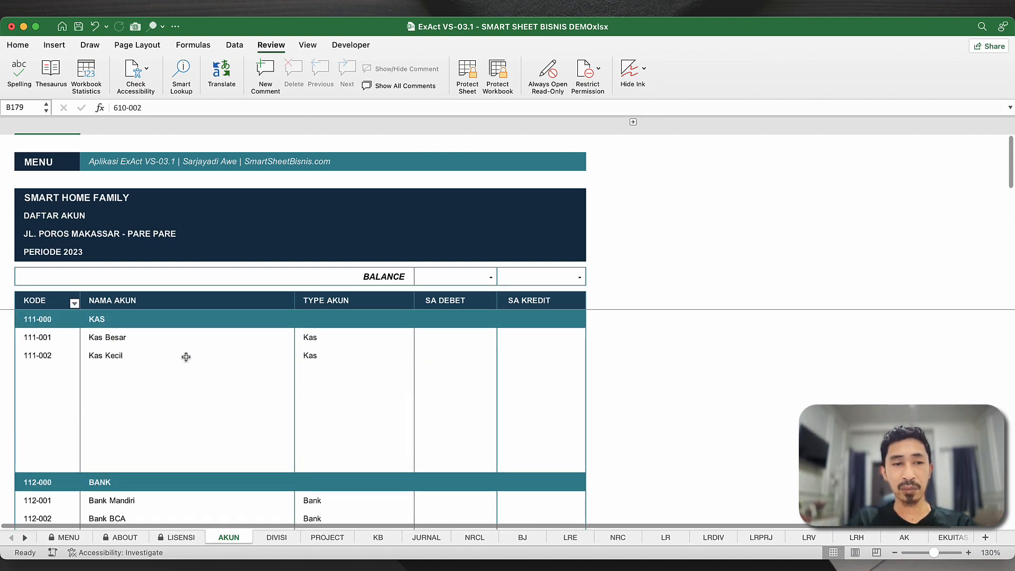
left_click(142, 343)
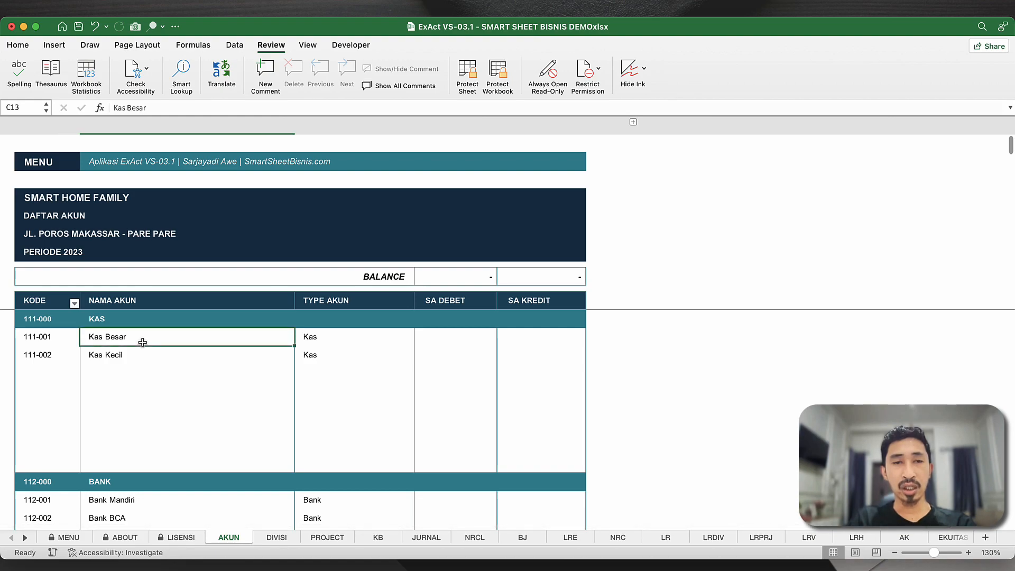
key("ctrl+Right")
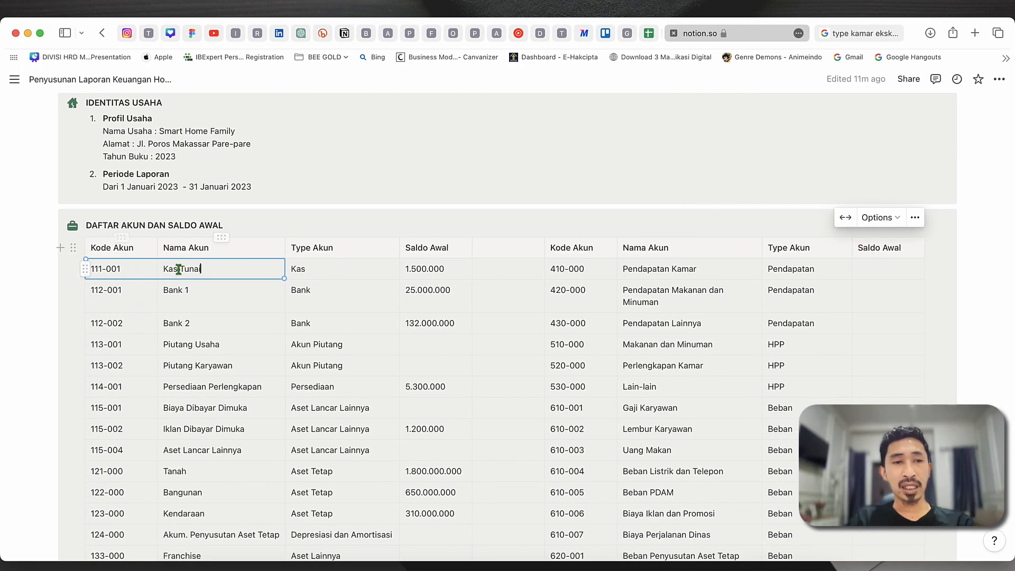
left_click(201, 291)
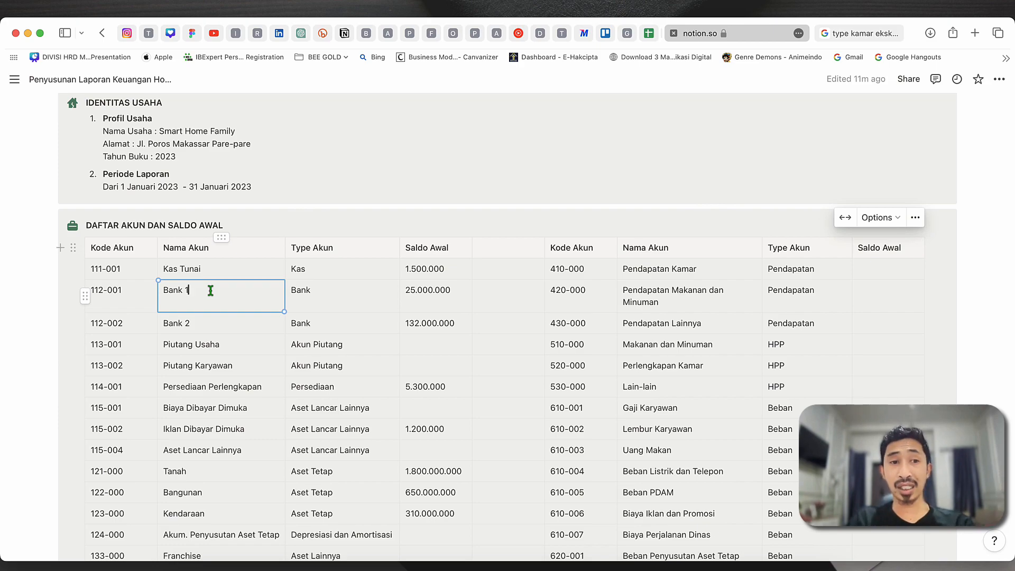
key("ctrl+Left")
type("Kas T")
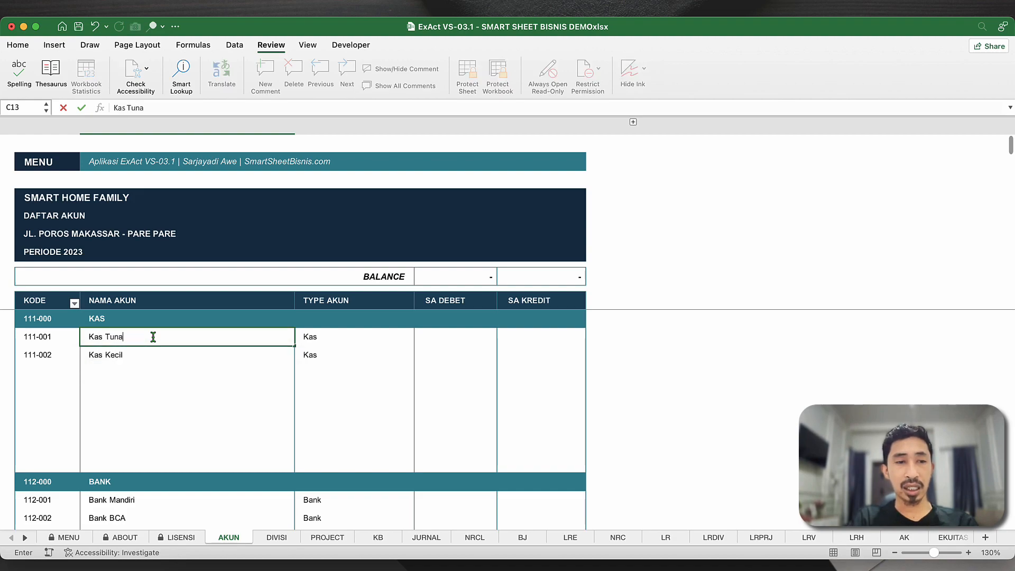
type("unai")
key("Return")
- Clear the code, name and type of the Kas Kecil account in the KAS group
left_click_drag(62, 354, 59, 354)
key("shift+Right")
key("Delete")
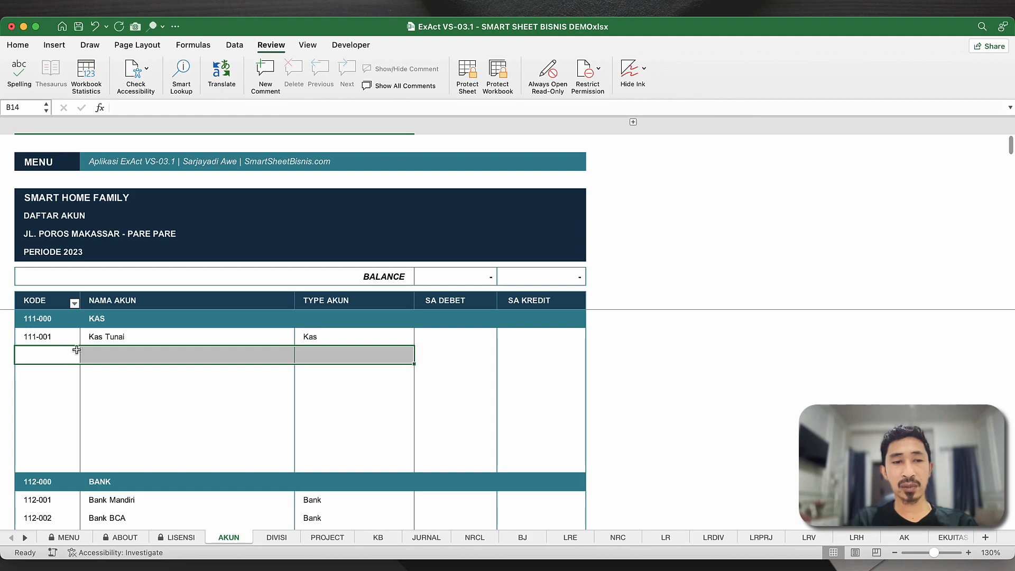
- Review all account types offered for Kas Tunai, from Kas to Beban Lainnya, without changing its type
left_click(131, 354)
left_click(348, 349)
left_click(415, 343)
left_click(399, 338)
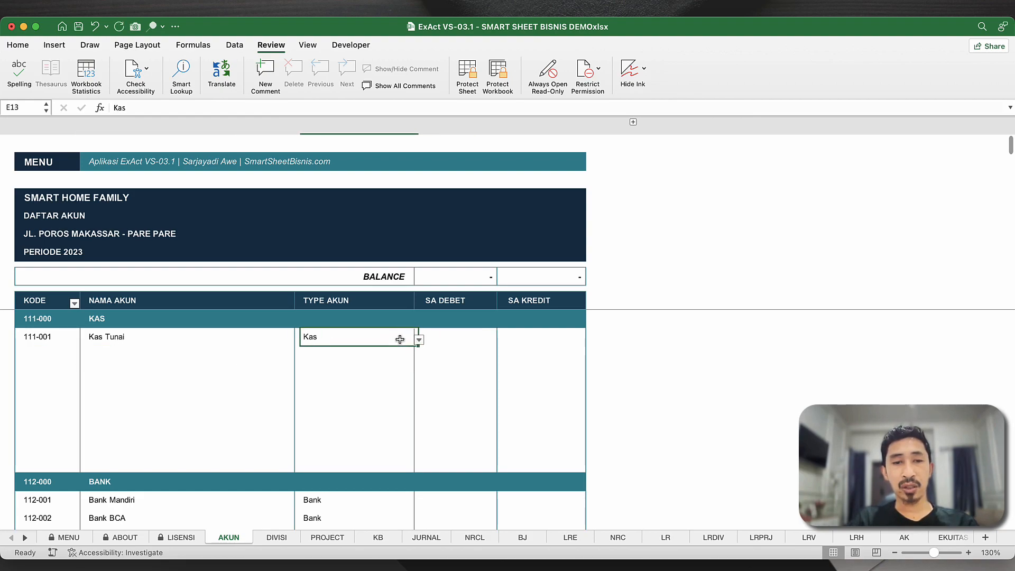
left_click(419, 339)
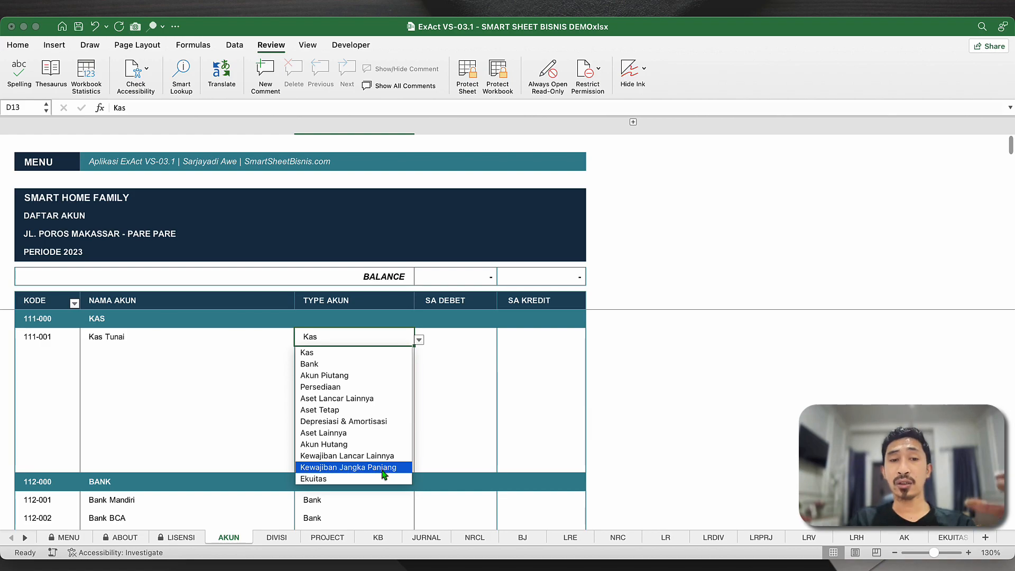
scroll(384, 475, "down", 1)
scroll(384, 475, "down", 4)
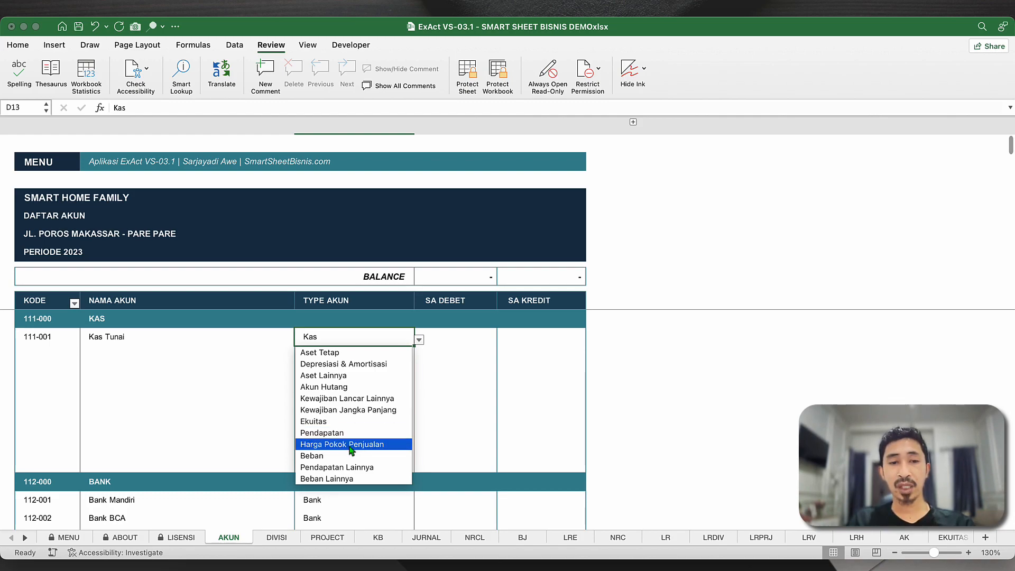
left_click(269, 418)
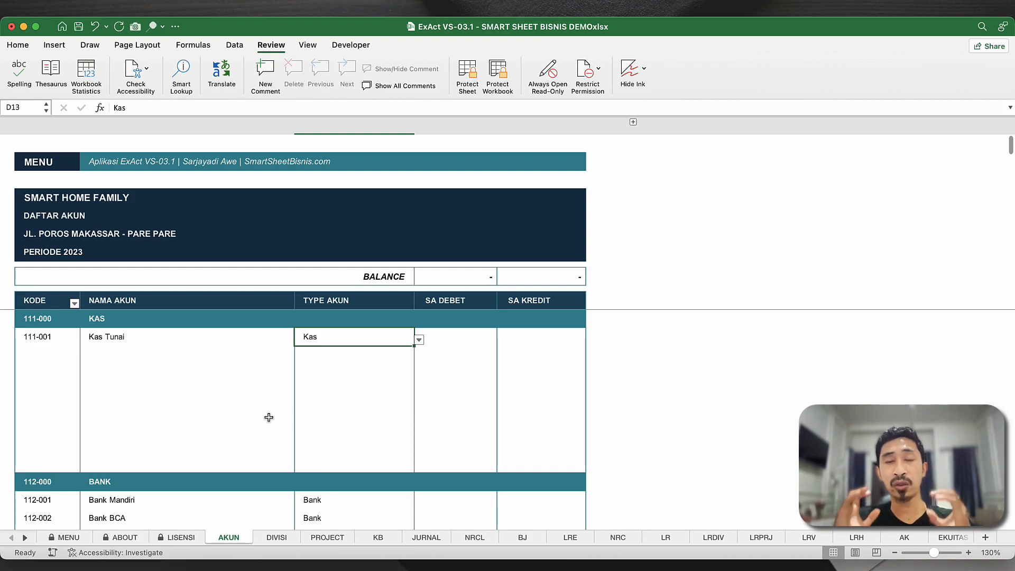
left_click(188, 379)
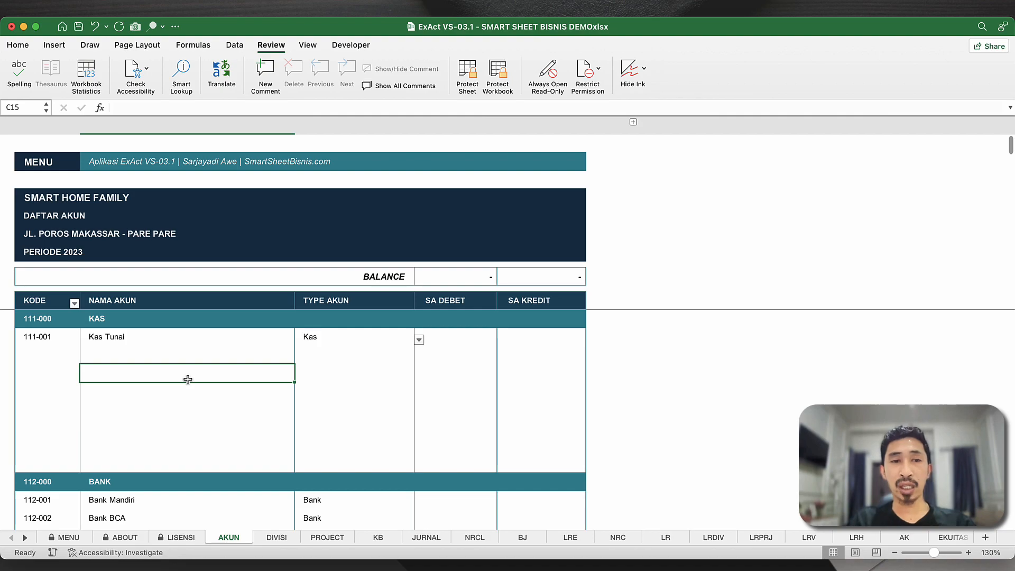
left_click(189, 403)
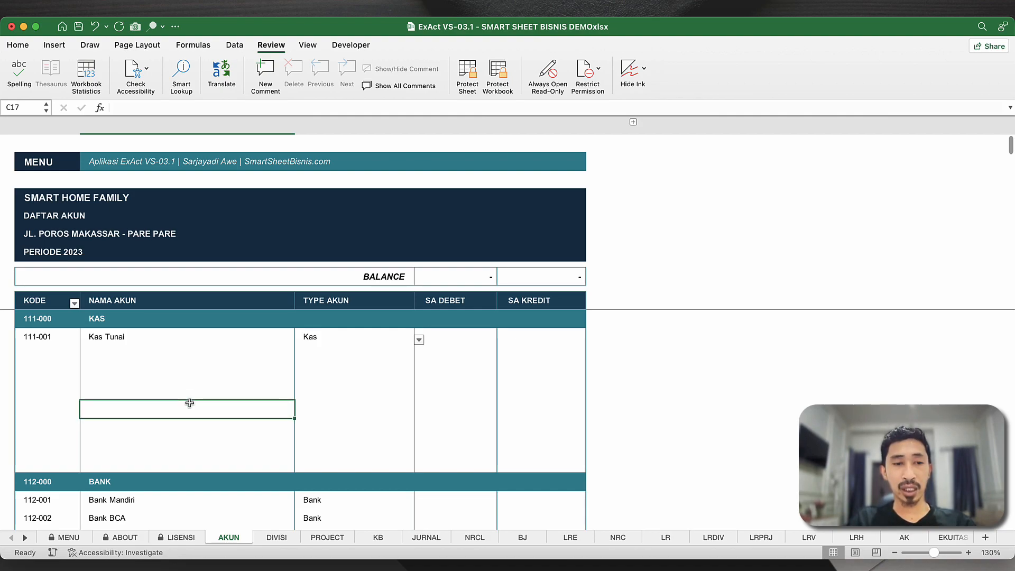
- Consult the Notion account table and enter 1500000 as the opening debit balance (SA DEBET) of Kas Tunai
scroll(192, 453, "down", 5)
left_click(149, 406)
key("ctrl+Right")
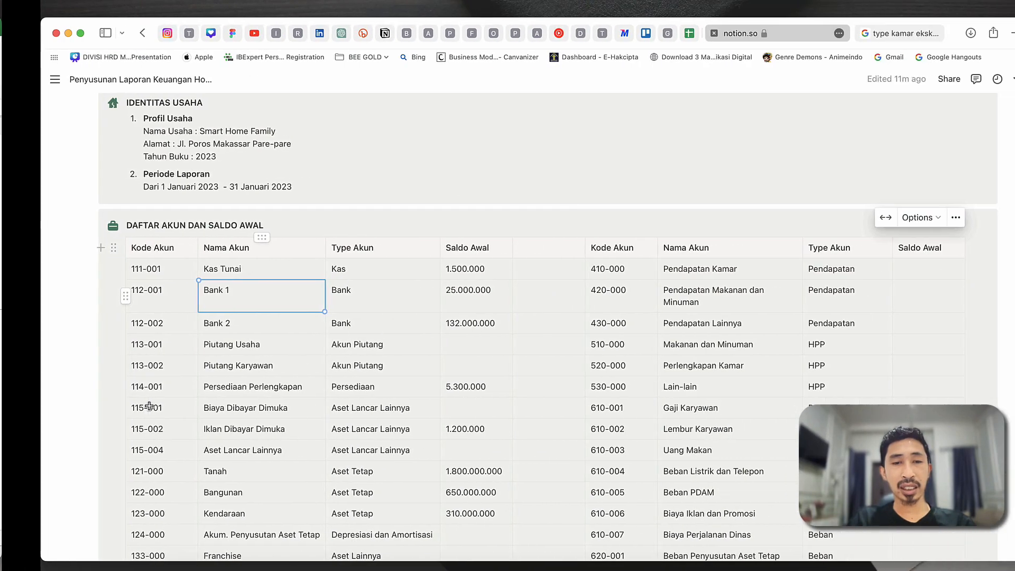
key("ctrl+Left")
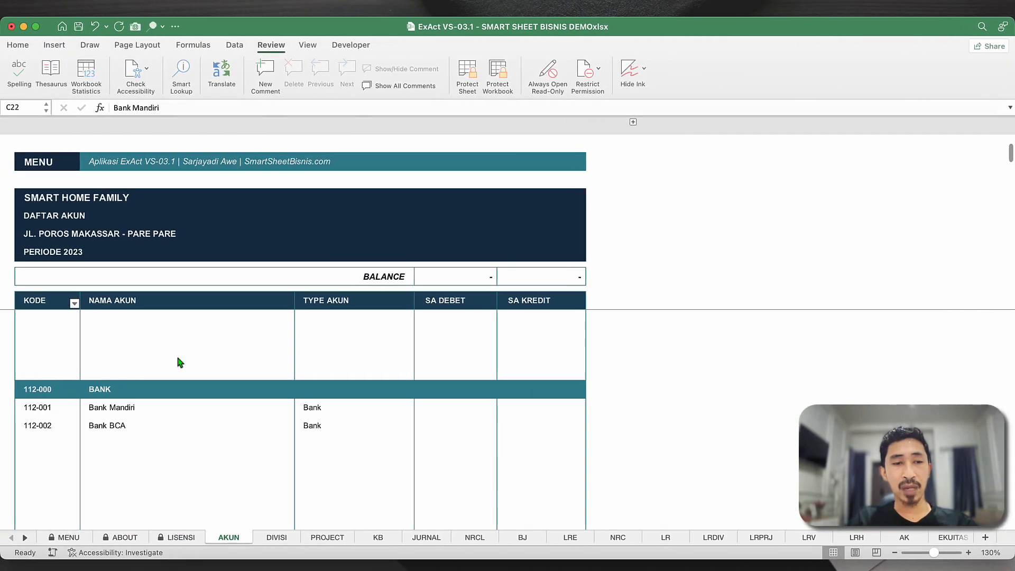
scroll(277, 354, "up", 5)
left_click(470, 344)
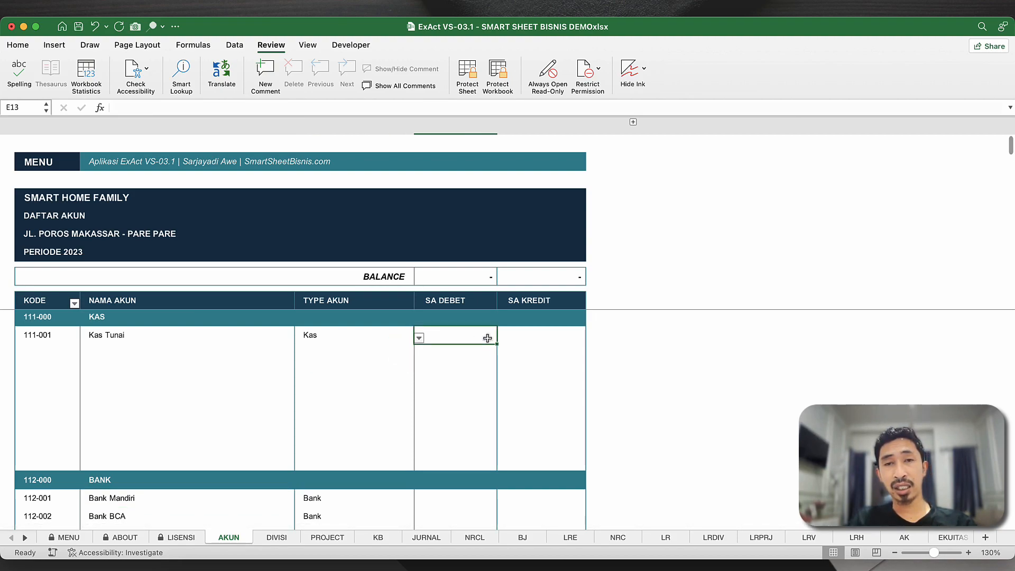
key("ctrl+Right")
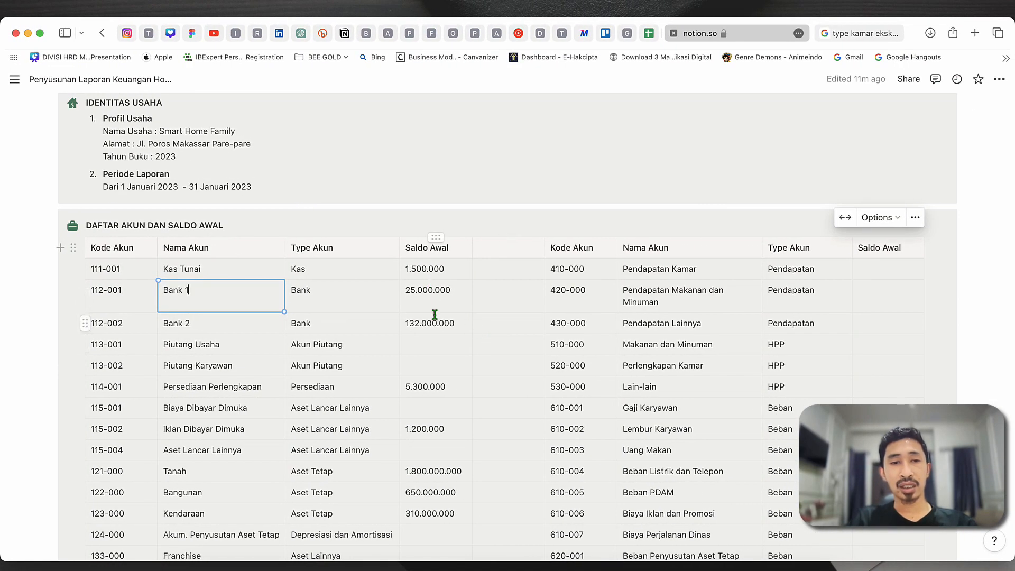
key("ctrl+Left")
type("15")
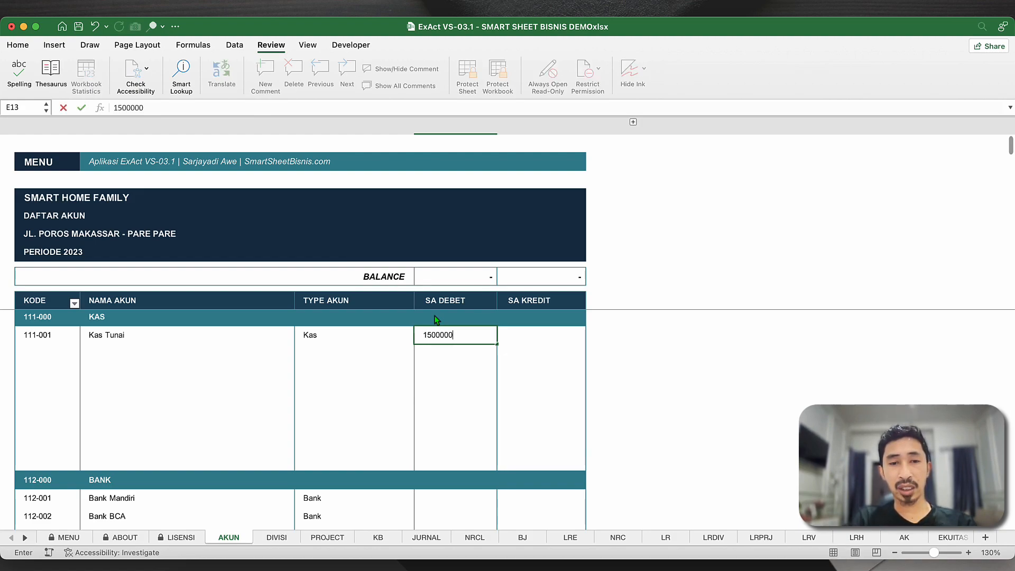
type("00000")
key("Return")
- Rename account 112-001 to Bank 1 and account 112-002 to Bank 2 in the BANK group
left_click(377, 368)
scroll(375, 369, "down", 3)
scroll(375, 369, "down", 3)
left_click(160, 321)
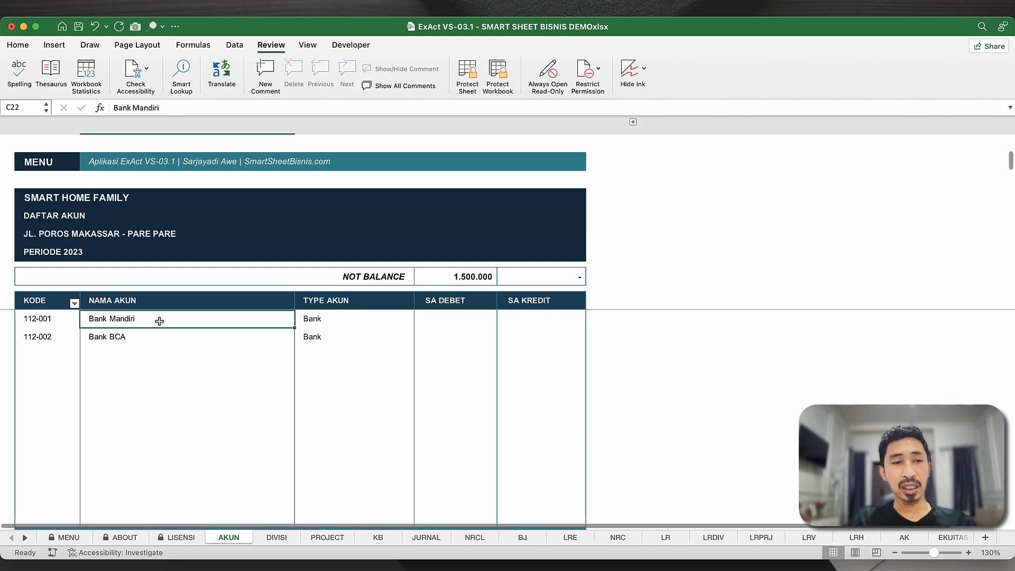
type("Bank 1")
key("Return")
type("Bank 2")
key("Return")
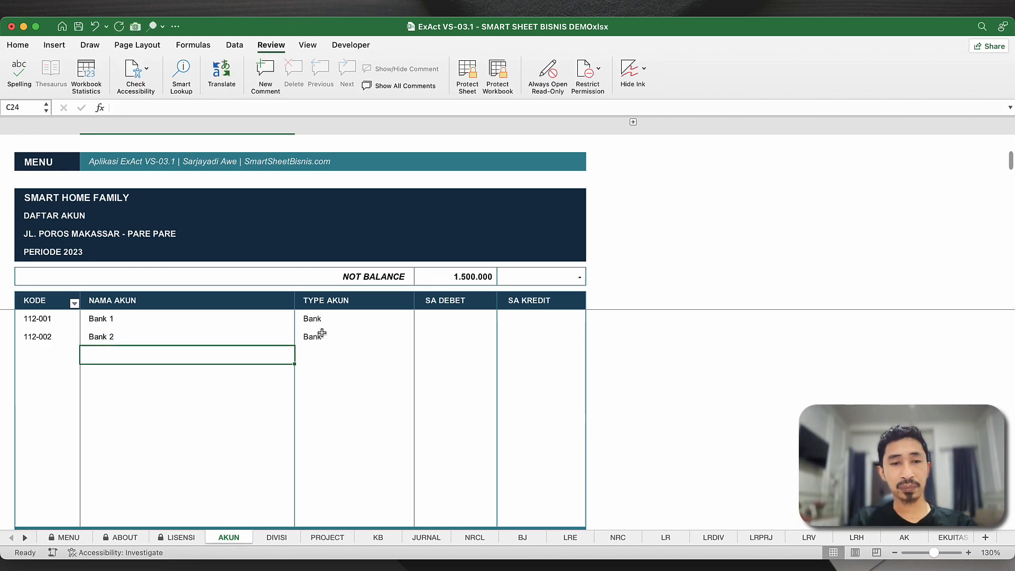
- Consult the Notion account table and enter opening debit balances of 25000000 for Bank 1 and 132000000 for Bank 2
left_click(445, 318)
key("ctrl+Right")
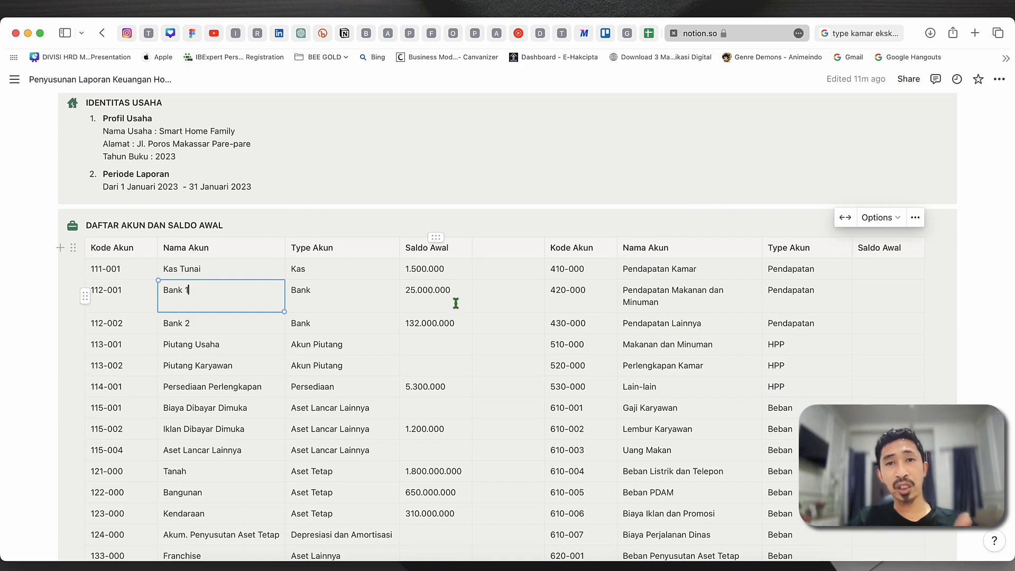
key("ctrl+Left")
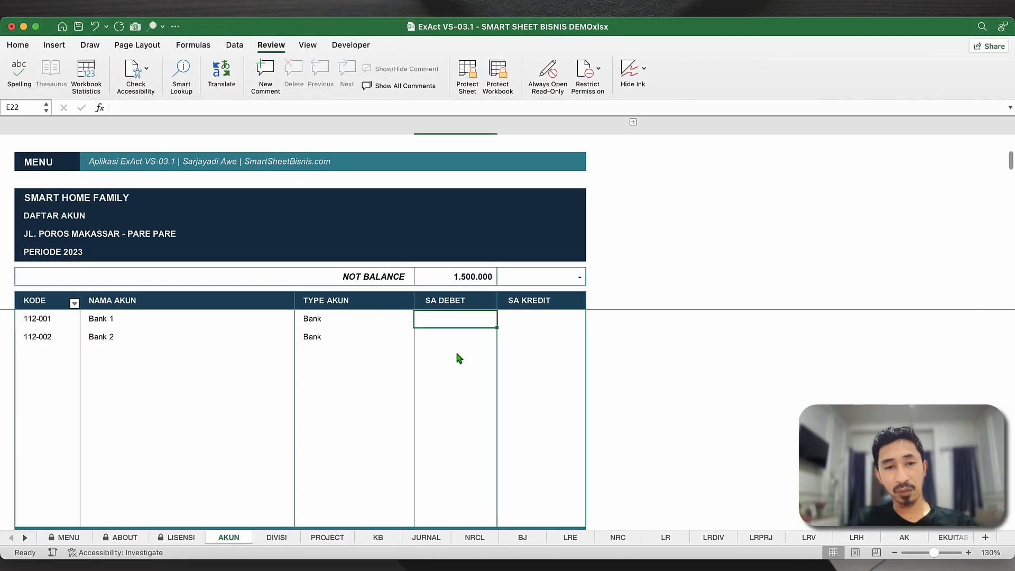
type("25.0")
type("00.00")
type("00")
key("Return")
type("1")
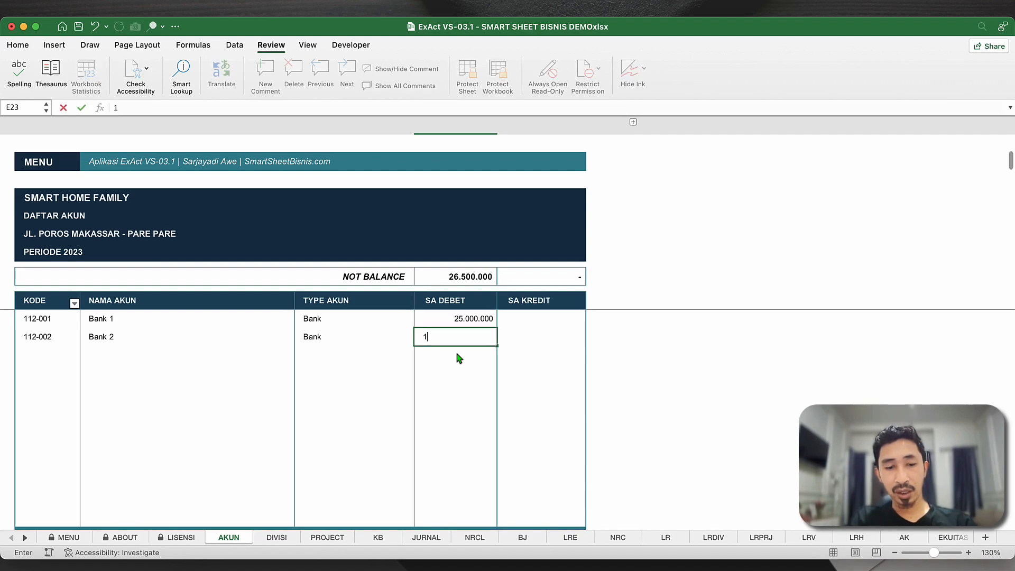
type("22000000")
key("Return")
- Compare the PIUTANG group with the Notion account table and clear the code, name and type of Piutang Lainnya
left_click(342, 387)
scroll(342, 387, "down", 4)
key("ctrl+Right")
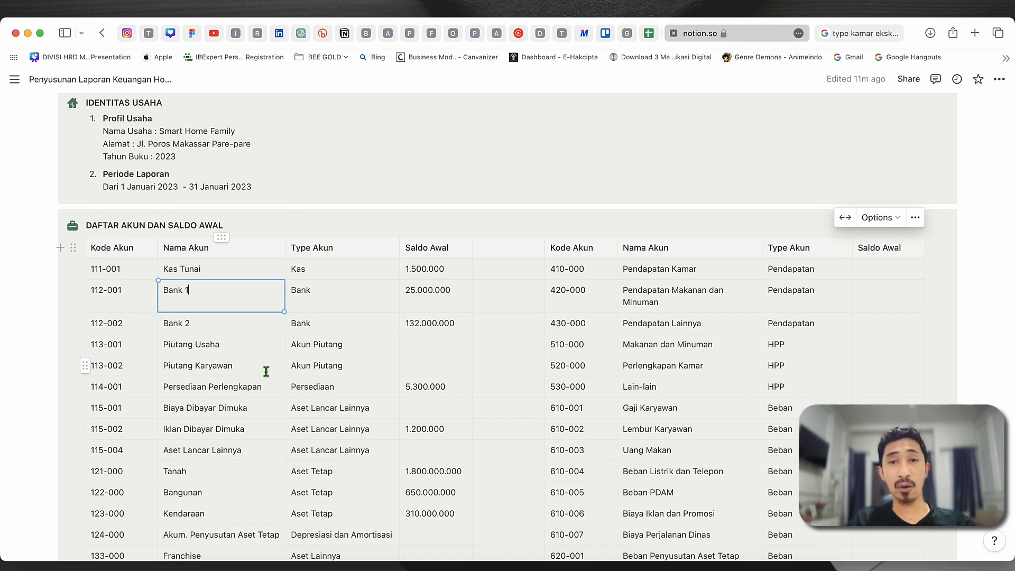
key("ctrl+Left")
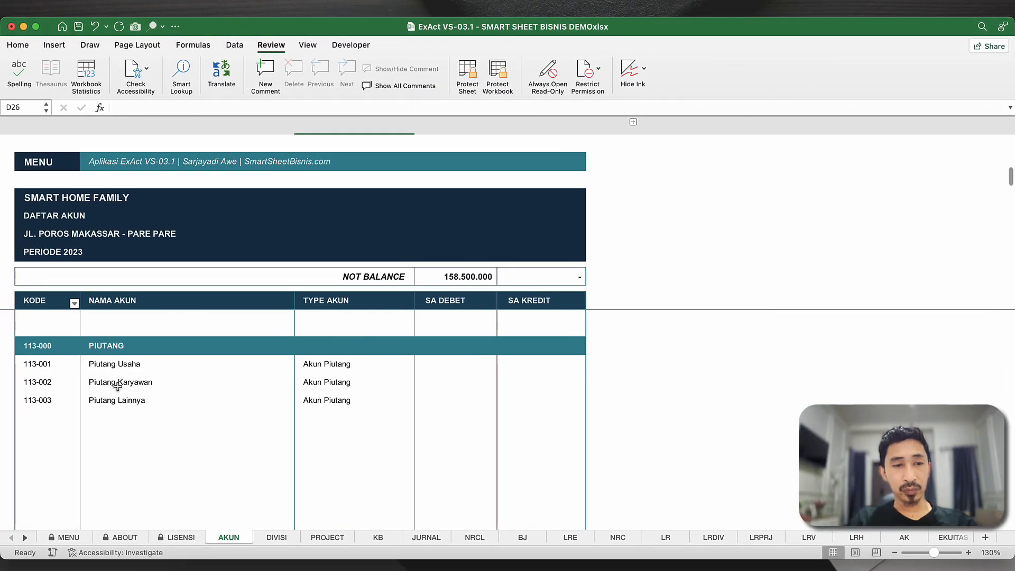
left_click(68, 402)
key("shift+Right")
key("shift+Right")
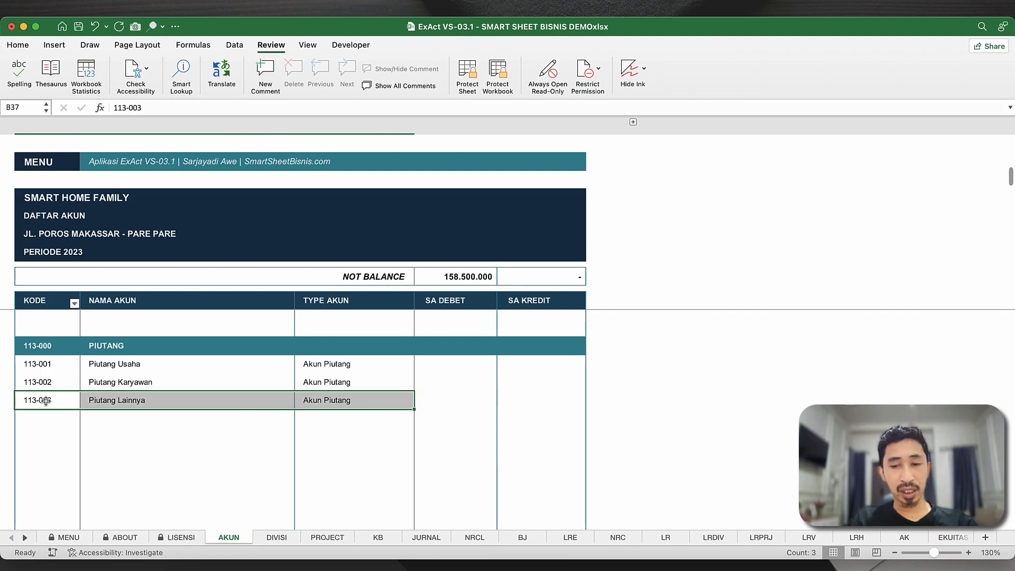
key("Delete")
left_click(141, 426)
left_click(232, 397)
- Compare the PERSEDIAAN group with the Notion account table and rename account 114-001 to Persediaan Perlengkapan
scroll(326, 428, "down", 5)
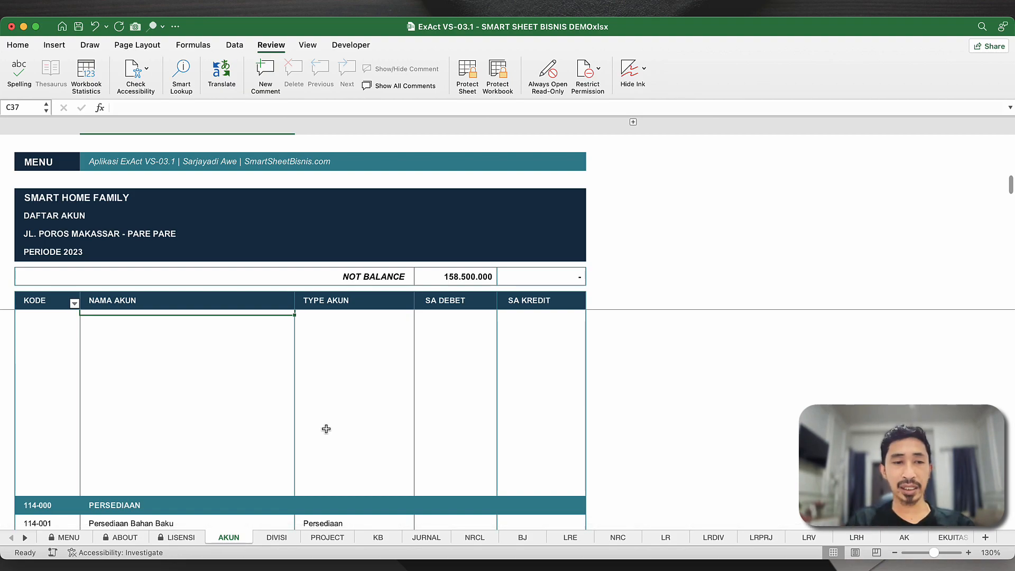
scroll(326, 428, "down", 5)
scroll(326, 428, "down", 3)
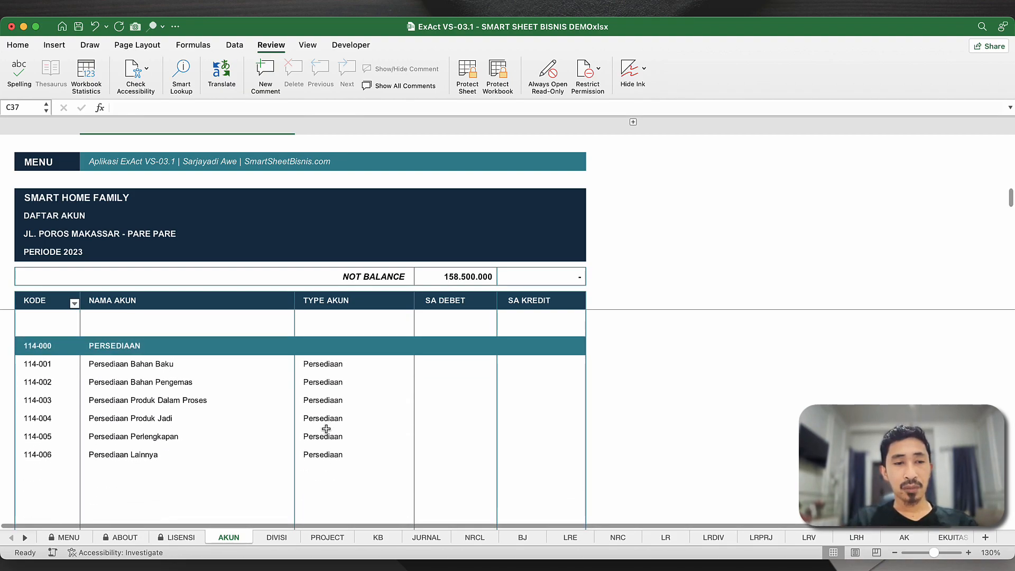
key("ctrl+Right")
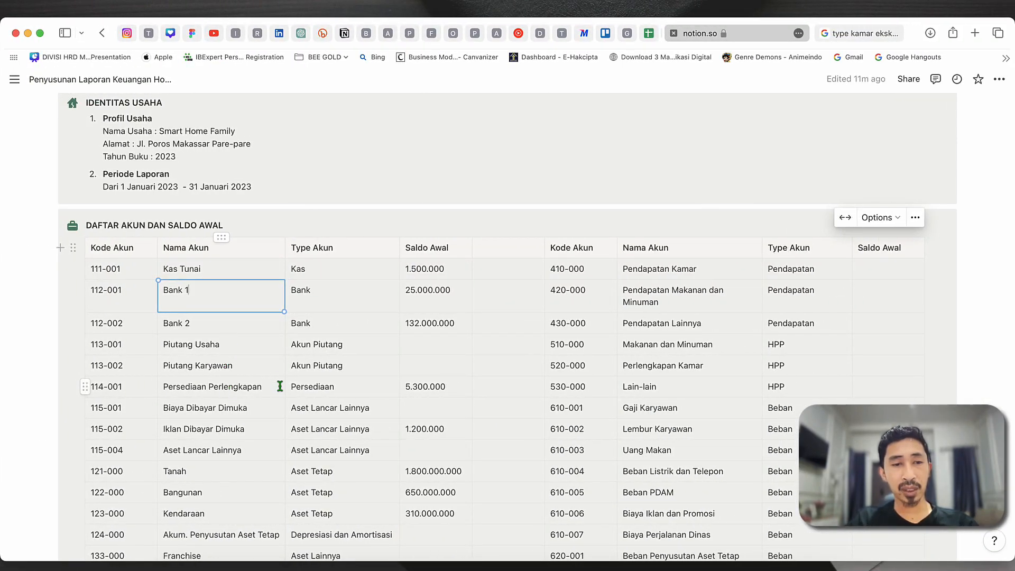
key("ctrl+Left")
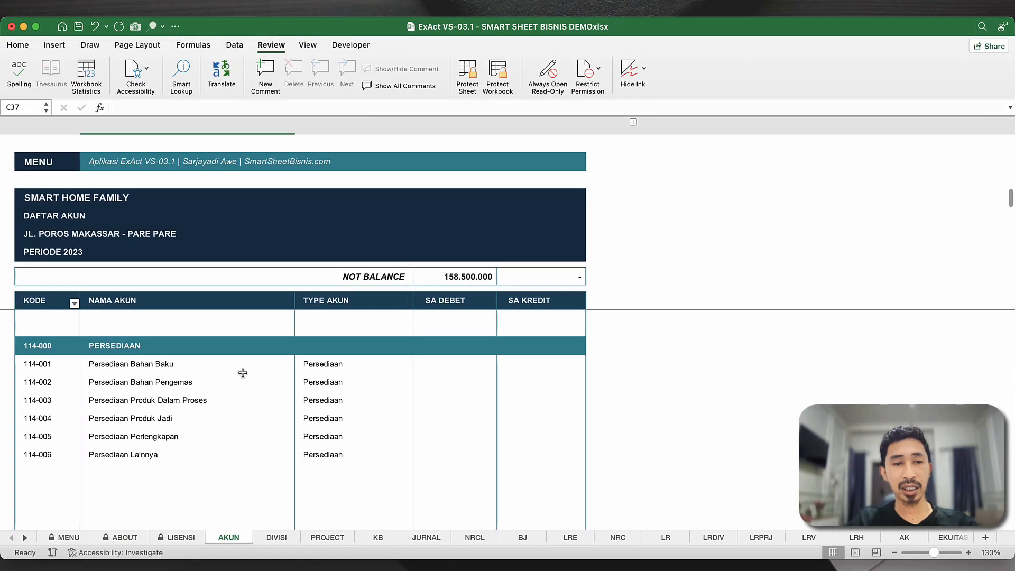
type("Pers")
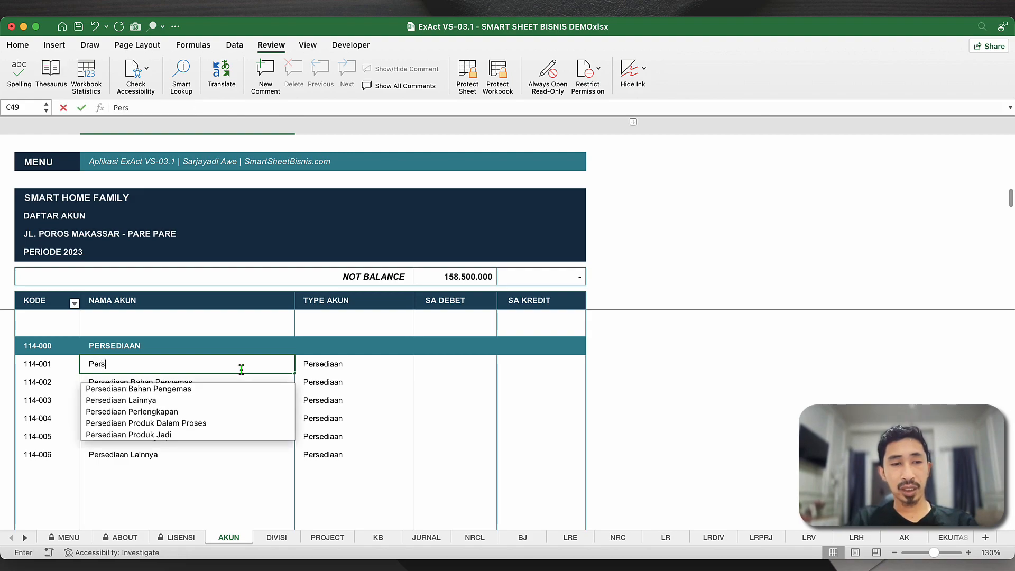
type("ediaan Per")
key("BackSpace")
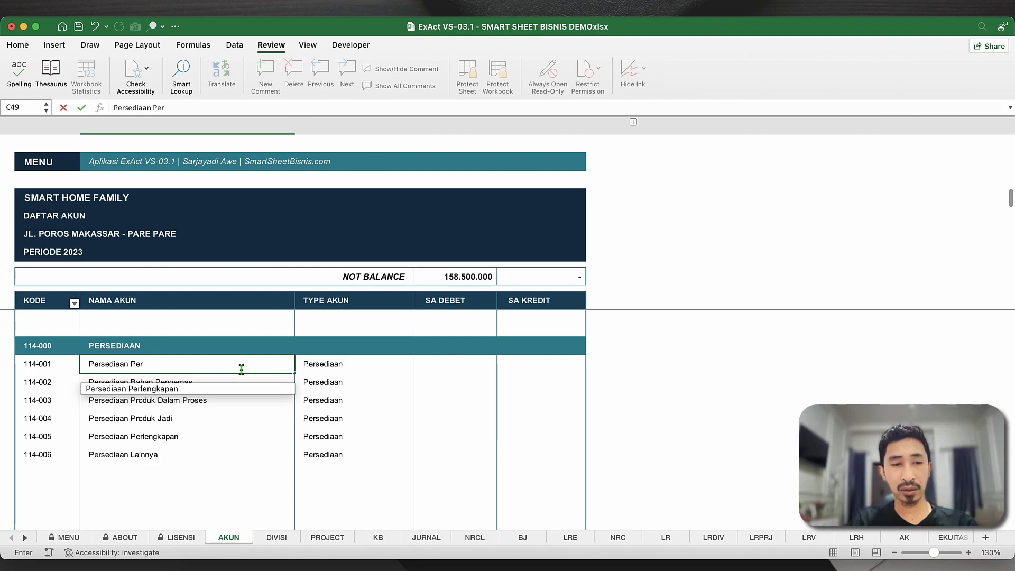
type("le")
key("Return")
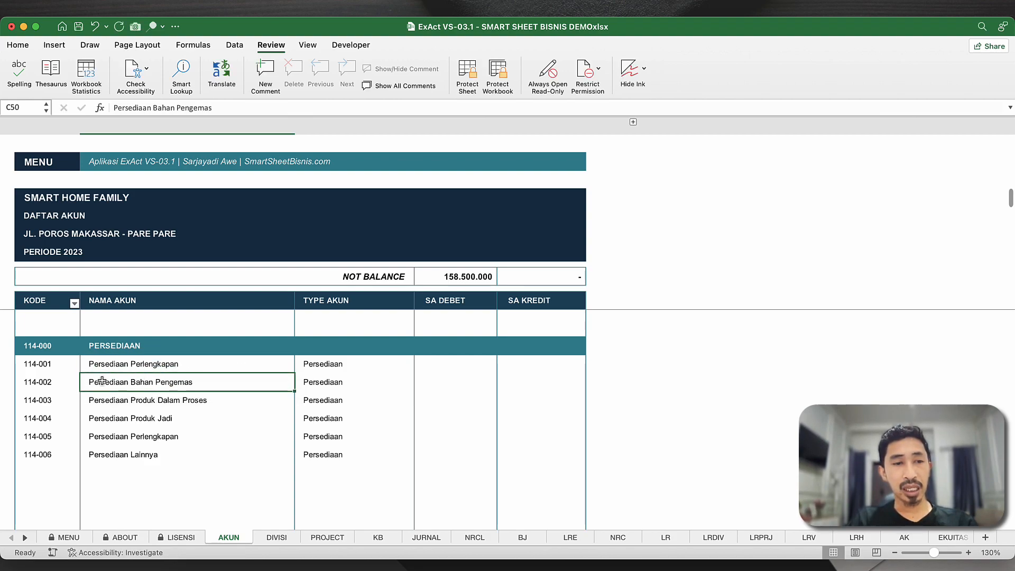
- Clear the codes, names and types of accounts 114-002 through 114-006 in the PERSEDIAAN group
left_click_drag(61, 380, 298, 459)
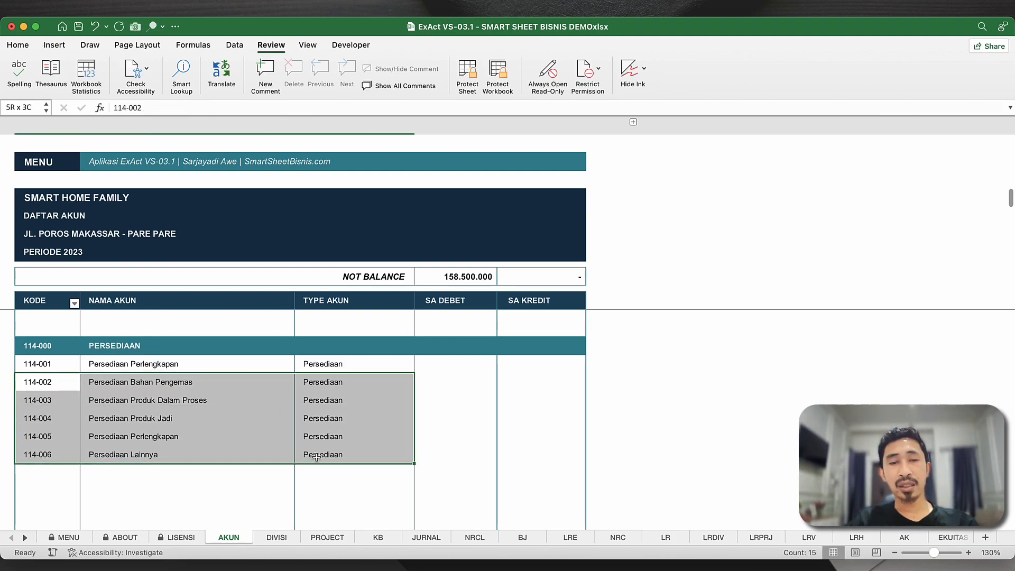
key("Delete")
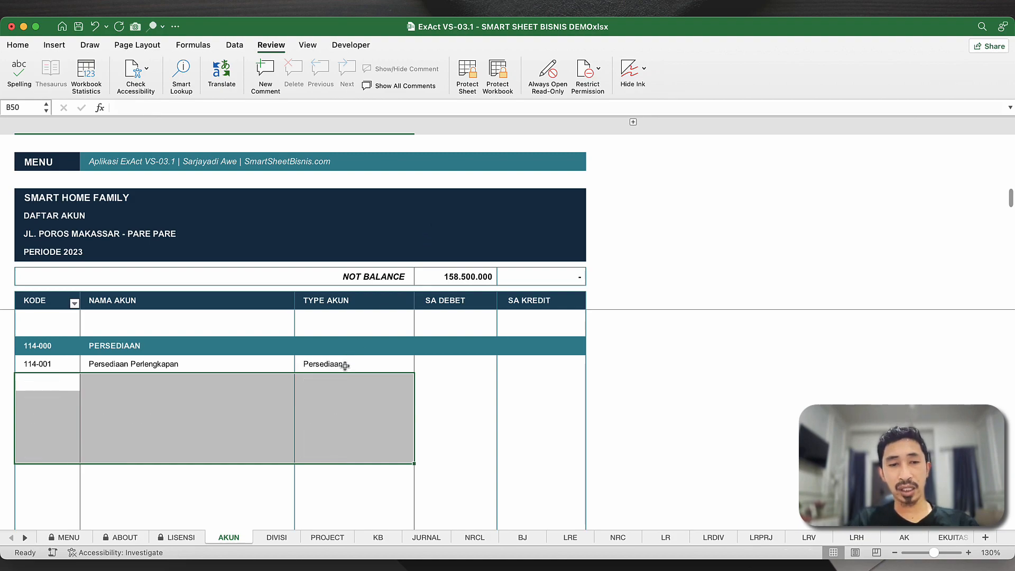
left_click(245, 390)
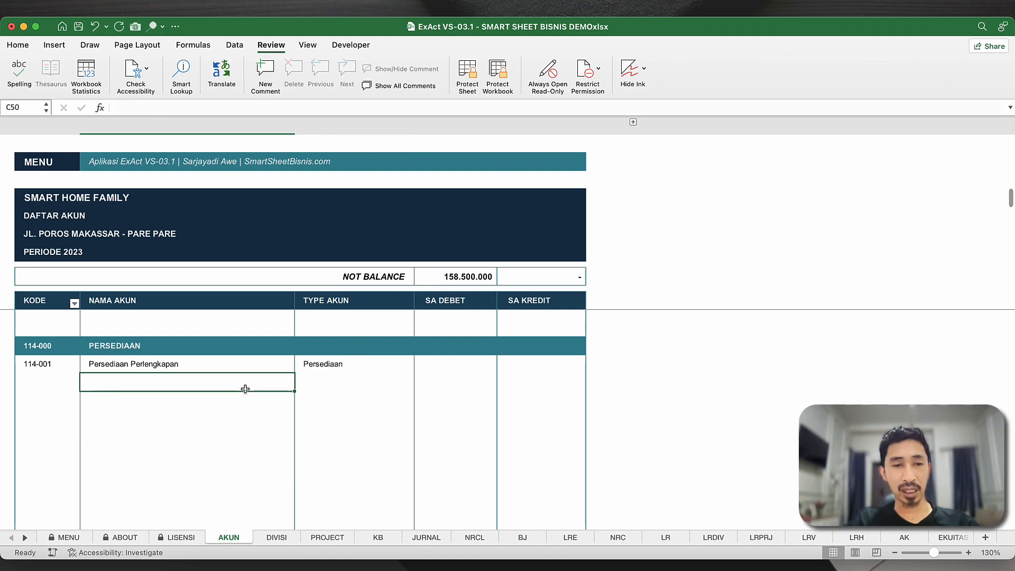
left_click(66, 386)
scroll(66, 387, "down", 10)
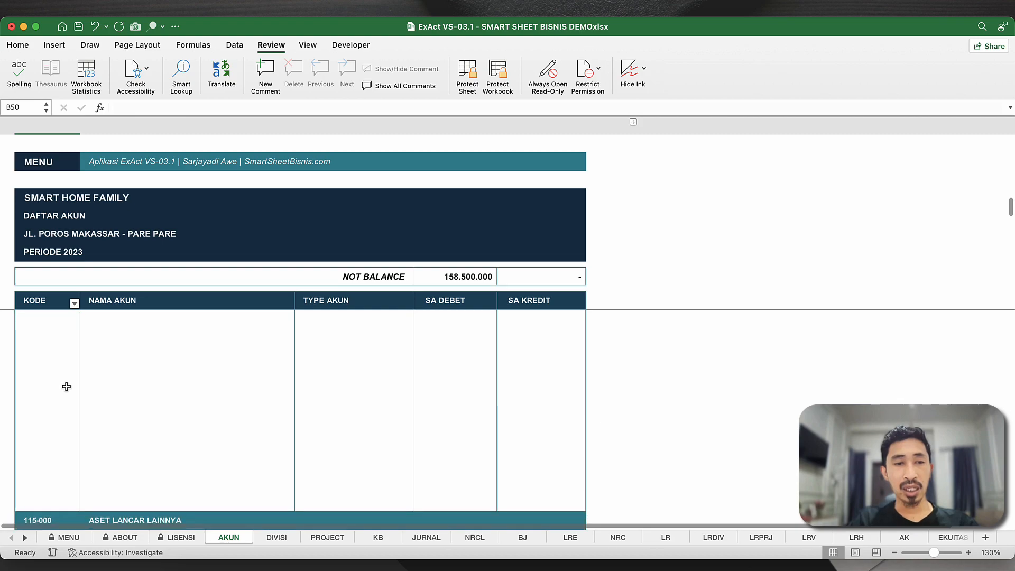
scroll(66, 387, "up", 10)
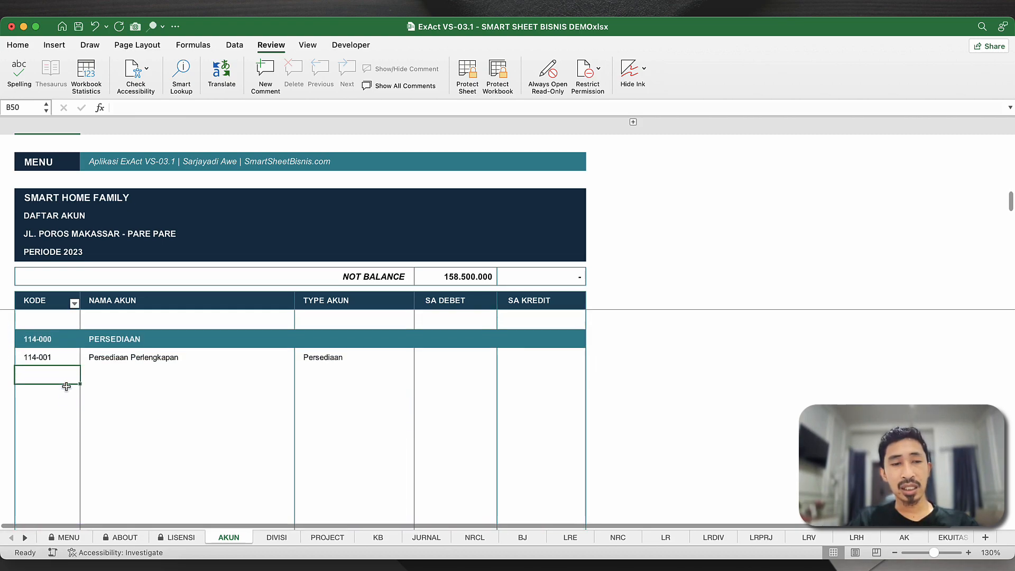
scroll(67, 386, "down", 3)
scroll(66, 387, "up", 5)
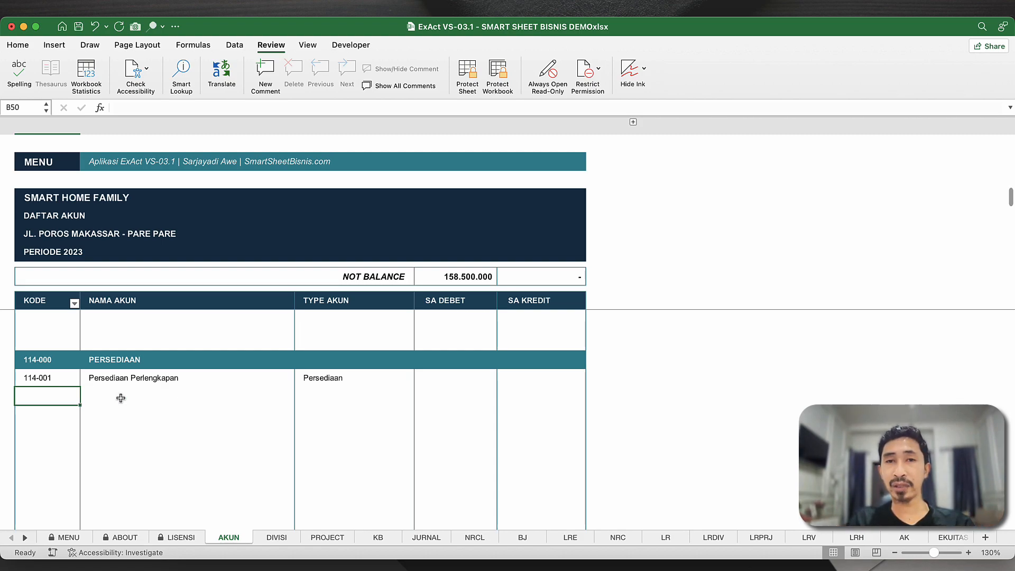
- Switch to the Notion account table and copy the code, name and type cells of accounts 115-001, 115-002 and 115-004
scroll(121, 397, "down", 5)
key("ctrl+Right")
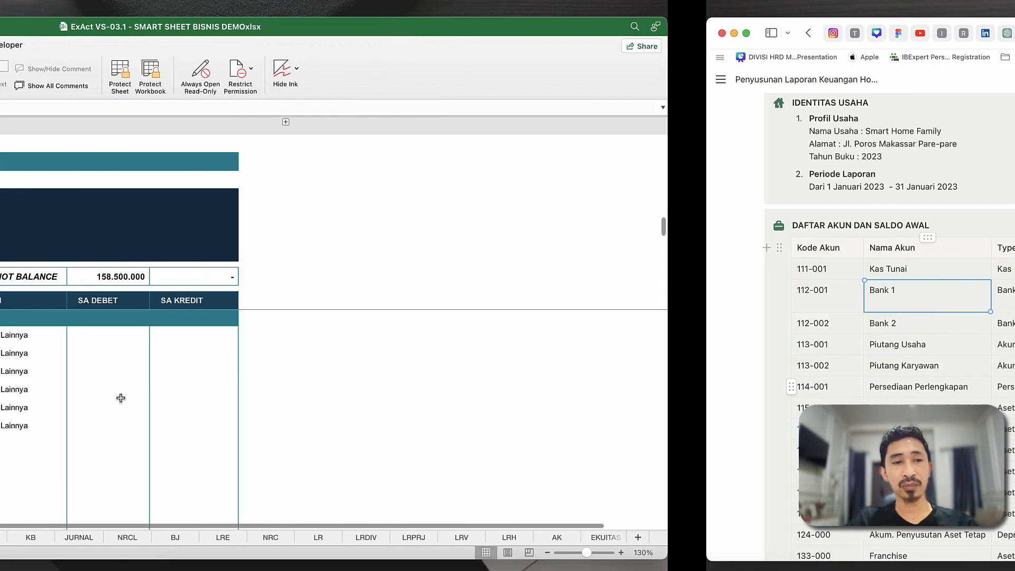
left_click(190, 391)
left_click(299, 402)
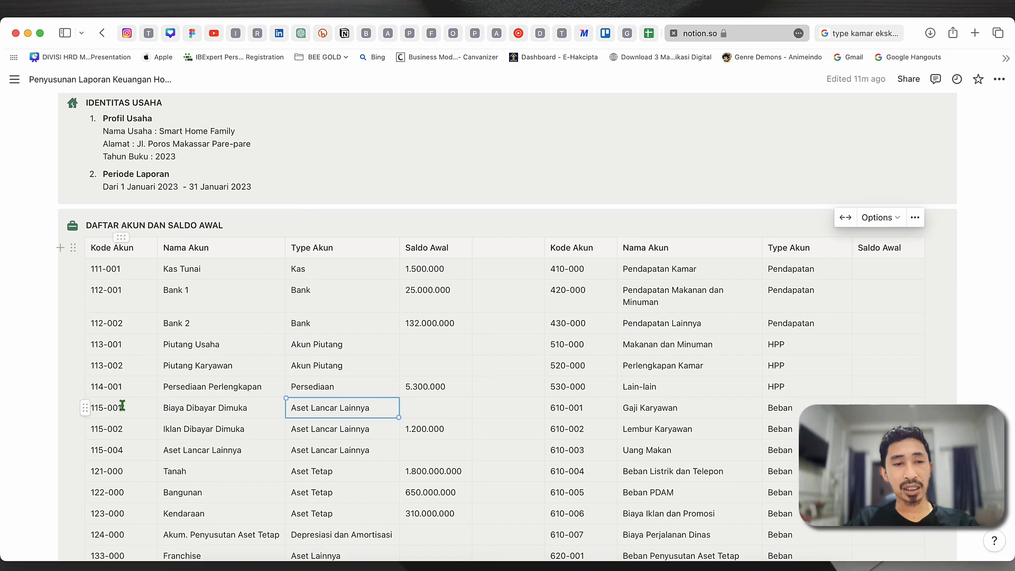
left_click(98, 407)
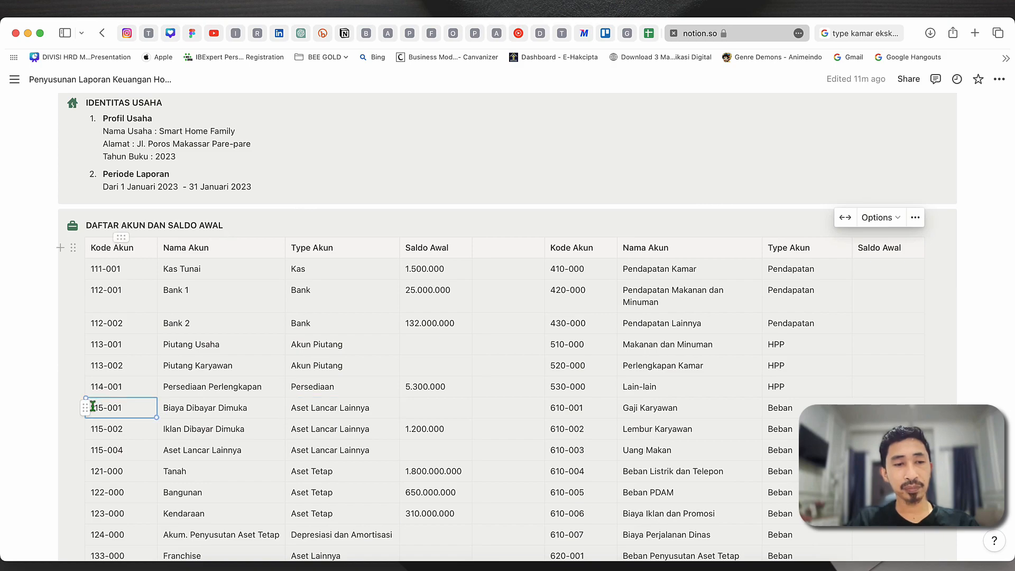
left_click_drag(93, 406, 331, 449)
key("super+c")
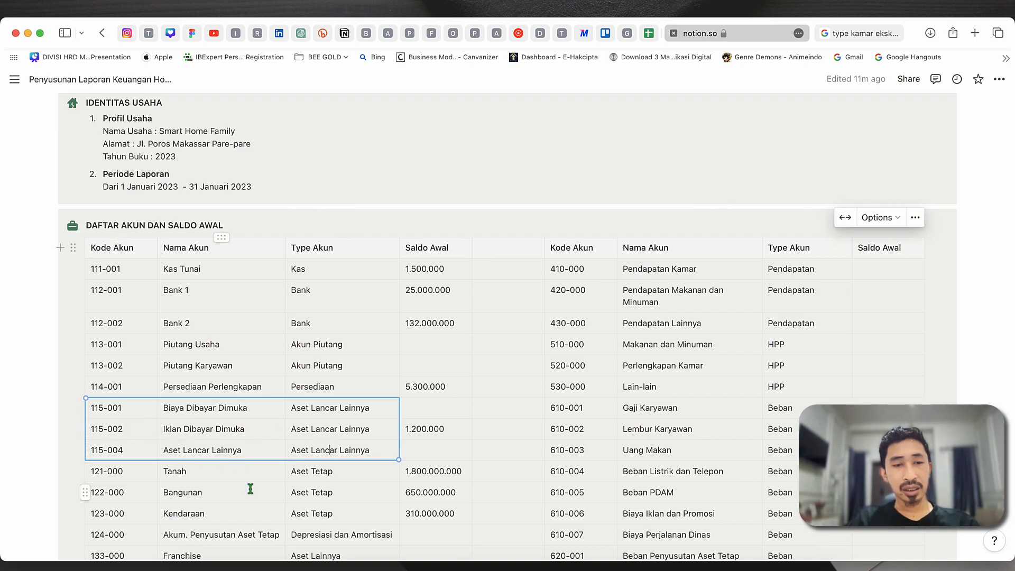
- Paste the copied accounts into the workbook's ASET LANCAR LAINNYA group starting at code 115-001, matching the destination formatting
key("ctrl+Left")
left_click(52, 336)
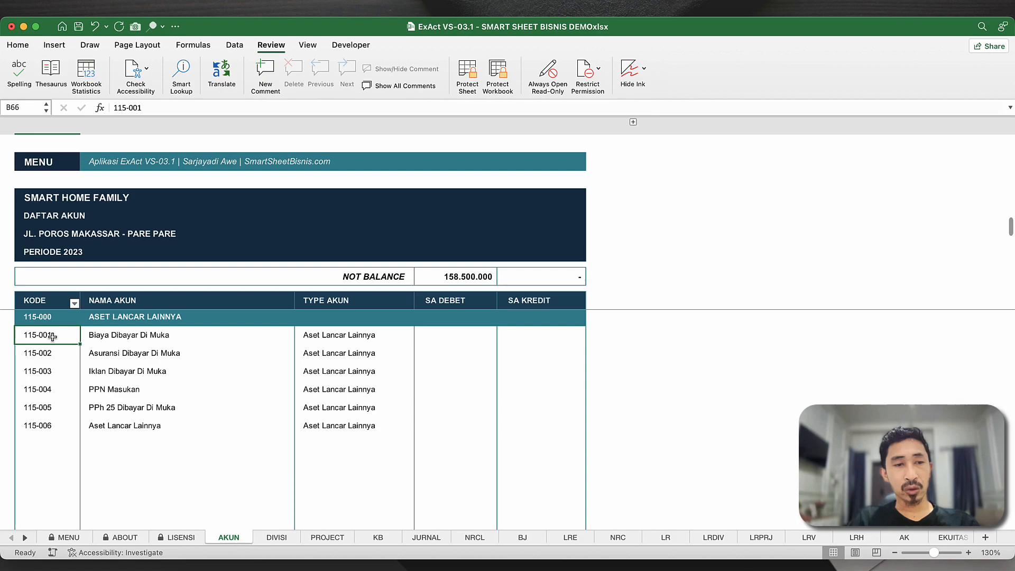
key("super+v")
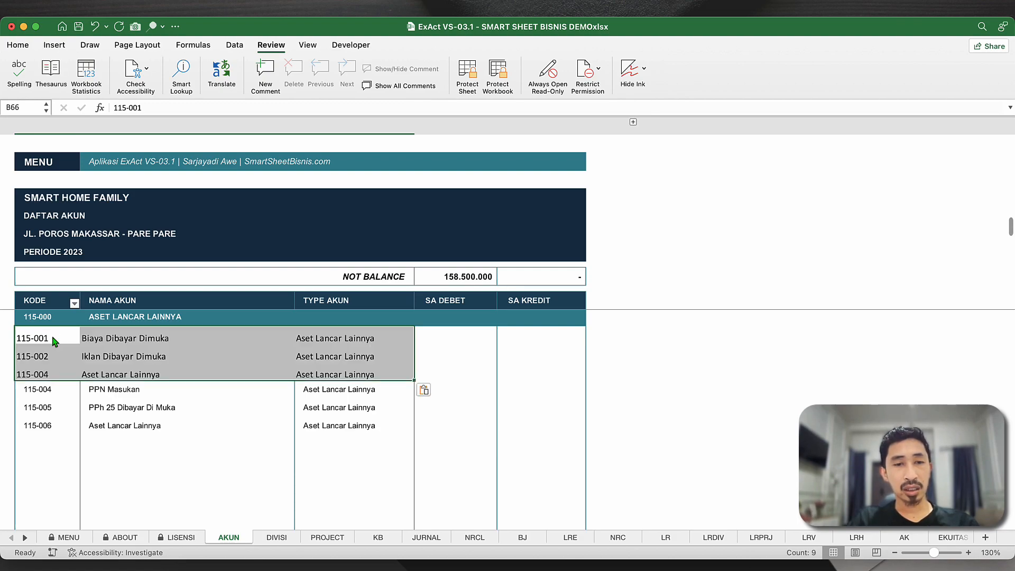
left_click(424, 389)
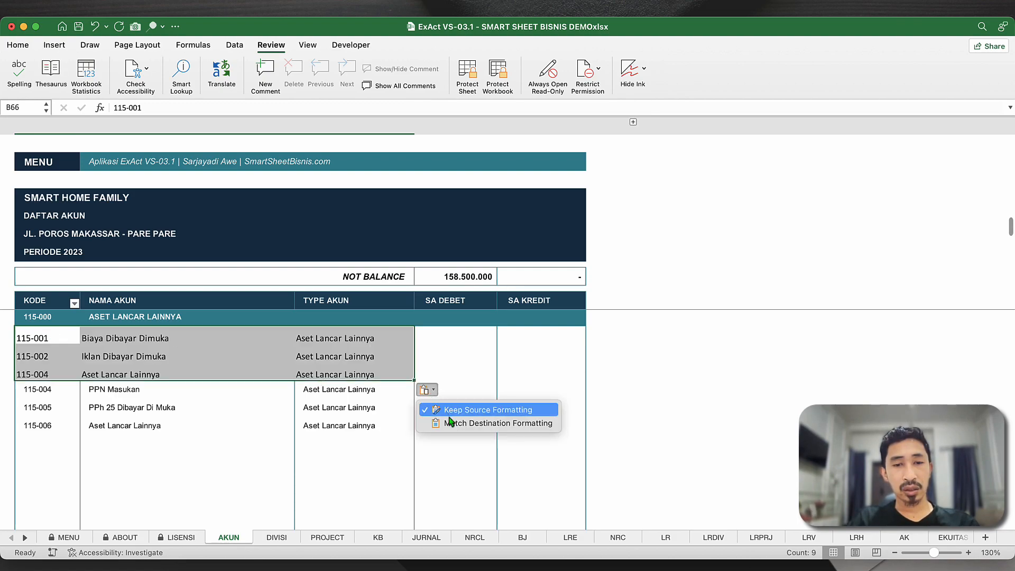
left_click(450, 423)
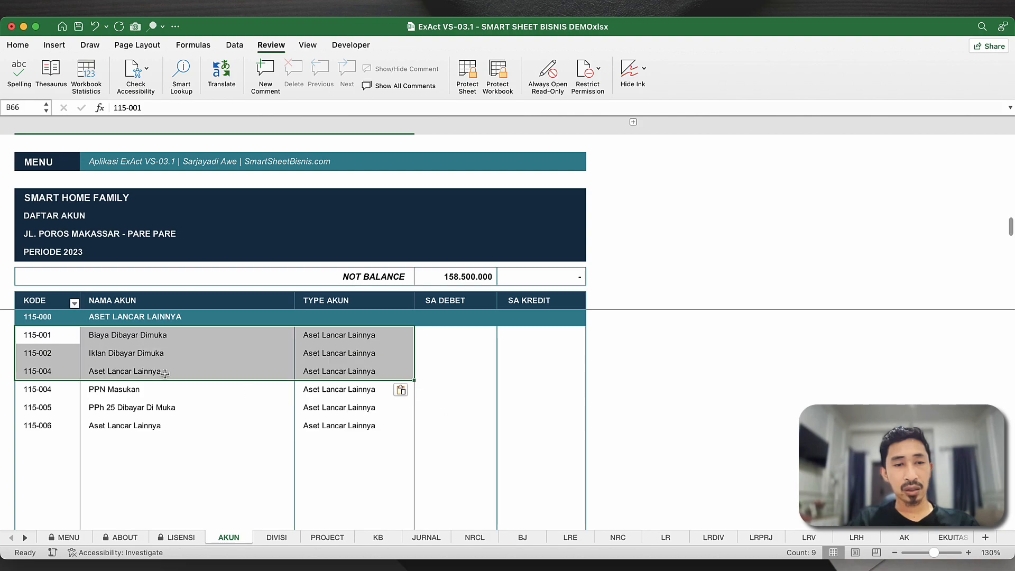
- Clear the leftover PPN Masukan, PPh 25 Dibayar Di Muka and 115-006 Aset Lancar Lainnya accounts below the pasted rows
left_click(26, 390)
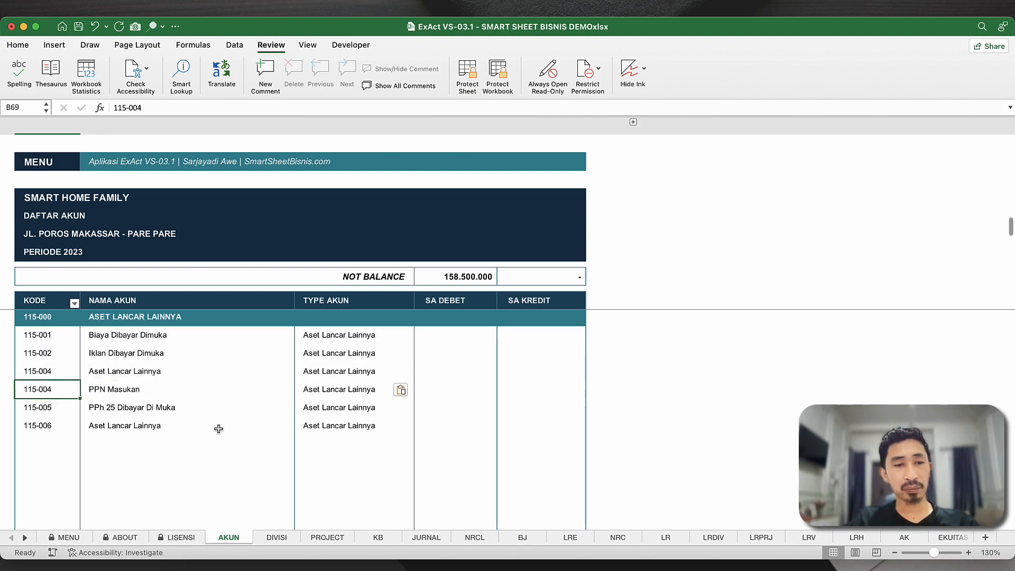
left_click(372, 425, "shift")
key("Delete")
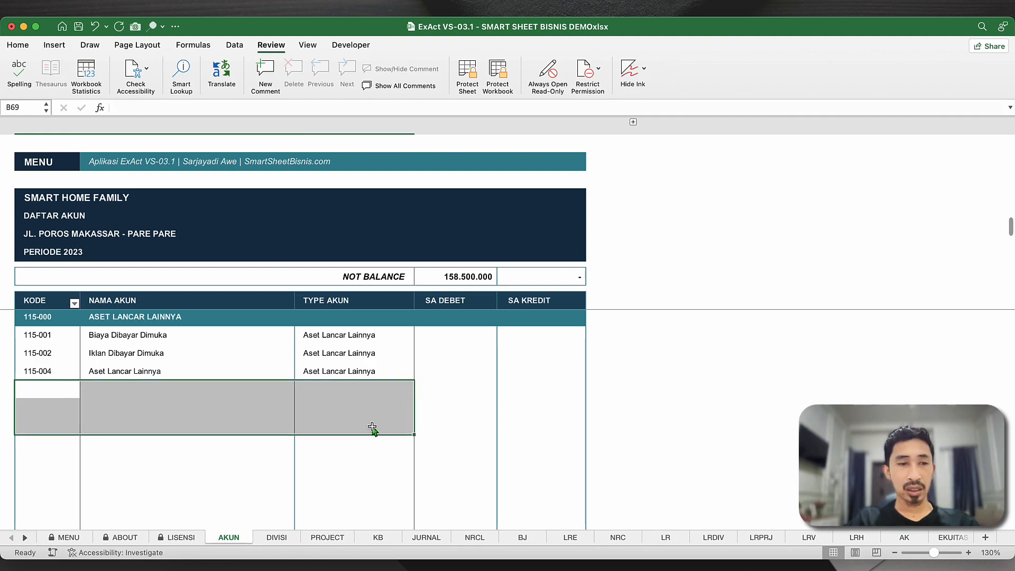
left_click(175, 414)
- Switch to the Notion account table and change the code of Aset Lancar Lainnya to 115-003
key("super+Tab")
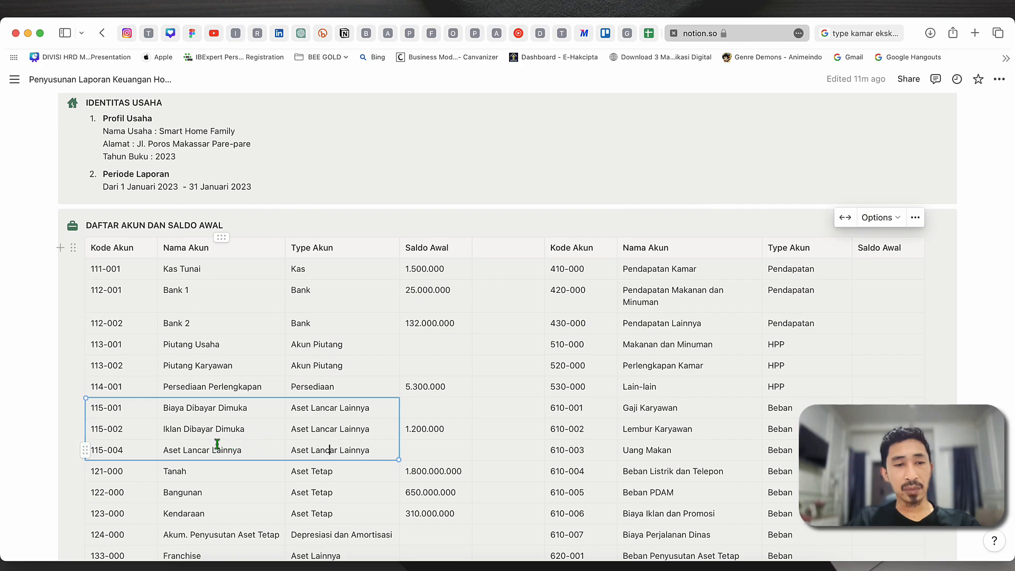
left_click(142, 448)
key("BackSpace")
type("3")
left_click(218, 451)
- Return to the workbook and change the code of Aset Lancar Lainnya to 115-003
key("ctrl+Left")
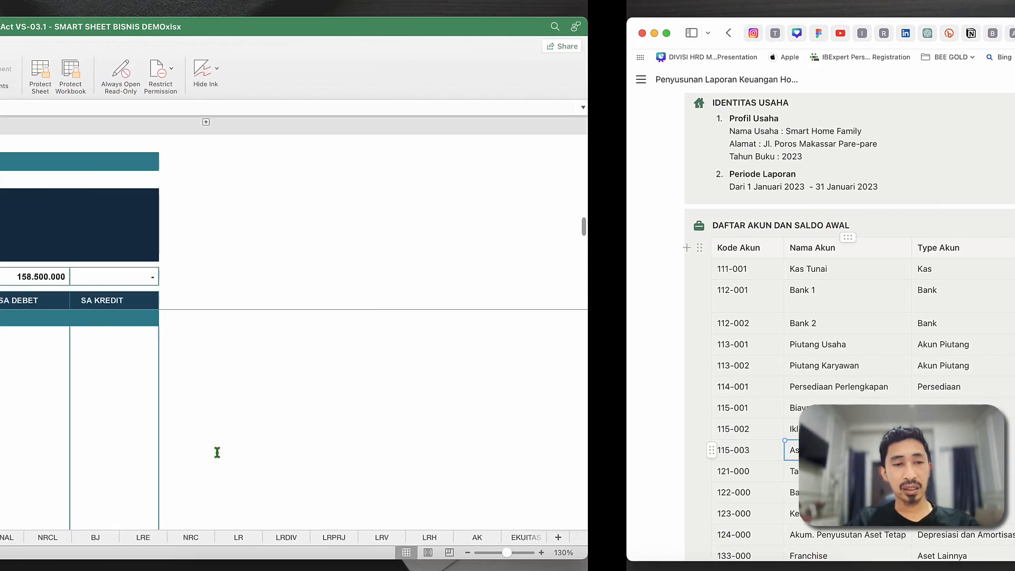
double_click(62, 370)
key("BackSpace")
type("3")
left_click(126, 425)
left_click(153, 411)
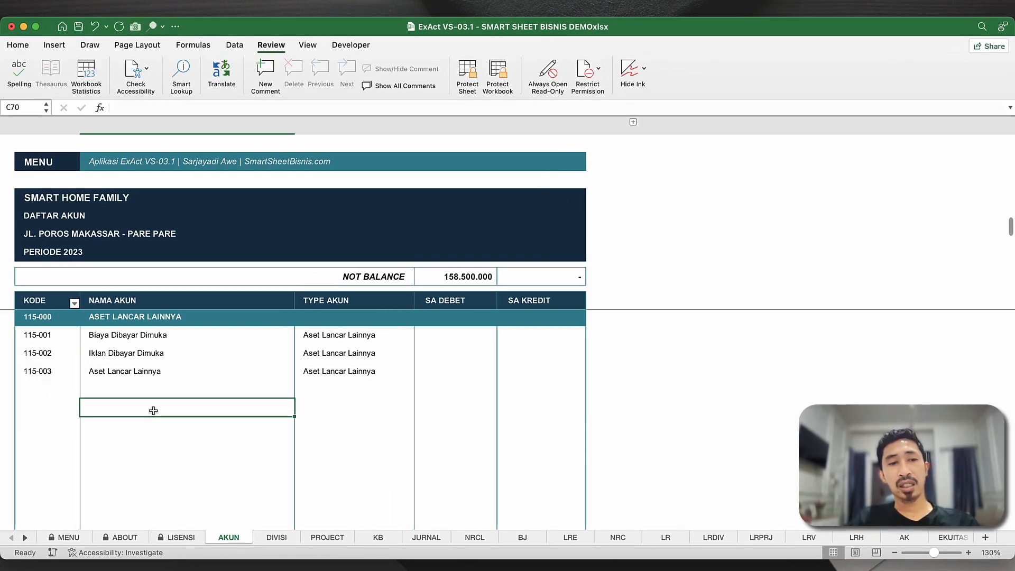
scroll(153, 411, "down", 4)
scroll(153, 411, "up", 3)
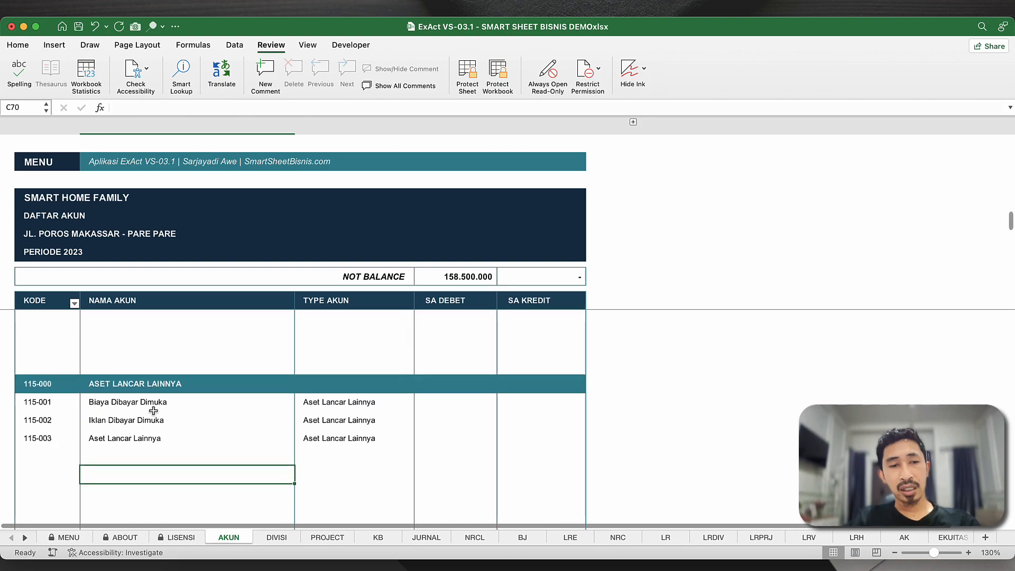
- Check the opening balance of Iklan Dibayar Dimuka in Notion and enter 1.200.000 as its SA DEBET in the workbook
scroll(154, 411, "down", 4)
scroll(153, 411, "up", 3)
key("ctrl+Right")
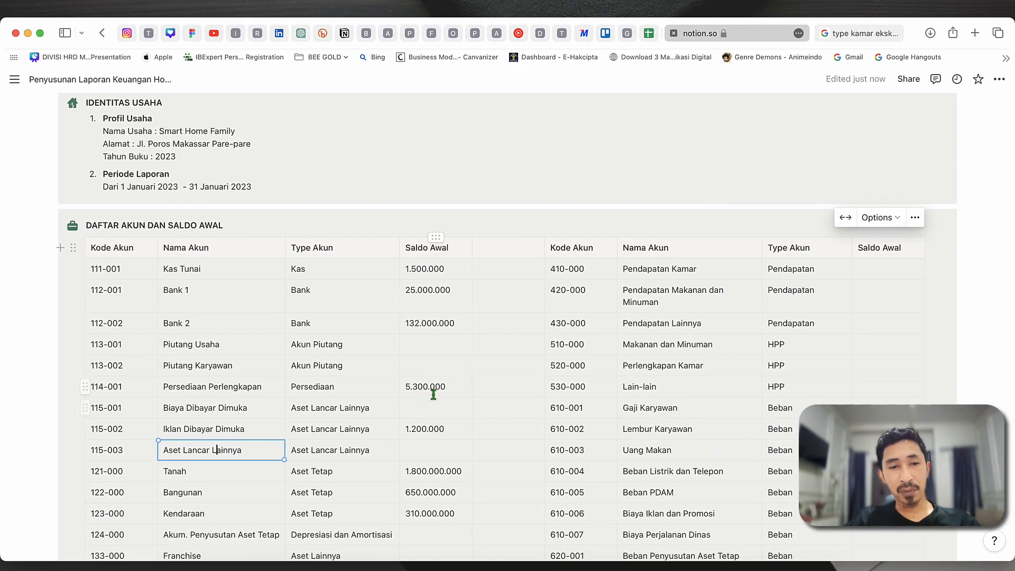
left_click(436, 433)
key("ctrl+Left")
left_click(446, 357)
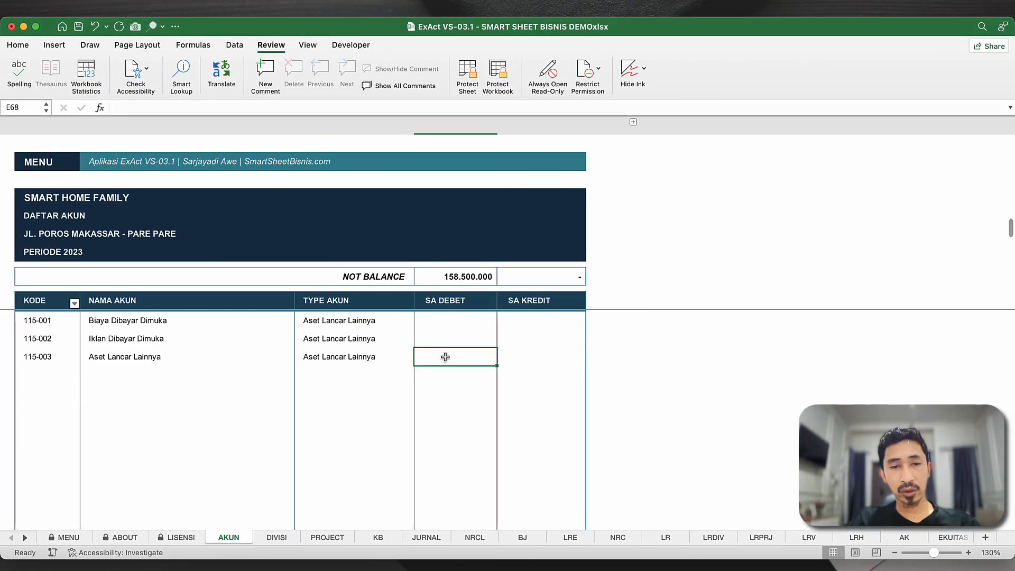
key("Up")
type("1200")
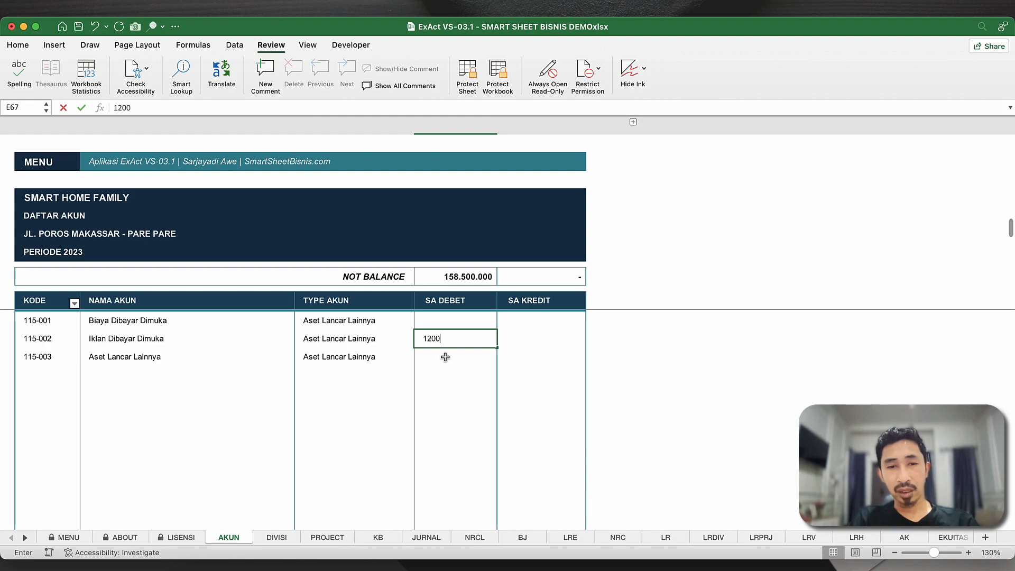
type("000")
key("Return")
left_click(465, 338)
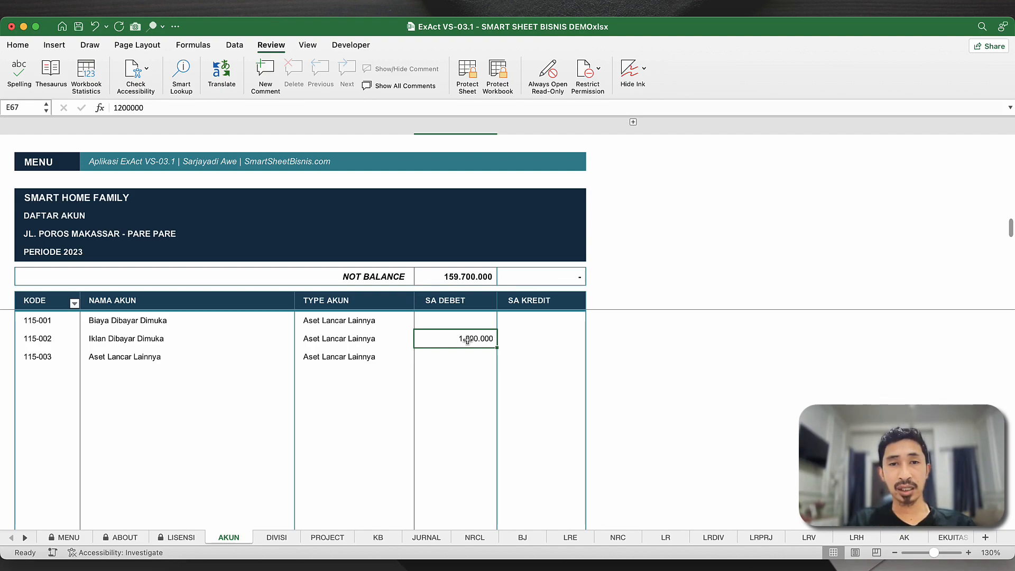
left_click(300, 355)
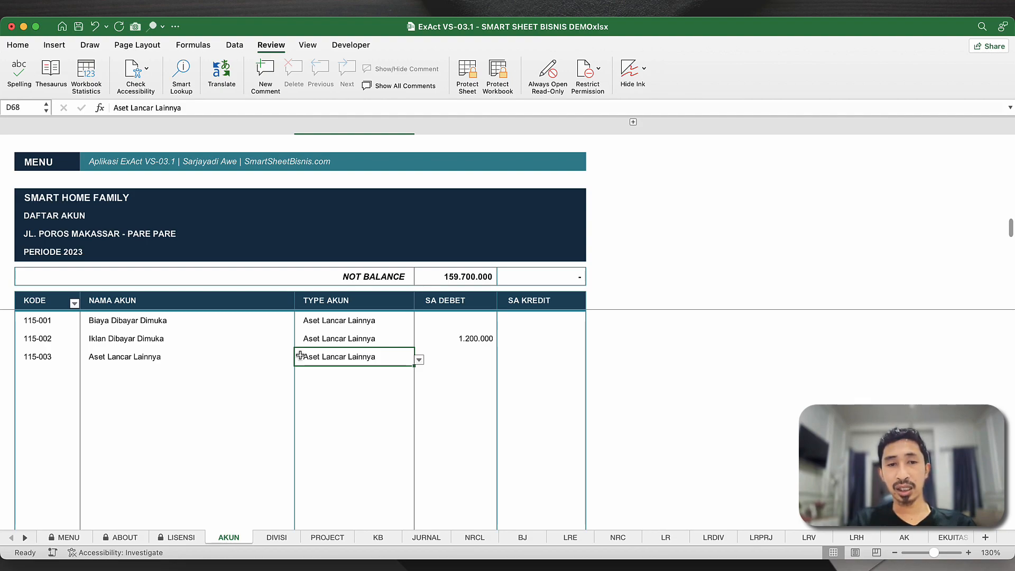
- Enter 5.300.000 as the SA DEBET opening balance of account 114-001 Persediaan Perlengkapan
scroll(301, 356, "up", 10)
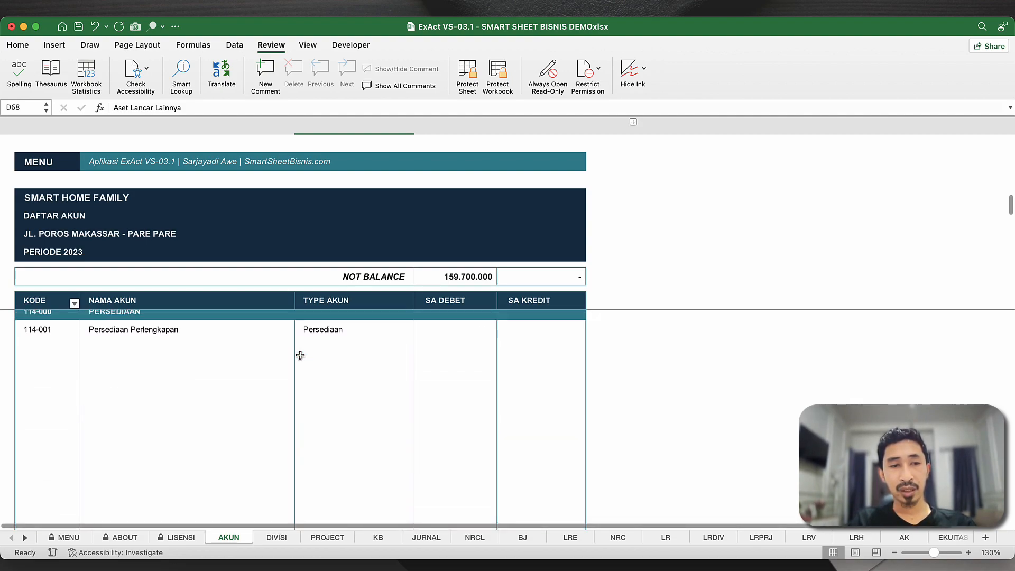
scroll(300, 355, "up", 3)
left_click(451, 443)
type("5.300.000")
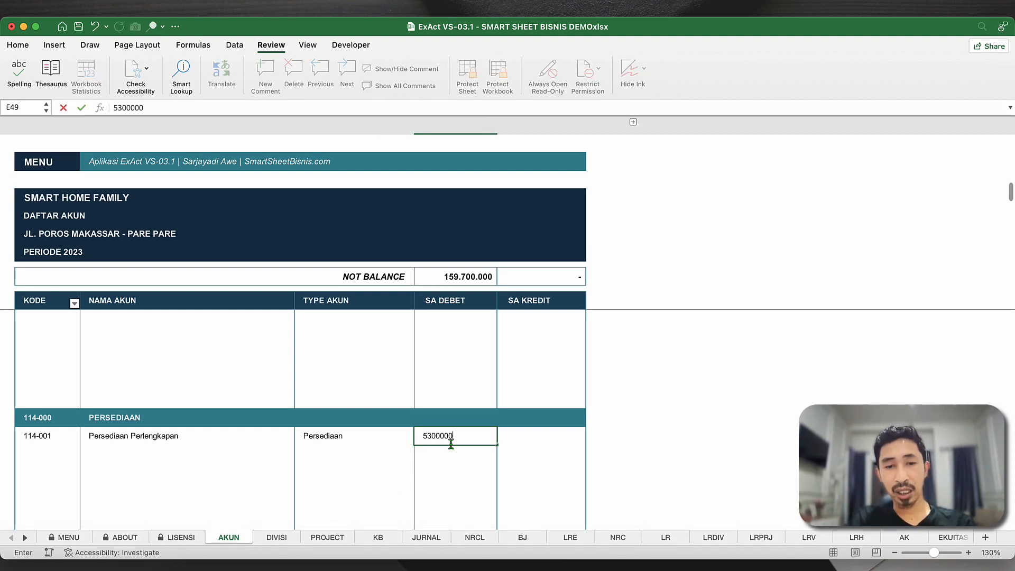
key("Return")
- Compare the accounts in the workbook's ASET TETAP group with the fixed-asset rows of the Notion account table
scroll(432, 479, "down", 10)
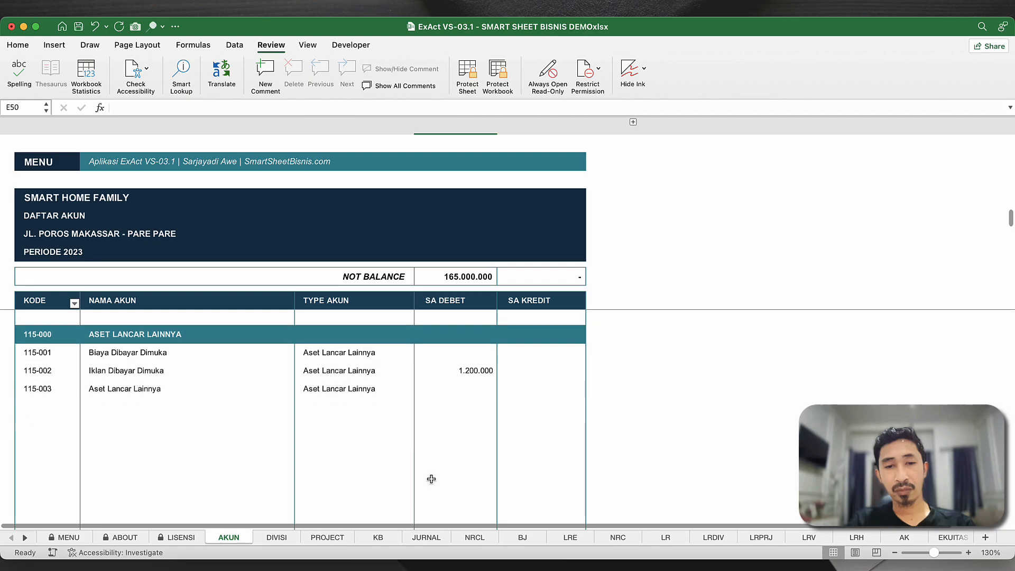
scroll(432, 480, "down", 3)
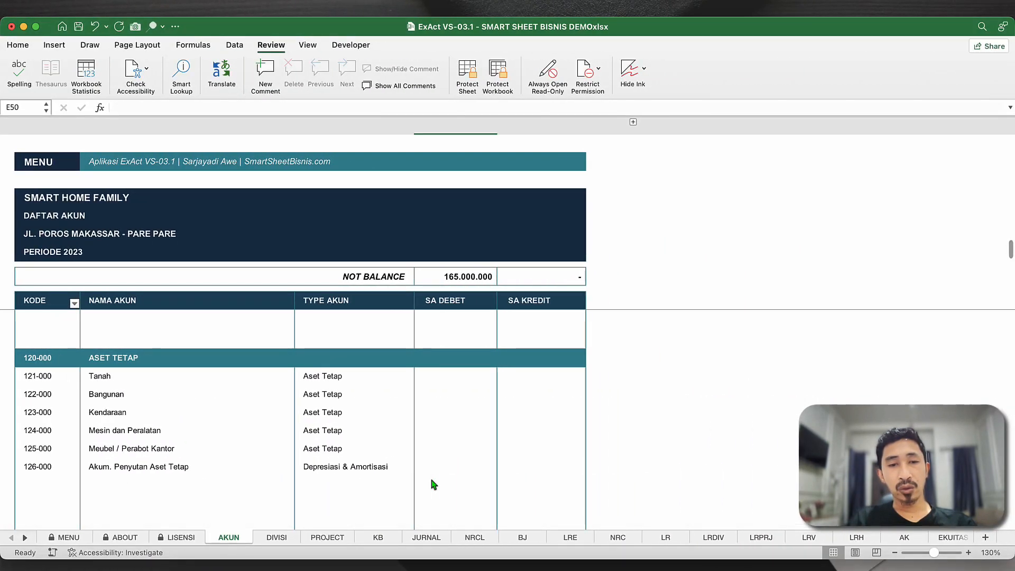
key("ctrl+Right")
left_click(423, 452)
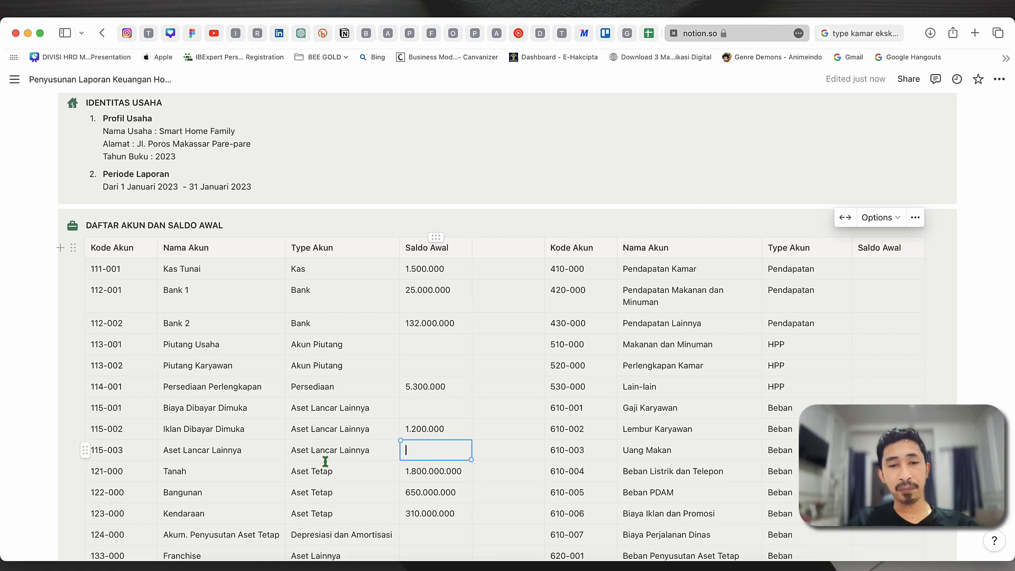
left_click(190, 472)
key("ctrl+Left")
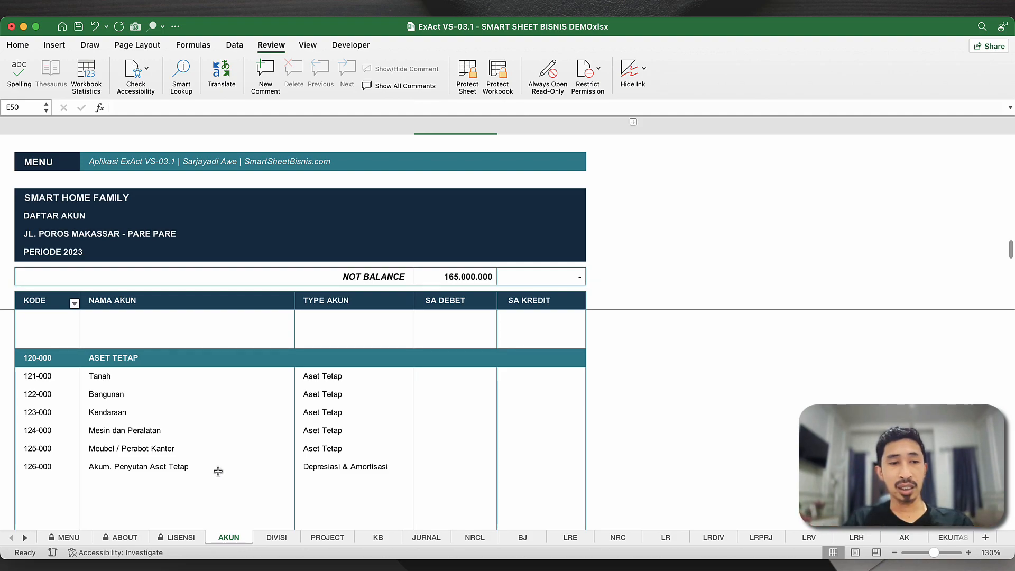
left_click(241, 433)
left_click(374, 392)
left_click(78, 392)
left_click(113, 395)
left_click(117, 407)
left_click_drag(116, 408, 117, 427)
left_click(476, 218)
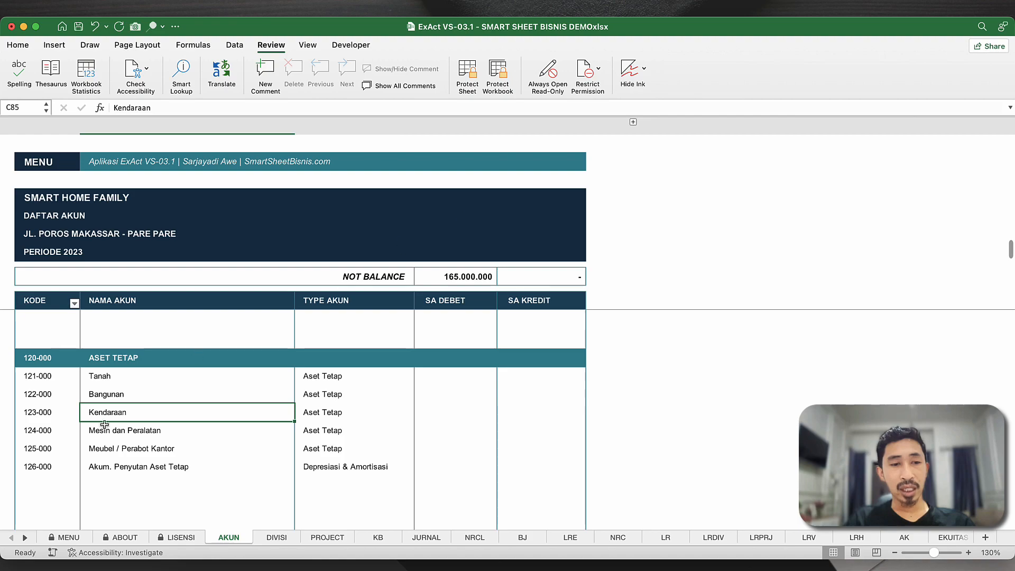
- Clear the 124-000 Mesin dan Peralatan and 125-000 Meubel / Perabot Kantor accounts from the ASET TETAP group
left_click(107, 432)
key("Left")
key("shift+Right")
key("shift+Right")
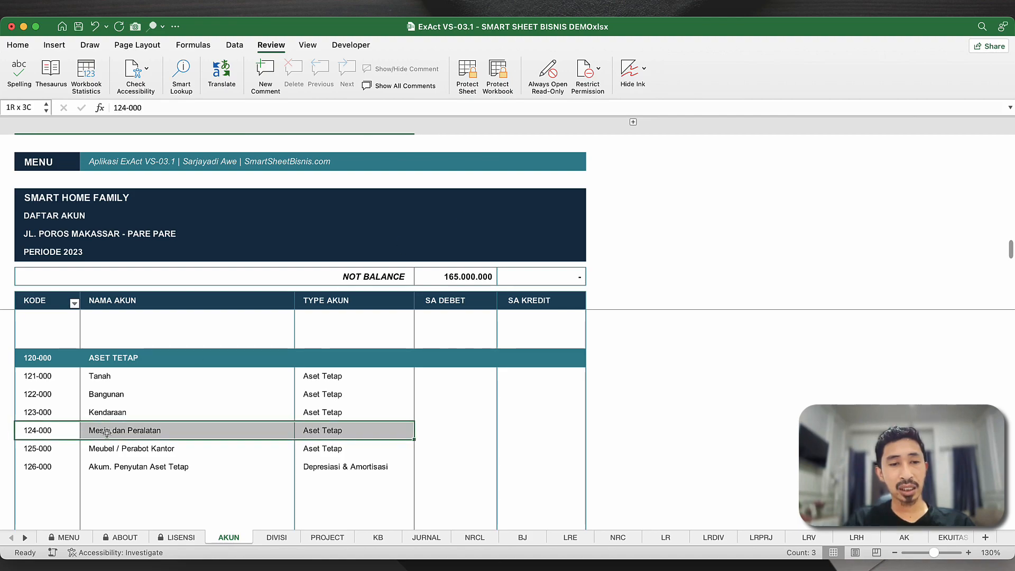
key("shift+Down")
key("Delete")
left_click(118, 401)
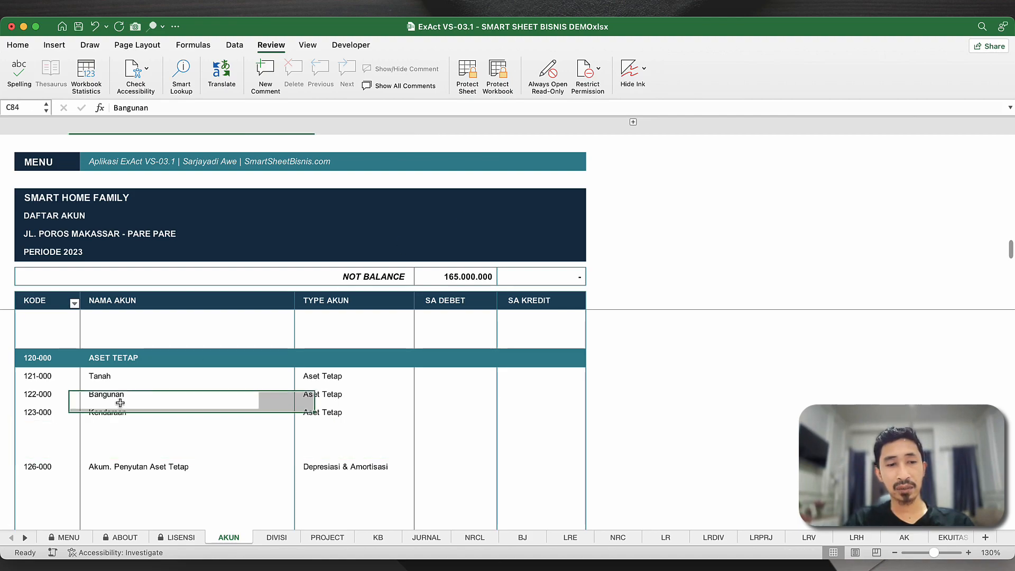
left_click(132, 417)
scroll(132, 418, "down", 1)
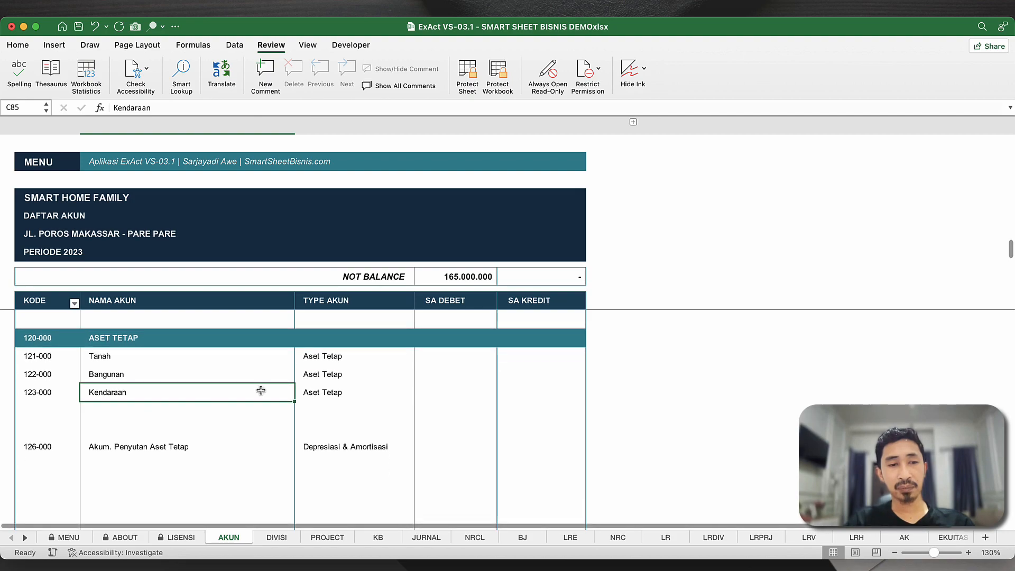
- Check the opening balance of Tanah in Notion and enter 1.800.000.000 as its SA DEBET in the workbook
left_click(443, 355)
key("ctrl+Right")
scroll(458, 409, "down", 2)
scroll(458, 409, "down", 2)
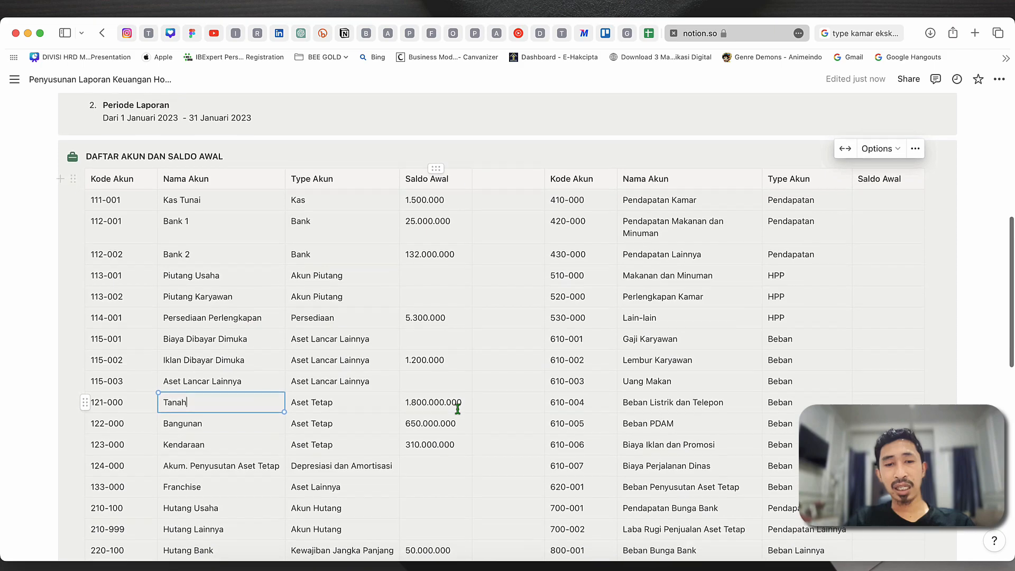
scroll(458, 409, "down", 3)
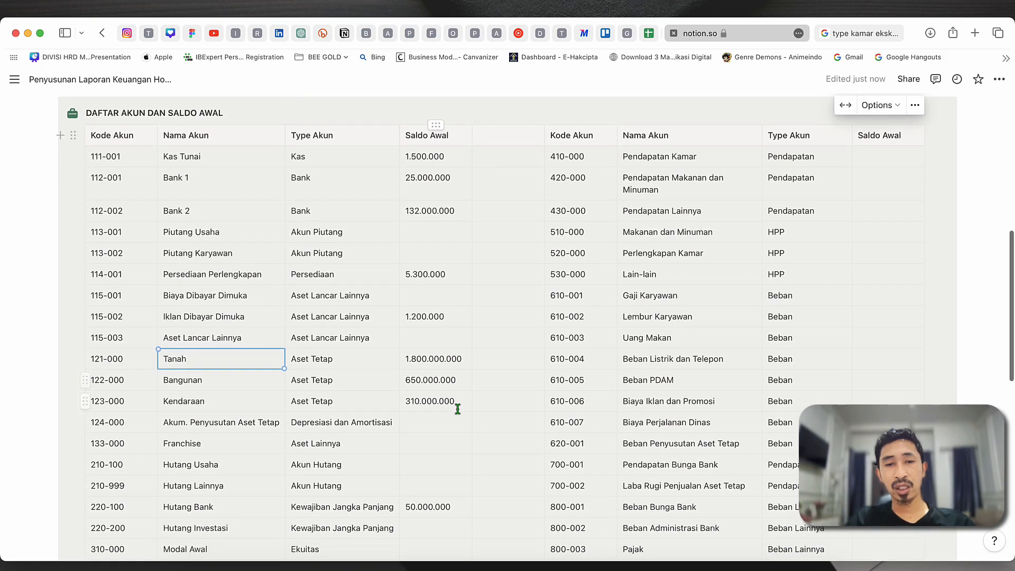
key("ctrl+Left")
type("18000")
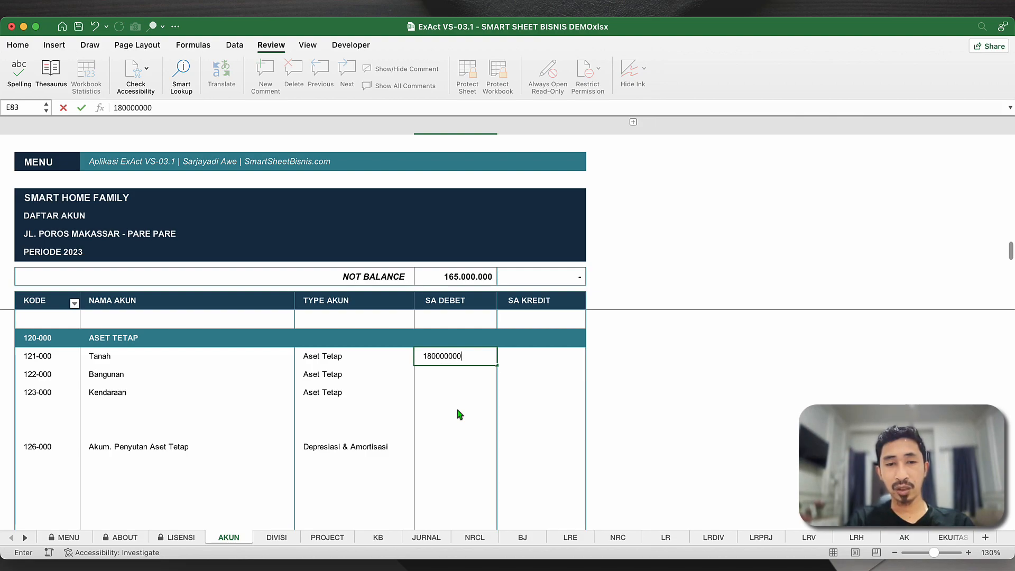
key("Return")
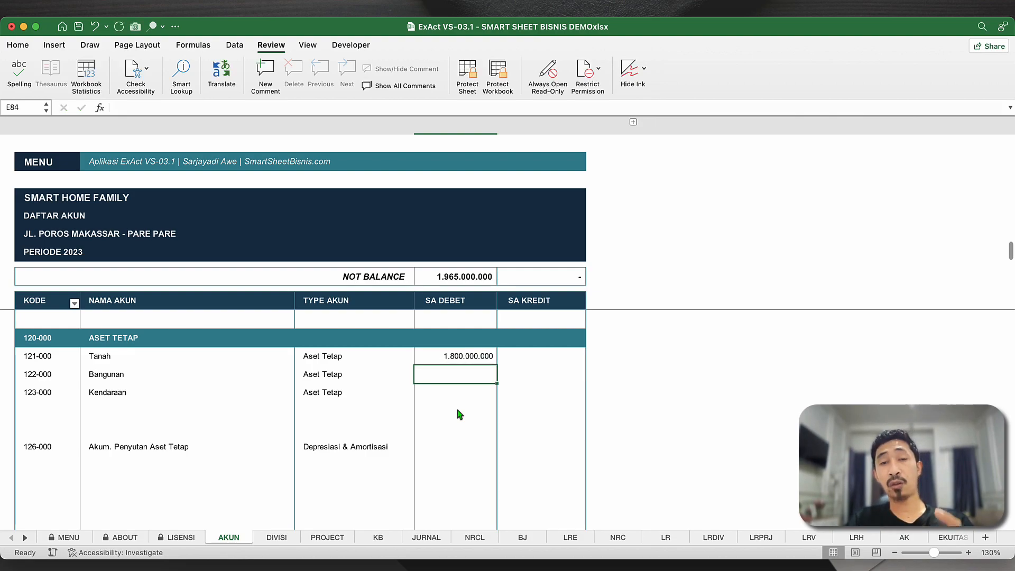
- Look up the opening balance of Bangunan in Notion and set its SA DEBET in the workbook to 650.000.000
key("ctrl+Right")
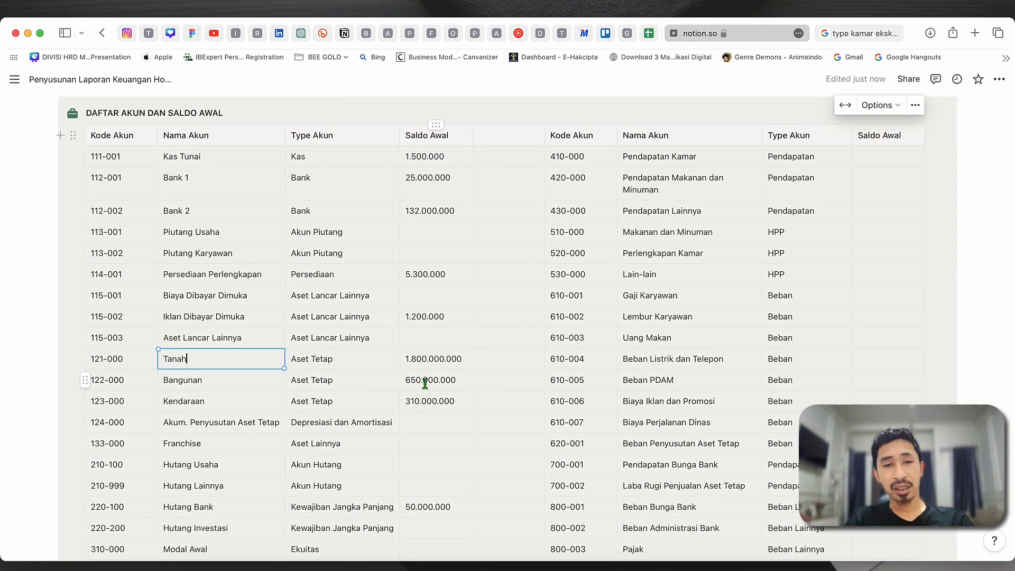
key("ctrl+Left")
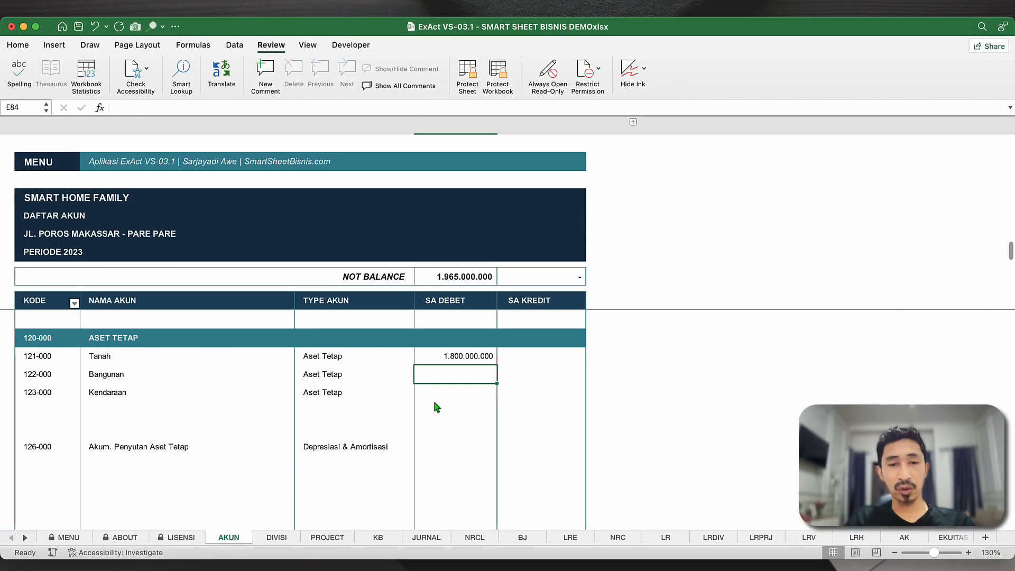
type("65000000")
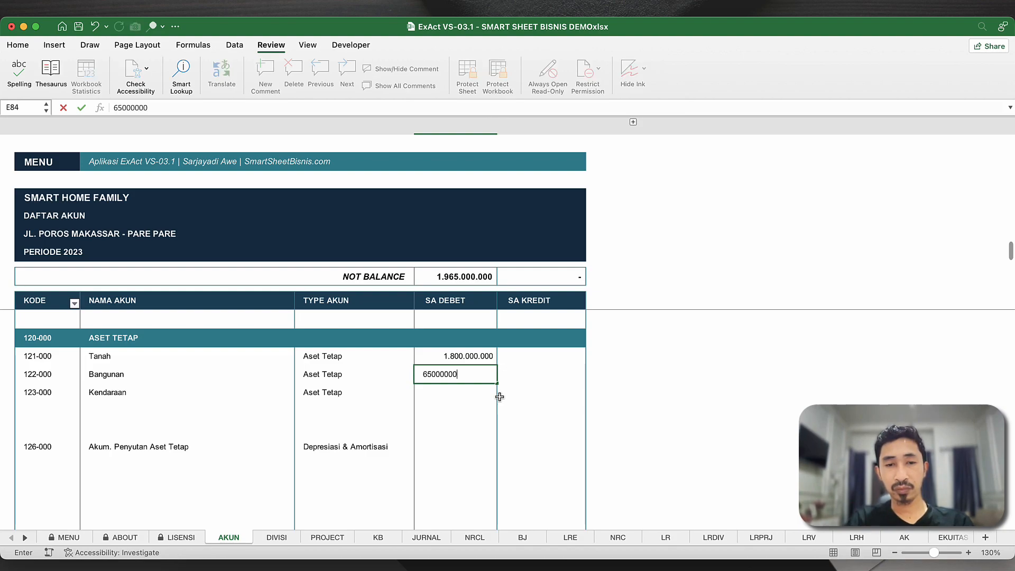
key("Return")
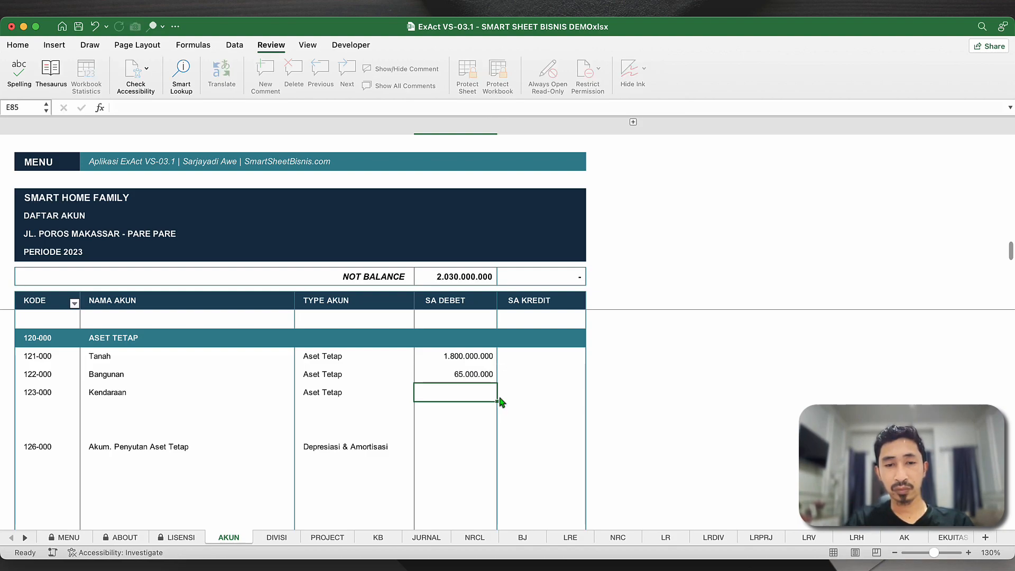
double_click(477, 375)
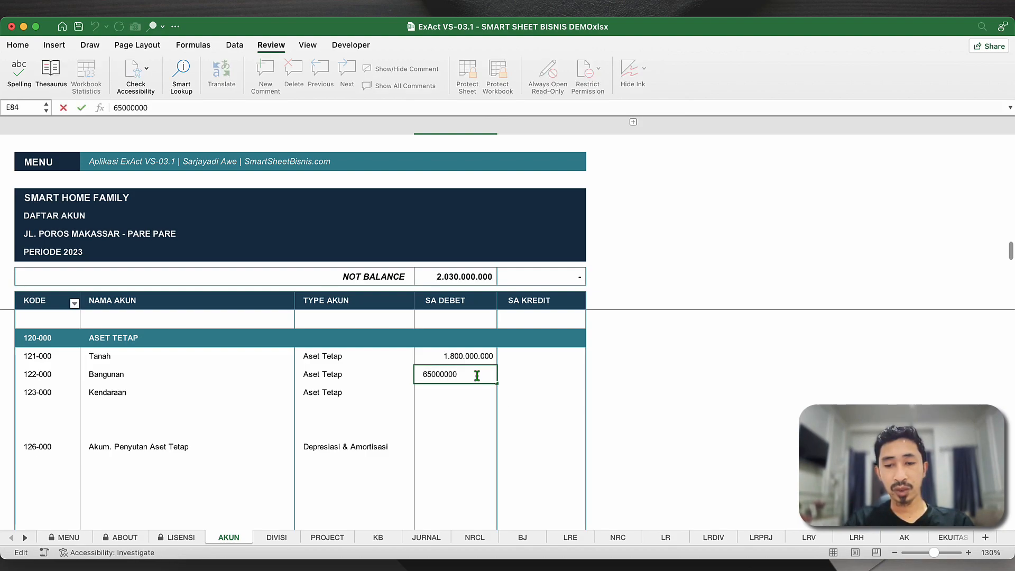
key("Return")
- Check the opening balance of Kendaraan in Notion and enter 310.000.000 as its SA DEBET in the workbook
key("F11")
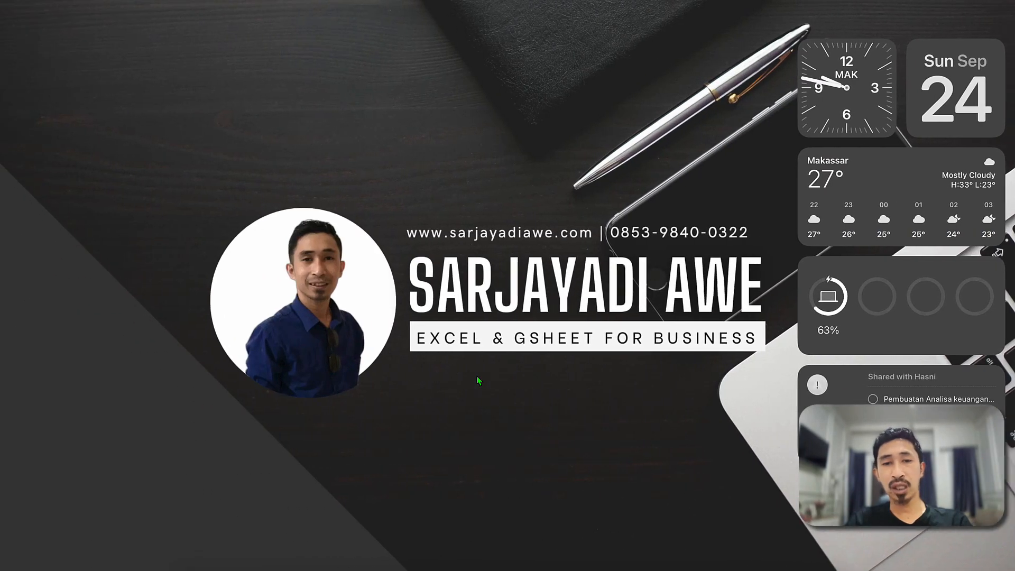
key("ctrl+Right")
key("ctrl+Right")
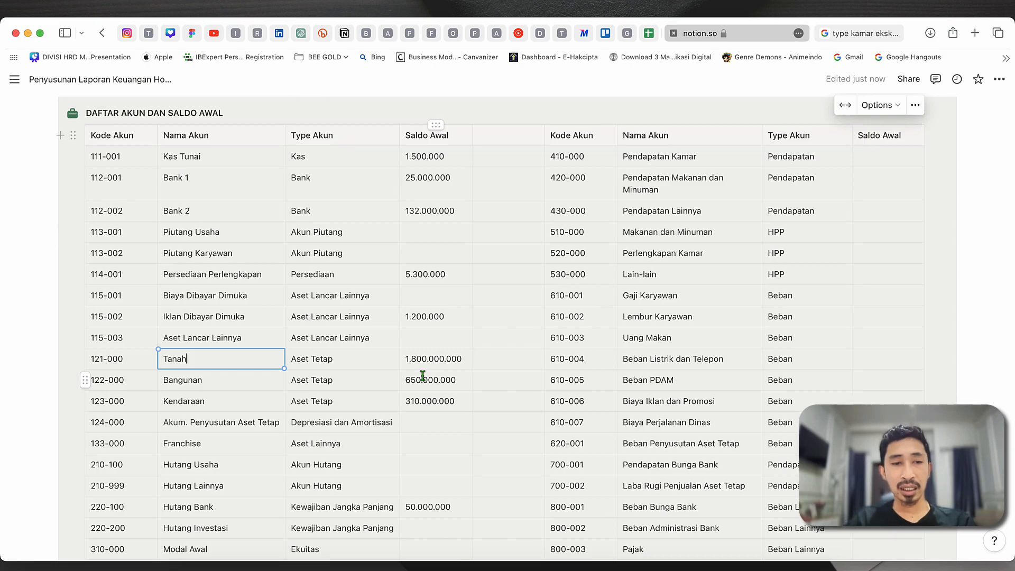
key("ctrl+Left")
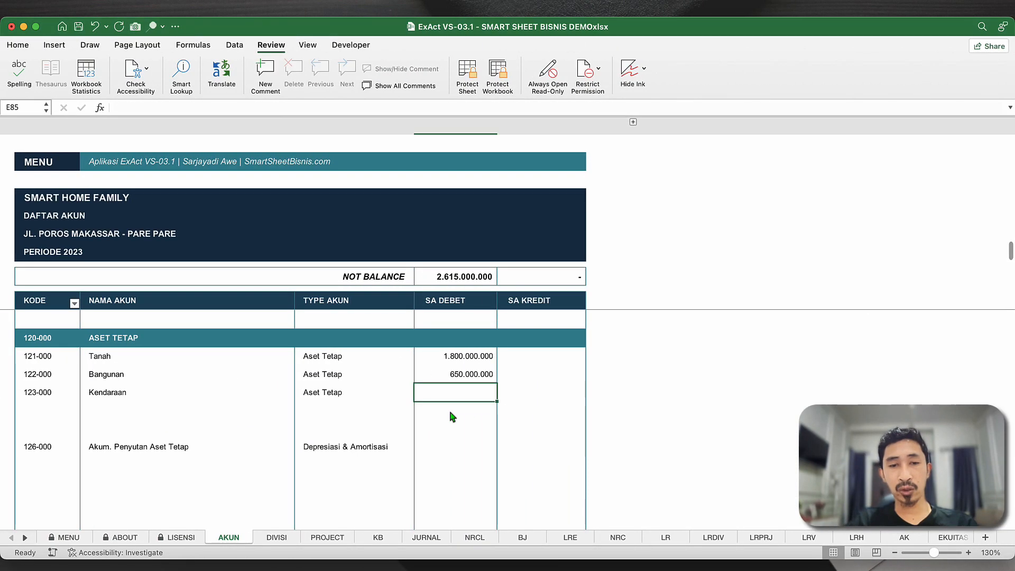
type("310.000.000")
key("Return")
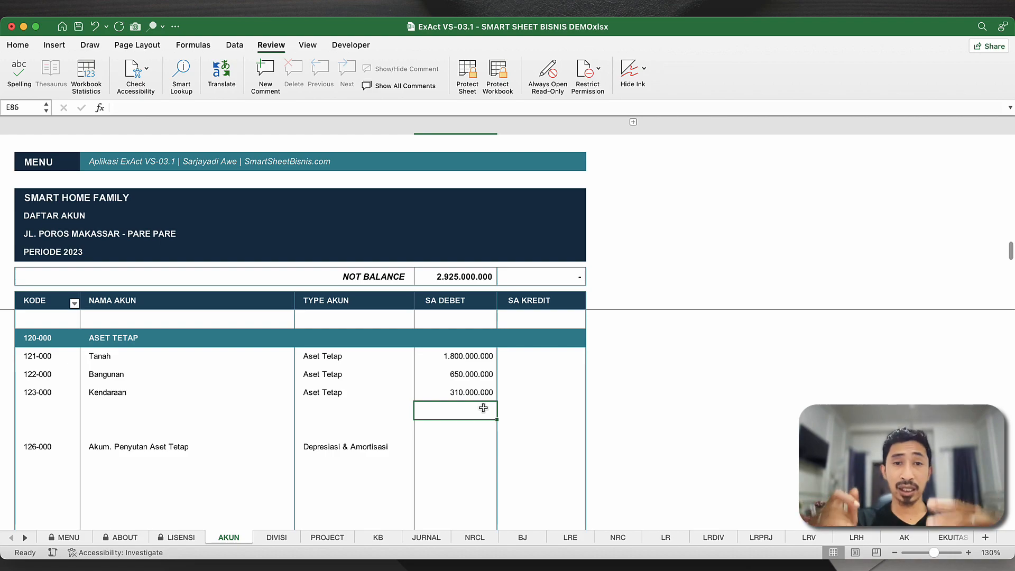
- Leave the account list and open the workbook's JENIS ASET sheet of fixed-asset types
left_click(43, 165)
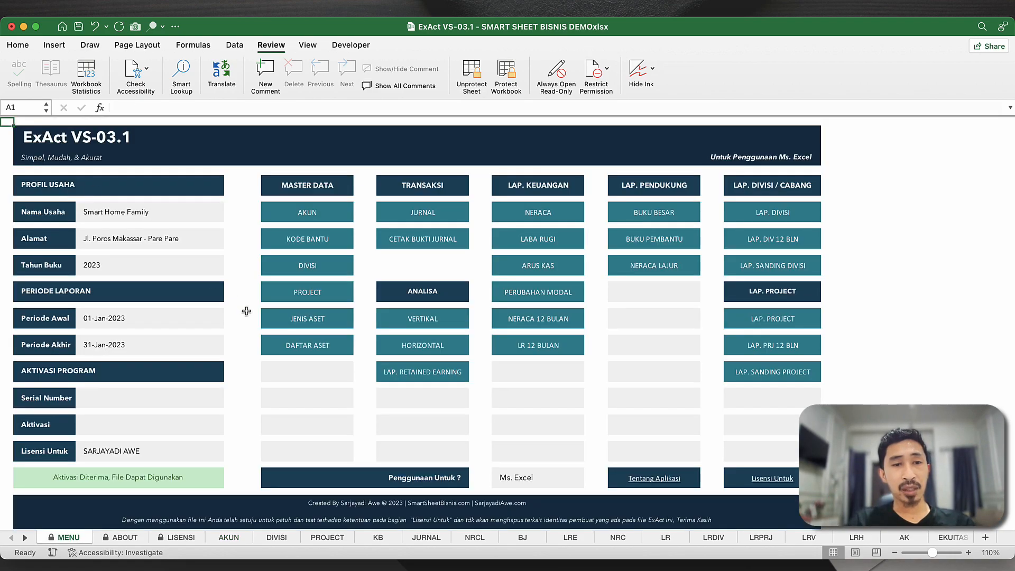
left_click(308, 319)
left_click(152, 256)
left_click(152, 246)
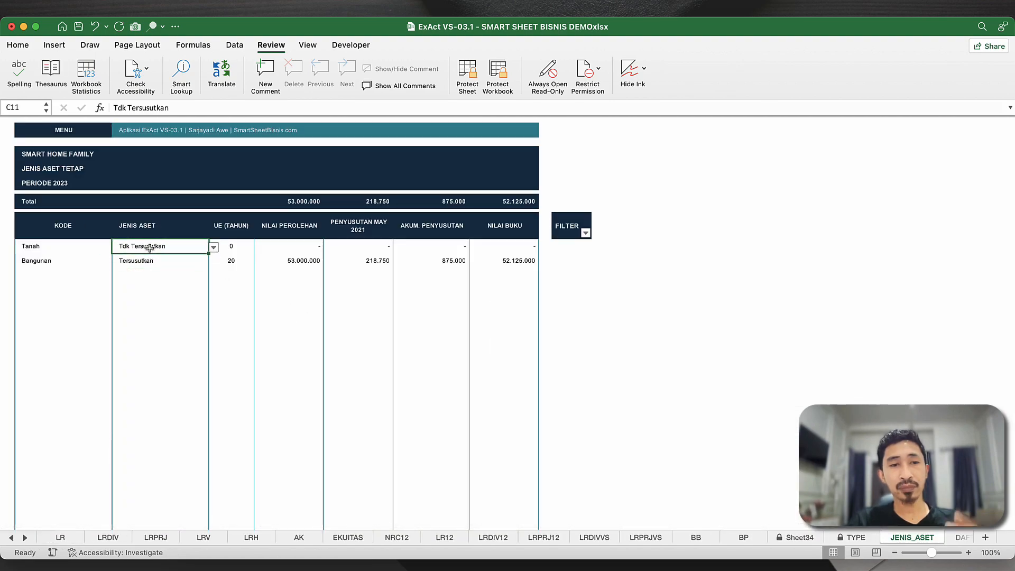
left_click(968, 553)
left_click(968, 553)
left_click(969, 553)
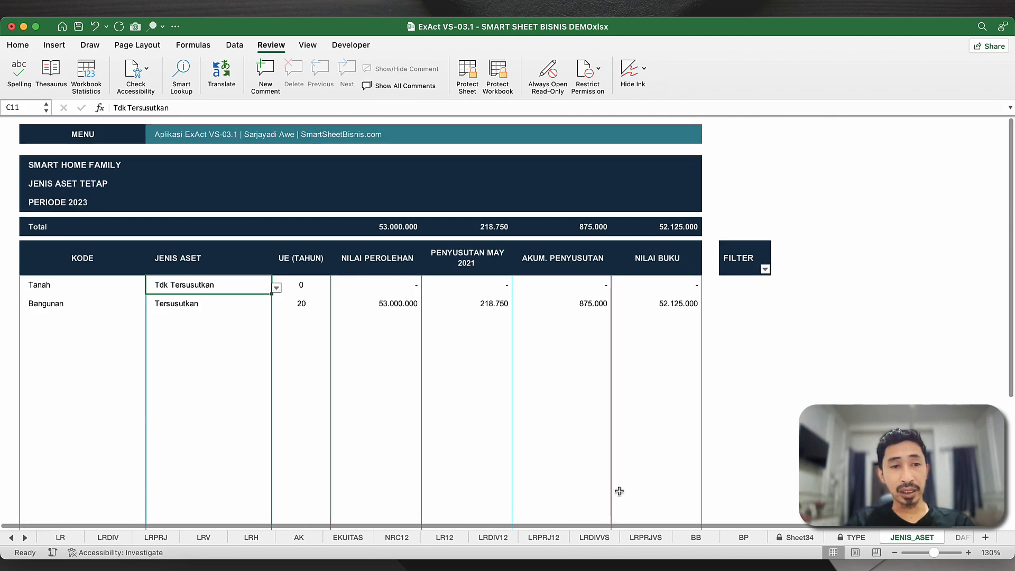
- Add Kendaraan as an asset type below Bangunan and set its JENIS ASET to Tersusutkan
left_click(85, 292)
key("Down")
left_click(99, 317)
type("Kendaraan")
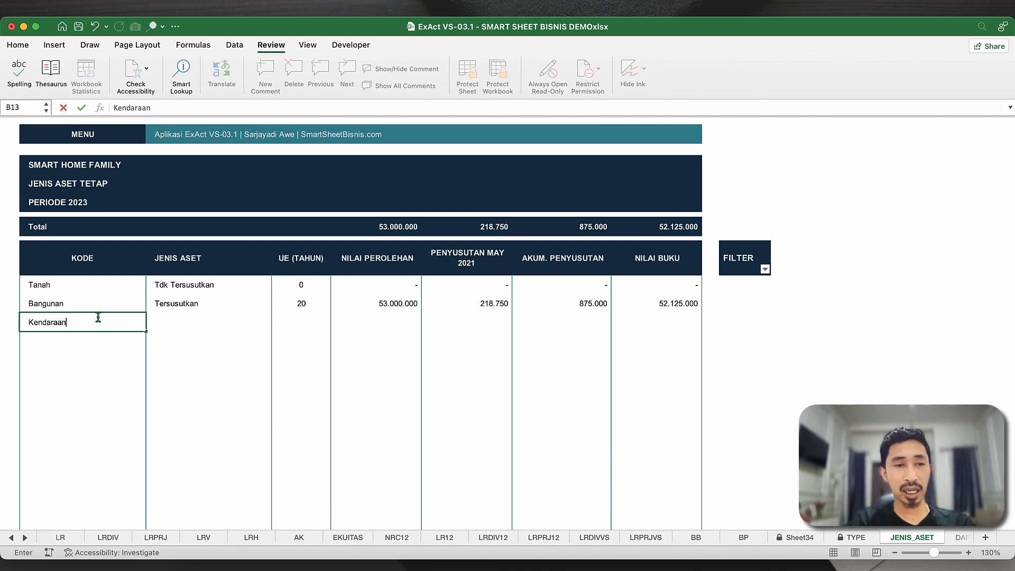
key("Return")
left_click(154, 319)
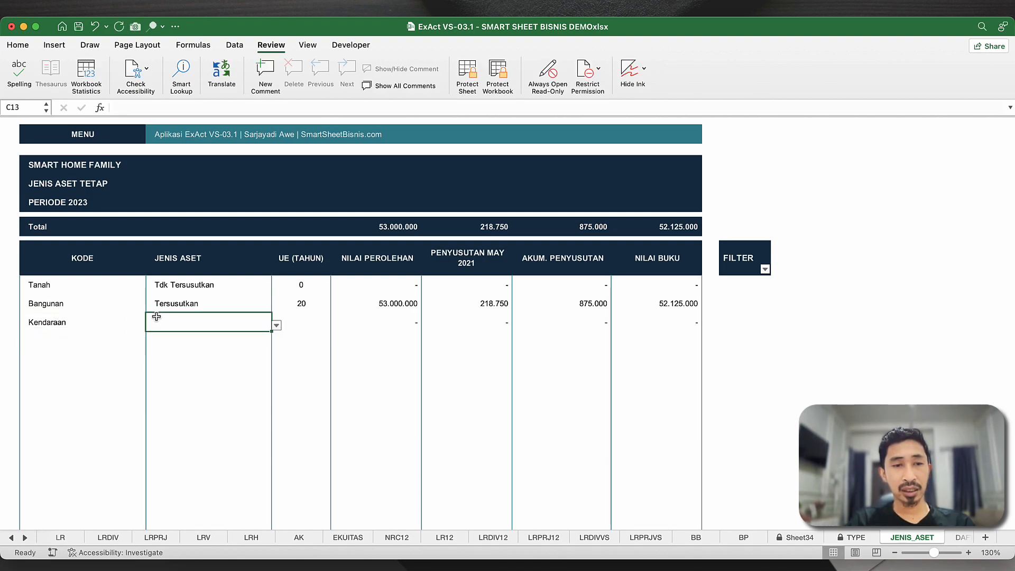
left_click(277, 326)
left_click(189, 343)
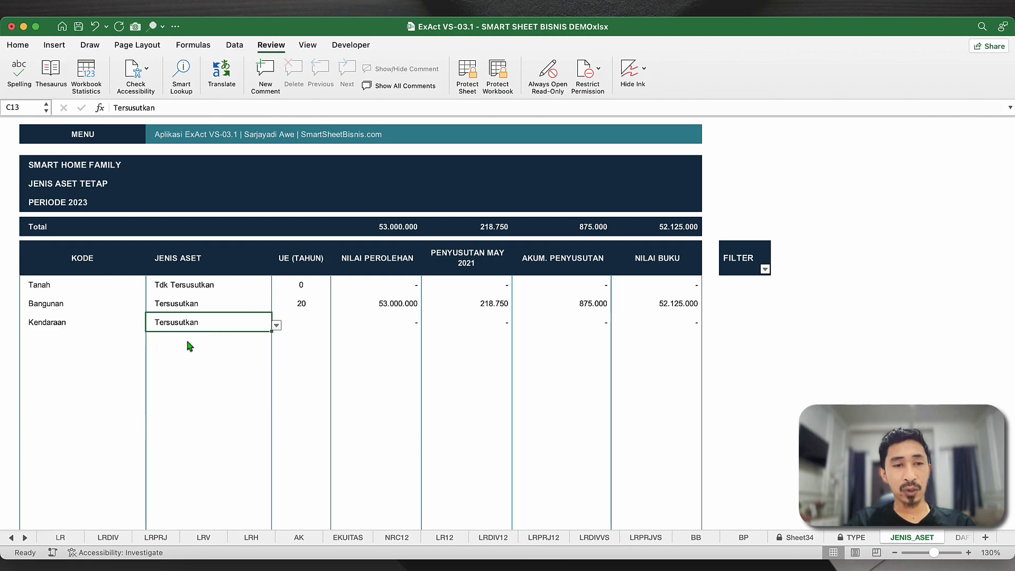
- Set the useful life (UE) of Kendaraan to 5 years, using the Bangunan row as reference
left_click(312, 319)
left_click(318, 302)
left_click(315, 321)
left_click(315, 304)
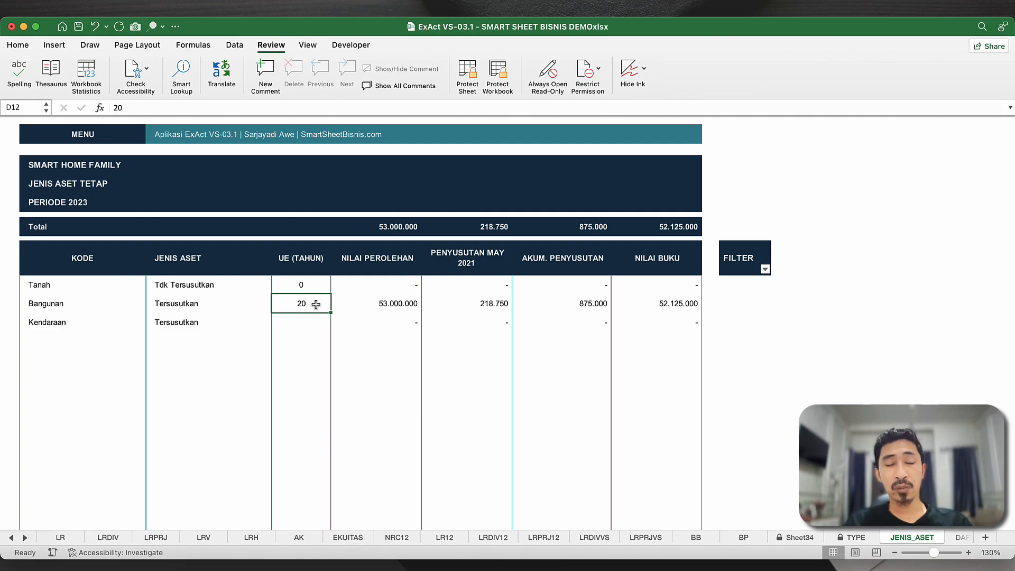
key("Down")
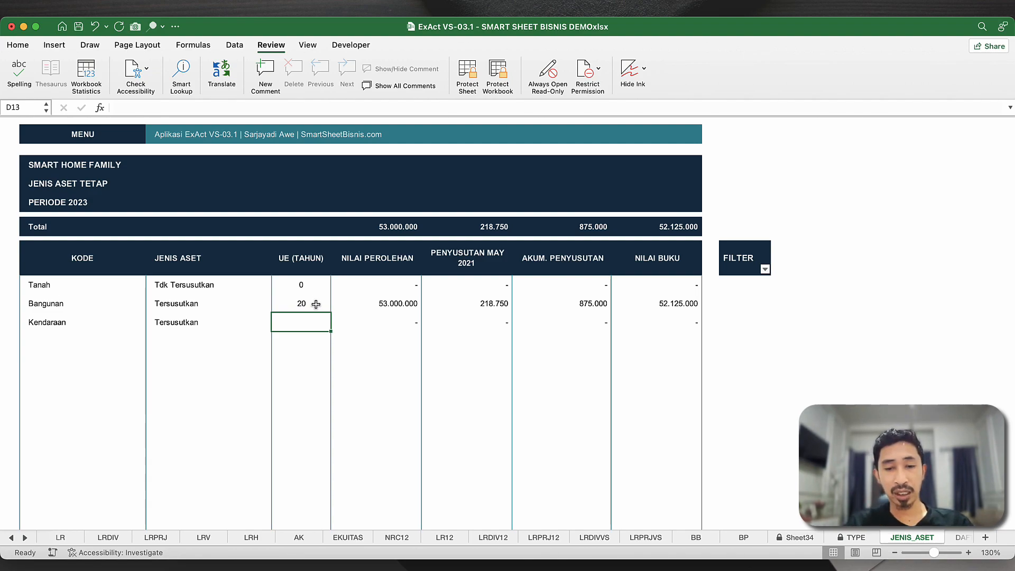
type("5")
left_click(403, 309)
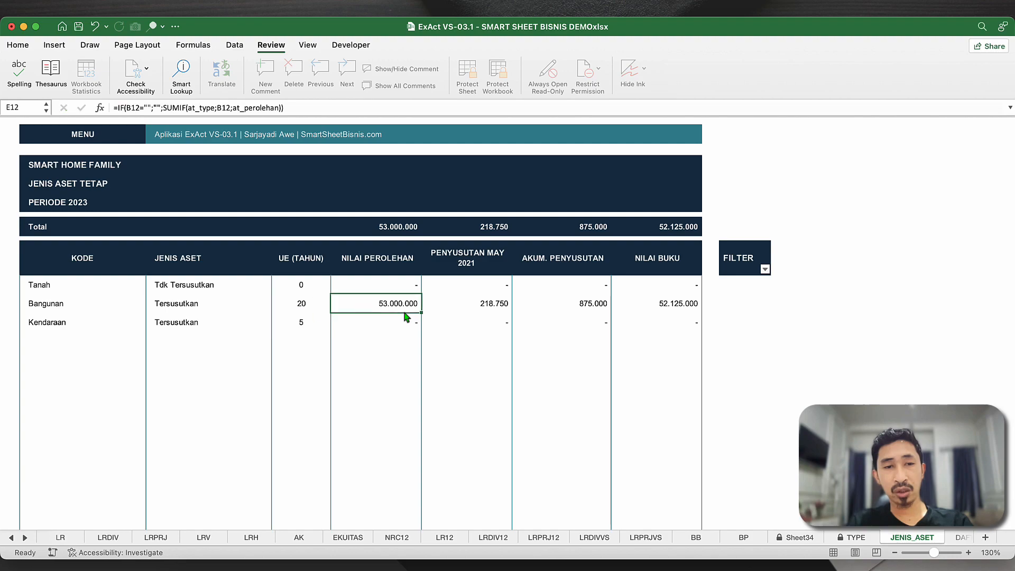
left_click(388, 322)
left_click(411, 360)
left_click(314, 327)
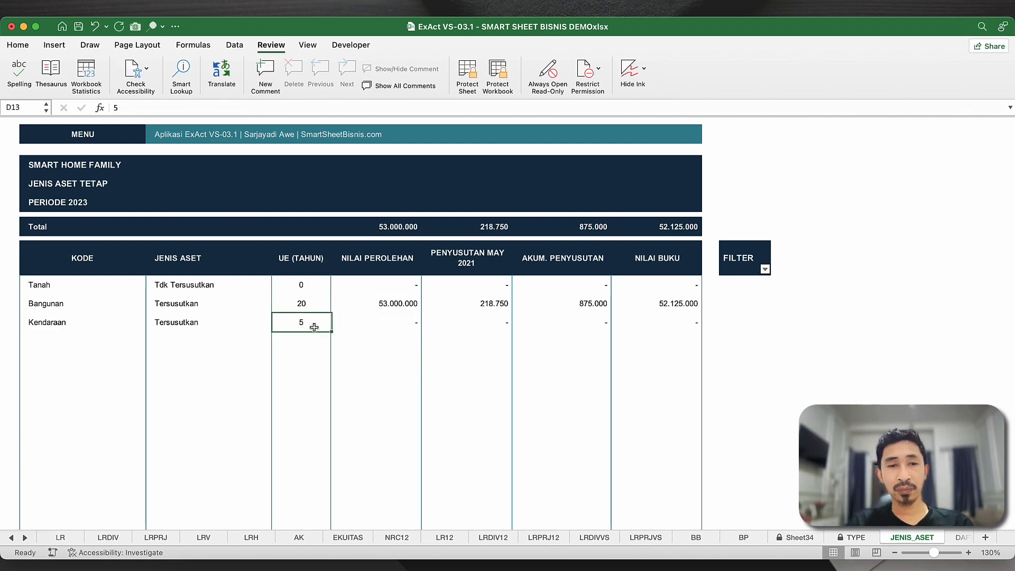
- Leave the asset types and open the DAFTAR ASET sheet through the workbook's own menu, enlarged to 110%
left_click_drag(168, 286, 132, 320)
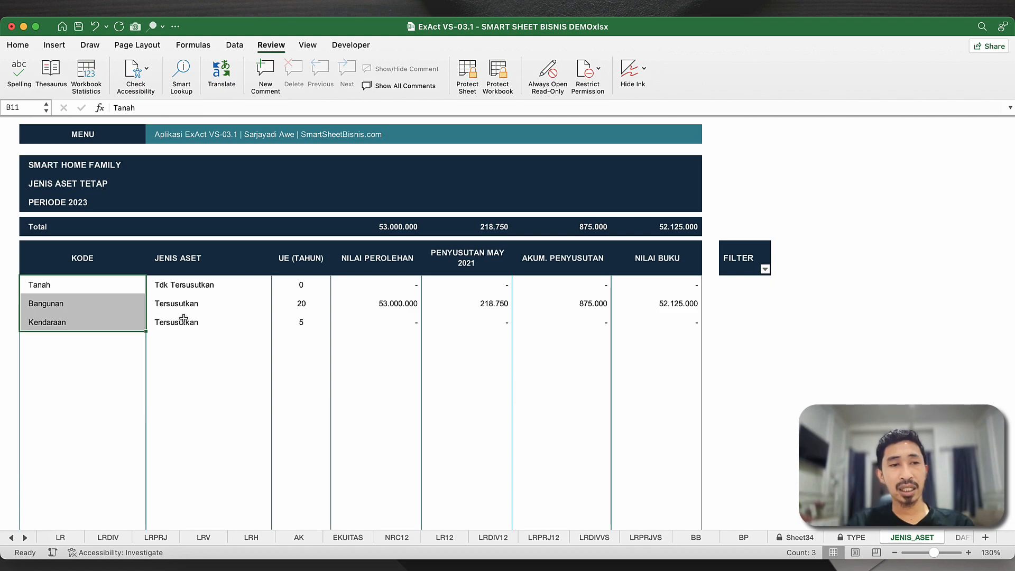
left_click(94, 136)
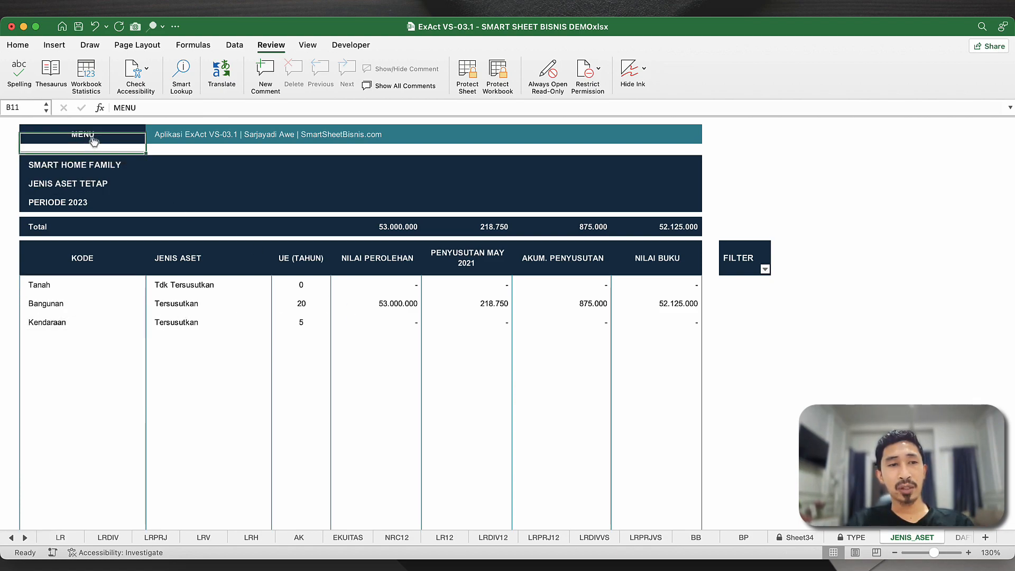
left_click(311, 345)
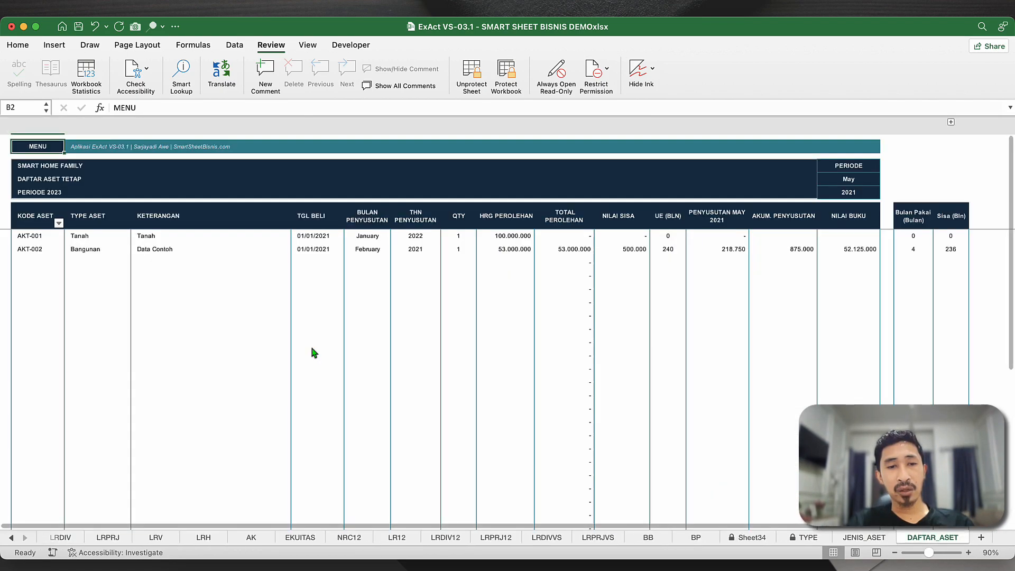
left_click(967, 553)
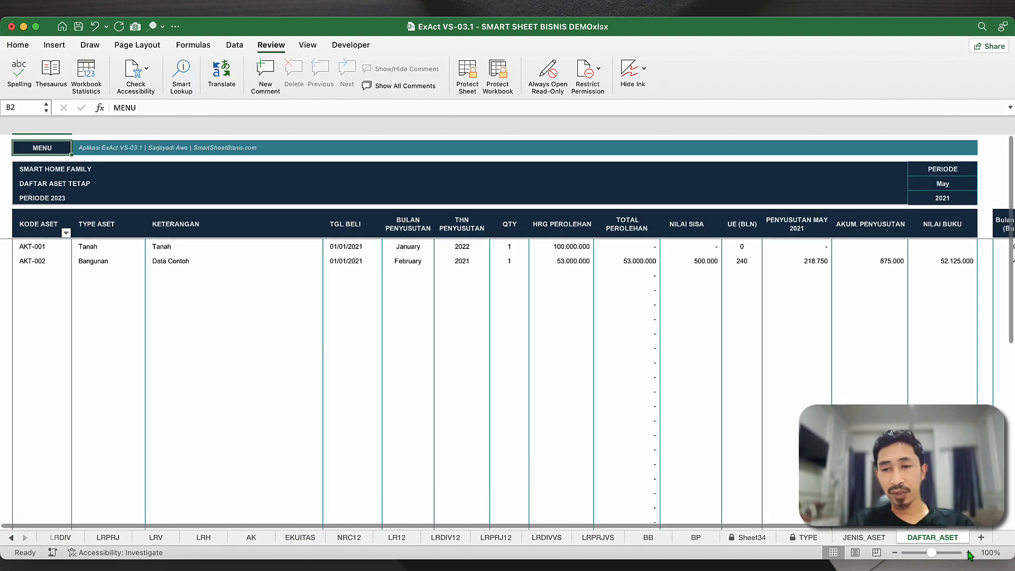
left_click(967, 553)
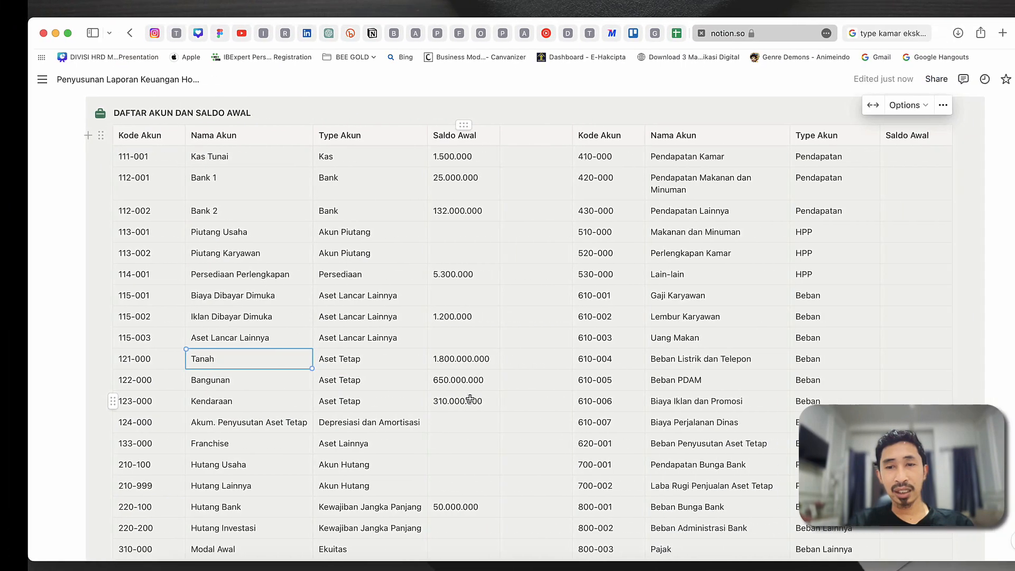
- Examine the Data Aset Tetap table in Notion for each asset's name, type, acquisition price and acquisition date
scroll(226, 365, "down", 5)
scroll(226, 365, "down", 4)
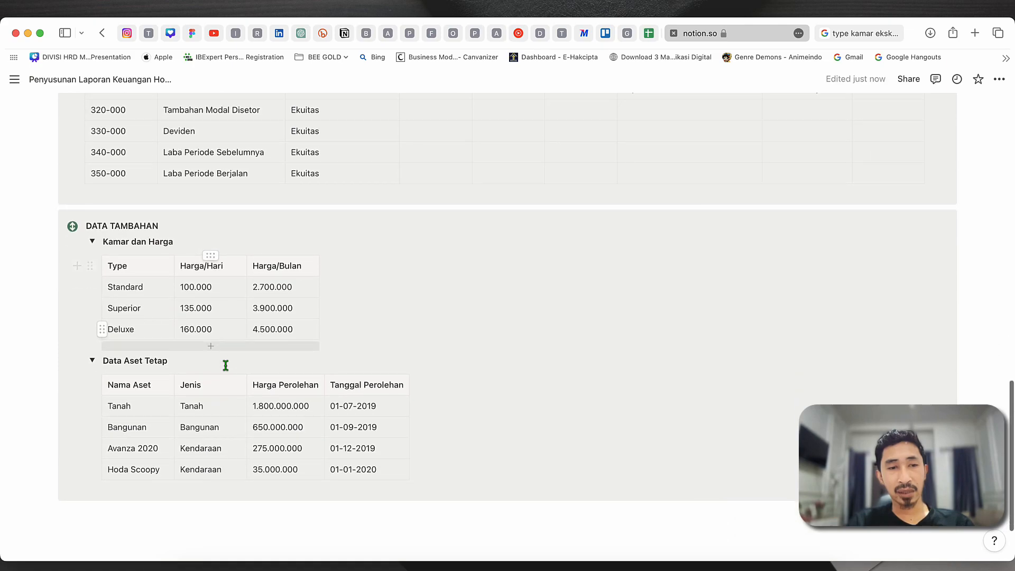
left_click(159, 437)
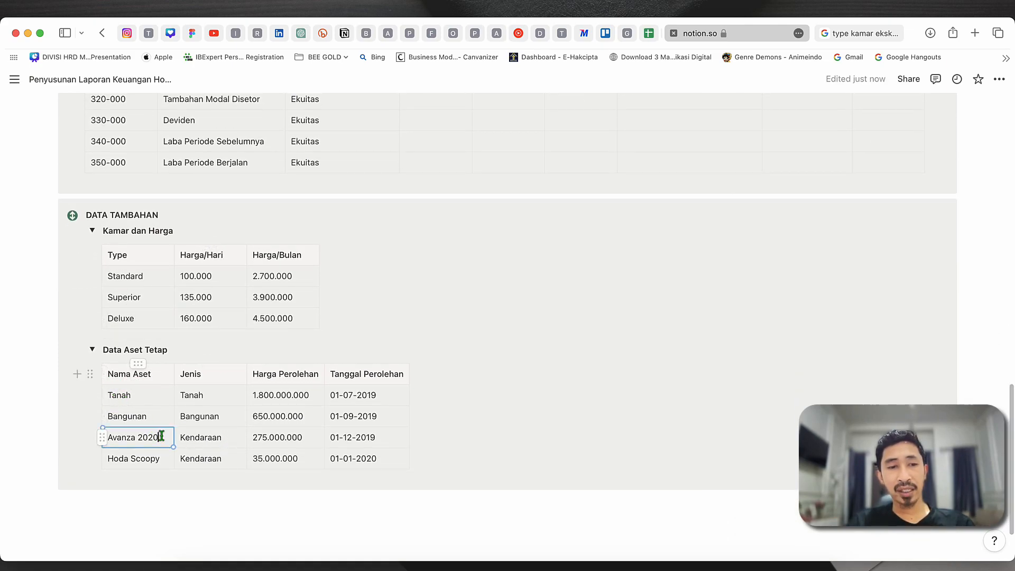
left_click(161, 458)
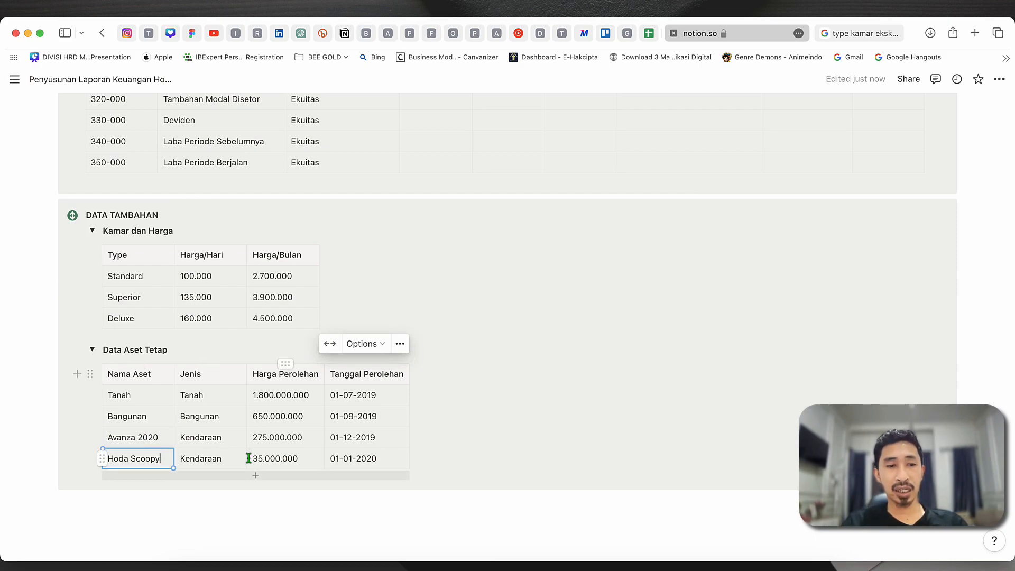
left_click(209, 416)
left_click(260, 412)
left_click(266, 398)
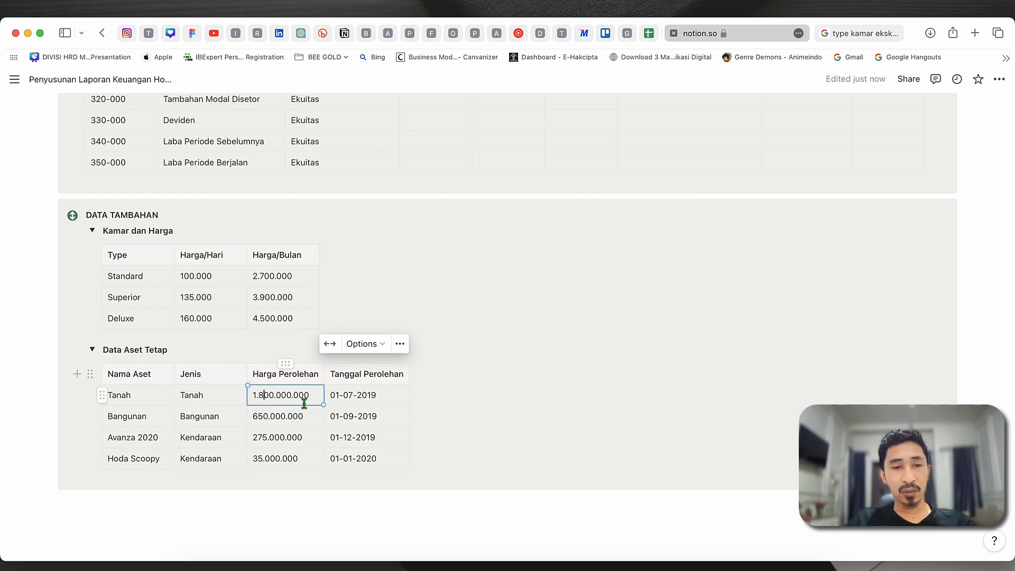
- Compare Tanah's acquisition date with Notion and set its TGL BELI in the workbook to 01/07/2019
key("ctrl+Left")
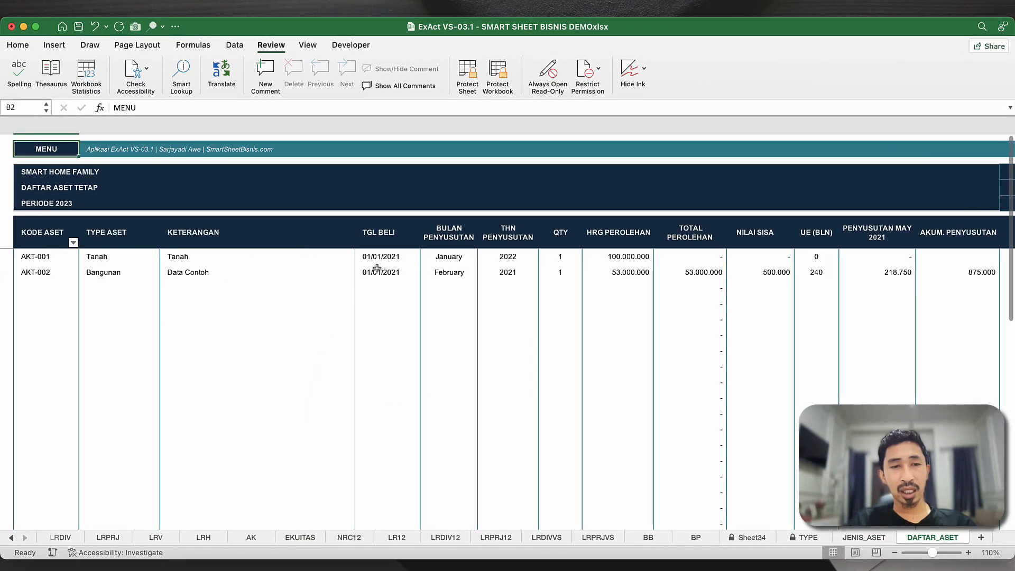
left_click(390, 257)
key("ctrl+Right")
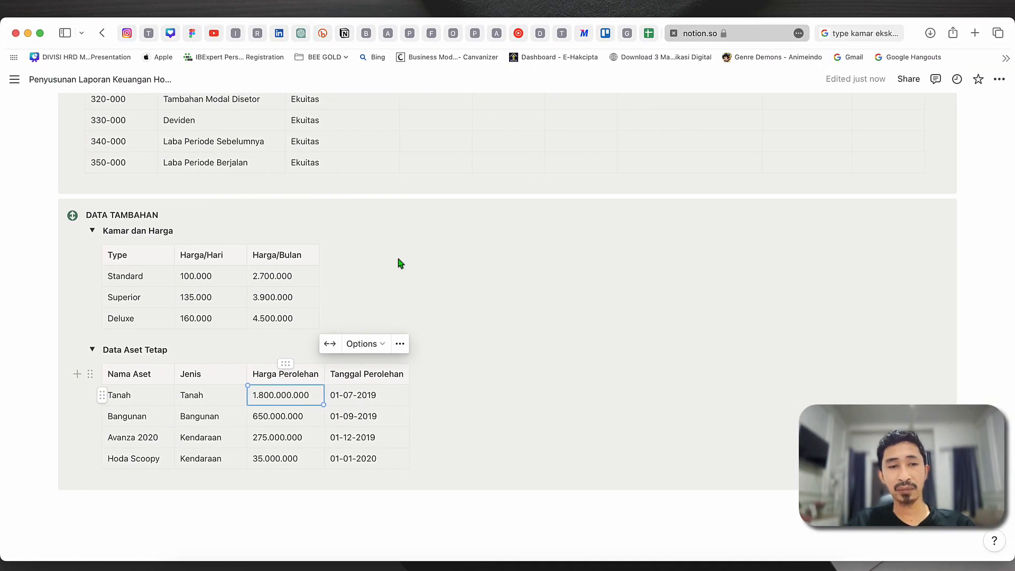
key("ctrl+Left")
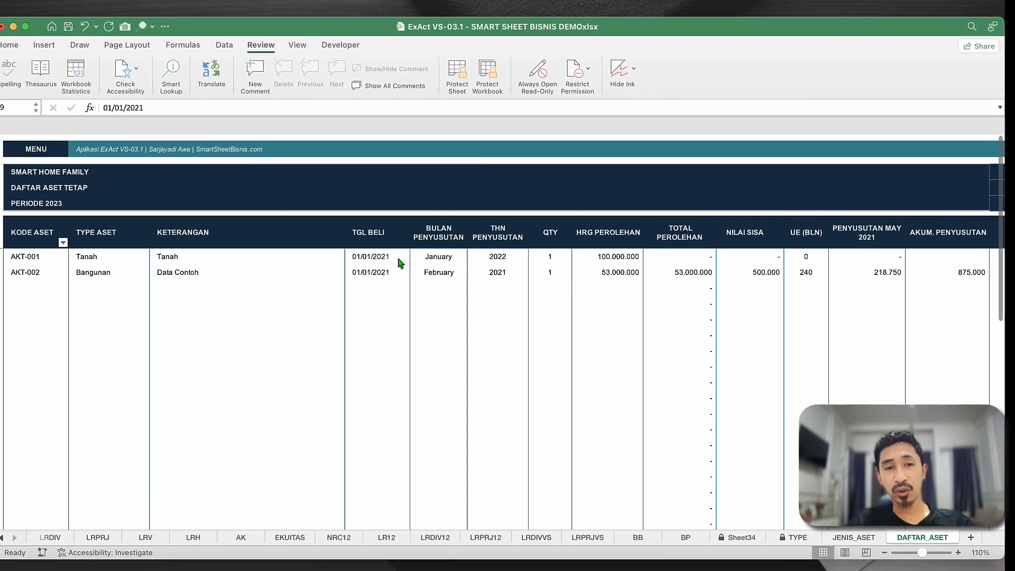
double_click(403, 257)
key("BackSpace")
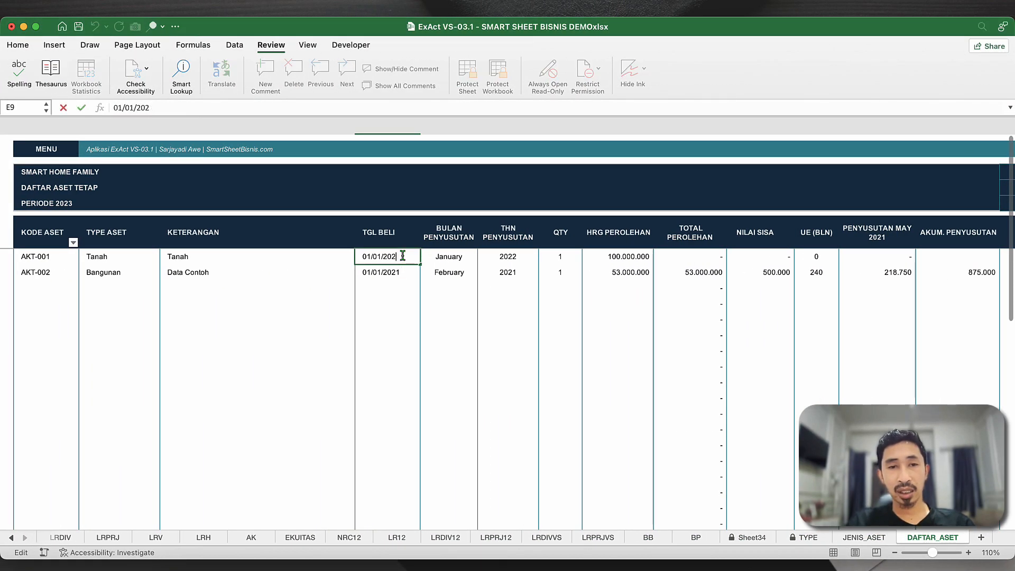
key("BackSpace")
type("7")
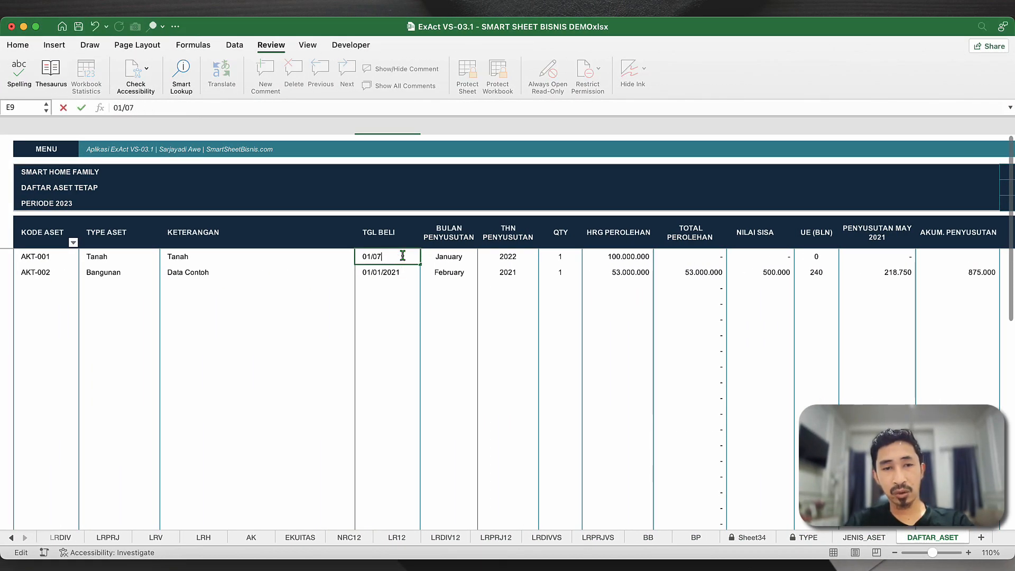
type("/1019")
key("Return")
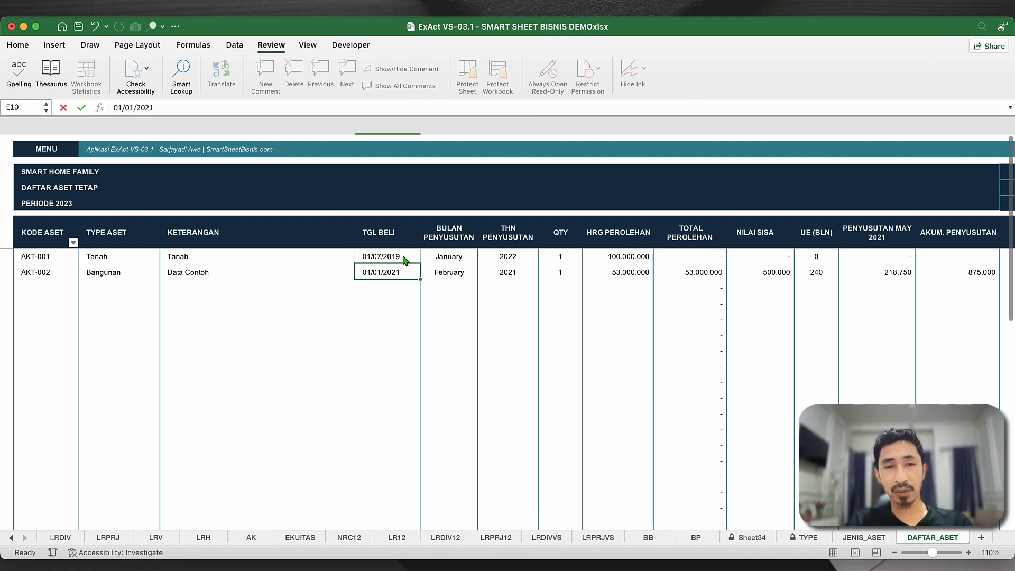
- Keep January as Tanah's BULAN PENYUSUTAN and set its THN PENYUSUTAN to 2019
left_click(434, 256)
left_click(482, 258)
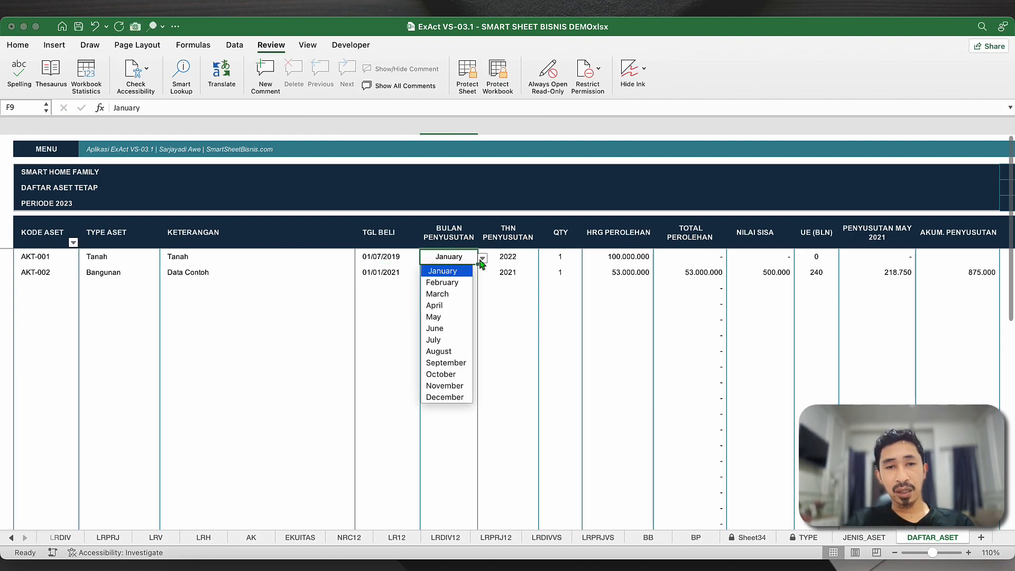
left_click(446, 271)
left_click(505, 261)
type("20")
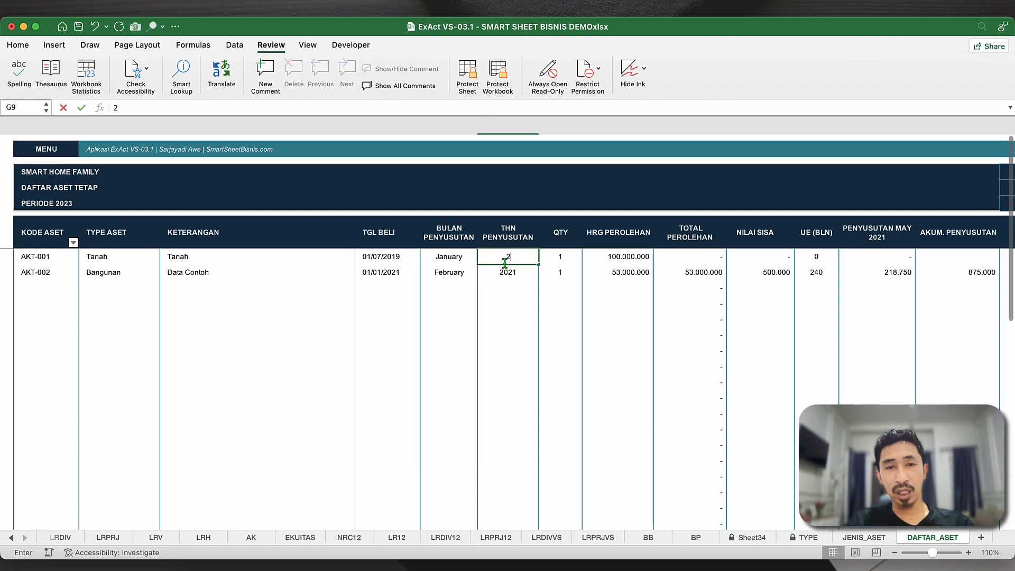
type("19")
key("Return")
left_click(400, 258)
left_click(468, 261)
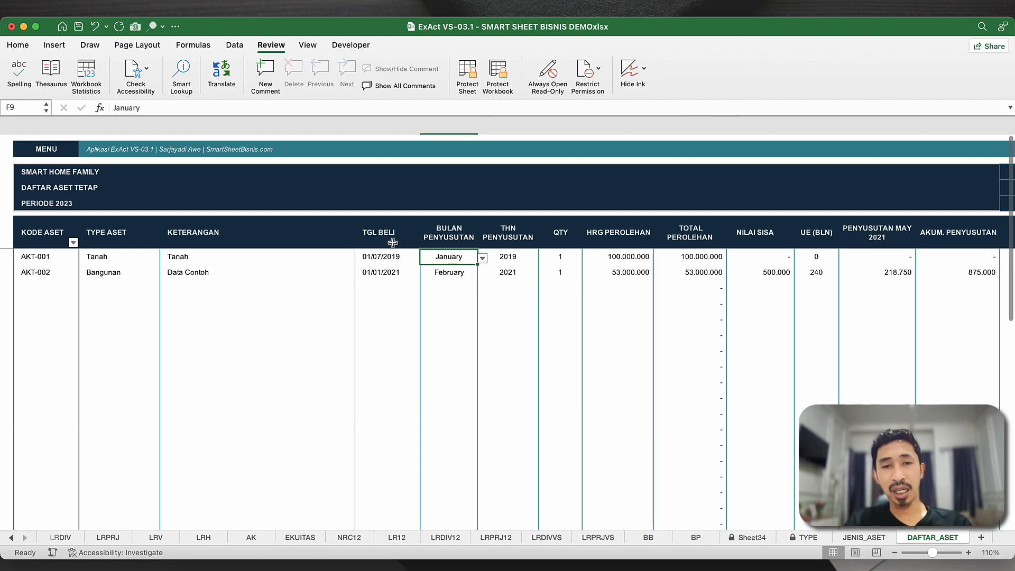
- Replace the sample KETERANGAN of asset AKT-002 with Bangunan
left_click(396, 273)
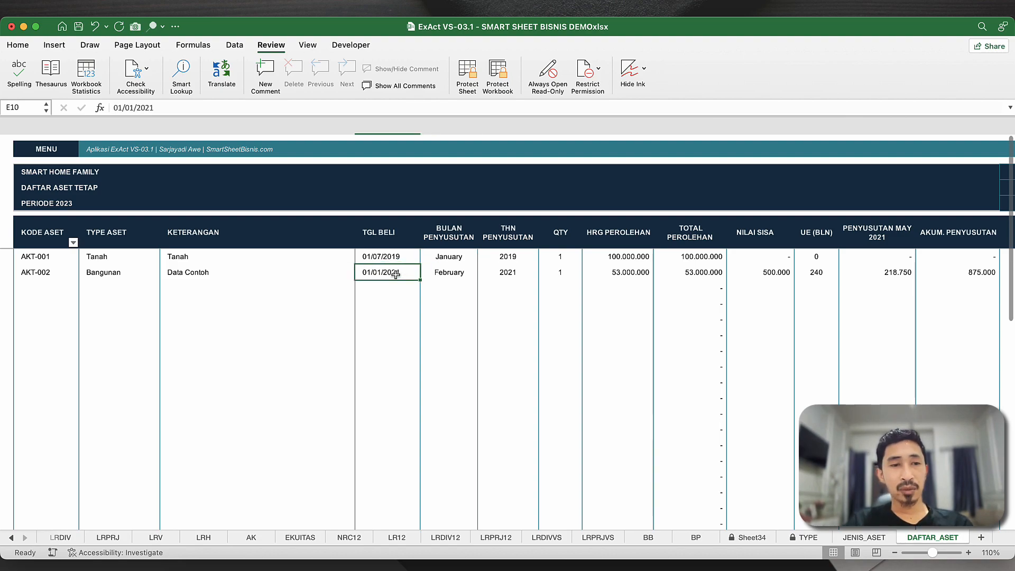
left_click(237, 281)
type("Bangunan")
key("Return")
left_click(386, 276)
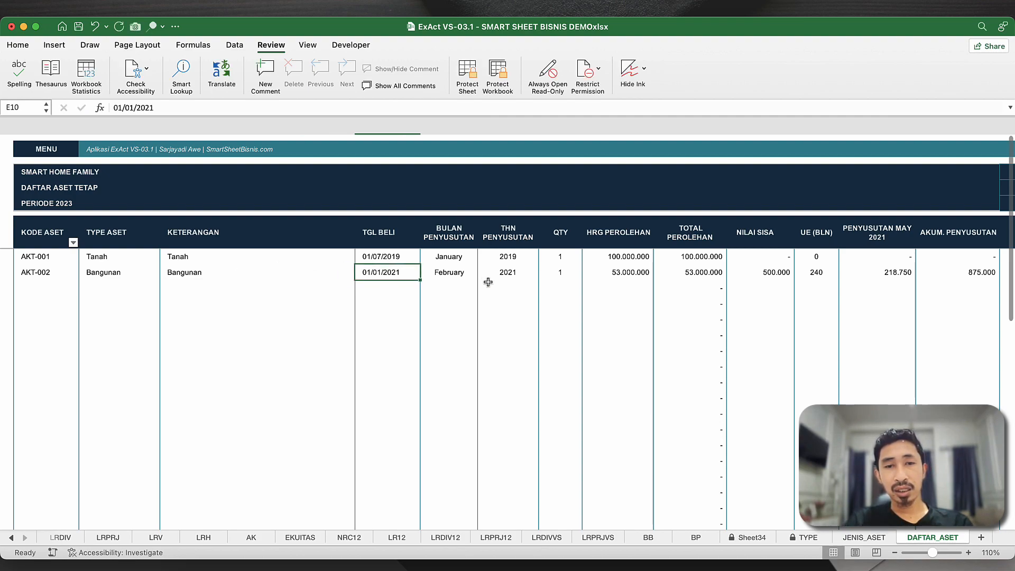
- Set the HRG PEROLEHAN of Tanah to 1.800.000.000
left_click(616, 258)
type("1800")
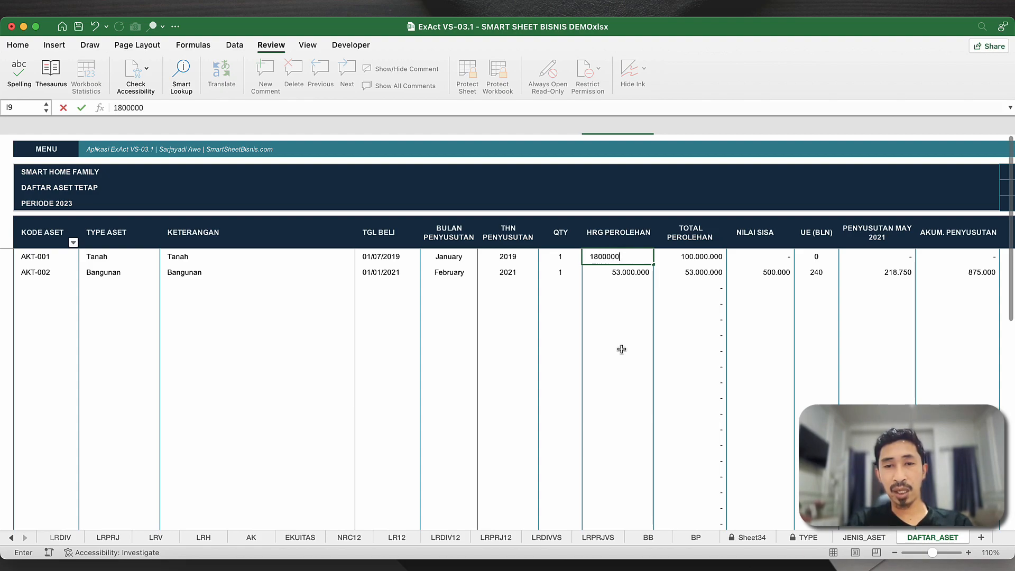
key("Return")
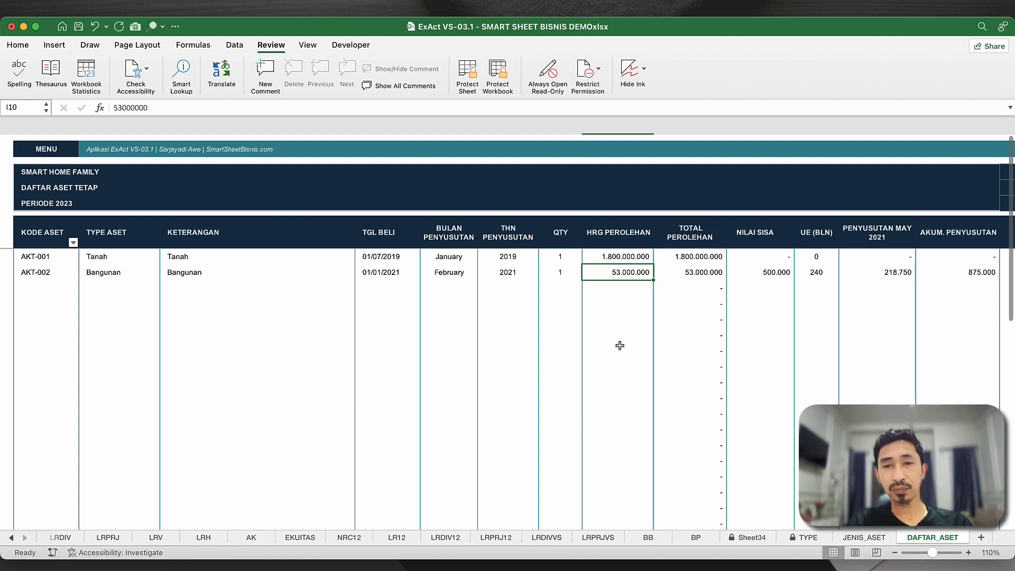
- Check Bangunan's acquisition date in Notion and set its TGL BELI in the workbook to 01/09/2019
left_click(520, 273)
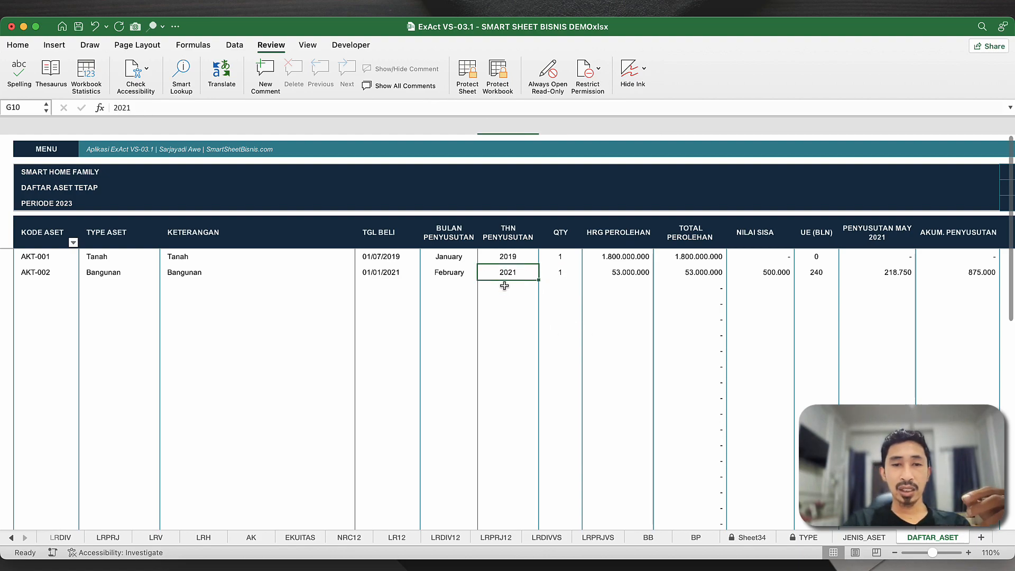
key("ctrl+Right")
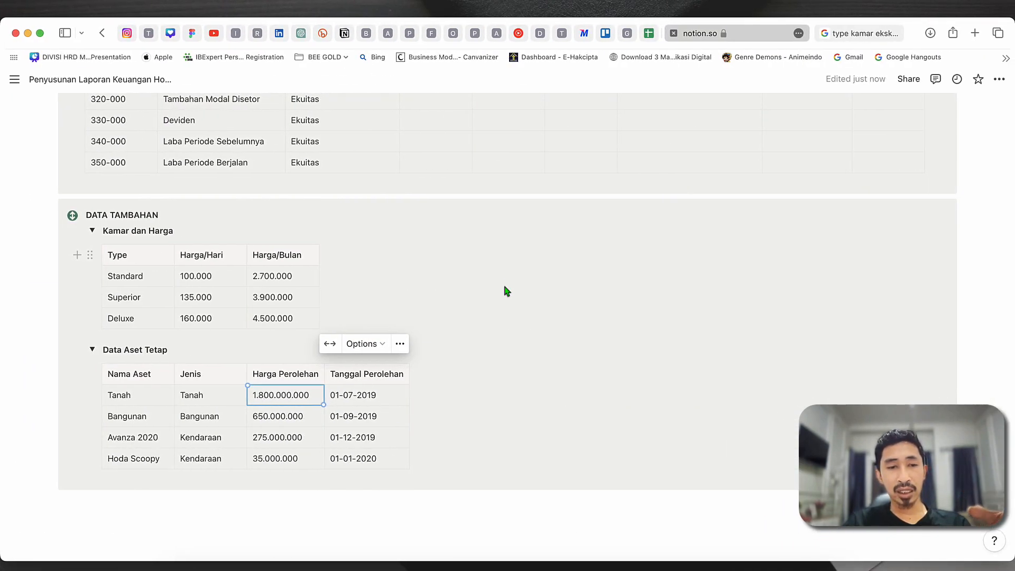
key("ctrl+Left")
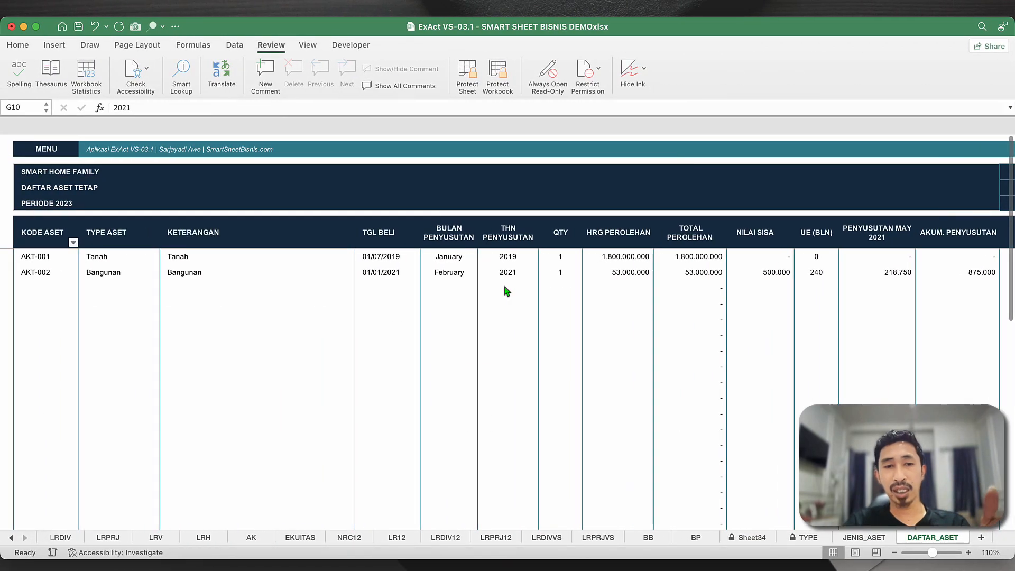
left_click(402, 276)
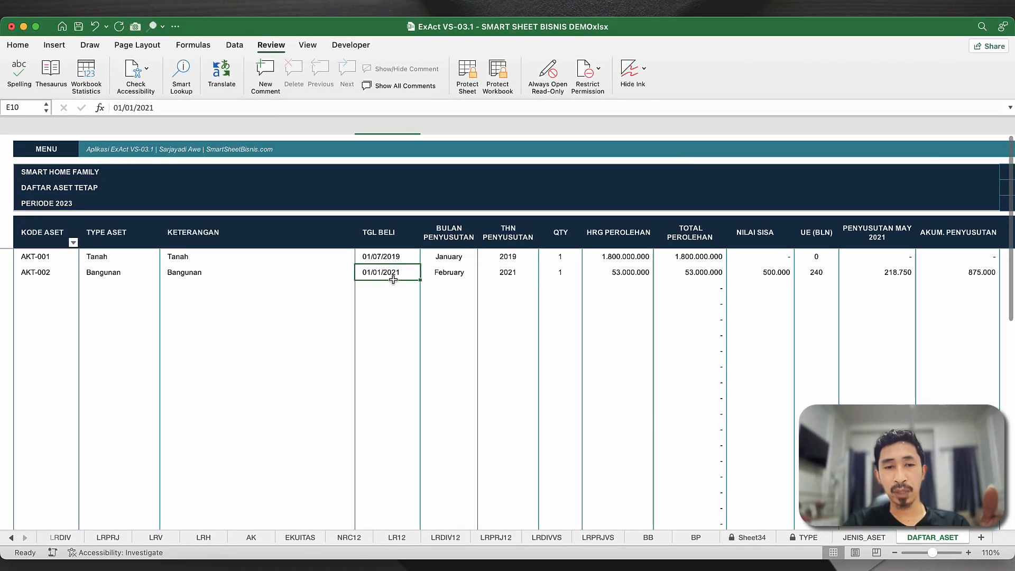
type("1/2")
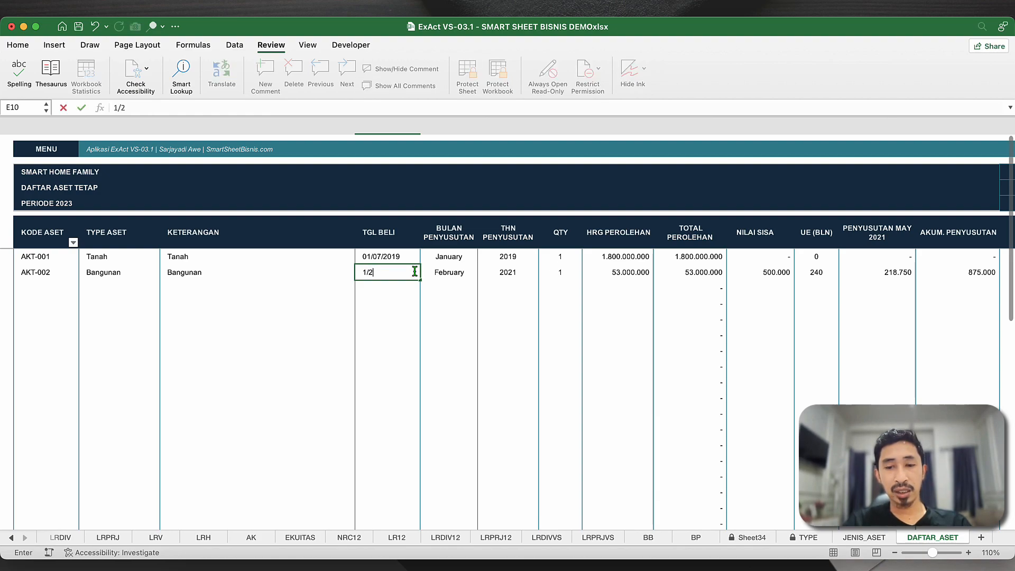
type("9/2")
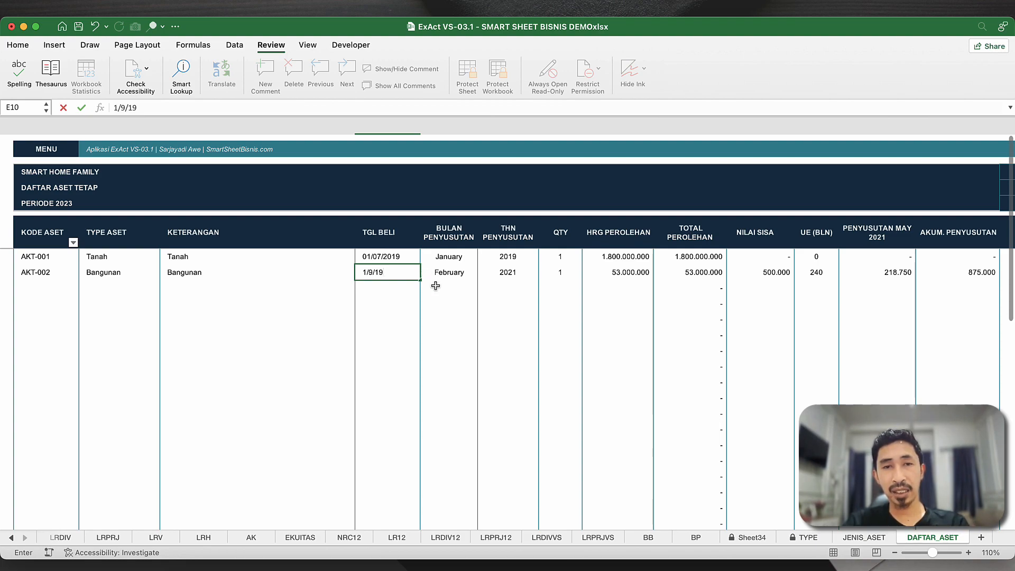
key("Return")
- Set Bangunan's BULAN PENYUSUTAN to September and its THN PENYUSUTAN to 2019
left_click(446, 274)
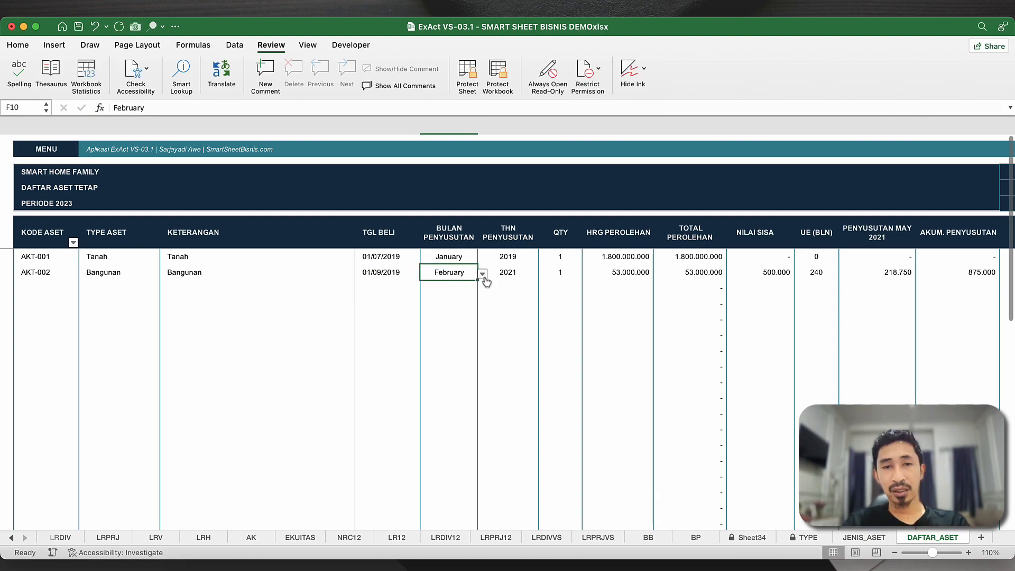
left_click(482, 273)
left_click(448, 378)
left_click(505, 257)
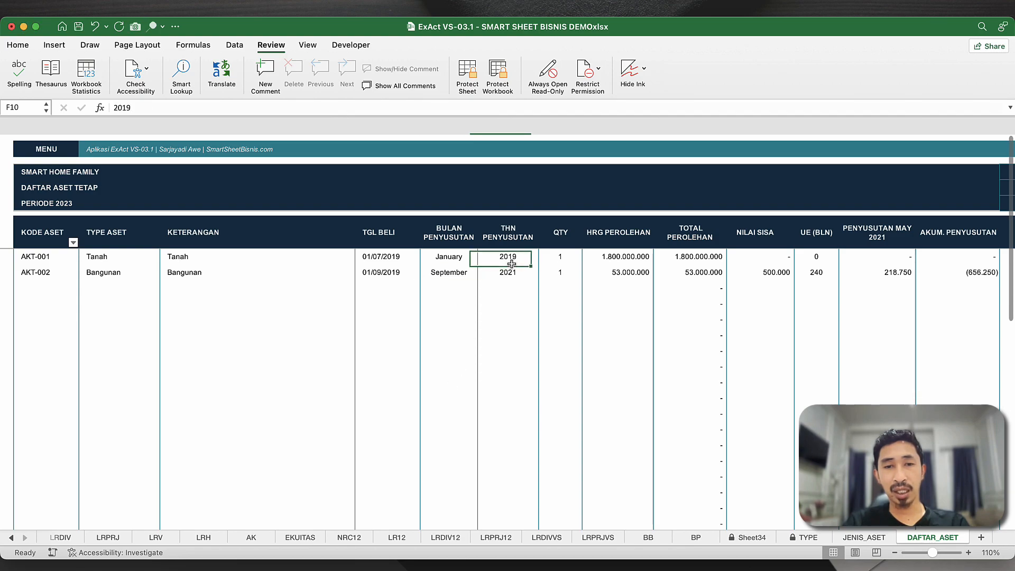
left_click(511, 269)
type("20")
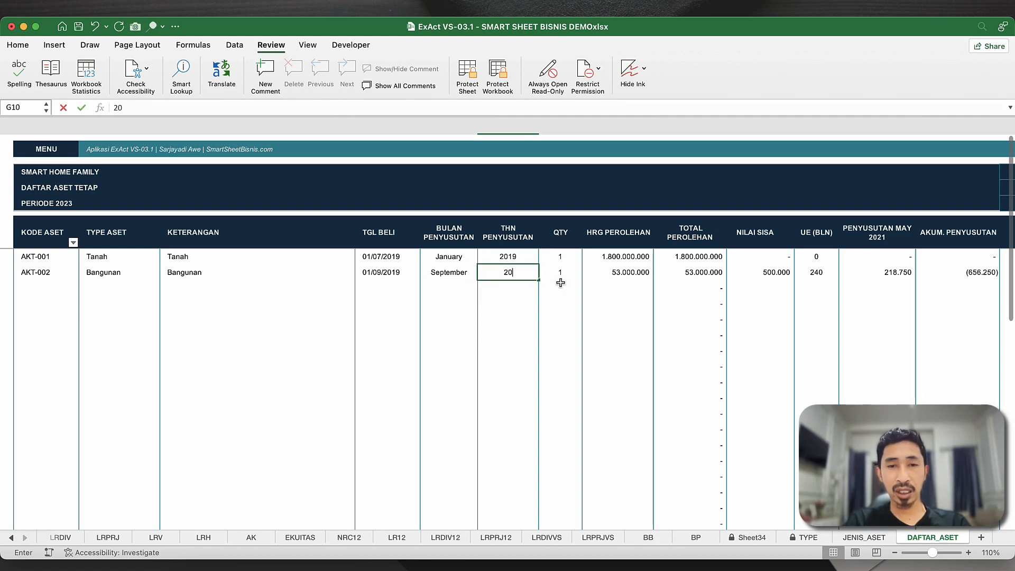
type("19")
key("Return")
- Check the remaining fixed assets in Notion and extend the KODE ASET series in the workbook to AKT-003 and AKT-004
key("ctrl+Right")
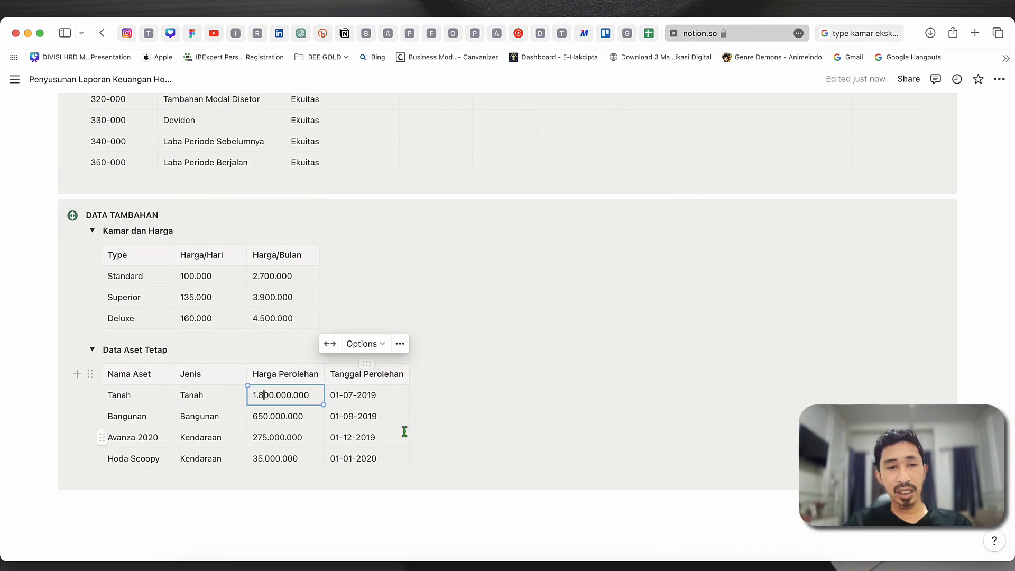
key("ctrl+Left")
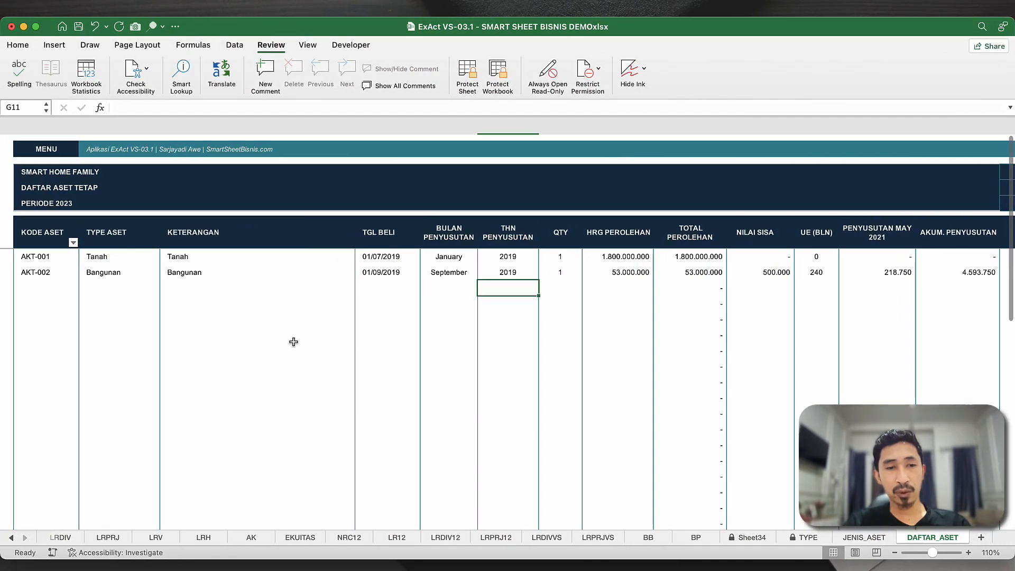
left_click(68, 286)
left_click(67, 274)
left_click_drag(80, 280, 79, 310)
left_click(127, 286)
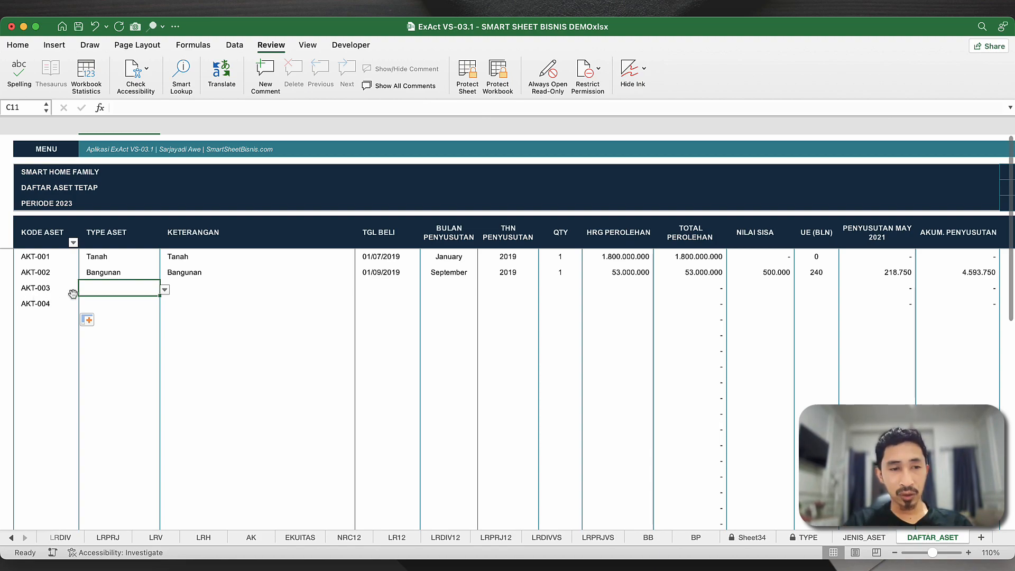
left_click(52, 289)
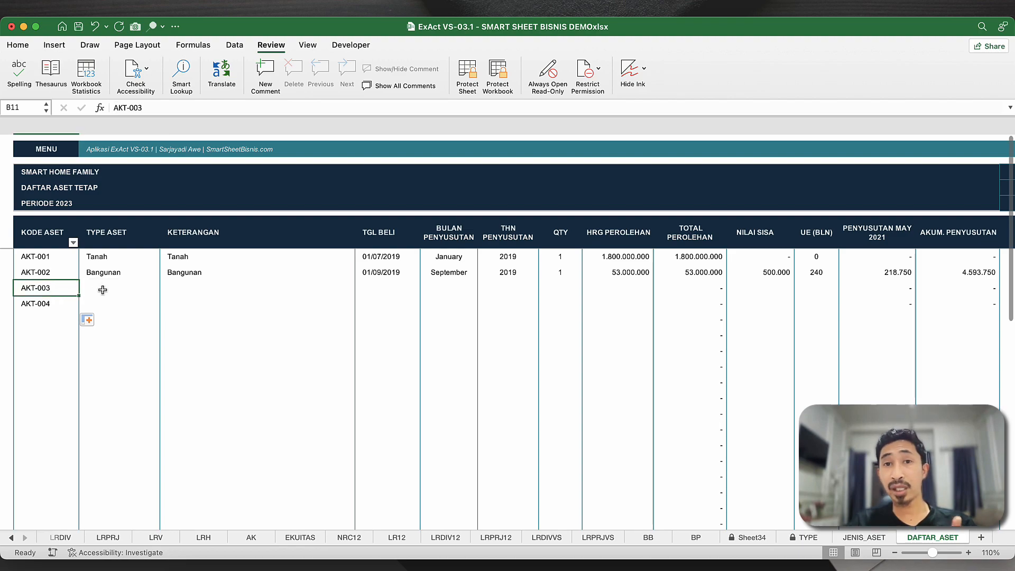
- Set the TYPE ASET of both AKT-003 and AKT-004 to Kendaraan
left_click(107, 290)
left_click(164, 289)
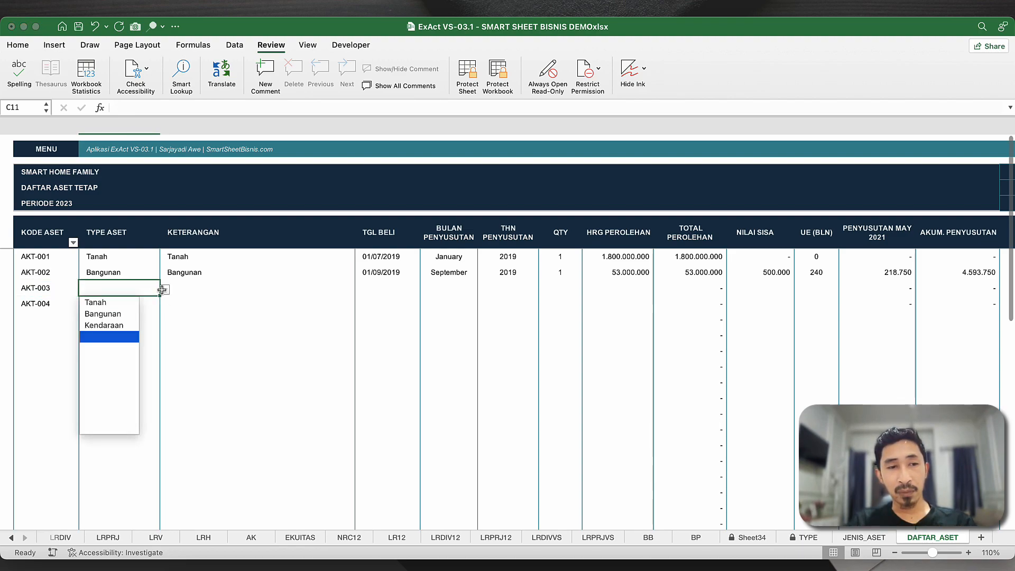
left_click(109, 325)
left_click(132, 305)
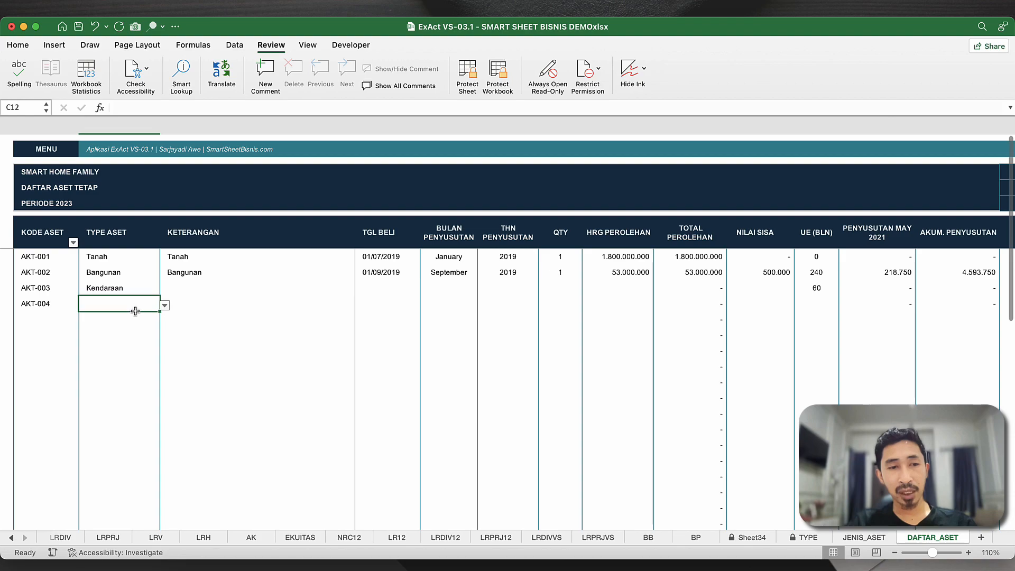
left_click(165, 306)
left_click(111, 341)
left_click(177, 307)
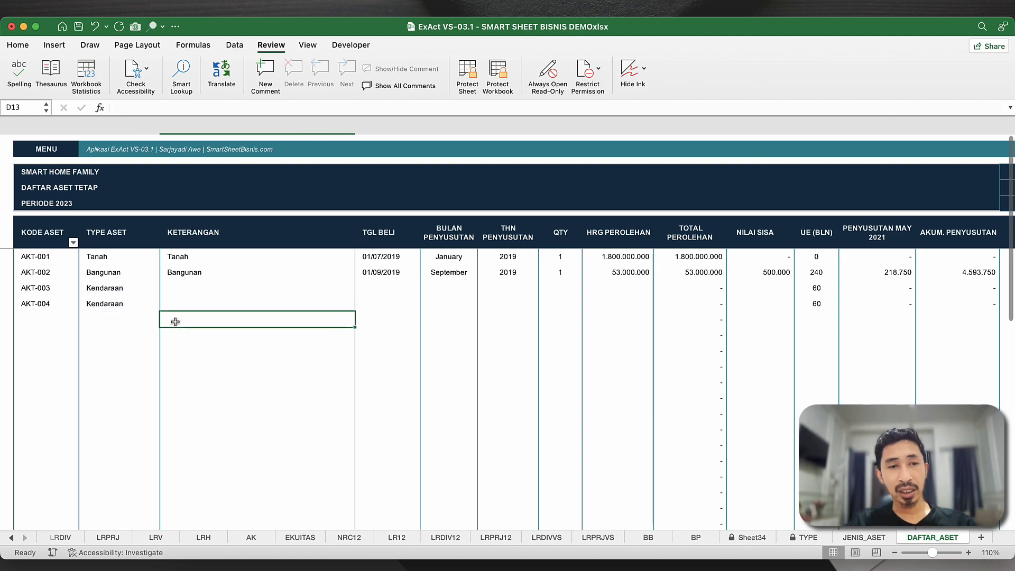
- Enter Avanza 2020 as the KETERANGAN of asset AKT-003
left_click(207, 289)
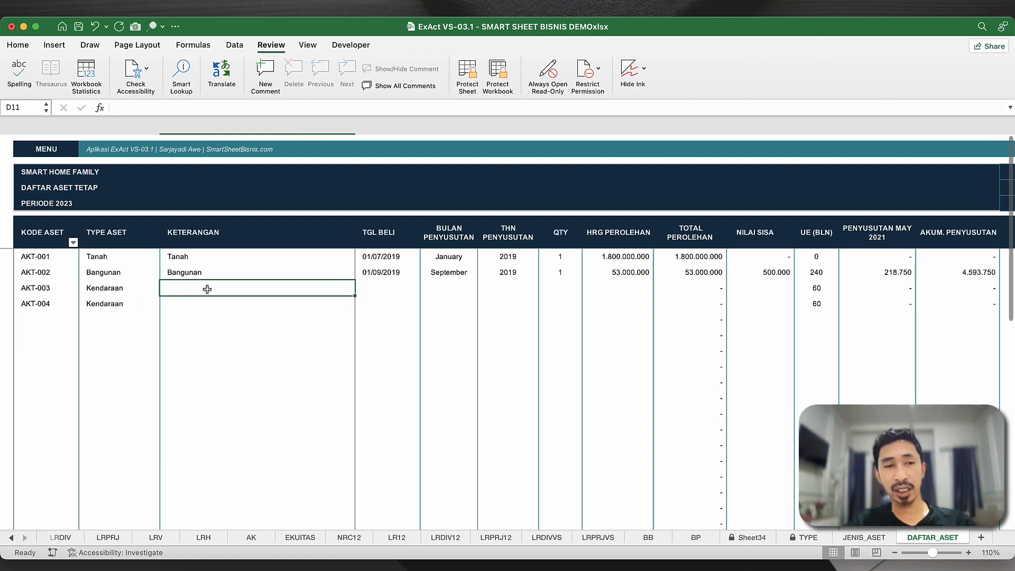
type("Av")
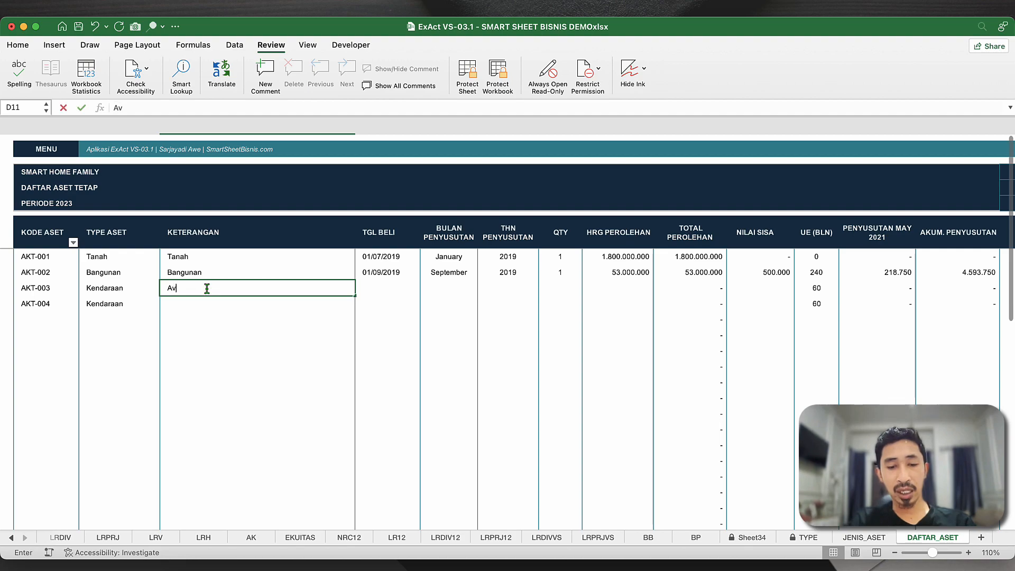
type("anza 2020")
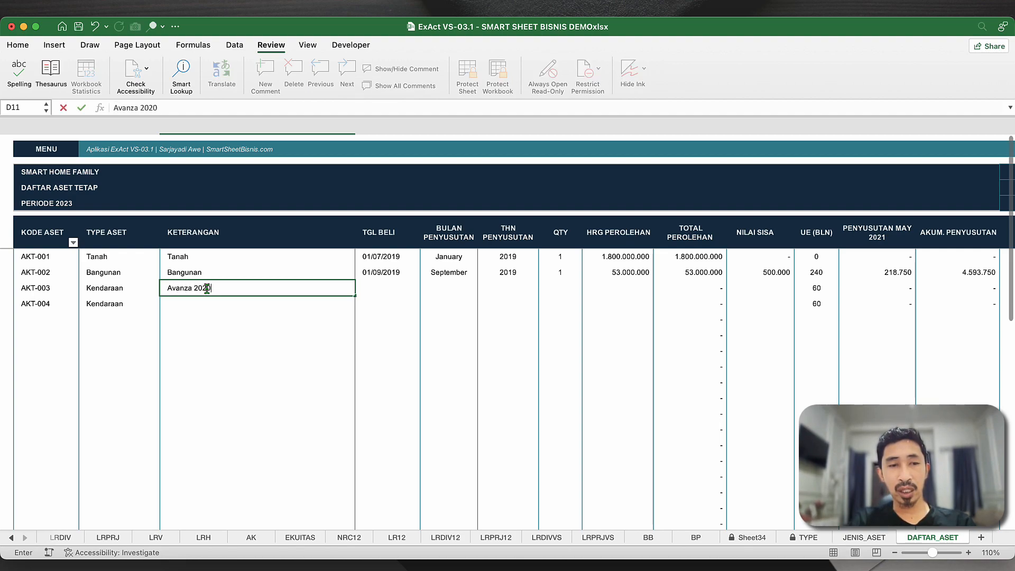
left_click(222, 313)
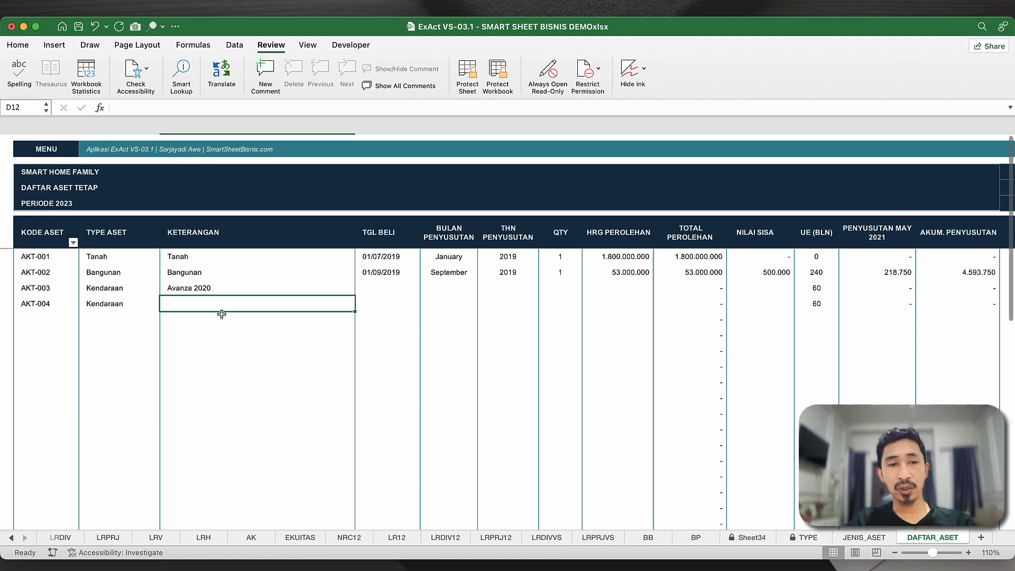
- Check the vehicle acquisition dates in Notion and set the TGL BELI of Avanza 2020 in the workbook to 01/01/2020
left_click(368, 299)
key("ctrl+Right")
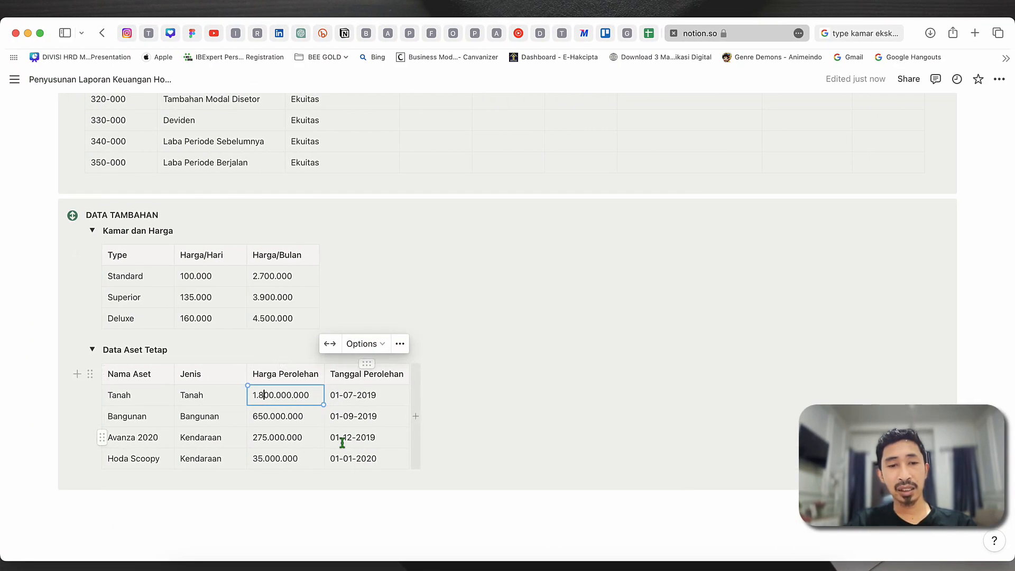
key("ctrl+Left")
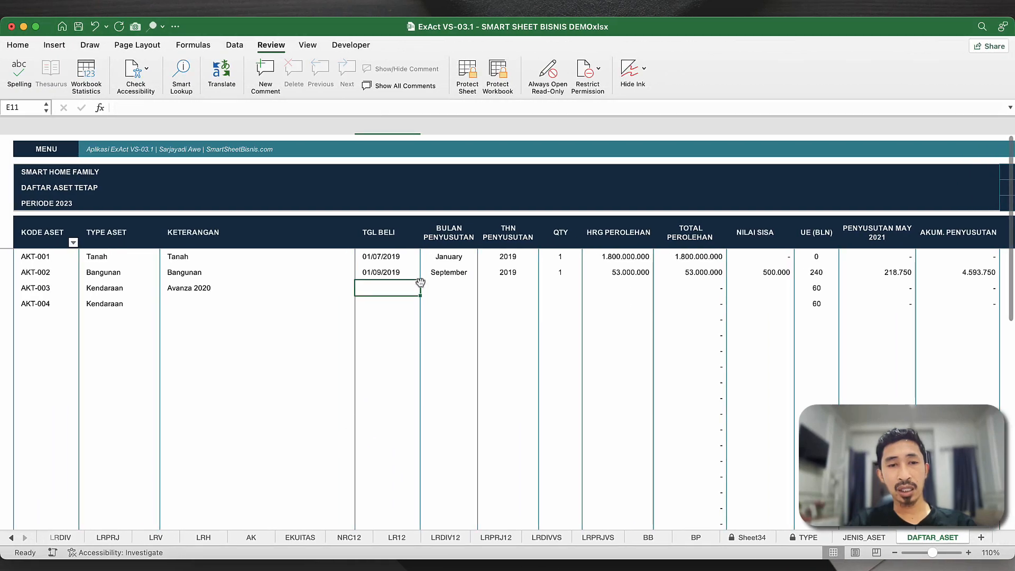
type("1")
type("/1/")
type("020")
key("Return")
- Set the BULAN PENYUSUTAN of Avanza 2020 to January and its THN PENYUSUTAN to 2020
left_click(242, 290)
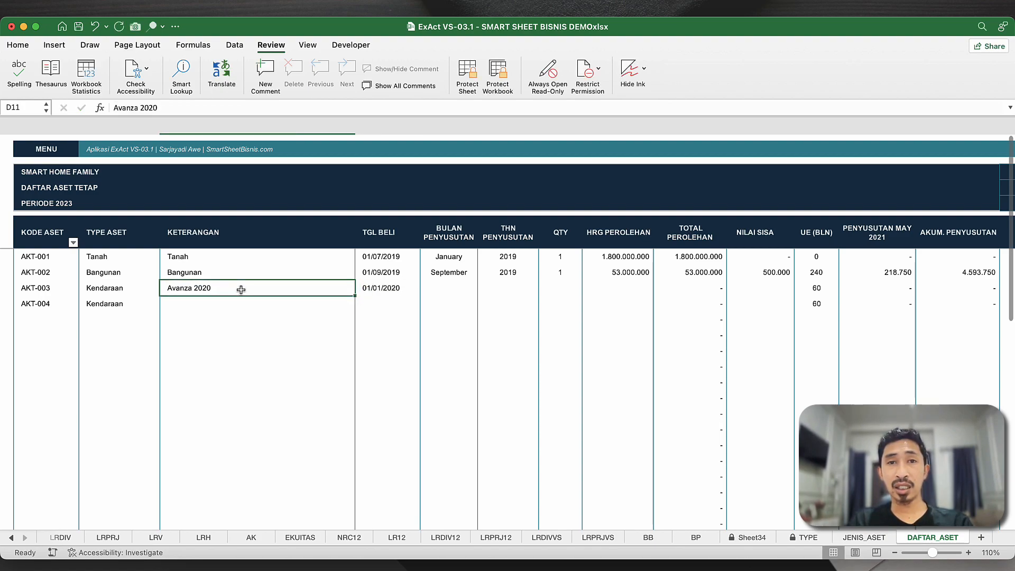
left_click(390, 290)
left_click(442, 288)
left_click(481, 290)
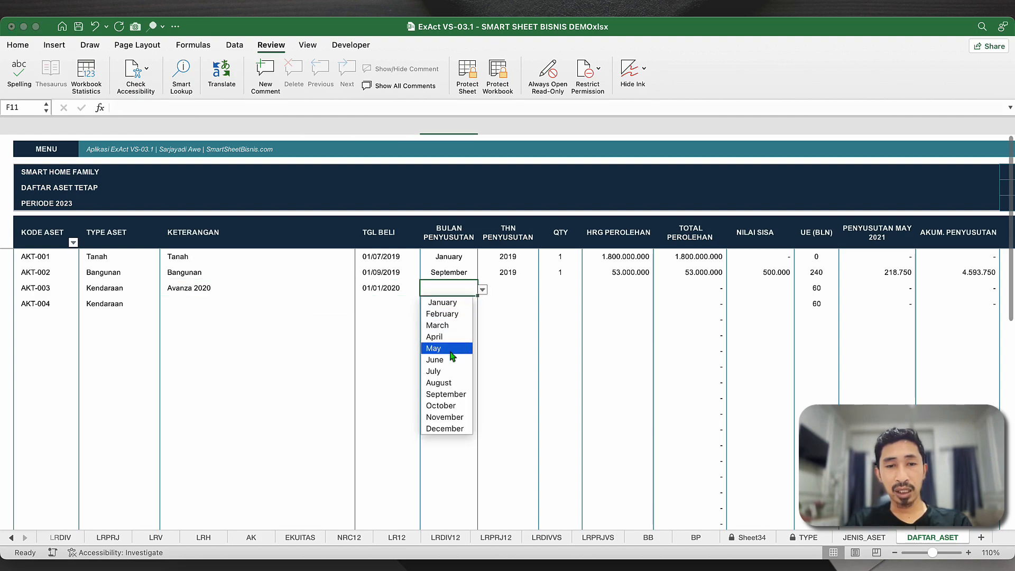
left_click(450, 305)
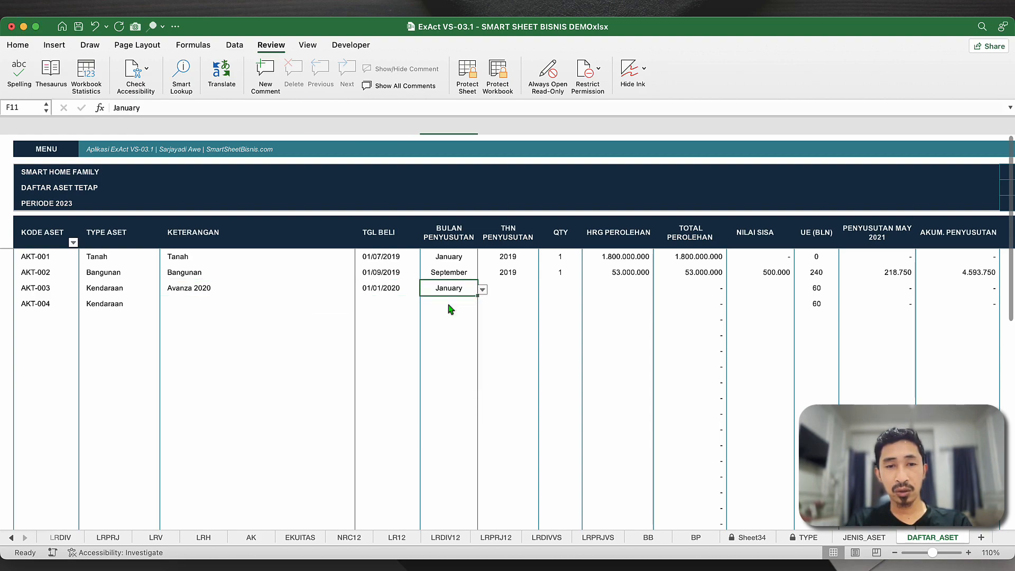
left_click(506, 294)
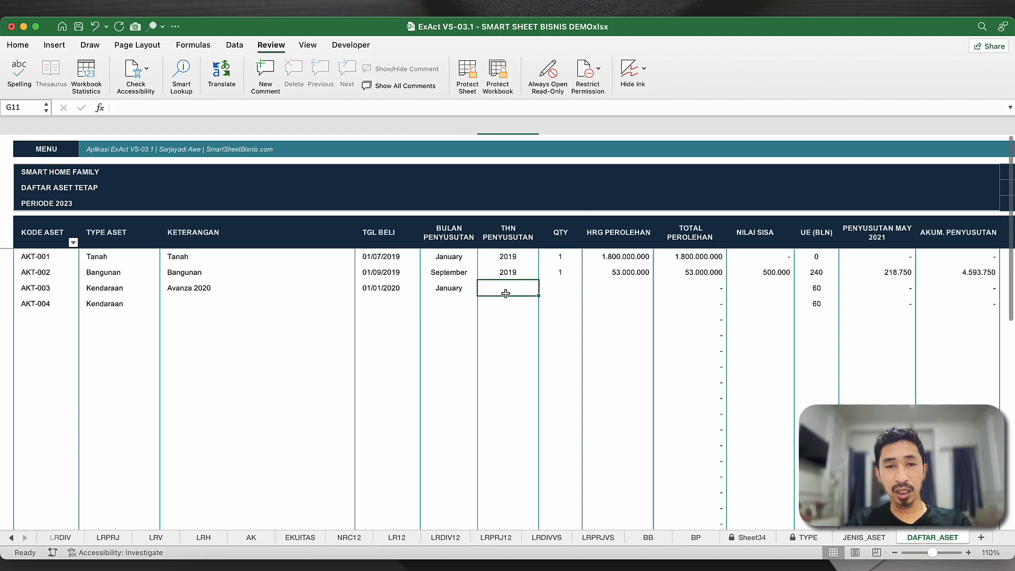
type("2020")
key("Return")
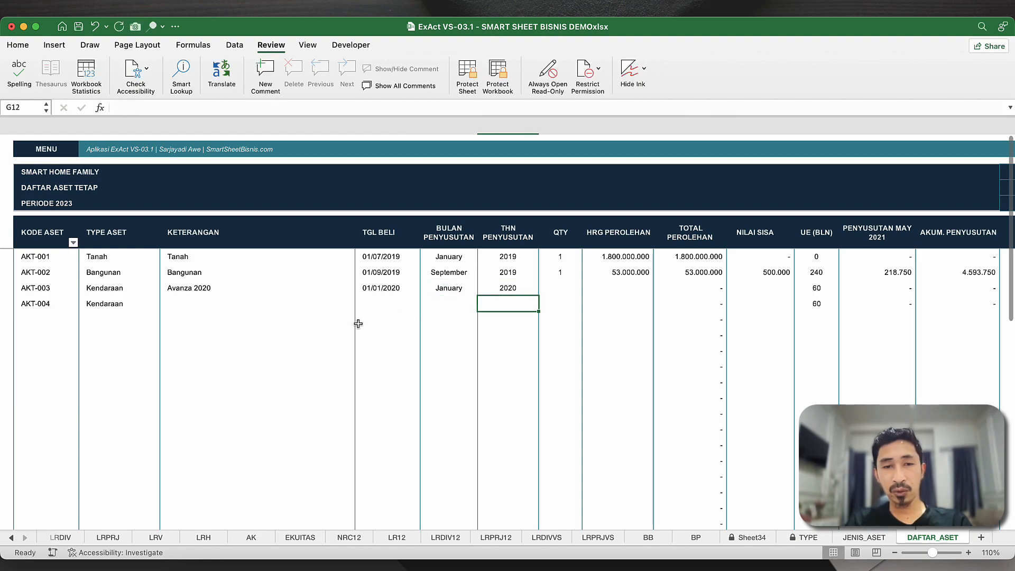
- Enter Honda Scoopy as the KETERANGAN of asset AKT-004
left_click(276, 308)
type("Honda Scoopy")
key("Return")
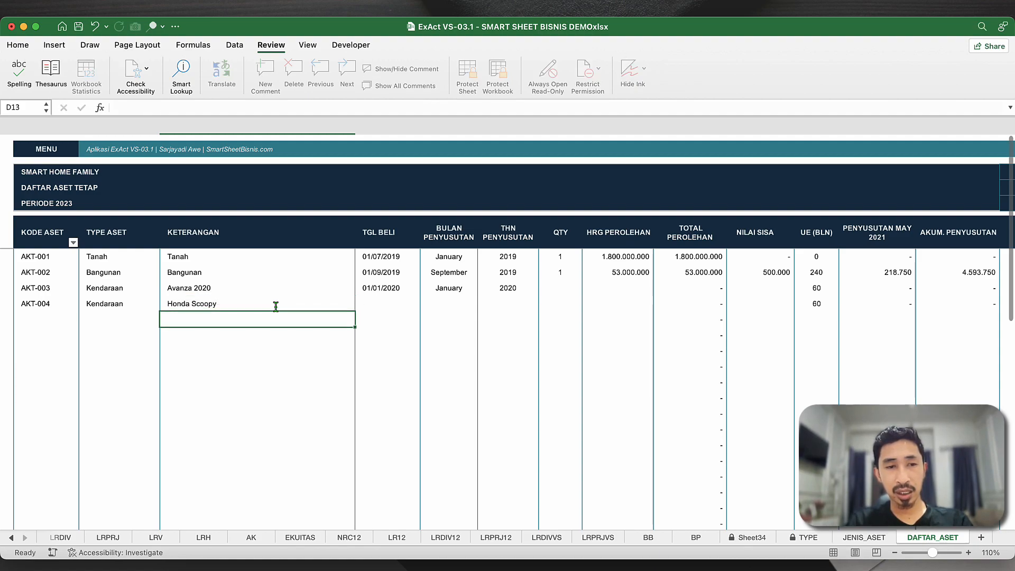
- Check Honda Scoopy's date in Notion, then copy the purchase date 01/01/2020, depreciation month January and year 2020 from the Avanza row above
left_click(408, 304)
key("ctrl+Right")
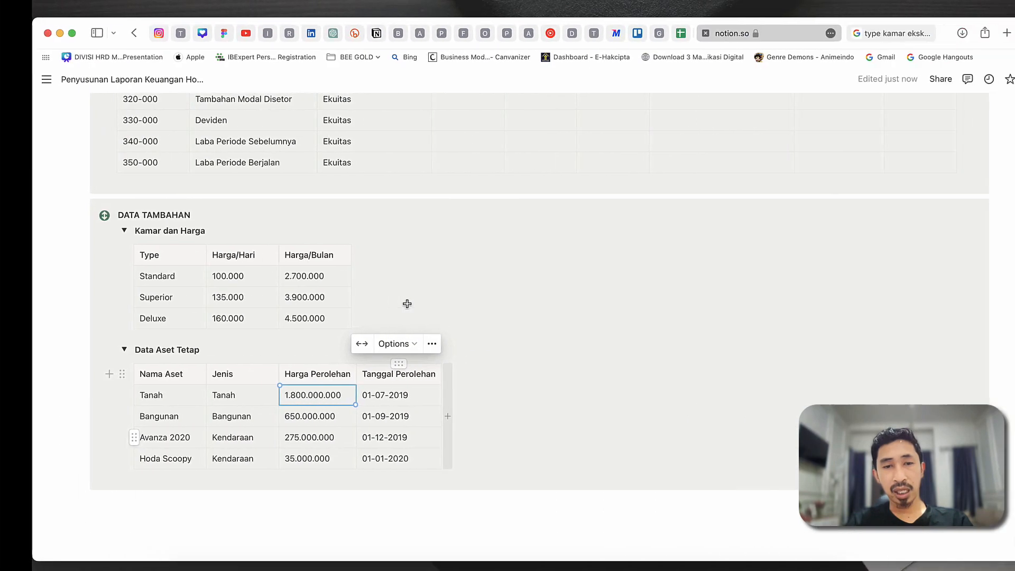
key("ctrl+Left")
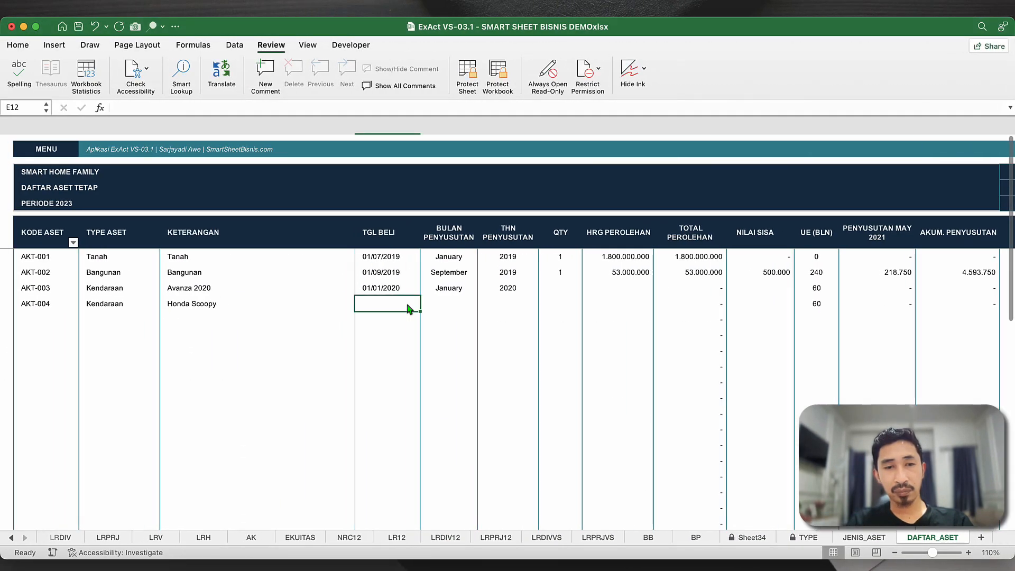
key("super+d")
left_click(446, 305)
key("super+d")
key("Right")
key("super+d")
- Set the QTY of both Avanza 2020 and Honda Scoopy to 1
left_click(563, 288)
type("1")
key("Return")
type("1")
key("Return")
- Check Bangunan's acquisition price in Notion and set its HRG PEROLEHAN in the workbook to 650.000.000
key("Up")
key("Up")
key("Up")
key("Right")
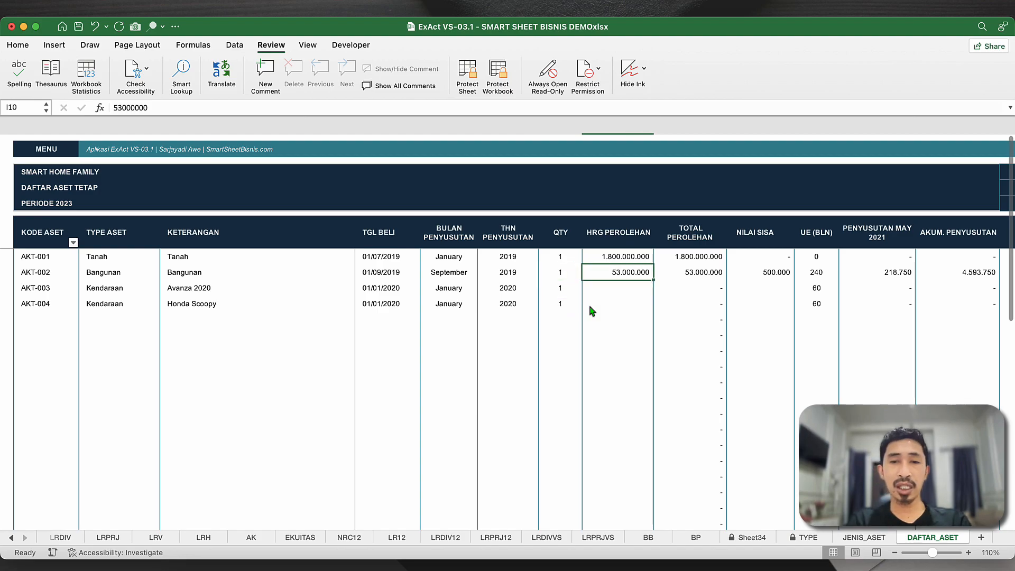
key("super+Tab")
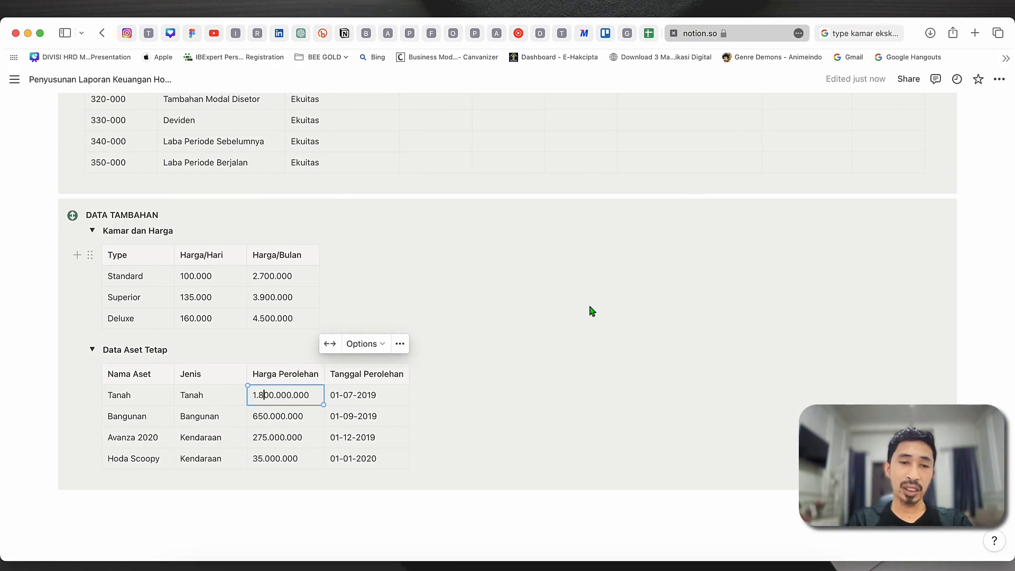
key("super+Tab")
type("6500")
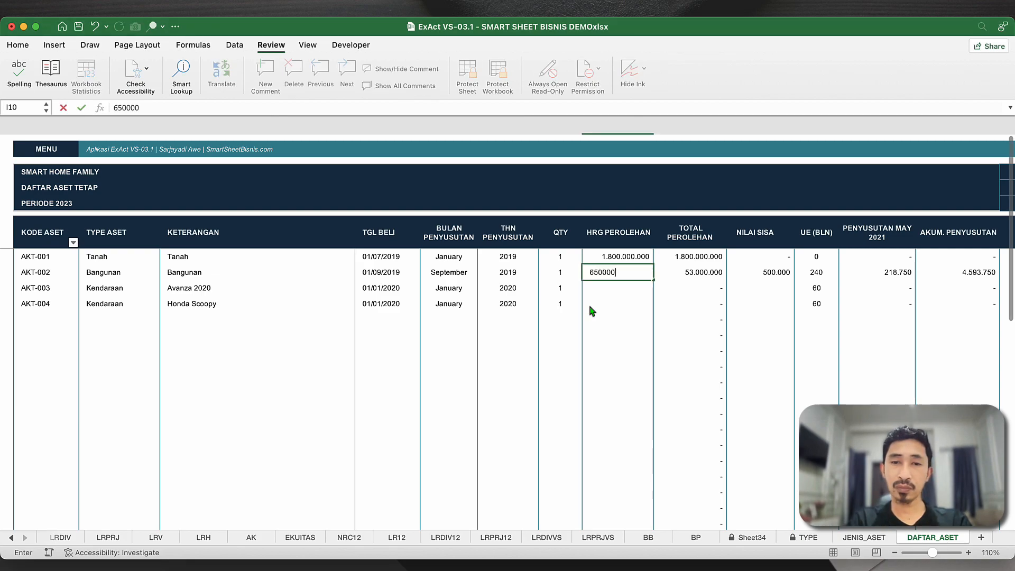
key("Return")
- Check Avanza 2020's acquisition price in Notion and set its HRG PEROLEHAN in the workbook to 275.000.000
key("super+Tab")
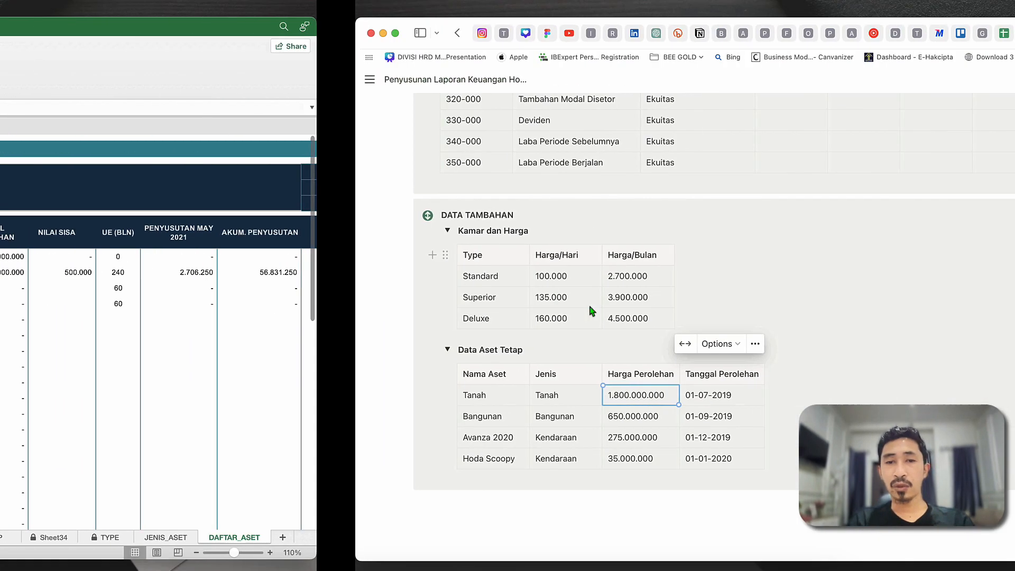
key("super+Tab")
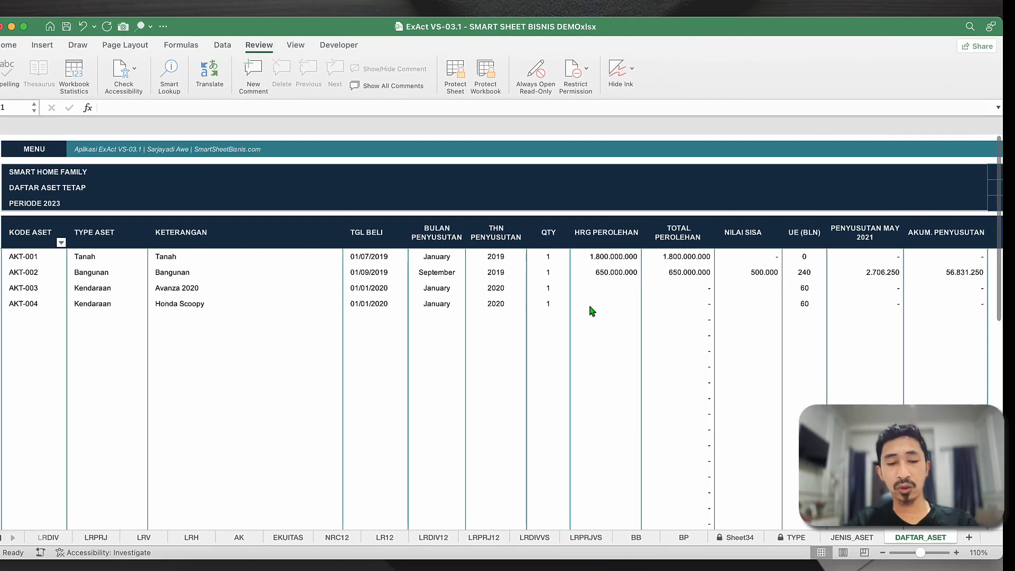
type("27500")
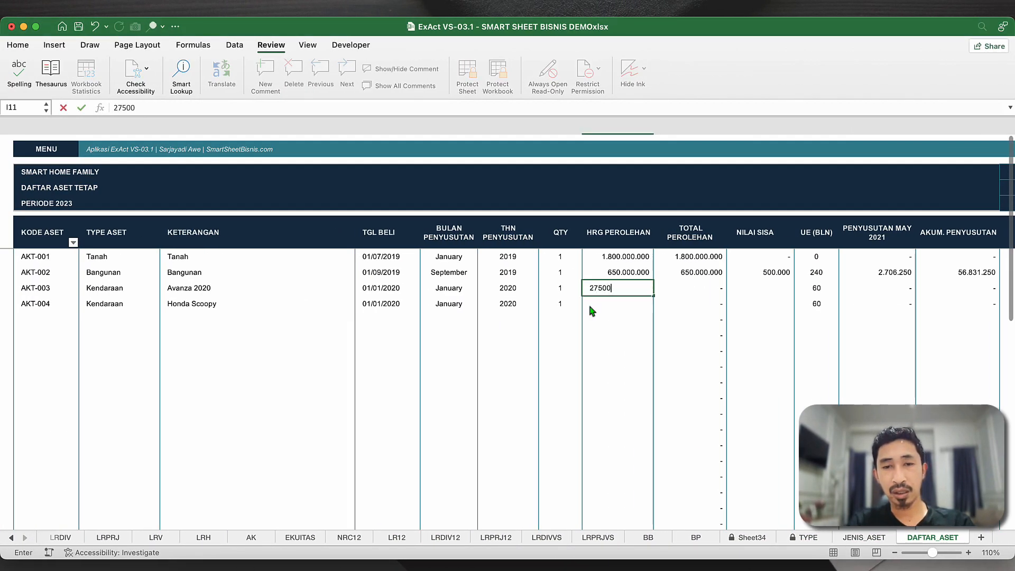
key("Return")
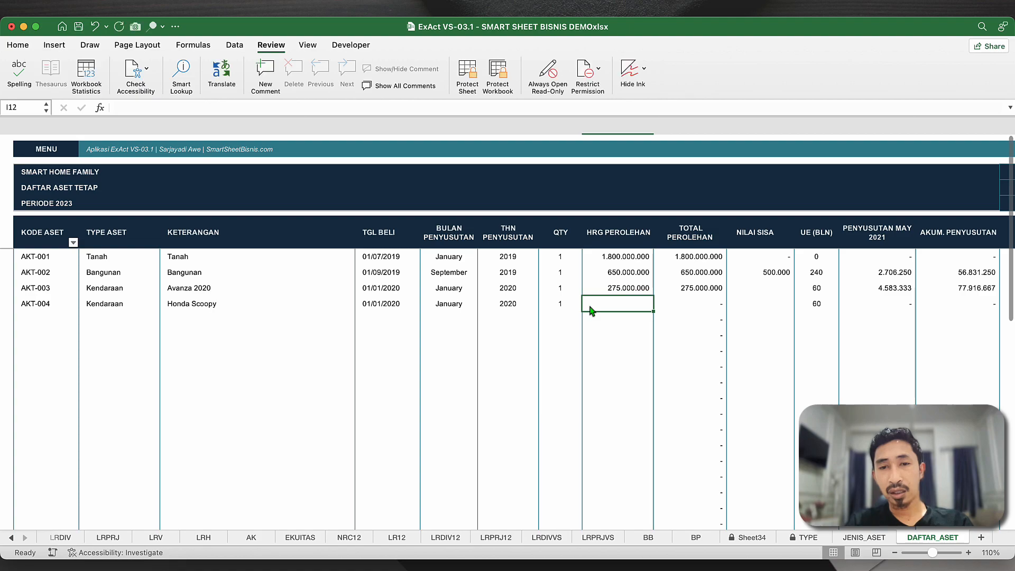
- Check the Scoopy's acquisition price in Notion and set the HRG PEROLEHAN of Honda Scoopy in the workbook to 35.000.000
key("super+Tab")
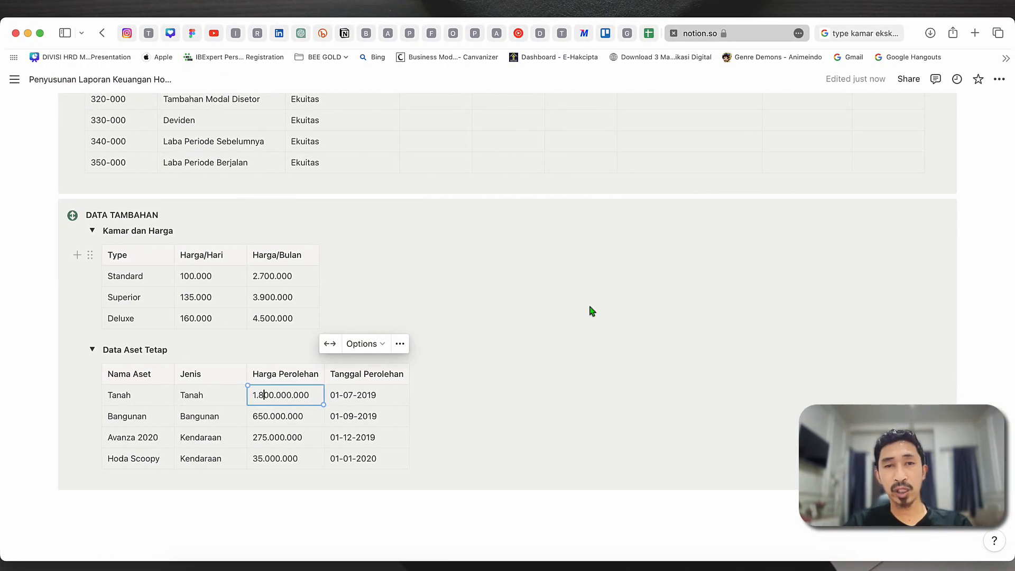
key("super+Tab")
type("4")
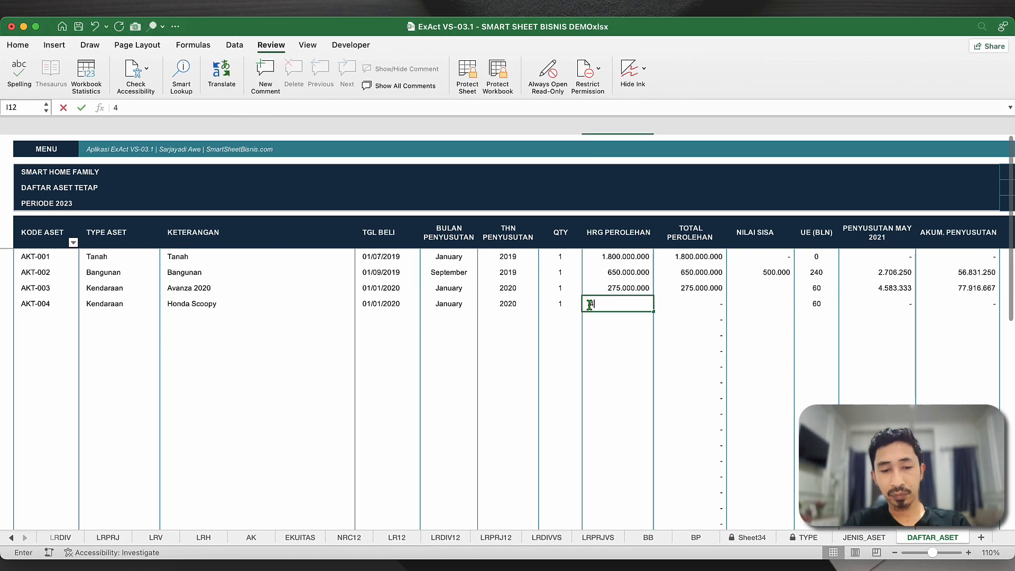
type("5000000")
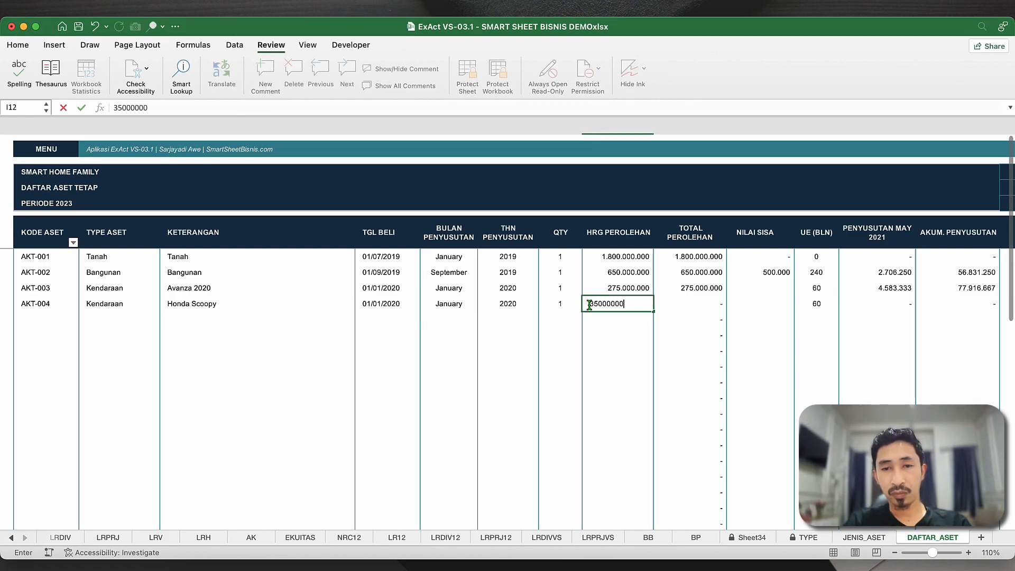
key("Return")
left_click(711, 321)
scroll(711, 323, "right", 3)
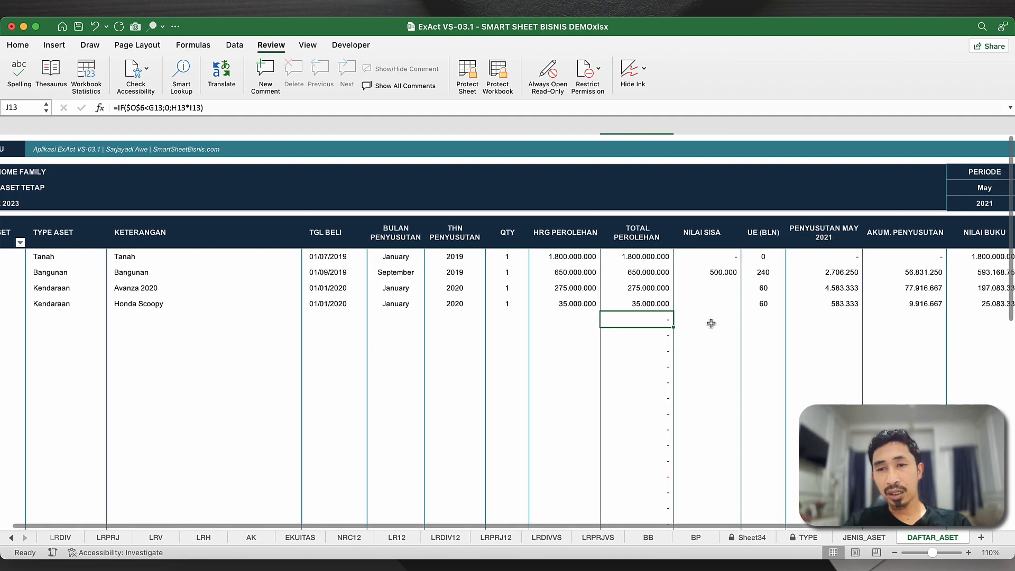
- Set the NILAI SISA of Bangunan, Avanza 2020 and Honda Scoopy to 0
left_click(646, 272)
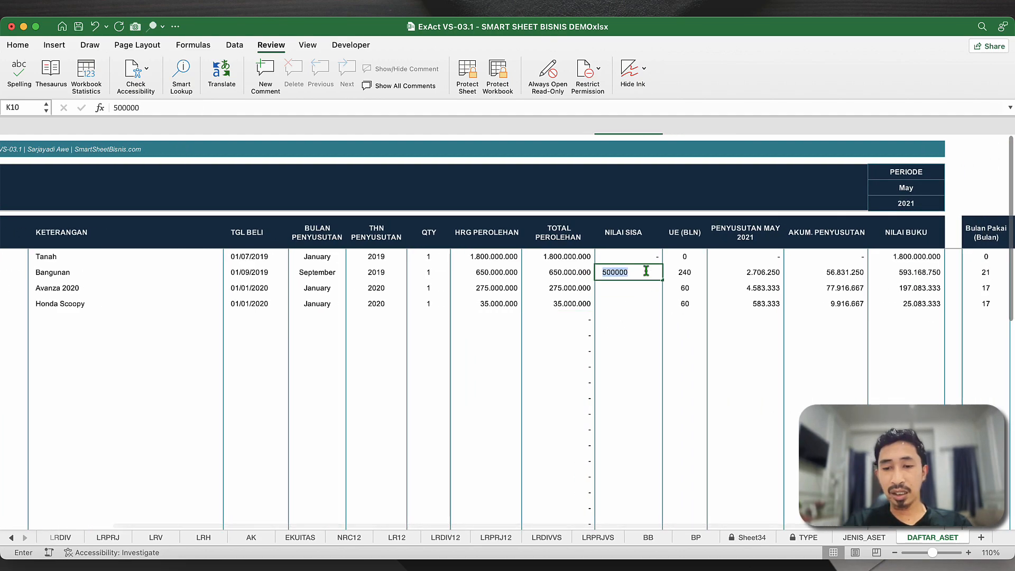
type("0")
key("Return")
type("0")
key("Return")
type("0")
left_click(730, 319)
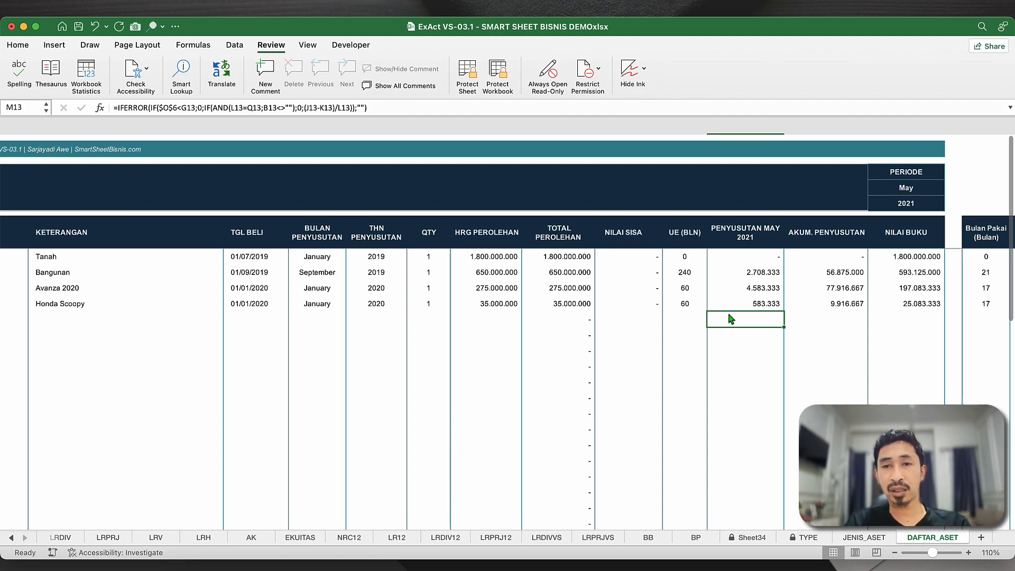
- Set the fixed-asset list's PERIODE month to January
left_click(846, 317)
left_click(888, 304)
left_click(919, 189)
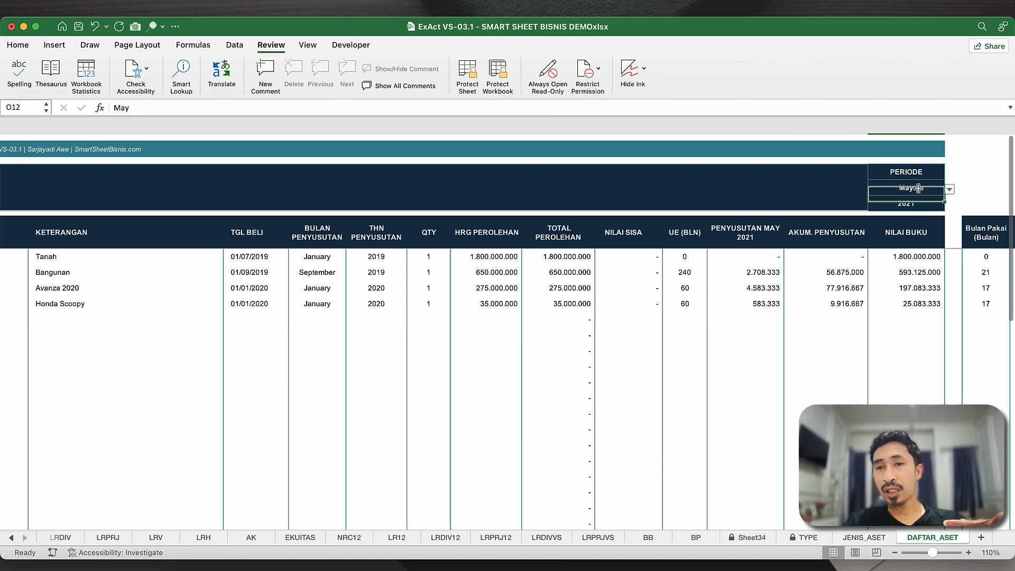
left_click(950, 189)
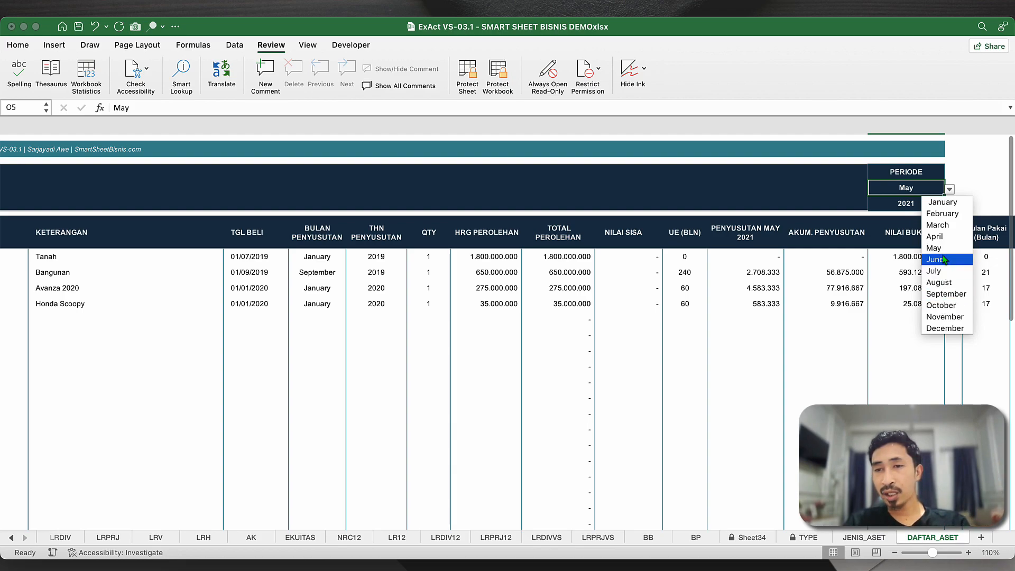
left_click(944, 204)
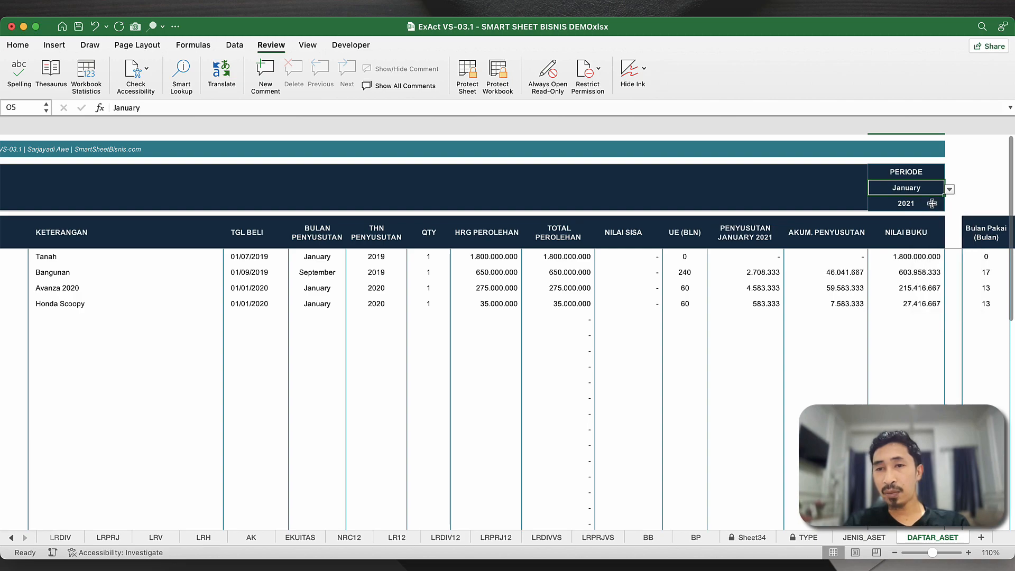
- Set the fixed-asset list's PERIODE to December 2022
left_click(950, 189)
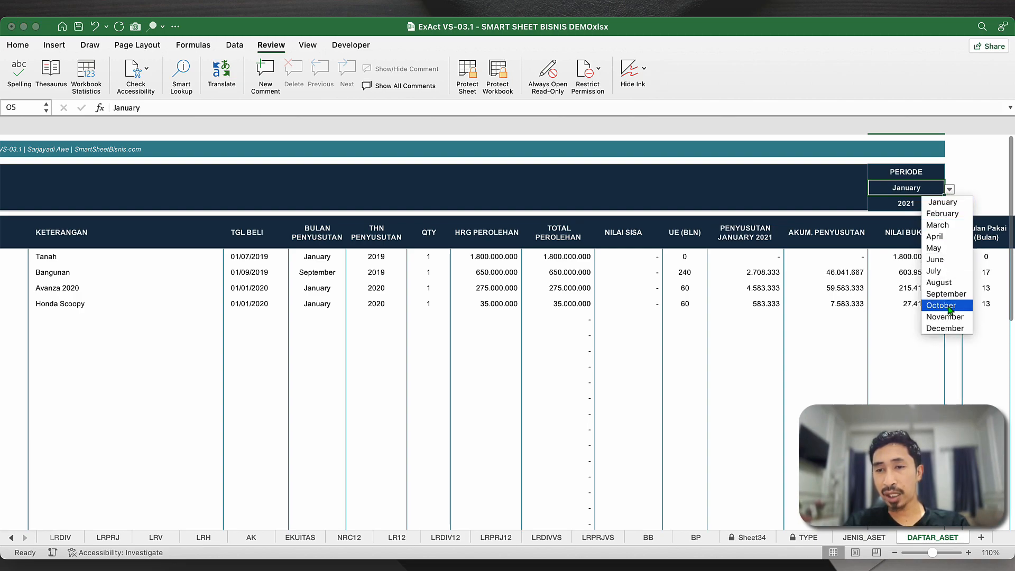
left_click(950, 328)
left_click(921, 205)
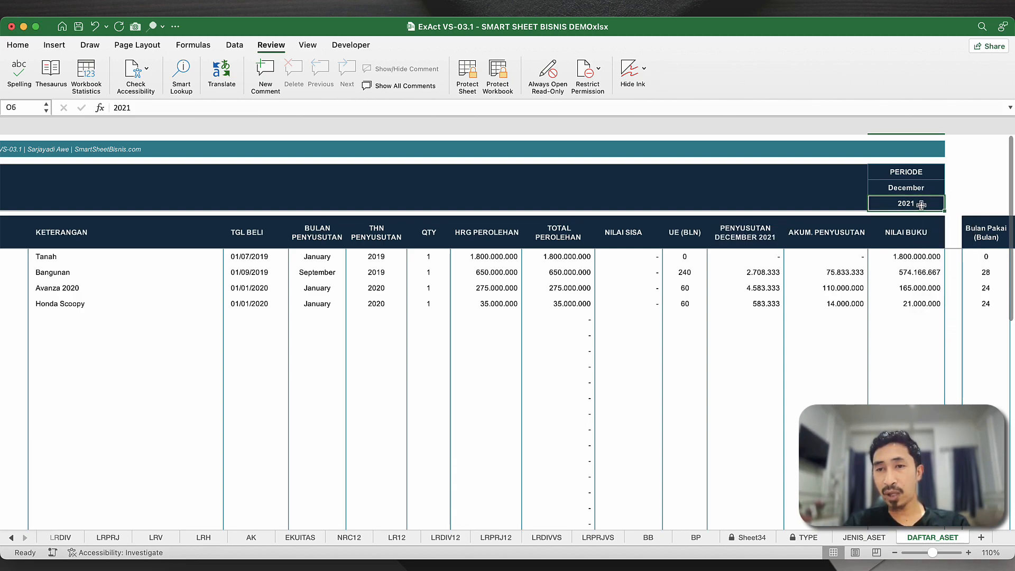
double_click(922, 205)
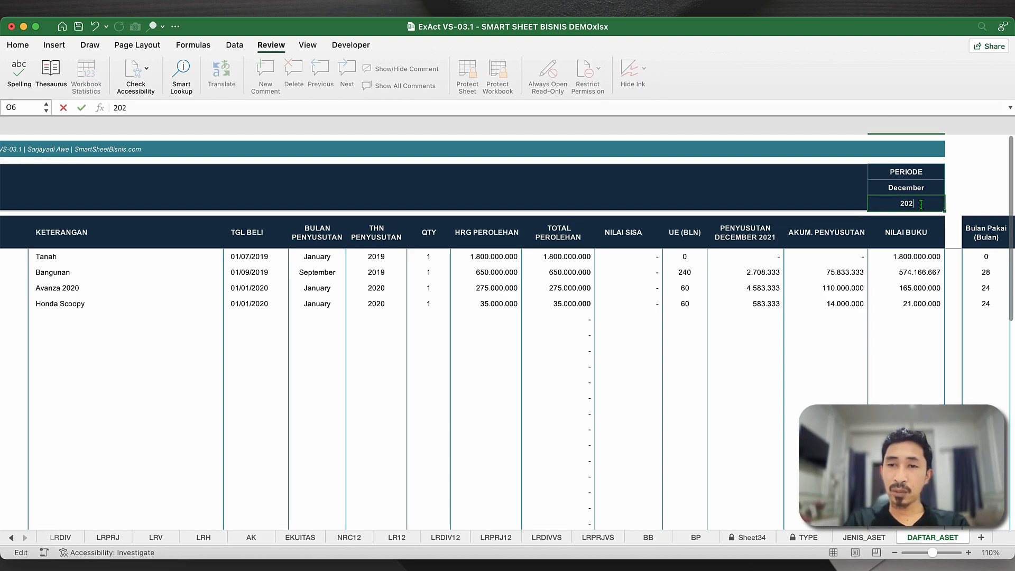
key("Return")
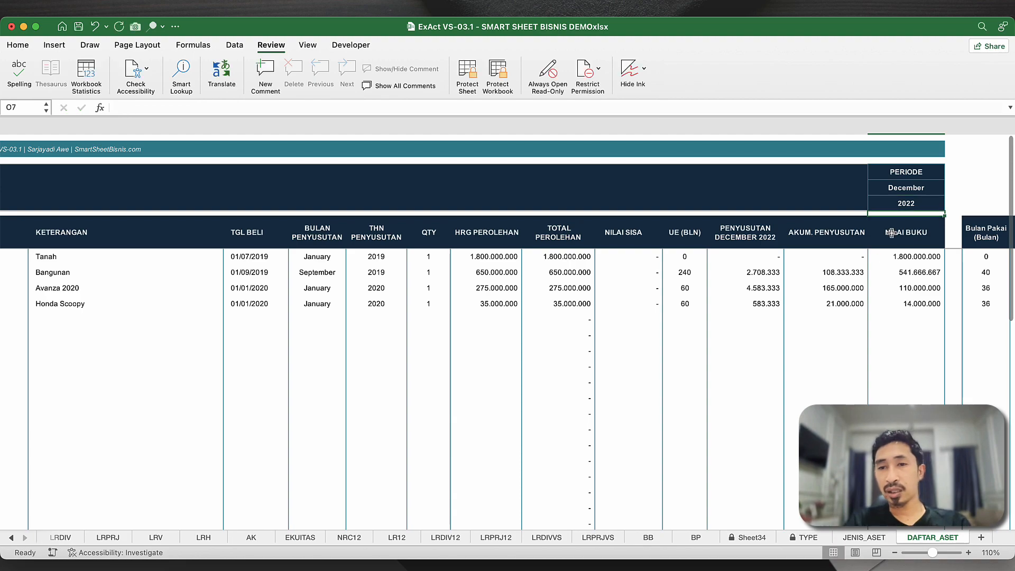
- Review the accumulated depreciation of Bangunan, Avanza 2020 and Honda Scoopy and the list's total row
left_click(833, 291)
left_click_drag(832, 271, 833, 299)
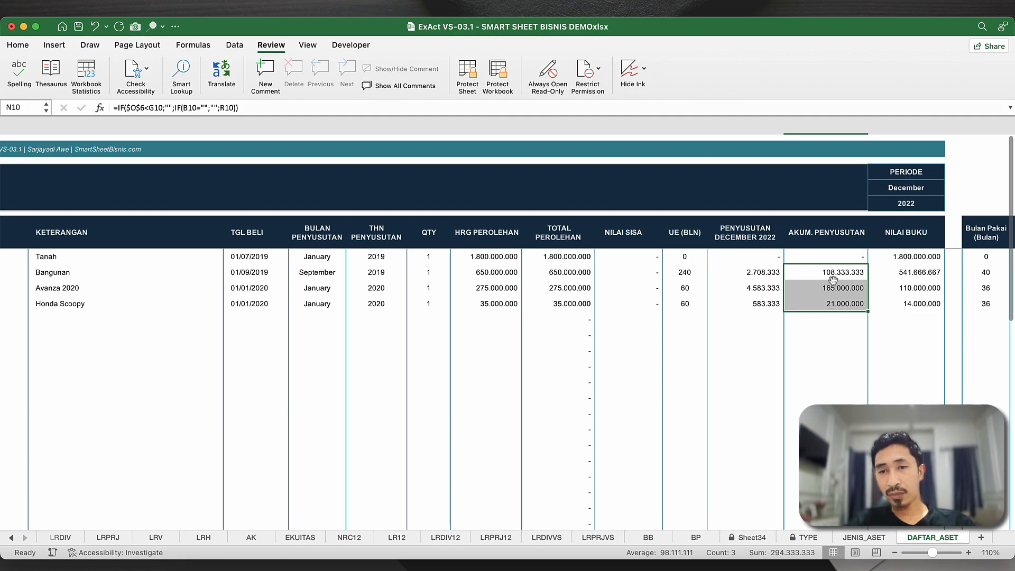
scroll(851, 294, "down", 10)
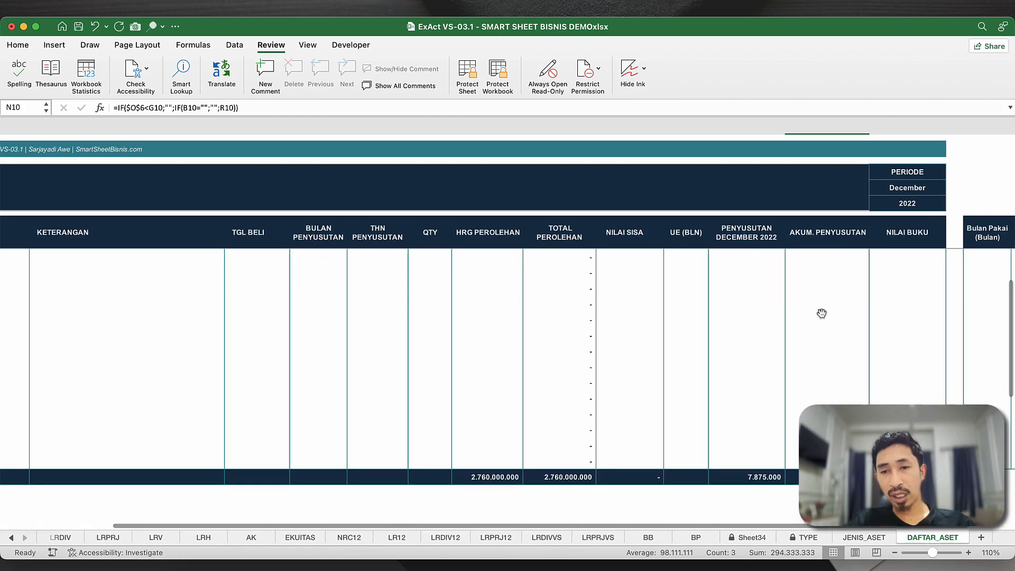
- Filter the KODE ASET column to hide the blank rows, keeping the four assets and the Total row
scroll(822, 313, "up", 2)
scroll(822, 313, "left", 1)
scroll(822, 313, "left", 3)
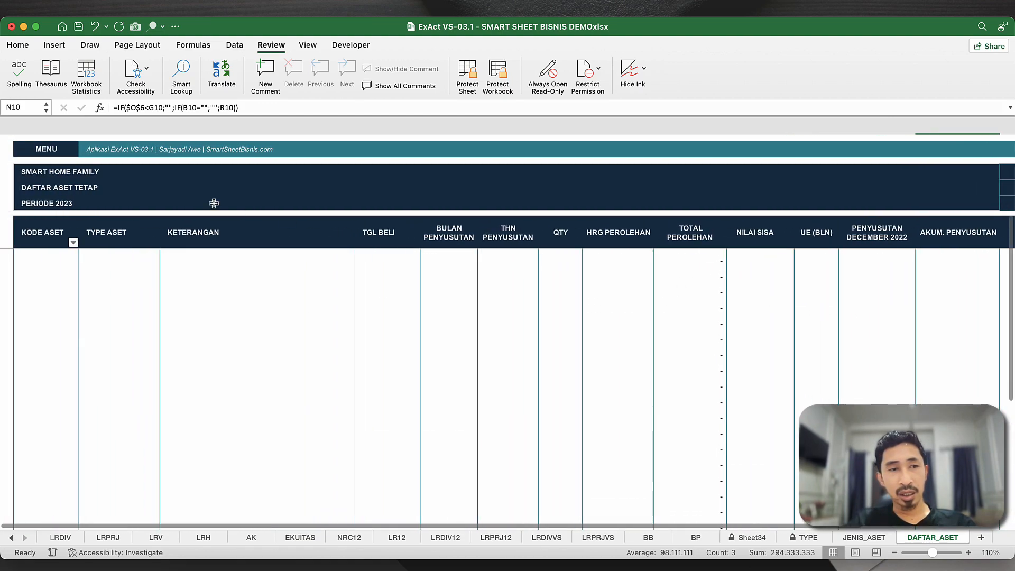
left_click(73, 242)
left_click(112, 385)
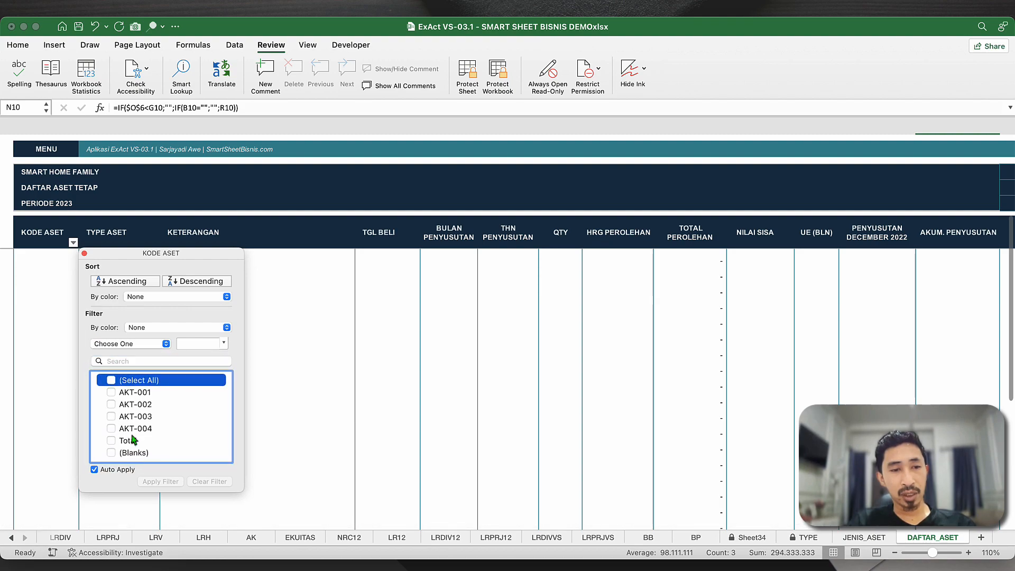
left_click(112, 458)
left_click(112, 385)
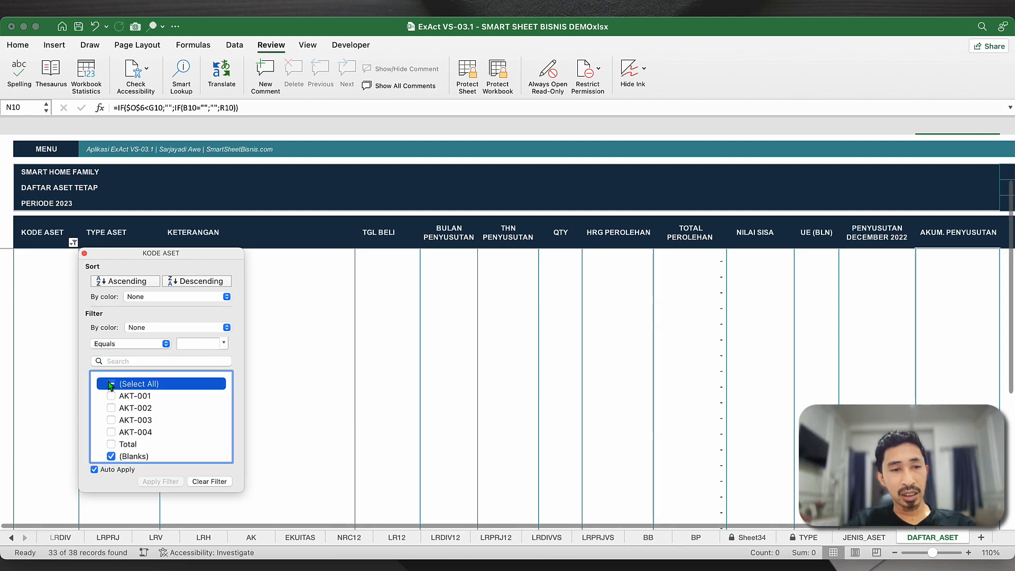
left_click(112, 457)
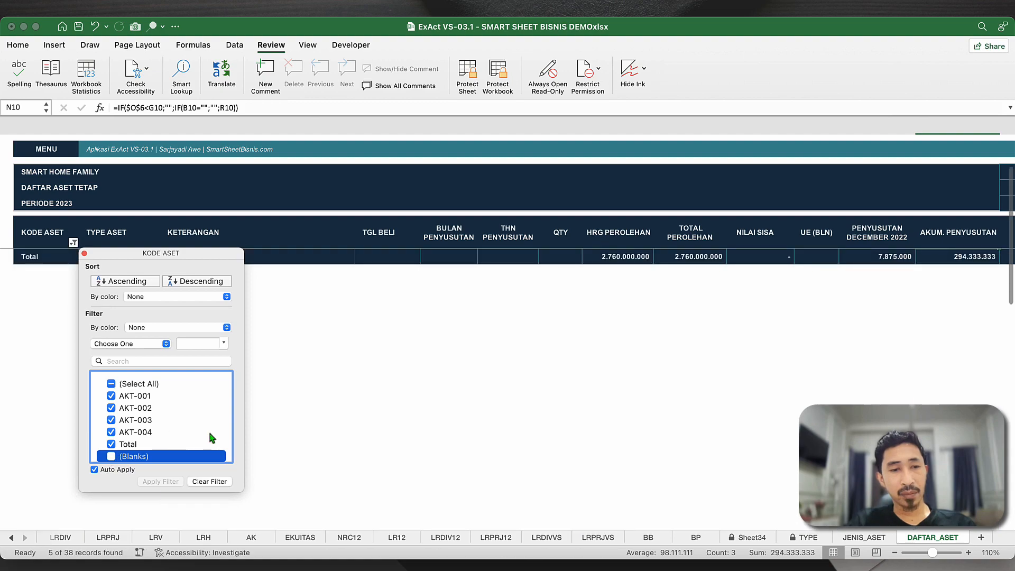
left_click(359, 377)
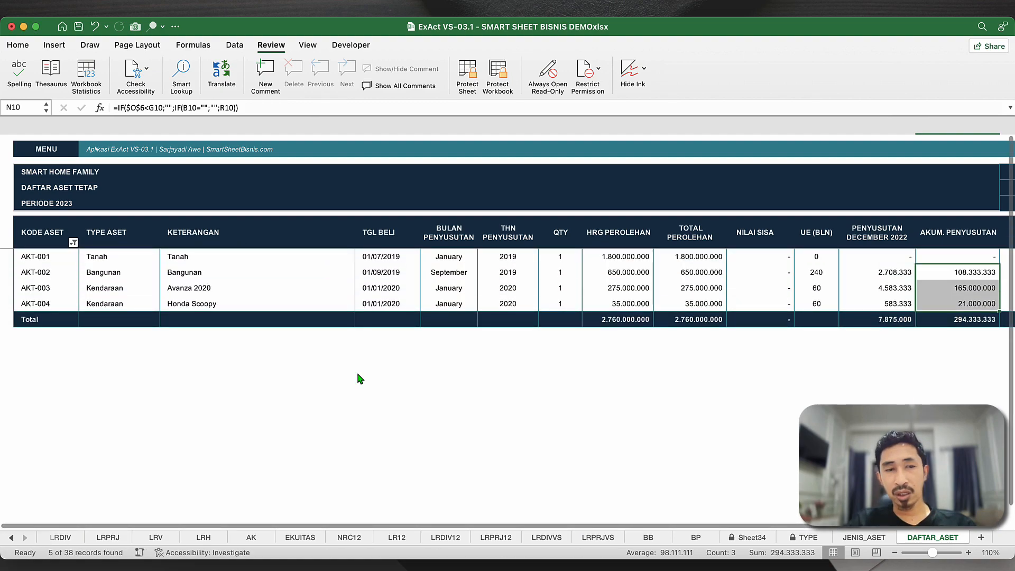
- Copy the total of AKUM. PENYUSUTAN from the fixed-asset list and open the DAFTAR AKUN sheet
scroll(359, 376, "right", 6)
left_click(569, 337)
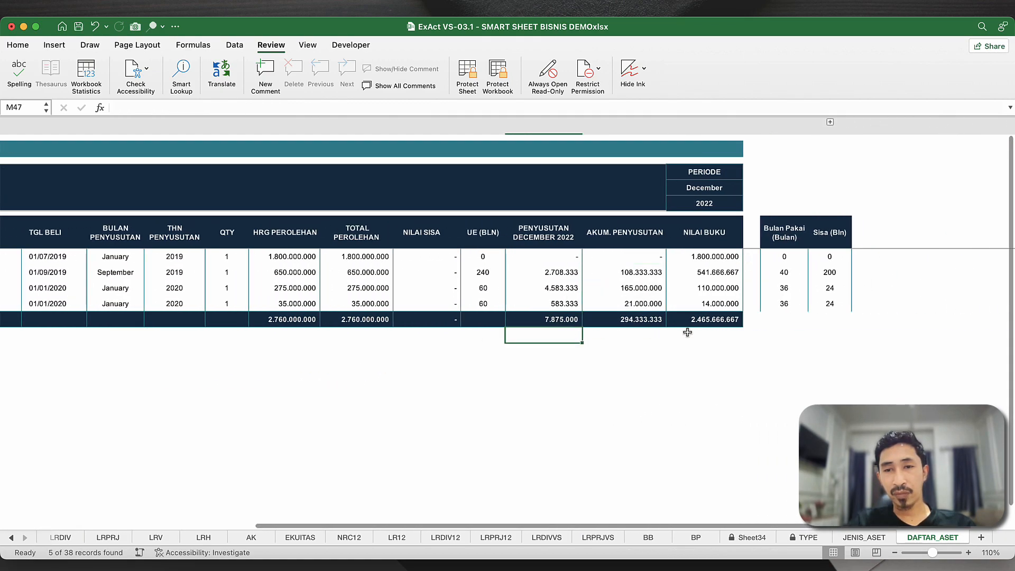
left_click(642, 320)
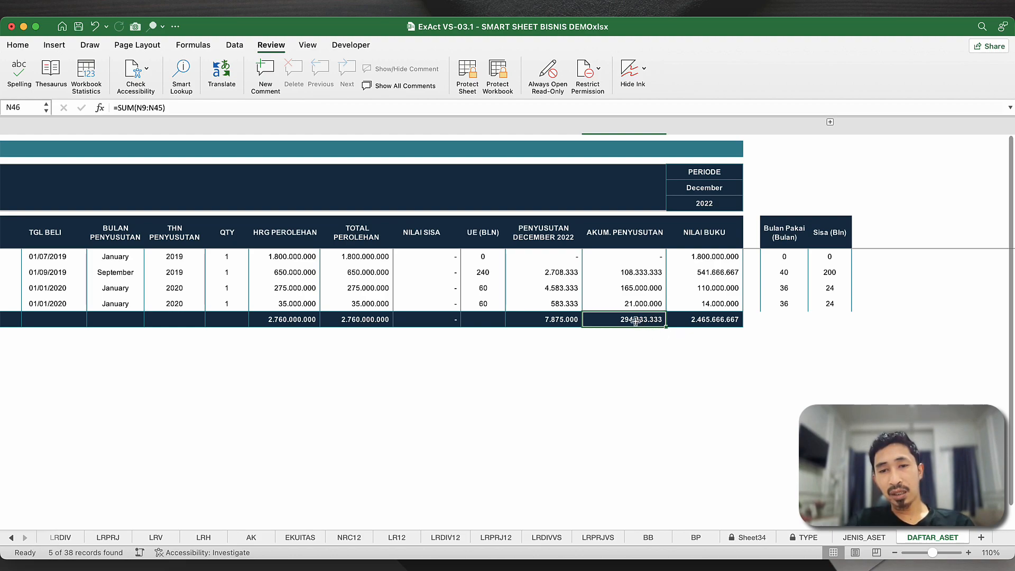
key("super+c")
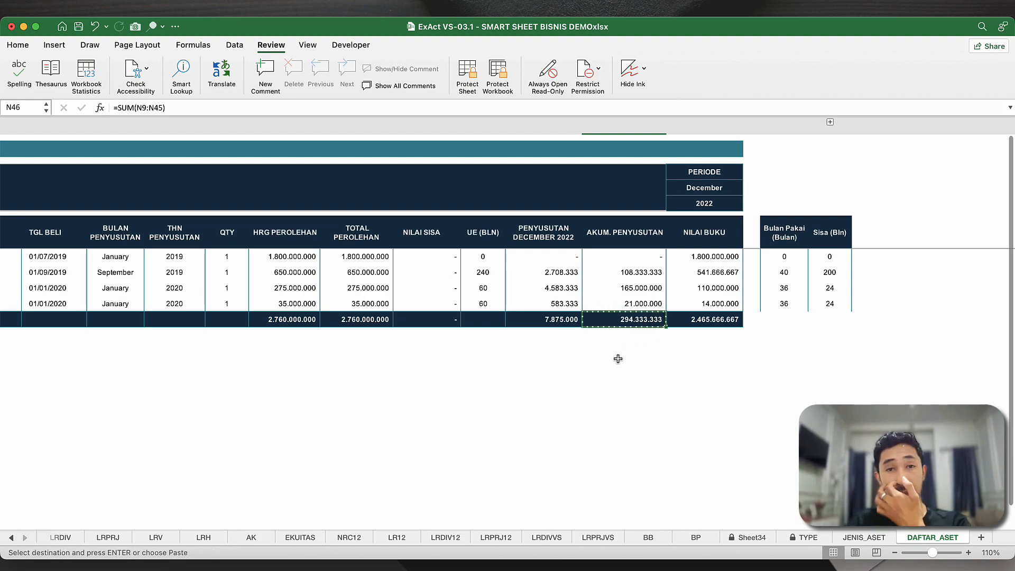
scroll(625, 361, "left", 1)
scroll(625, 362, "left", 10)
left_click(56, 156)
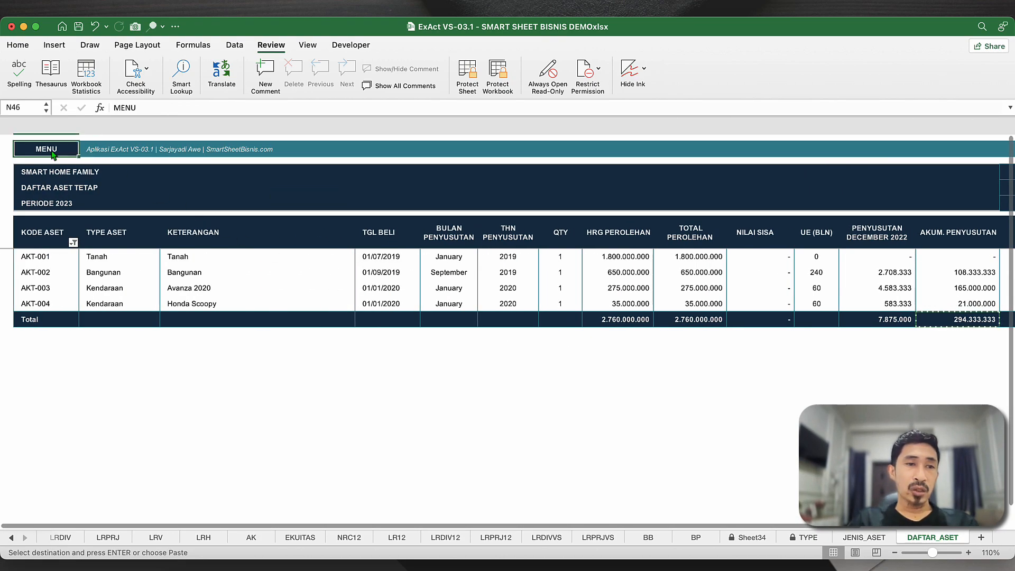
left_click(312, 218)
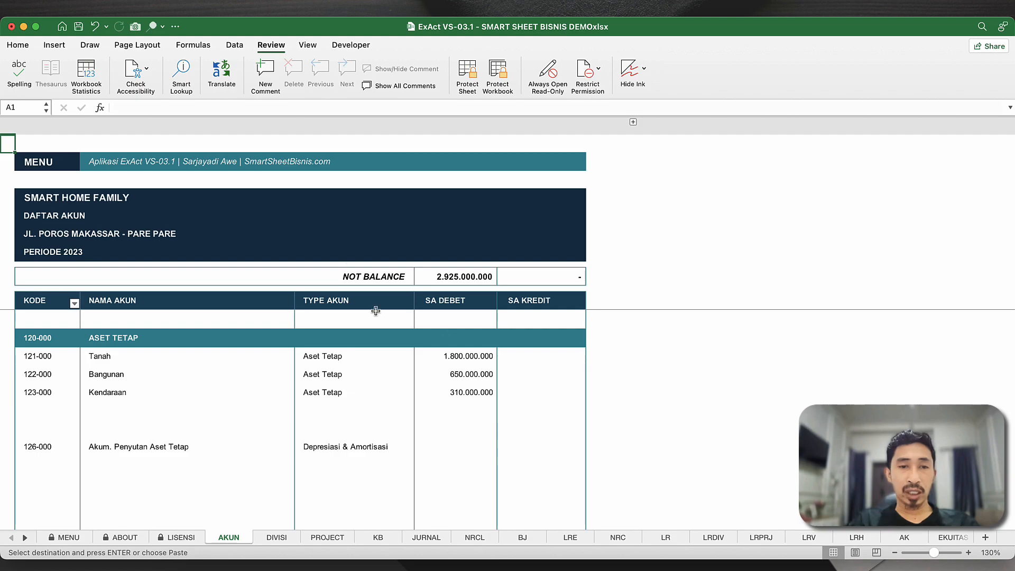
- Paste the copied total 294.333.333 as the SA KREDIT of account 126-000, Akum. Penyutan Aset Tetap
left_click(462, 397)
left_click(480, 366)
left_click(477, 395)
left_click(481, 375)
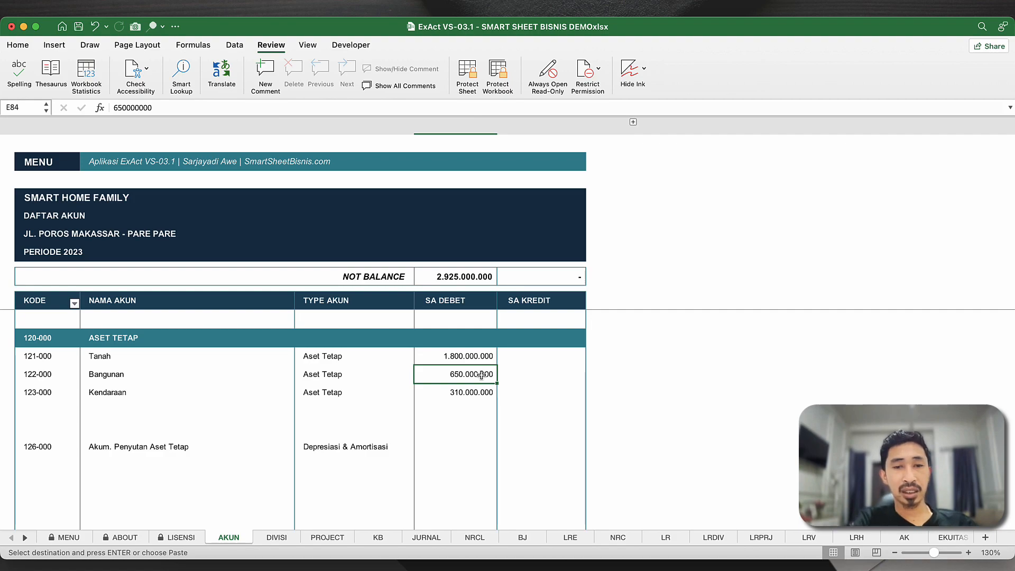
scroll(519, 417, "down", 2)
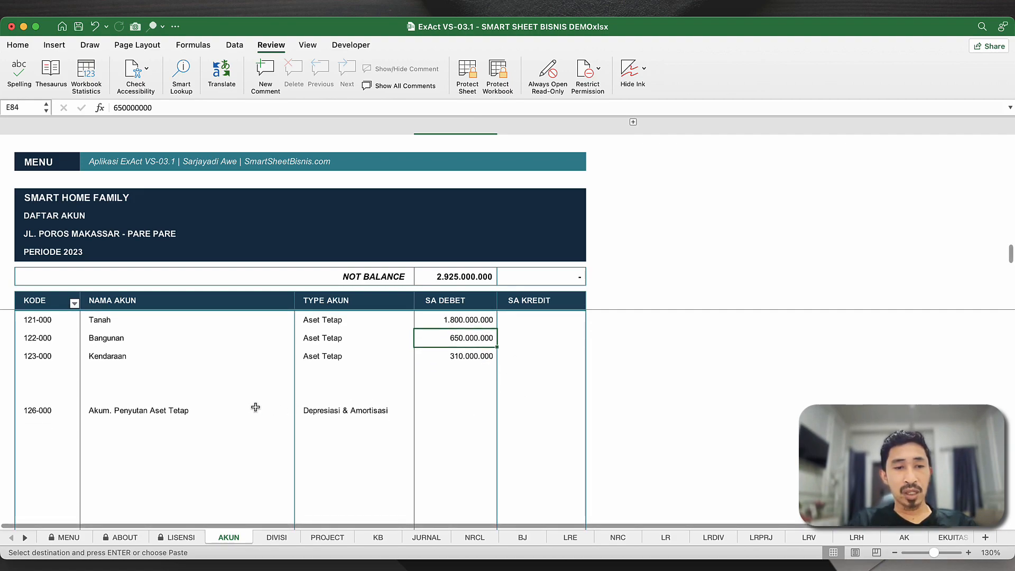
left_click(464, 410)
left_click(519, 410)
double_click(519, 410)
key("super+v")
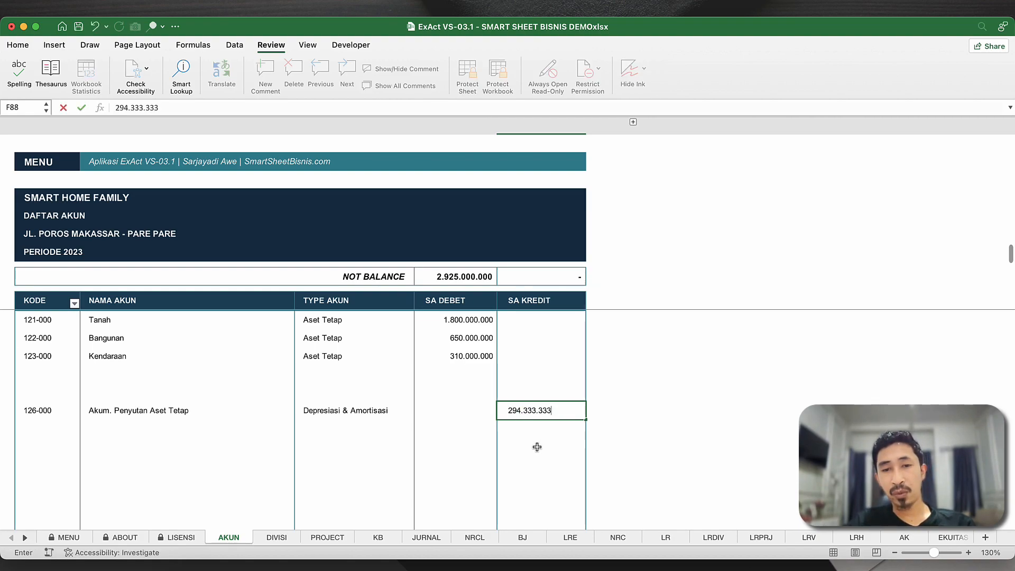
key("Return")
left_click(577, 409)
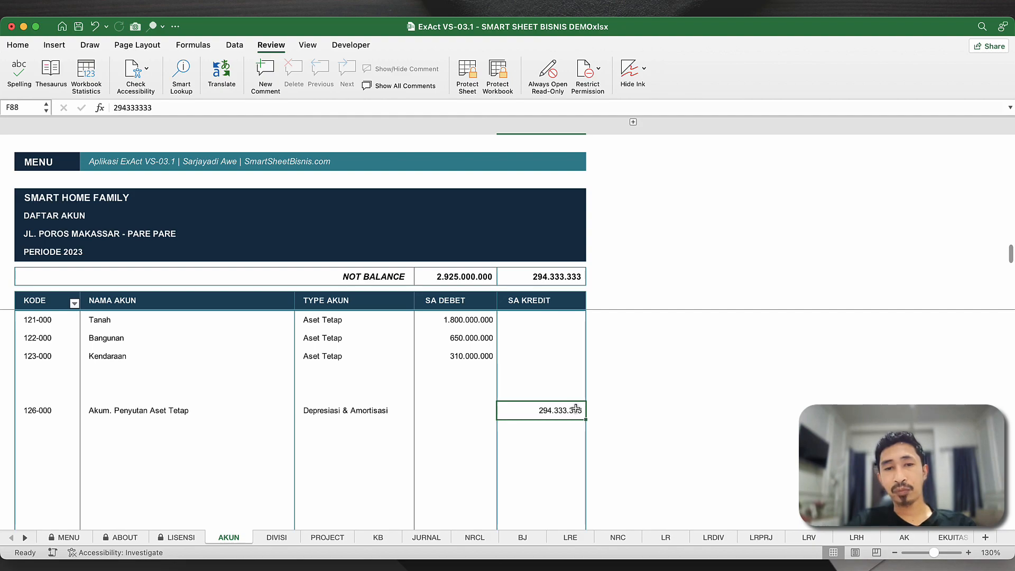
- Switch to Notion and check which intangible-asset account follows the fixed assets in the case's account table
scroll(576, 409, "down", 5)
scroll(576, 409, "down", 5)
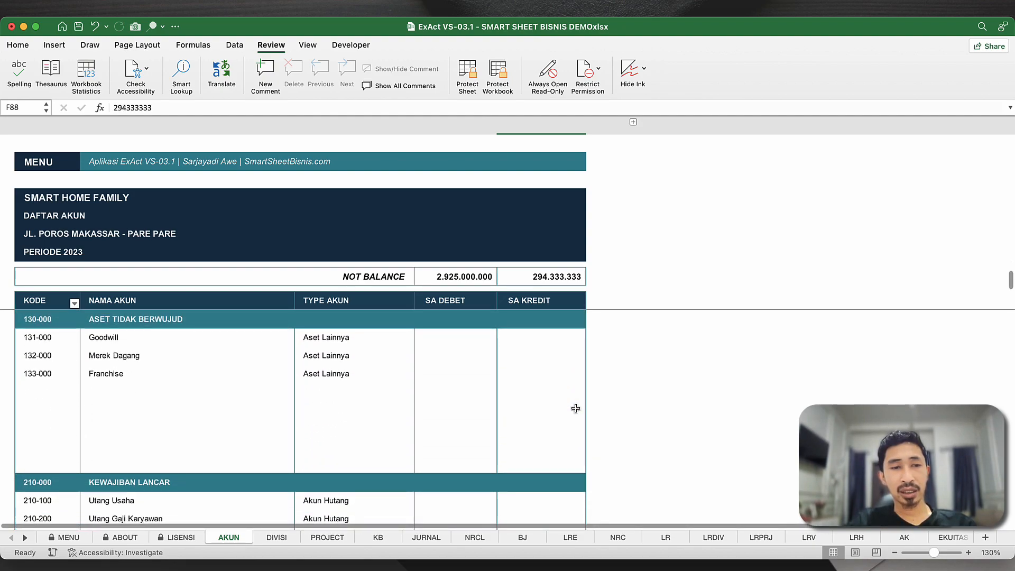
key("super+Tab")
scroll(301, 312, "up", 10)
scroll(302, 312, "down", 3)
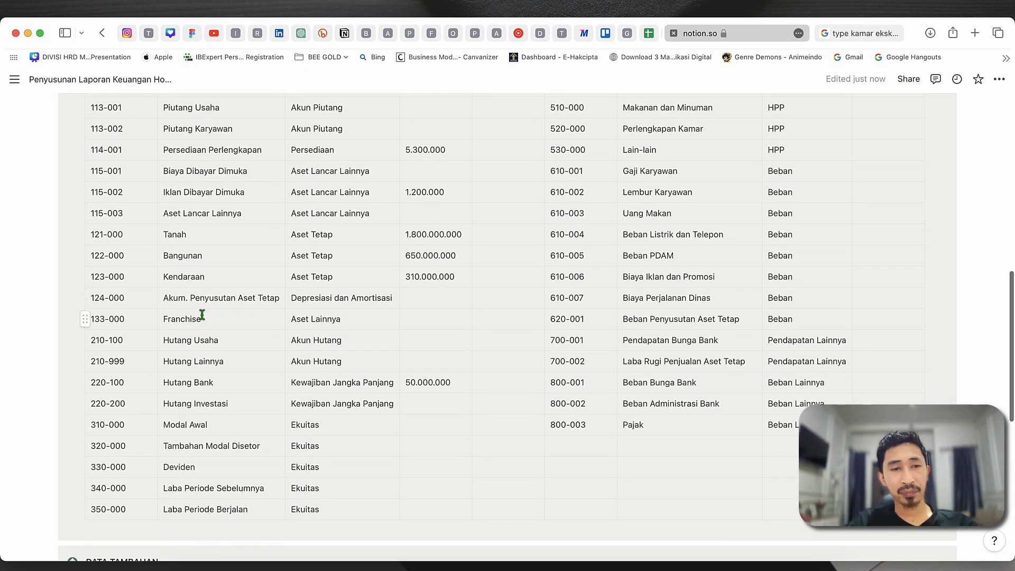
left_click(211, 319)
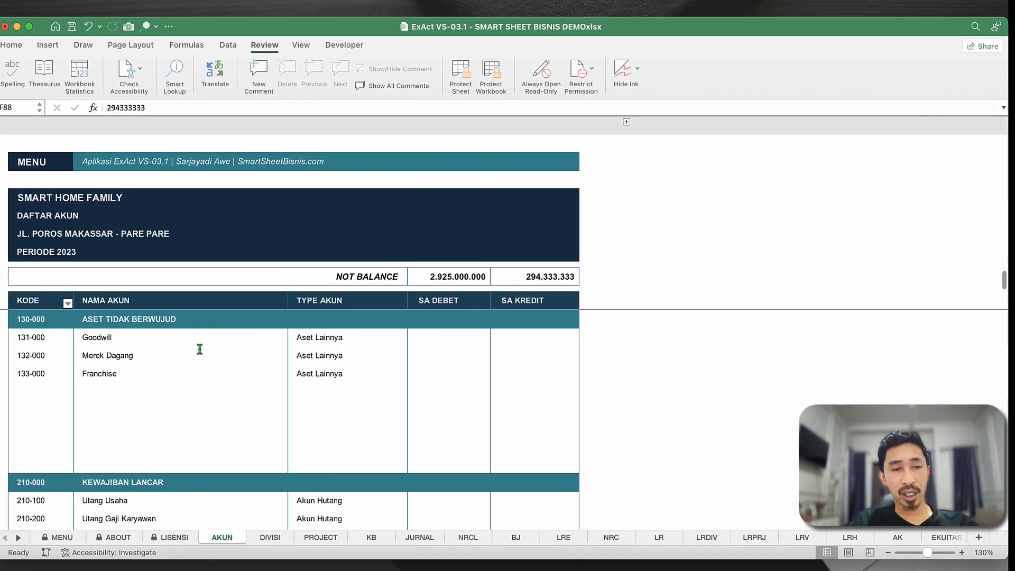
- Return to the workbook and replace the name Goodwill of account 131-000 with a copy of Franchise
scroll(159, 449, "down", 3)
scroll(162, 449, "up", 3)
left_click(113, 392)
key("super+c")
key("Up")
key("Up")
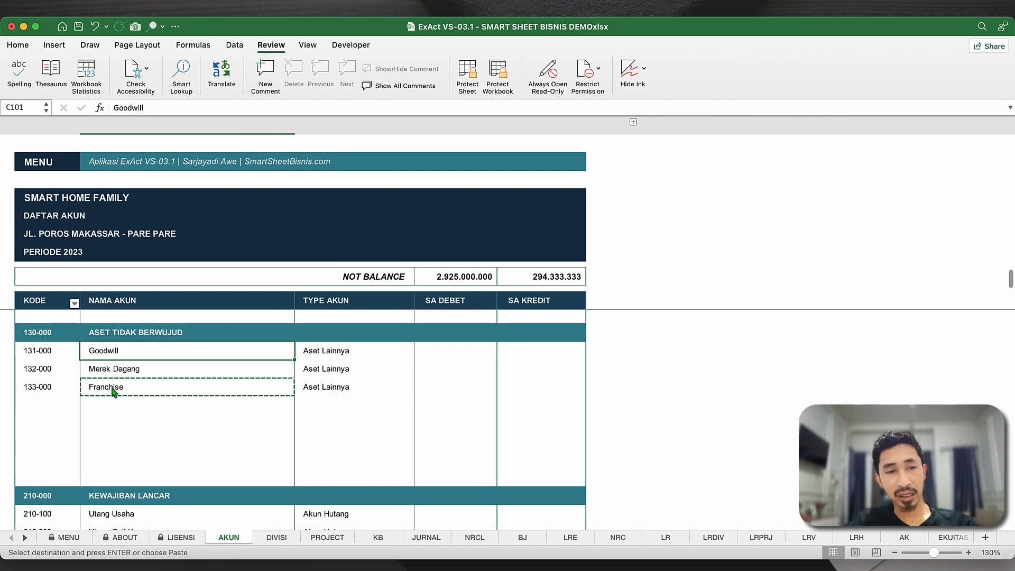
key("super+v")
- Clear the code, name and type of accounts 132-000 and 133-000 under ASET TIDAK BERWUJUD
key("Down")
key("Left")
key("shift+Right")
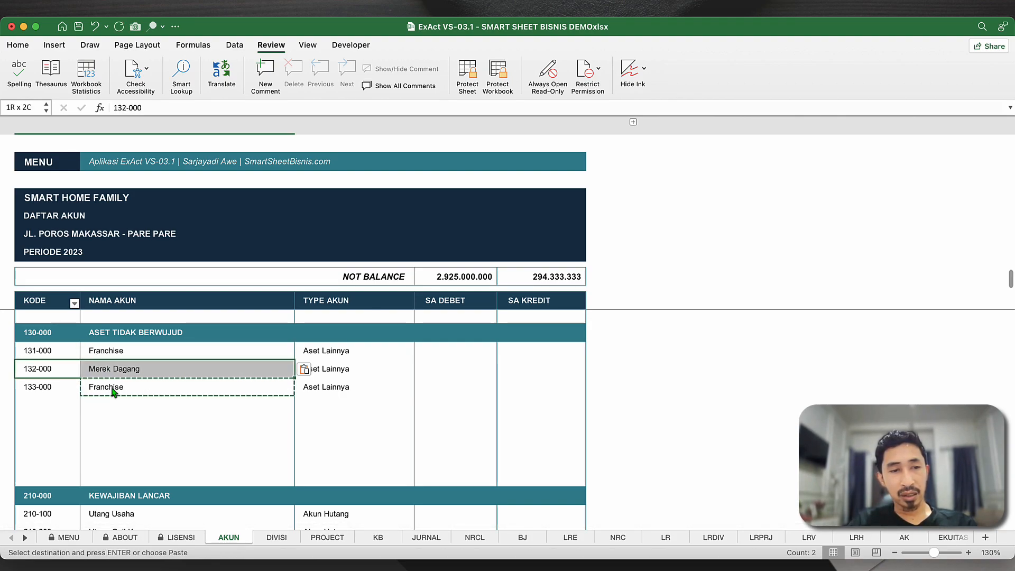
key("shift+Right")
key("shift+Down")
key("Delete")
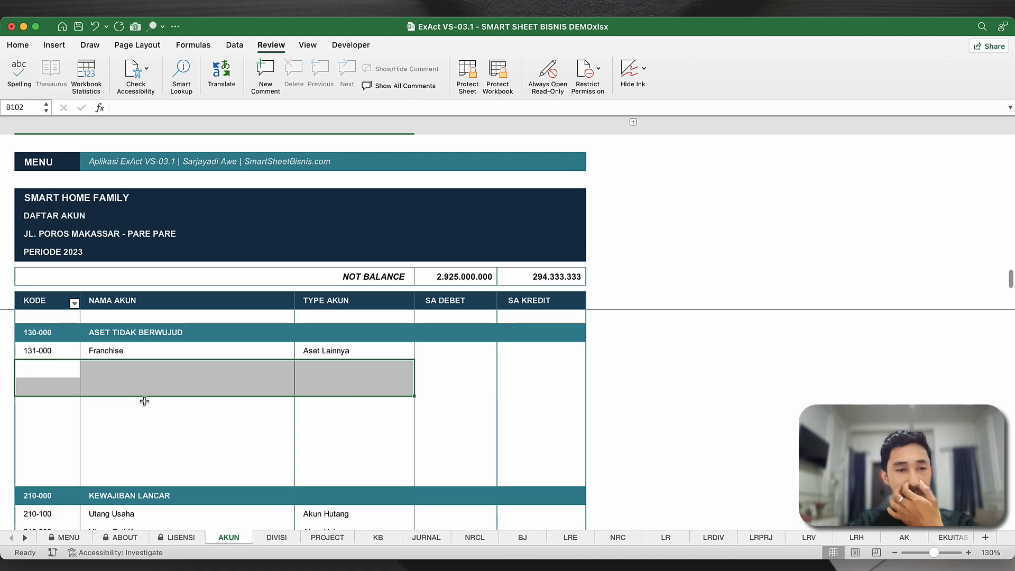
left_click(144, 401)
- Switch to Notion, copy the account names Hutang Usaha and Hutang Lainnya from the case's account table, and return to the workbook
key("ctrl+Right")
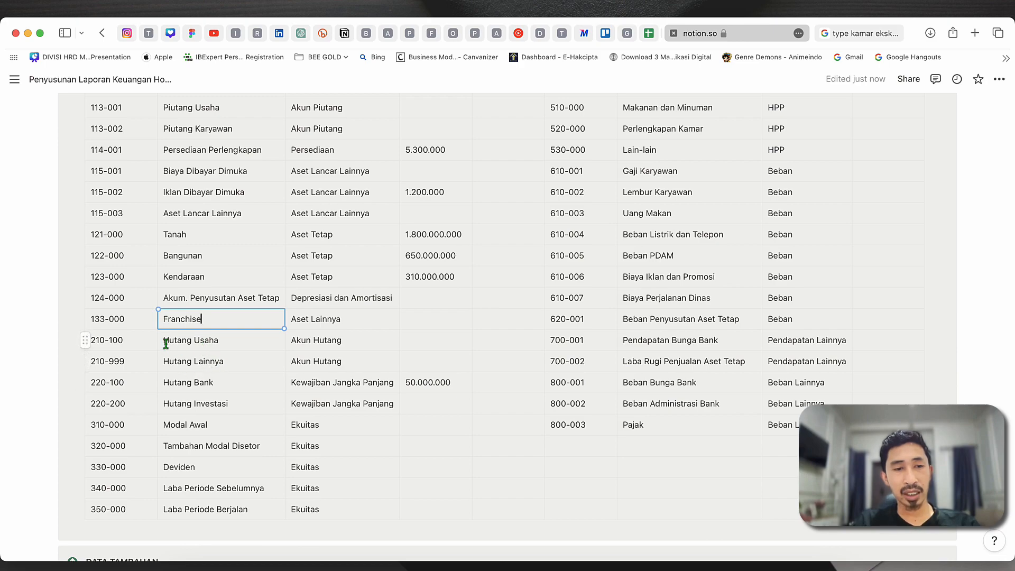
left_click_drag(164, 341, 240, 358)
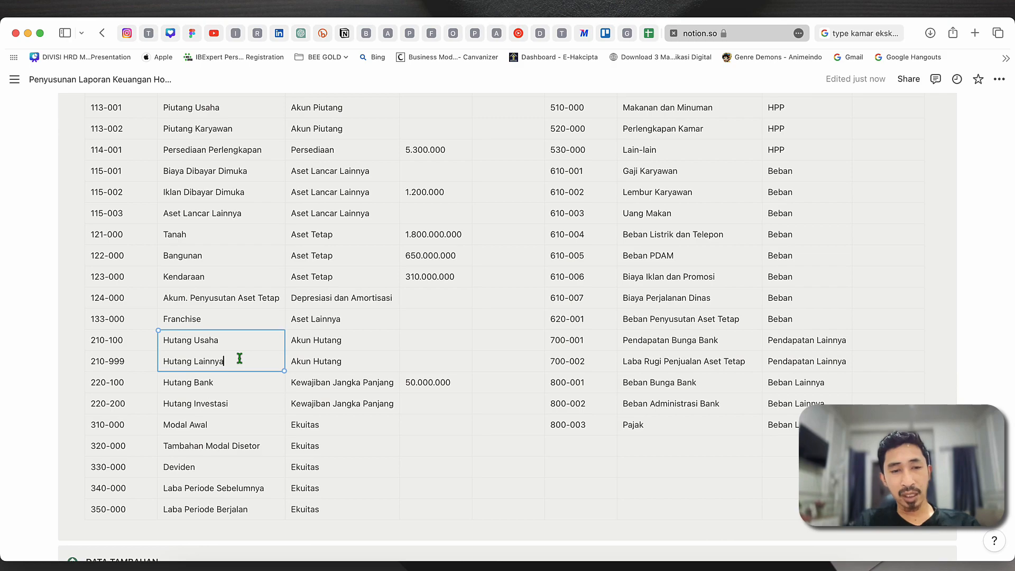
key("ctrl+Left")
- Paste Hutang Usaha and Hutang Lainnya over the names of accounts 210-100 and 210-200, matching the destination formatting
scroll(172, 370, "down", 4)
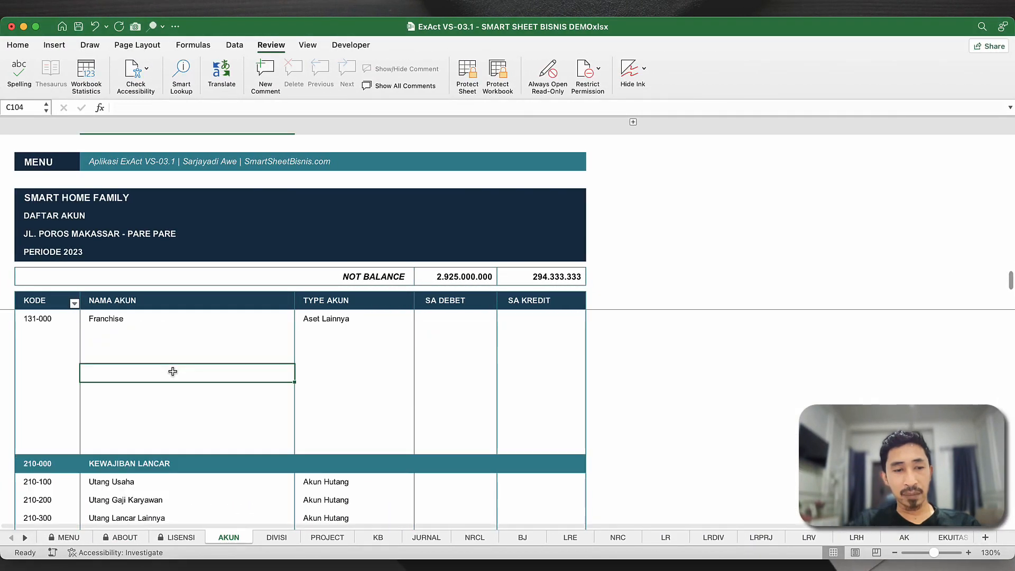
left_click(88, 394)
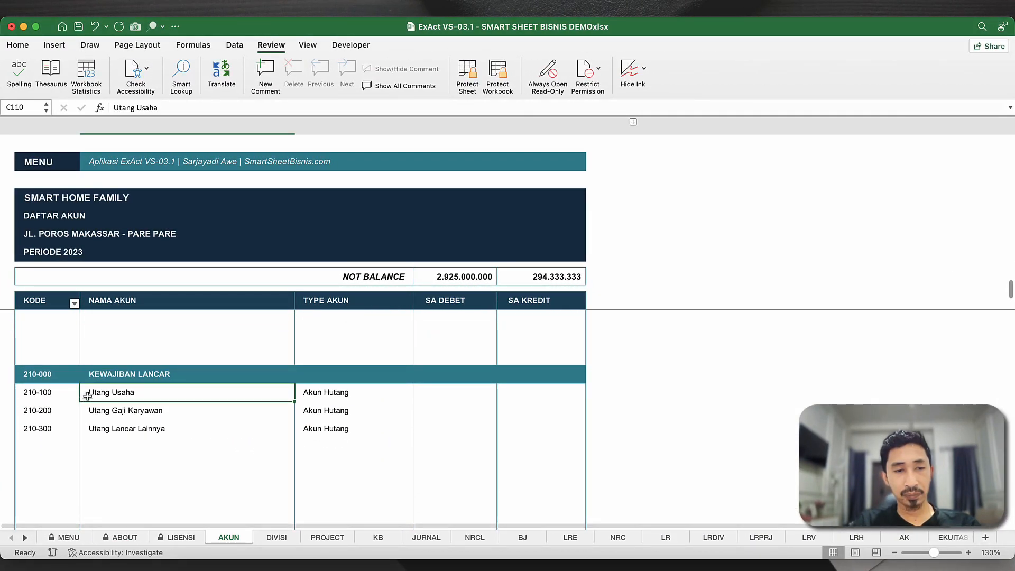
right_click(102, 397)
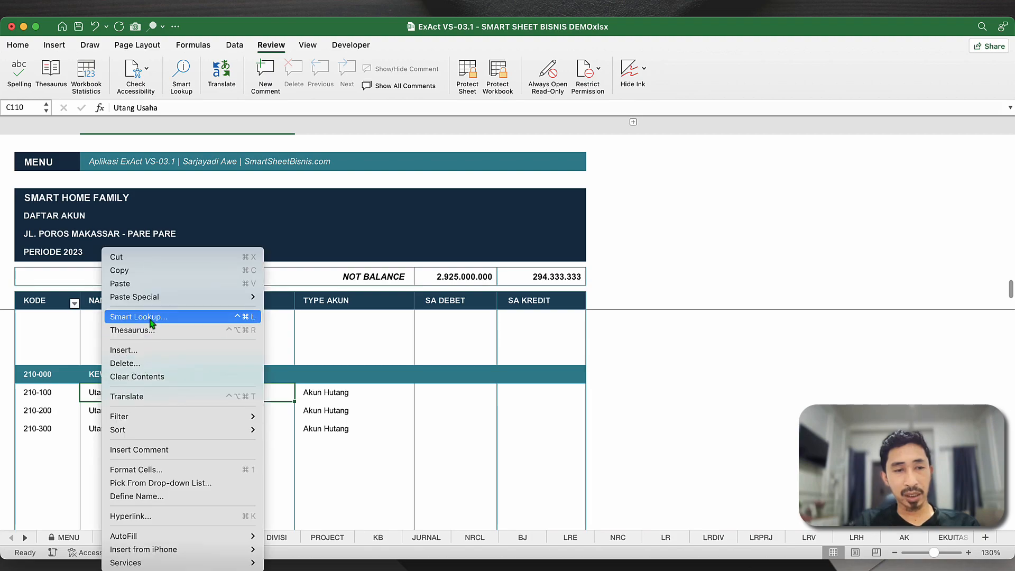
mouse_move(157, 306)
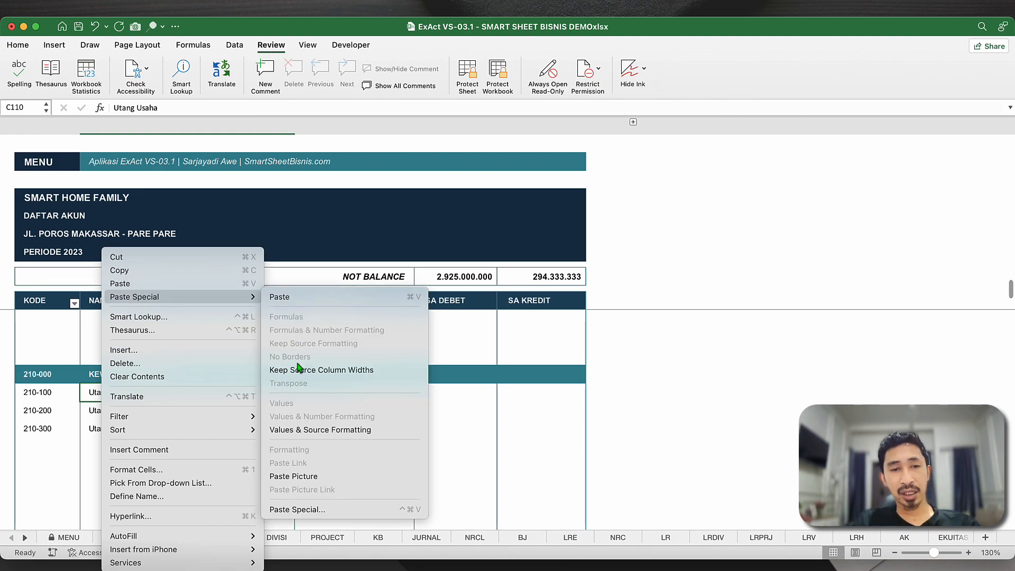
mouse_move(210, 421)
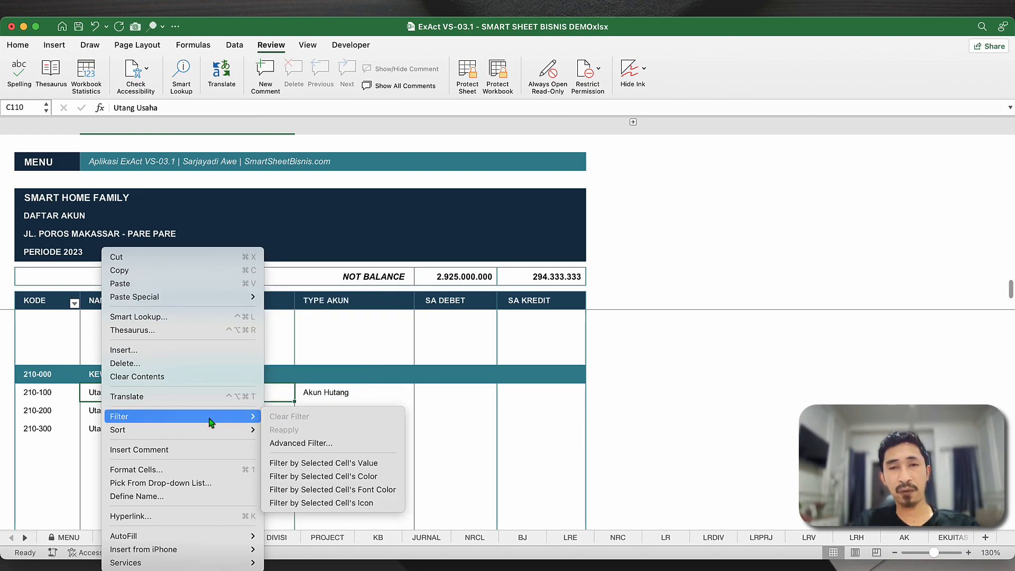
left_click(100, 398)
key("super+v")
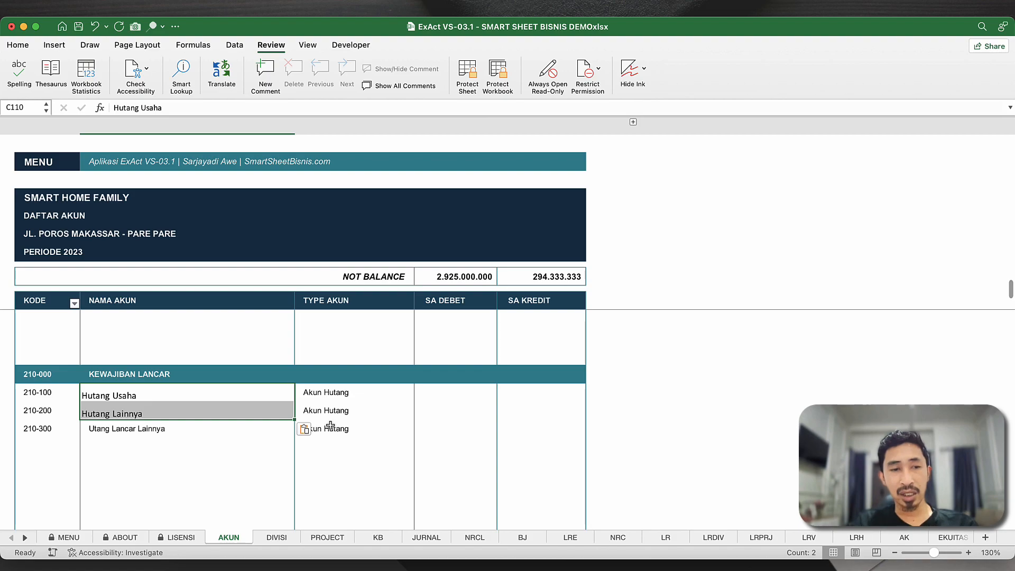
left_click(307, 429)
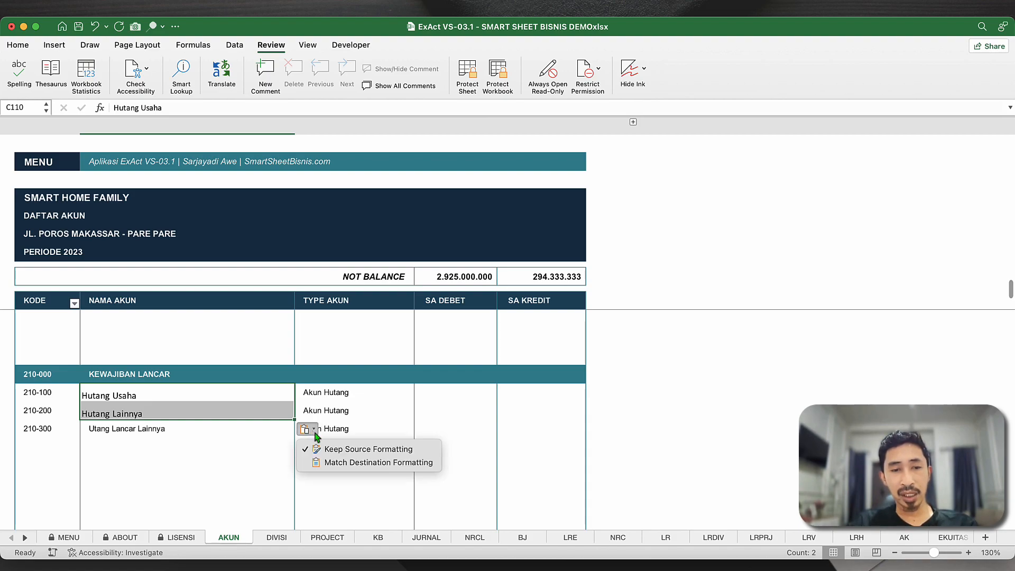
left_click(338, 463)
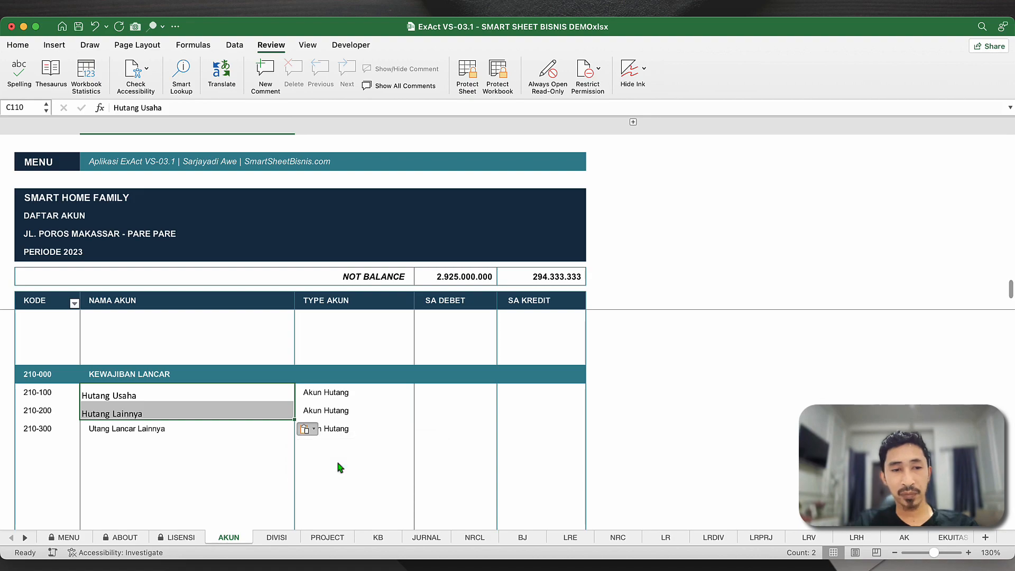
- Clear the code, name and type of account 210-300, Utang Lancar Lainnya, under KEWAJIBAN LANCAR
left_click(201, 433)
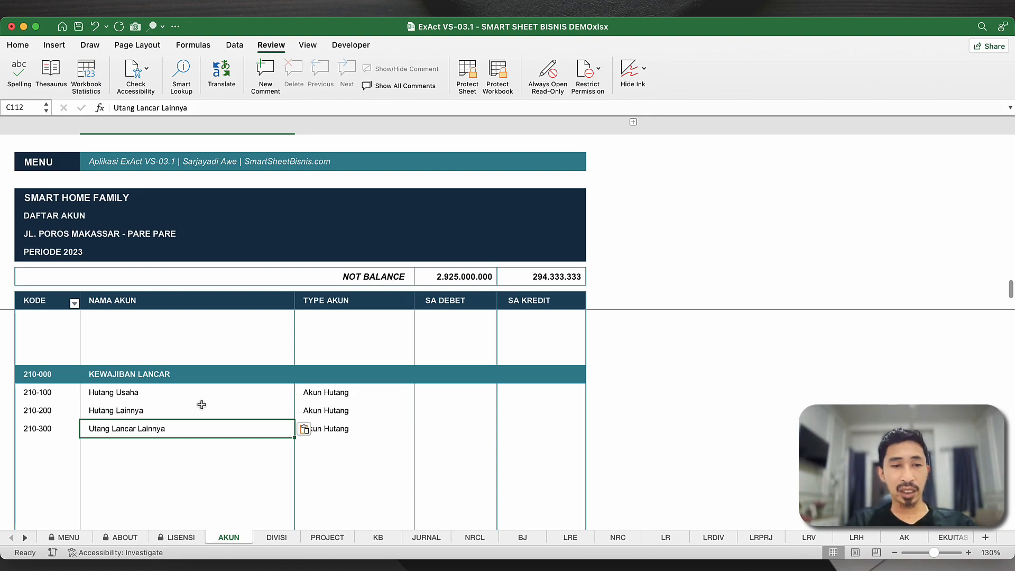
left_click(60, 426)
key("shift+Right")
key("shift+Right")
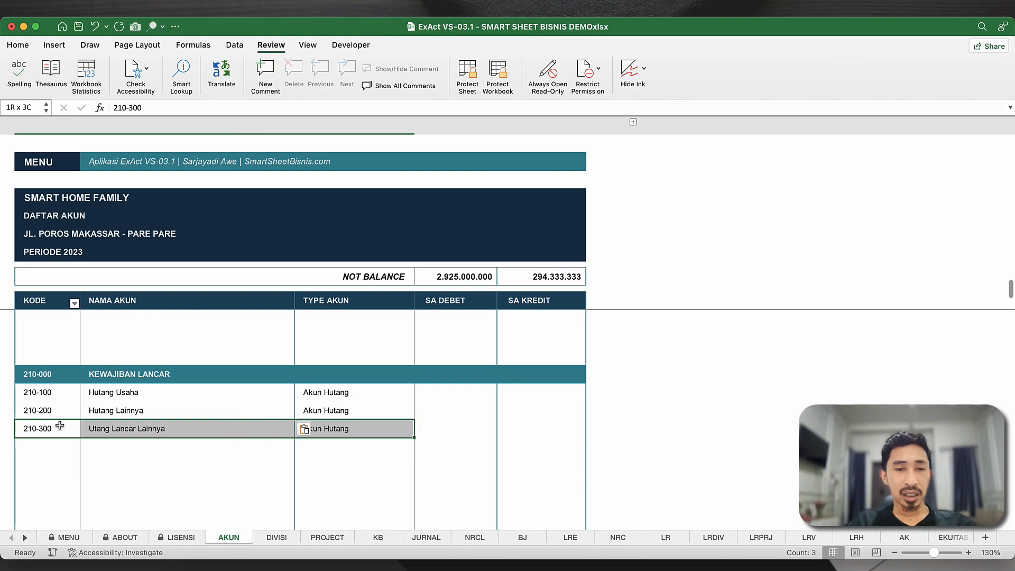
key("Delete")
- Switch to Notion and check the names and opening balances of the long-term liabilities 220-100 and 220-200
scroll(102, 453, "down", 5)
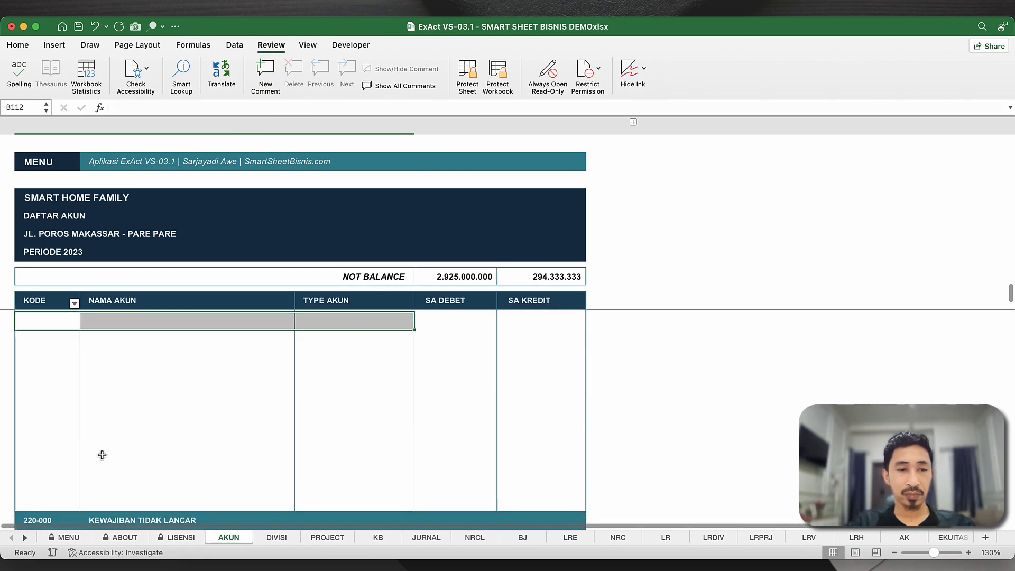
key("ctrl+Right")
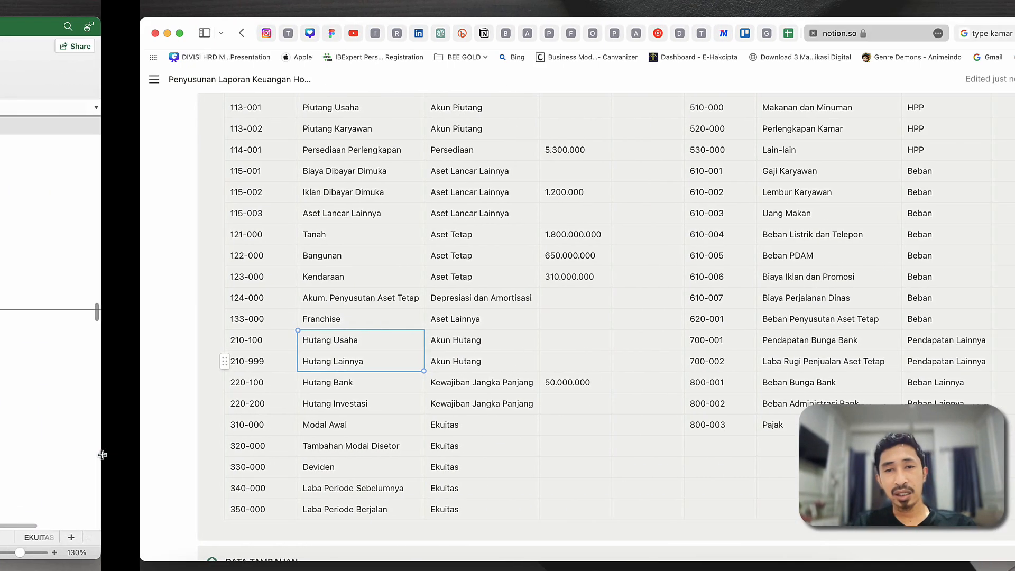
left_click(176, 405)
left_click_drag(170, 383, 269, 409)
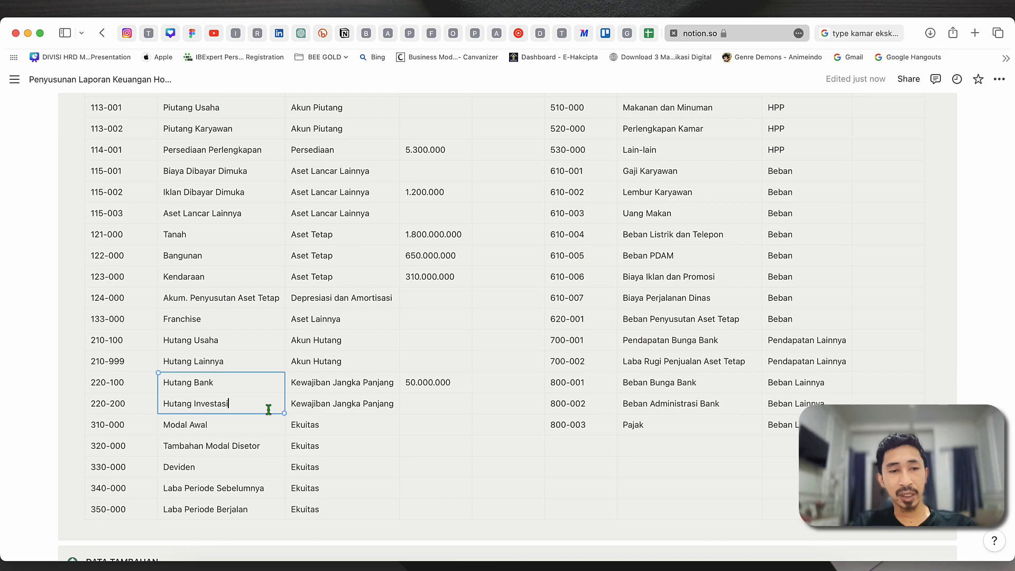
- Return to the workbook and enter 50.000.000 as the SA KREDIT of account 220-100, Utang Bank
key("ctrl+Left")
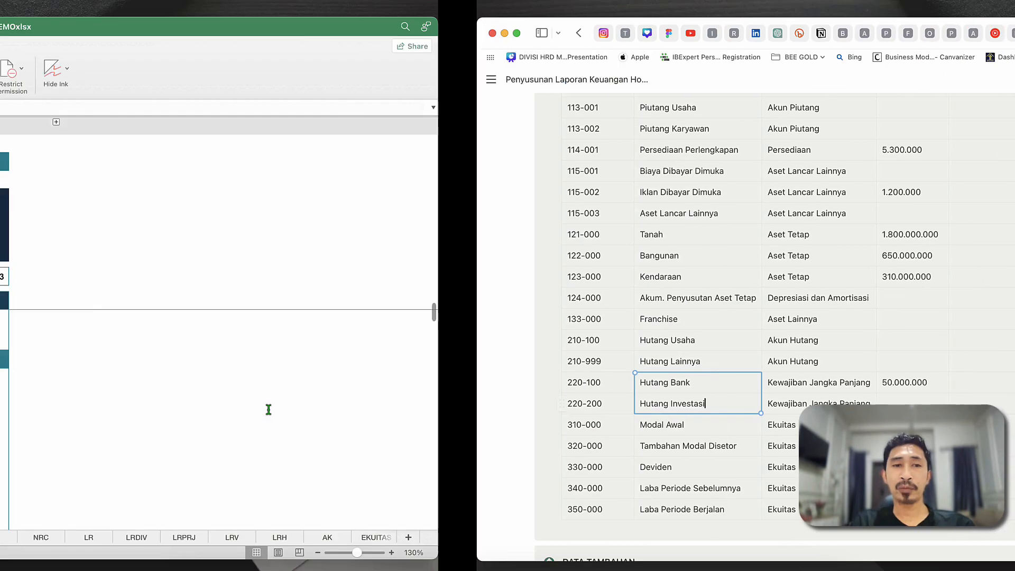
left_click(125, 376)
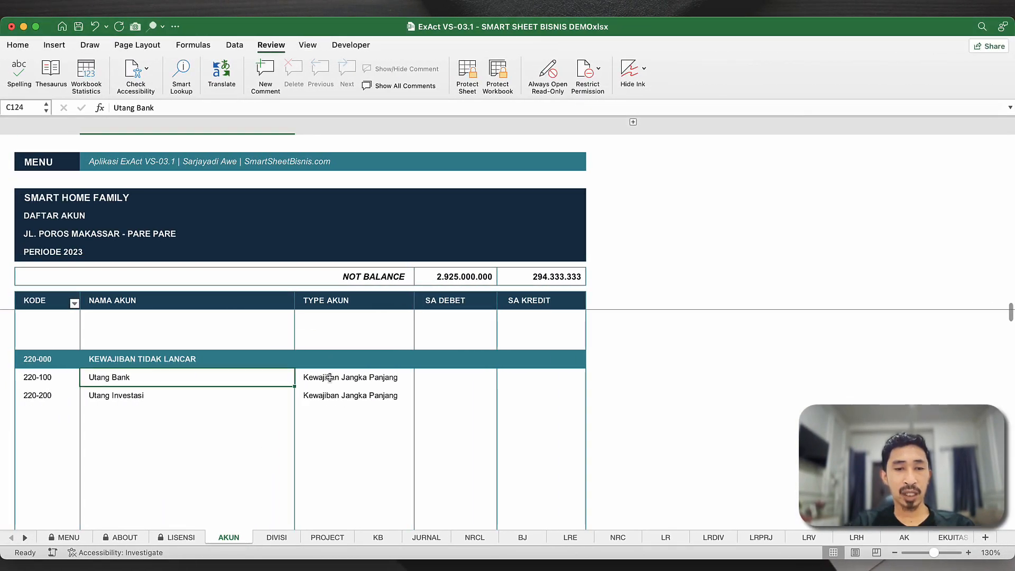
left_click(476, 378)
left_click(539, 377)
type("50000")
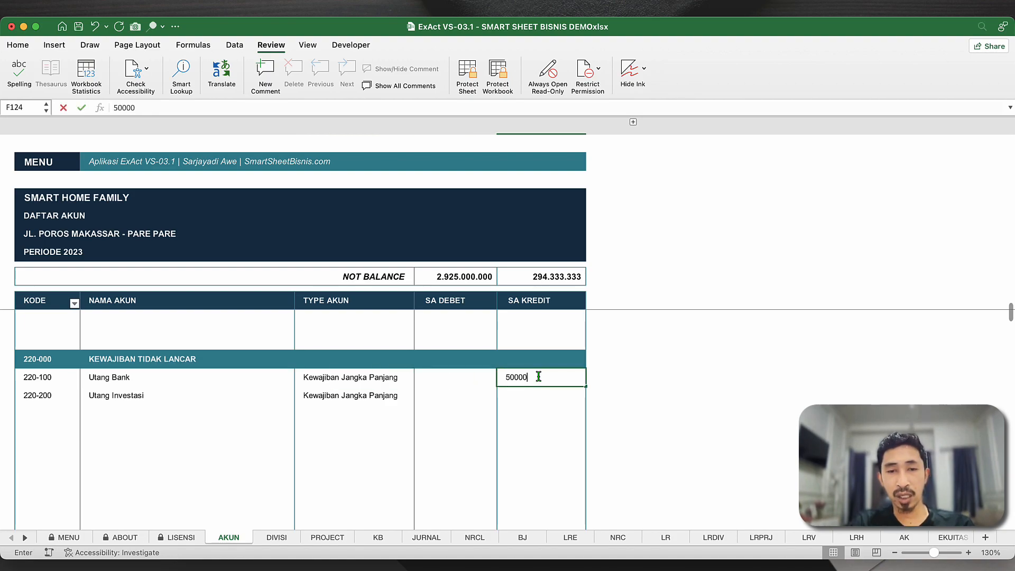
type("00")
key("Return")
- Compare the equity accounts under MODAL with the Ekuitas accounts in the Notion table and return to the workbook
left_click(435, 395)
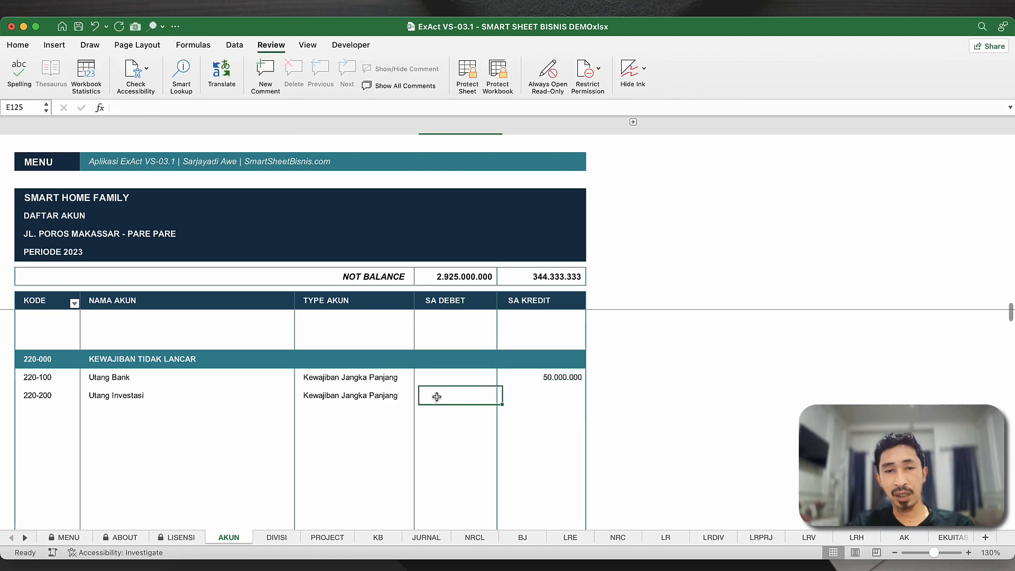
scroll(436, 396, "down", 3)
scroll(437, 397, "down", 4)
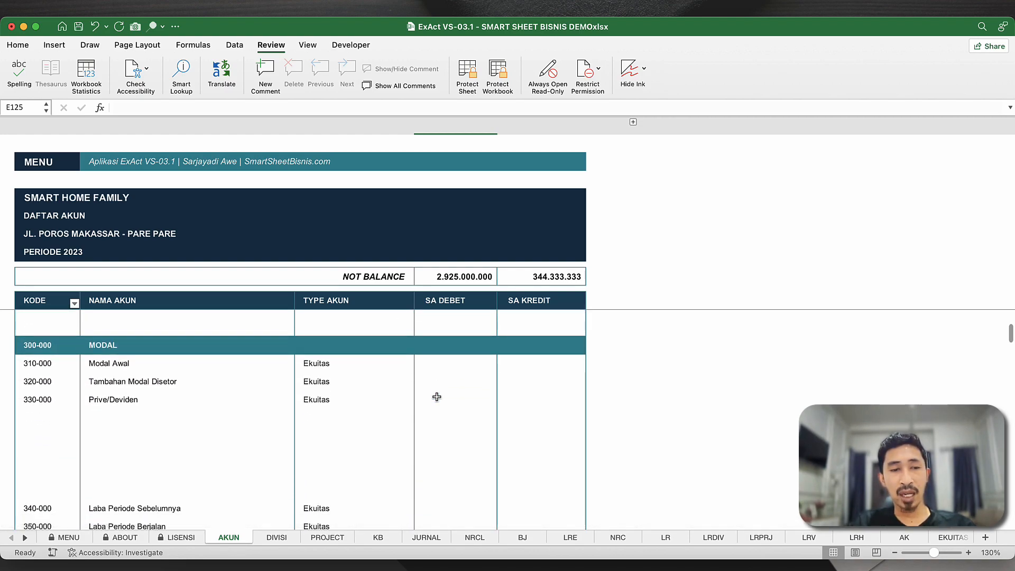
key("super+Tab")
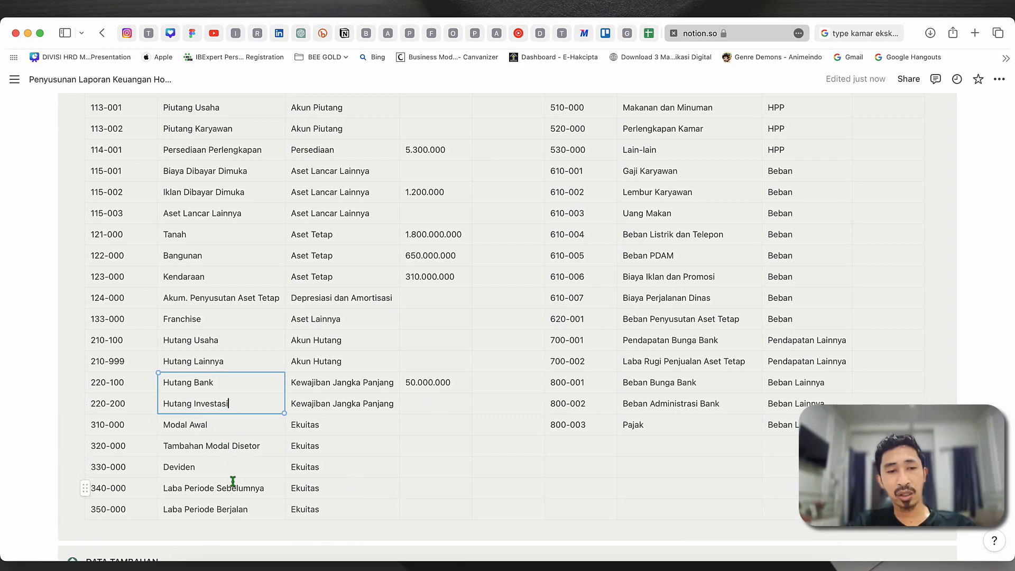
key("super+Tab")
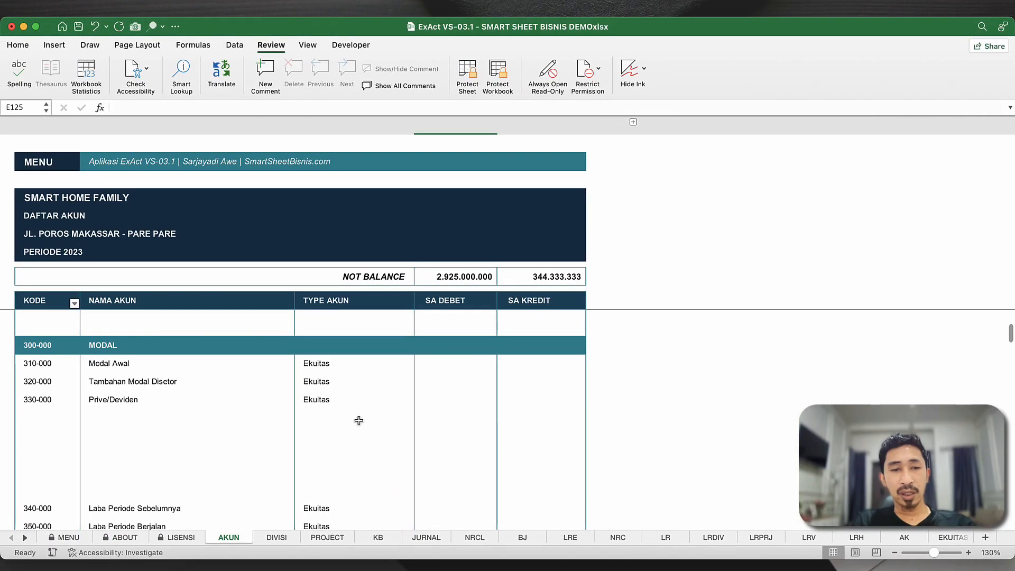
- Review the opening-balance cells of Modal Awal, Tambahan Modal Disetor and Laba Periode Sebelumnya, and the liabilities above them
left_click(359, 420)
left_click(530, 368)
scroll(530, 367, "up", 5)
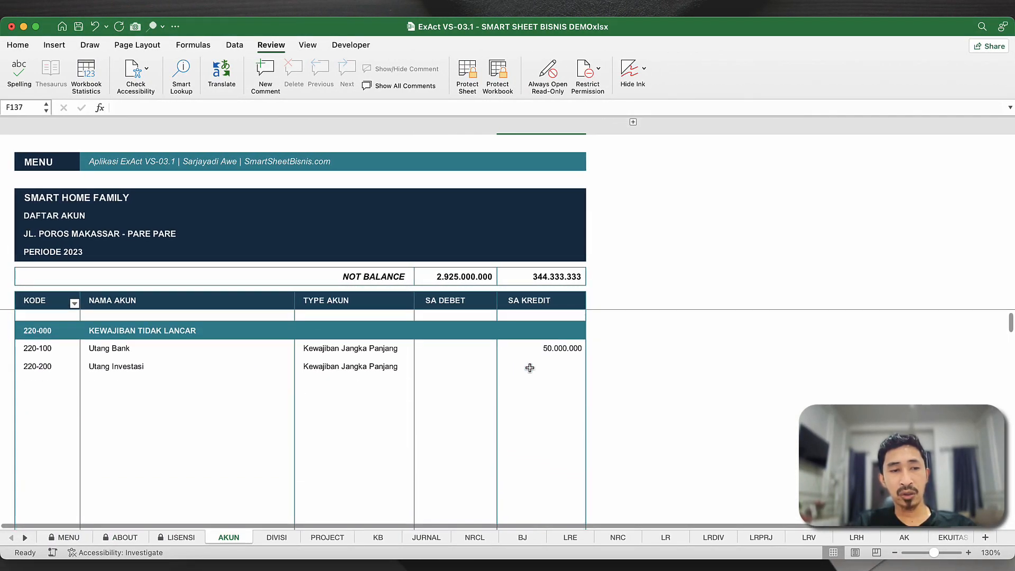
scroll(530, 367, "down", 3)
scroll(530, 368, "down", 2)
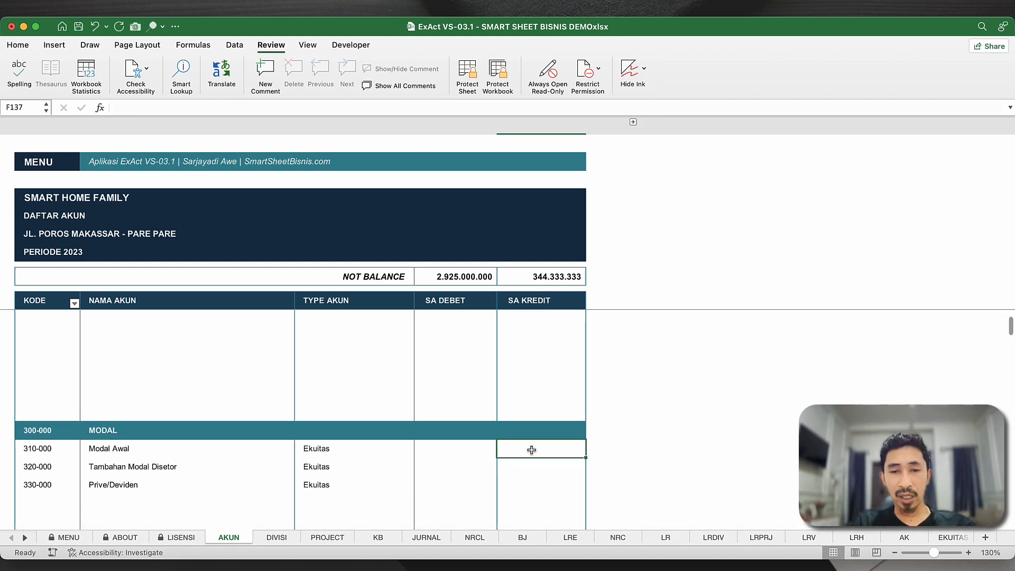
left_click(539, 473)
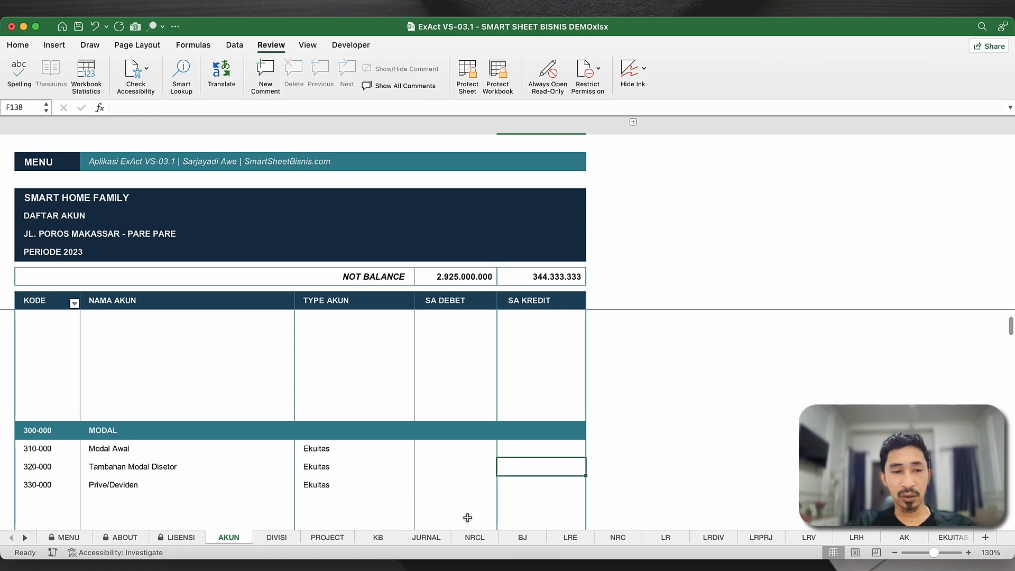
scroll(468, 518, "down", 5)
left_click(144, 441)
left_click(370, 439)
left_click(438, 438)
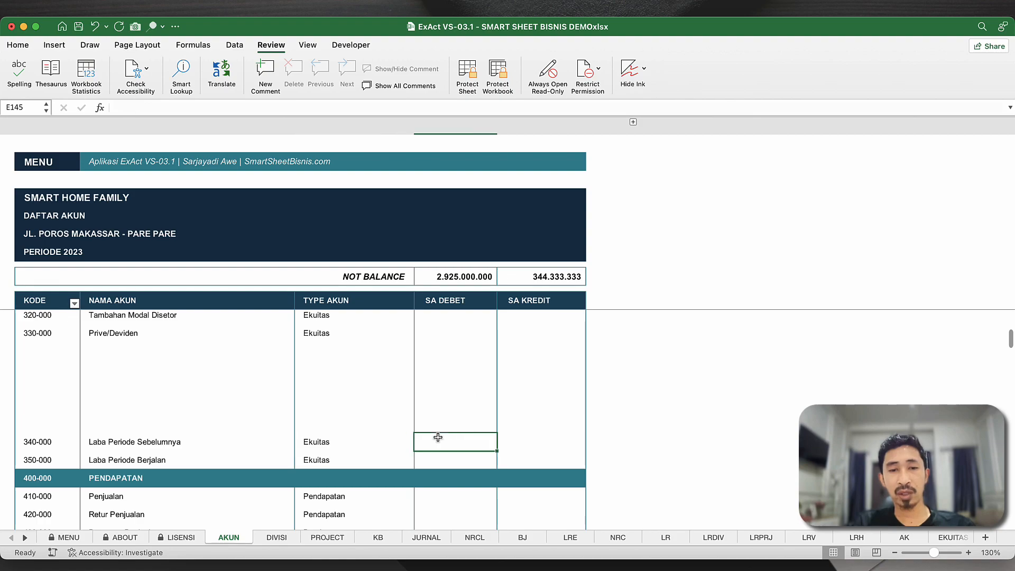
left_click(527, 445)
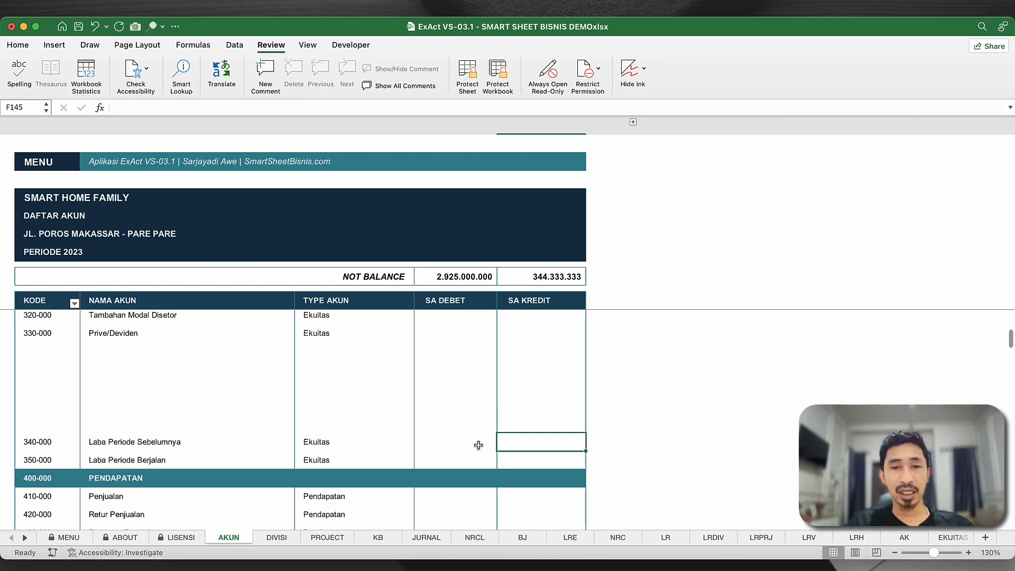
scroll(553, 428, "up", 4)
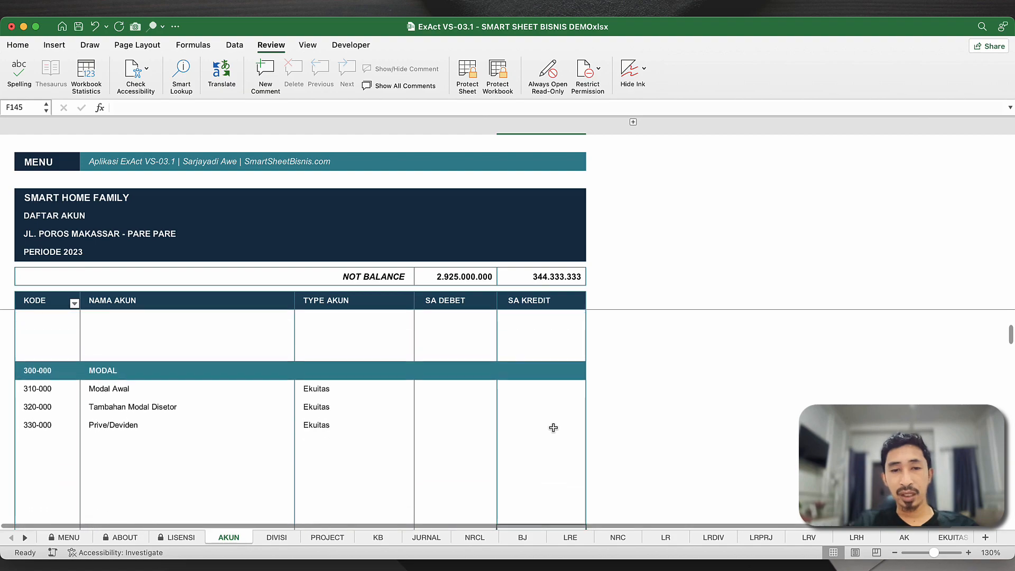
- Calculate the difference between the SA DEBET and SA KREDIT totals in cell M9 with the formula =E9-F9
left_click(550, 404)
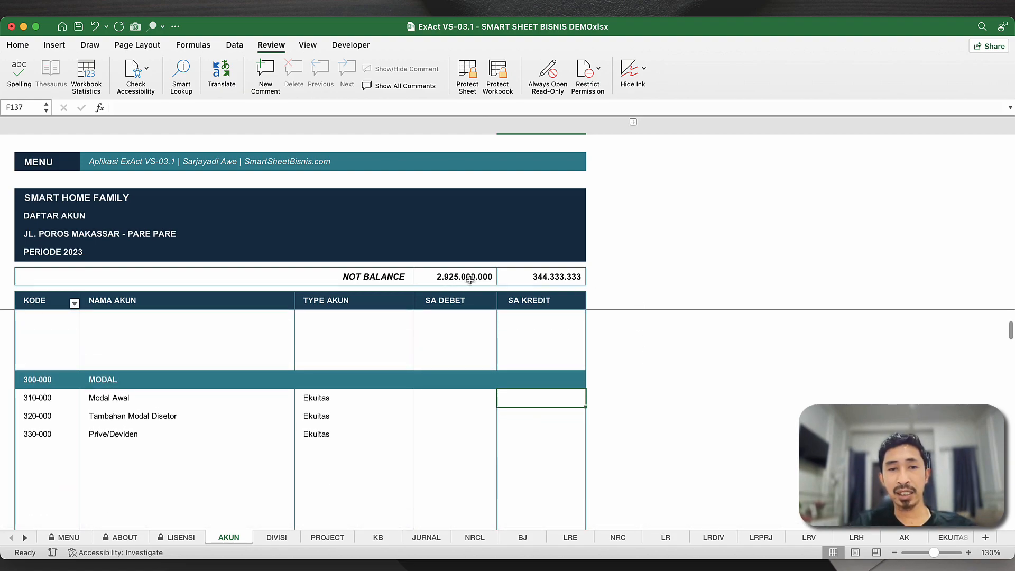
left_click(627, 277)
left_click(683, 281)
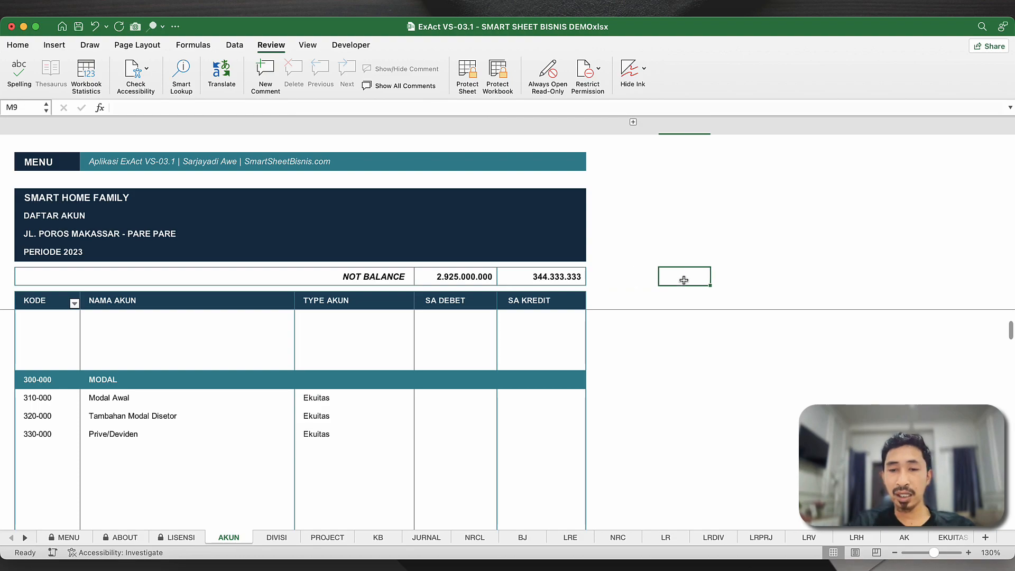
type("=")
left_click(467, 277)
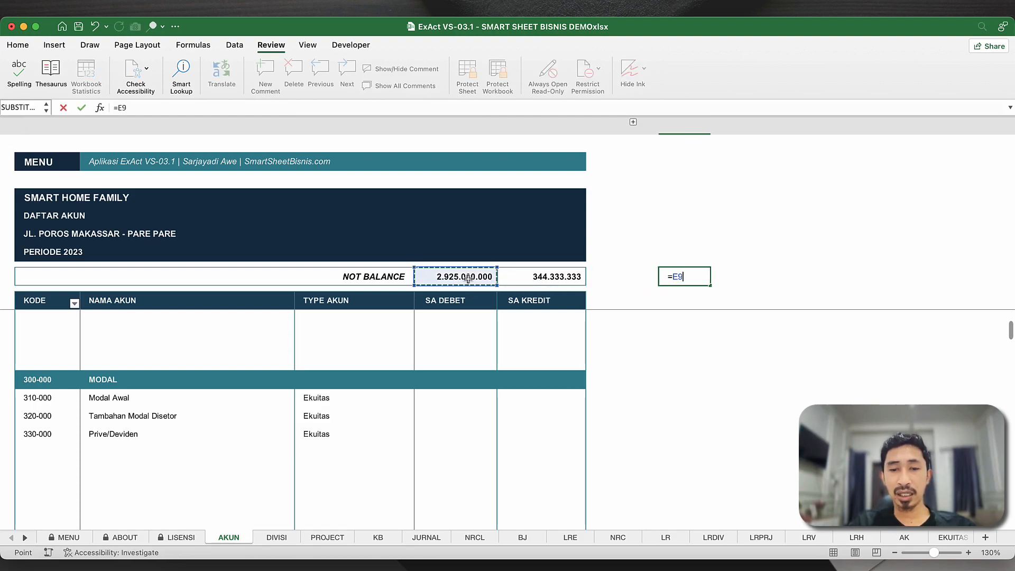
type("-")
left_click(557, 276)
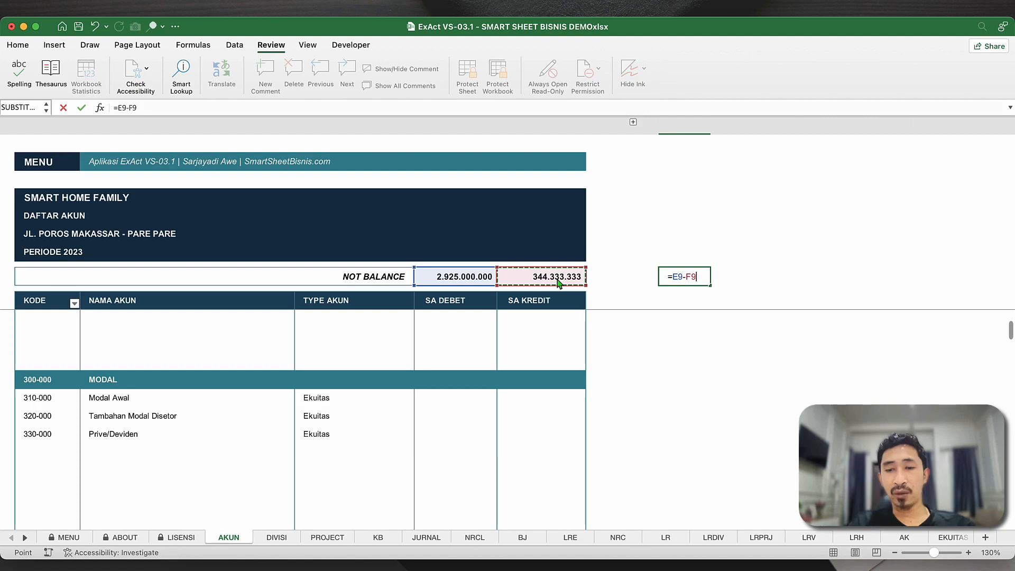
key("Return")
- Copy the difference from cell M9 and enter 2.580.666.667 as the SA KREDIT of account 310-000, Modal Awal
left_click(703, 275)
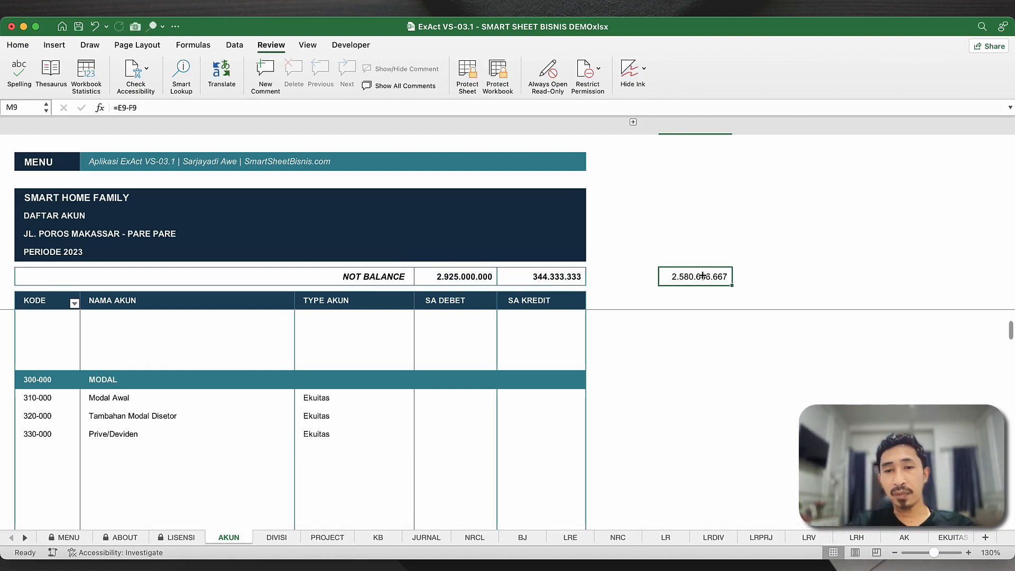
key("super+c")
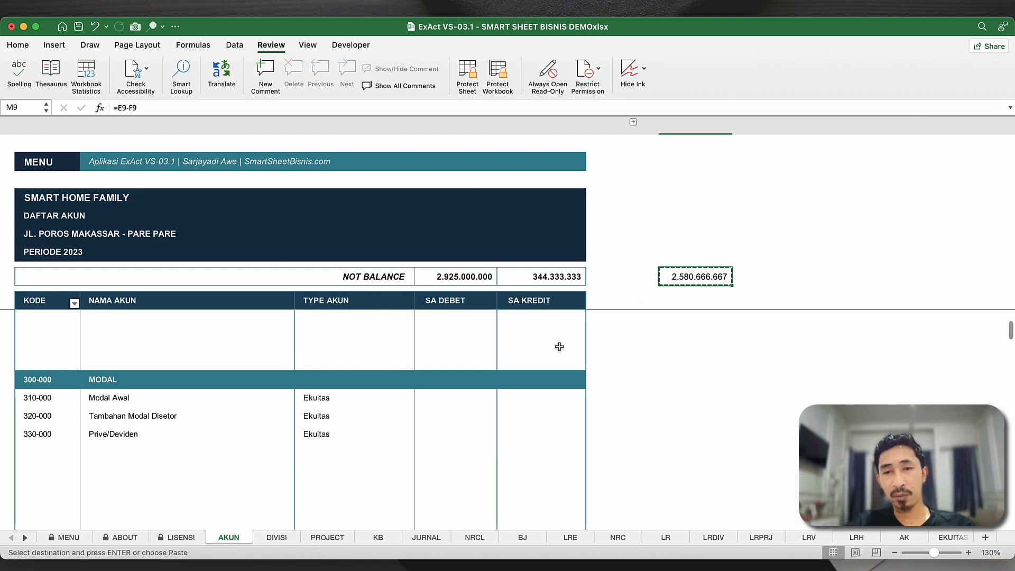
scroll(559, 347, "down", 5)
scroll(559, 347, "down", 5)
scroll(560, 347, "up", 5)
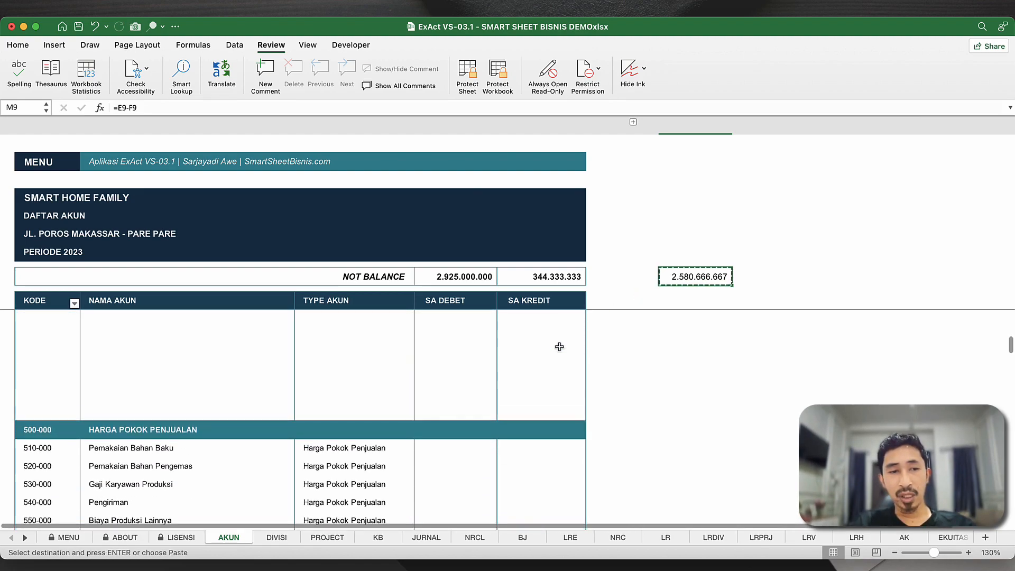
scroll(559, 347, "up", 6)
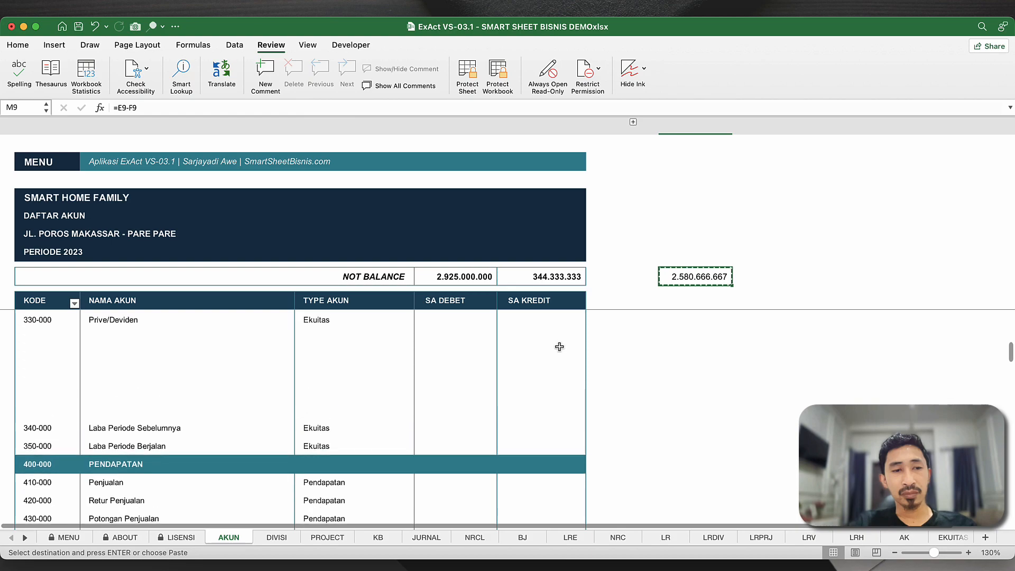
left_click(533, 352)
double_click(533, 352)
key("super+v")
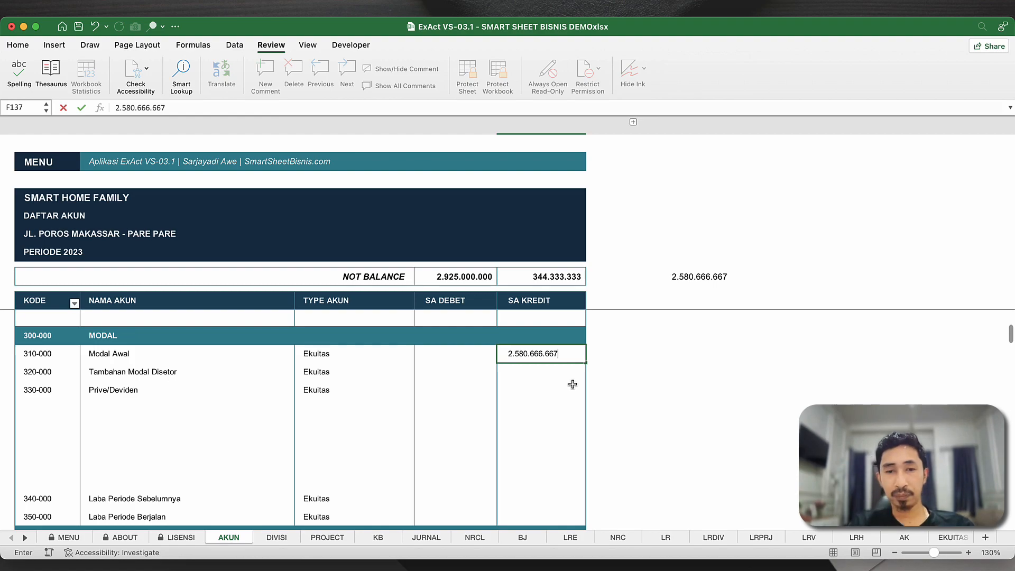
key("Return")
- Check the SA DEBET and SA KREDIT totals against each other and delete the difference formula in cell M9
left_click(526, 276)
left_click(445, 277)
left_click(410, 277)
left_click(752, 279)
left_click(740, 280)
key("Delete")
key("Left")
- Review the account list from the equity and PENDAPATAN accounts back up to KAS and BANK
left_click(536, 341)
scroll(535, 341, "up", 5)
scroll(535, 341, "down", 10)
scroll(535, 342, "down", 2)
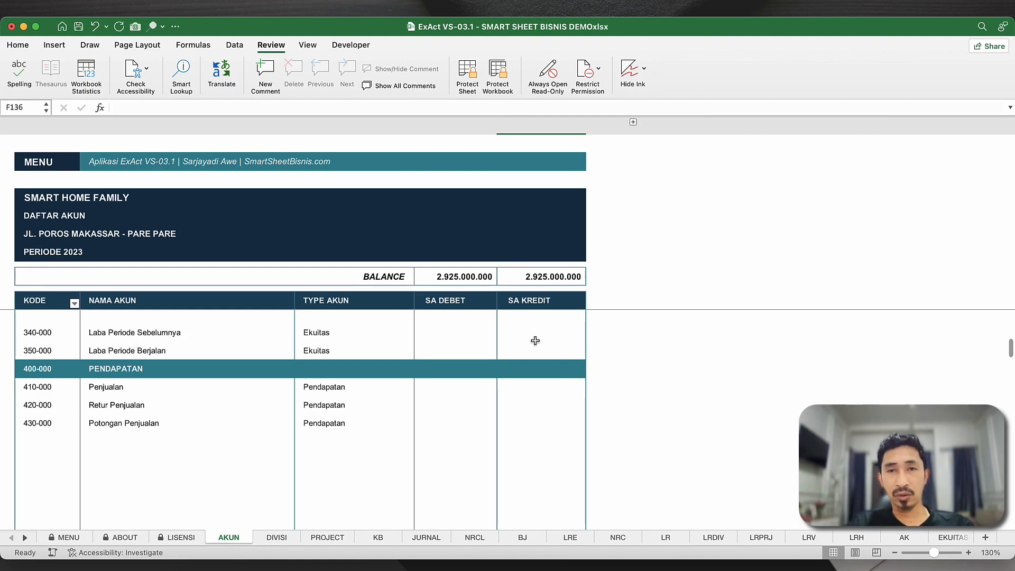
left_click(289, 353)
scroll(289, 355, "up", 4)
scroll(288, 355, "up", 6)
scroll(289, 355, "up", 2)
scroll(289, 355, "up", 8)
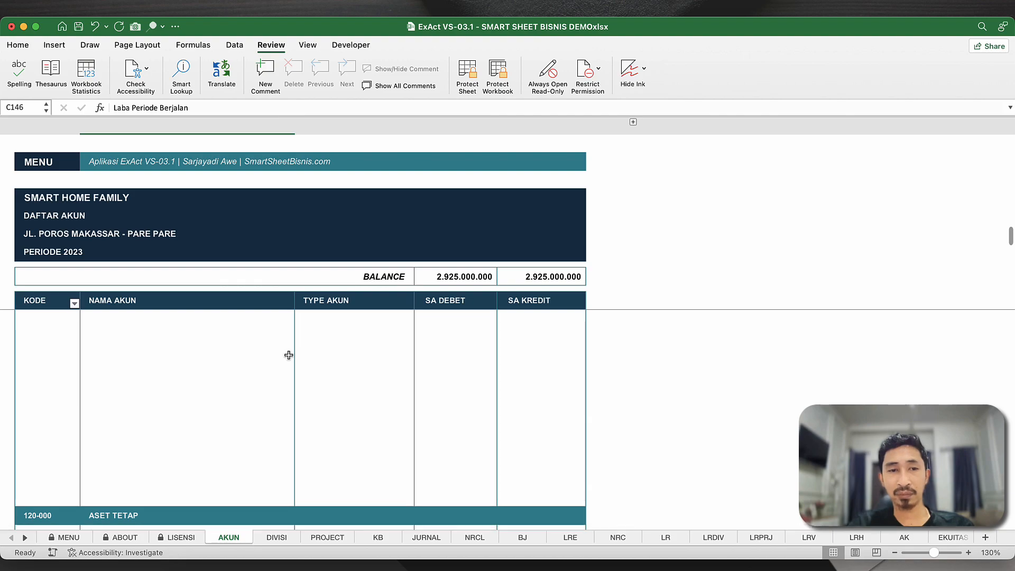
scroll(288, 355, "up", 3)
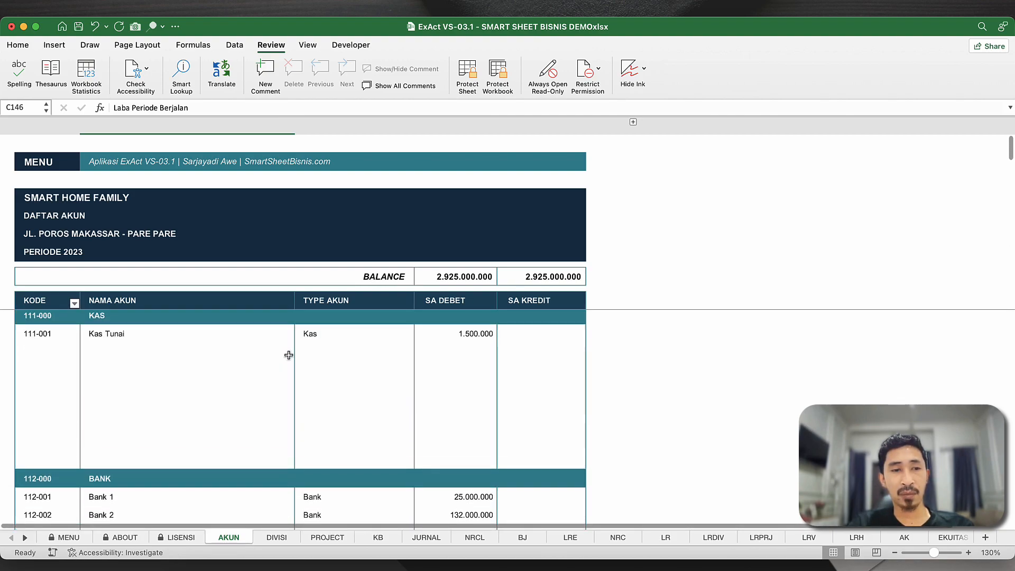
scroll(212, 388, "down", 3)
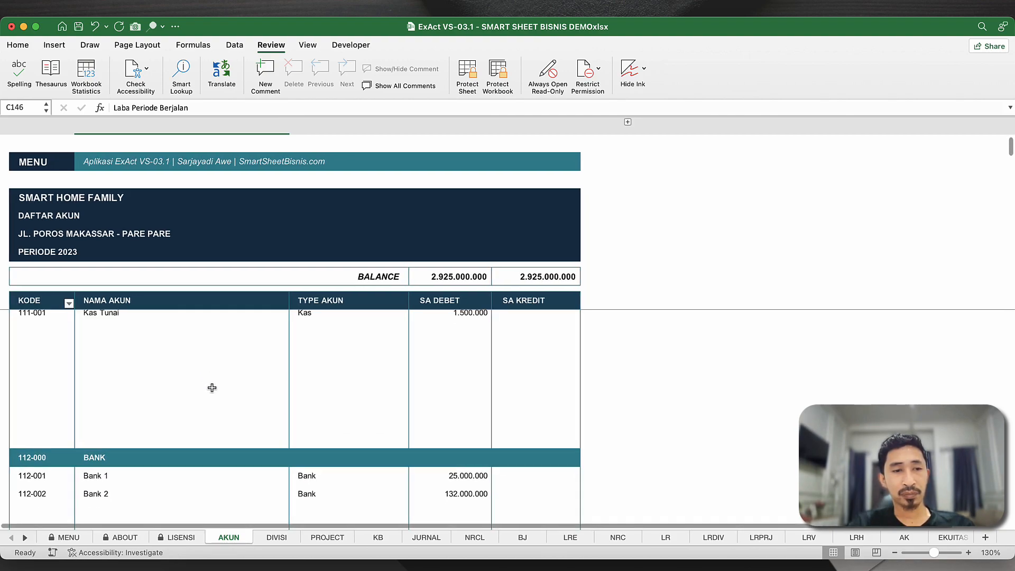
scroll(212, 388, "up", 4)
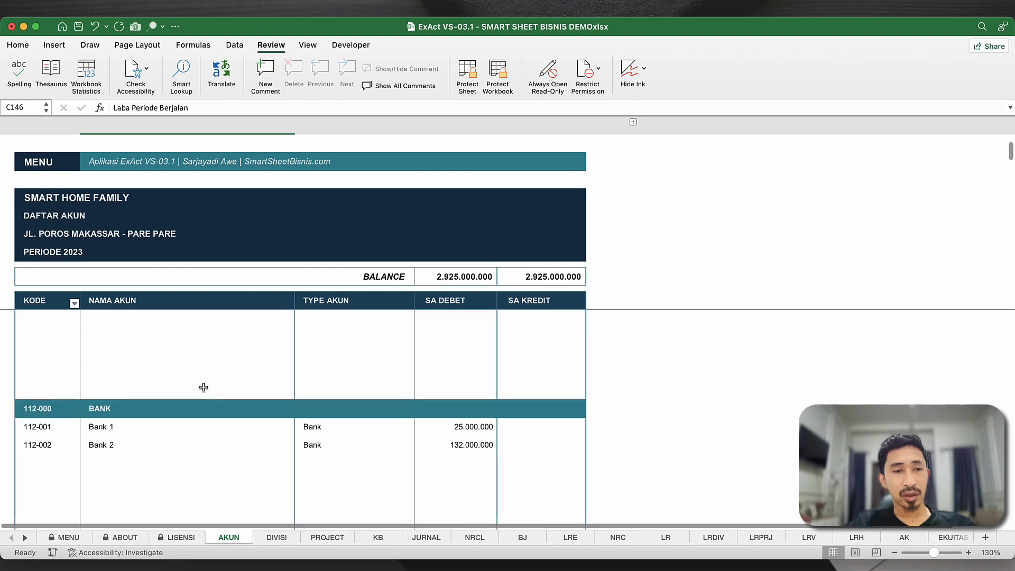
- Filter the KODE column to exclude (Blanks) and review the condensed account list down to BEBAN LUAR USAHA
left_click(74, 303)
scroll(140, 484, "down", 10)
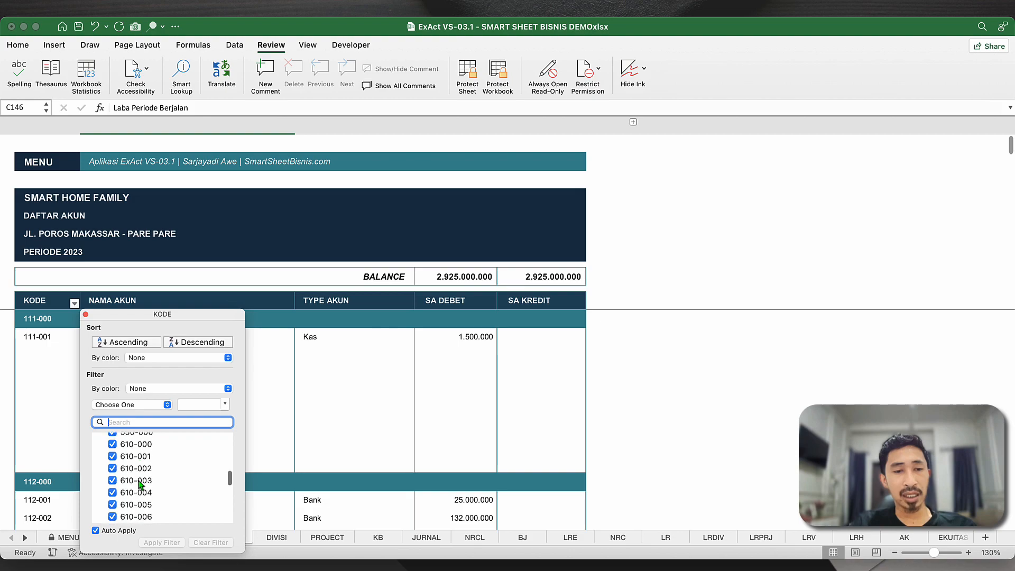
left_click(112, 518)
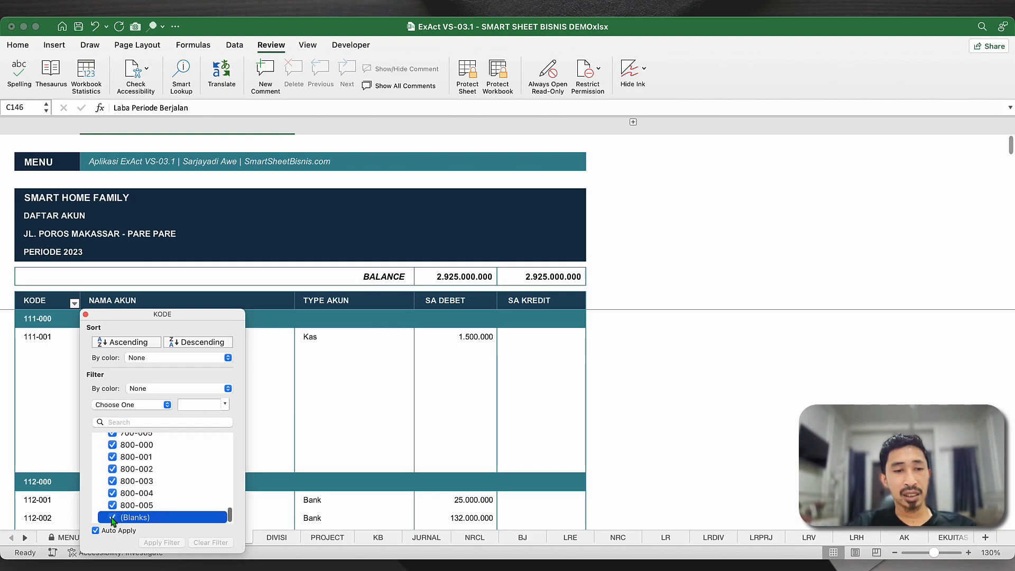
left_click(121, 521)
left_click(309, 471)
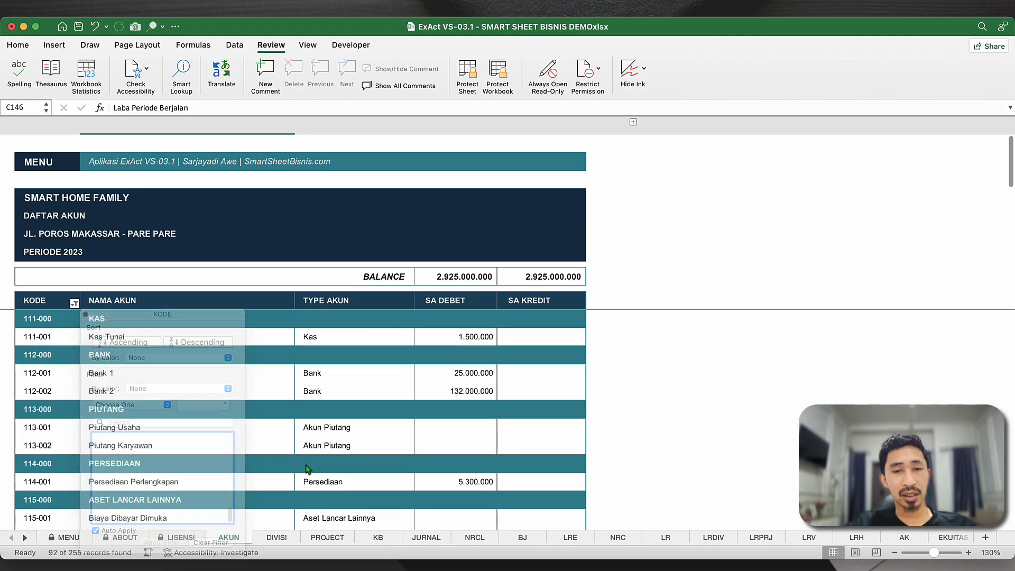
left_click(355, 460)
scroll(356, 458, "down", 3)
scroll(356, 458, "down", 15)
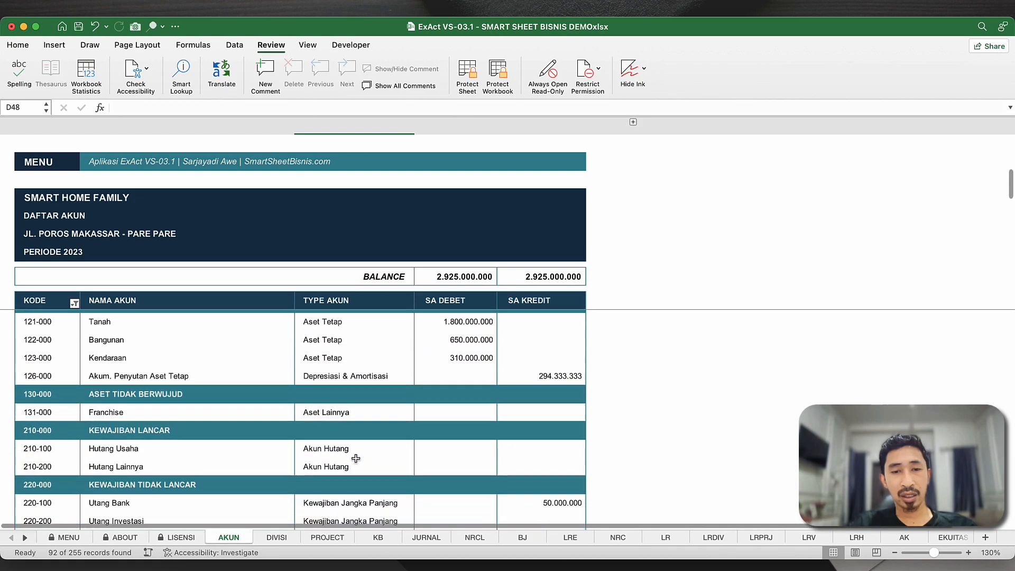
scroll(356, 458, "down", 10)
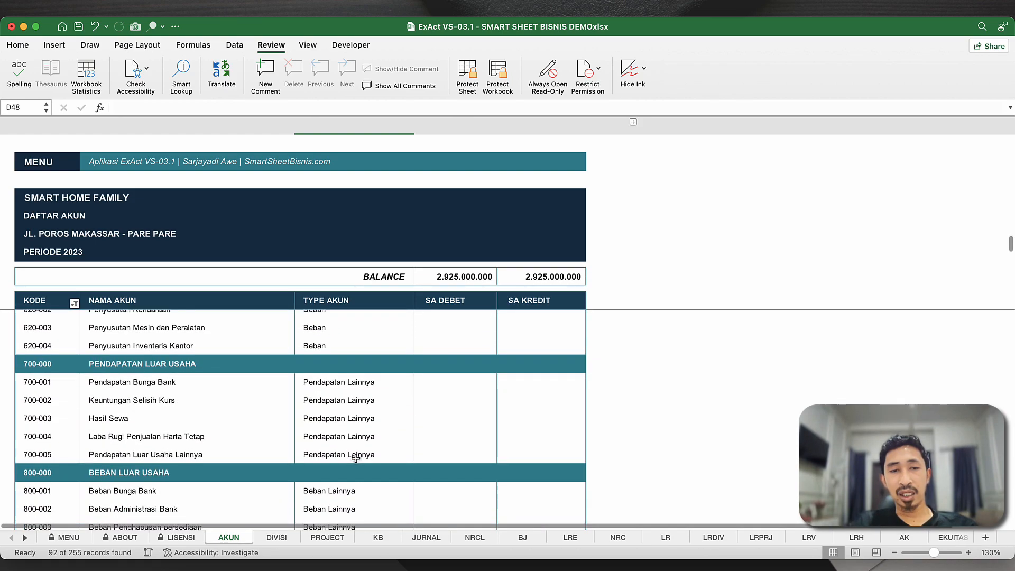
scroll(356, 458, "up", 12)
scroll(356, 458, "up", 15)
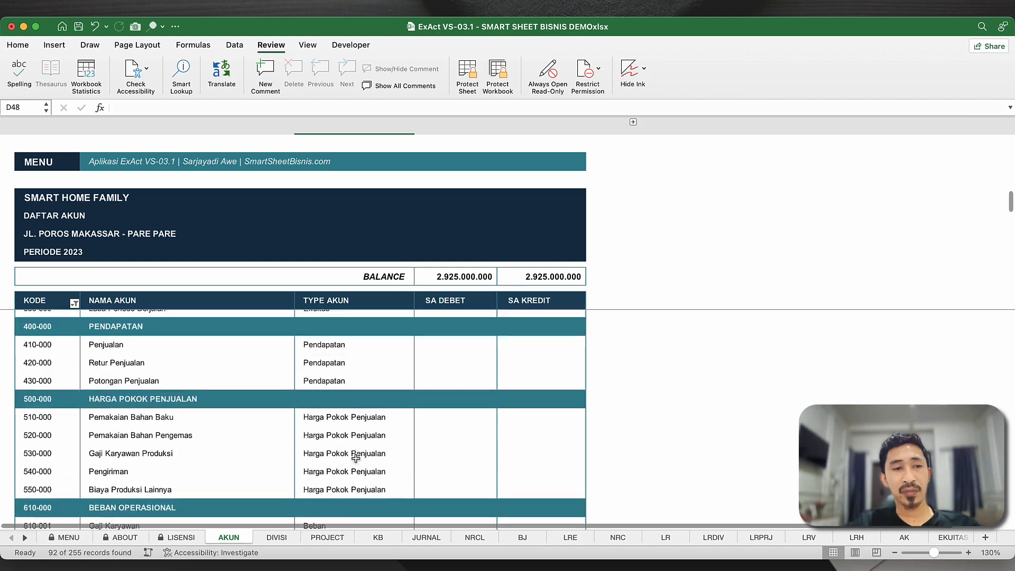
- Zoom the sheet out to 110% and preview the printout of the filtered account list, closing it without printing
left_click(898, 553)
left_click(897, 553)
left_click(469, 403)
scroll(469, 404, "up", 2)
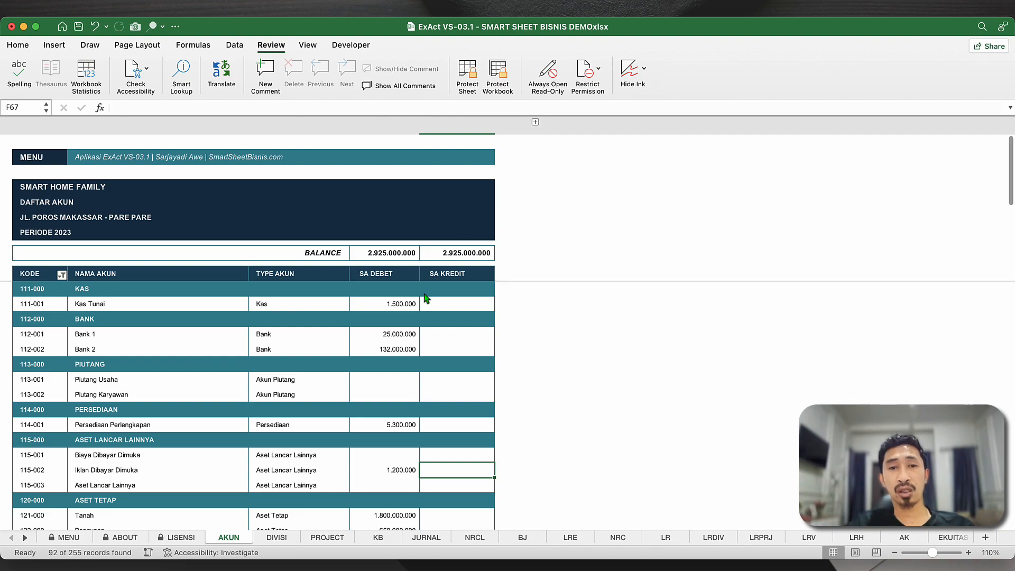
key("super+p")
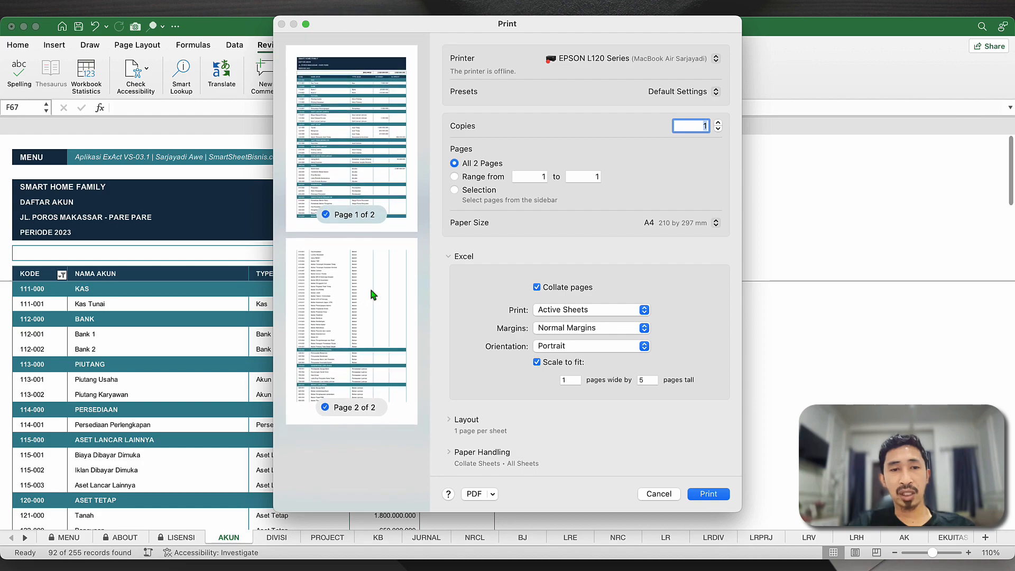
left_click(659, 494)
- Restore the blank rows of the account list by reselecting all values in the KODE filter
left_click(243, 424)
scroll(243, 425, "down", 6)
scroll(242, 424, "down", 8)
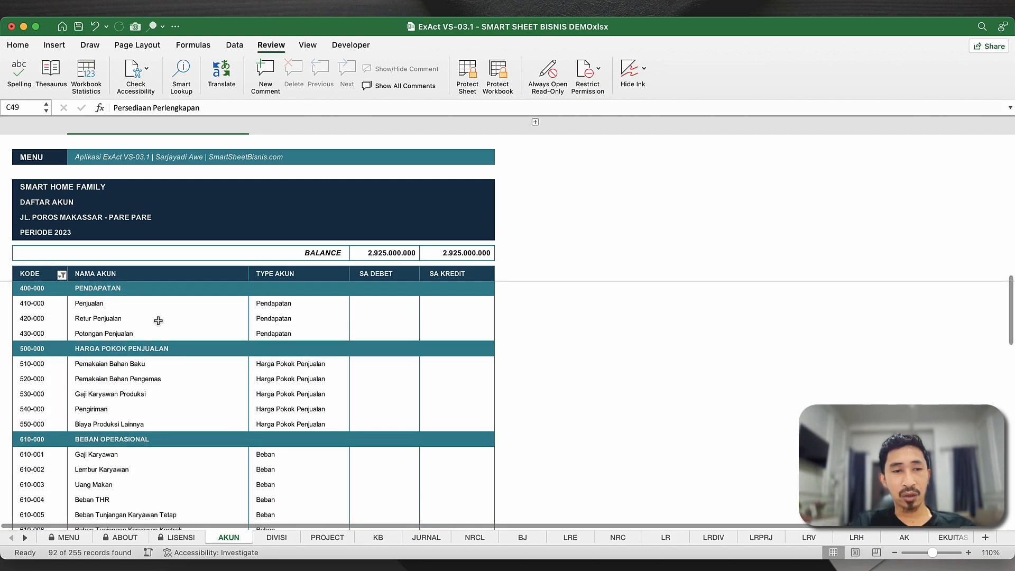
scroll(159, 320, "up", 3)
left_click(62, 275)
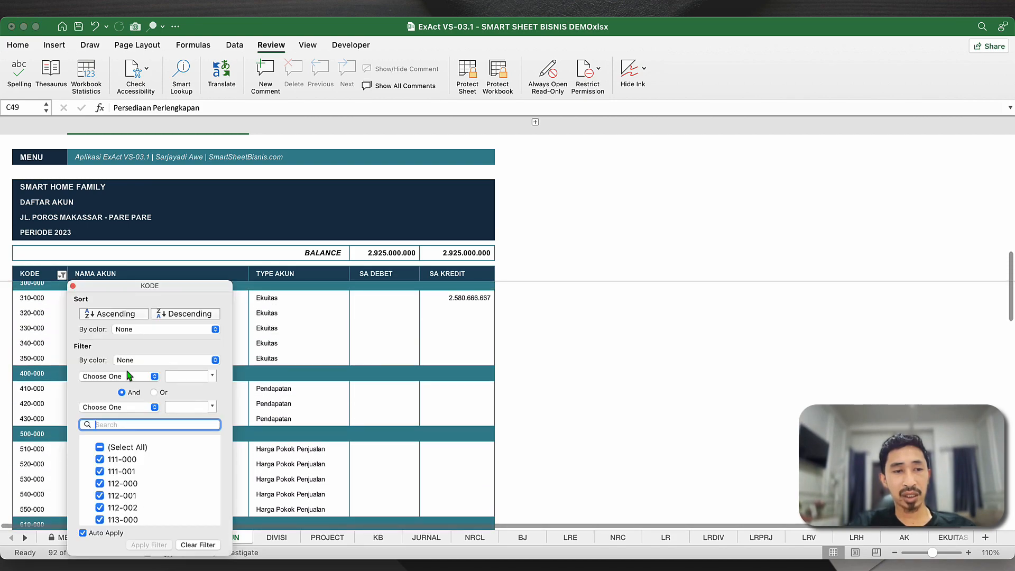
left_click(106, 449)
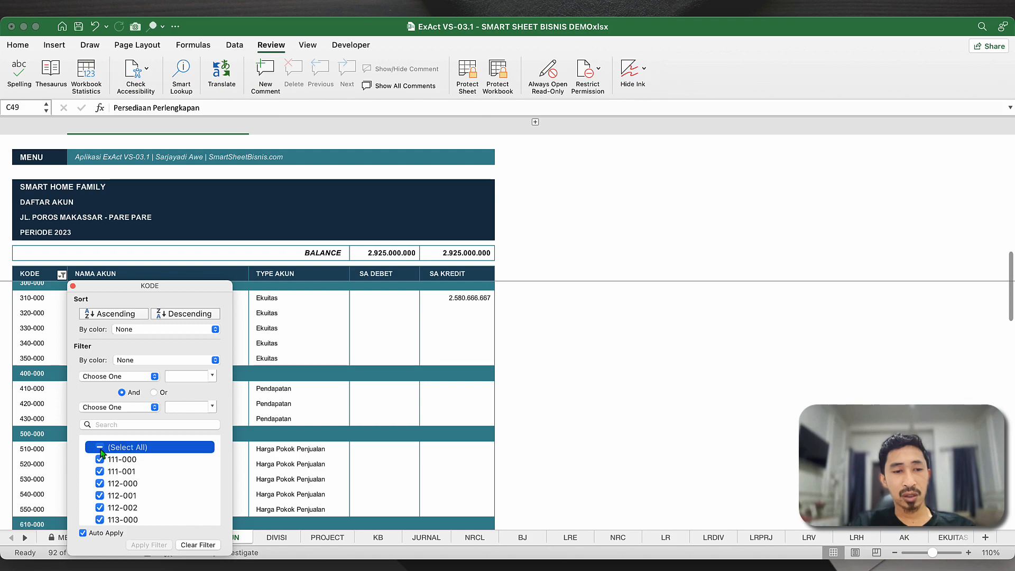
left_click(101, 450)
left_click(281, 465)
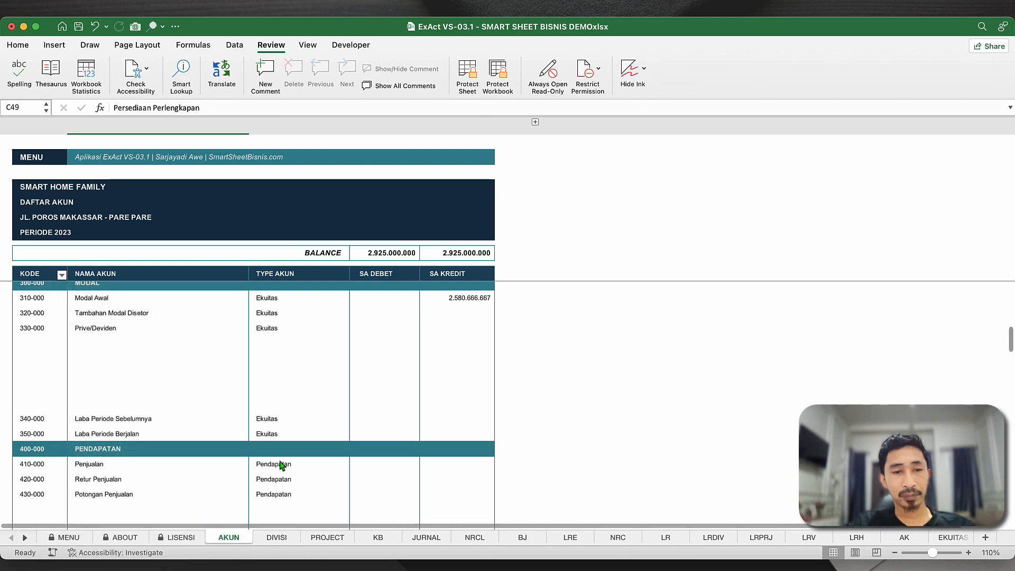
- Switch to the Notion account table and copy the names Pendapatan Kamar, Pendapatan Makanan dan Minuman and Pendapatan Lainnya
scroll(282, 466, "down", 5)
scroll(283, 466, "up", 3)
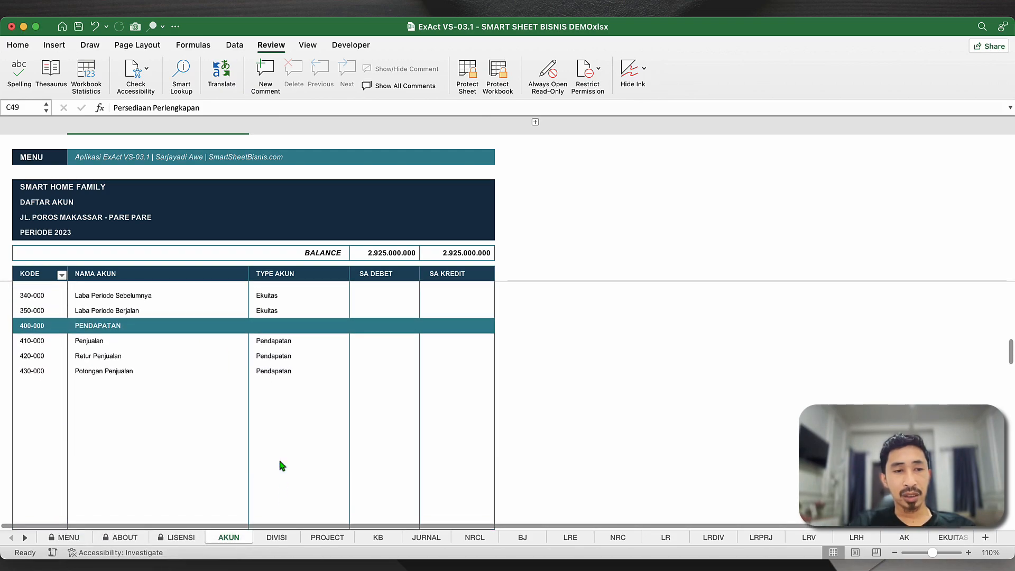
key("ctrl+Right")
scroll(359, 403, "up", 5)
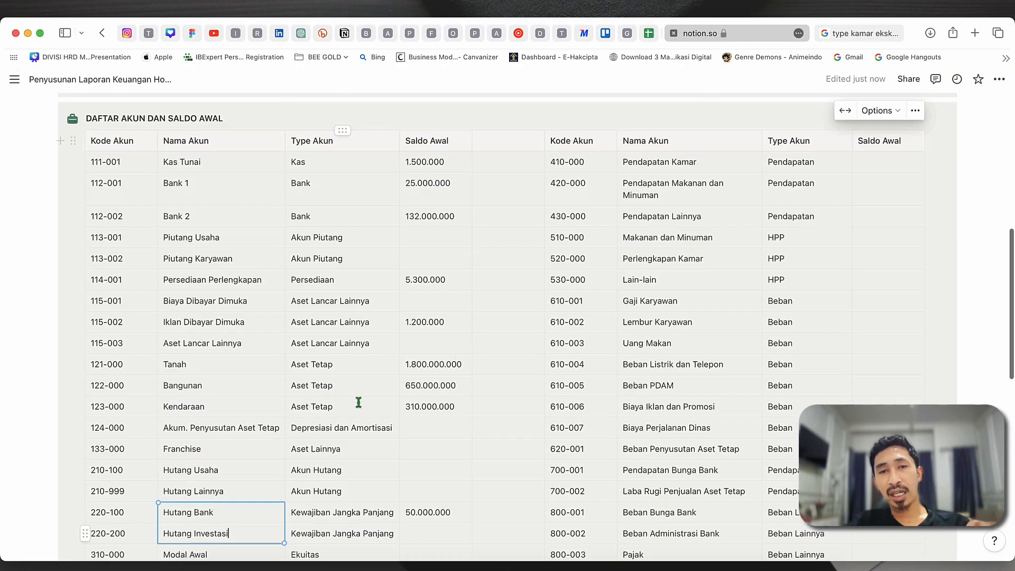
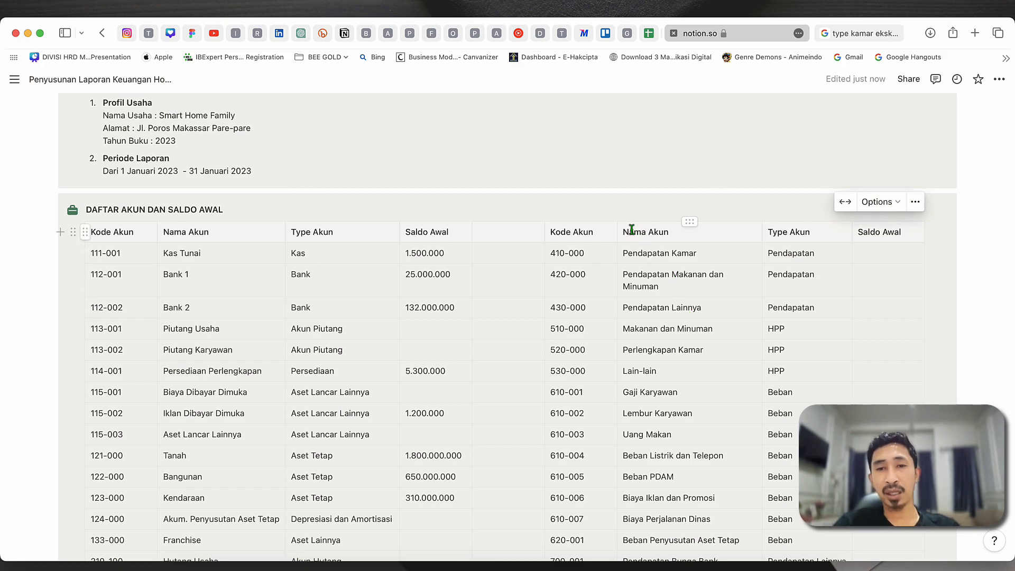
left_click_drag(626, 254, 668, 315)
key("super+c")
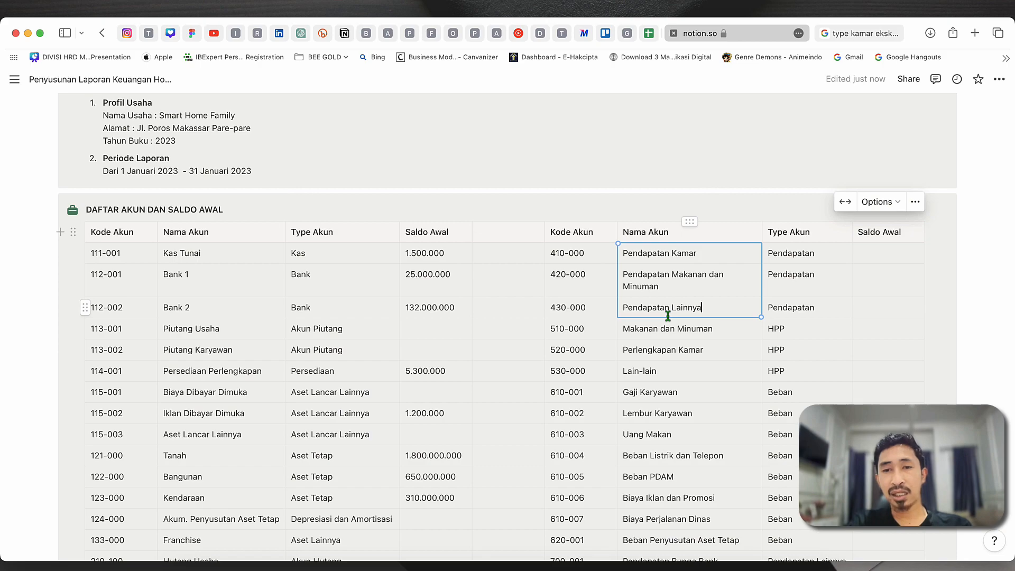
- Return to the workbook and paste the three copied income names over accounts 410-000 to 430-000, matching the destination formatting
key("ctrl+Left")
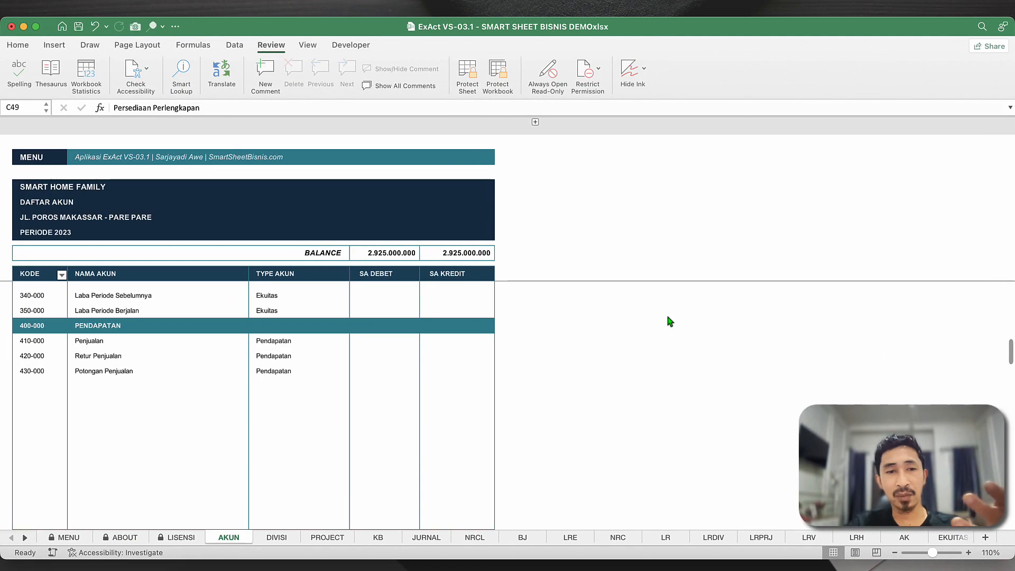
left_click(148, 339)
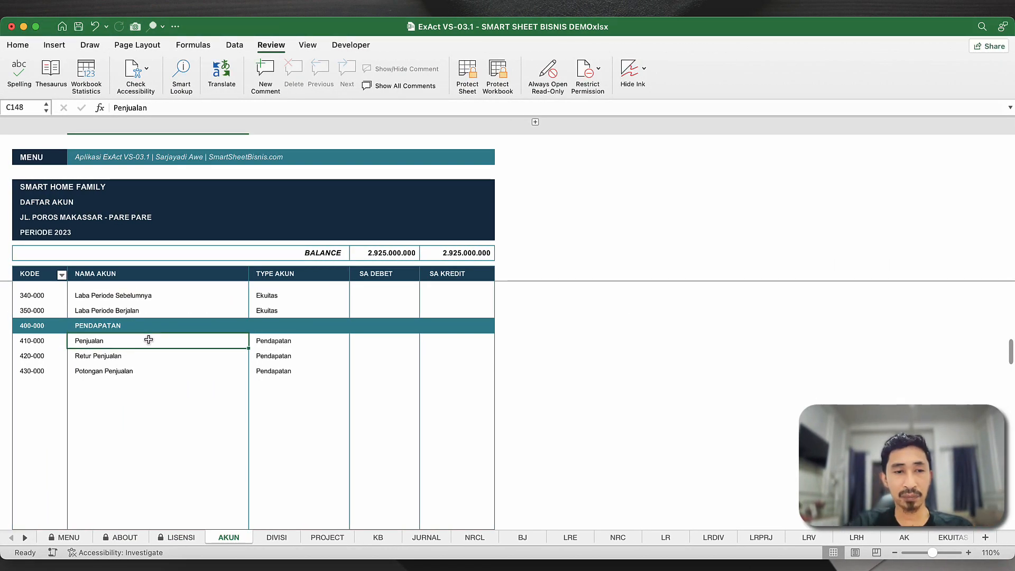
key("super+v")
left_click(261, 389)
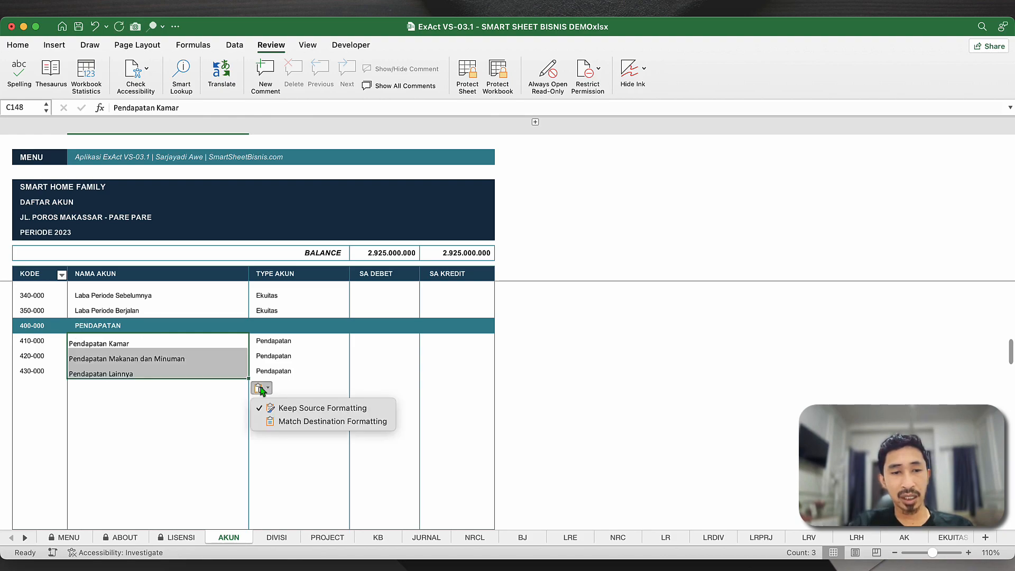
left_click(280, 422)
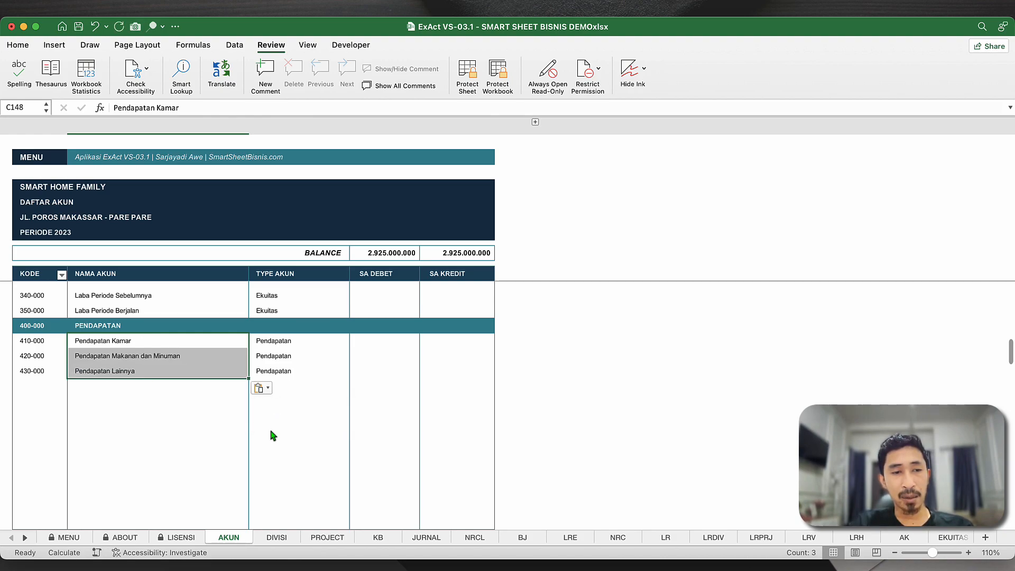
left_click(181, 441)
- Rename the heading of account group 500-000 as HARGA POKOK PENDAPATAN and select the first account name below it
scroll(182, 441, "down", 3)
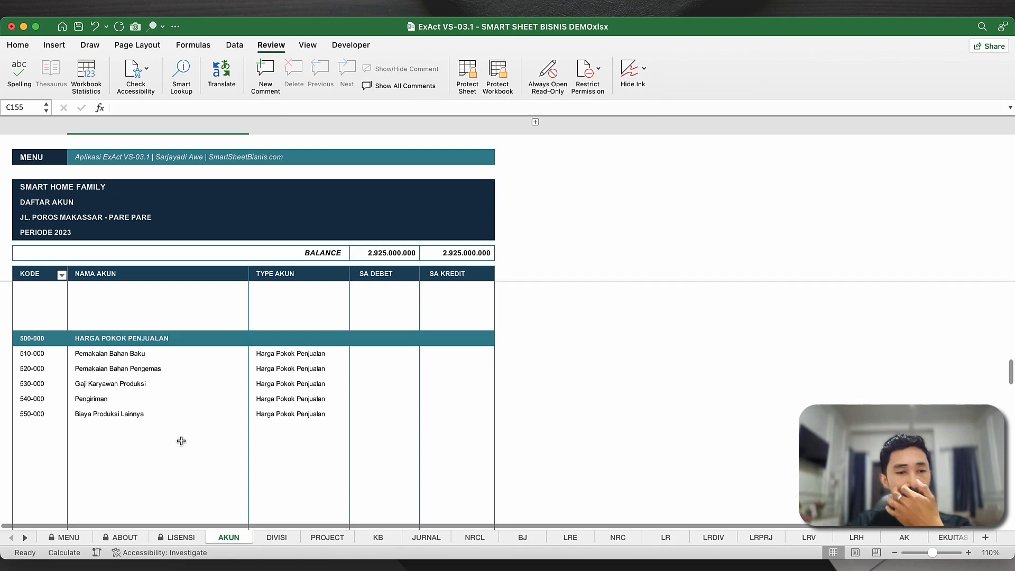
left_click(133, 340)
double_click(133, 339)
double_click(151, 338)
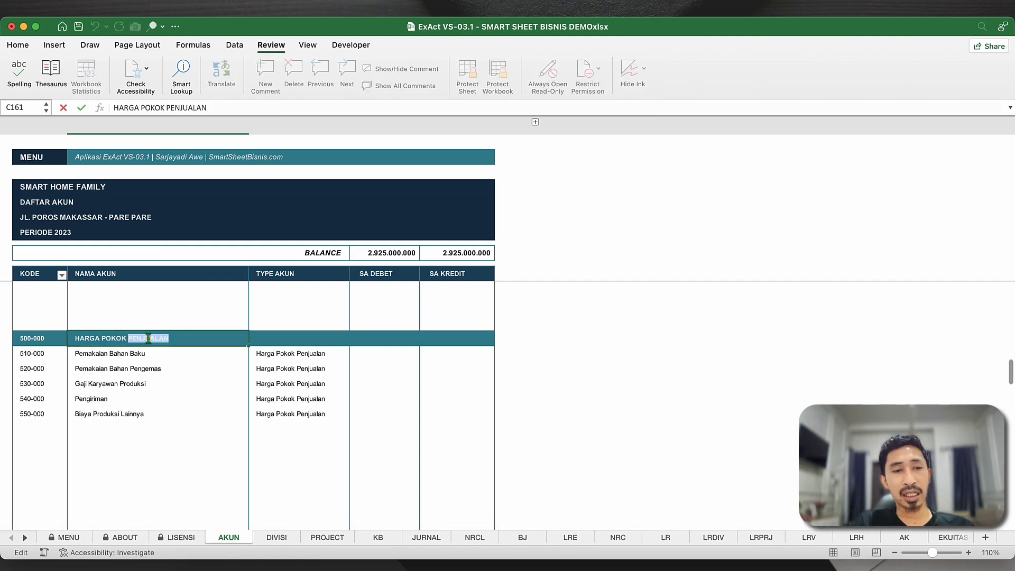
type("PAT")
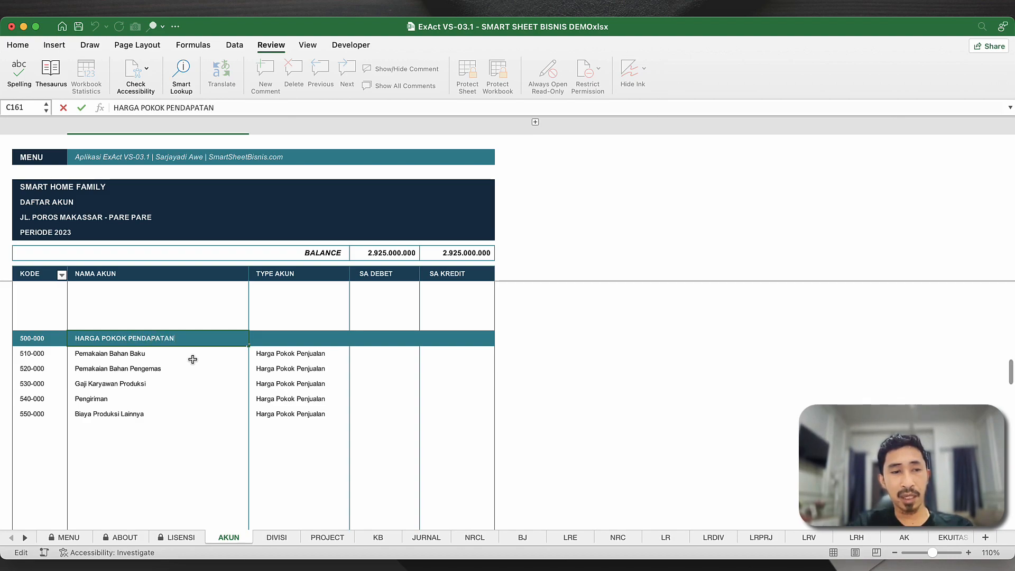
left_click(192, 360)
left_click(193, 339)
left_click(200, 363)
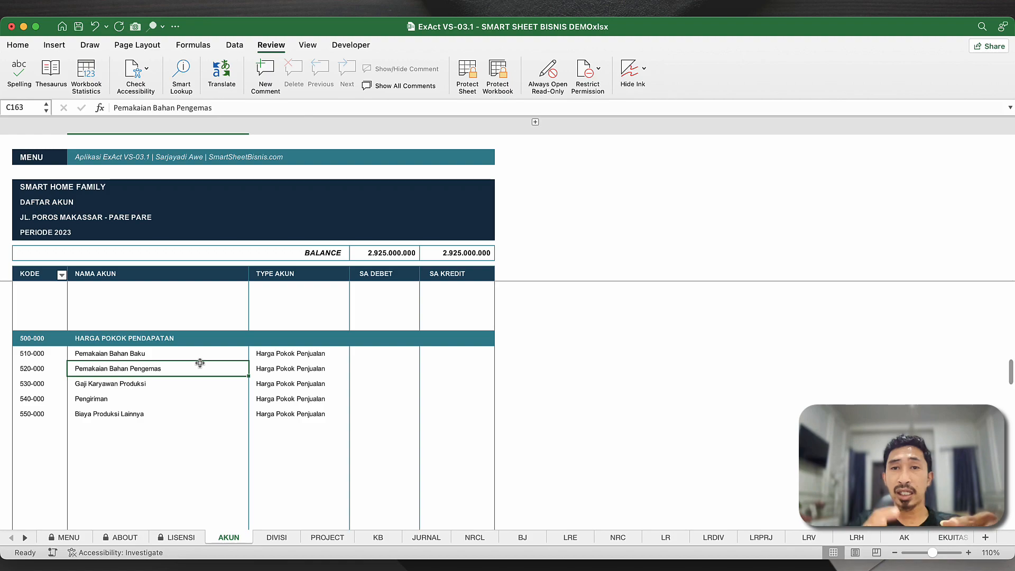
left_click(158, 353)
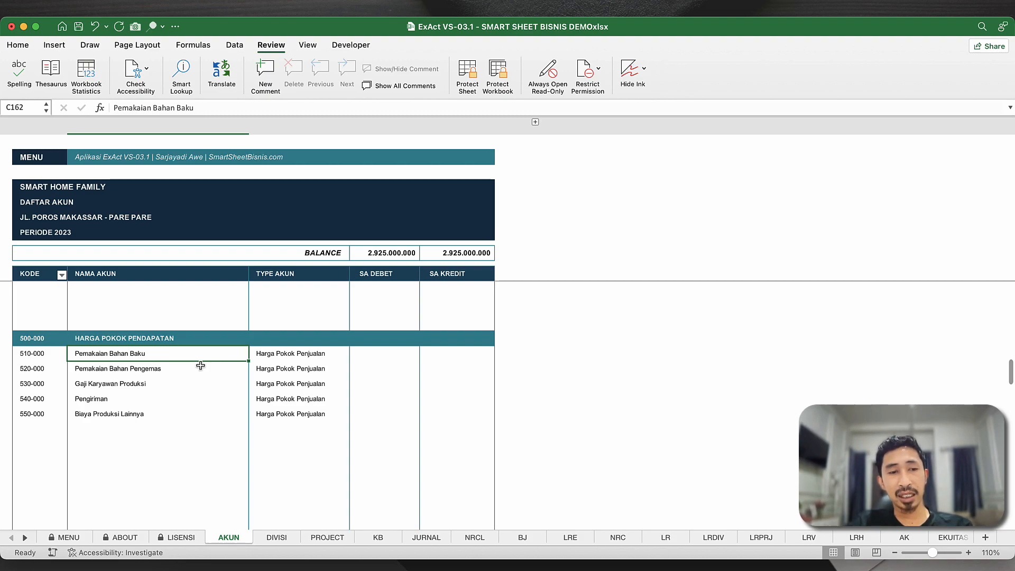
- Switch to the Notion account table and copy the names Makanan dan Minuman, Perlengkapan Kamar and Lain-lain
key("ctrl+Right")
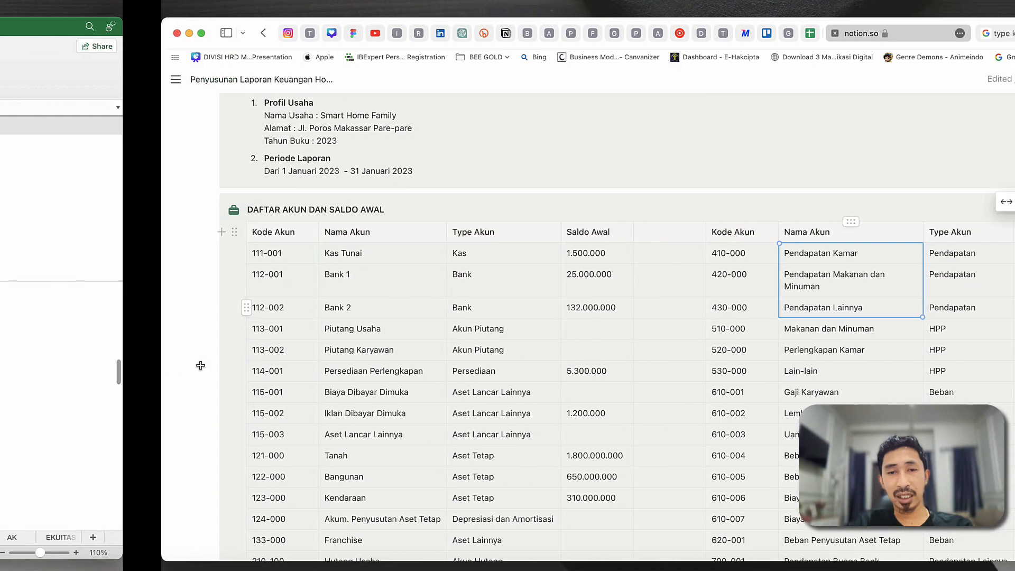
left_click(643, 329)
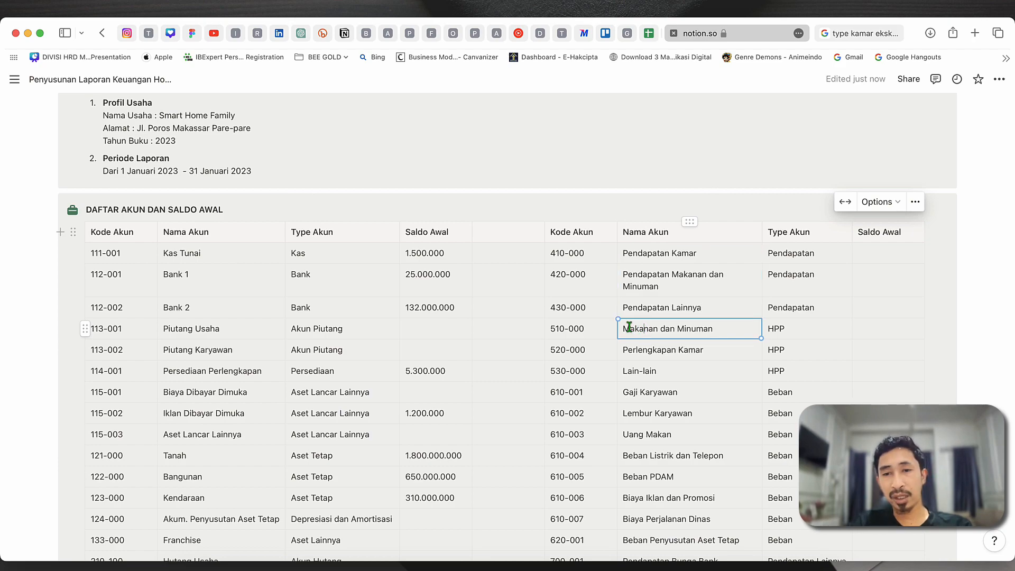
left_click(649, 371)
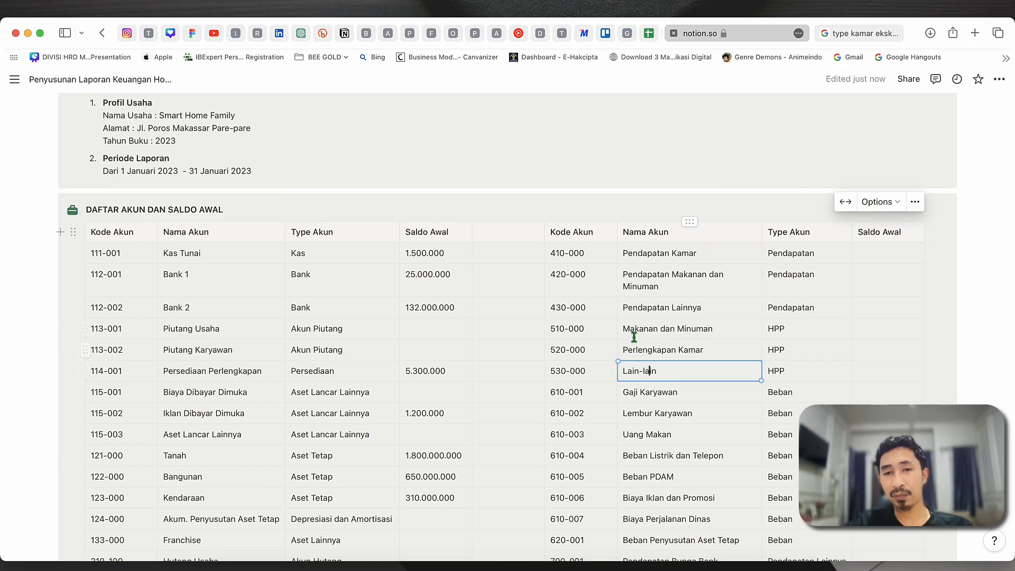
left_click_drag(623, 329, 664, 371)
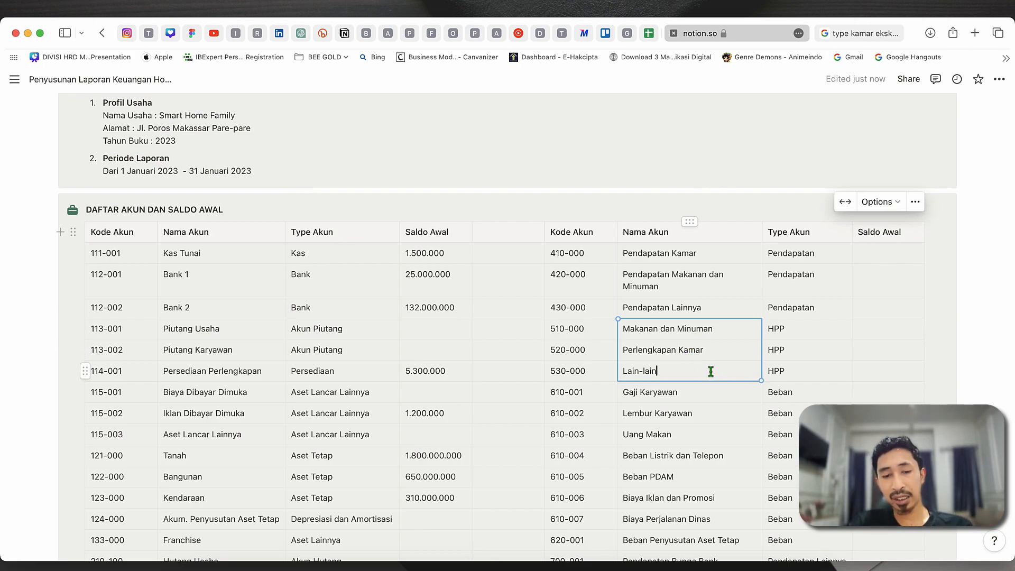
- Return to the workbook and paste the three copied cost names over accounts 510-000 to 530-000, matching the destination formatting
key("ctrl+Left")
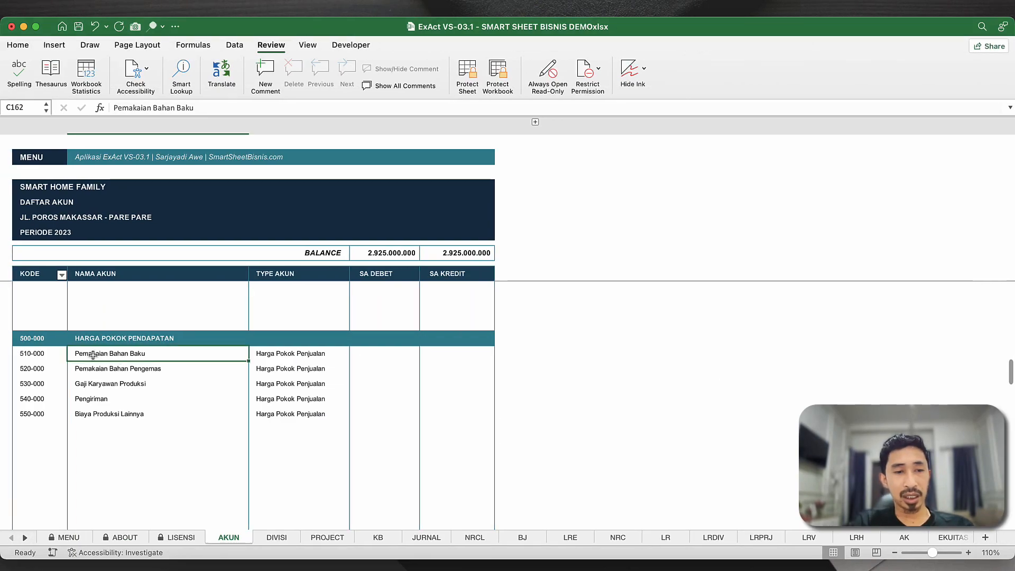
type("Makanan dan Minuman Perlengkapan Kamar Lain-lain")
left_click(261, 401)
left_click(296, 434)
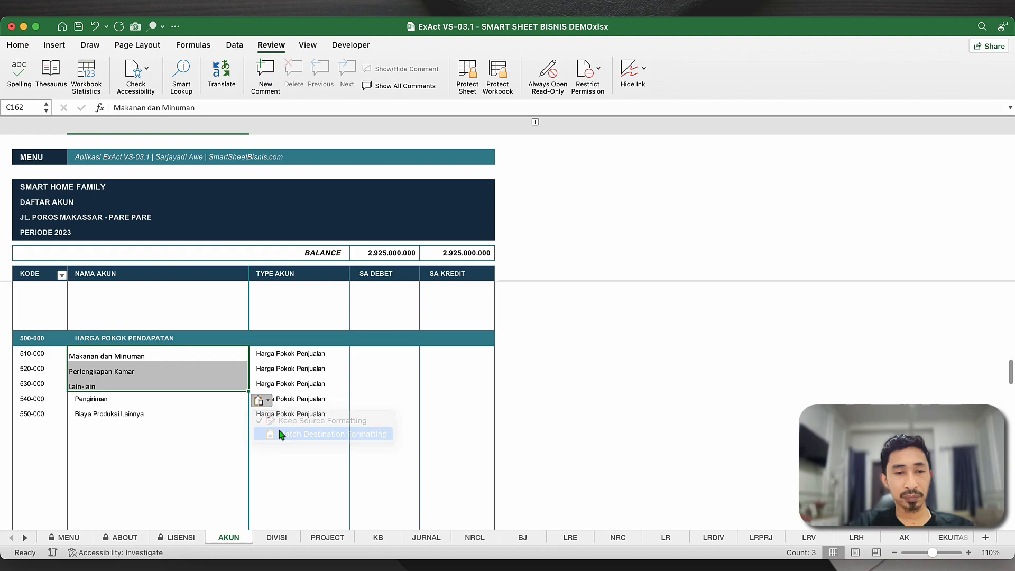
- Clear the code, name and type of accounts 540-000 and 550-000
left_click(36, 404)
key("shift+Right")
key("shift+Right")
key("shift+Down")
key("Delete")
left_click(102, 419)
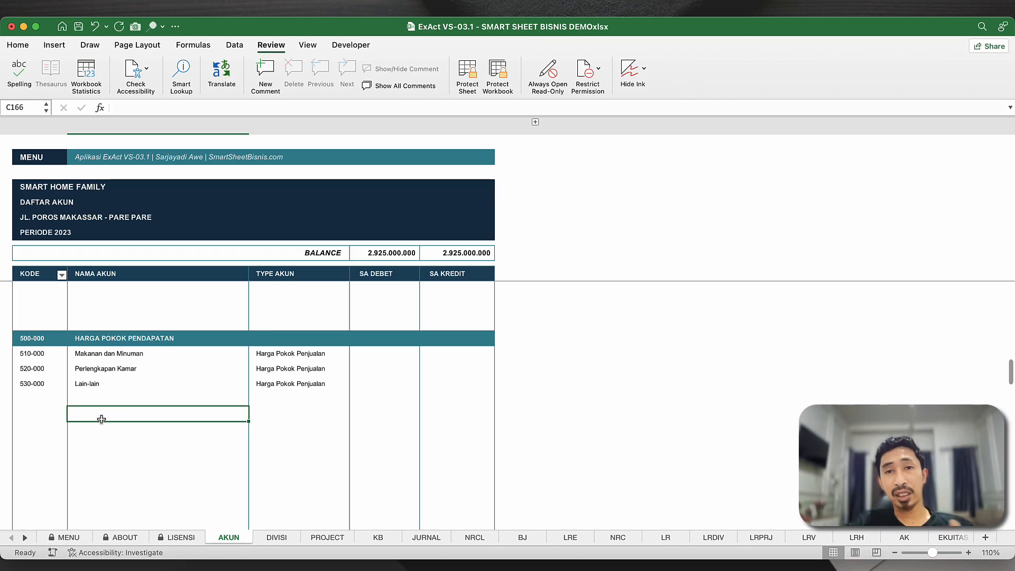
- Switch to the Notion account table and copy the expense names of 610-001 to 610-007, from Gaji Karyawan to Biaya Perjalanan Dinas
key("ctrl+Right")
scroll(489, 445, "down", 5)
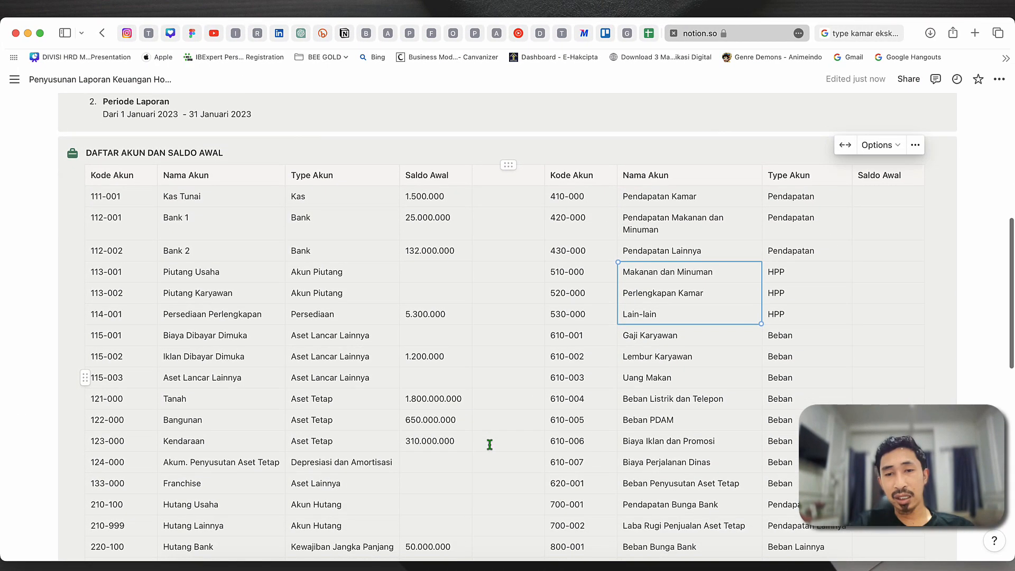
left_click_drag(624, 228, 735, 353)
key("super+c")
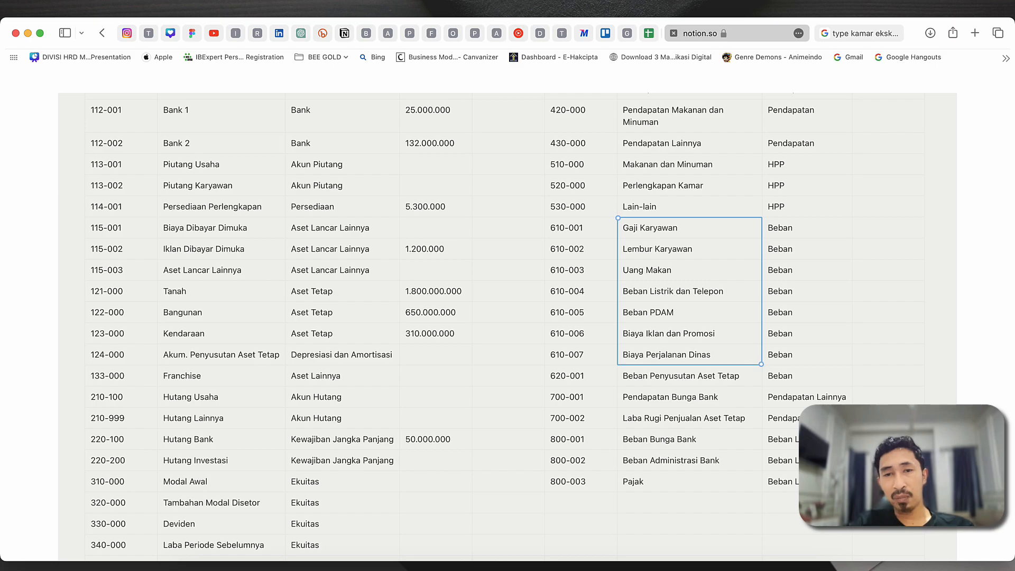
- Return to the workbook and paste the seven copied expense names over accounts 610-001 to 610-007, matching the destination formatting
key("ctrl+Left")
scroll(123, 365, "down", 5)
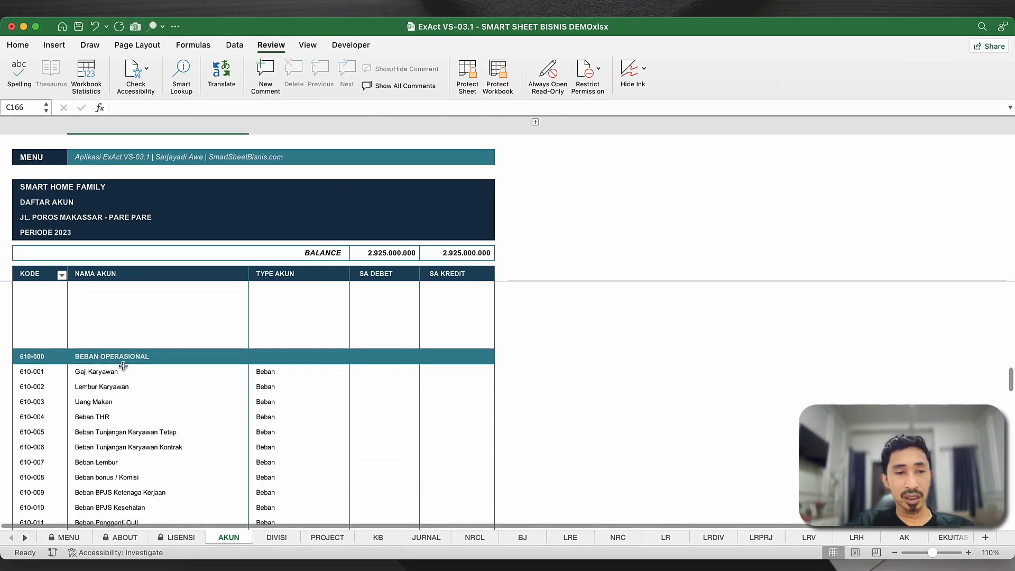
scroll(122, 364, "down", 2)
left_click(87, 341)
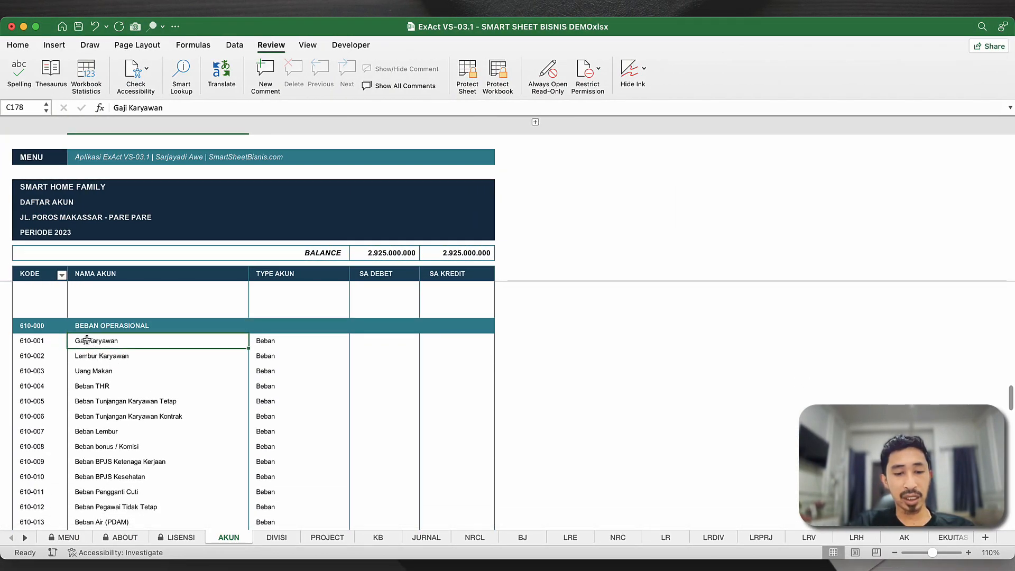
key("super+v")
left_click(260, 448)
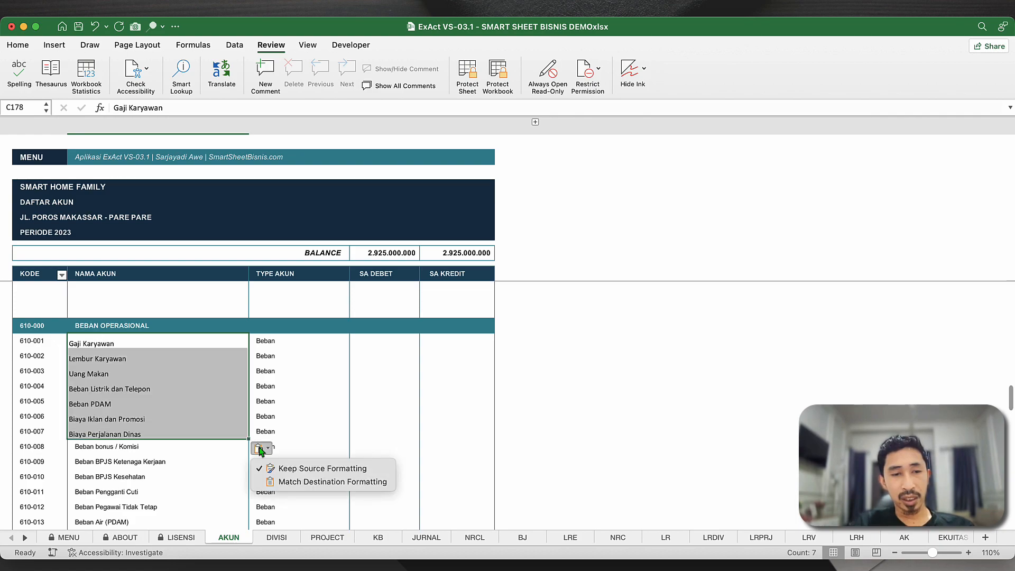
left_click(282, 481)
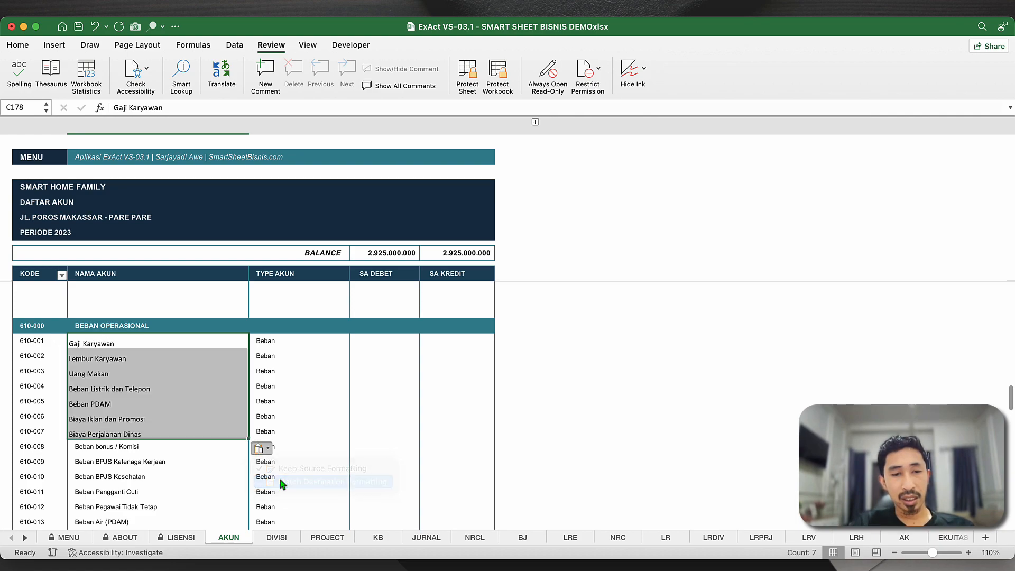
- Clear the codes, names and types of the surplus operating expense accounts 610-008 to 610-031
left_click(115, 448)
scroll(127, 466, "down", 10)
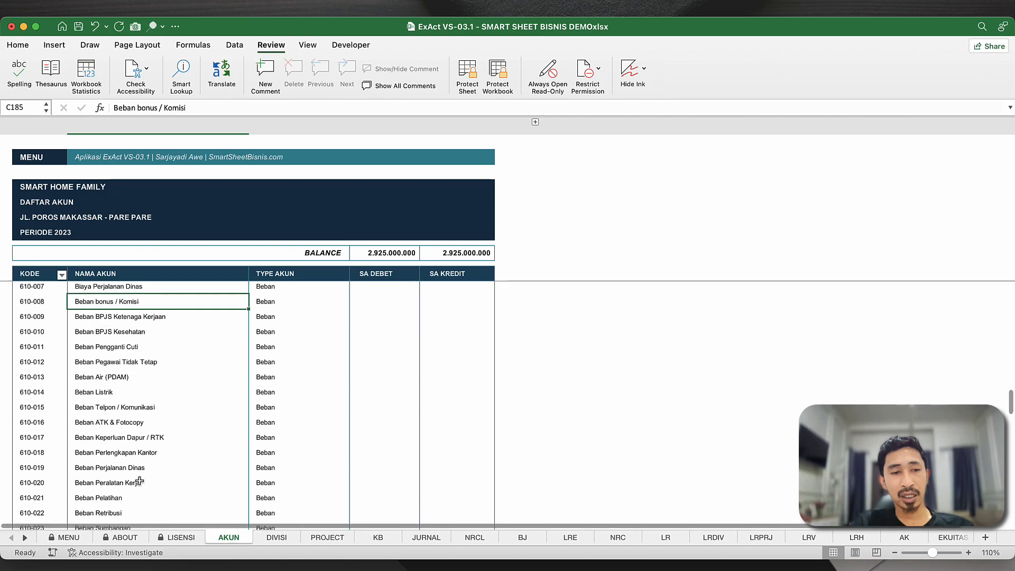
left_click(144, 388, "shift")
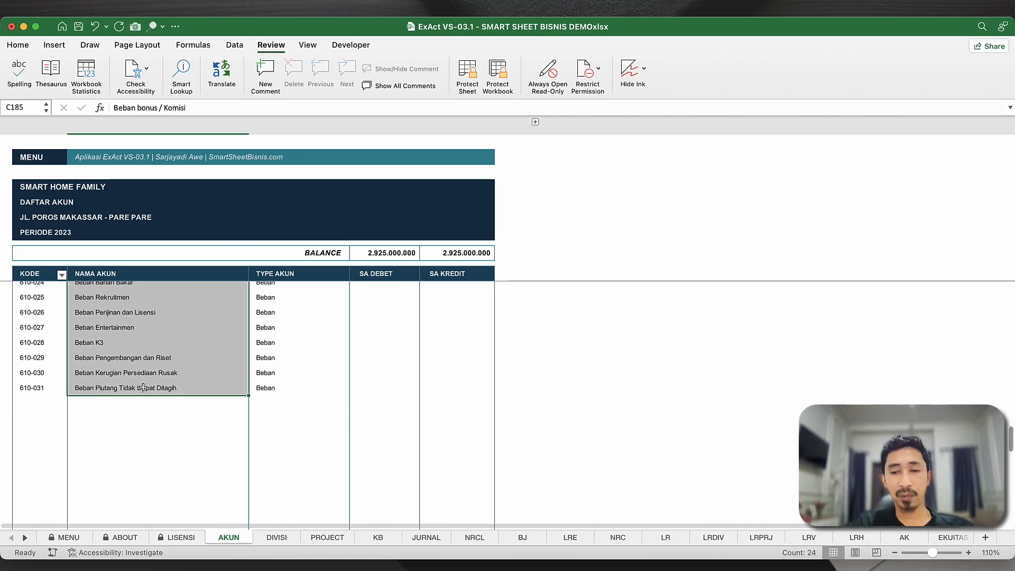
key("shift+Right")
key("Delete")
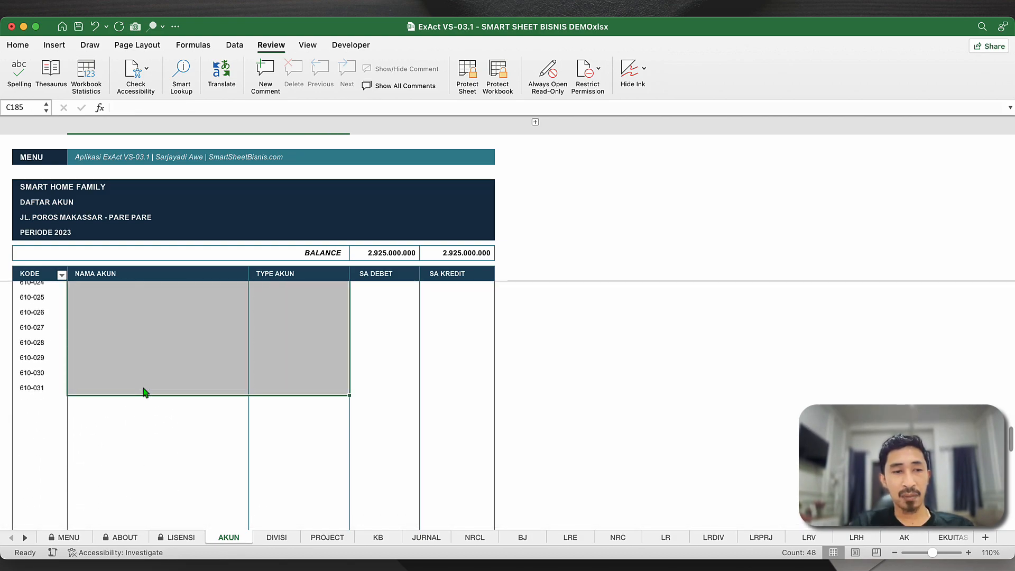
key("shift+Left")
key("shift+Left")
key("Delete")
left_click(186, 363)
scroll(186, 362, "up", 10)
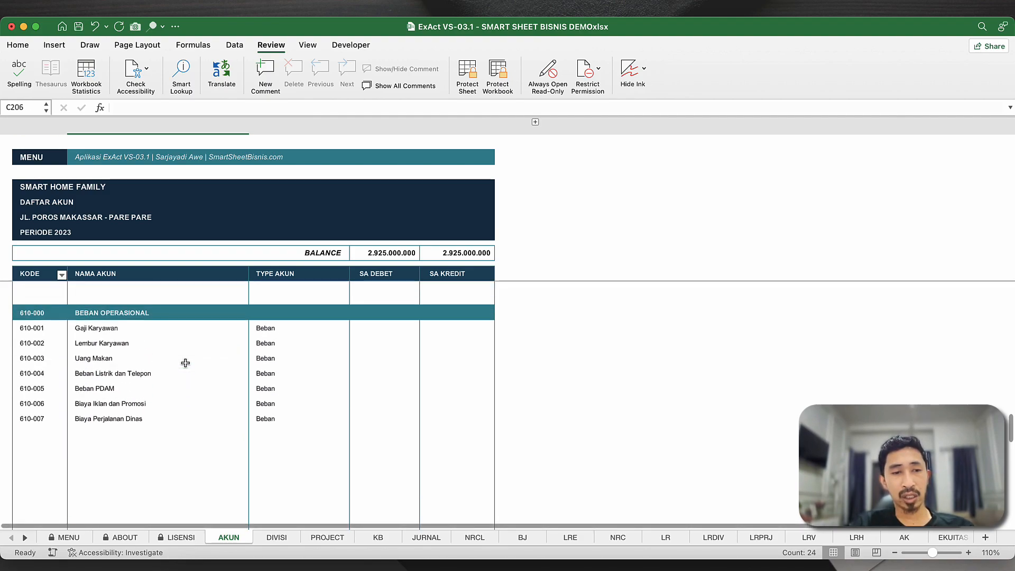
- Compare the depreciation accounts under BEBAN NON OPERASIONAL with the depreciation account in the Notion table
scroll(186, 363, "down", 5)
scroll(180, 383, "down", 5)
key("super+Tab")
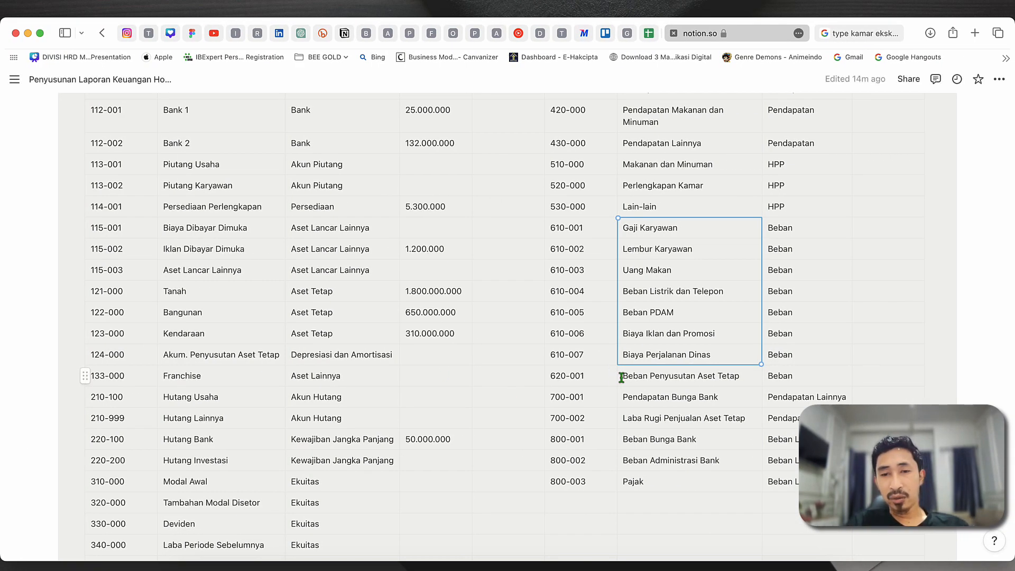
key("super+Tab")
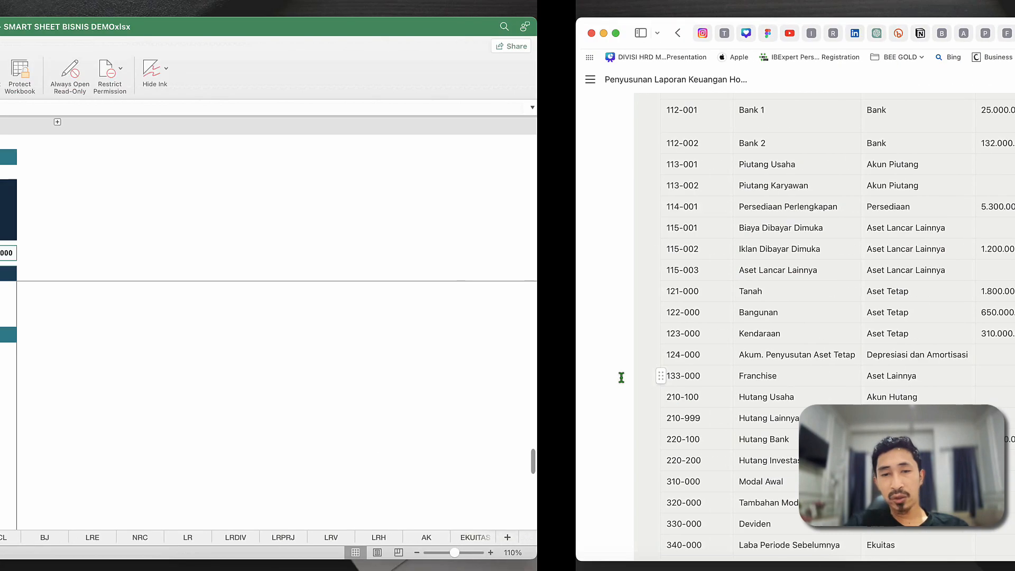
left_click(145, 351)
left_click(141, 368)
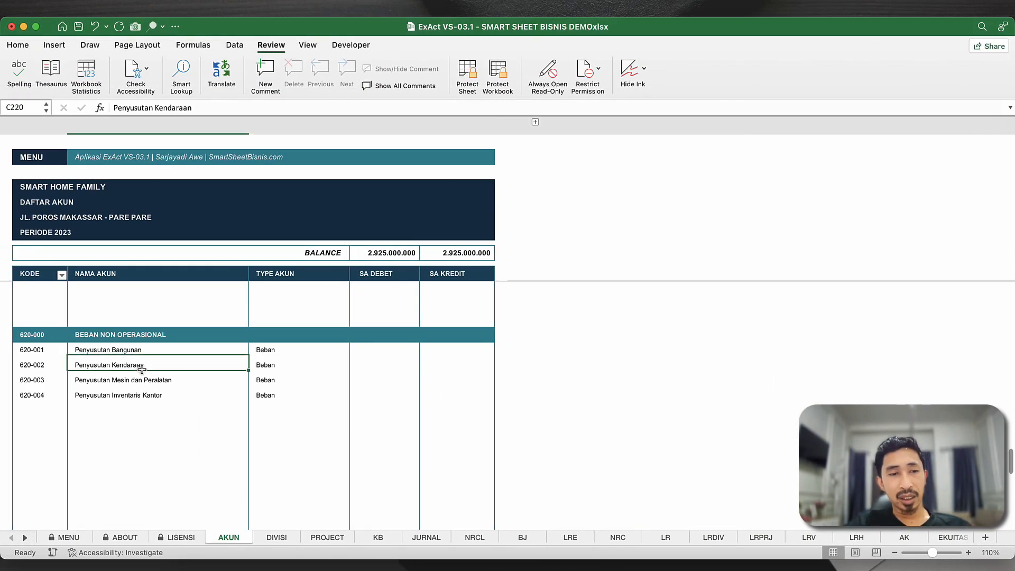
left_click(133, 346)
left_click(127, 332)
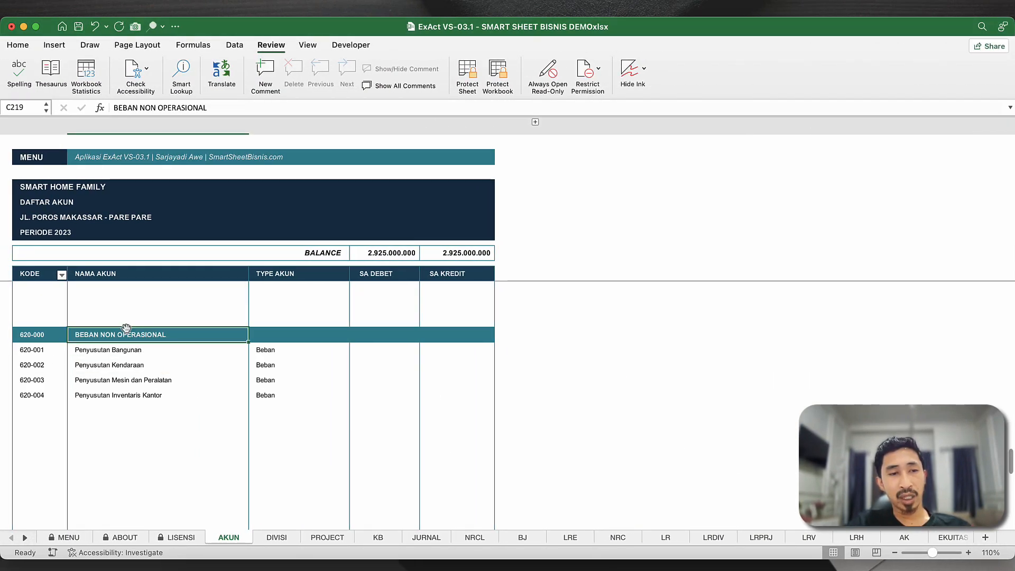
left_click(129, 353)
left_click(161, 369)
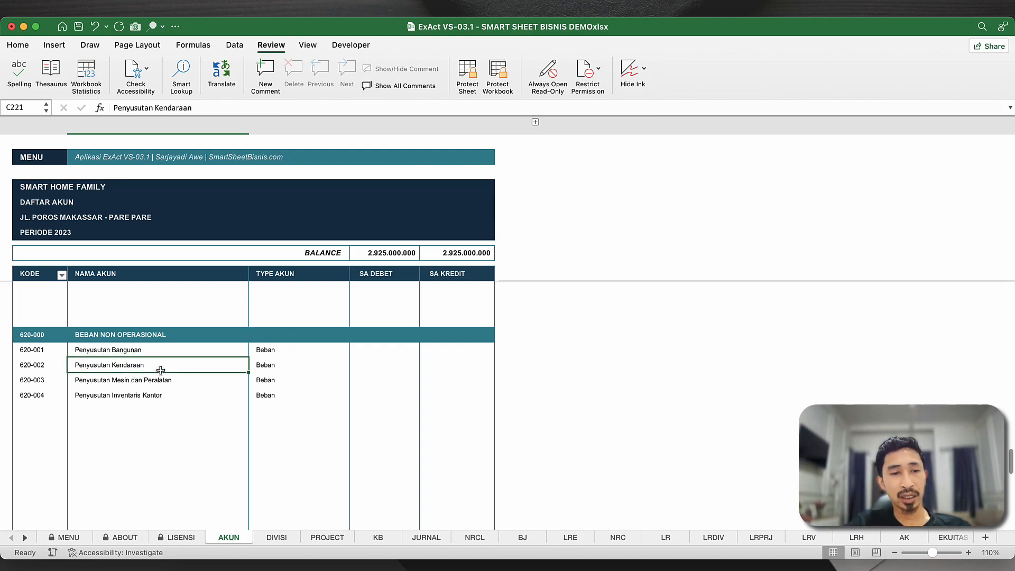
left_click(132, 385)
- Clear the code, name and type of depreciation accounts 620-003 and 620-004
left_click_drag(31, 383, 251, 401)
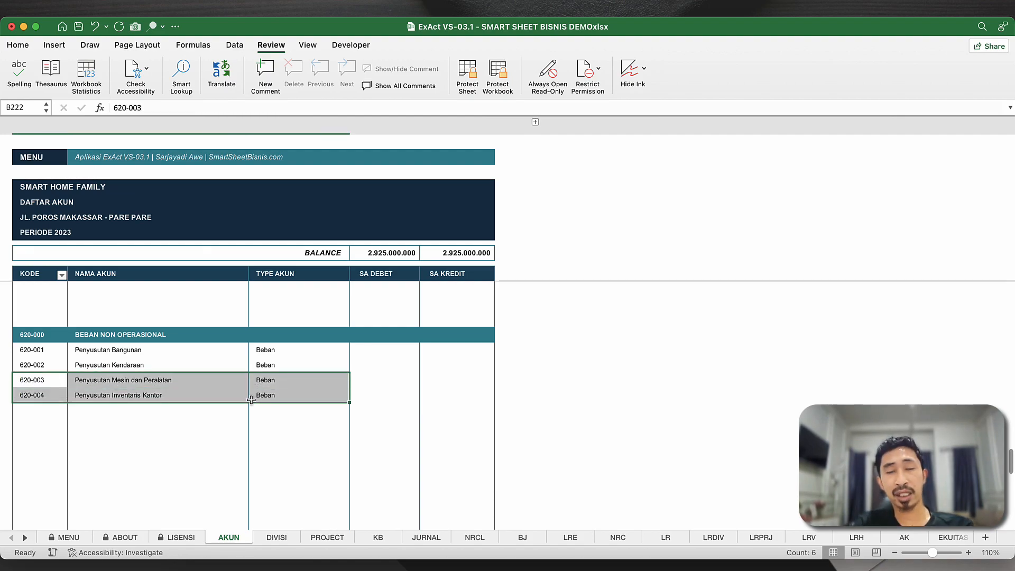
key("Delete")
left_click(267, 425)
- Check the 700 accounts in Notion, then copy the name Laba Rugi Penjualan Harta Tetap over account 700-002 in the workbook
scroll(267, 426, "down", 5)
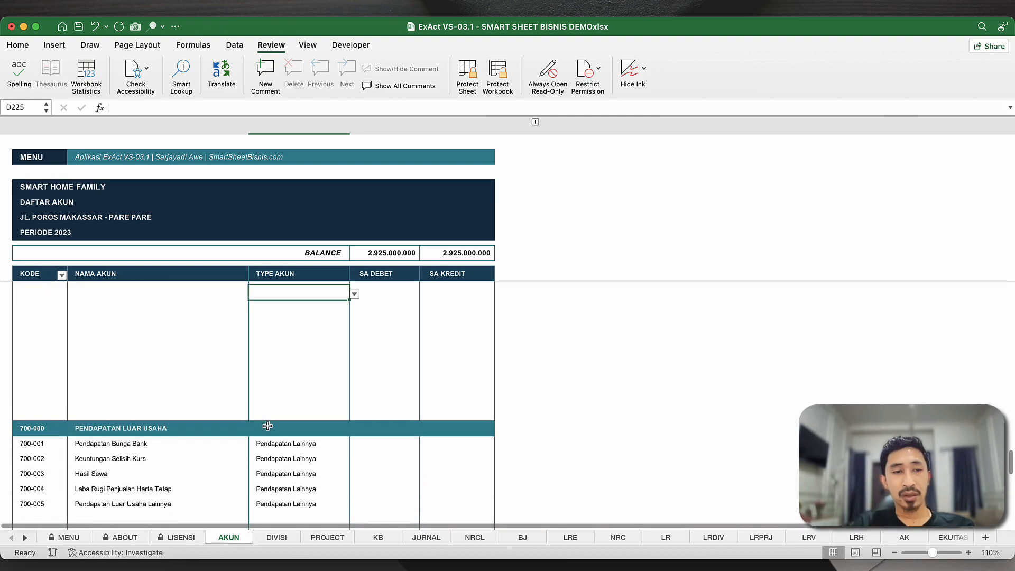
key("ctrl+Right")
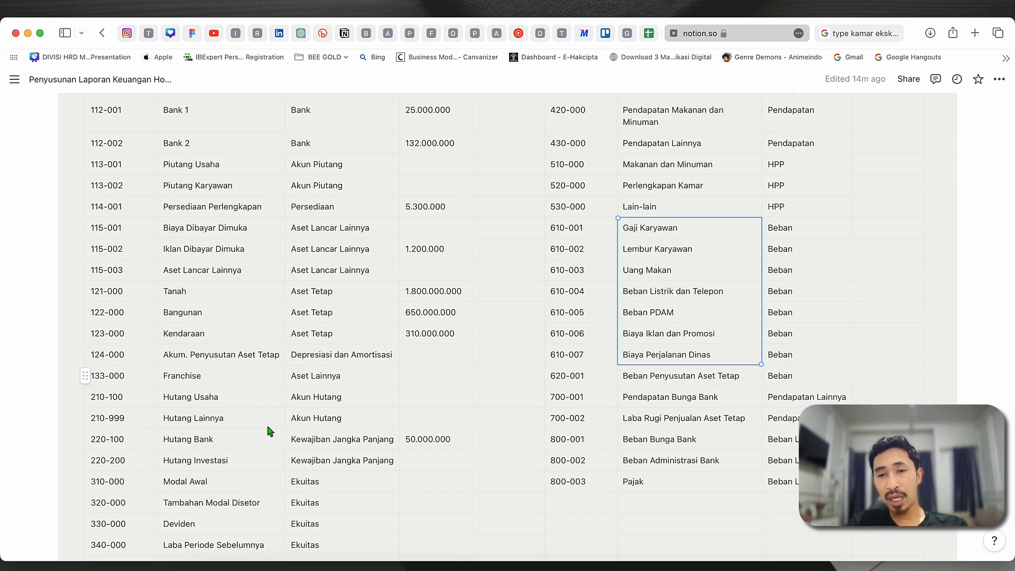
key("ctrl+Left")
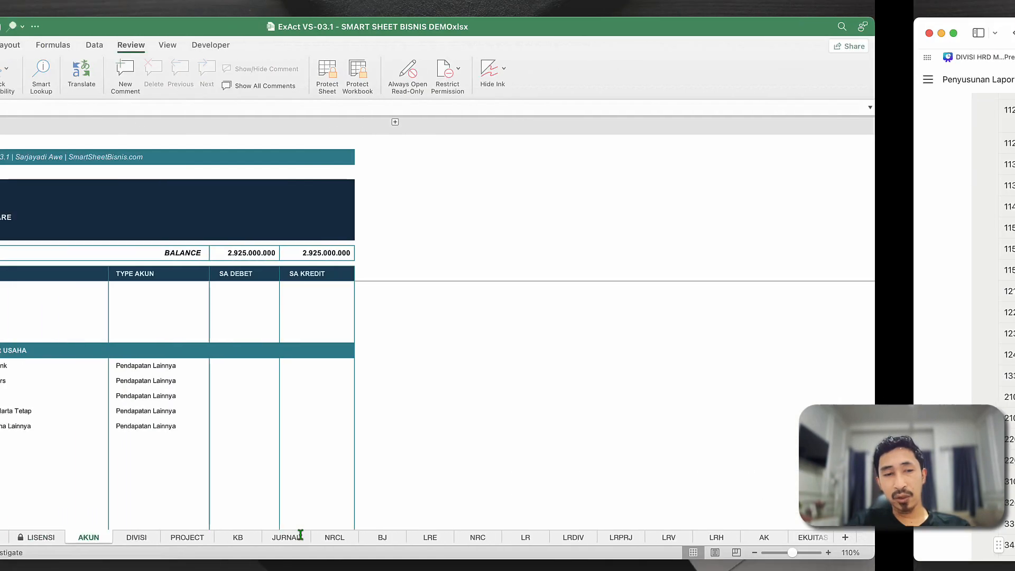
left_click(134, 414)
key("super+c")
key("Up")
key("Up")
key("super+v")
- Clear the code, name and type of accounts 700-003 to 700-005
left_click_drag(30, 395, 278, 423)
key("Delete")
left_click(164, 441)
- Check the 800 accounts in Notion and rename account 800-003 in the workbook as Pajak
scroll(164, 442, "down", 5)
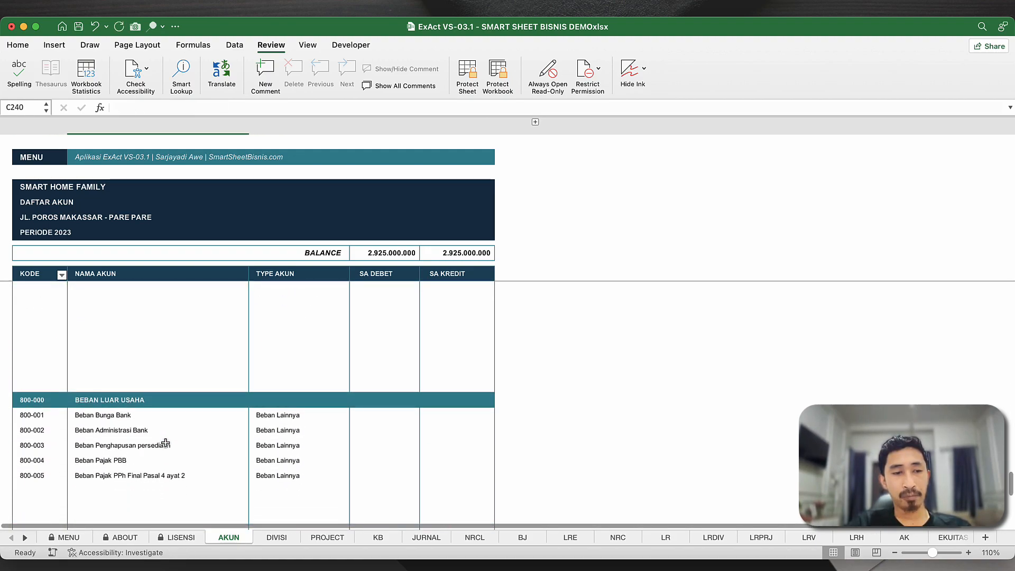
key("ctrl+Right")
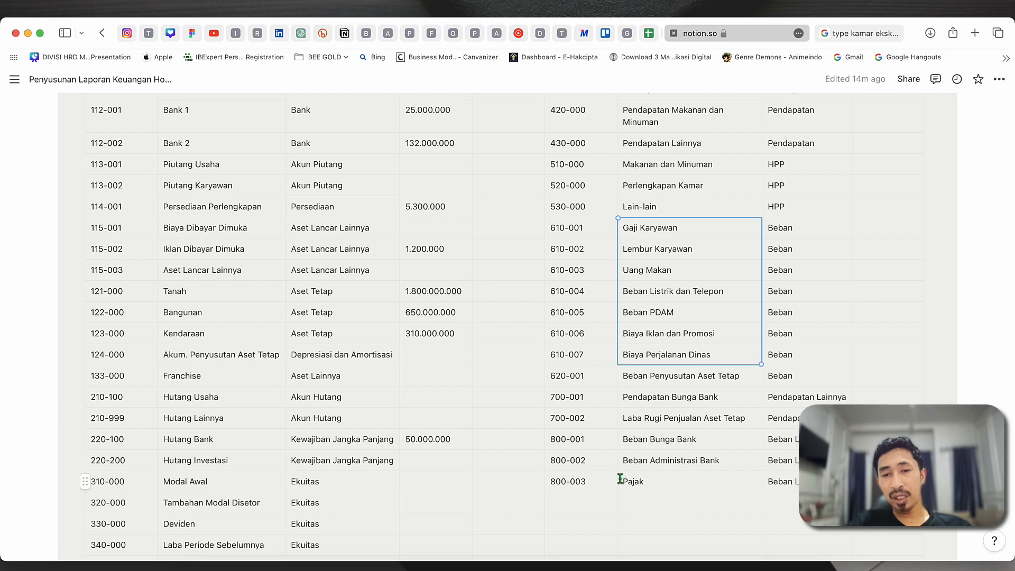
key("ctrl+Left")
left_click(153, 444)
type("Pajak")
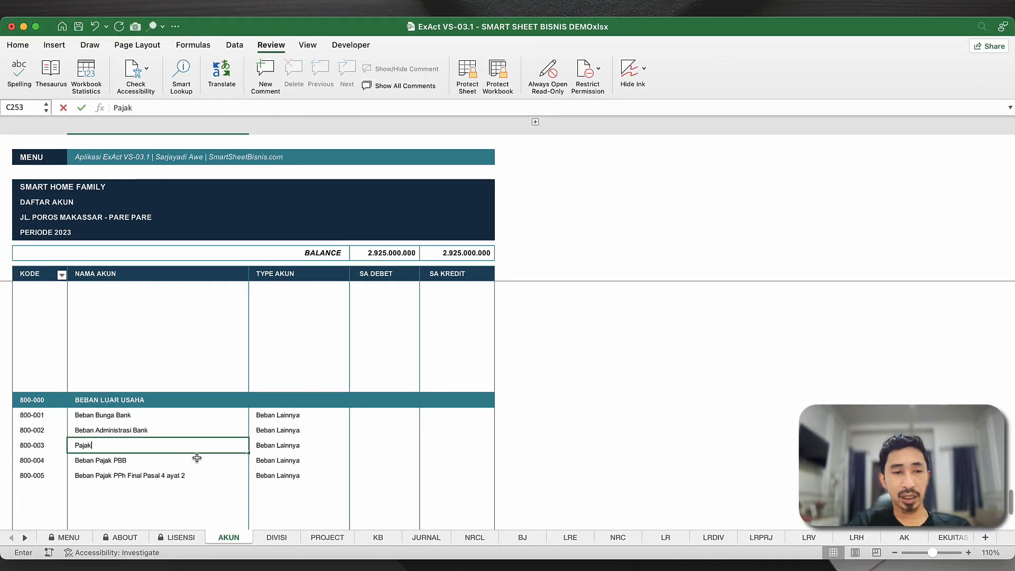
key("Return")
- Clear the code, name and type of tax accounts 800-004 and 800-005
key("Left")
key("shift+Right")
key("shift+Right")
key("shift+Down")
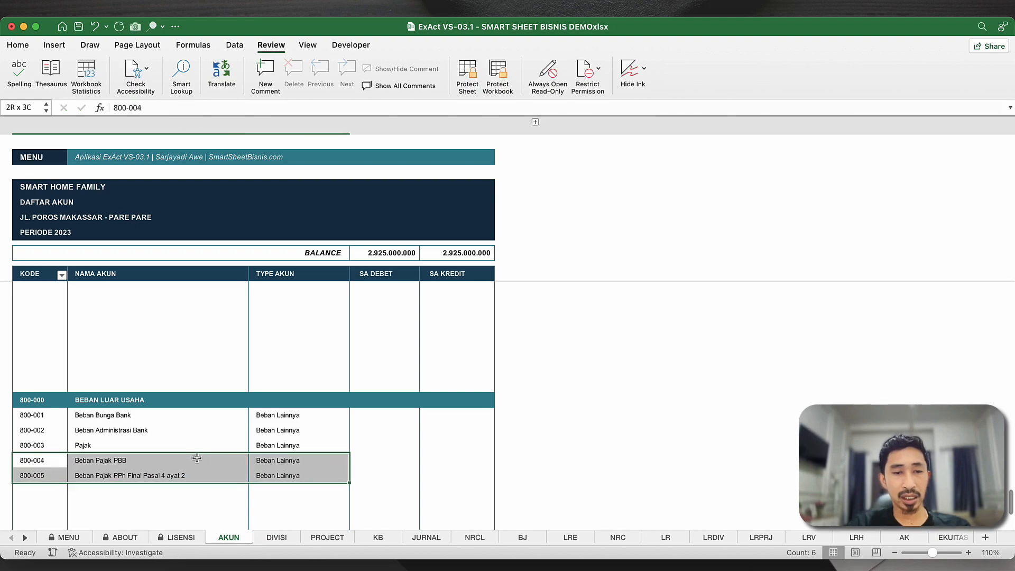
key("Delete")
- Filter the account list by its KODE column to hide the blank rows
scroll(267, 332, "up", 10)
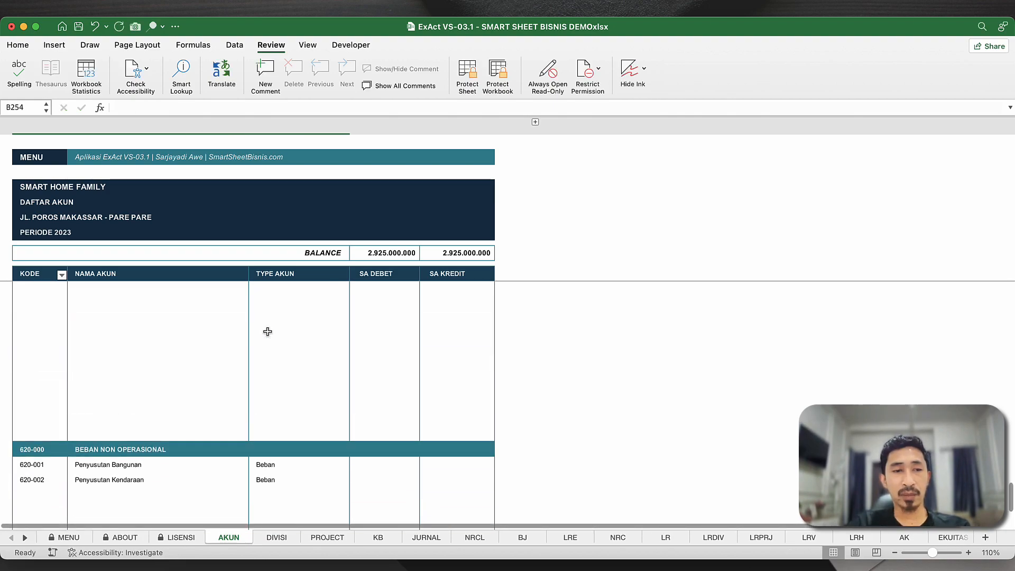
scroll(267, 331, "up", 3)
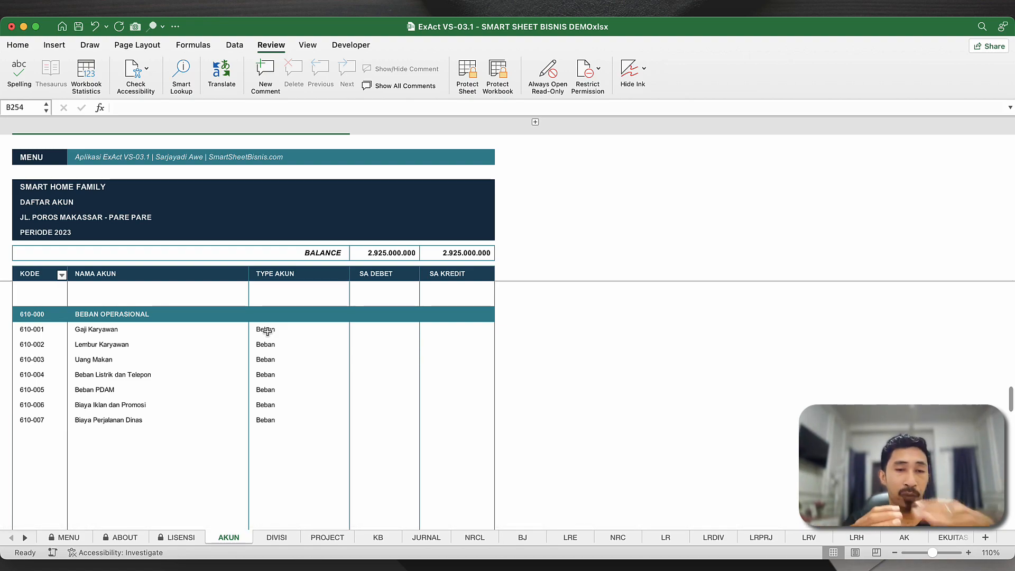
scroll(267, 331, "up", 15)
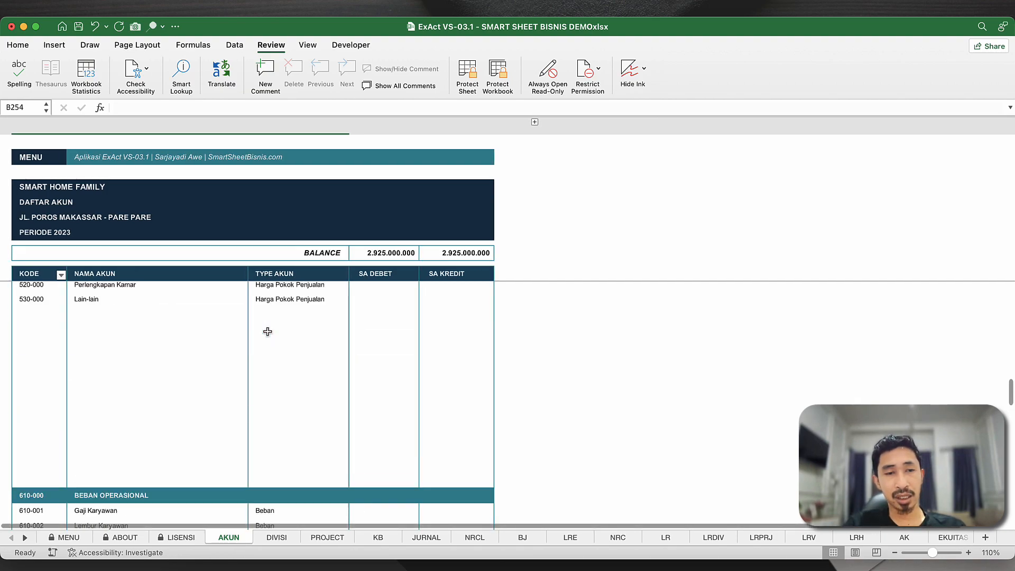
scroll(267, 331, "up", 10)
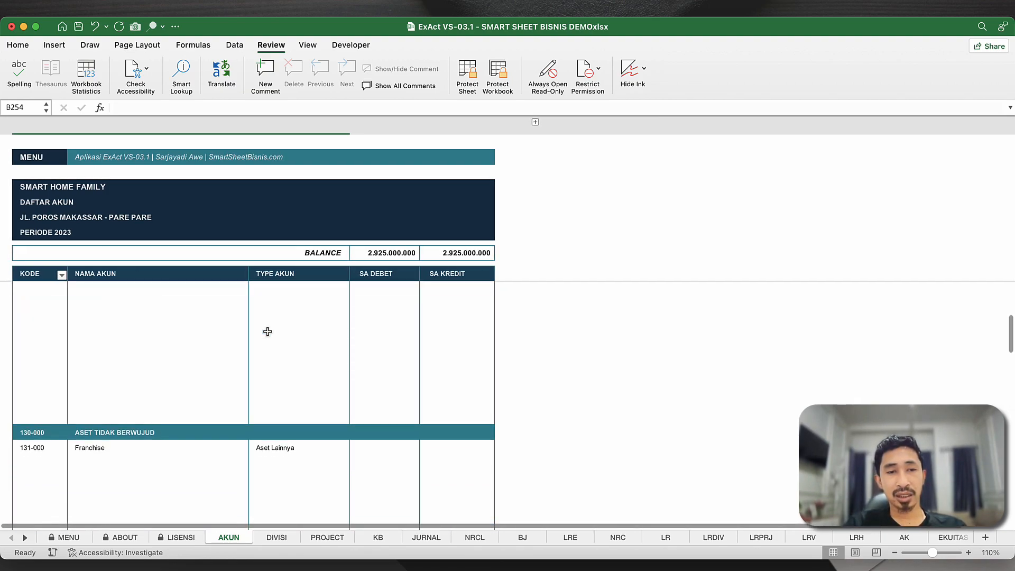
scroll(268, 331, "up", 3)
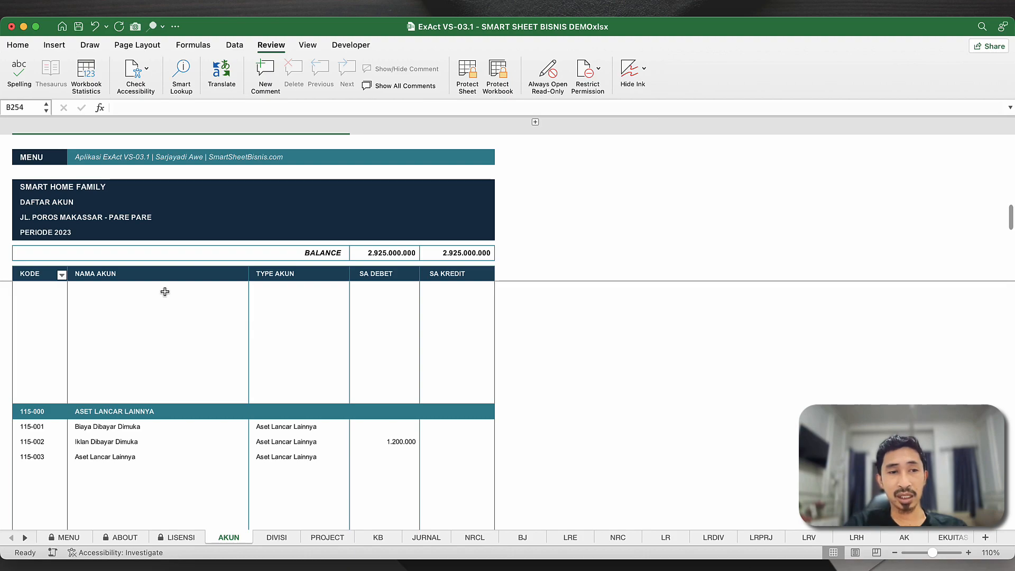
left_click(62, 275)
scroll(112, 441, "down", 15)
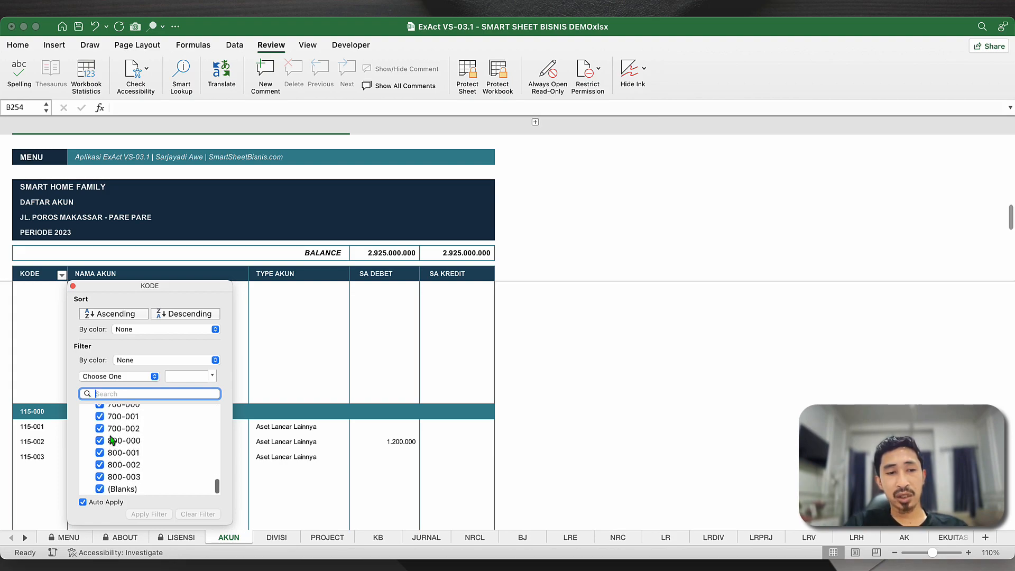
left_click(103, 490)
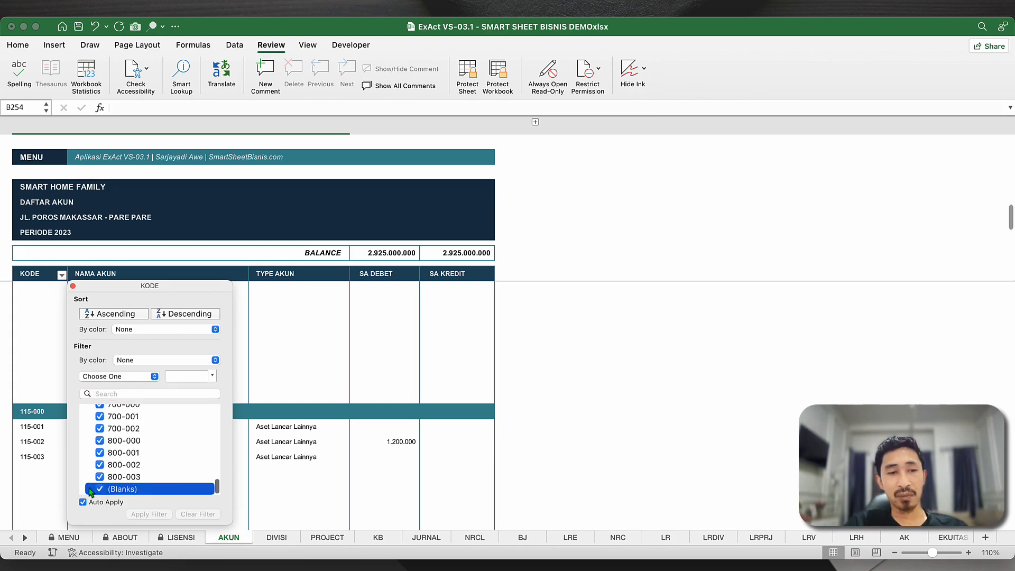
left_click(98, 489)
left_click(335, 445)
left_click(378, 355)
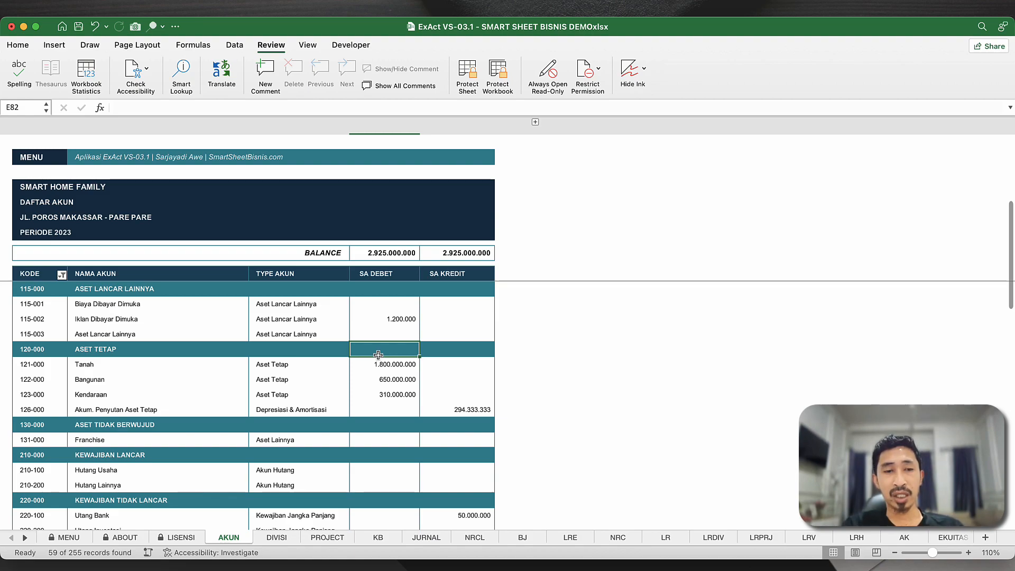
- Look over the filtered account list, then go back to the main menu and open the Kode Bantu list
left_click(303, 335)
scroll(303, 334, "down", 10)
scroll(303, 334, "down", 10)
scroll(303, 334, "up", 4)
scroll(303, 335, "up", 15)
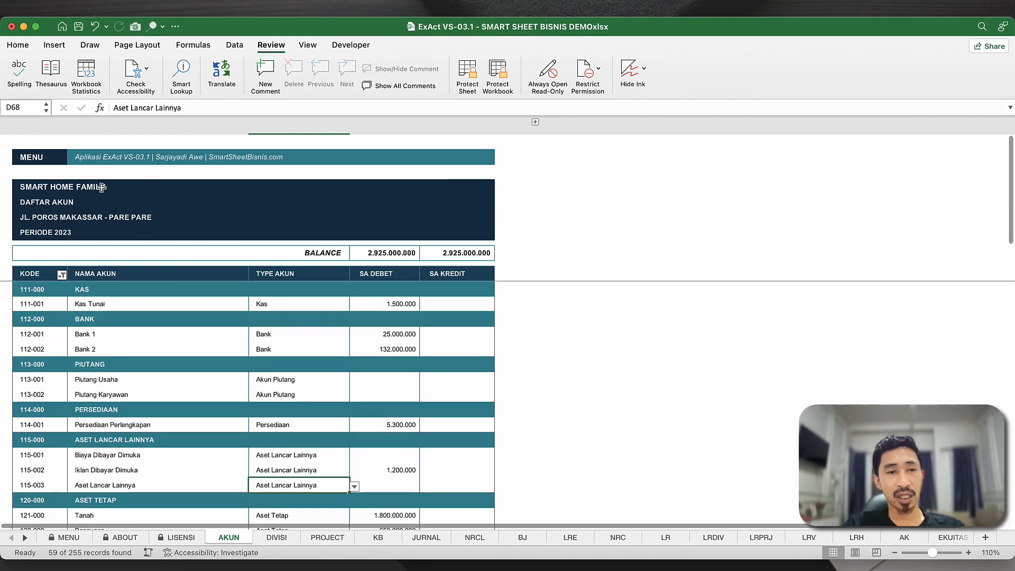
left_click(33, 157)
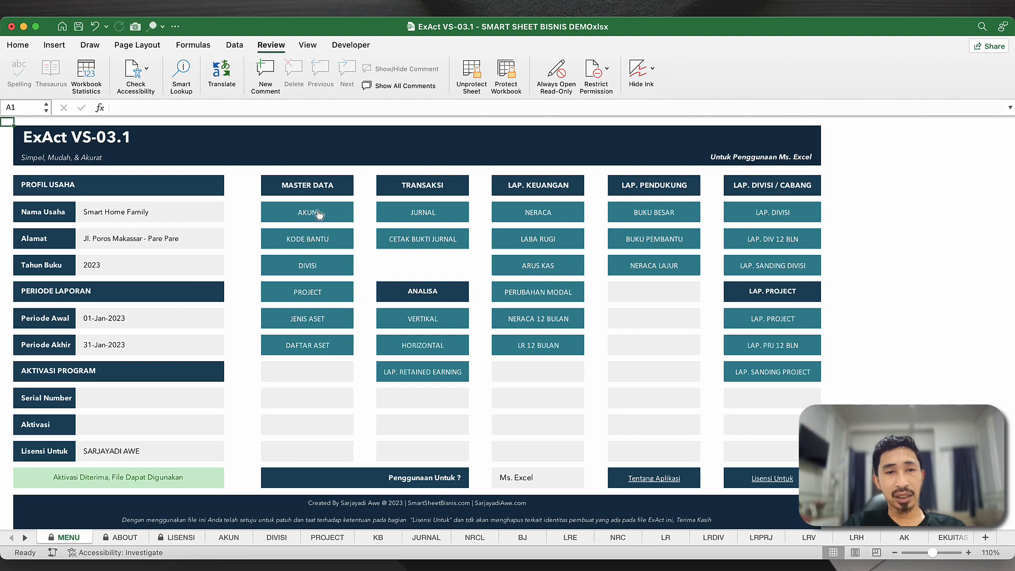
left_click(337, 224)
left_click(344, 241)
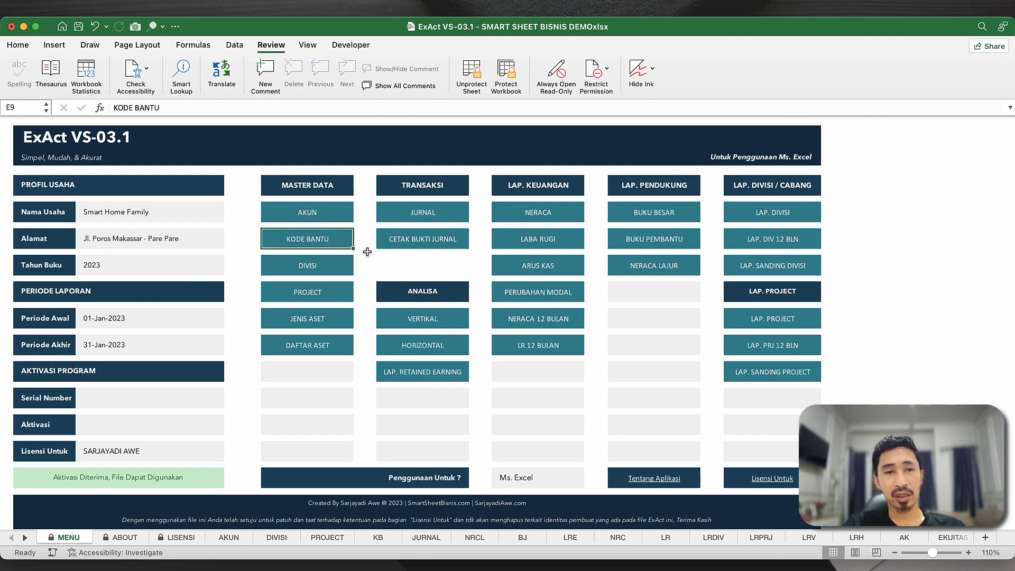
left_click(316, 244)
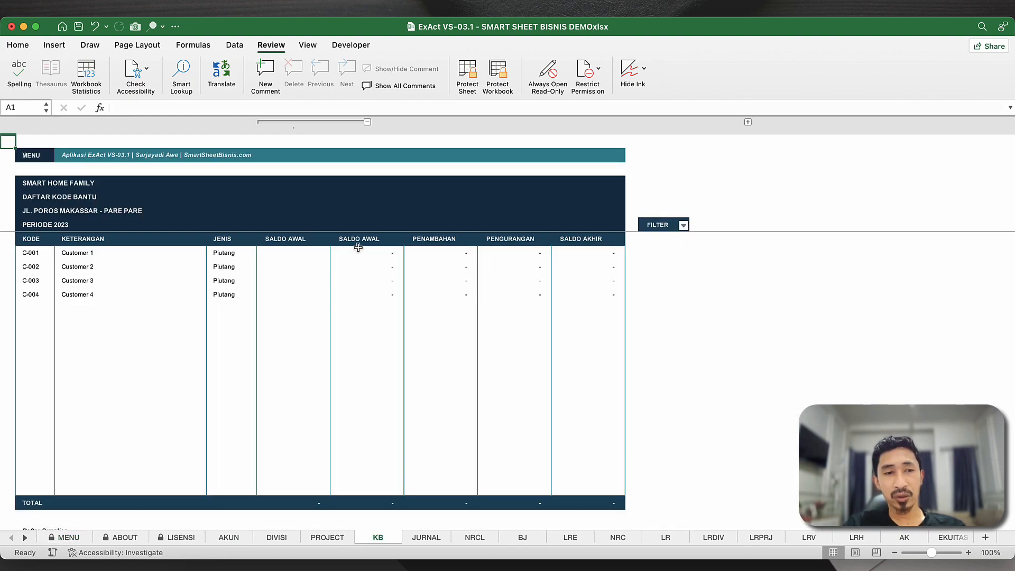
- Clear the code, description and type of customers C-002 to C-004 in the Daftar Customer table
left_click(108, 255)
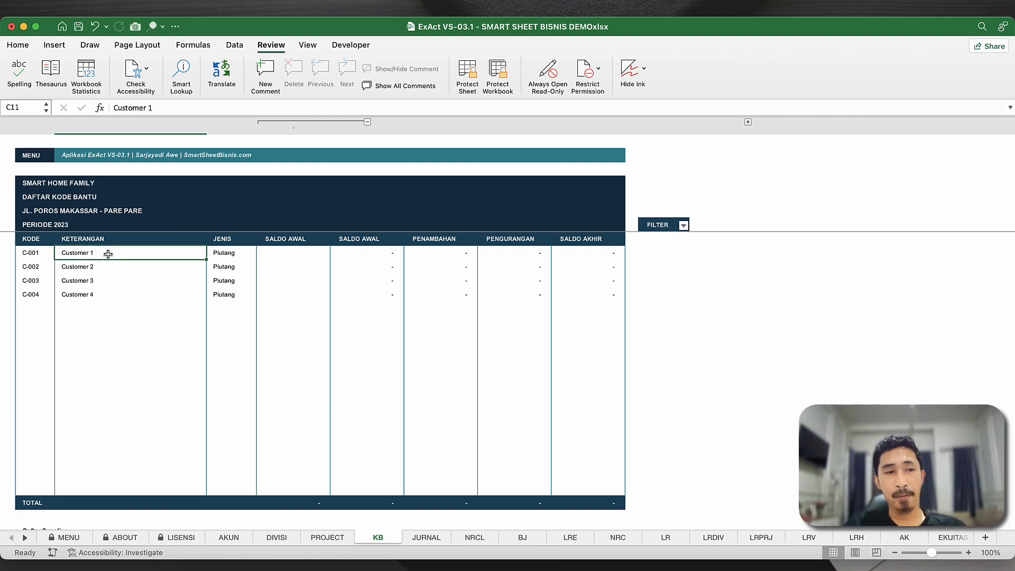
scroll(108, 254, "up", 1)
scroll(108, 254, "down", 10)
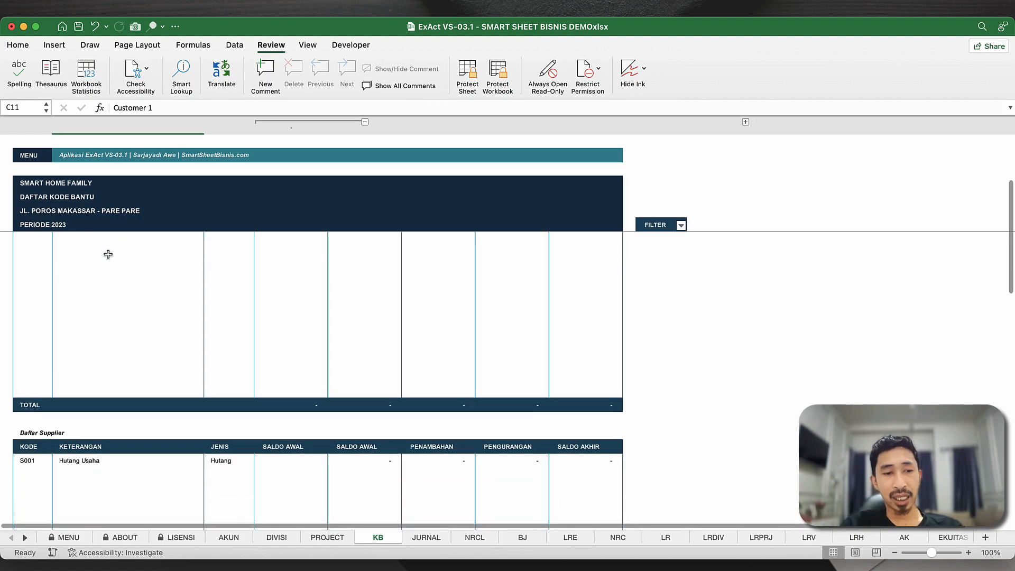
scroll(108, 254, "up", 10)
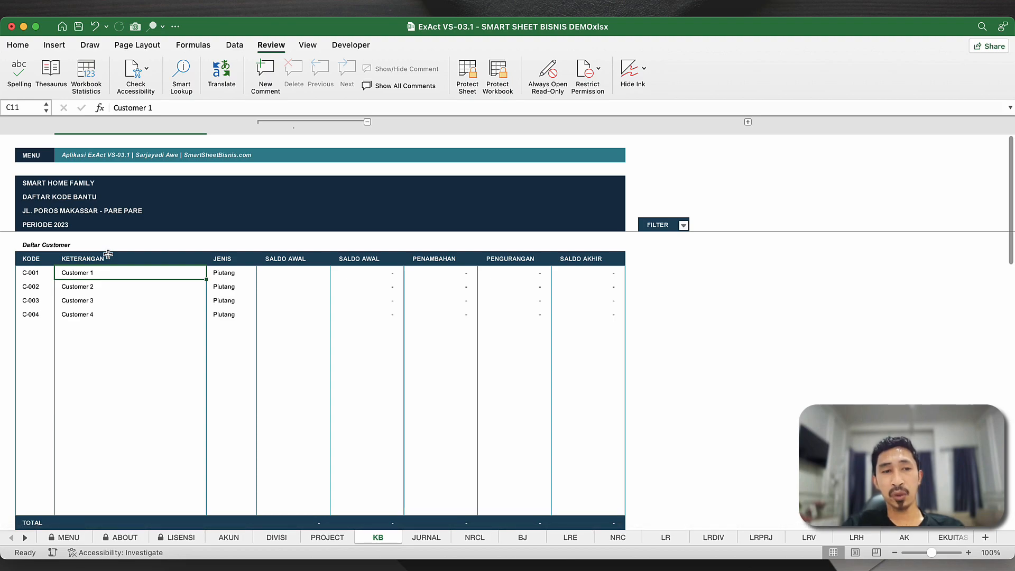
left_click(127, 290)
left_click(117, 301)
left_click(114, 279)
left_click(173, 273)
left_click(160, 303)
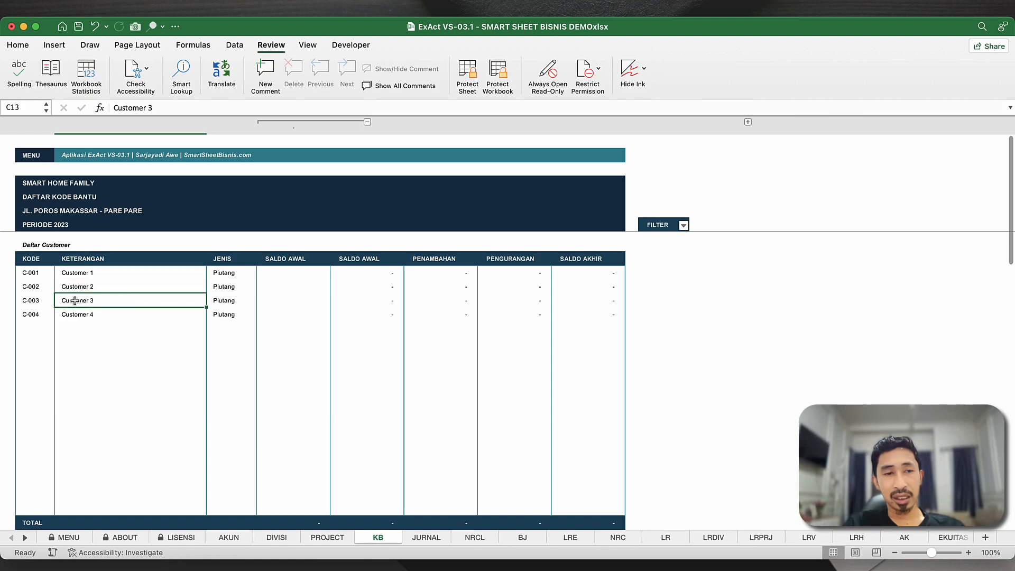
left_click_drag(33, 286, 224, 322)
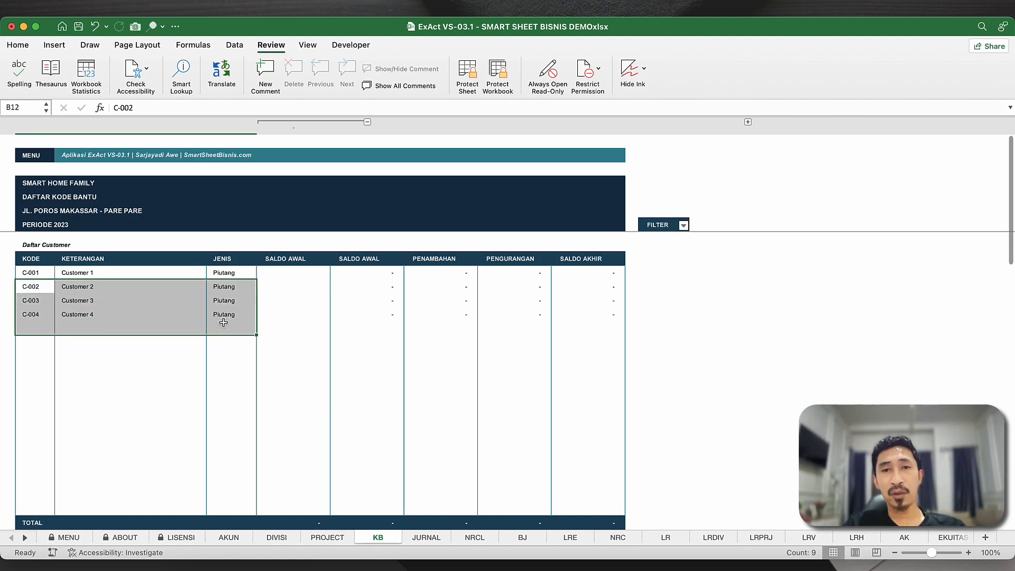
key("Delete")
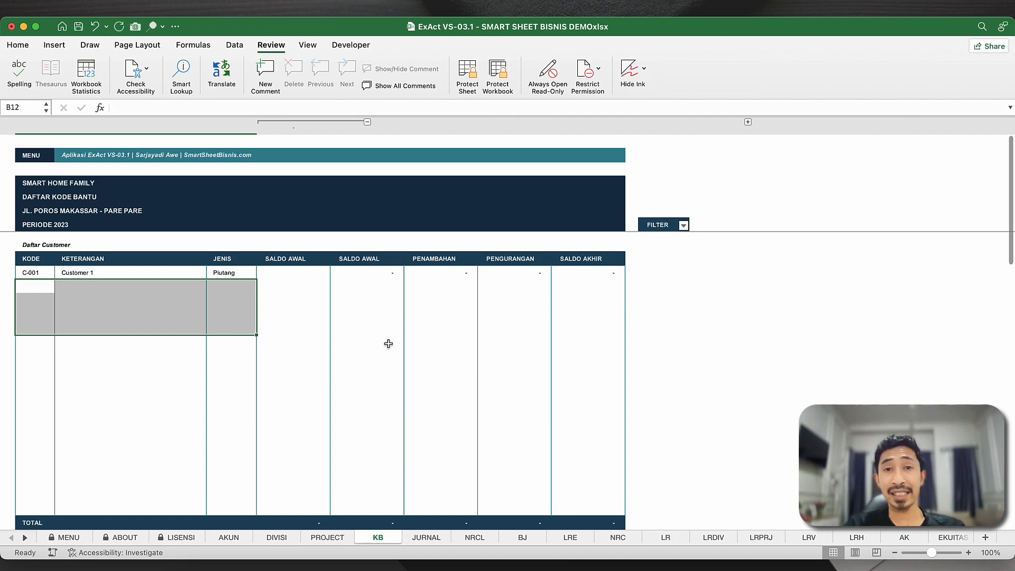
left_click(231, 381)
- Check the supplier and employee tables, then collapse the column group holding the Saldo Awal entry column
scroll(232, 381, "down", 15)
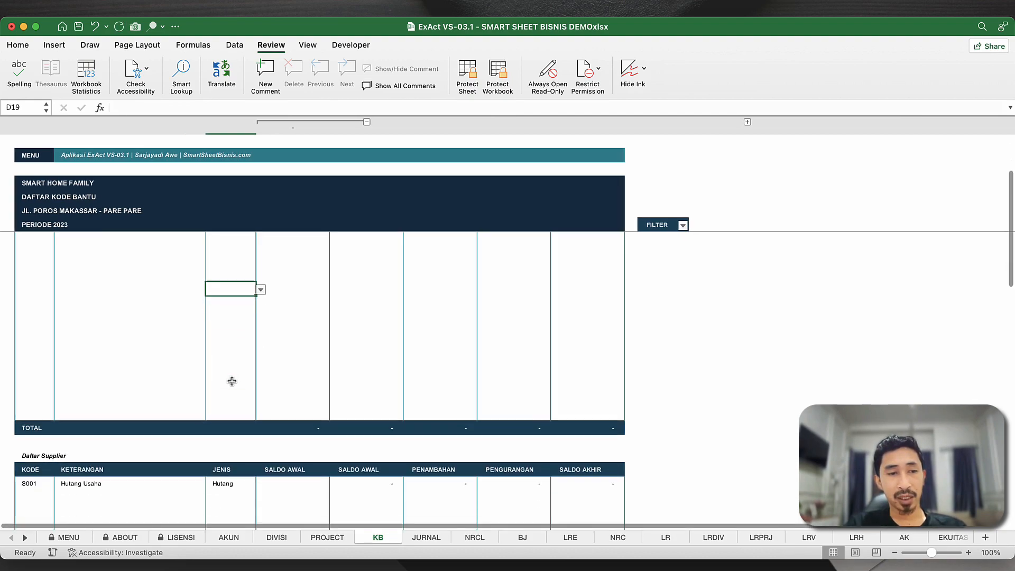
scroll(232, 381, "down", 5)
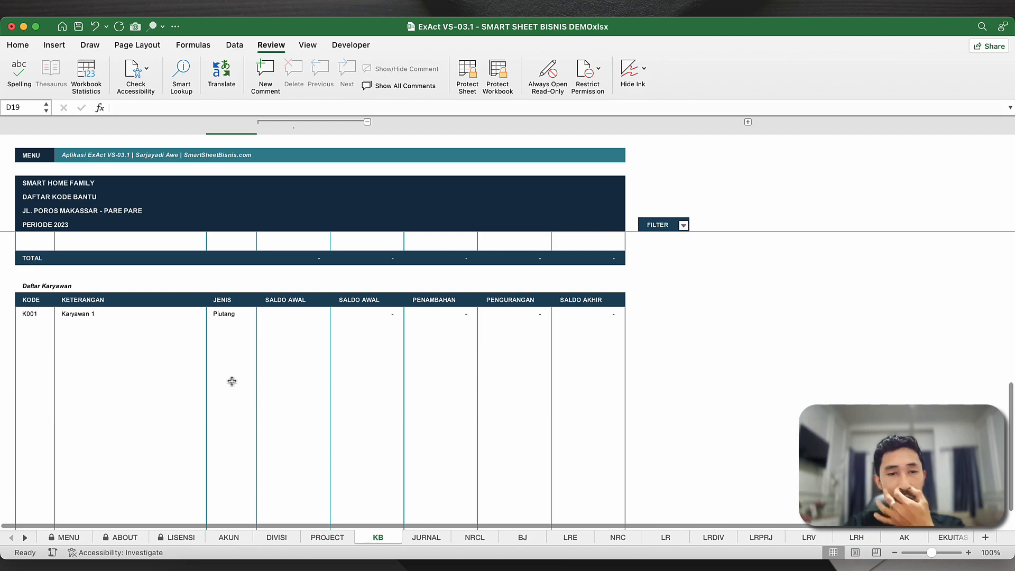
scroll(233, 381, "up", 20)
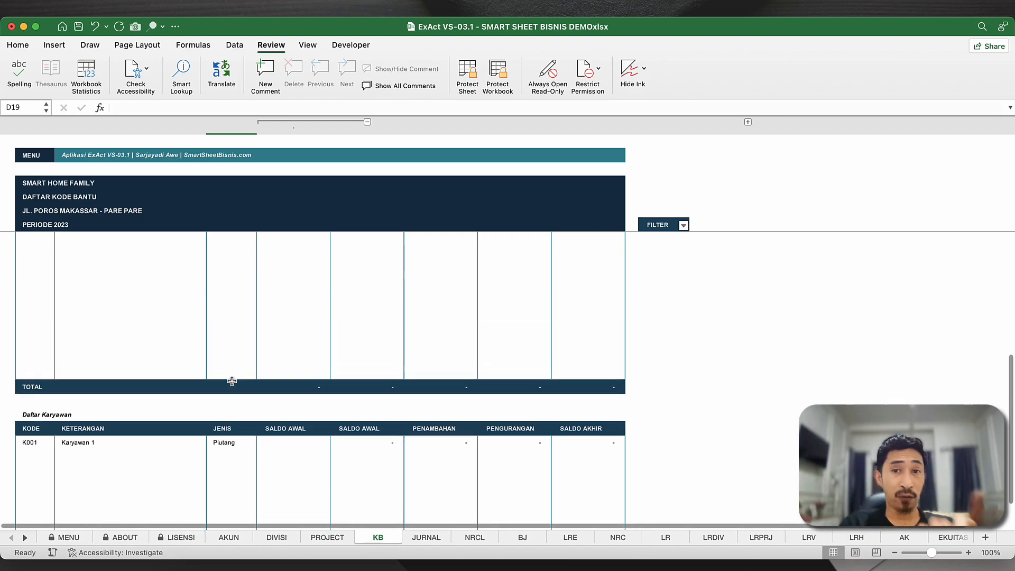
left_click(292, 272)
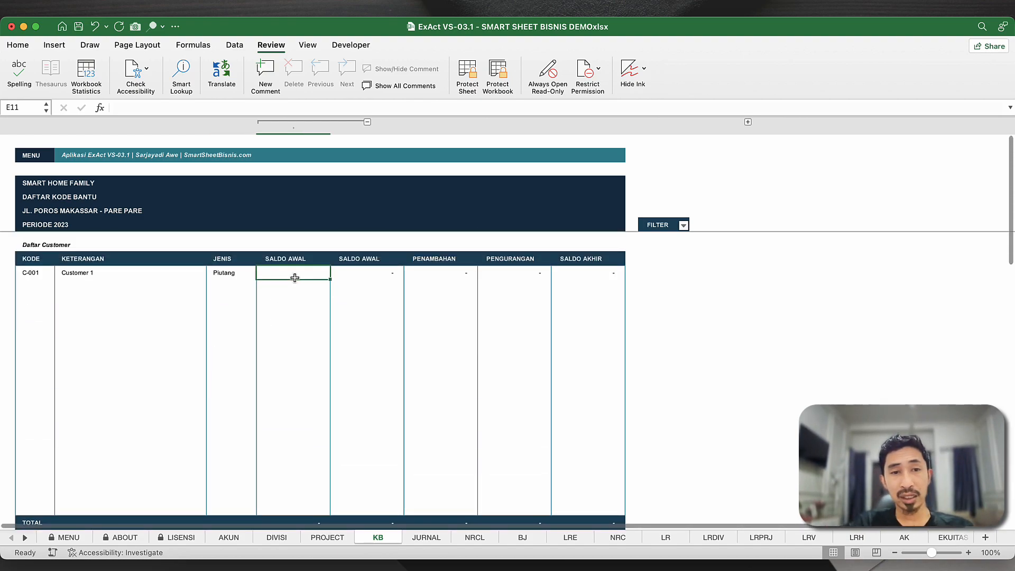
left_click(367, 122)
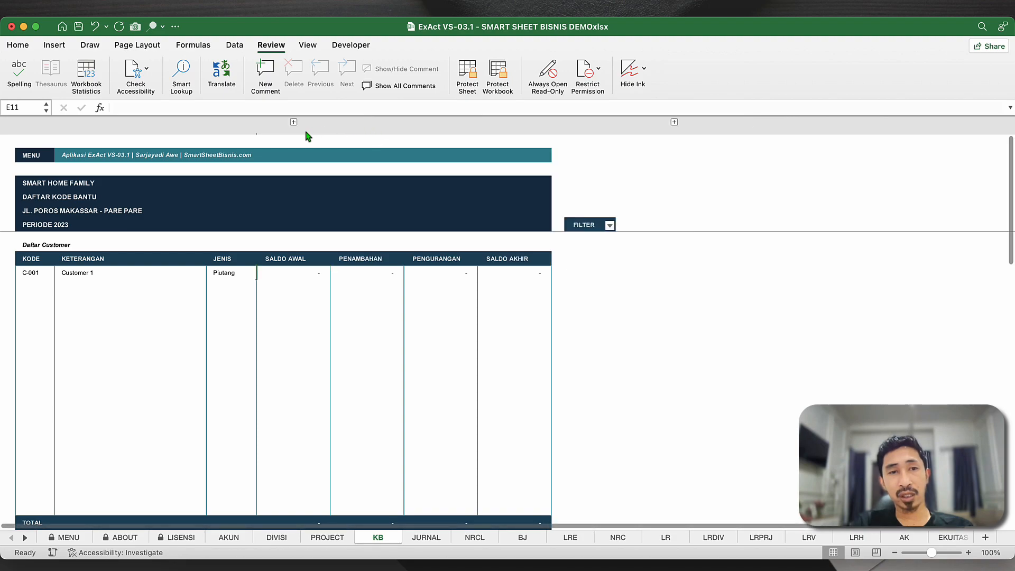
- Filter the Kode Bantu list to show only rows with filter value 1
left_click(609, 226)
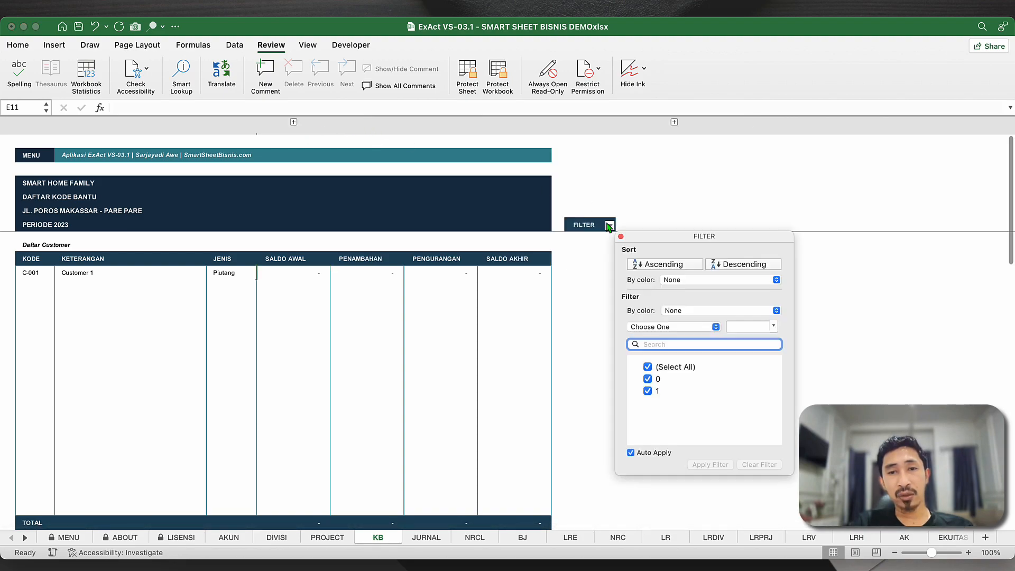
left_click(648, 378)
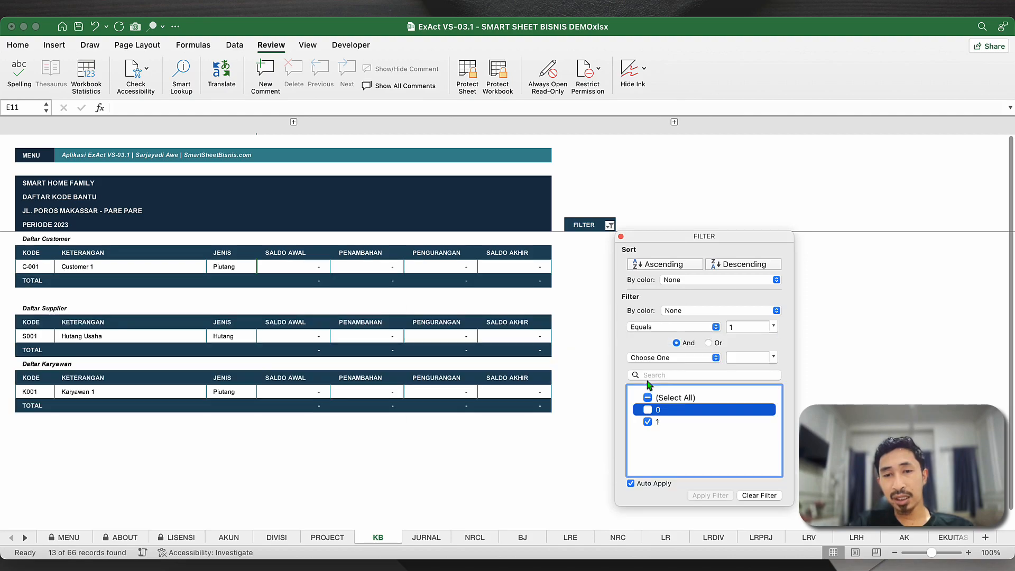
left_click(428, 334)
left_click(236, 296)
scroll(237, 296, "down", 3)
scroll(237, 296, "up", 3)
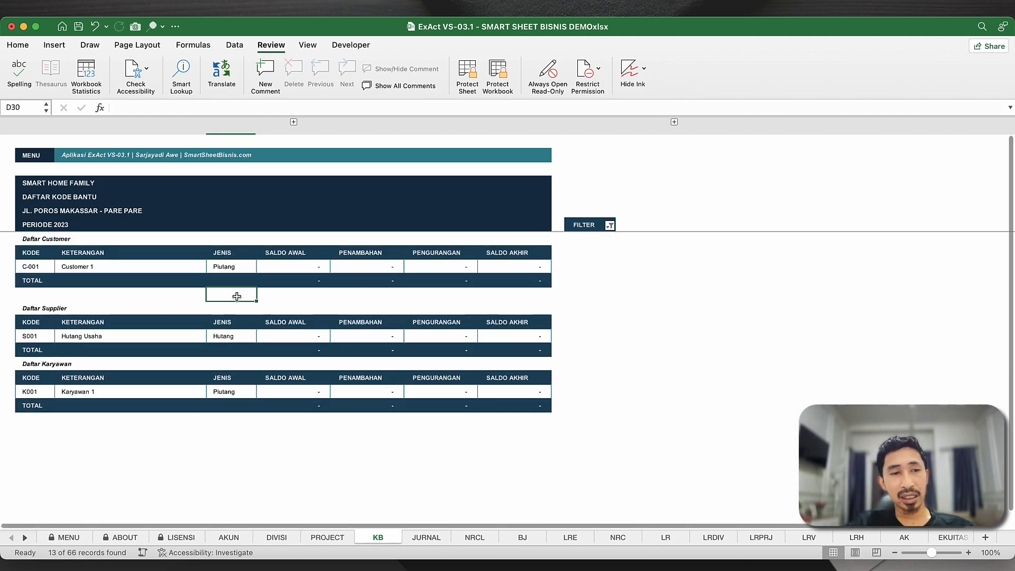
left_click(76, 295)
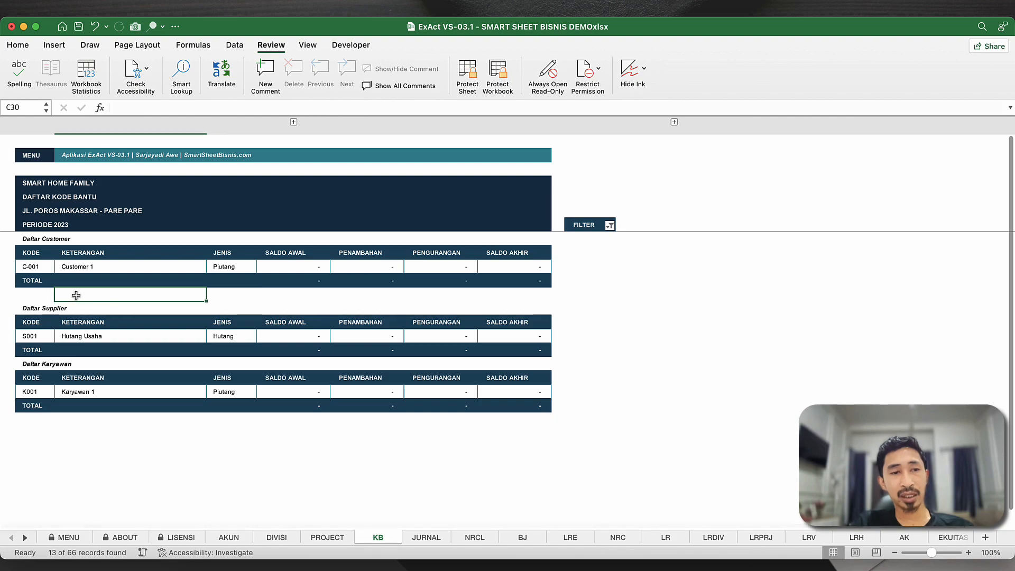
- Include the rows with filter value 0 again in the Kode Bantu list
left_click(609, 226)
left_click(649, 412)
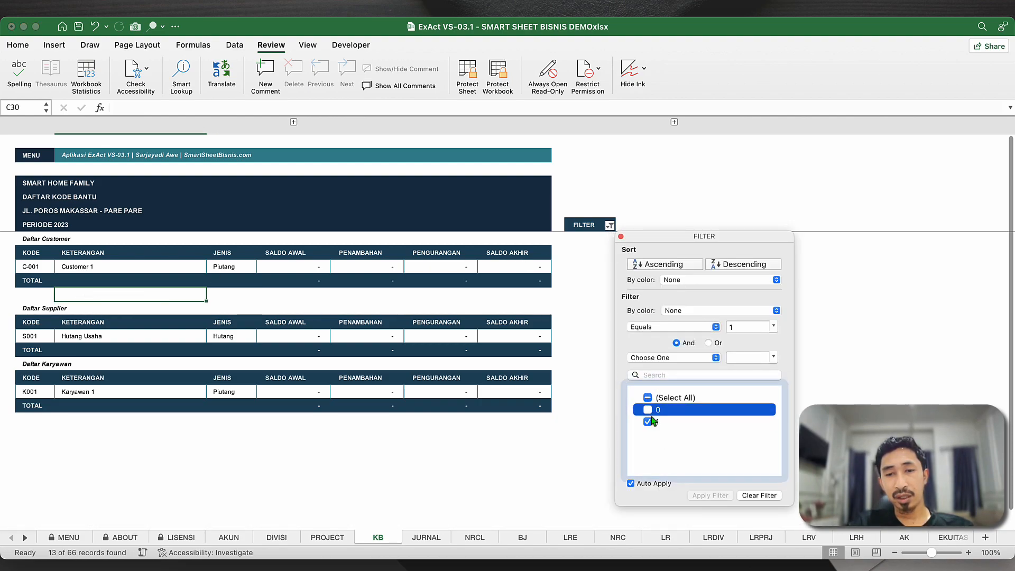
left_click(648, 410)
left_click(340, 345)
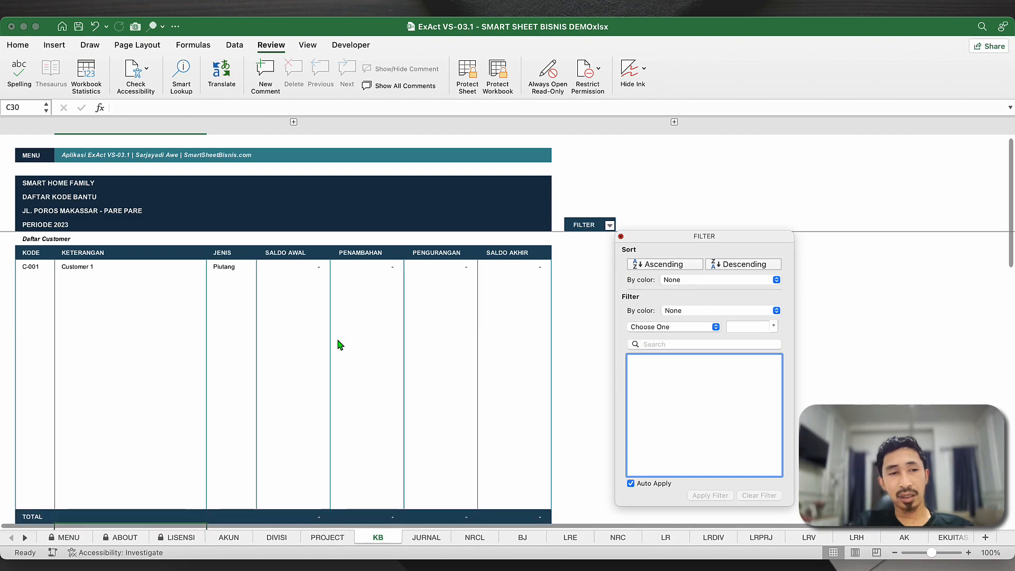
- Open the Divisi list from the main menu and change its heading to DAFTAR KAMAR
left_click(32, 155)
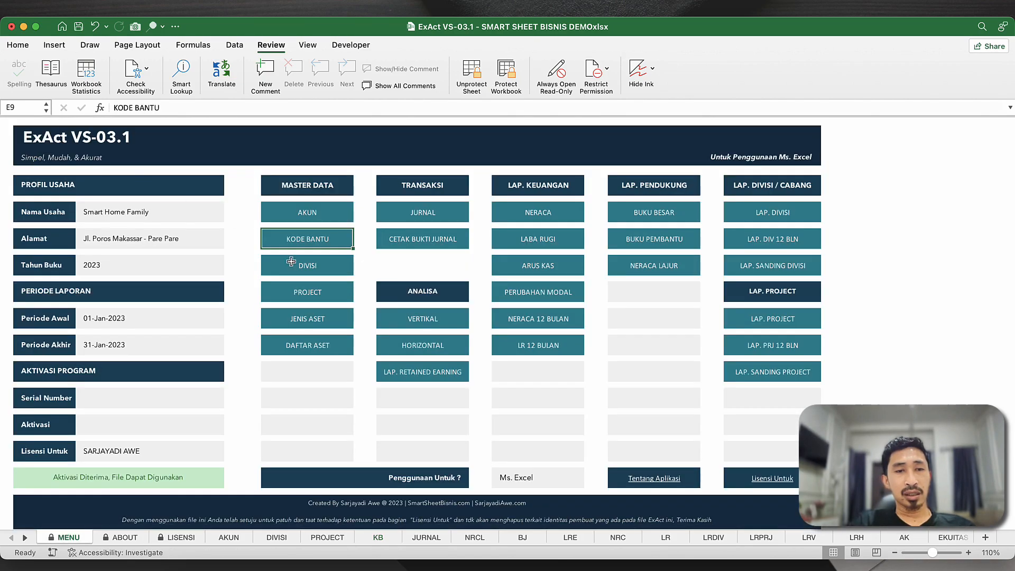
left_click(331, 275)
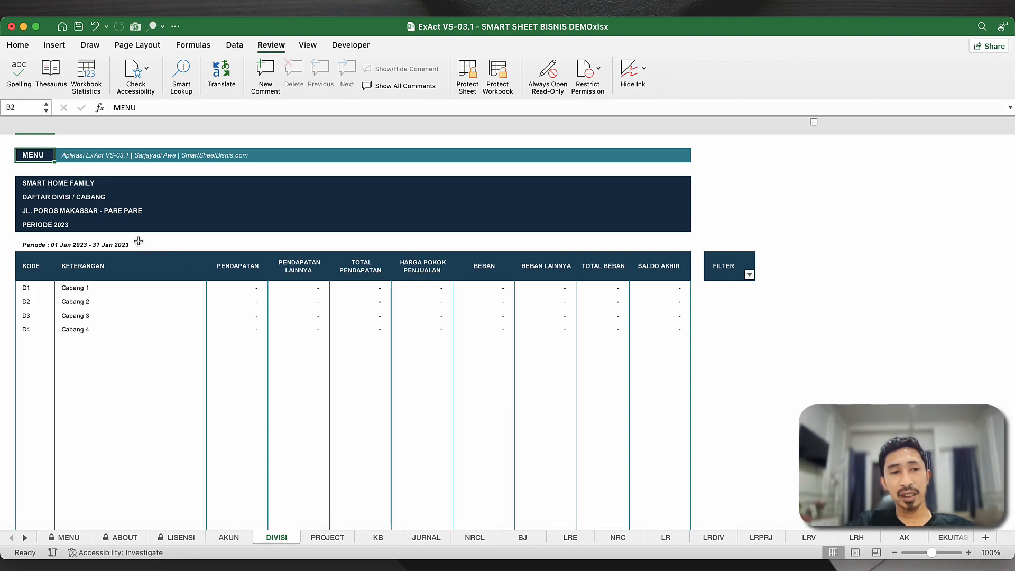
left_click(132, 267)
left_click(92, 197)
type("DAF")
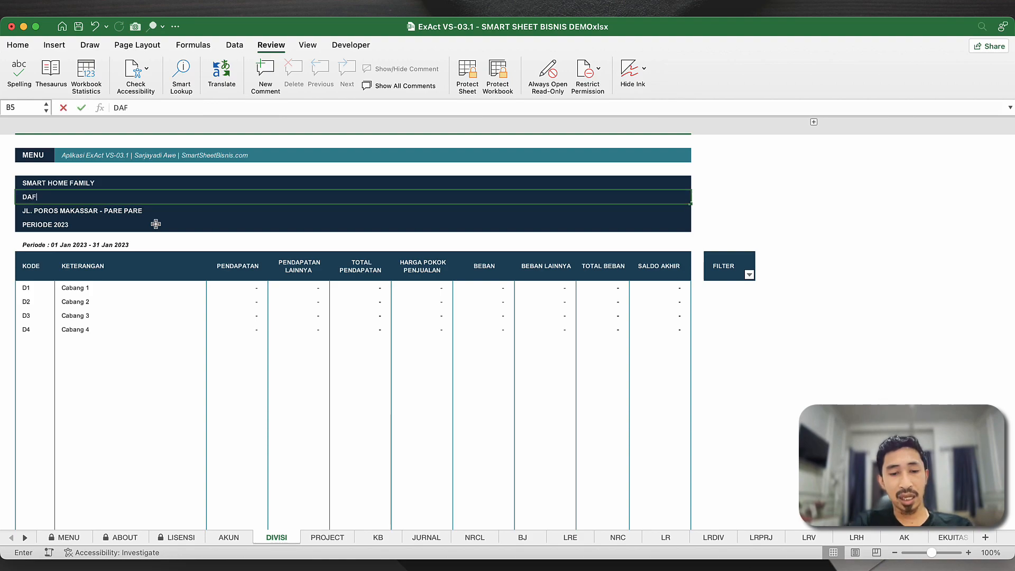
type("TAR KAMAR")
key("Return")
- Look up the room types in the Kamar dan Harga table in Notion, then inspect the Pendapatan cells for D1 and D2 in the workbook
left_click(152, 265)
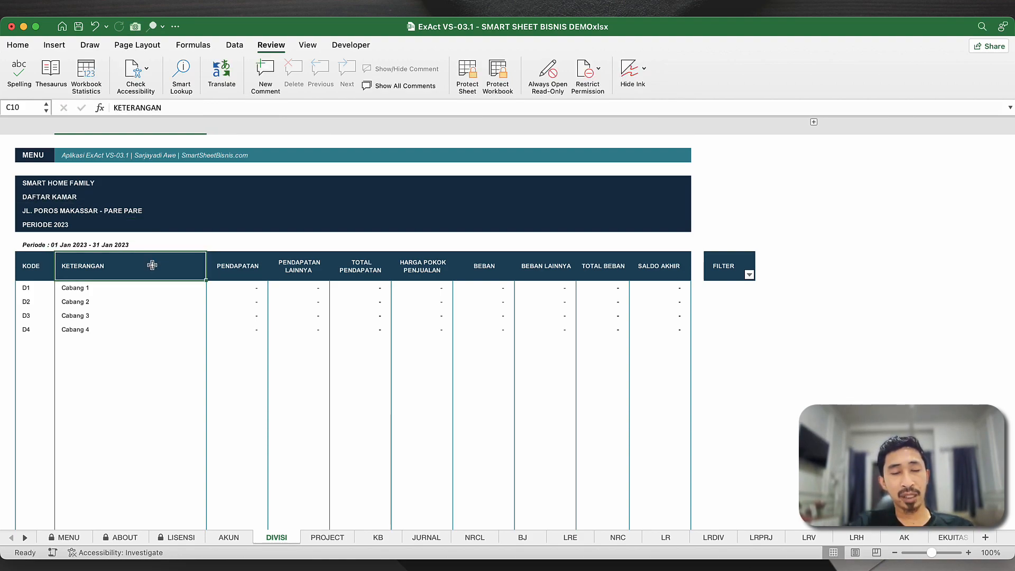
key("ctrl+Right")
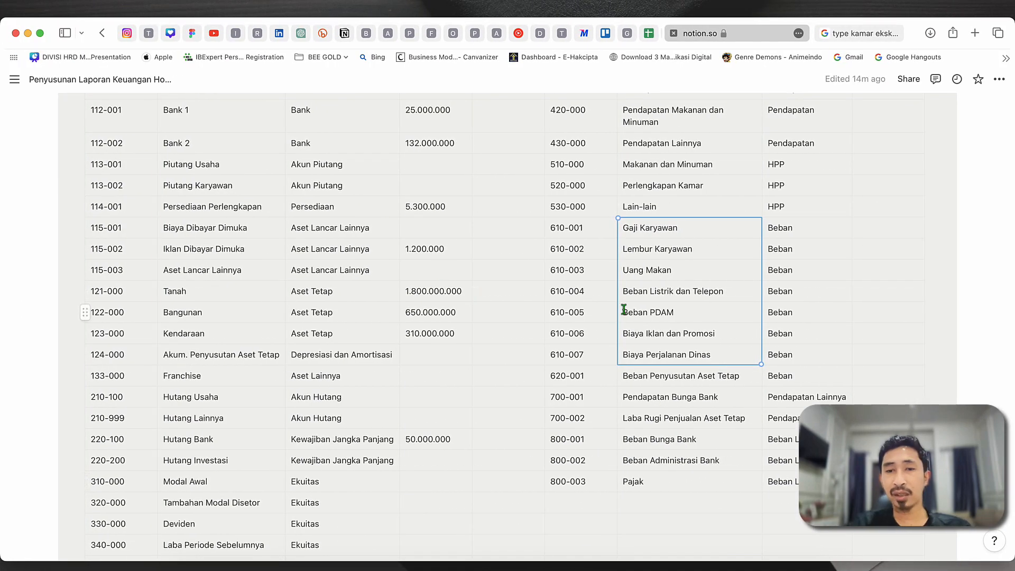
scroll(638, 420, "down", 10)
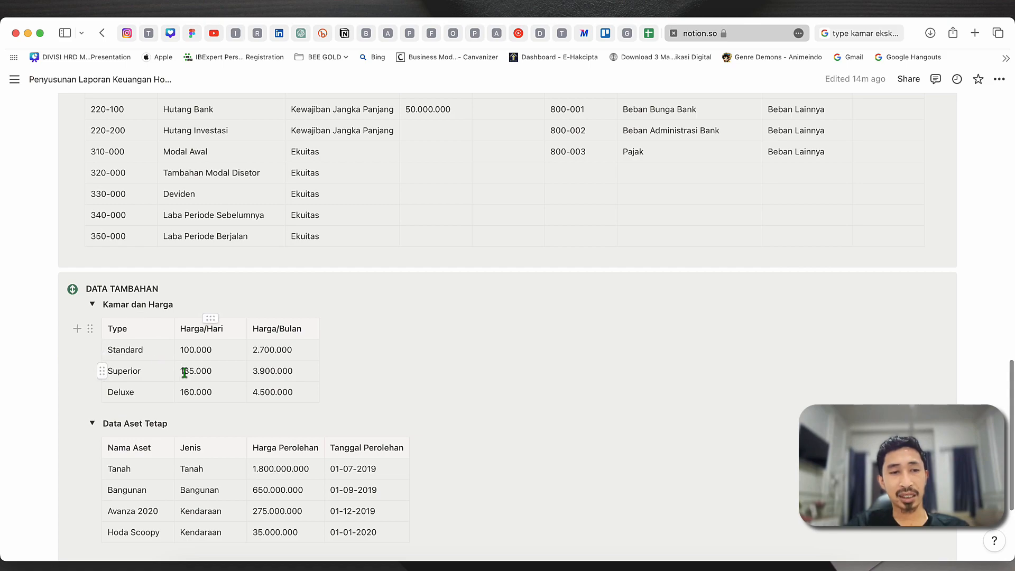
key("ctrl+Left")
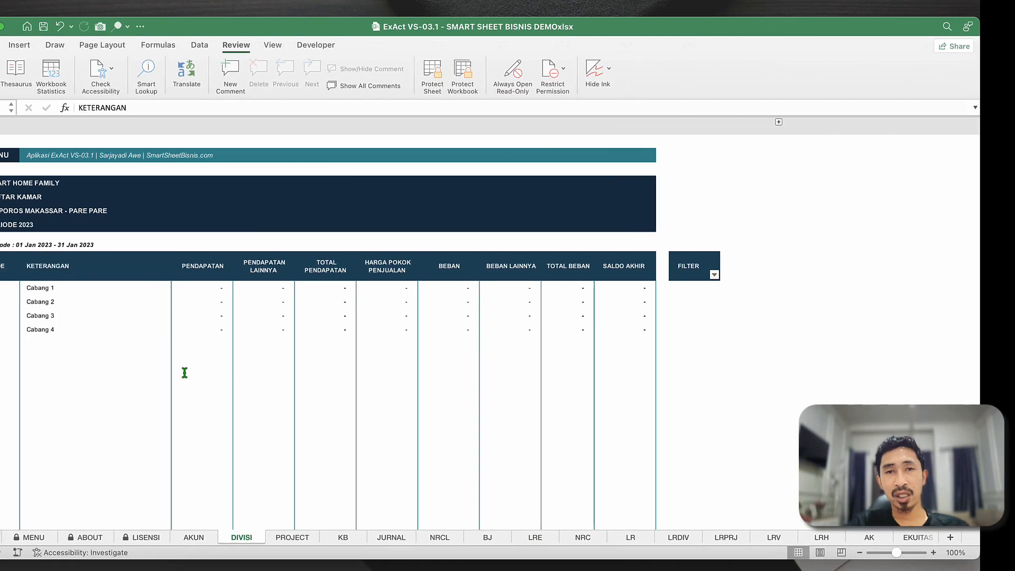
left_click(229, 293)
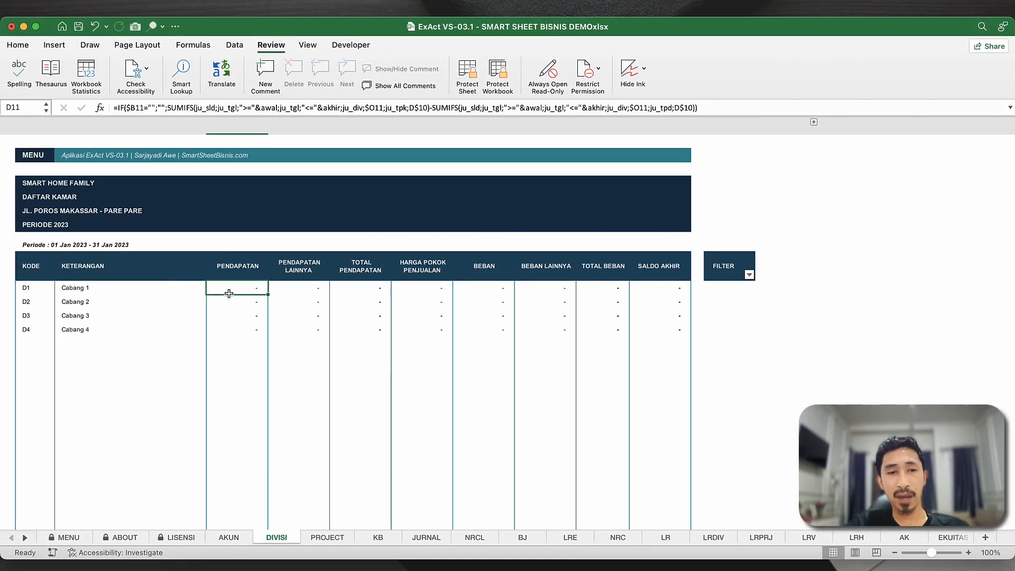
left_click(241, 305)
left_click(244, 284)
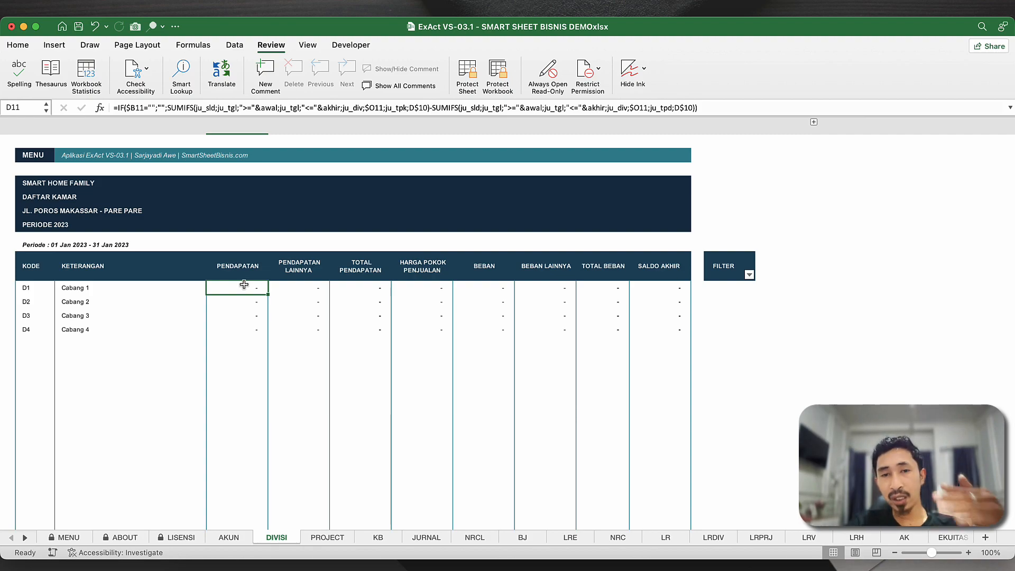
- Replace the description of code D1 in the room list with Standard
left_click(75, 268)
left_click(76, 289)
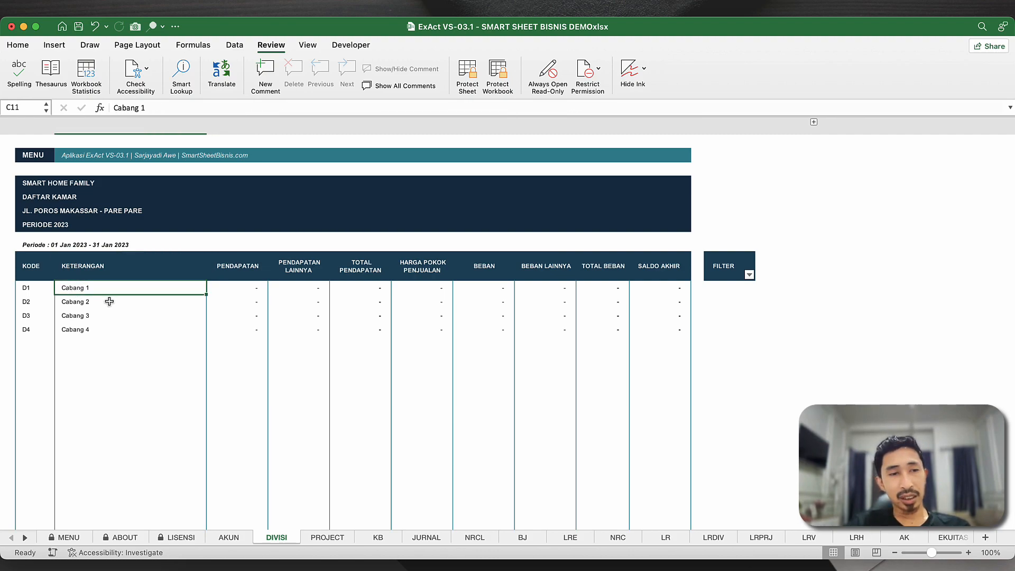
type("S")
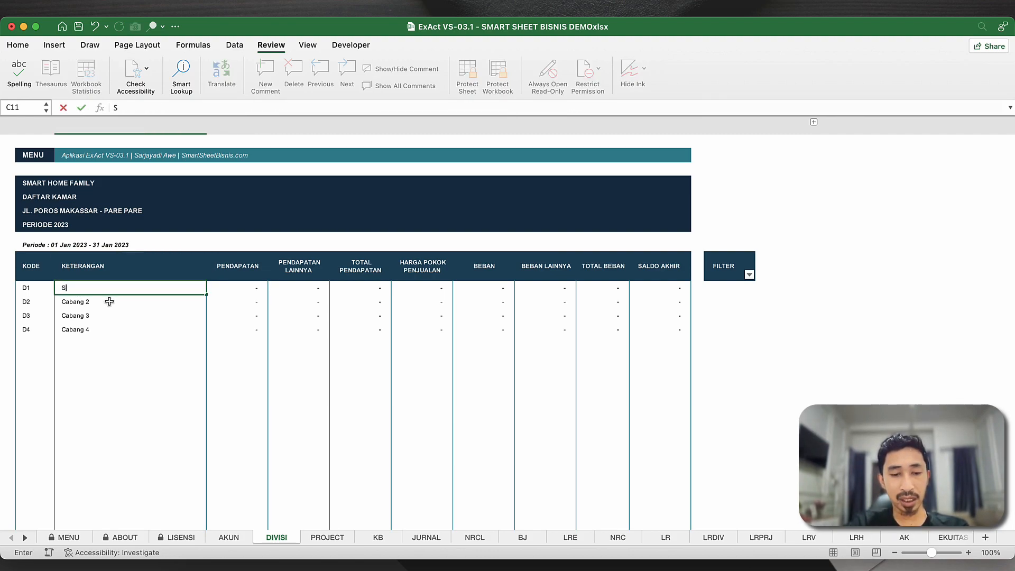
type("tandar")
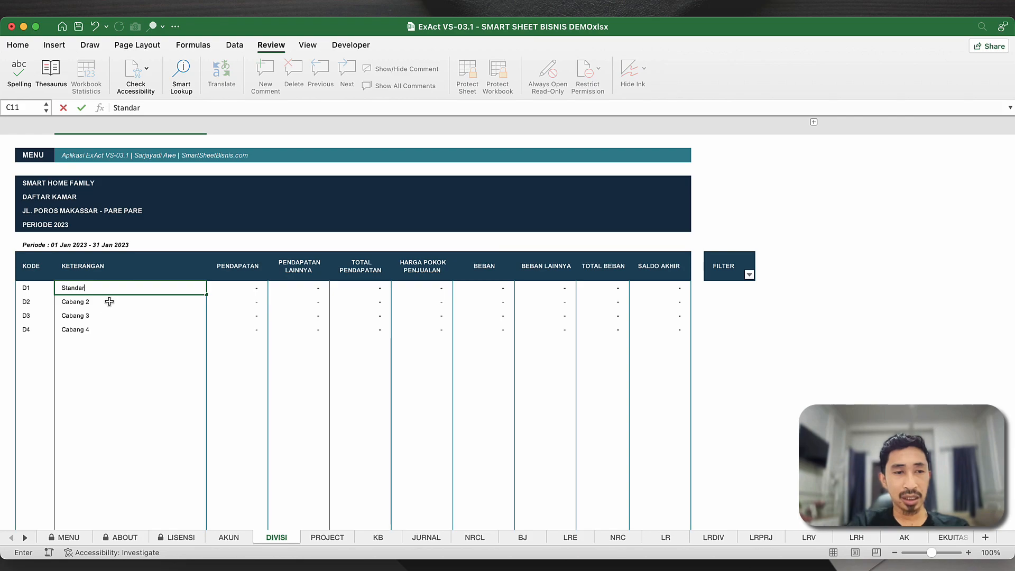
type("d")
key("Return")
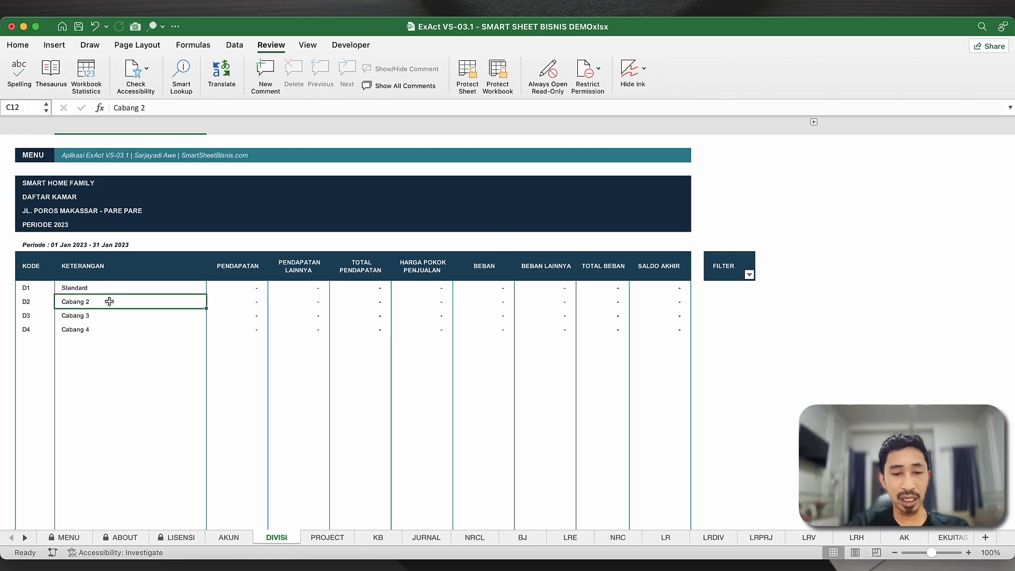
- Consult the Notion room table and set the descriptions of D2 to Superior and D3 to Deluxe
key("ctrl+Right")
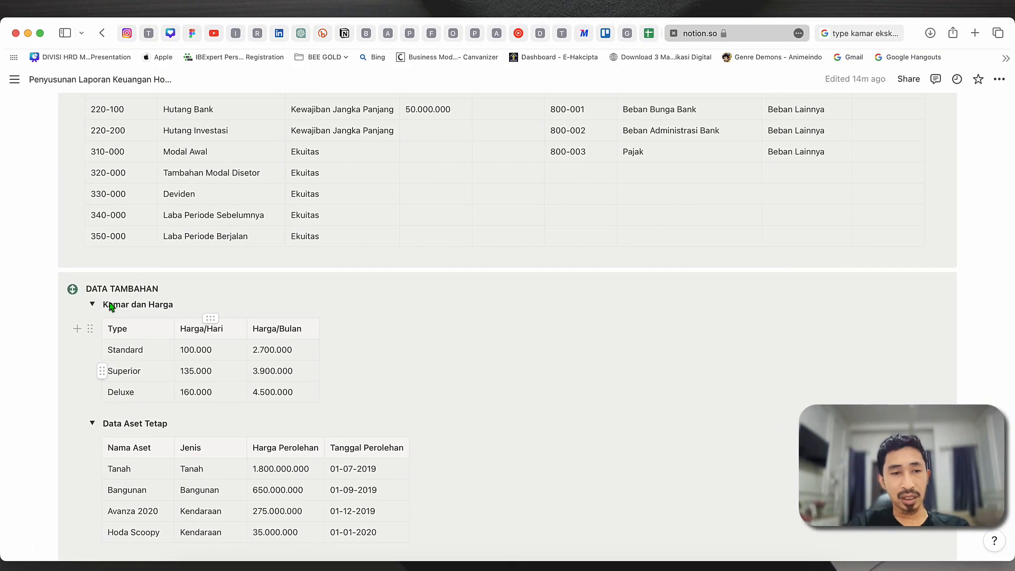
key("ctrl+Left")
type("Sup")
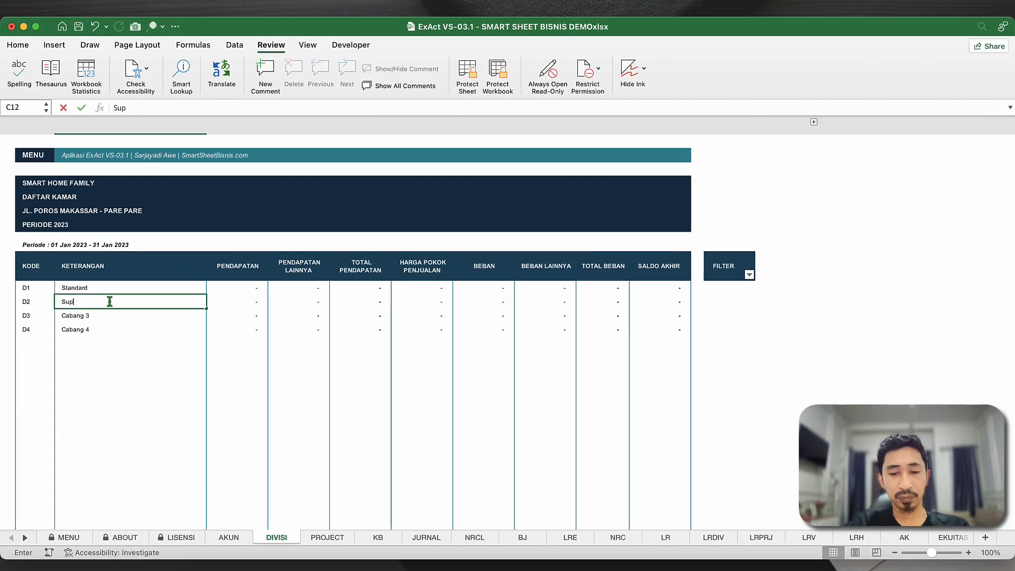
type("erioer")
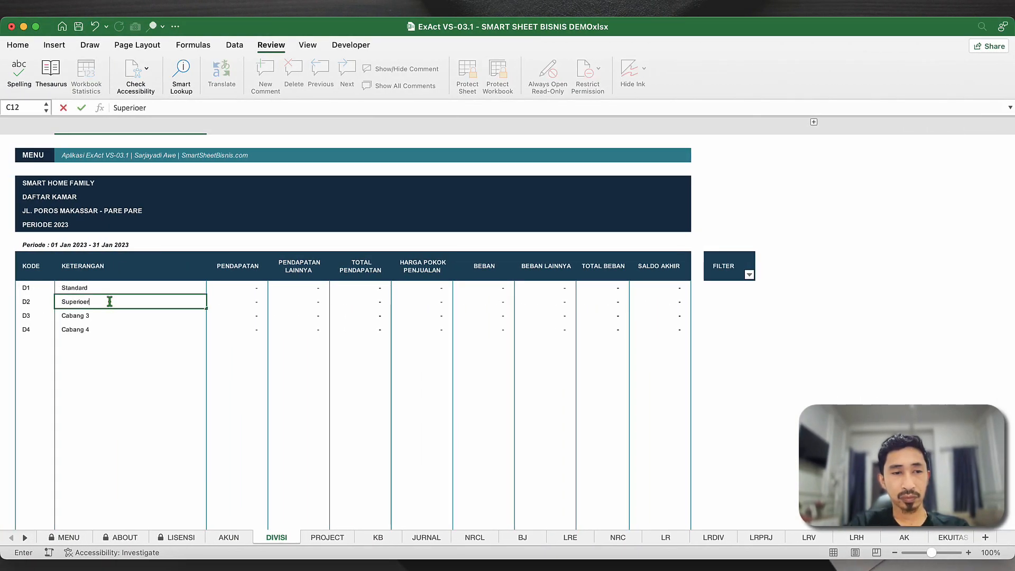
key("Return")
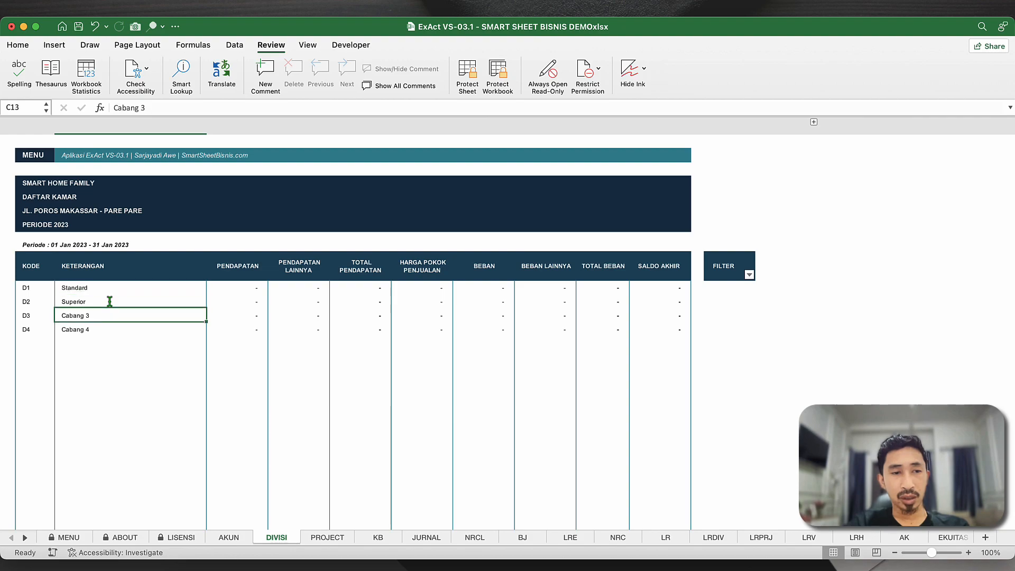
type("De")
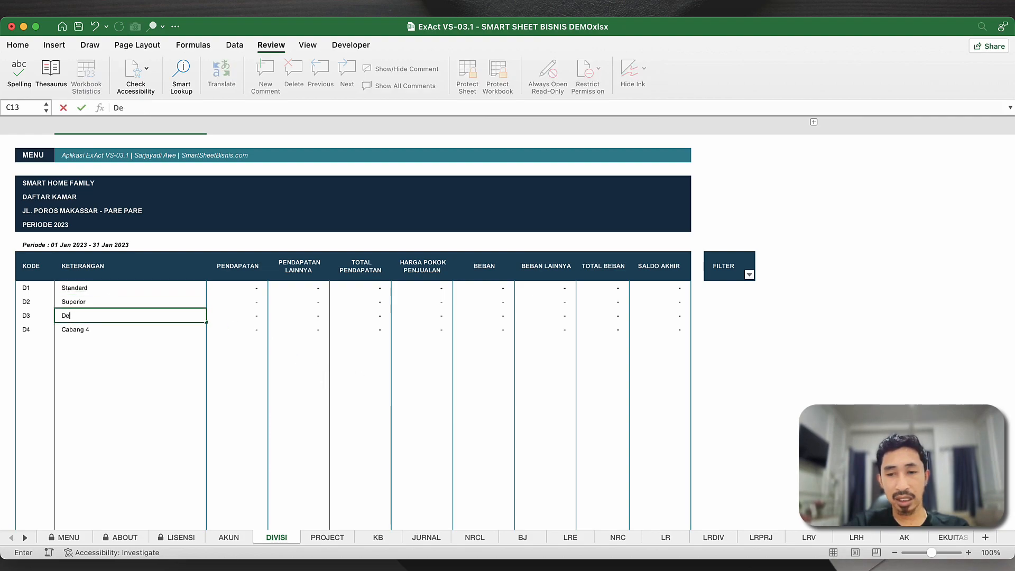
type("luxe")
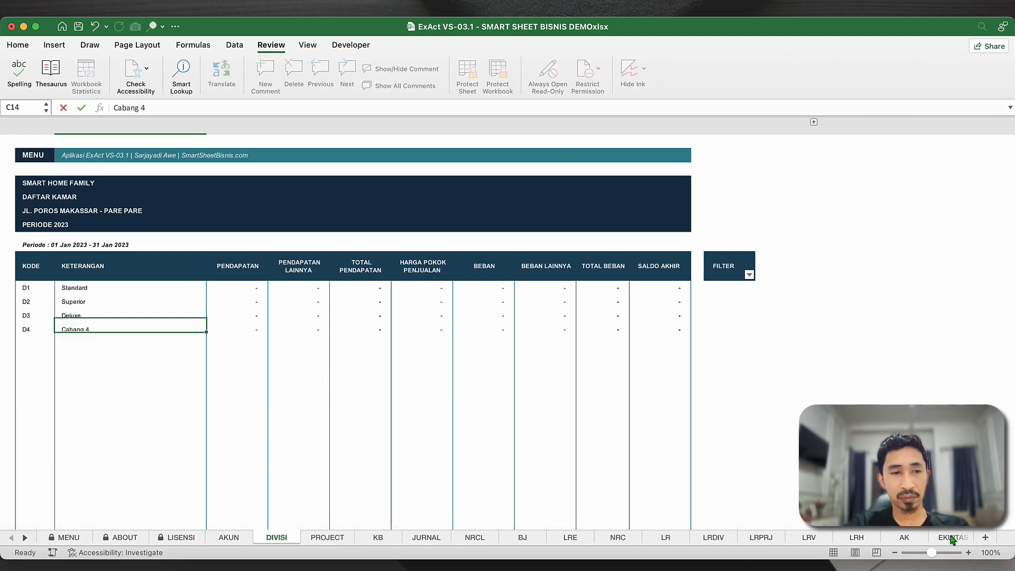
key("Return")
- Clear the code and description of the unused D4 row in the room list
key("Left")
key("shift+Right")
key("Delete")
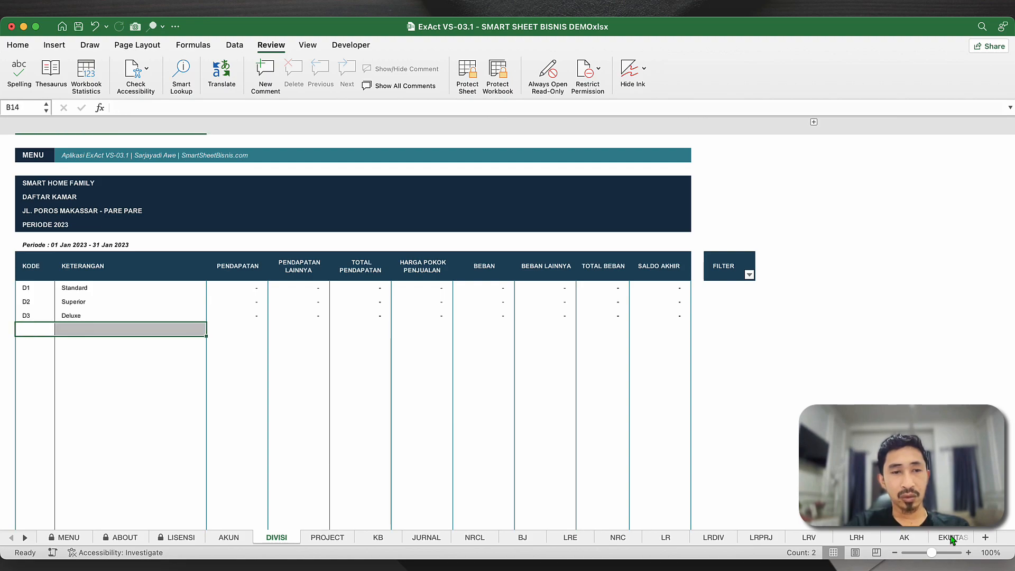
- Enlarge the DIVISI room list to 120% and return to the main menu sheet
left_click(772, 493)
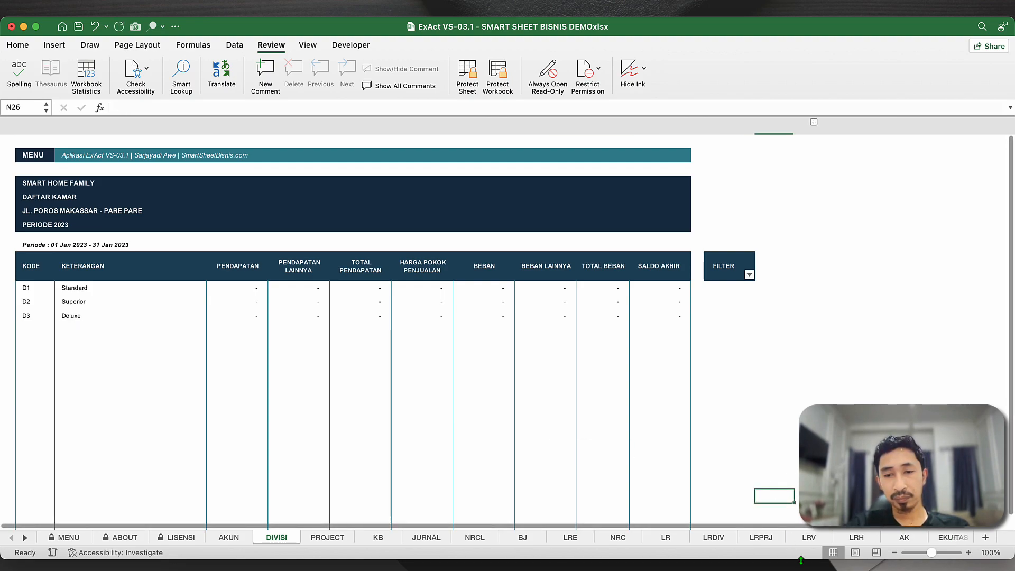
left_click(969, 553)
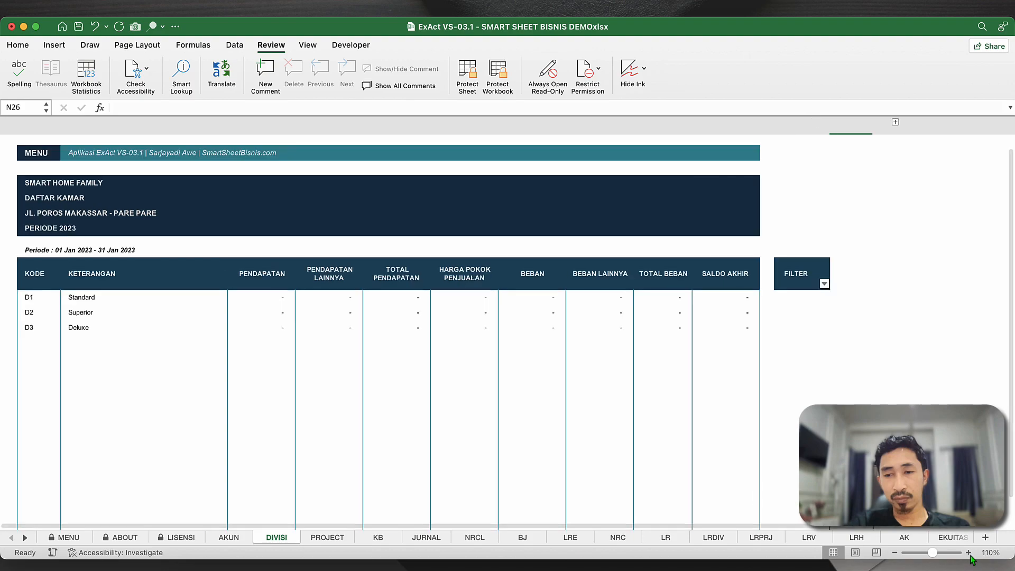
left_click(969, 553)
left_click(396, 328)
scroll(395, 329, "up", 3)
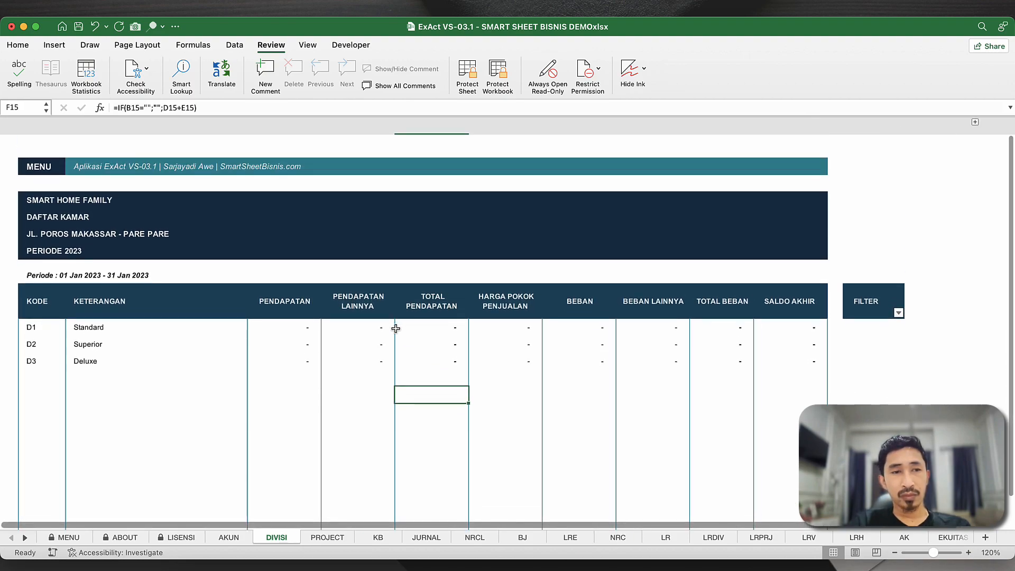
left_click(40, 161)
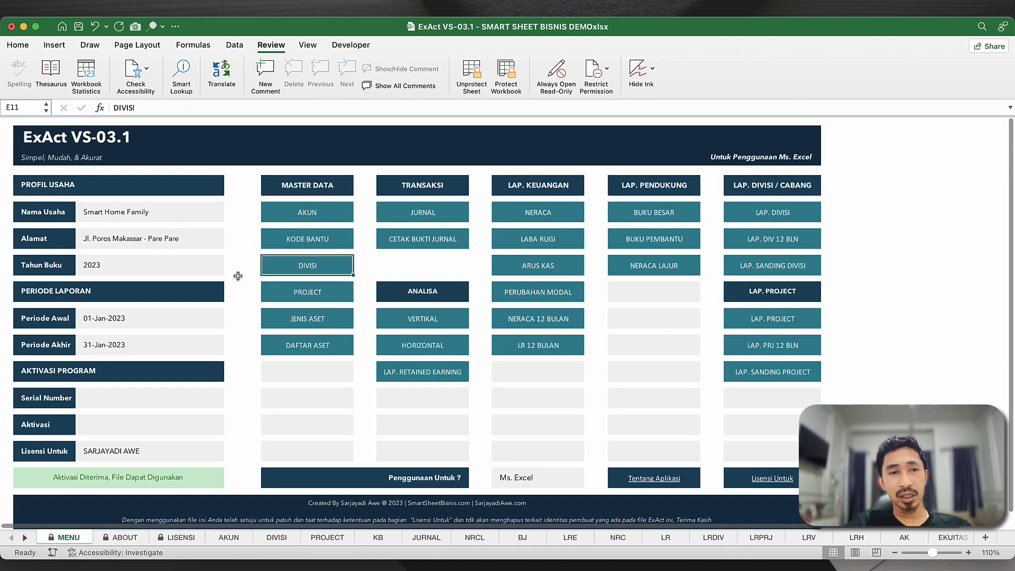
- Open the PROJECT master data sheet and go back to the main menu
left_click(310, 292)
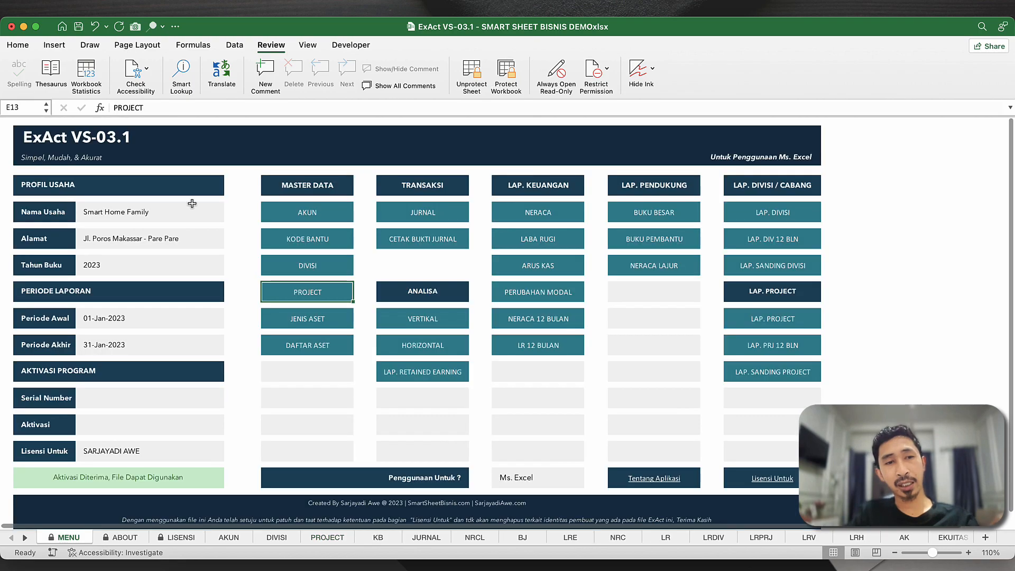
left_click(33, 158)
left_click(431, 268)
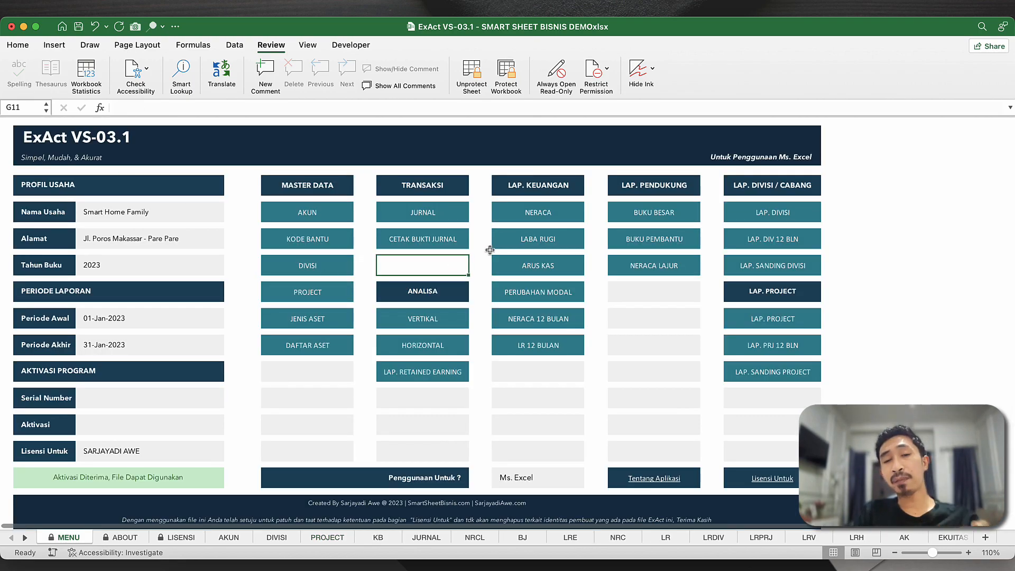
- Open the general journal sheet from the main menu and enlarge its view to 120%
left_click(427, 217)
left_click(316, 286)
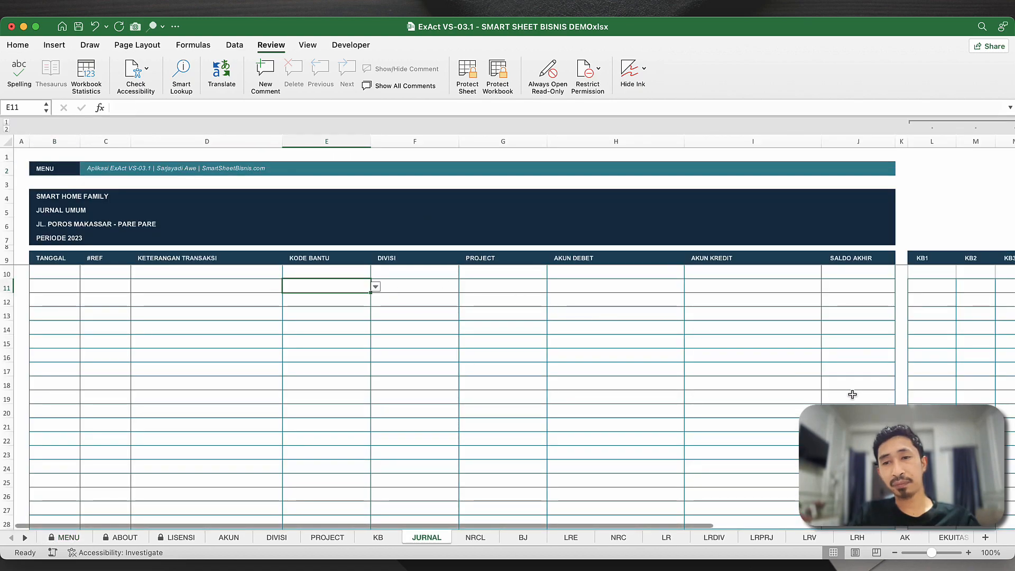
left_click(969, 553)
left_click(969, 553)
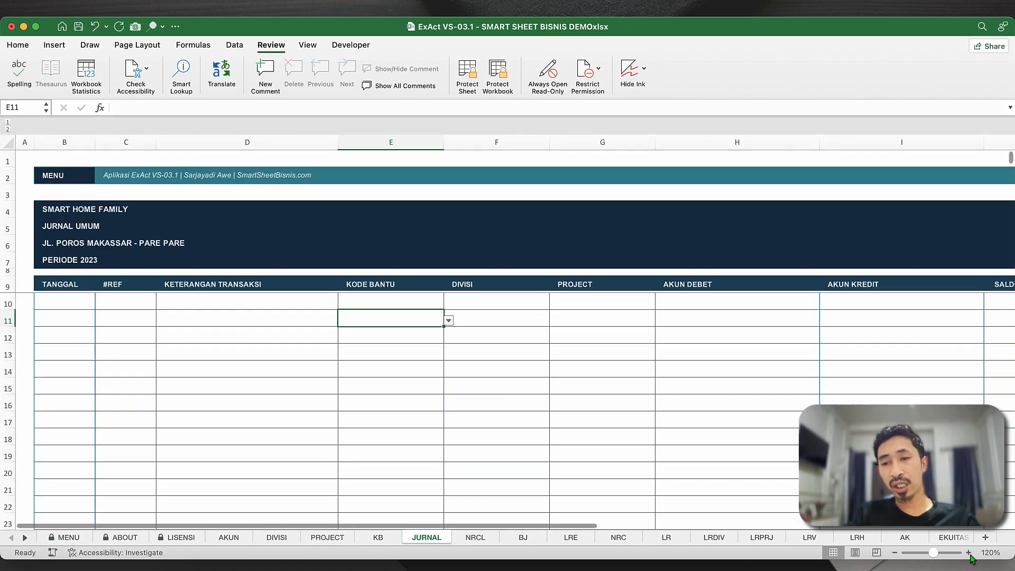
- Enter Pendapatan as the transaction description in row 10 of the journal
left_click(228, 360)
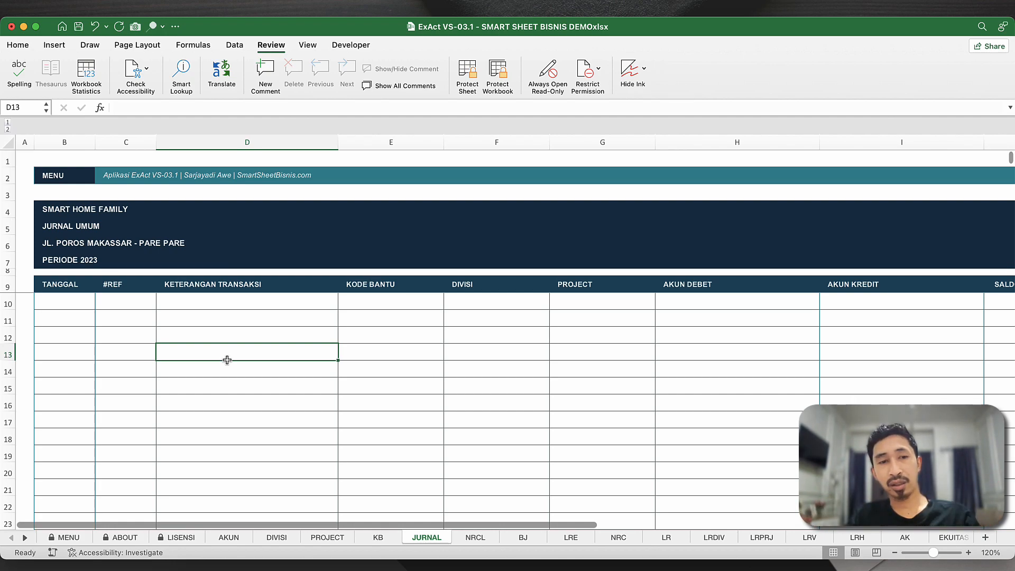
left_click(183, 301)
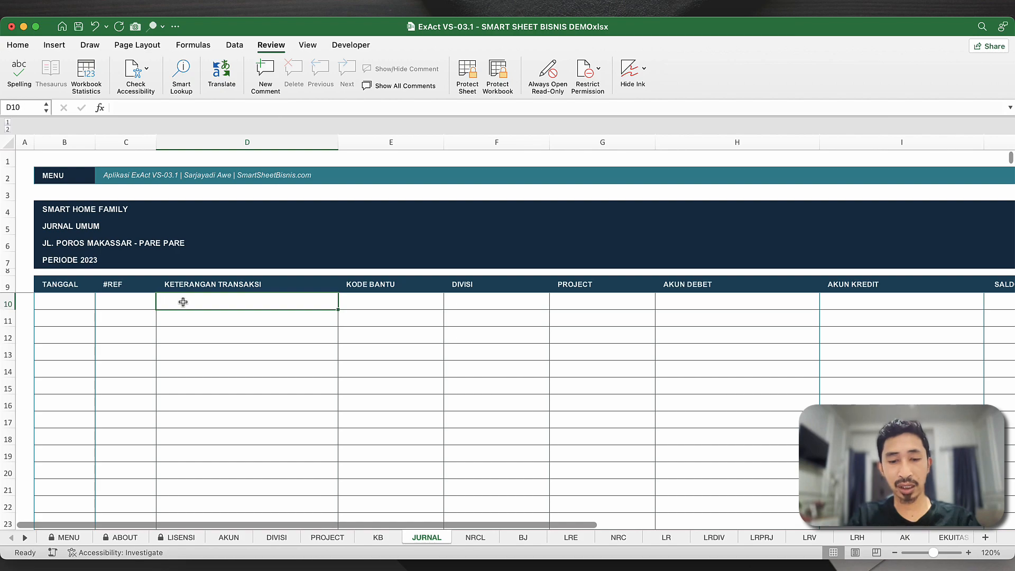
type("Penda")
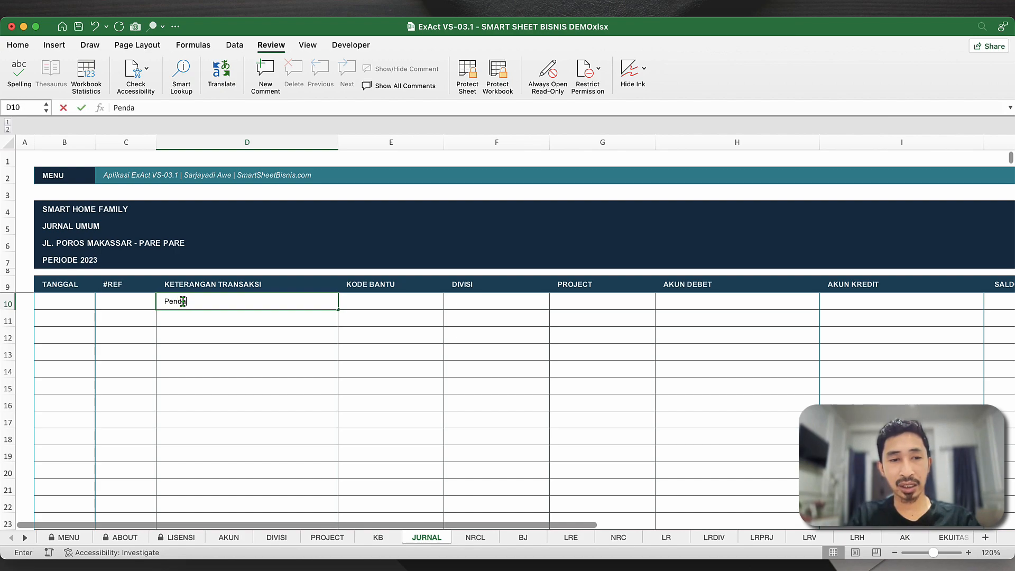
type("patan")
key("Return")
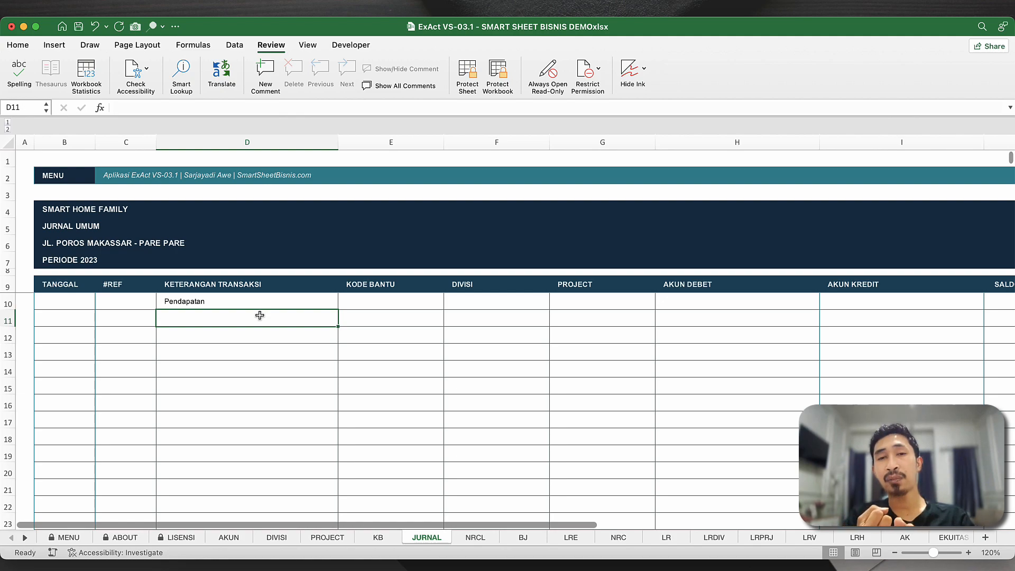
- Enter the date 01 Jan 2023 and the reference JU-001 in journal row 11
key("Left")
key("Left")
type("1")
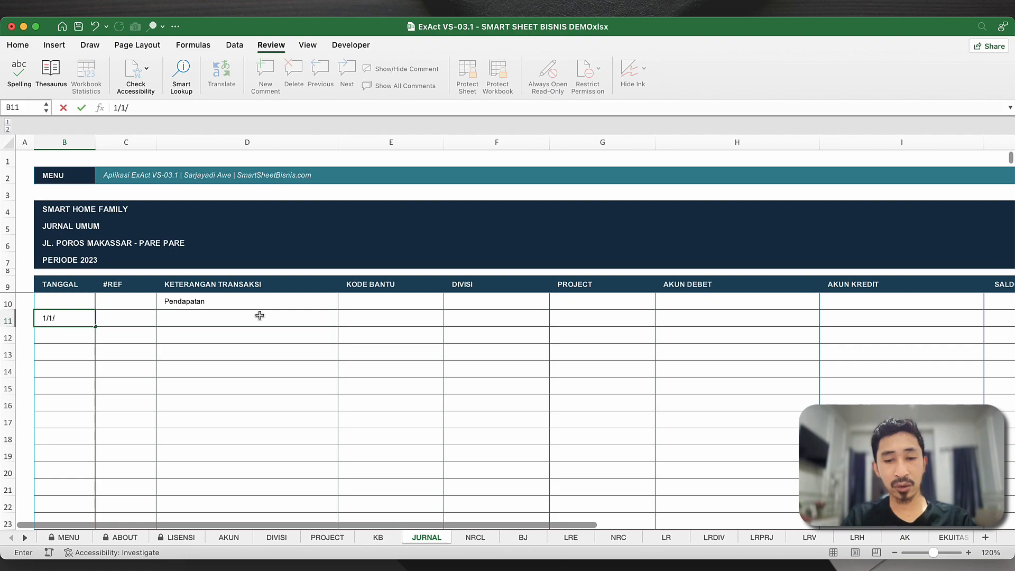
key("Return")
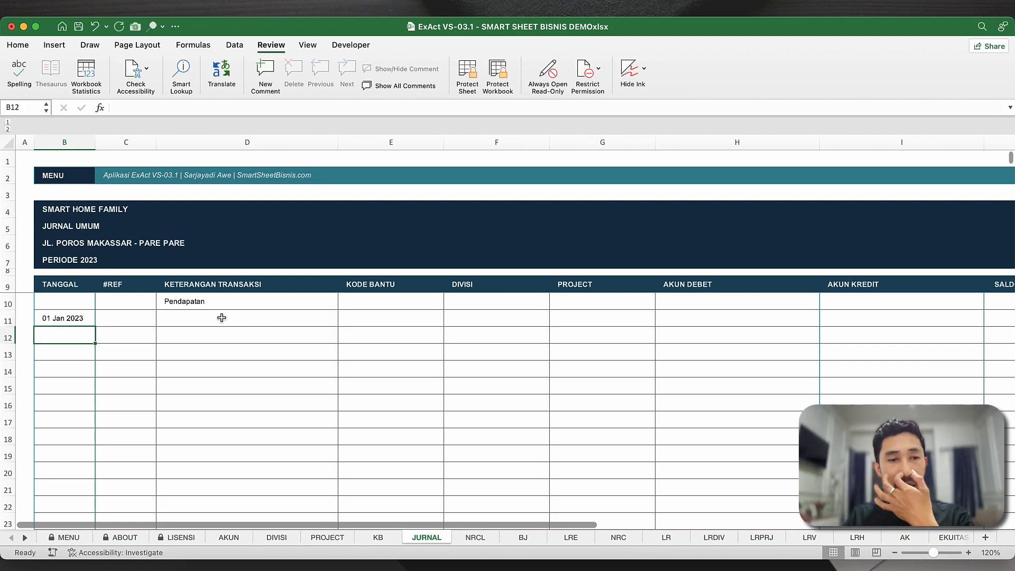
left_click(143, 320)
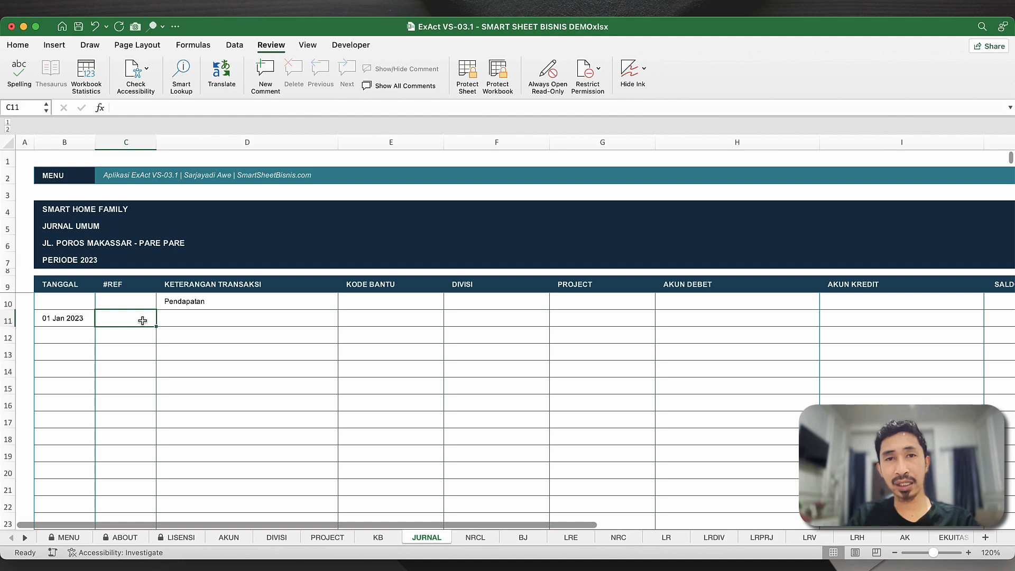
type("JU-001")
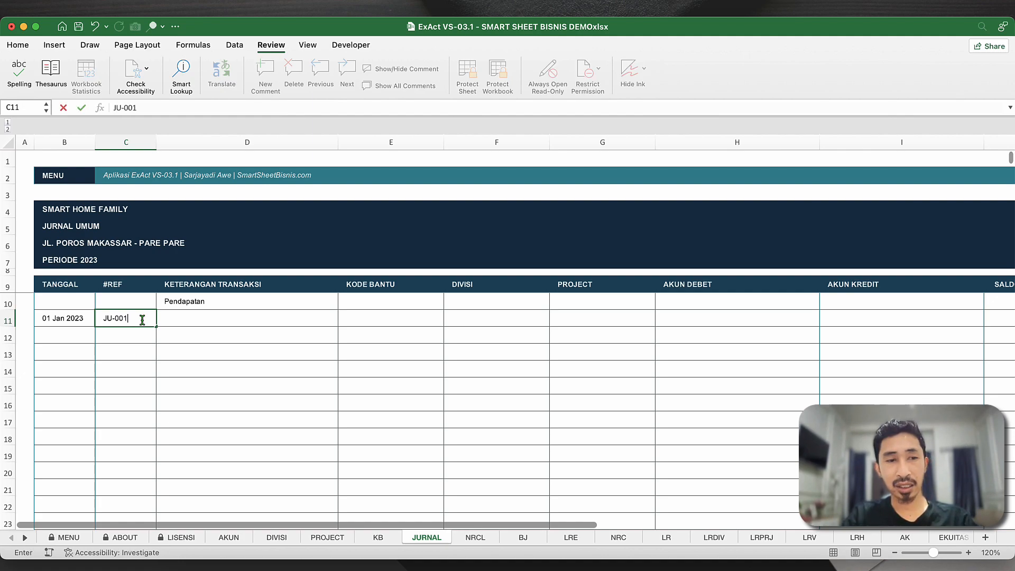
key("Return")
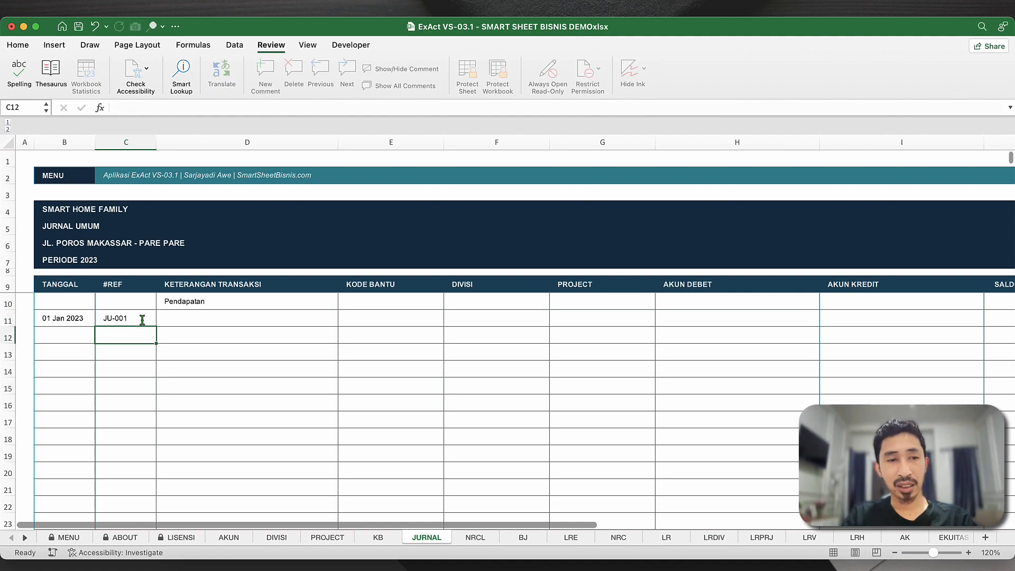
- Describe the transaction in row 11 as "Pendapatan Kamar Standard"
key("Tab")
type("Pendapatan")
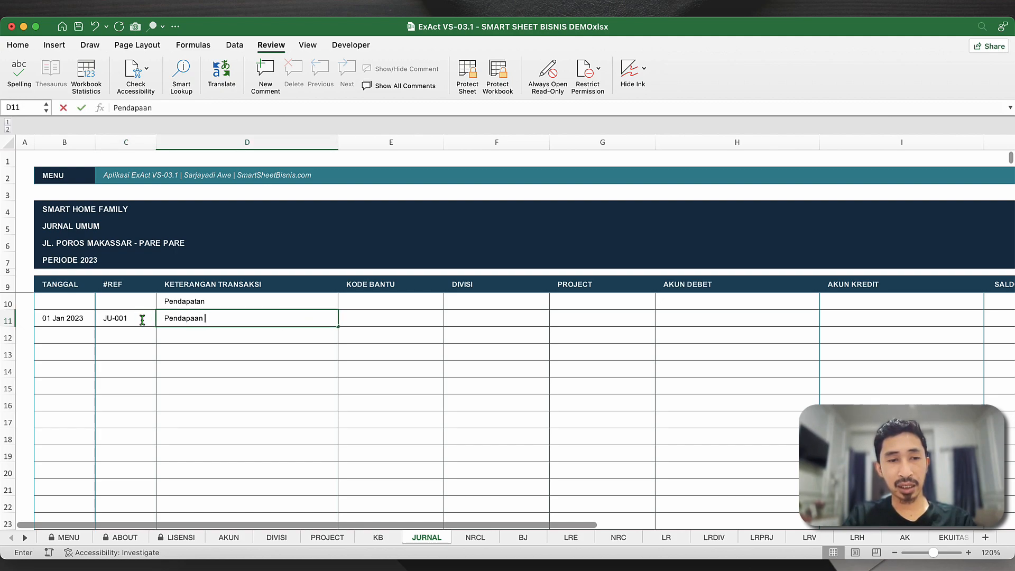
key("BackSpace")
key("BackSpace")
key("BackSpace")
type("tan Kama")
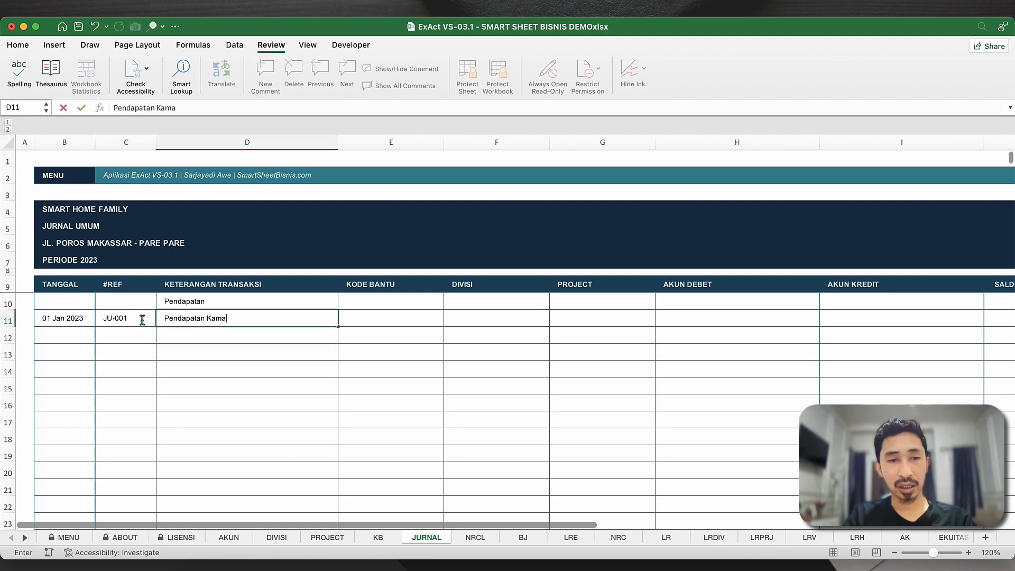
type("r Standaer")
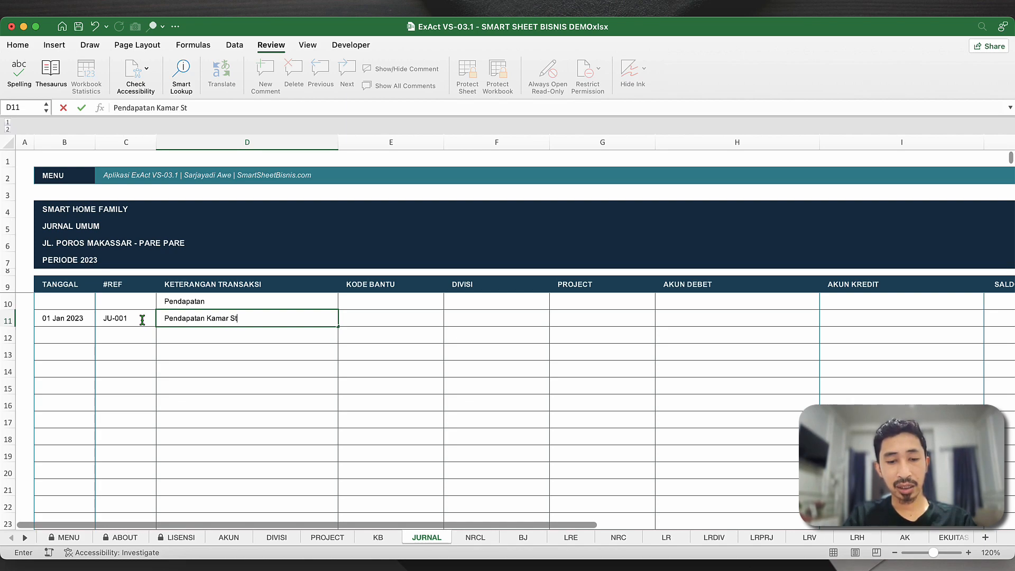
key("BackSpace")
key("BackSpace")
type("rd")
key("Return")
- Extend the row 11 description with "Tn. A untuk 4 hr"
left_click(320, 320)
left_click(351, 319)
double_click(316, 323)
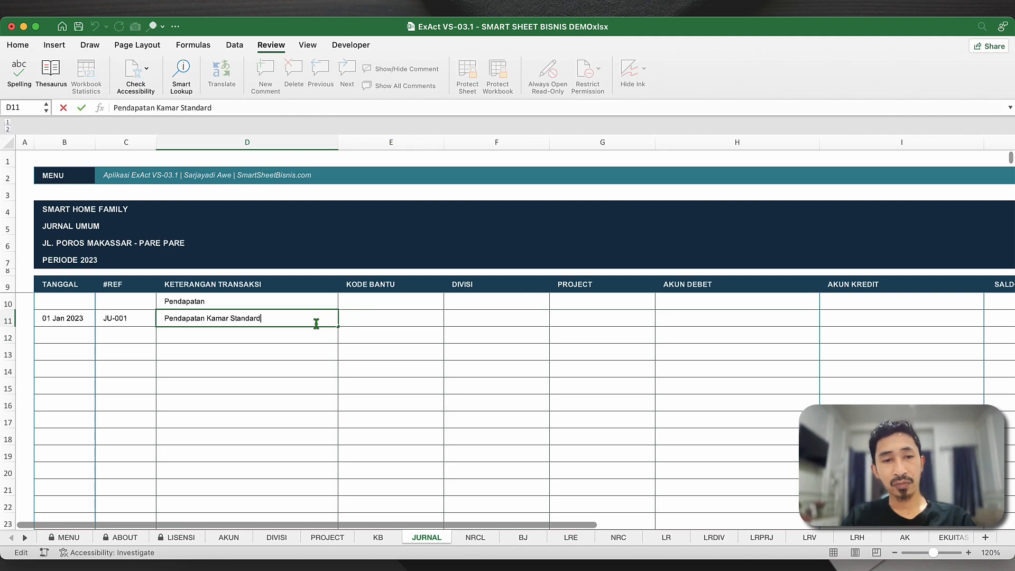
type("Th")
type(". A 1")
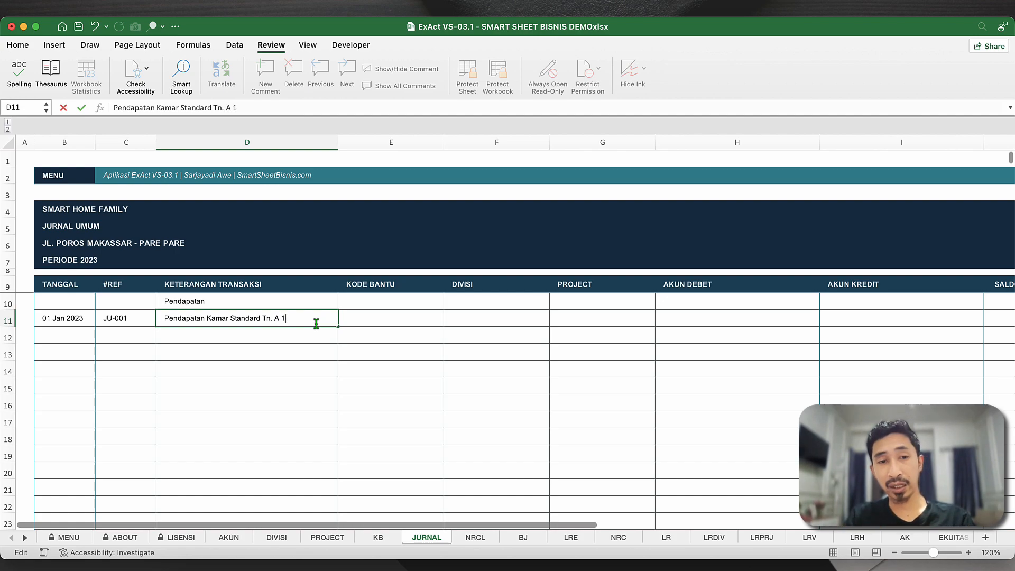
type("/")
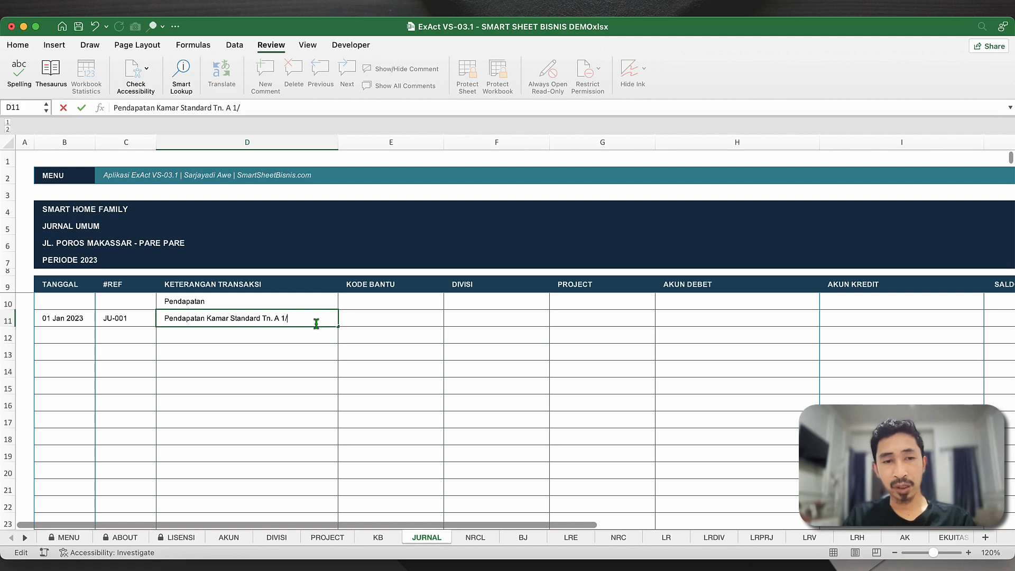
key("BackSpace")
key("BackSpace")
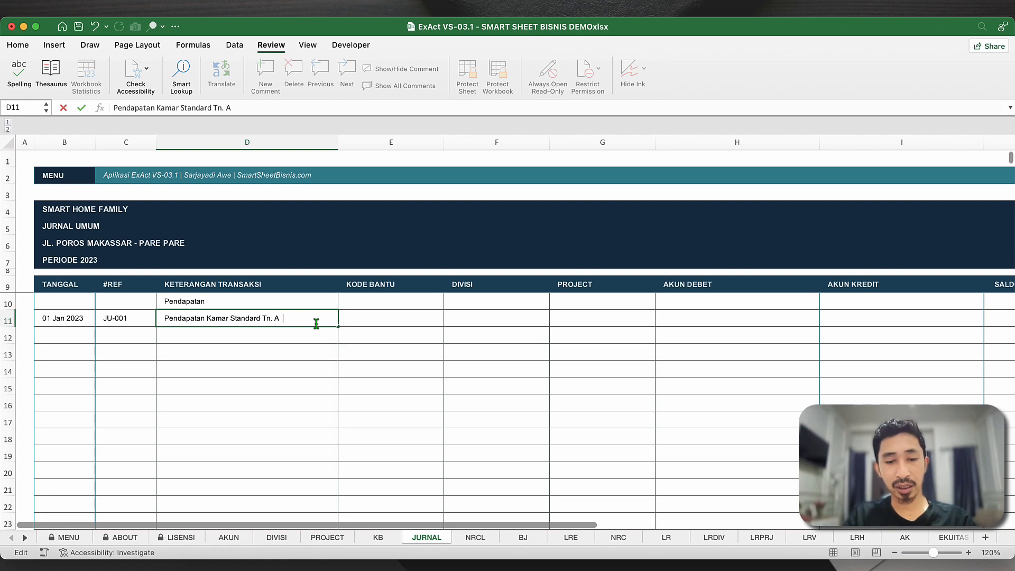
type("untuk ")
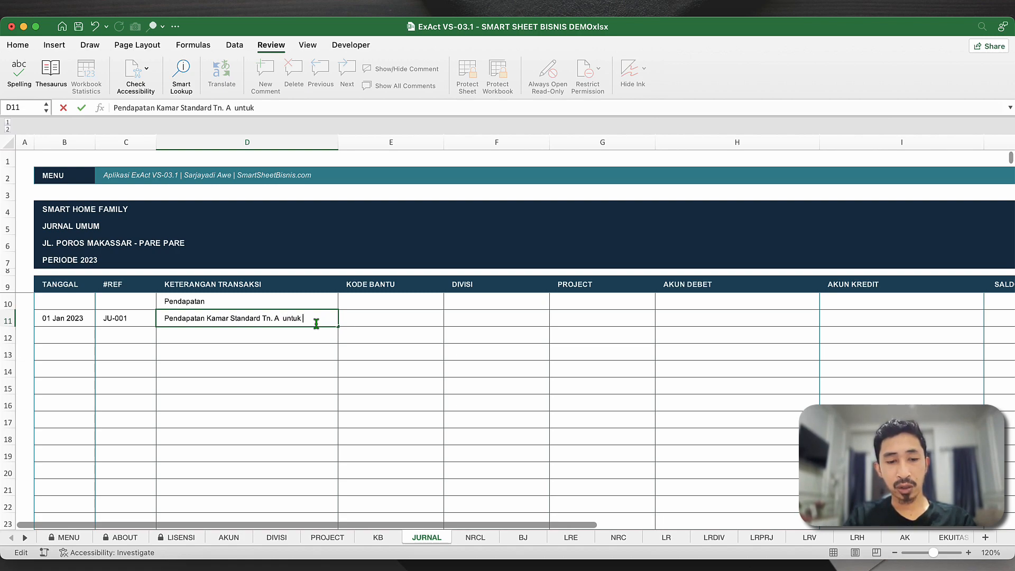
type("4 hr")
key("Return")
- Set the division of the row 11 transaction to "D1 | Standard" from its list of choices
left_click(378, 320)
left_click(486, 318)
left_click(324, 319)
left_click(387, 318)
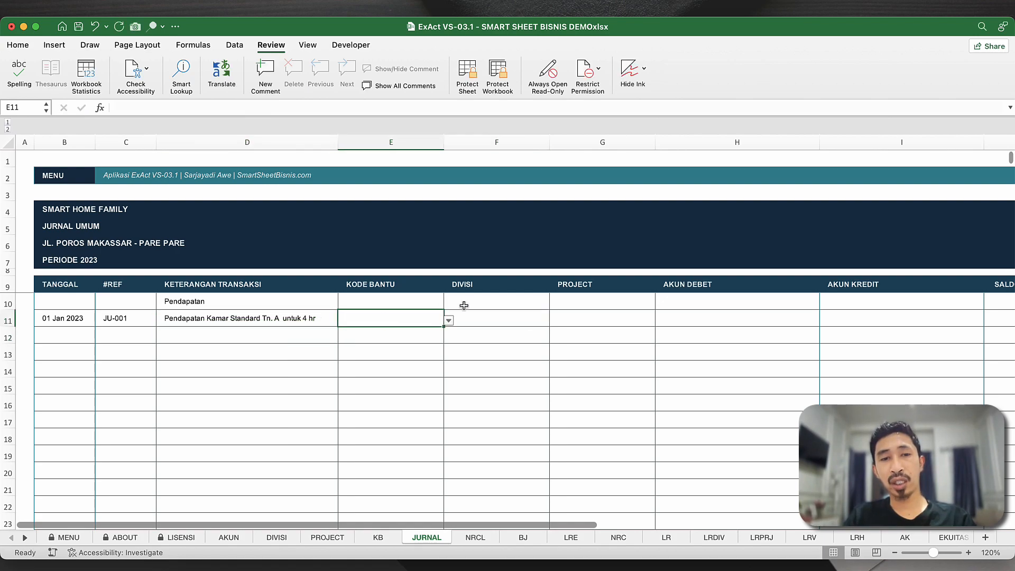
left_click(525, 324)
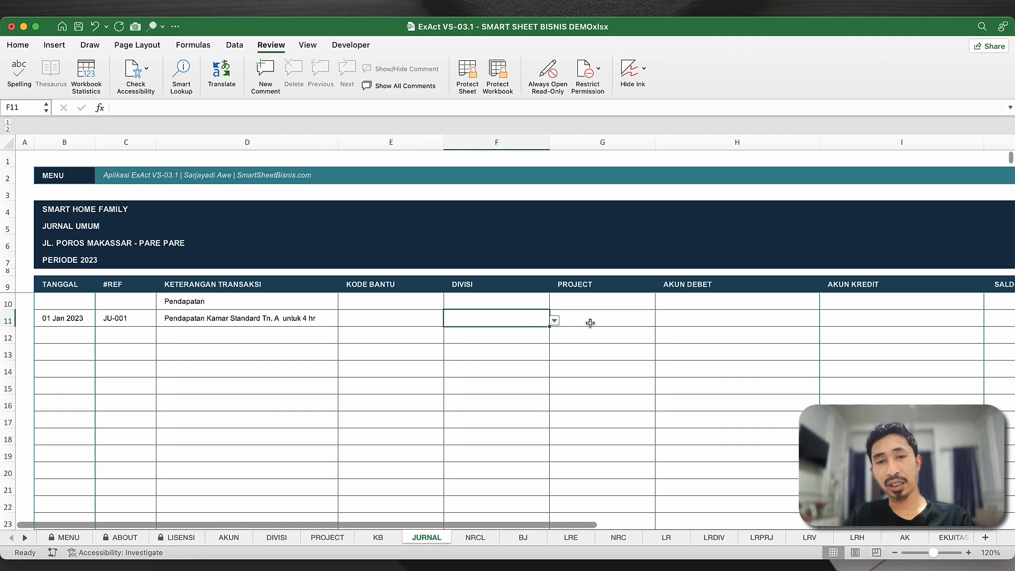
left_click(556, 320)
left_click(529, 319)
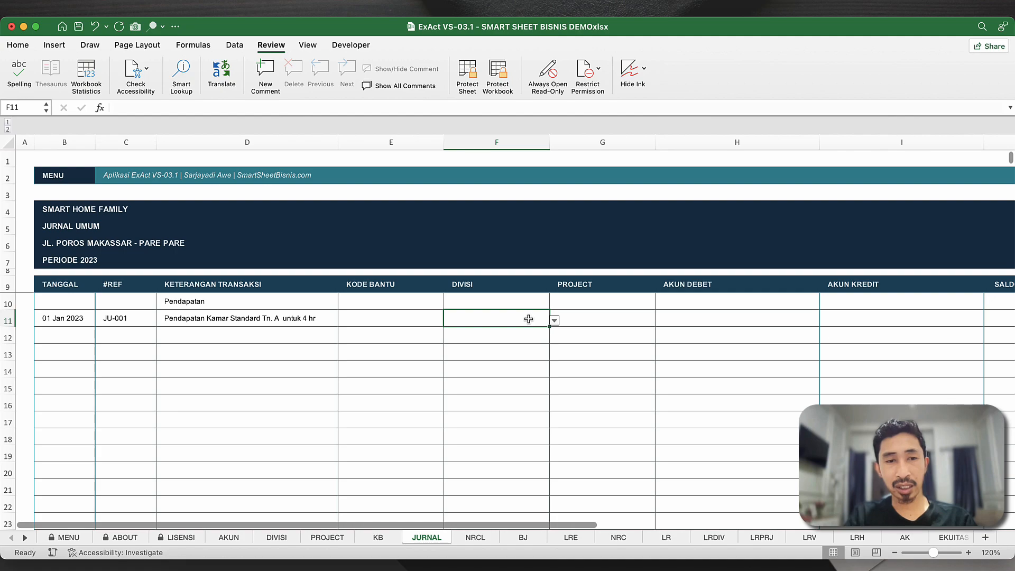
type("stan")
key("Return")
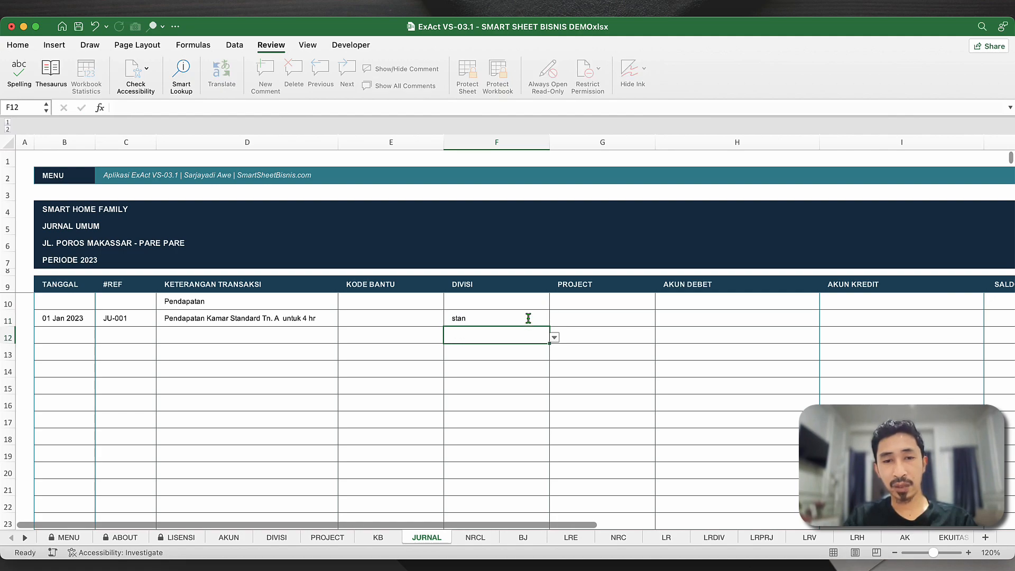
left_click(529, 319)
left_click(554, 321)
left_click(503, 342)
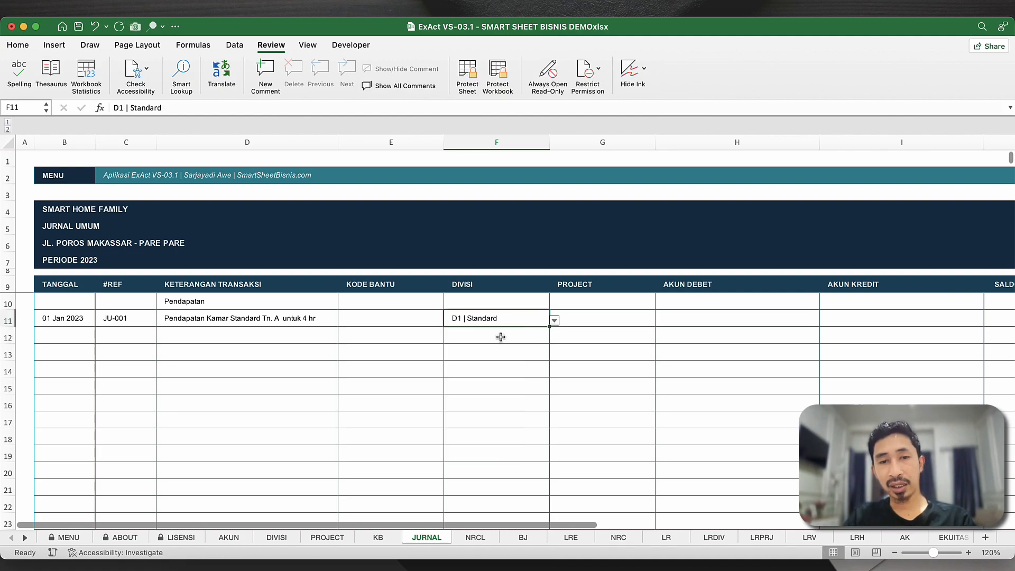
- Hide the PROJECT column (column G) of the journal
left_click(614, 324)
left_click(693, 321)
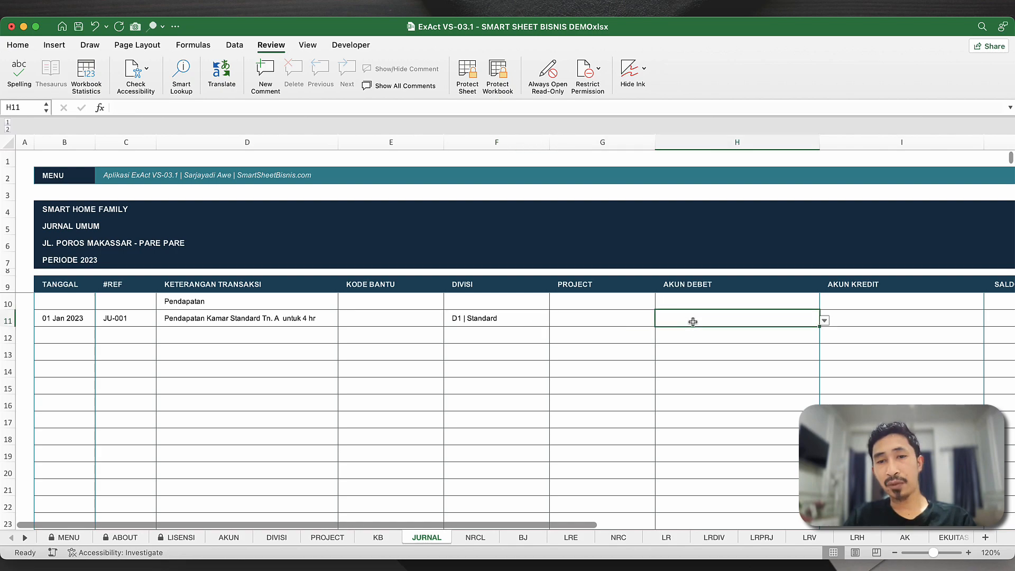
left_click(598, 155)
left_click(598, 149)
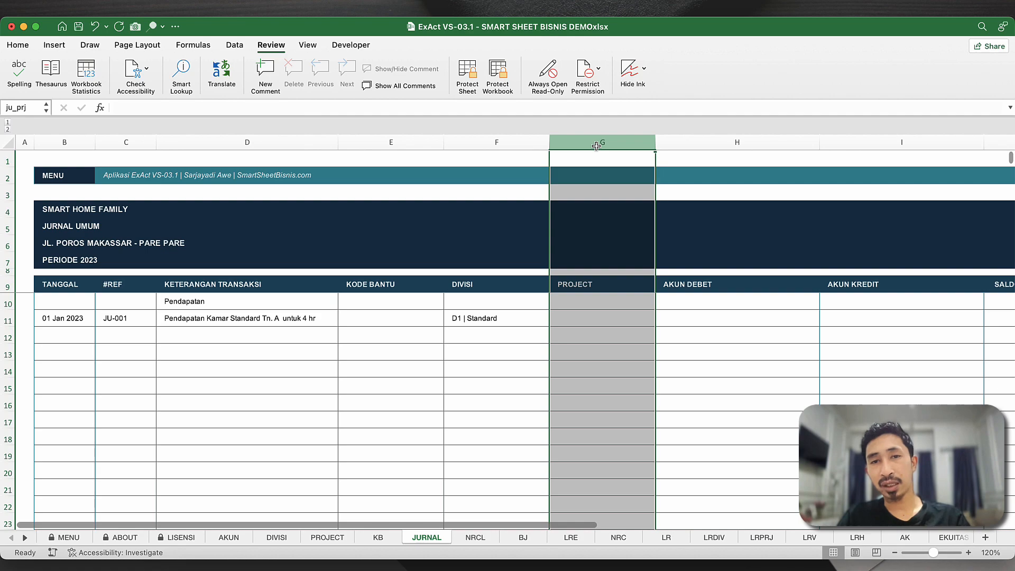
right_click(598, 149)
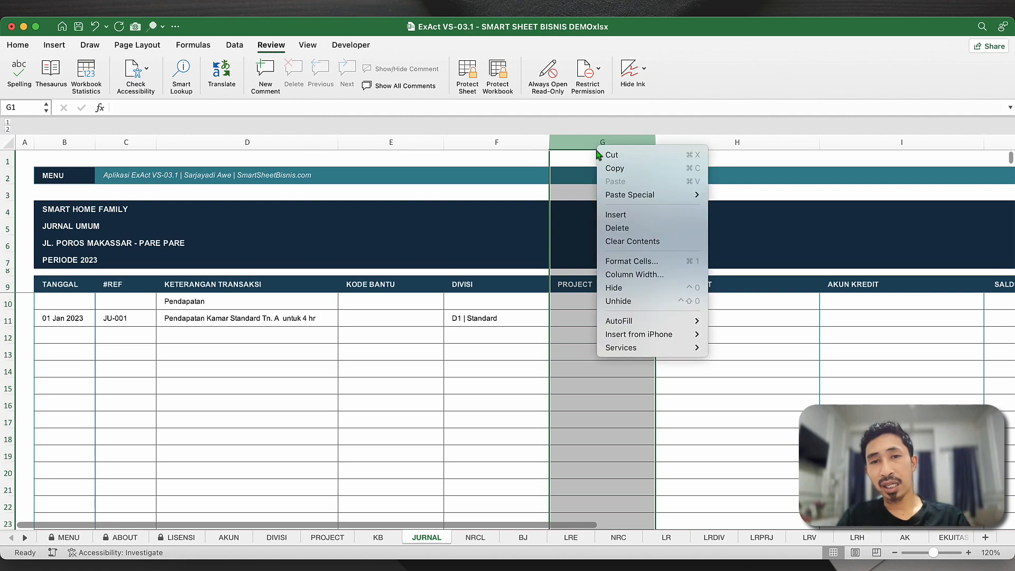
left_click(614, 288)
- Enter "Kas" as the debit account of row 11 and display the matching accounts
left_click(589, 323)
left_click(633, 302)
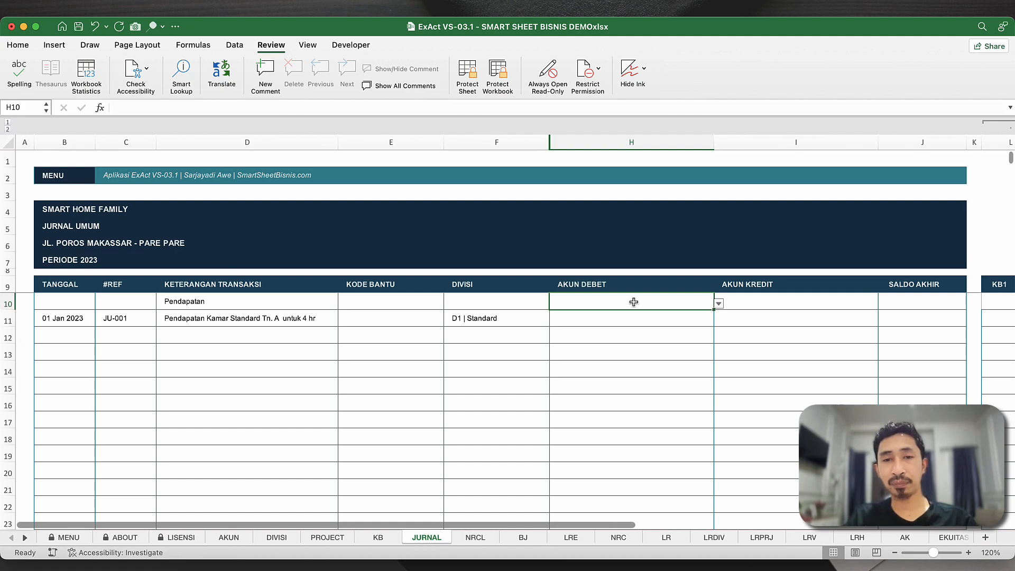
key("Down")
type("Kas")
key("Return")
left_click(639, 324)
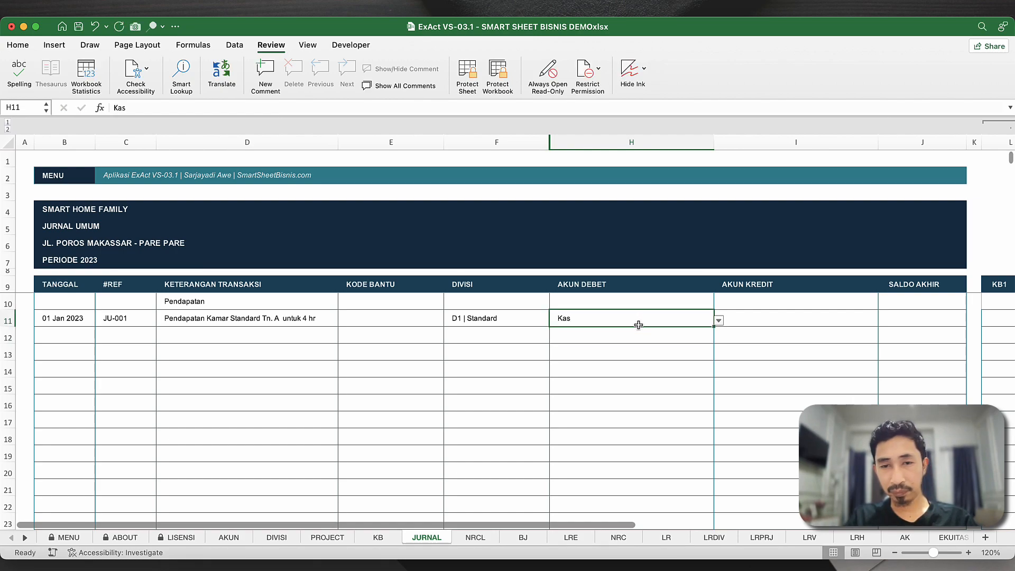
left_click(719, 320)
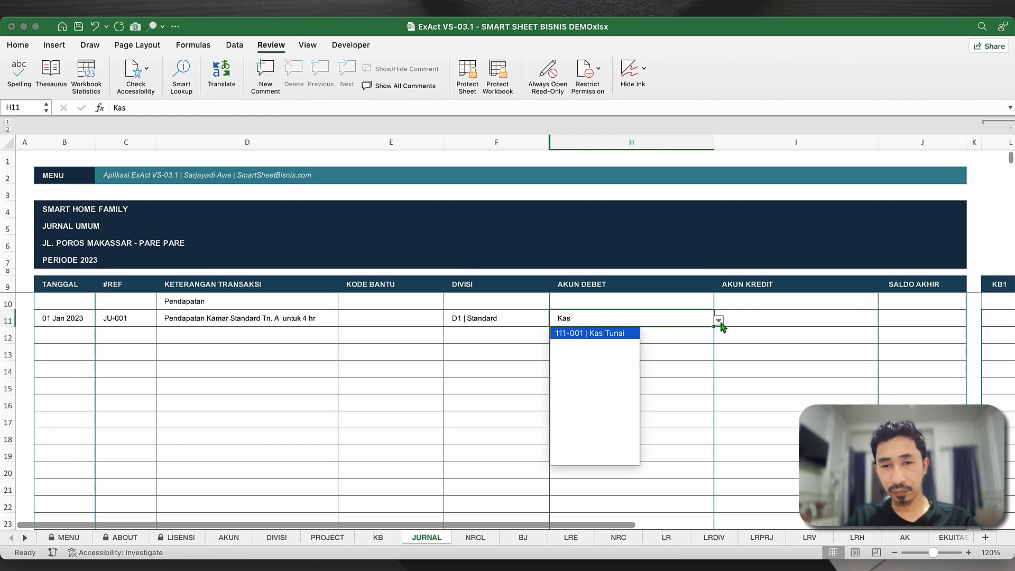
left_click(618, 317)
- Search the row 11 debit account choices for "kas" and set the account to "111-001 | Kas Tunai"
type("kas")
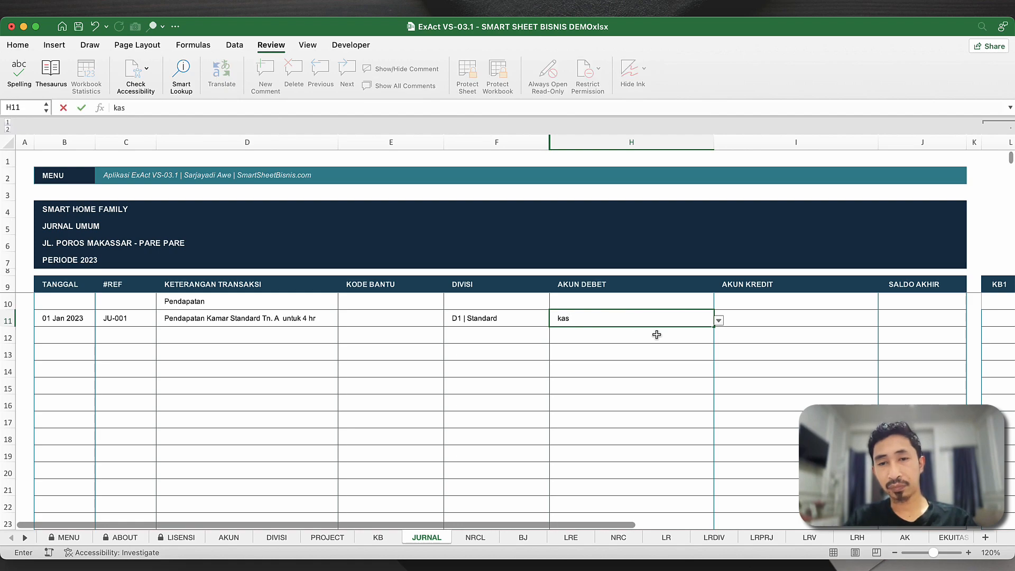
left_click(719, 321)
left_click(720, 320)
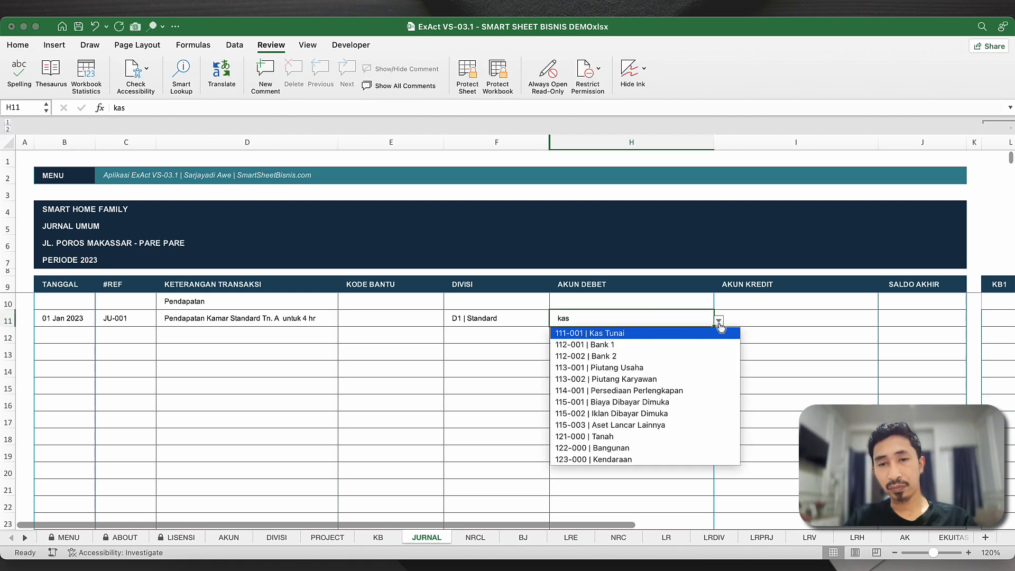
left_click(621, 334)
left_click(604, 336)
left_click(609, 318)
triple_click(632, 323)
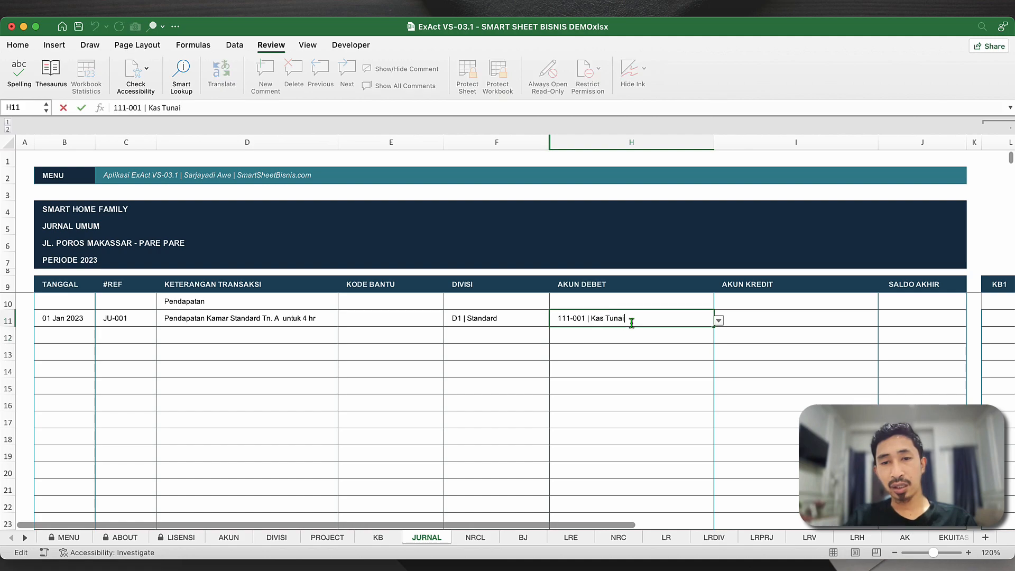
key("Return")
left_click(631, 322)
left_click(568, 337)
- Go to the workbook's MENU sheet and view the options for "Penggunaan Untuk ?" without changing the selection
left_click(59, 178)
left_click(545, 481)
left_click(589, 482)
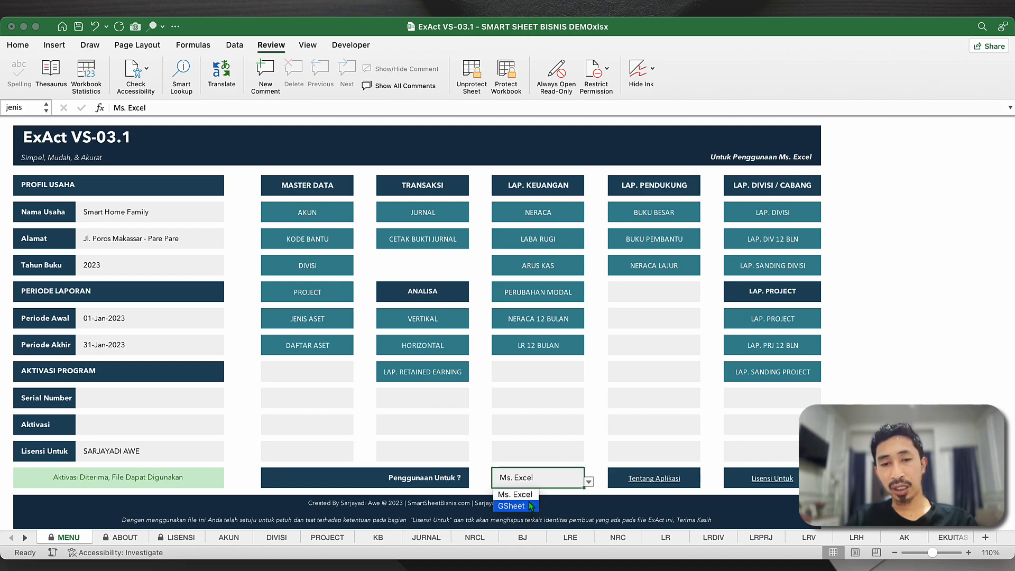
left_click(560, 447)
left_click(550, 449)
left_click(570, 423)
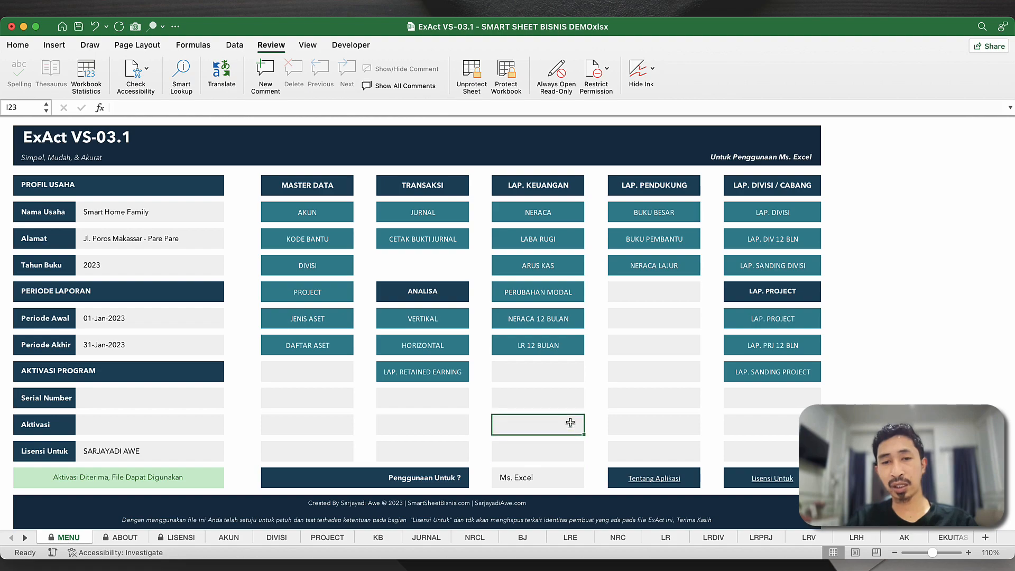
left_click(616, 364)
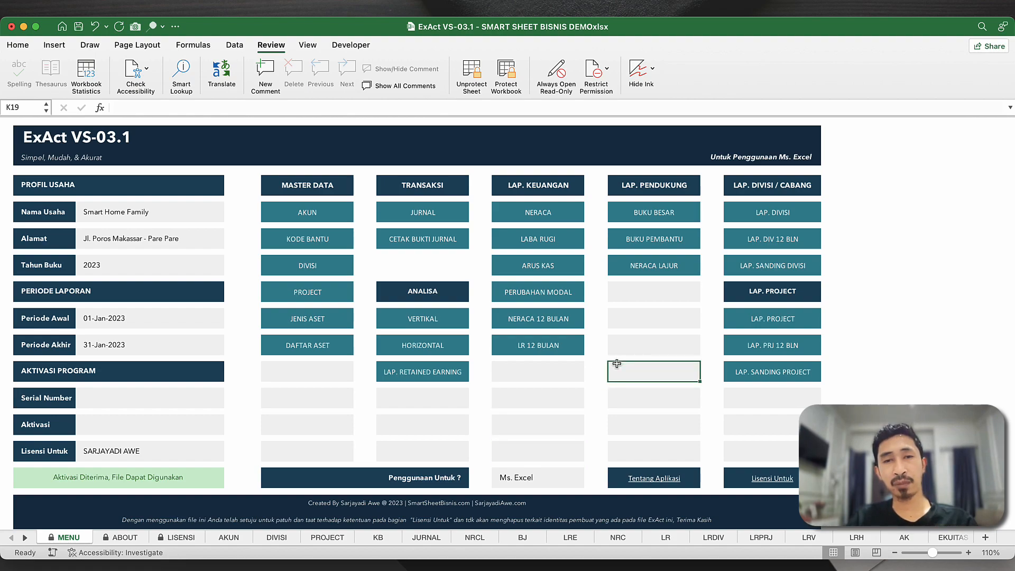
- Return to the general journal and display the filtered debit account choices for row 11
left_click(422, 214)
left_click(587, 332)
double_click(625, 319)
key("Return")
left_click(663, 318)
left_click(719, 321)
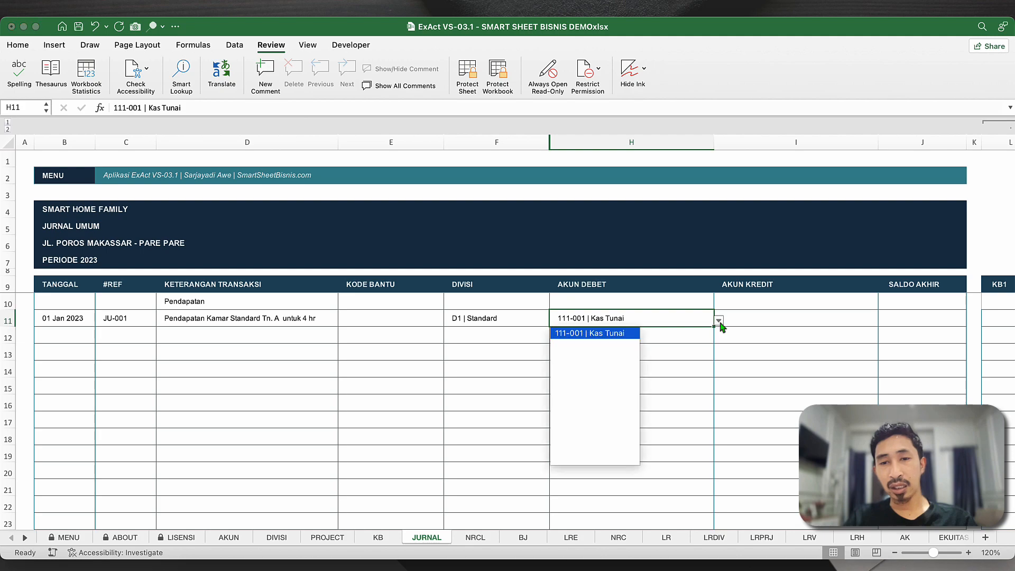
left_click(653, 325)
- Enter "Pendapat" as the credit account of row 11 and display the matching income accounts
left_click(759, 316)
type("Pendapat")
key("Return")
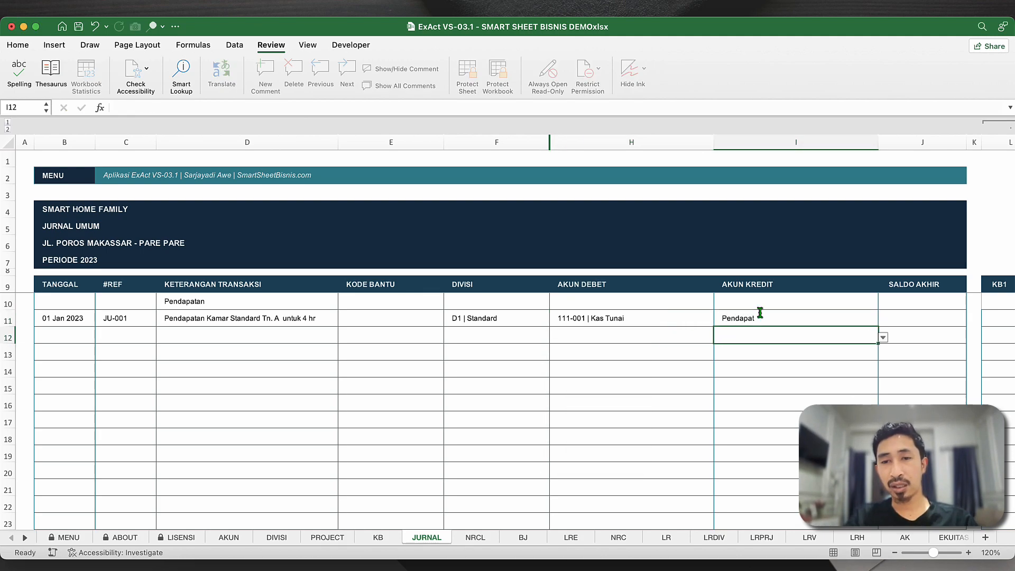
left_click(773, 313)
left_click(883, 320)
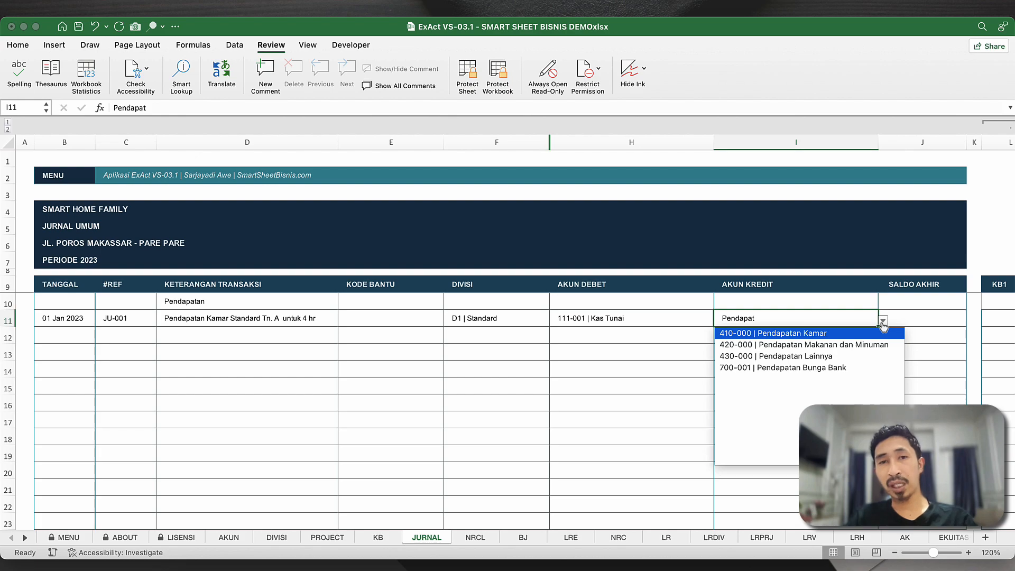
left_click(859, 325)
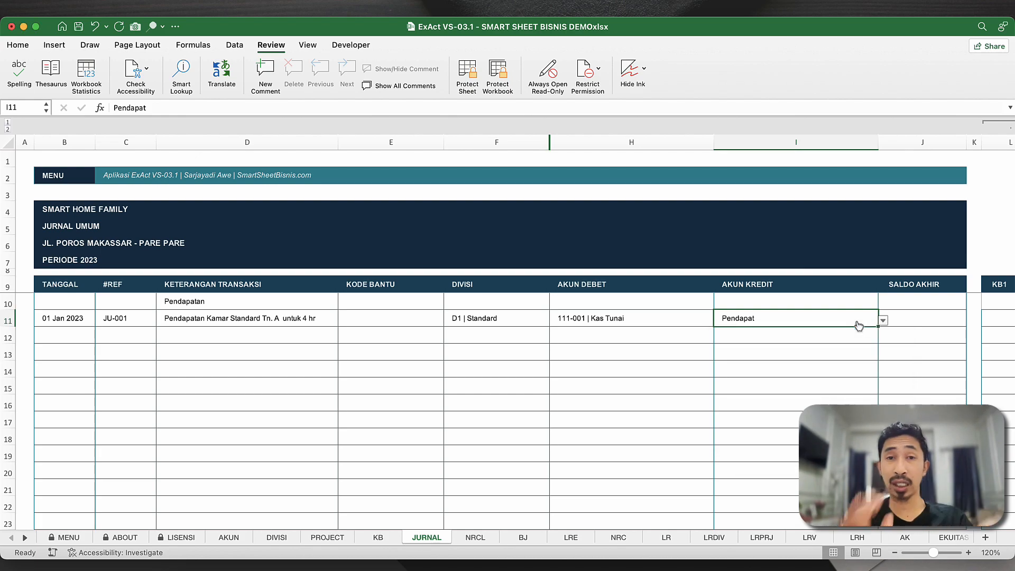
- Set the credit account of row 11 to "410-000 | Pendapatan Kamar" from its filtered choices
double_click(794, 321)
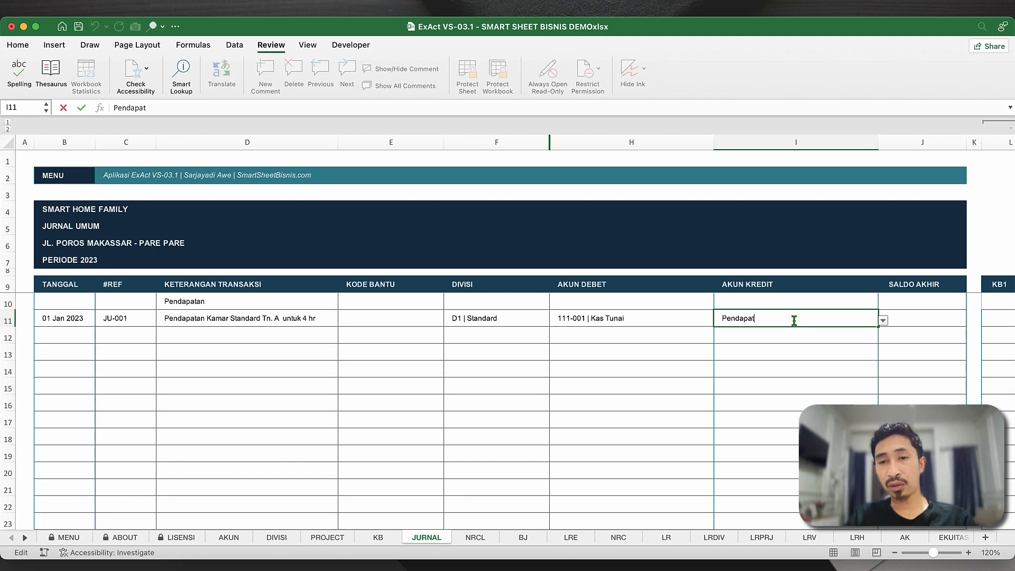
key("Return")
left_click(800, 319)
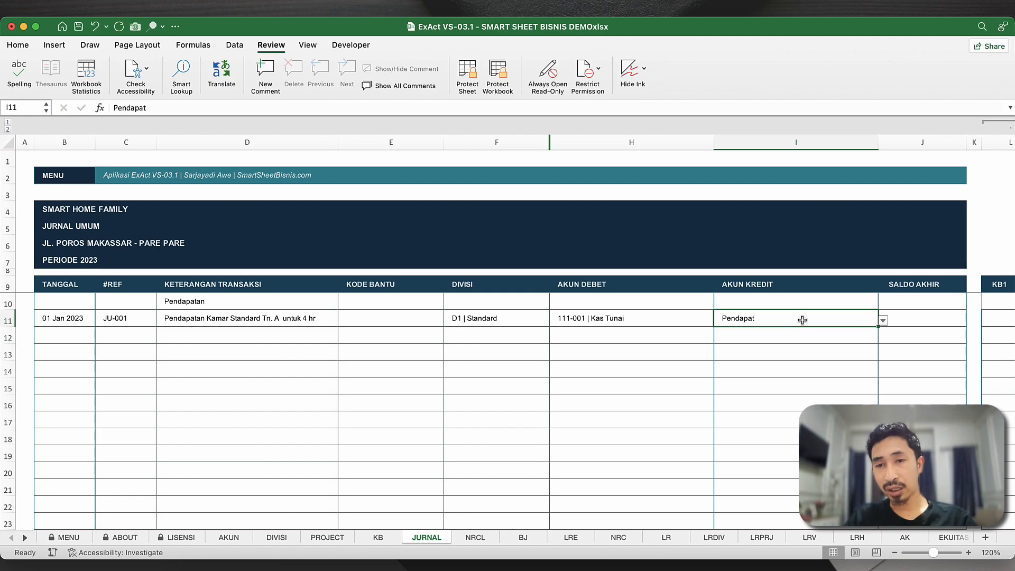
left_click(883, 321)
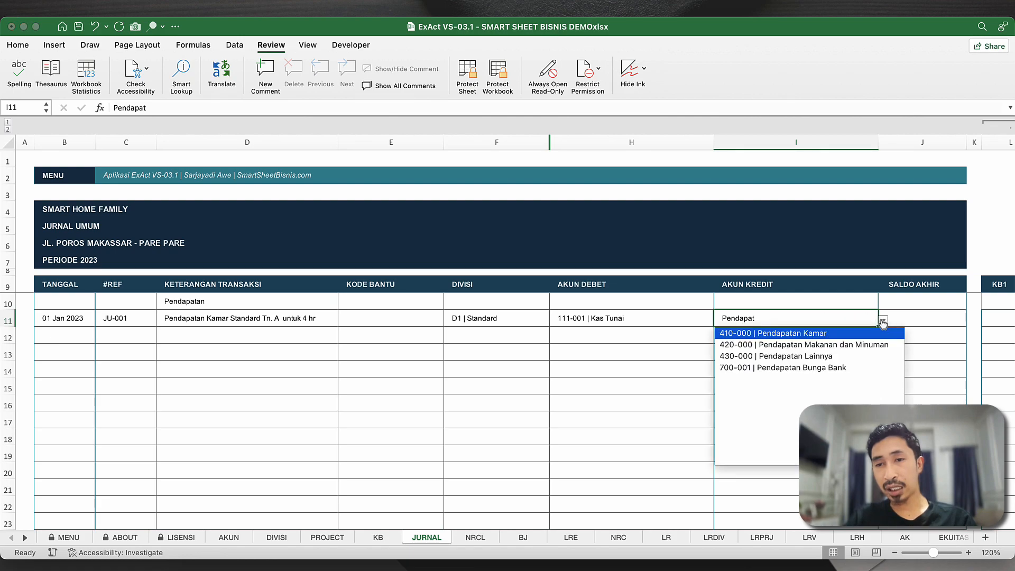
left_click(808, 333)
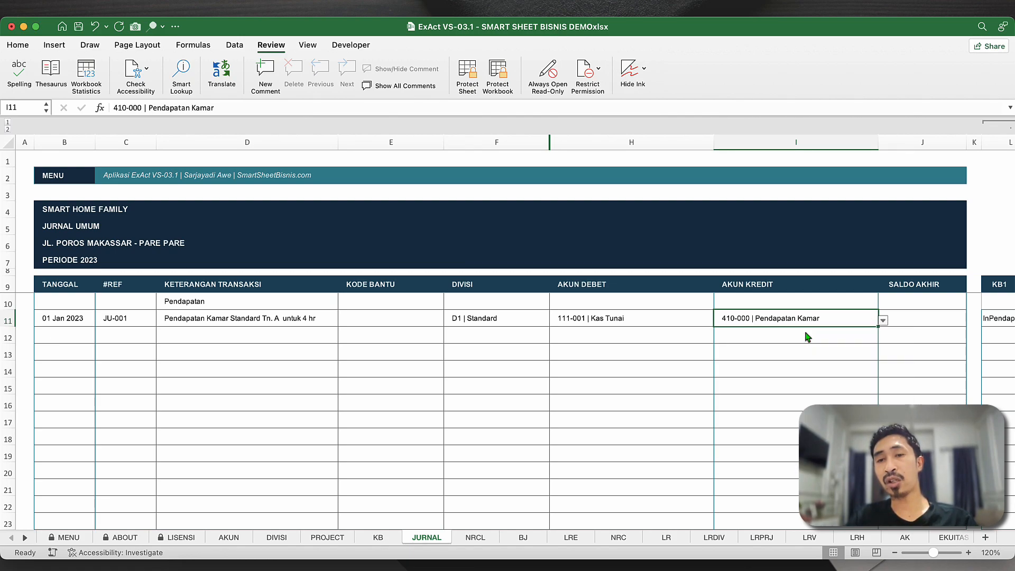
left_click(883, 320)
left_click(860, 324)
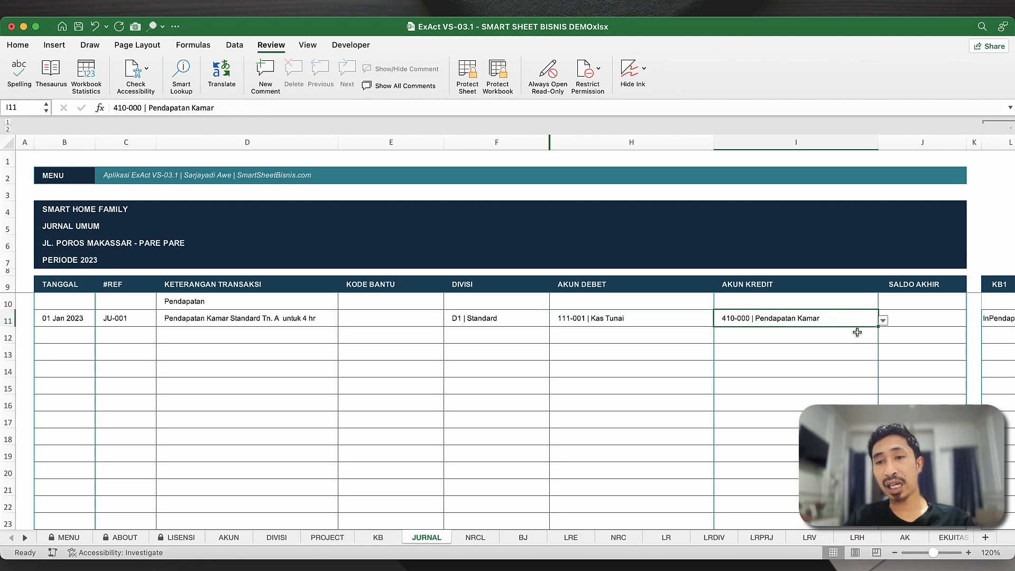
- Check the Standard room's daily price on the Notion page, and enter =4*100000 as the SALDO AKHIR amount of row 11 in Excel
left_click(909, 323)
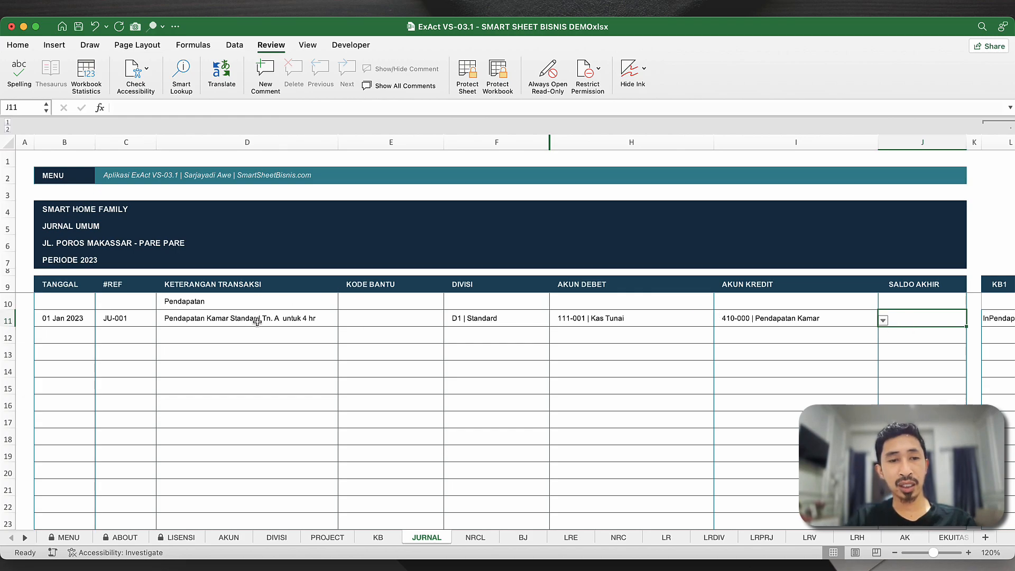
key("ctrl+Right")
scroll(389, 400, "down", 1)
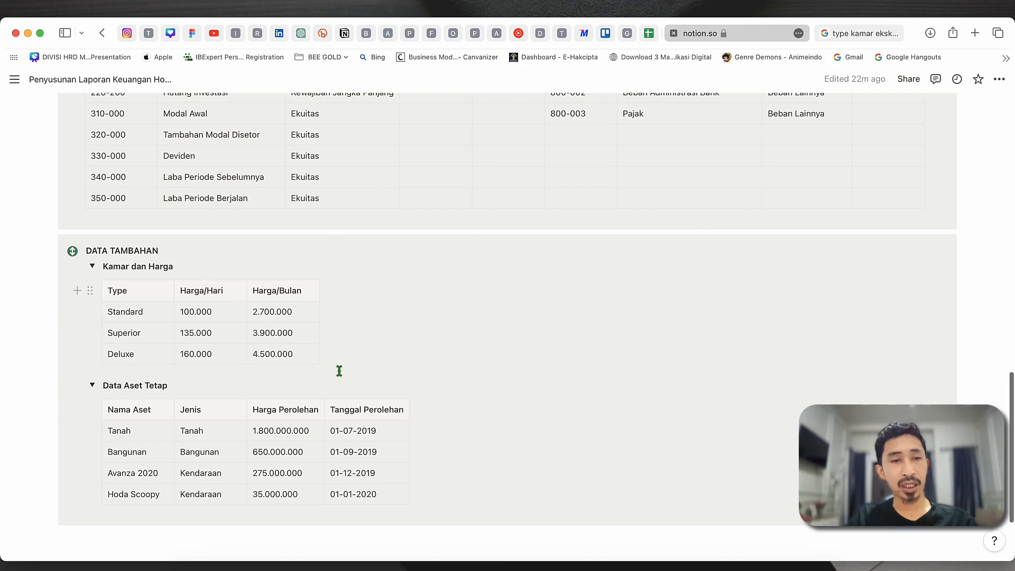
key("ctrl+Left")
type("=40")
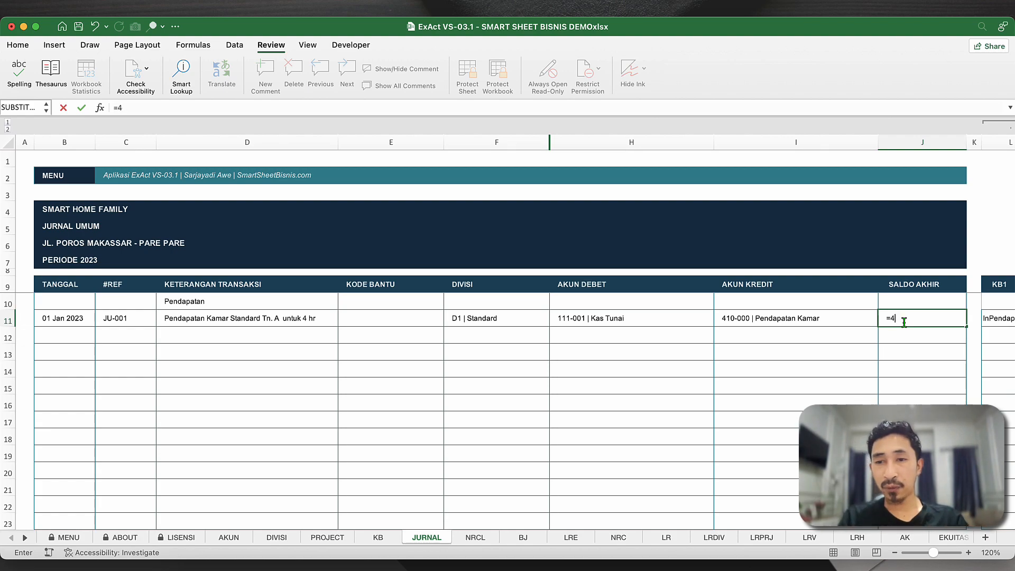
left_click_drag(903, 327, 892, 387)
type("100000")
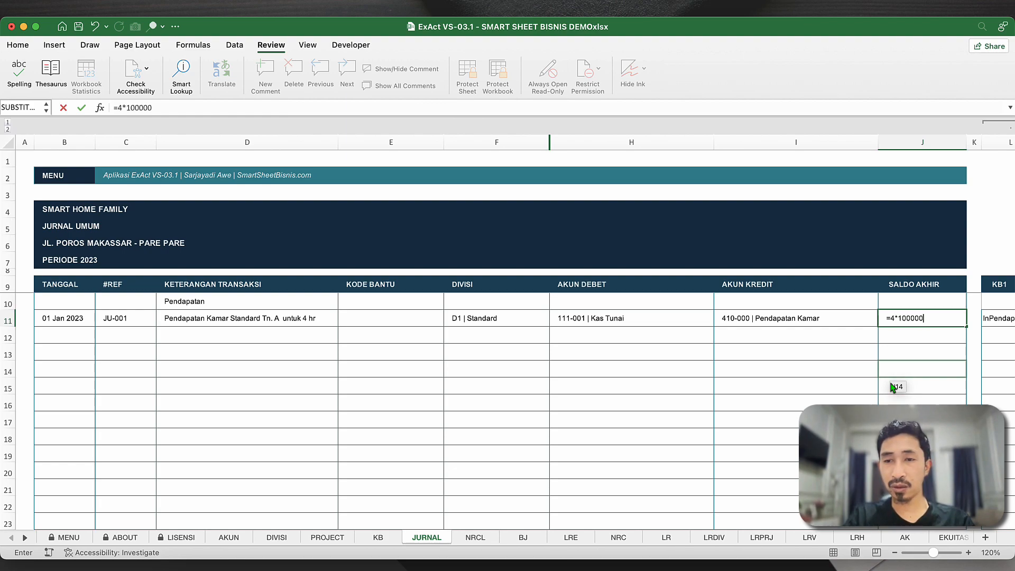
key("Return")
- Date the second journal transaction in row 12 as 1/1/23
left_click(74, 336)
left_click(116, 339)
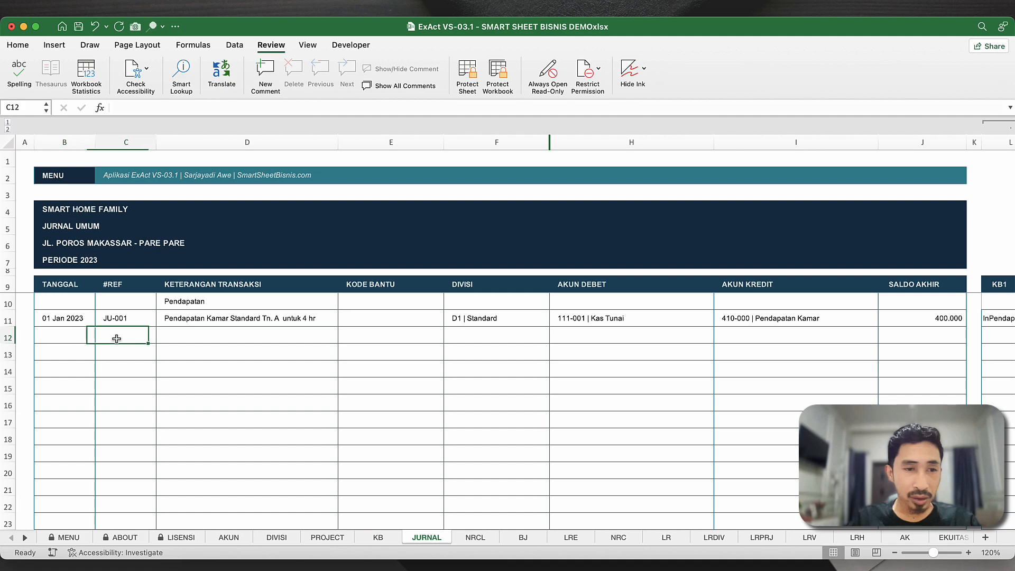
left_click(83, 336)
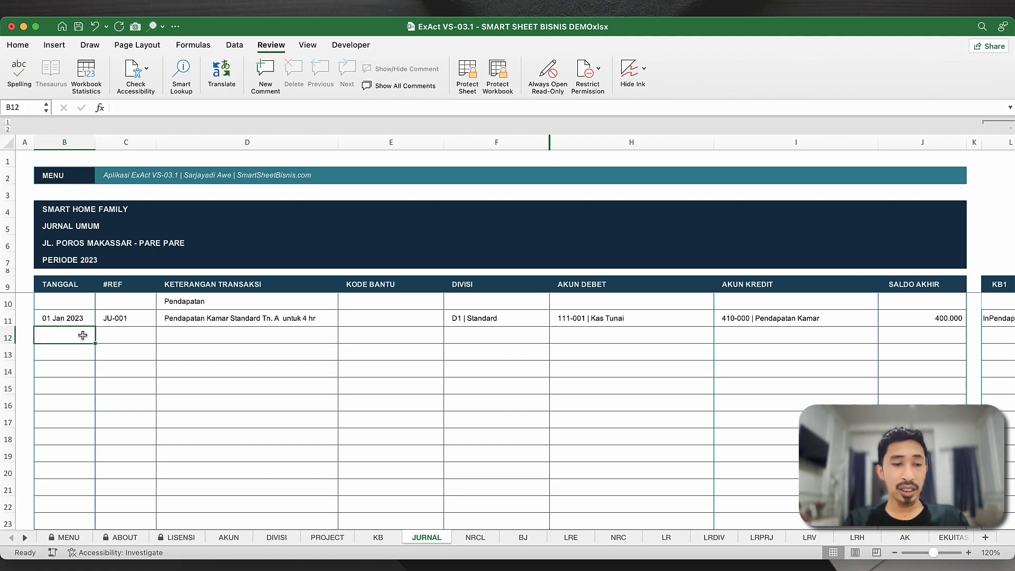
type("1/1/23")
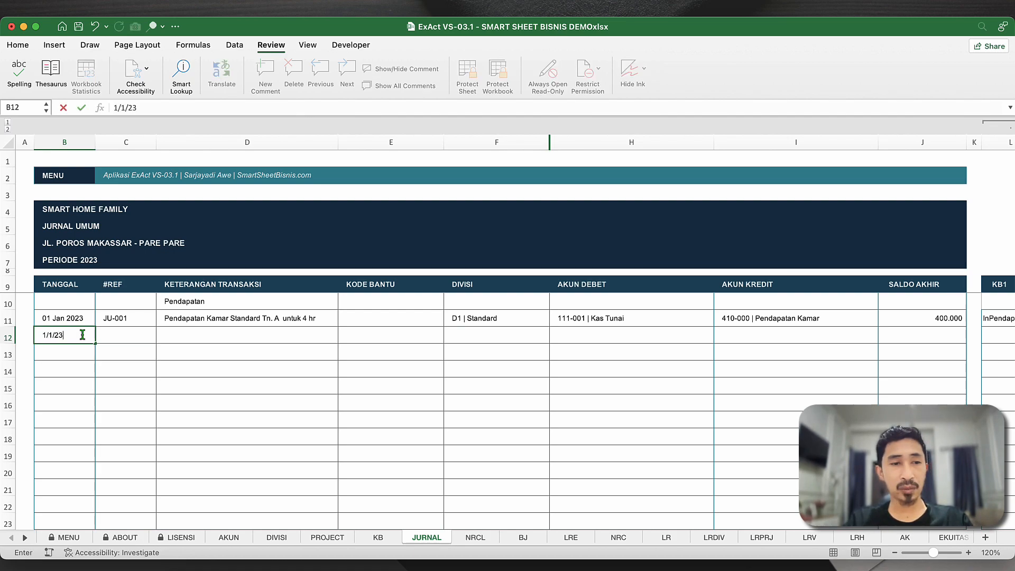
key("Return")
- Set the reference number of the row 12 transaction to "JU-002"
left_click(141, 338)
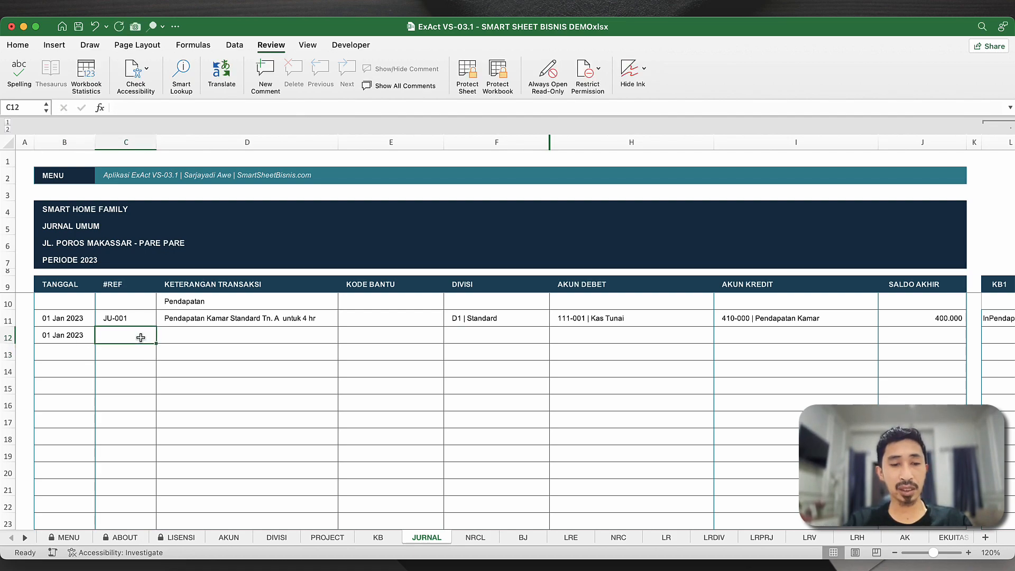
type("JU")
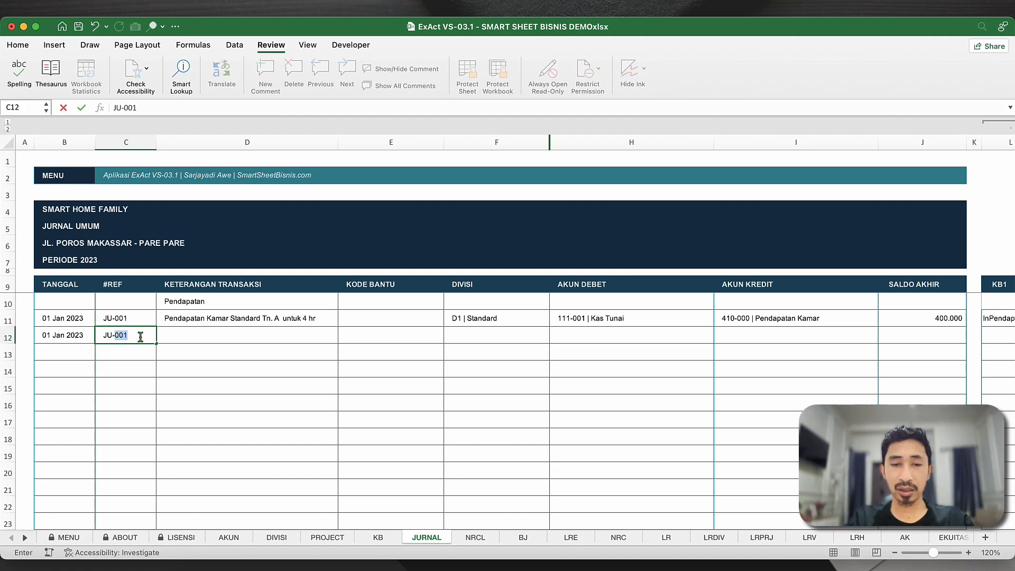
type("-002")
key("Return")
- Describe the transaction in row 12 as "Pendapatan Kamar Deluxe Tn. B Untuk 1 bulan"
left_click(187, 329)
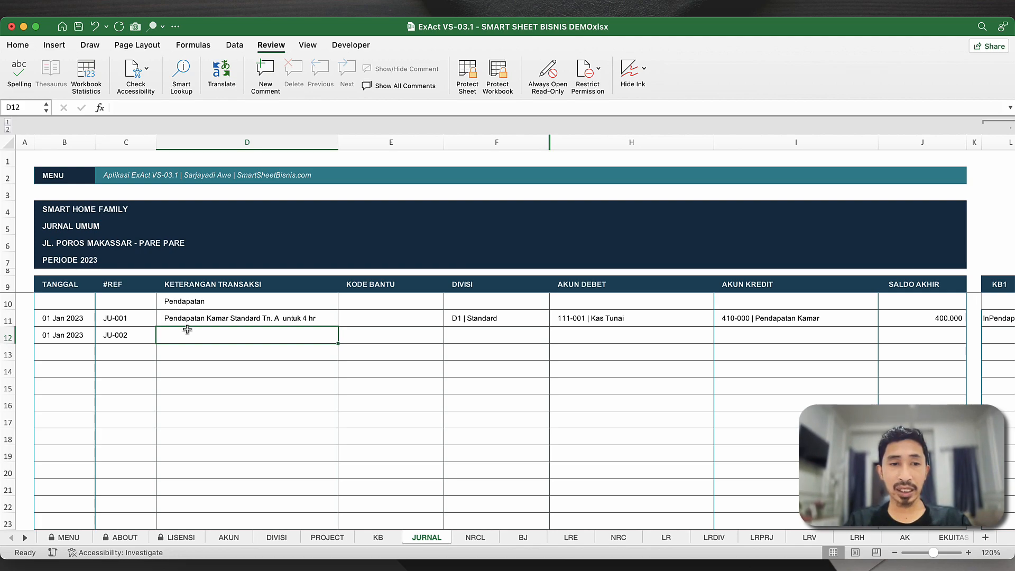
type("Pendapata")
type("n Kamar")
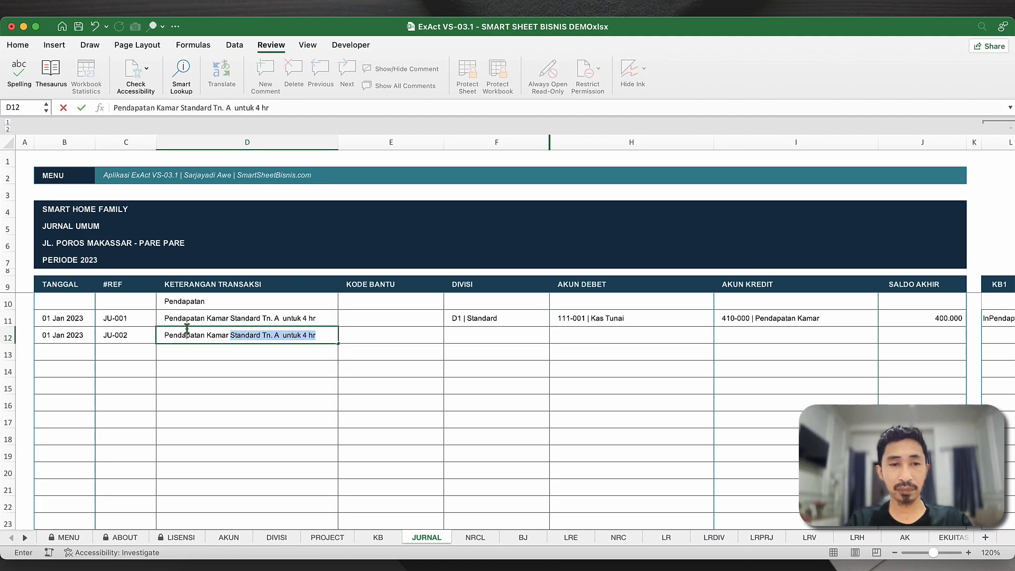
type(" Deluxe")
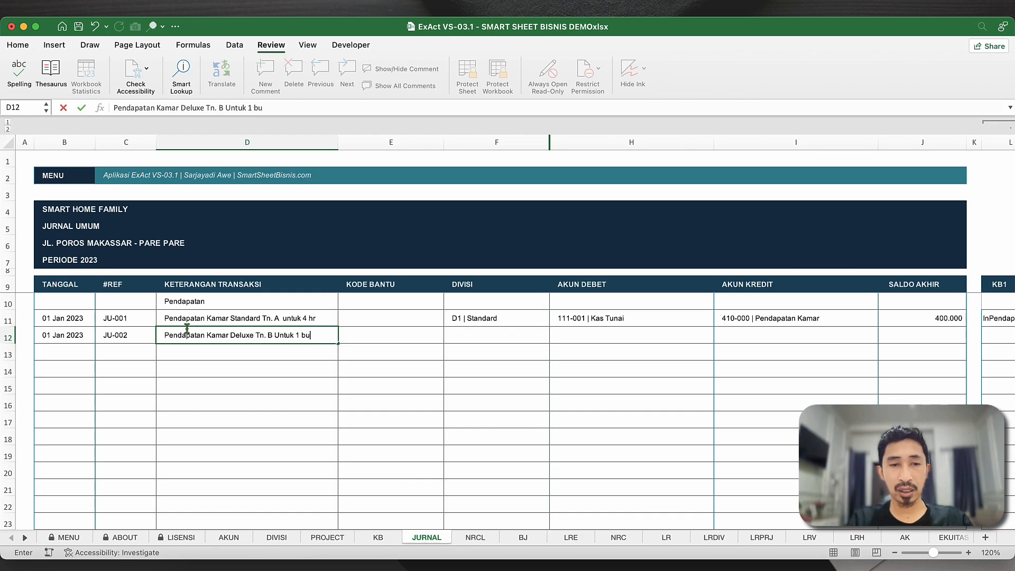
key("Return")
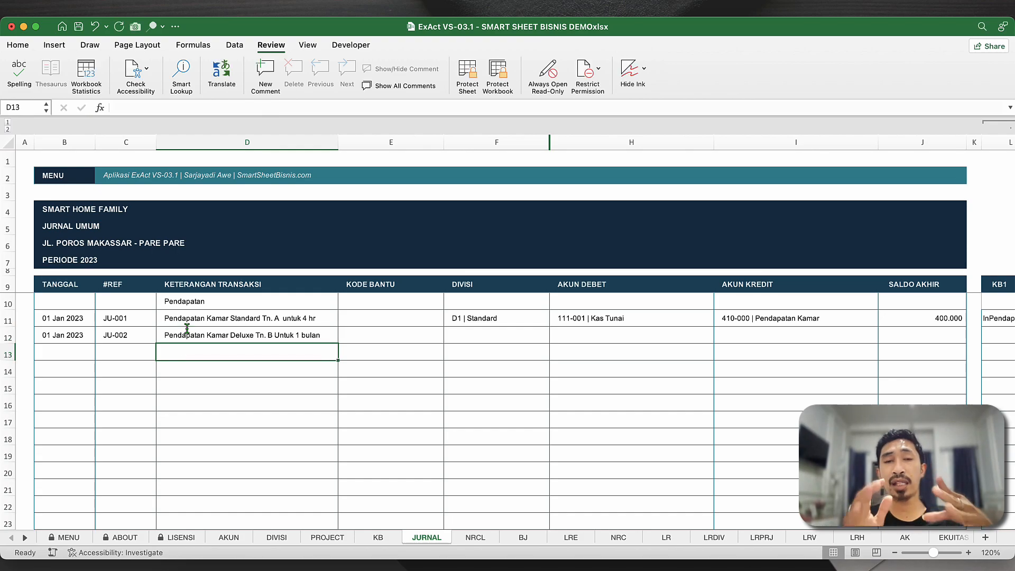
- Display the KODE BANTU choices for the row 12 transaction without picking one
left_click(240, 371)
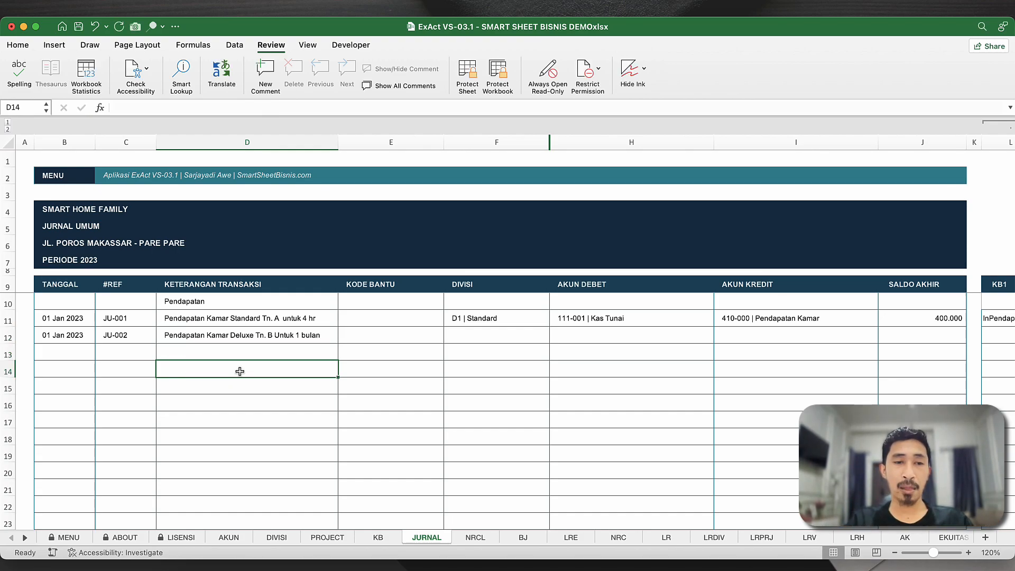
key("F11")
key("F11")
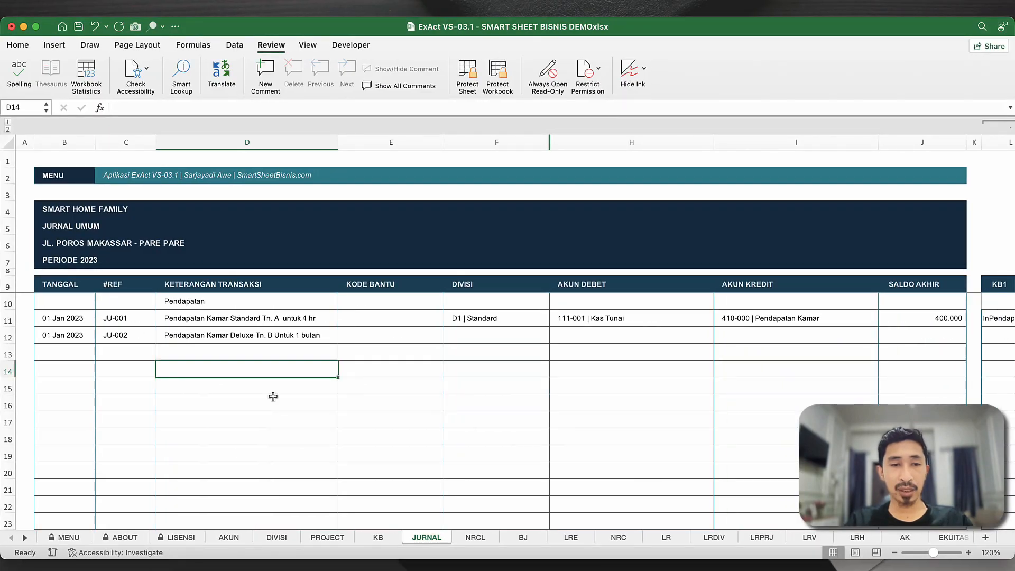
left_click(304, 334)
left_click(412, 338)
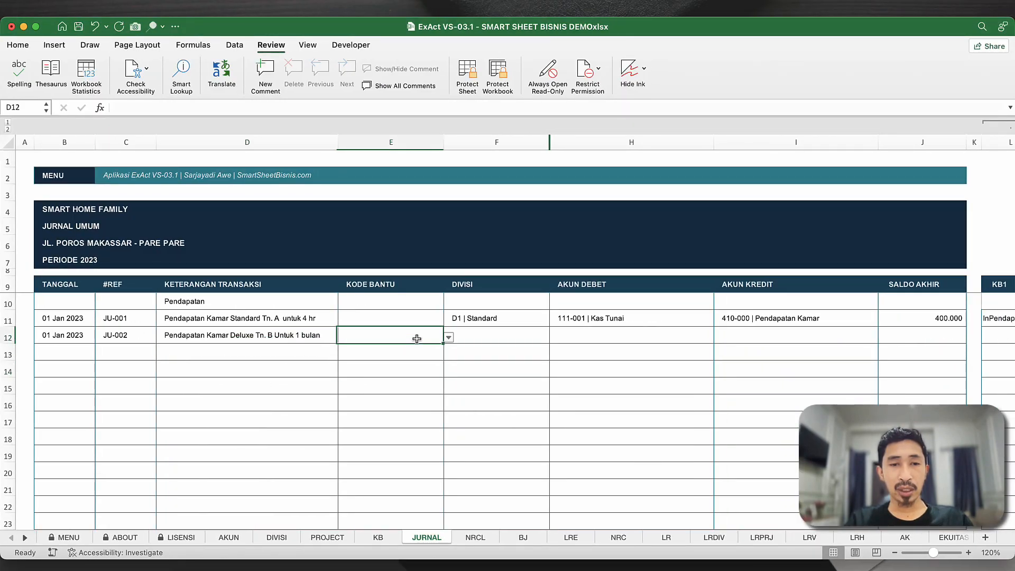
left_click(449, 339)
left_click(429, 337)
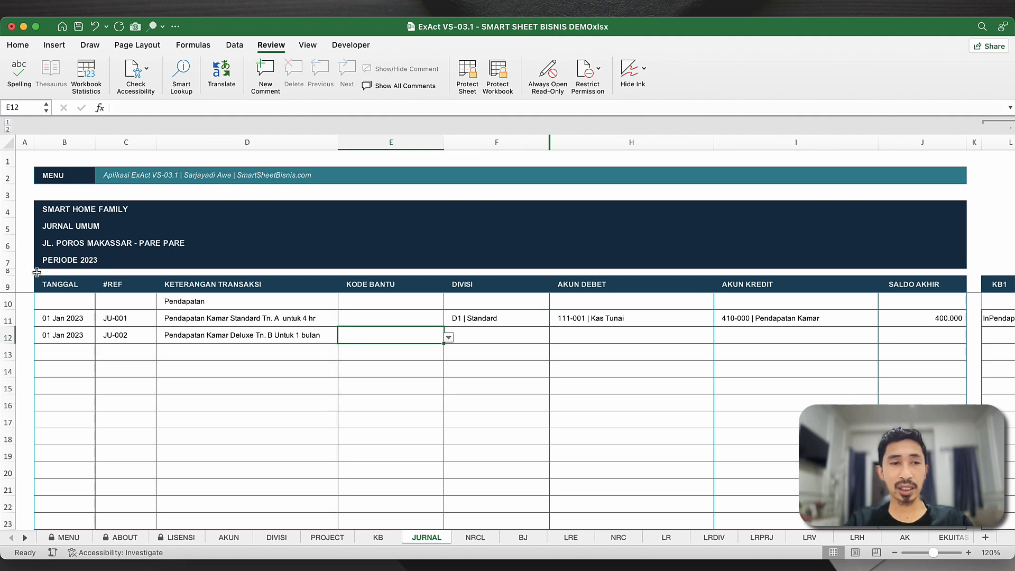
- Rename customer C-001 in the KODE BANTU master list as "Tuan B"
left_click(61, 180)
left_click(307, 239)
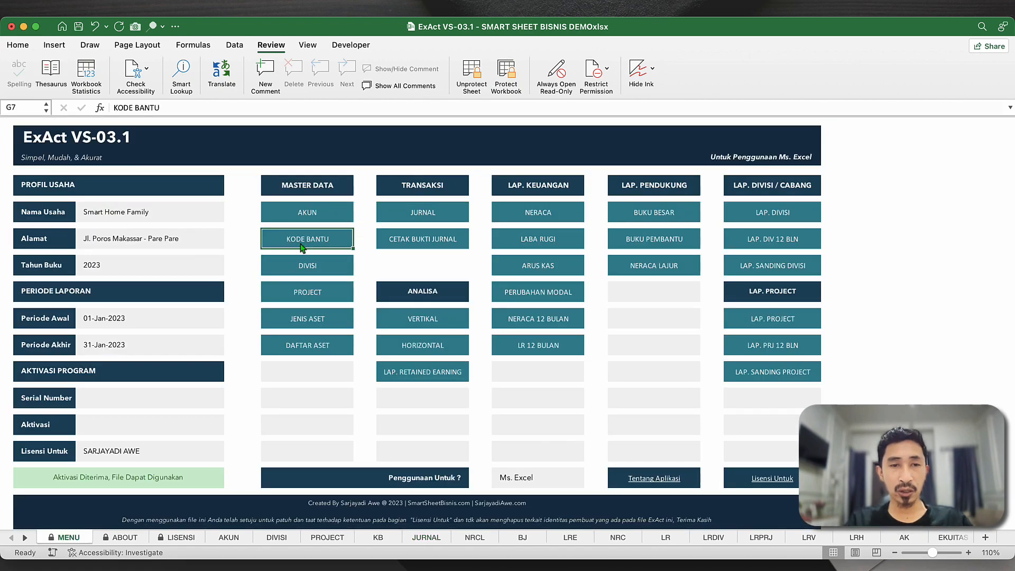
left_click(114, 274)
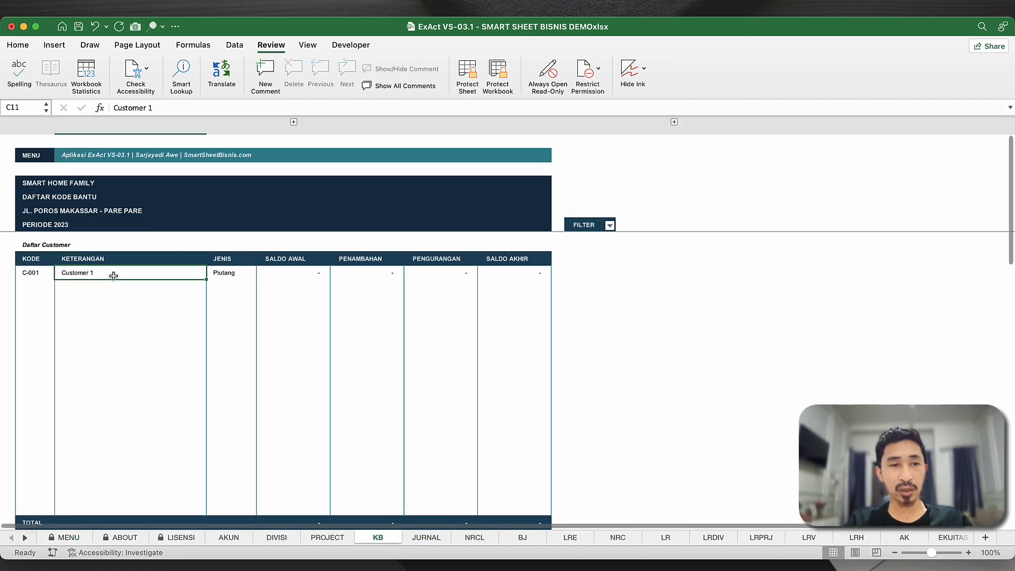
type("T")
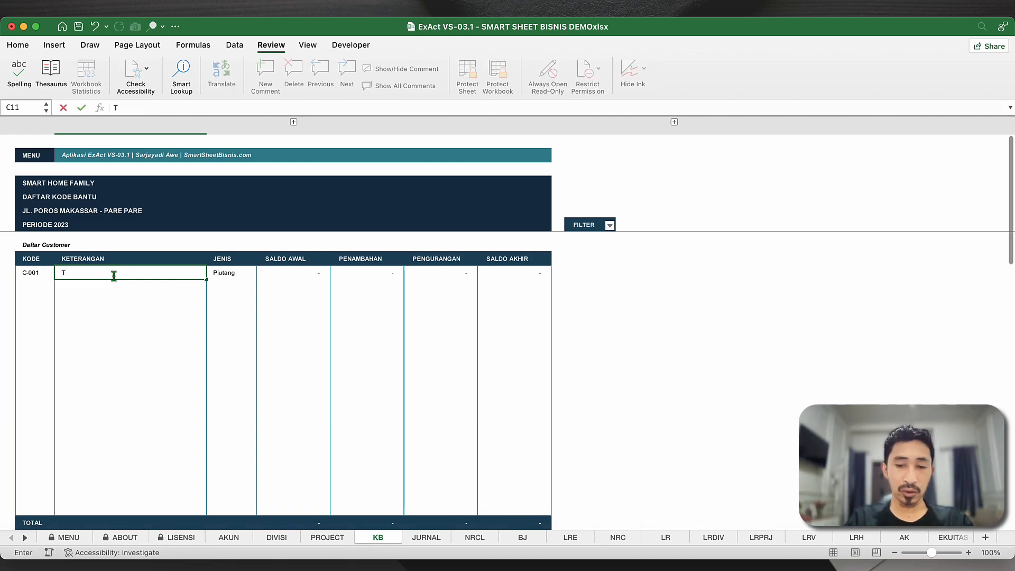
type("uan B")
key("Return")
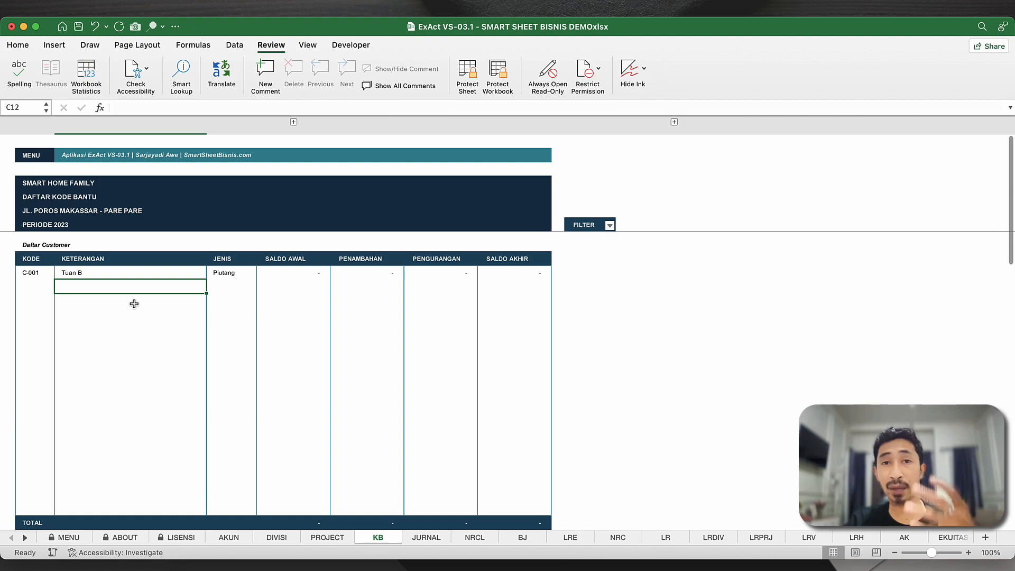
- Return to the general journal and set the KODE BANTU of the row 12 transaction to "C-001 | Tuan B"
left_click(34, 160)
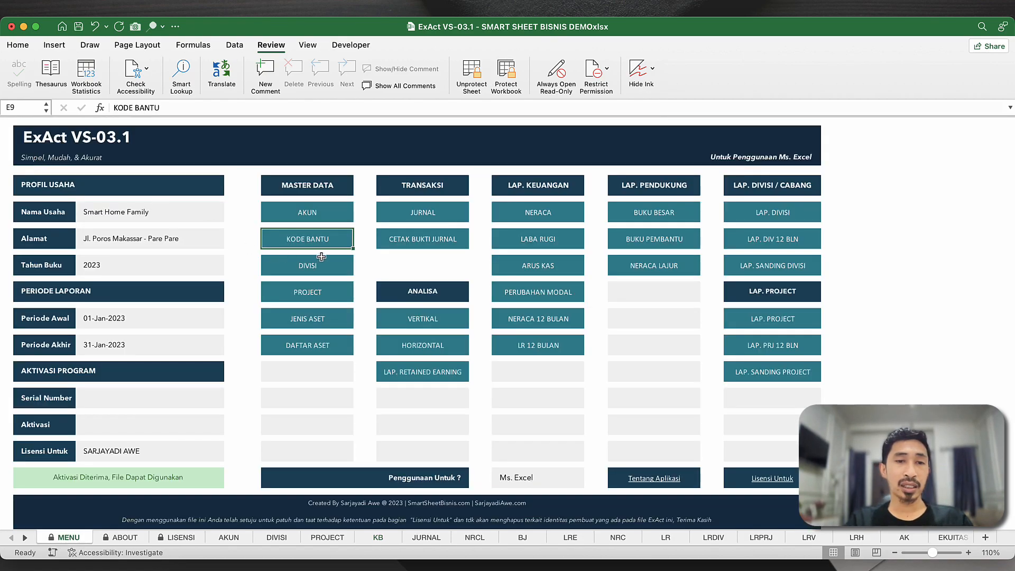
left_click(431, 222)
left_click(438, 339)
type("tuan")
left_click(449, 337)
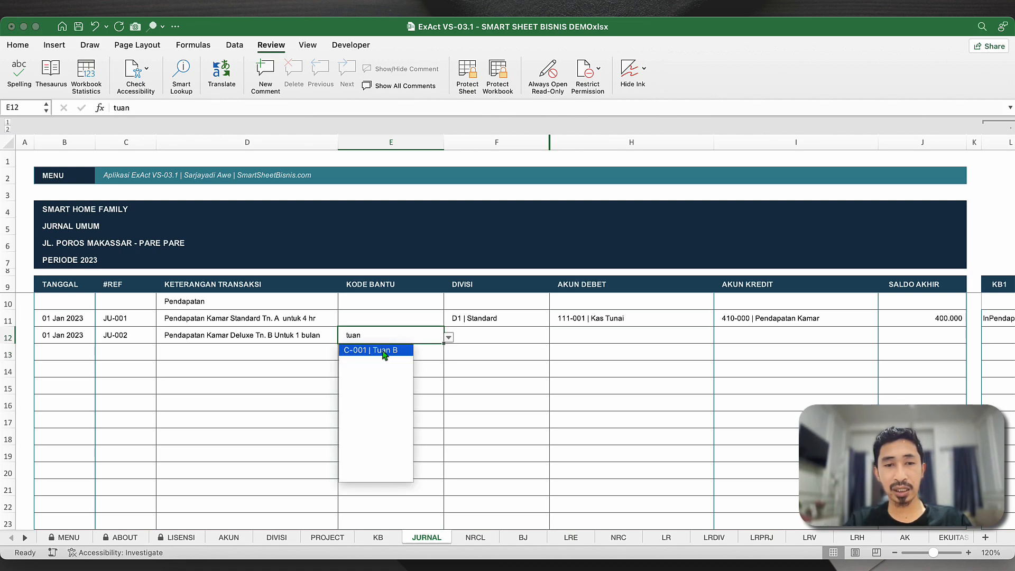
left_click(377, 352)
- Assign the row 12 transaction to division "D3 | Deluxe"
left_click(514, 339)
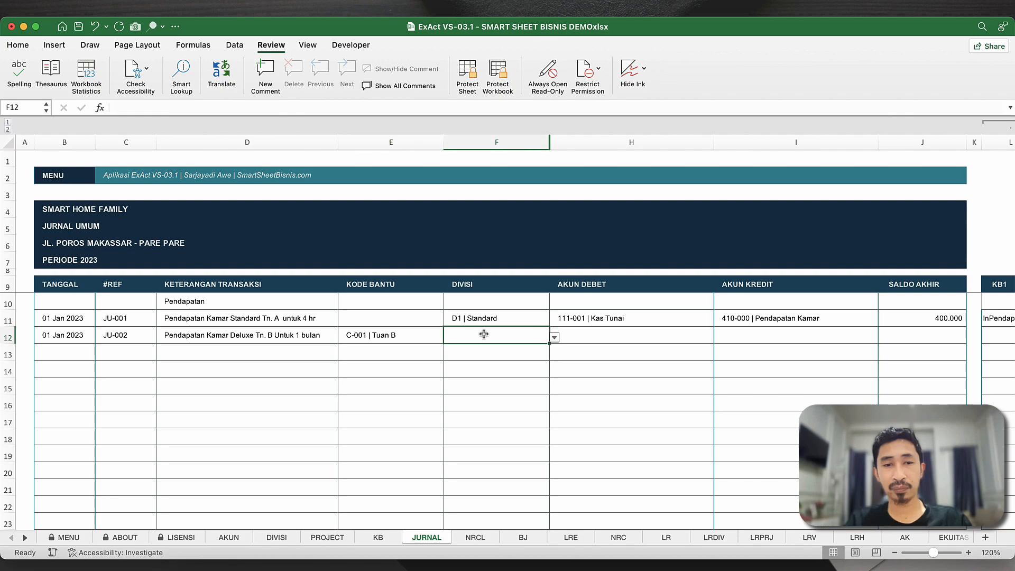
left_click(553, 337)
left_click(512, 338)
type("del")
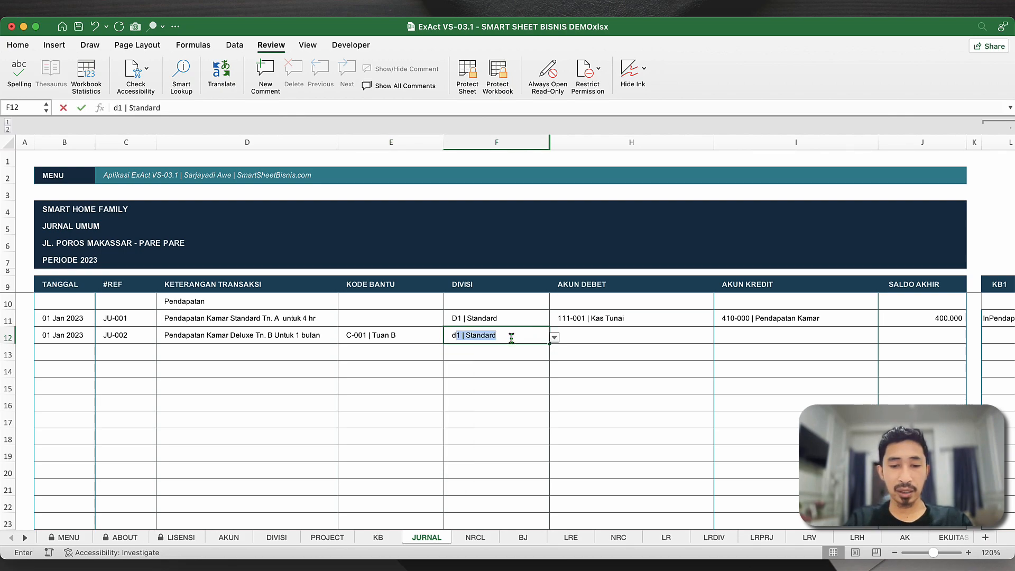
left_click(554, 337)
left_click(492, 354)
- Set the debit account of the row 12 transaction to "113-001 | Piutang Usaha"
left_click(629, 335)
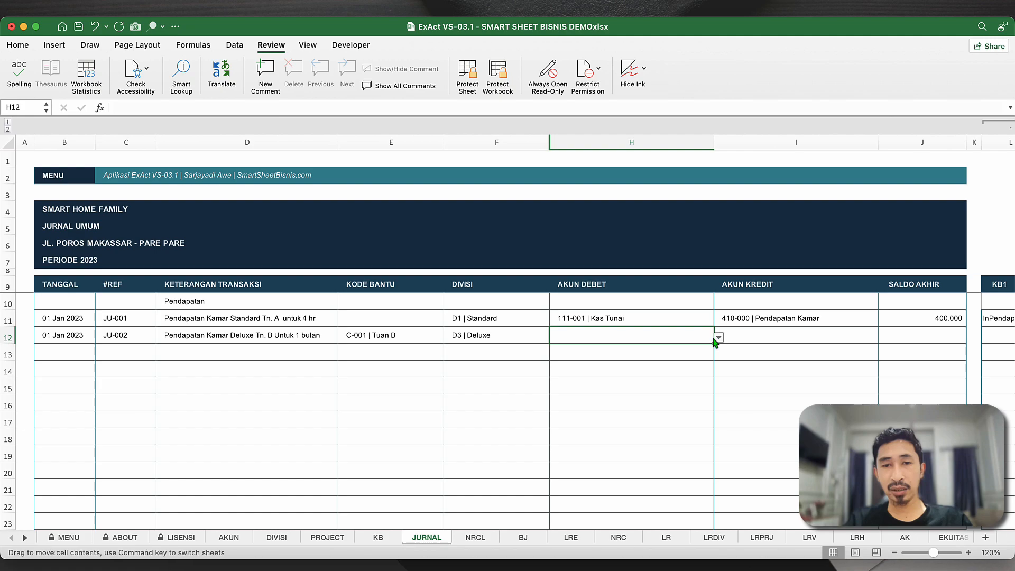
type("P")
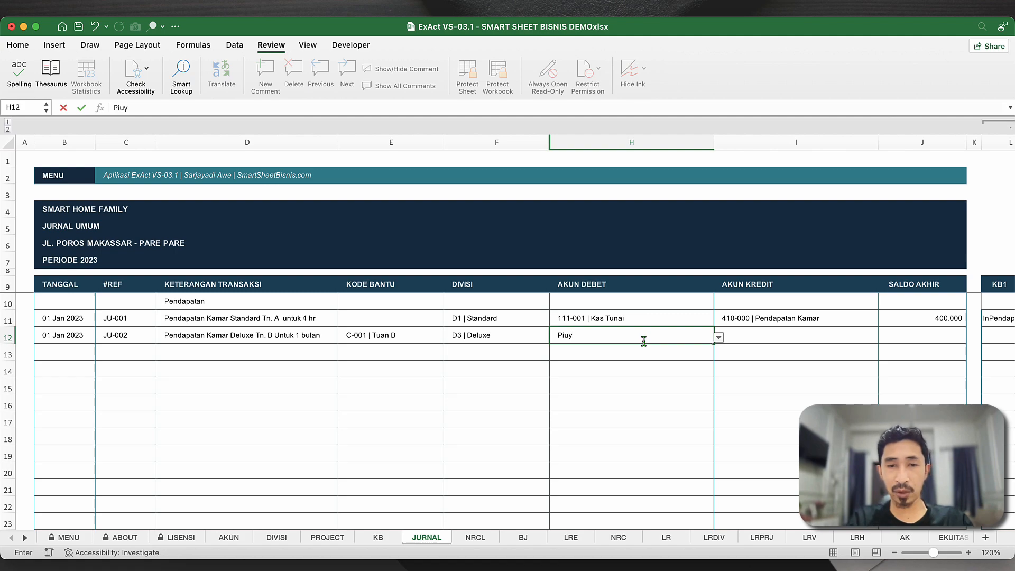
type("iutang")
key("Return")
left_click(644, 341)
left_click(719, 337)
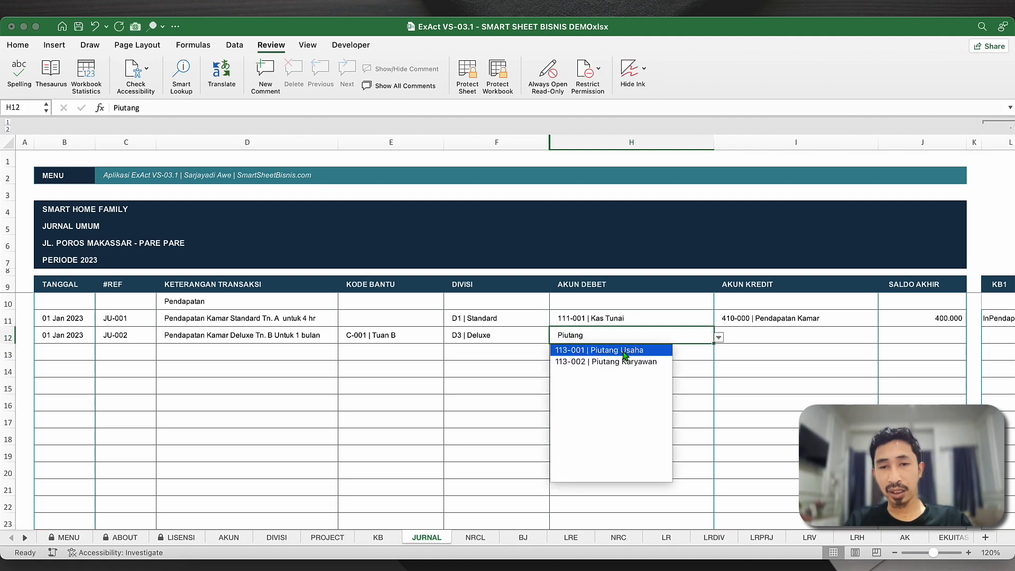
key("Return")
- Copy the credit account "410-000 | Pendapatan Kamar" from row 11 to the row 12 transaction
left_click(770, 334)
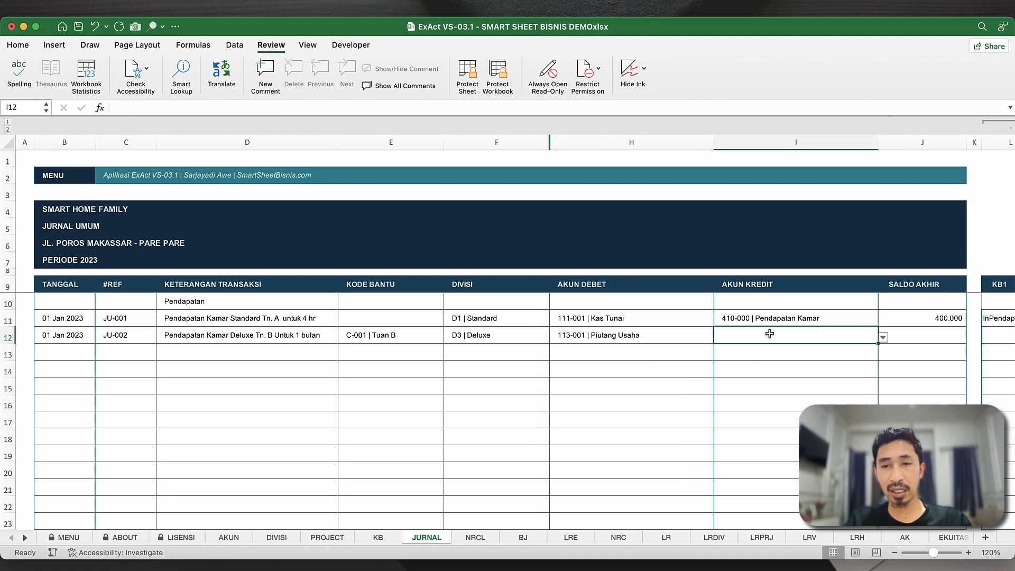
key("ctrl+d")
left_click(783, 320)
key("super+c")
left_click(785, 330)
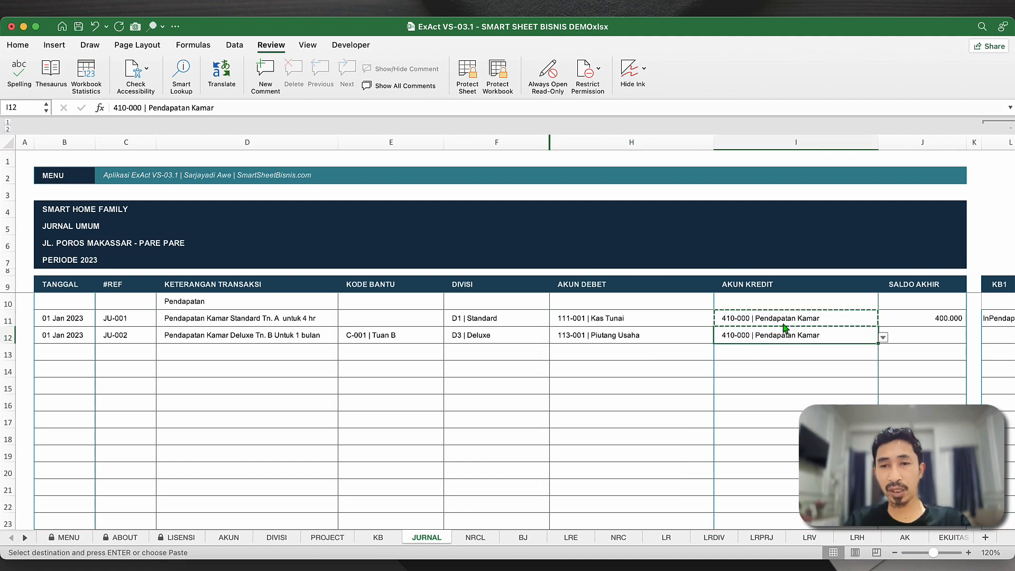
- Check the Deluxe monthly room price in the Notion page and enter 4.500.000 as the SALDO AKHIR of row 12
left_click(950, 334)
key("Escape")
key("super+Tab")
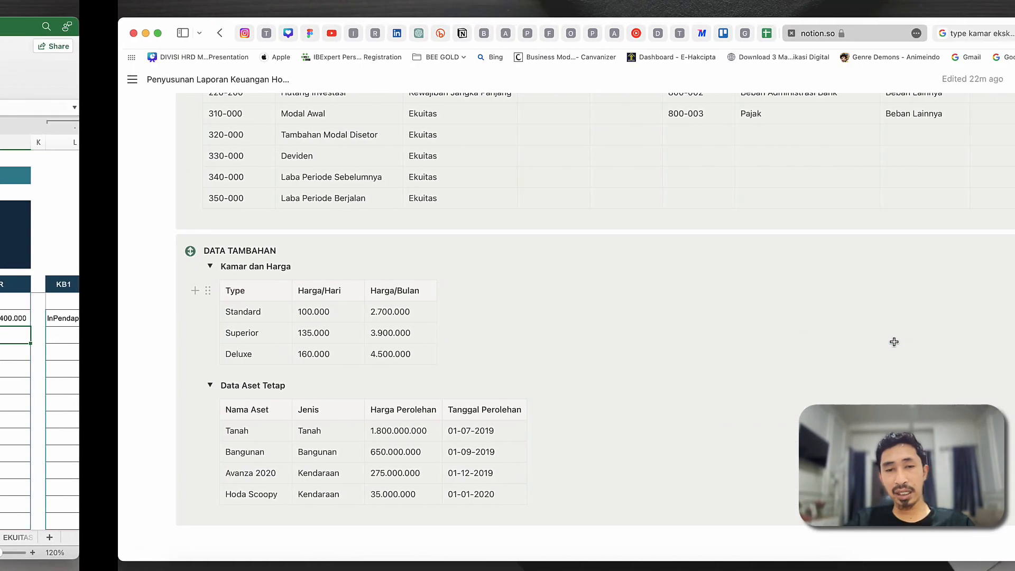
key("super+Tab")
type("4")
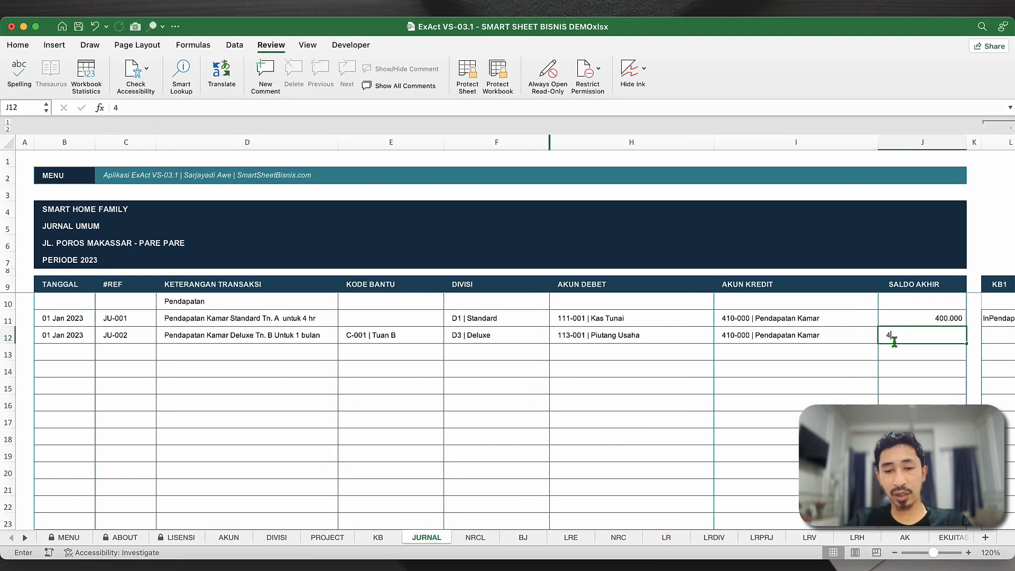
type(".500.000")
key("Return")
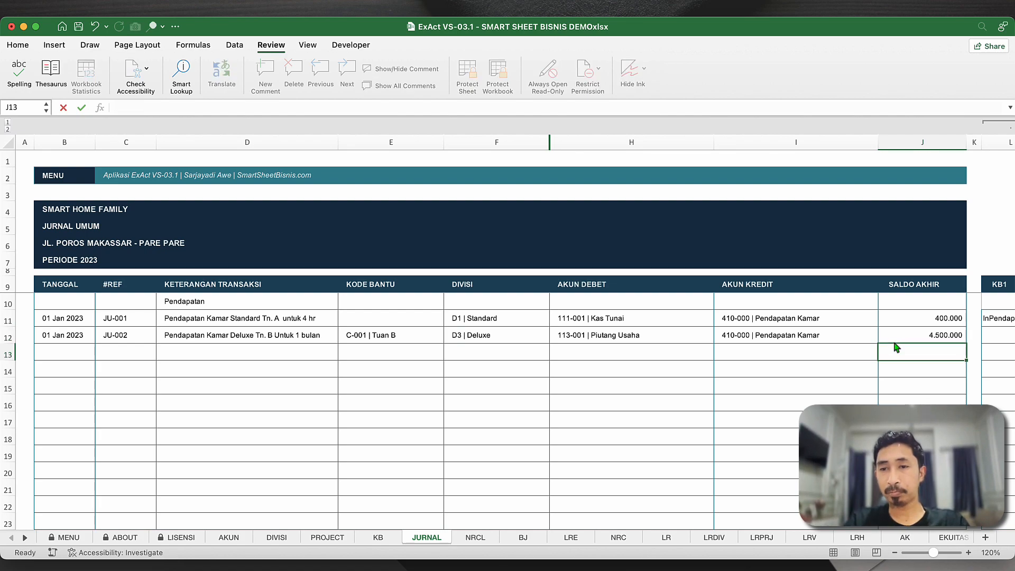
left_click(750, 383)
left_click(461, 388)
left_click(489, 348)
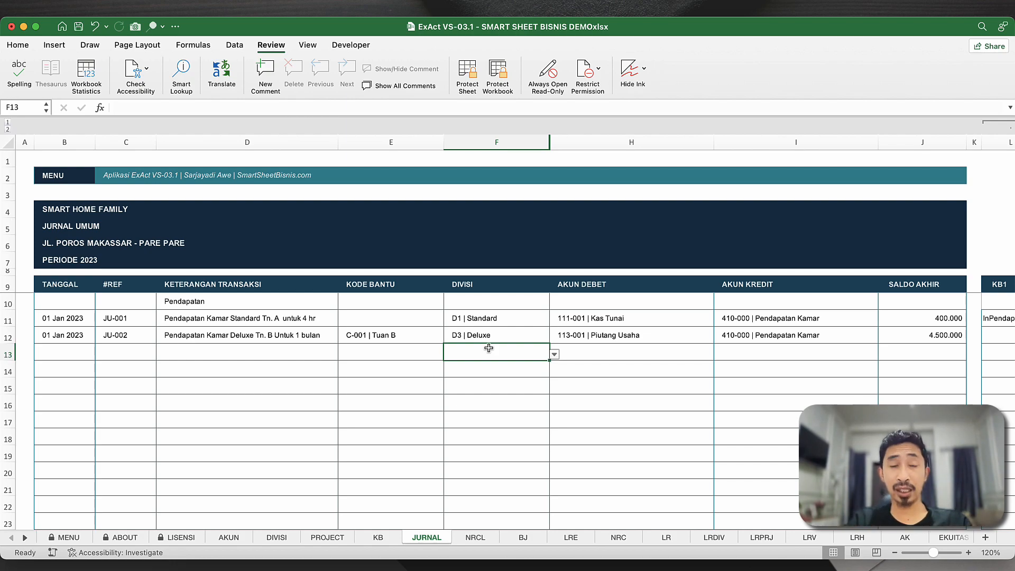
- Open the LABA RUGI report and refresh its filter to show only rows with value 1
left_click(53, 178)
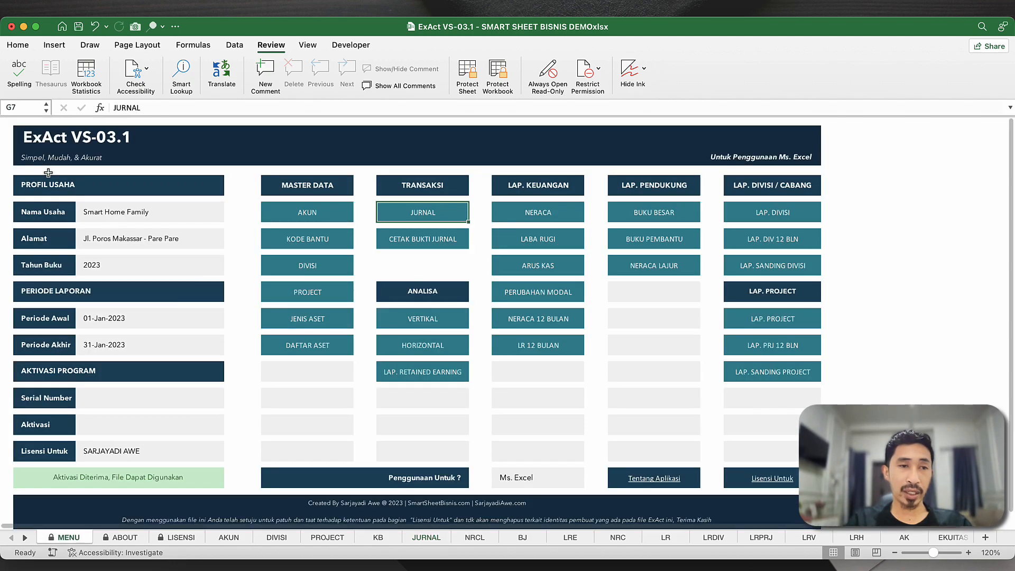
left_click(540, 248)
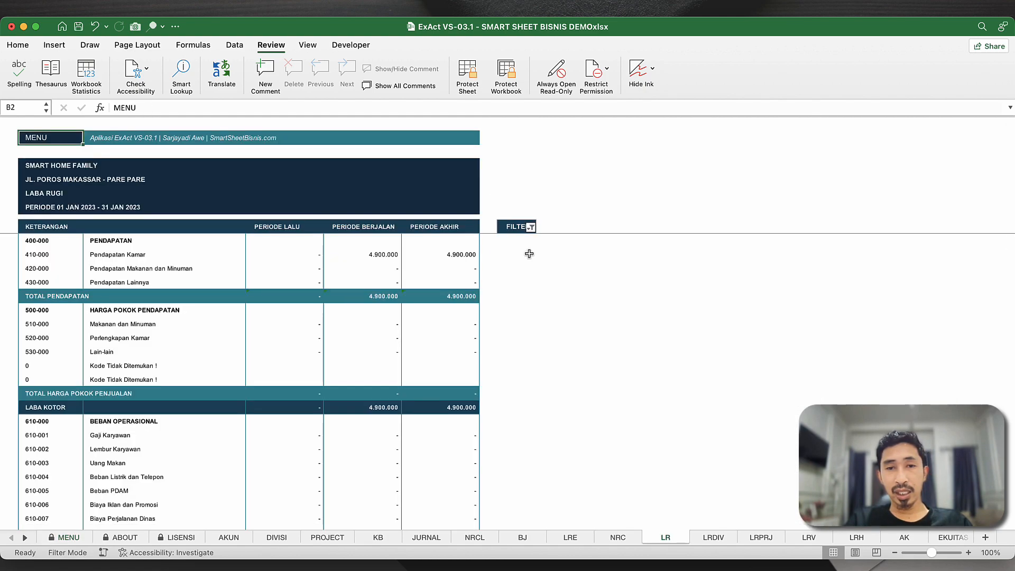
left_click(531, 228)
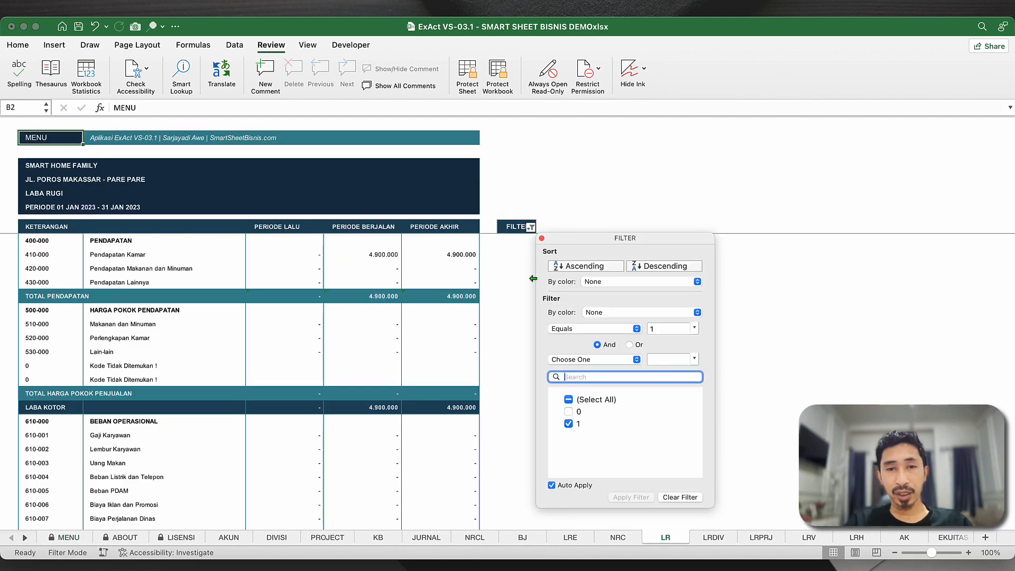
left_click(569, 423)
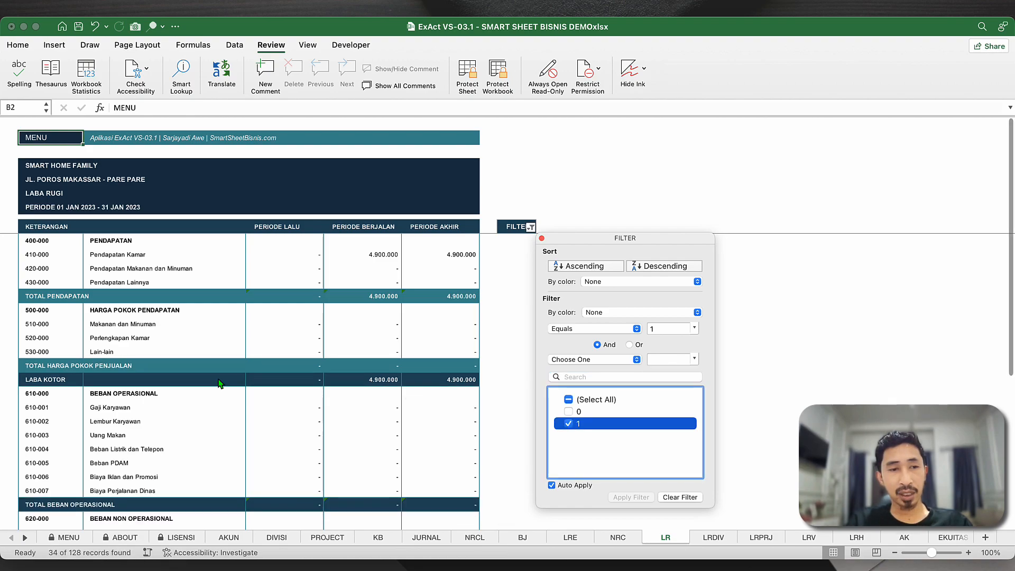
left_click(218, 402)
left_click(215, 421)
scroll(215, 422, "down", 5)
scroll(216, 422, "up", 5)
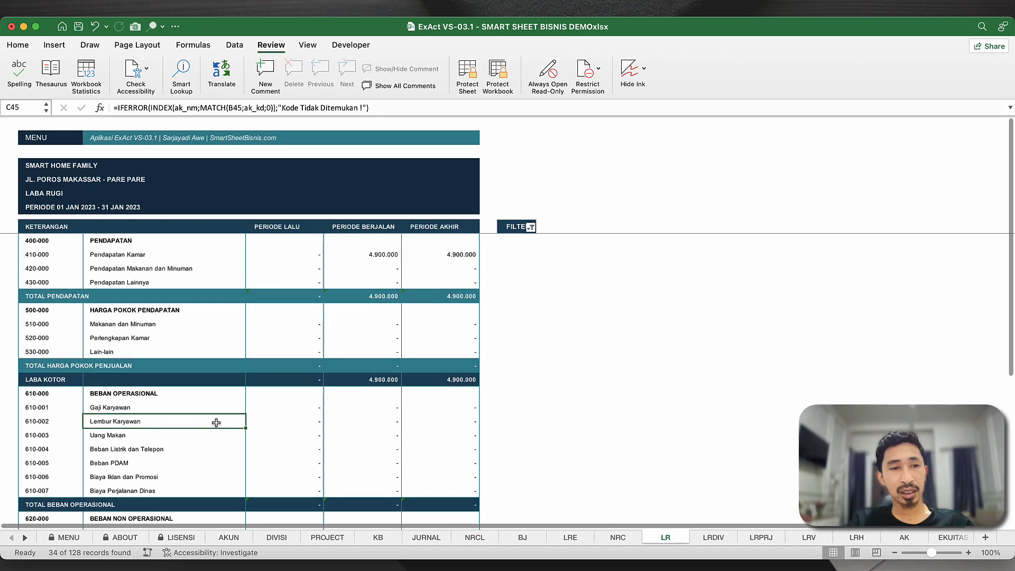
- Change the label in B41 of the LABA RUGI report to "TOTAL HARGA POKOK PENDAPATAN" and review the report's totals
left_click(53, 365)
double_click(208, 108)
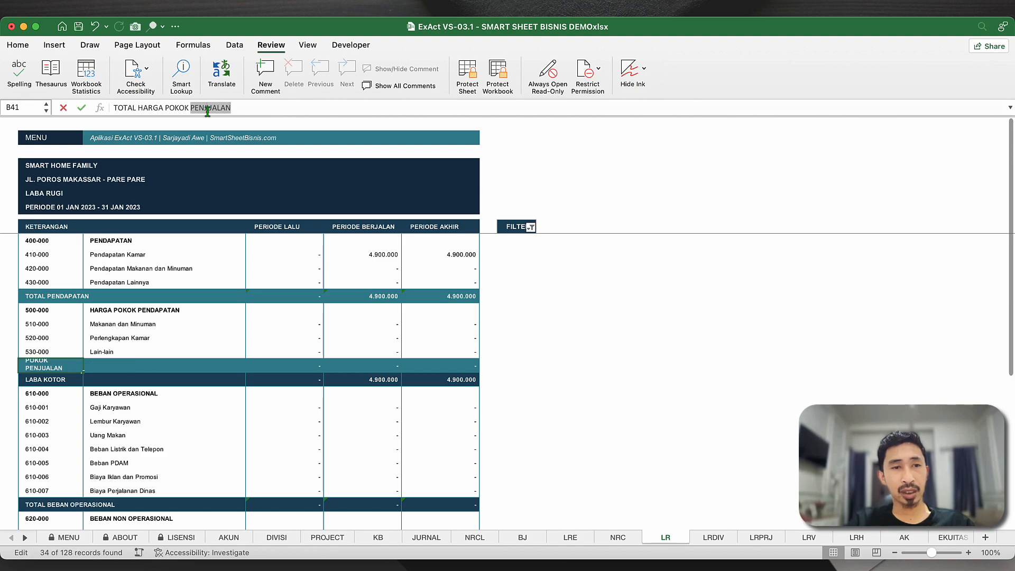
type("PENDAPATAN")
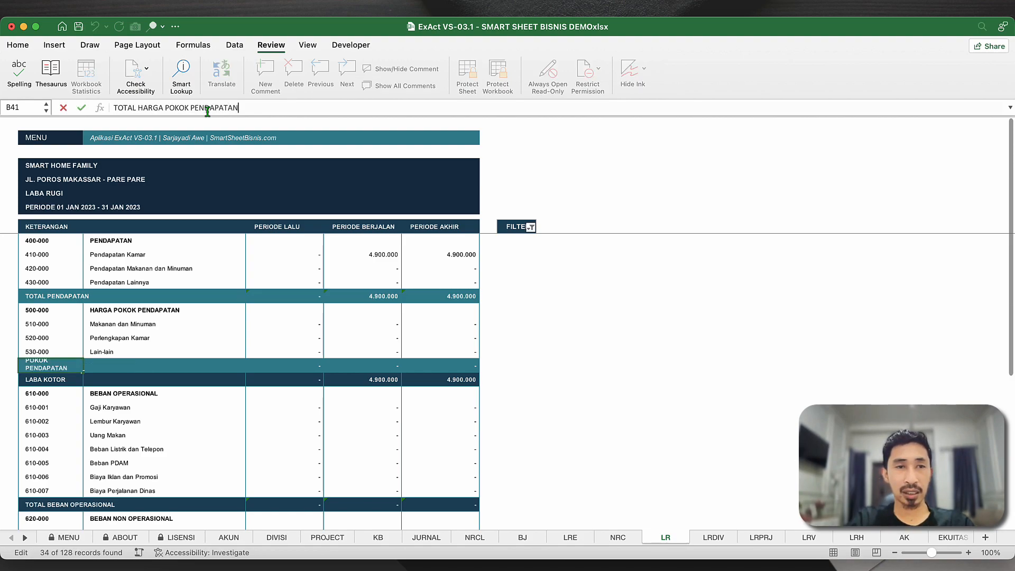
key("Return")
left_click(239, 302)
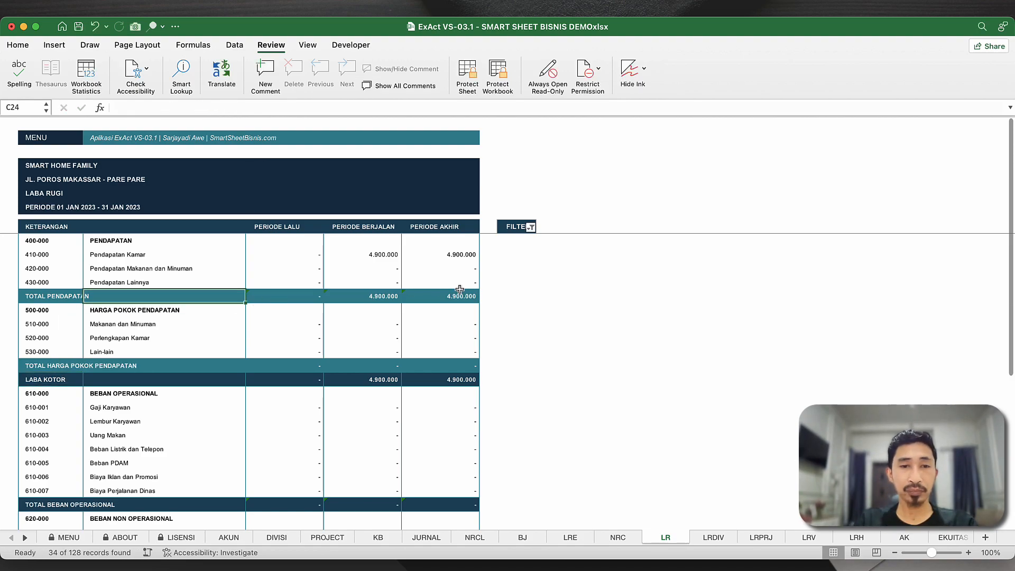
left_click(400, 297)
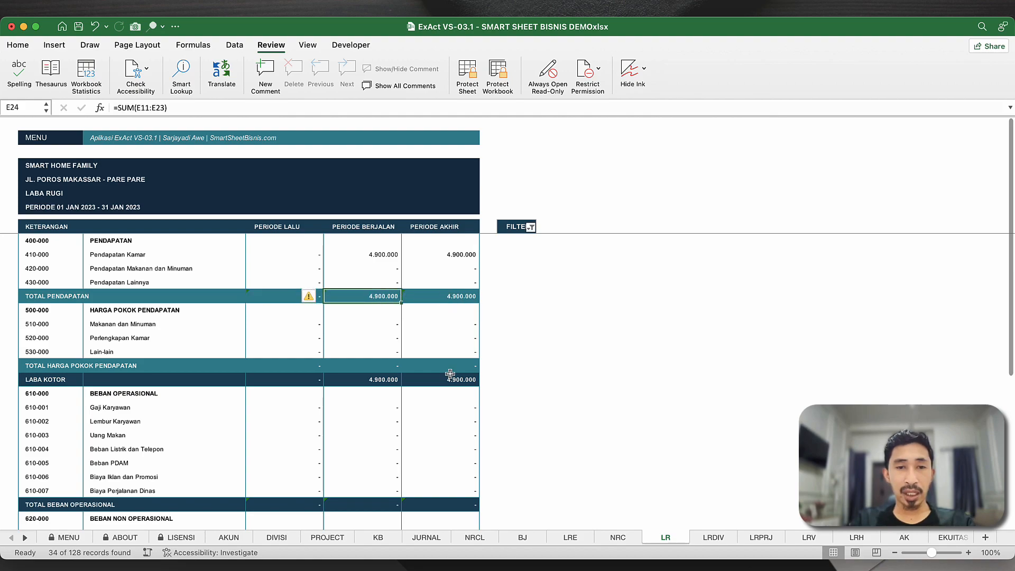
scroll(450, 374, "down", 10)
scroll(450, 374, "up", 10)
- Open the NERACA report and refresh its filter to show only rows with value 1
left_click(36, 138)
left_click(533, 213)
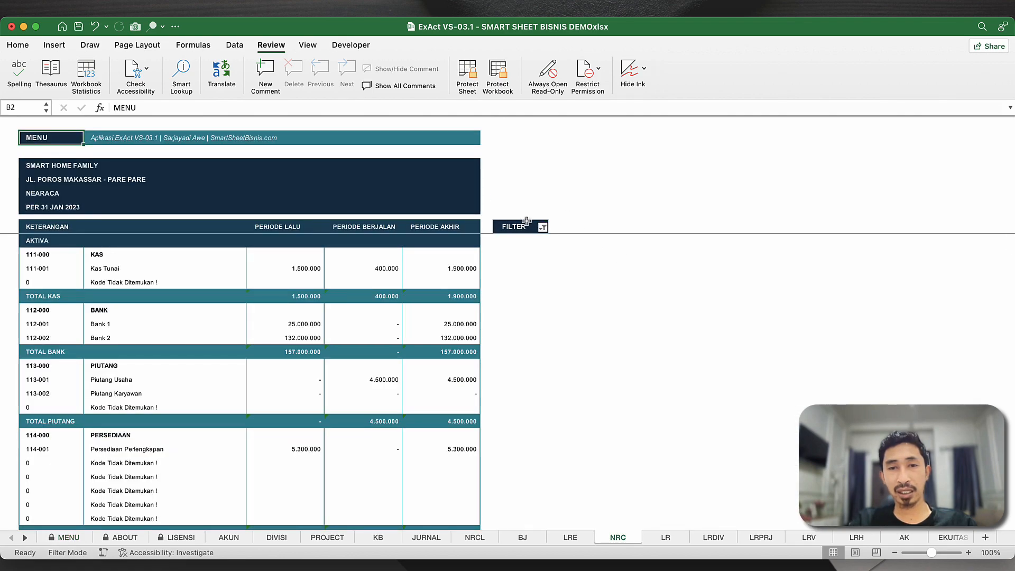
left_click(542, 227)
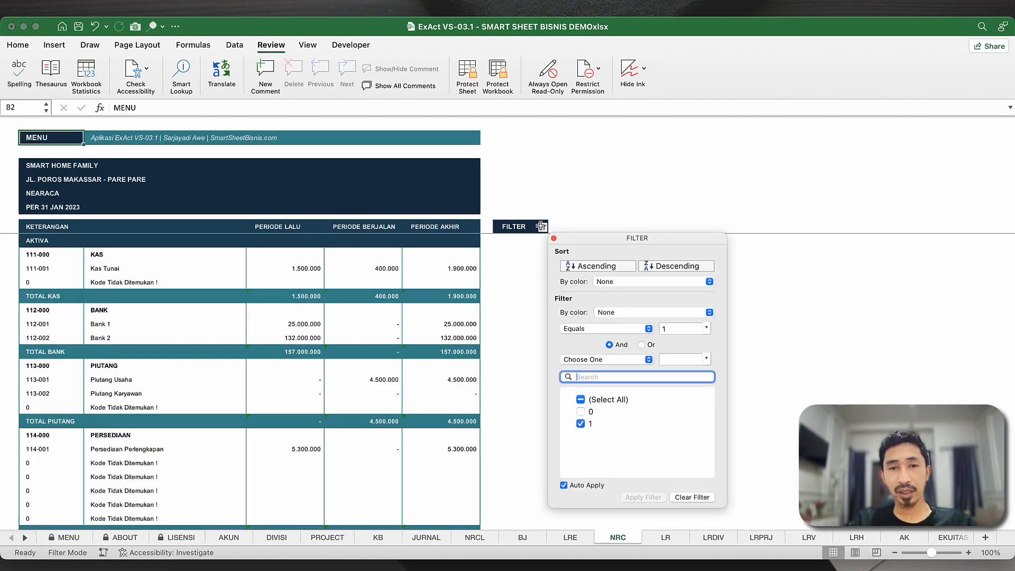
left_click(581, 423)
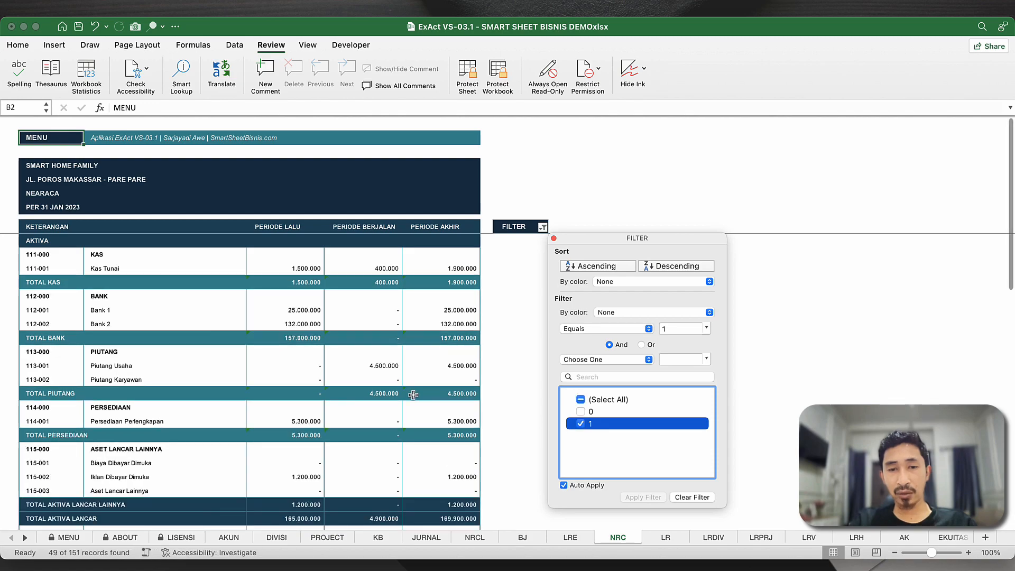
- Examine the NERACA accounts and the balance checks below TOTAL KEWAJIBAN DAN MODAL, and return to the main menu
scroll(414, 394, "down", 10)
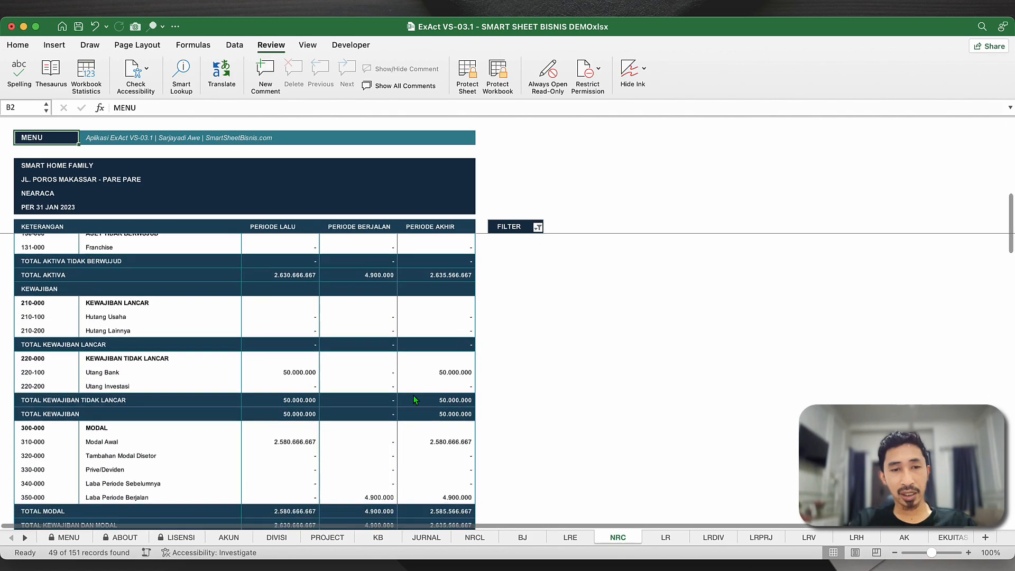
scroll(415, 400, "down", 5)
left_click_drag(293, 340, 442, 342)
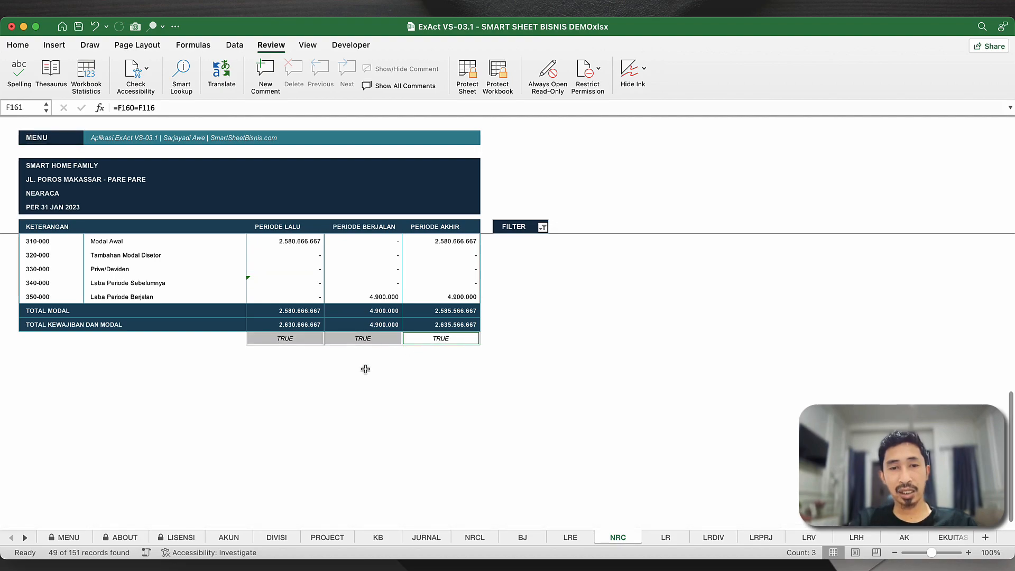
scroll(365, 369, "up", 15)
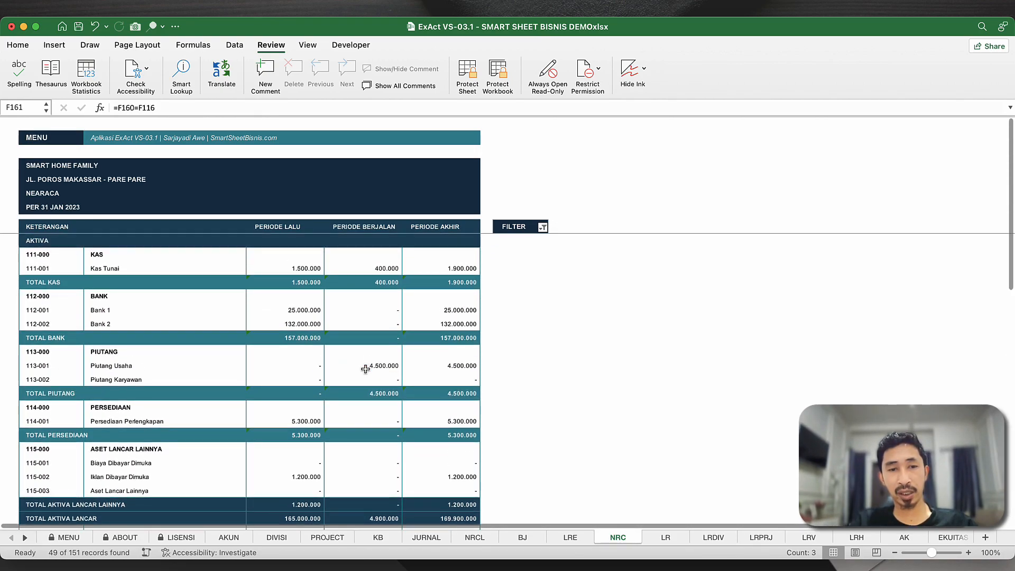
scroll(365, 369, "down", 3)
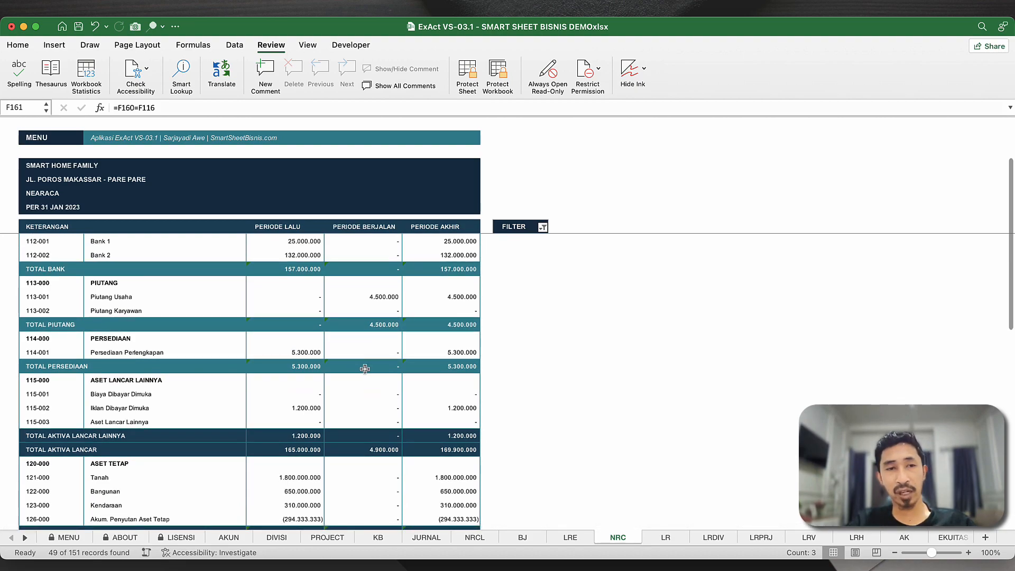
left_click(213, 310)
left_click(50, 143)
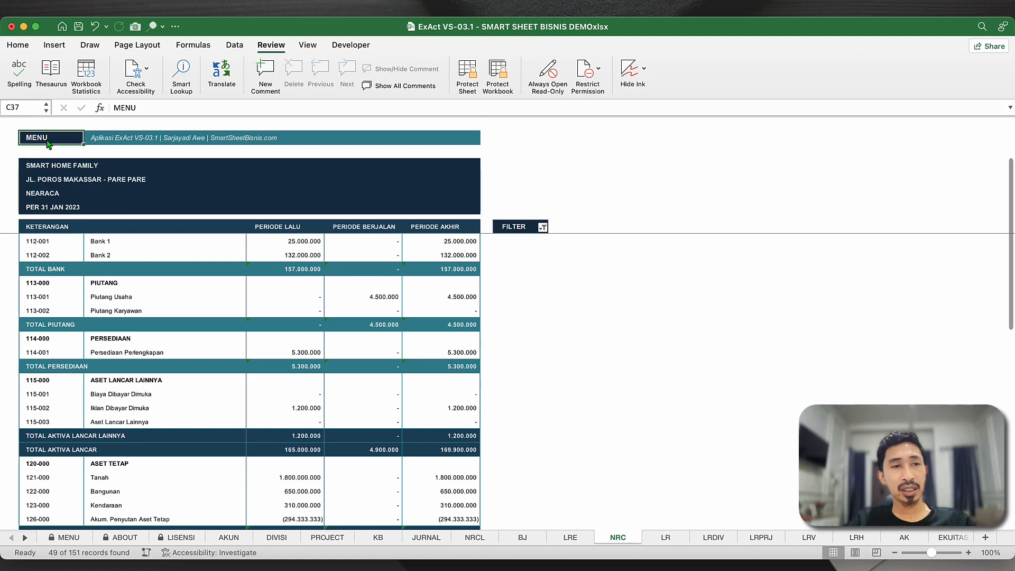
left_click(420, 261)
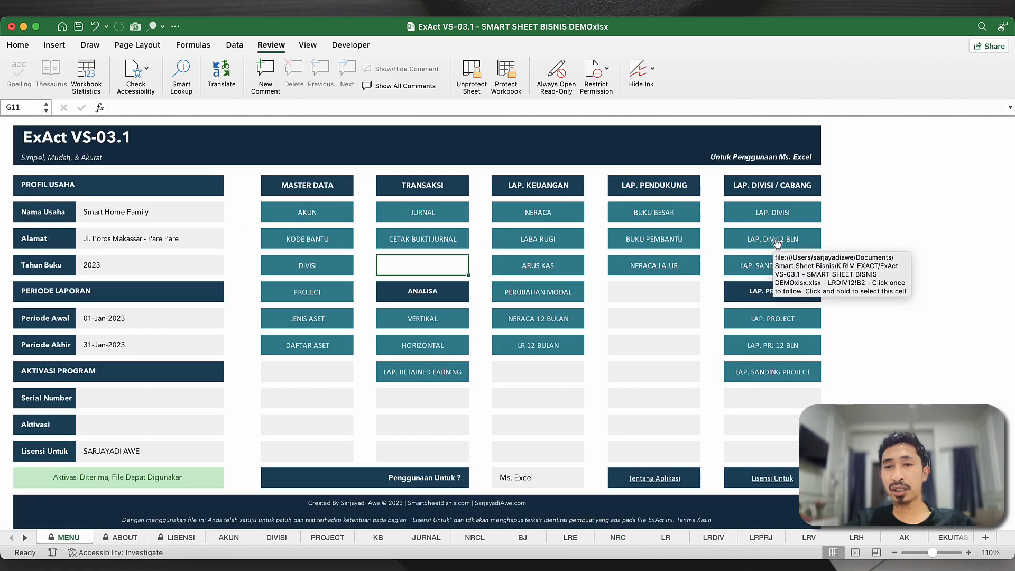
- Open the LAP. SANDING DIVISI report and set its first division column heading to "D1 | Standard"
left_click(777, 270)
left_click(267, 217)
left_click(292, 212)
left_click(269, 217)
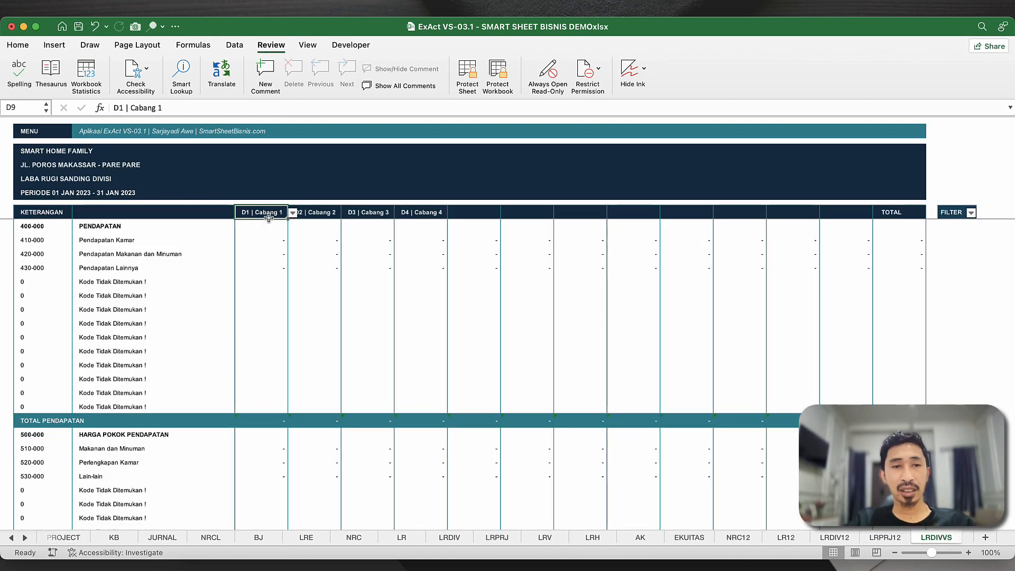
type("stand")
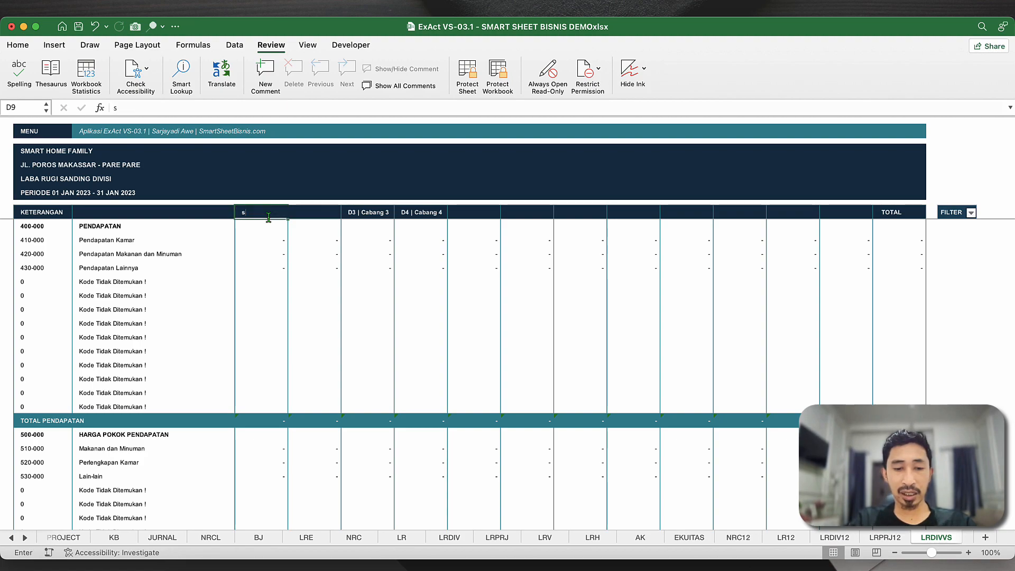
key("Return")
left_click(267, 212)
left_click(292, 212)
left_click(274, 228)
- Change the second division column heading in the side-by-side report to "D3 | Deluxe"
left_click(304, 213)
double_click(321, 213)
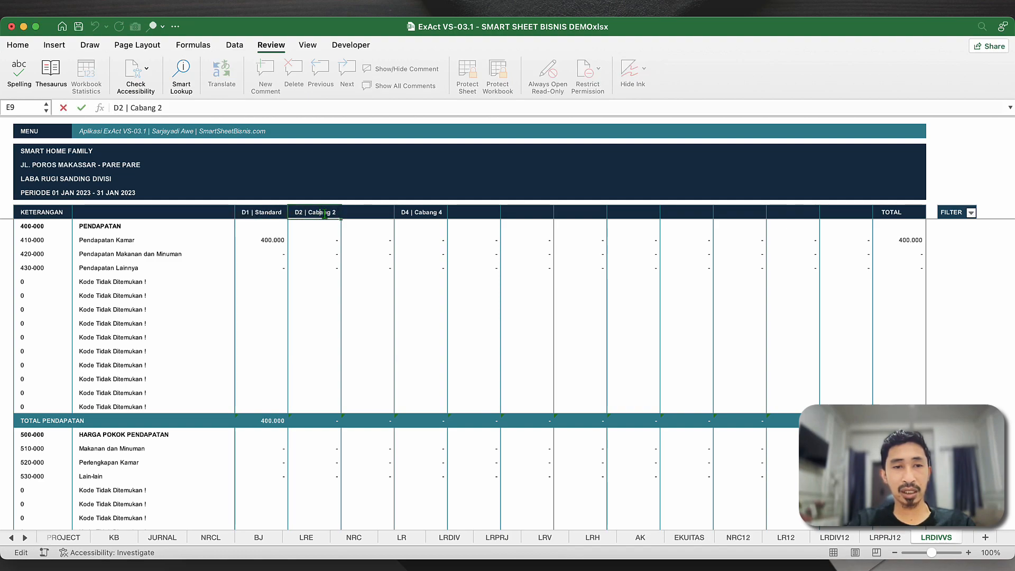
left_click(331, 224)
left_click(329, 217)
type("Delu")
key("Return")
left_click(329, 216)
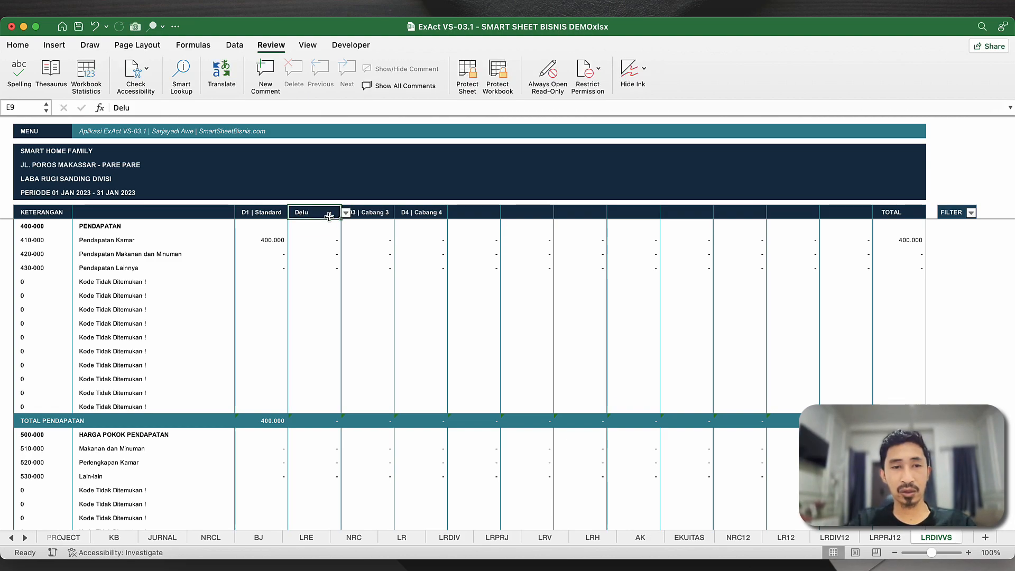
left_click(345, 213)
left_click(335, 227)
- Copy the "D3 | Deluxe" heading from the second division column into the third one
left_click(362, 216)
left_click(313, 214)
key("super+c")
key("Right")
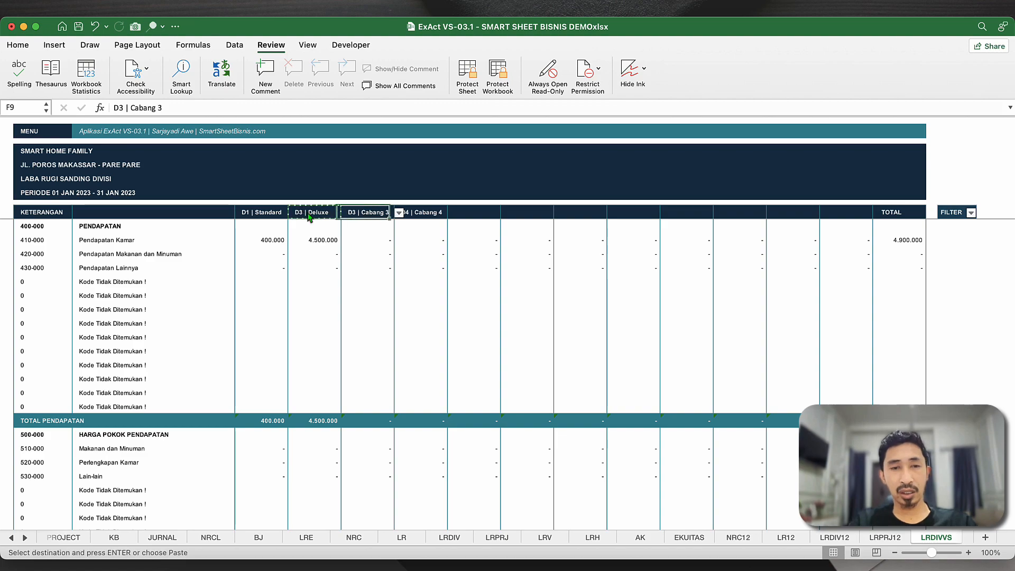
key("Return")
- Replace the second division column heading with "D2 | Superior"
left_click(309, 213)
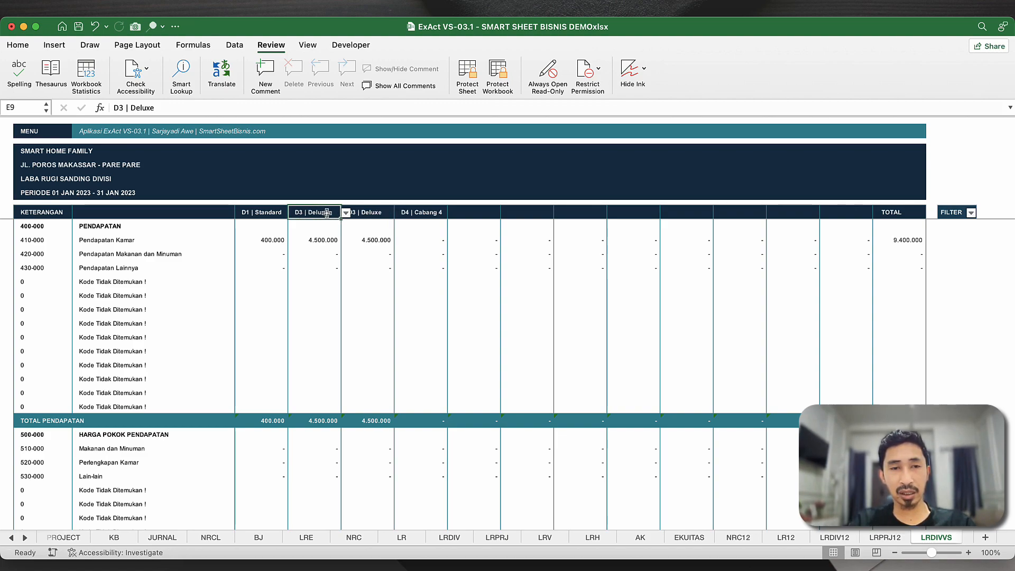
type("d2")
key("Return")
left_click(327, 212)
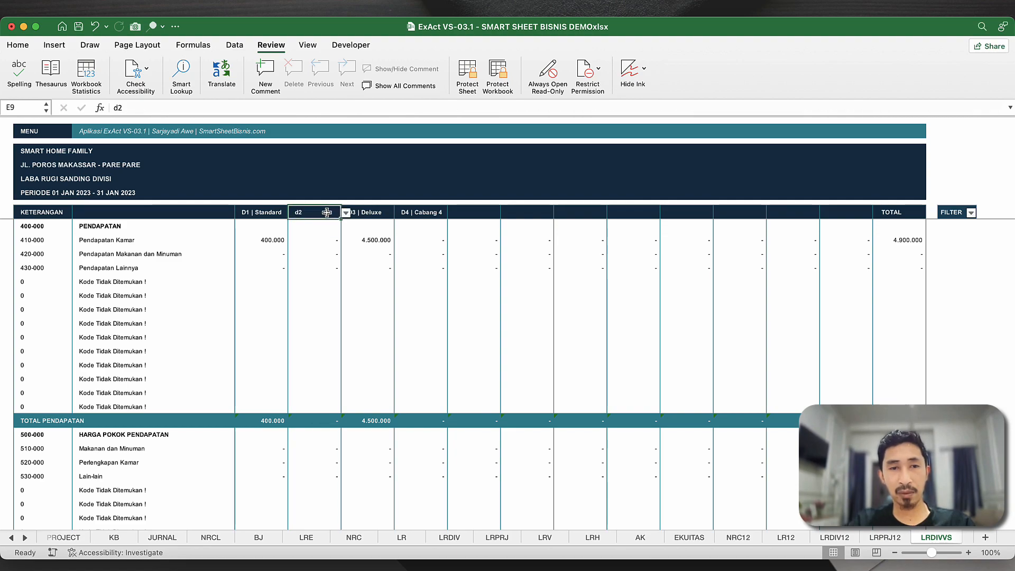
left_click(346, 213)
left_click(326, 227)
- Clear the "D4 | Cabang 4" heading from the fourth division column
left_click(397, 266)
left_click(432, 213)
key("Delete")
left_click(473, 267)
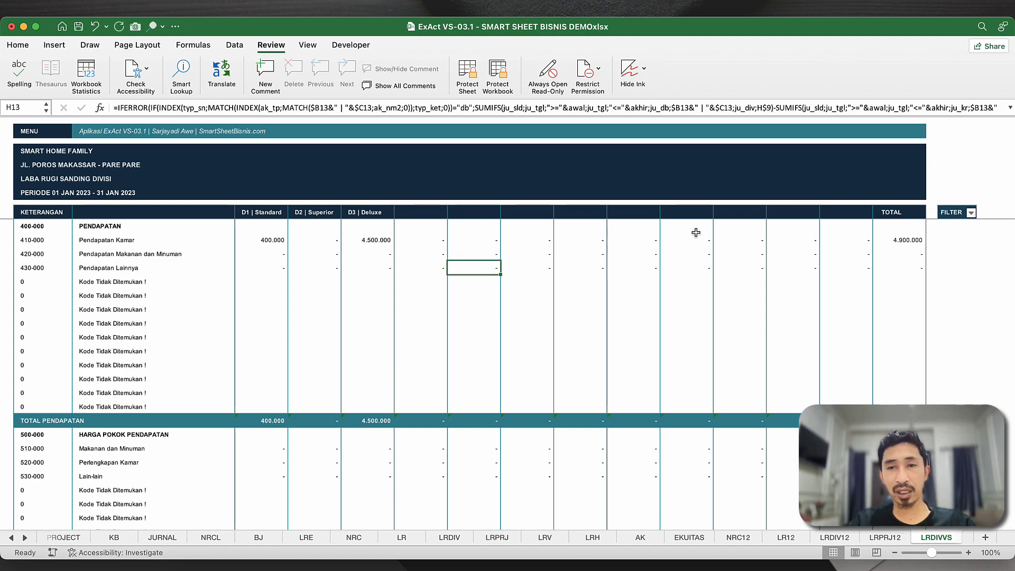
- Filter the LABA RUGI SANDING DIVISI report to show only rows with value 1
left_click(972, 213)
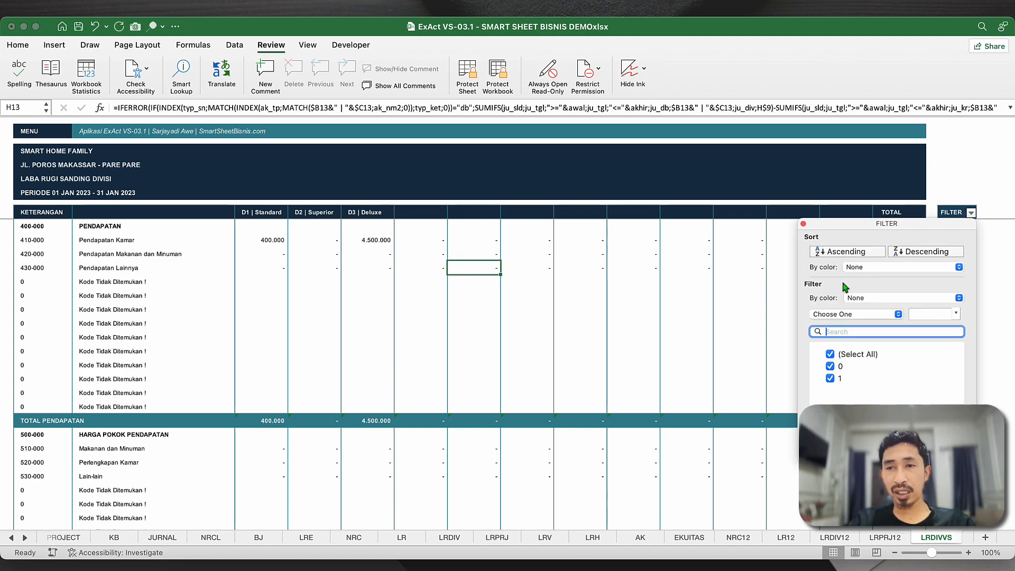
left_click(832, 367)
left_click(831, 367)
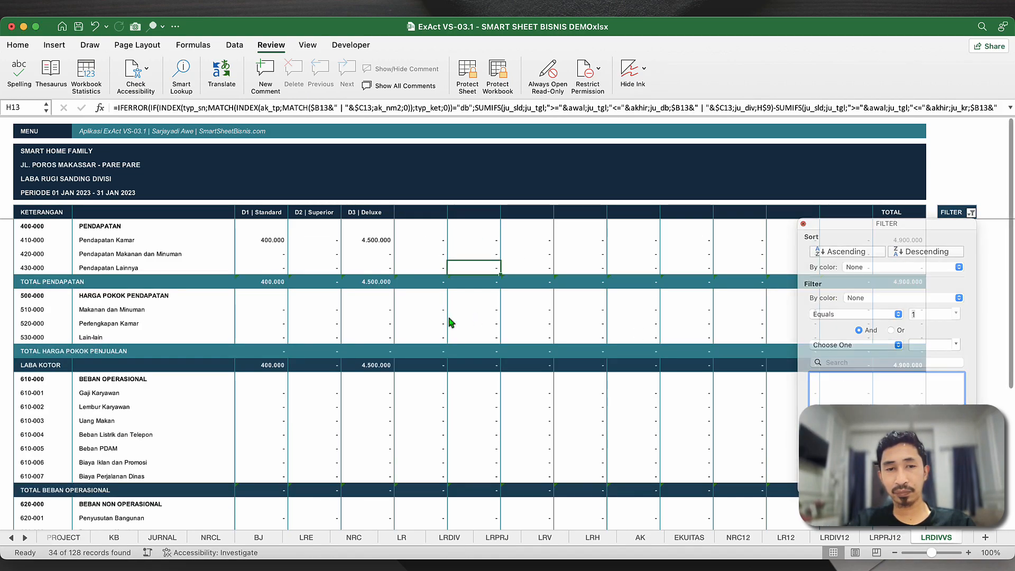
- Compare the Pendapatan Kamar and LABA (RUGI) BERSIH figures of the Standard and Deluxe divisions in the side-by-side report
left_click(303, 267)
left_click(292, 259)
left_click(271, 244)
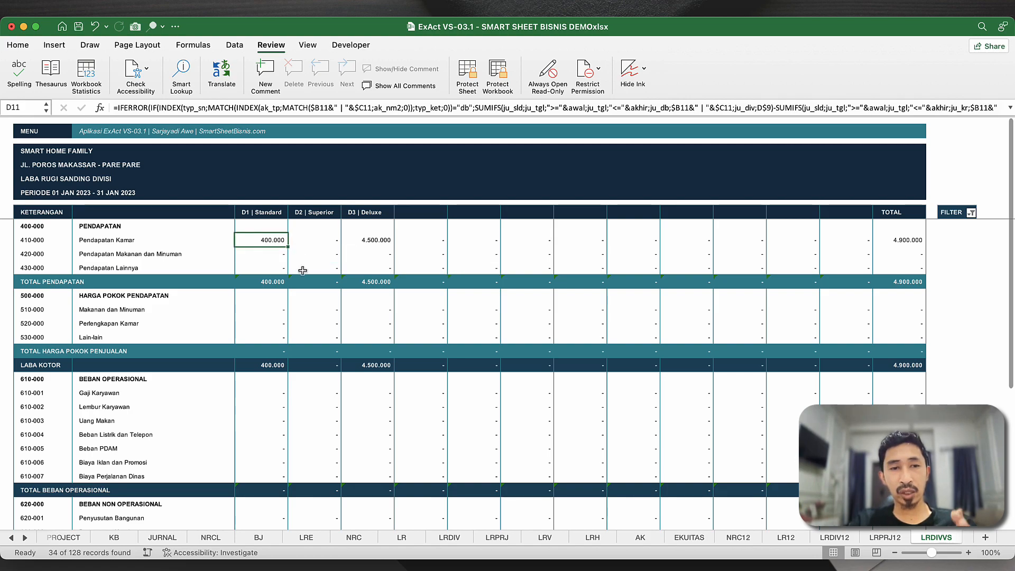
left_click(263, 204)
left_click(364, 212)
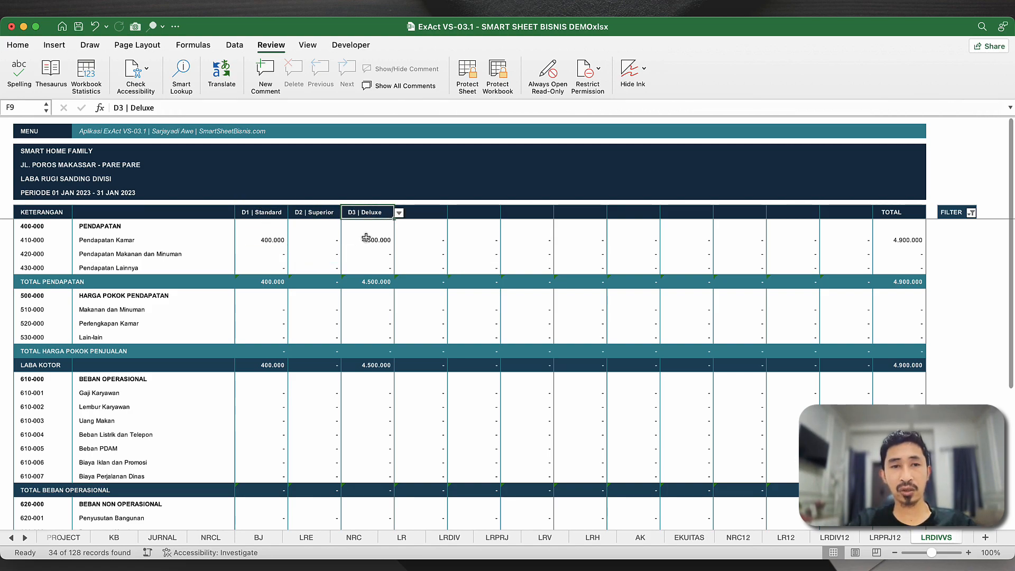
left_click(366, 239)
left_click(426, 310)
scroll(426, 310, "down", 10)
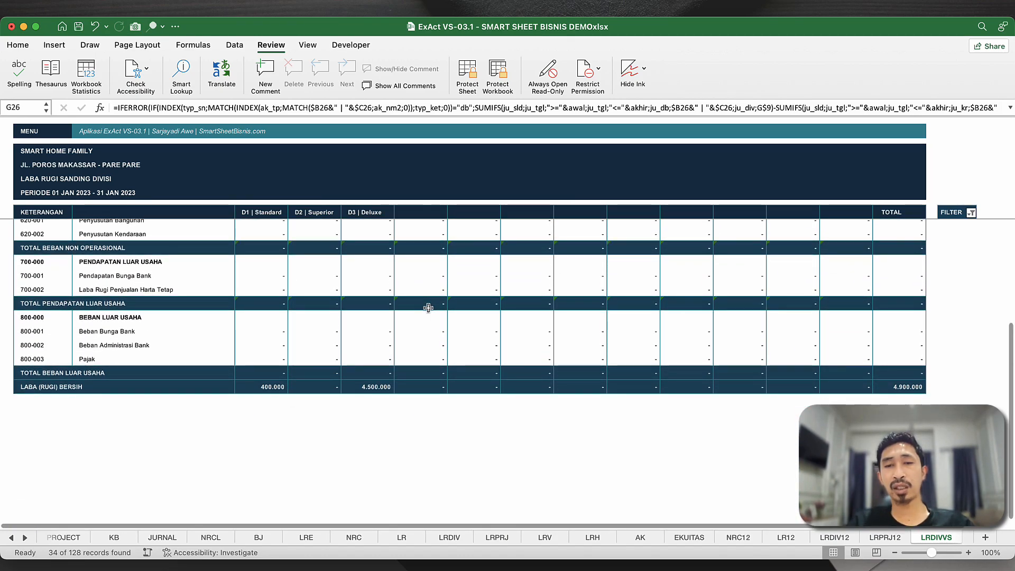
scroll(429, 308, "up", 10)
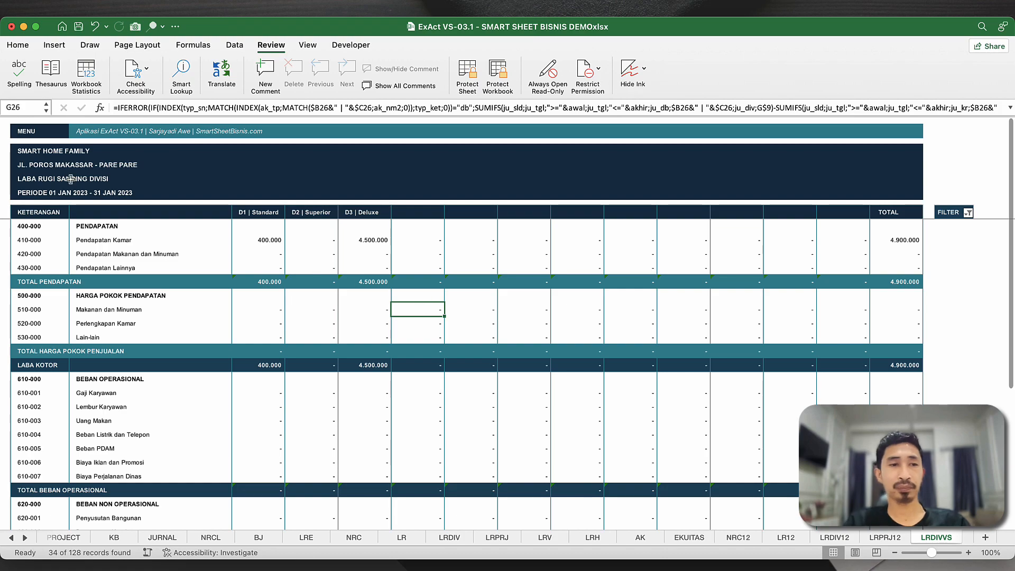
- Open the LAP. DIVISI report from the main menu and set its division to "D1 | Standard"
left_click(31, 133)
left_click(773, 217)
left_click(778, 214)
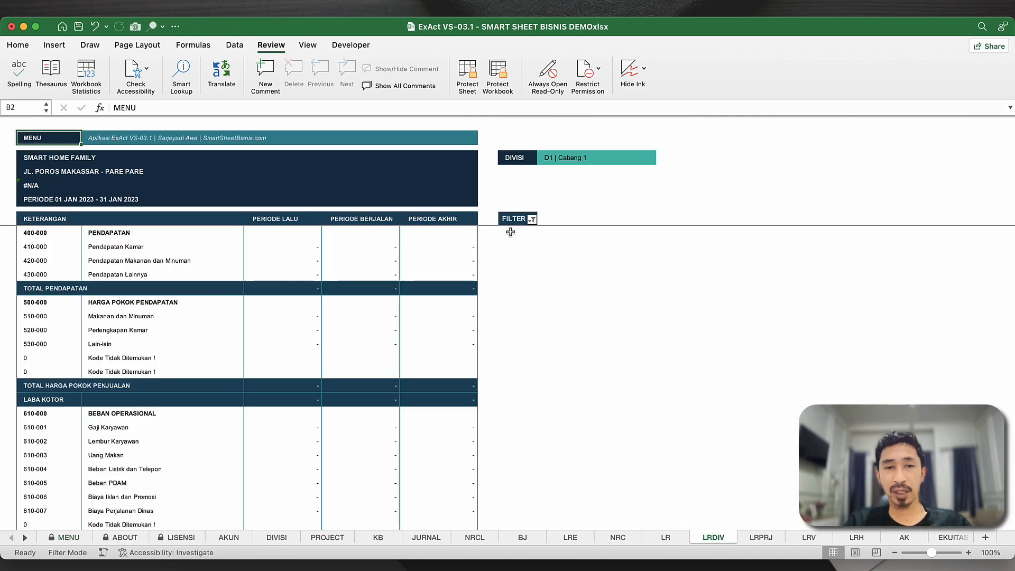
left_click(563, 166)
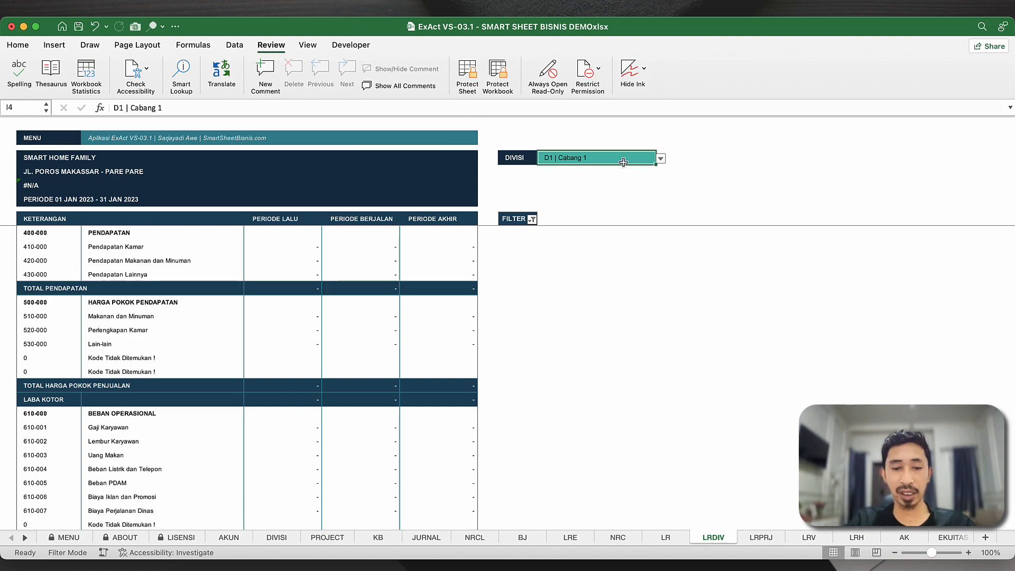
type("D1")
key("Return")
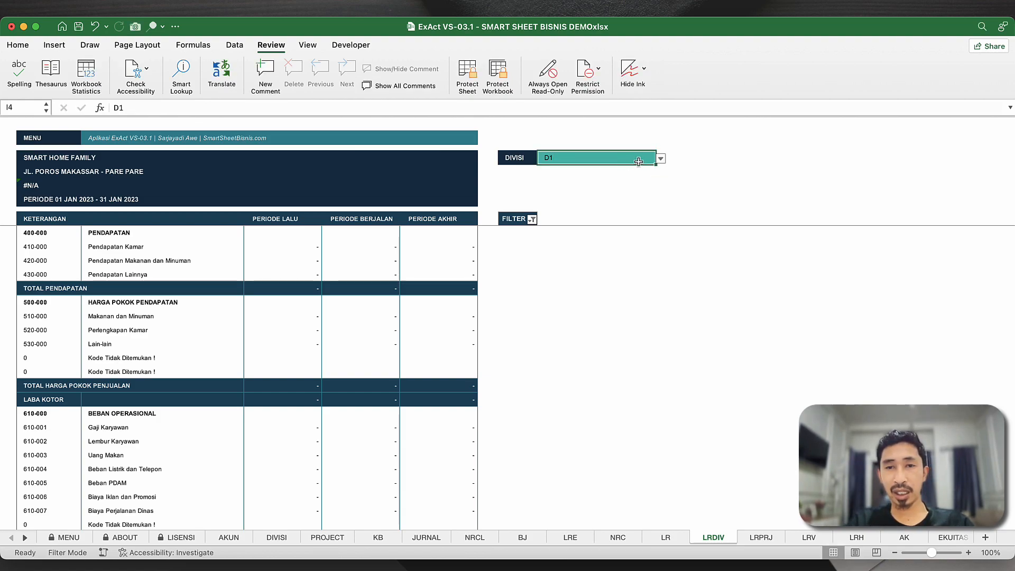
left_click(661, 159)
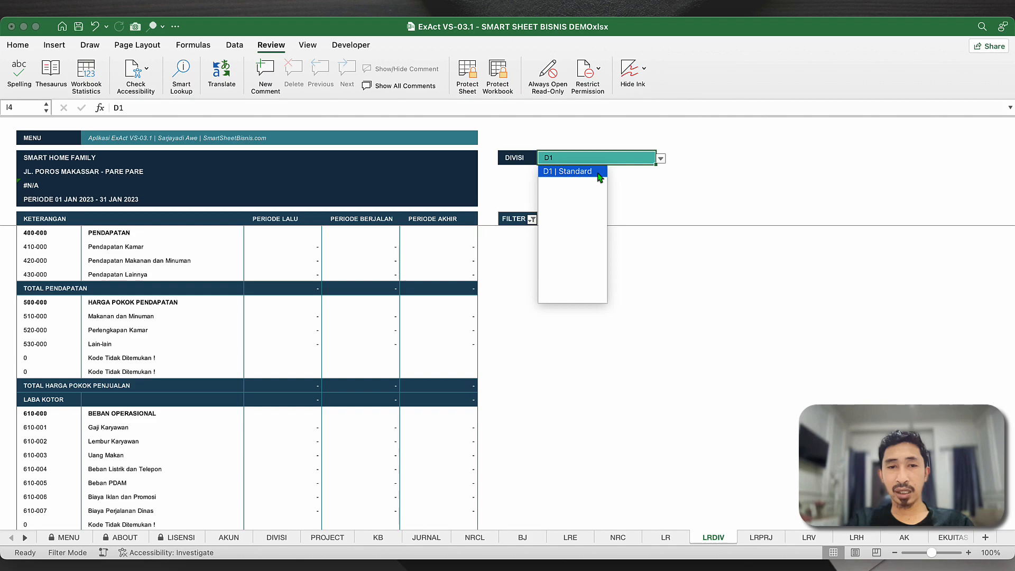
left_click(600, 174)
- Refresh the division report's filter to show only rows with value 1 and review the Standard division down to LABA (RUGI) BERSIH
left_click(532, 219)
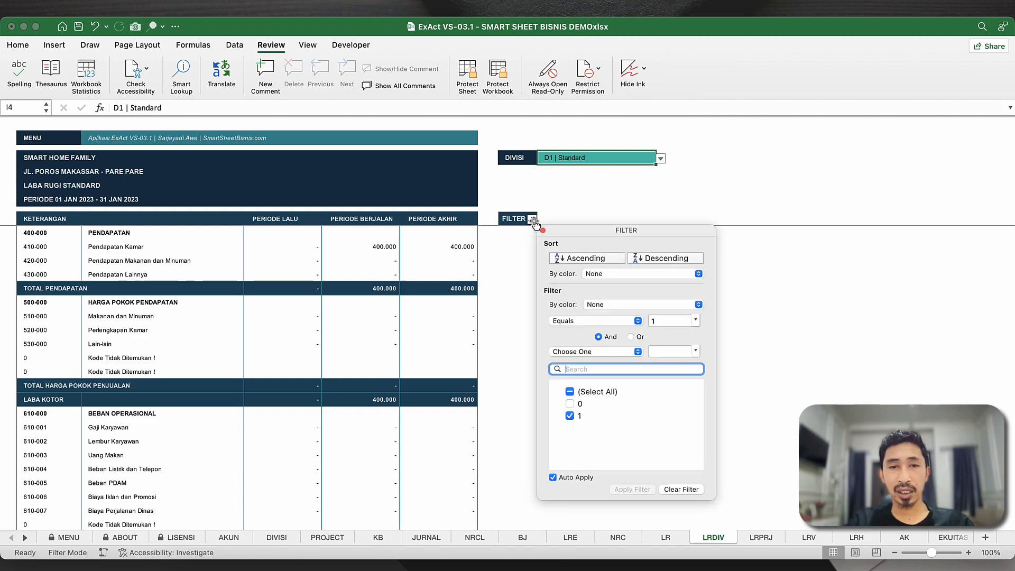
left_click(570, 416)
left_click(570, 417)
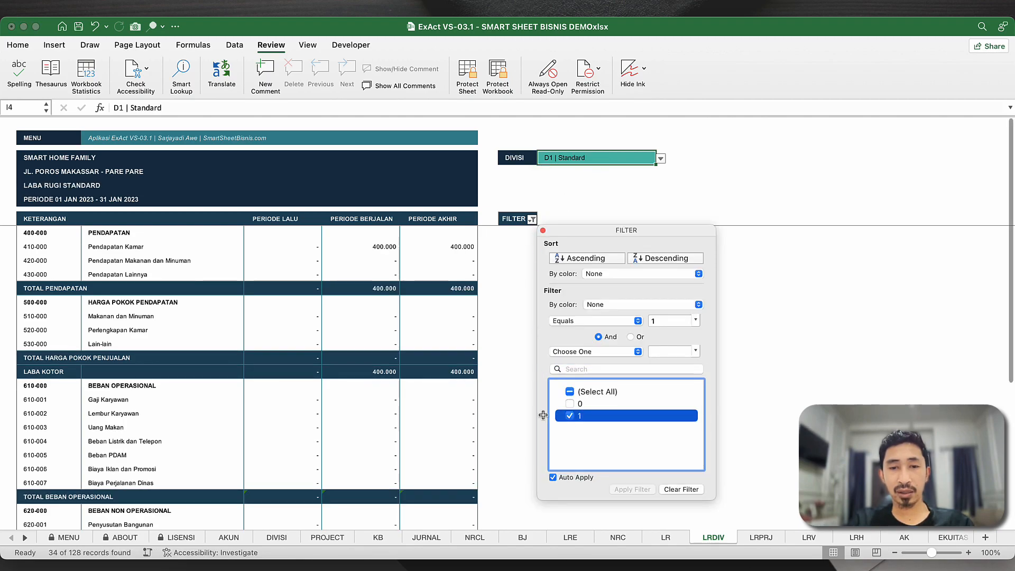
left_click(445, 406)
left_click(432, 421)
scroll(432, 420, "down", 10)
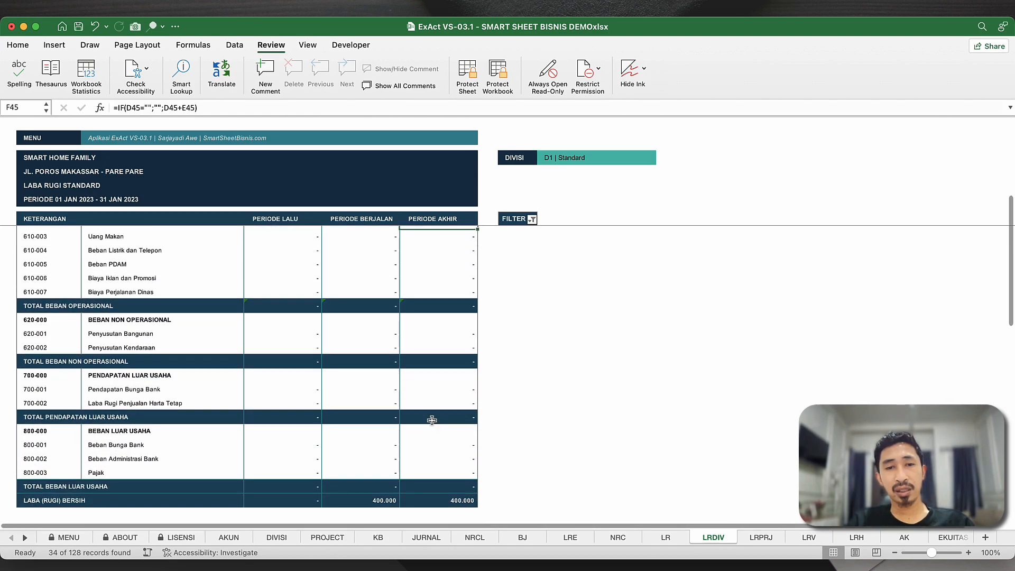
scroll(432, 421, "up", 10)
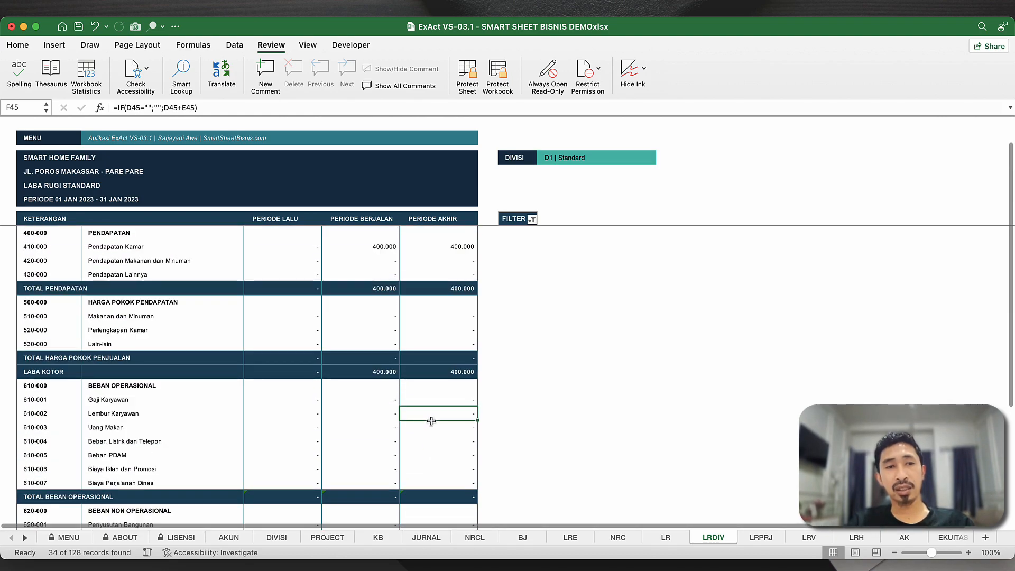
- Open CETAK BUKTI JURNAL from the main menu, re-enter JU-001 as the transaction number, and examine the voucher
left_click(45, 140)
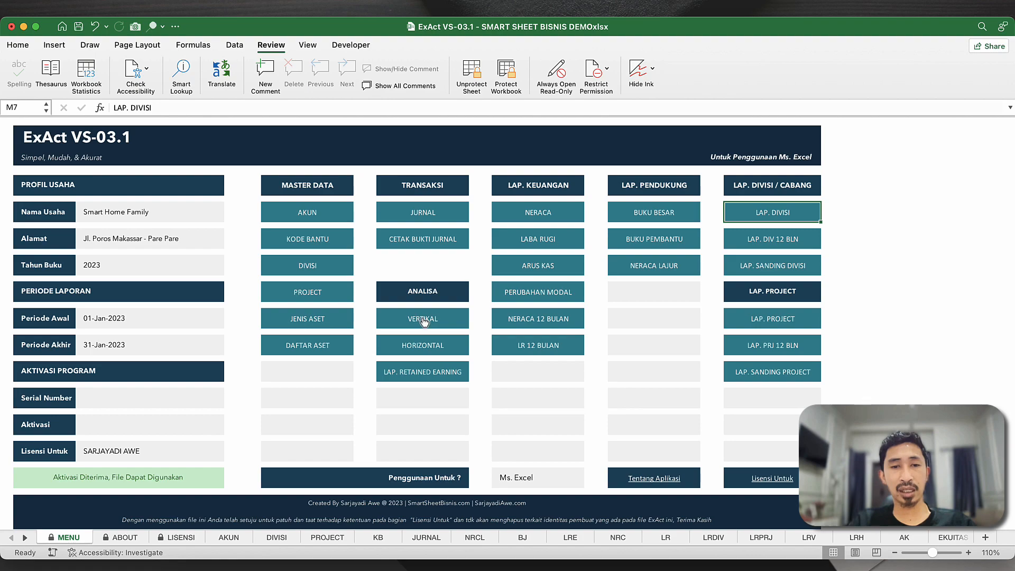
left_click(427, 241)
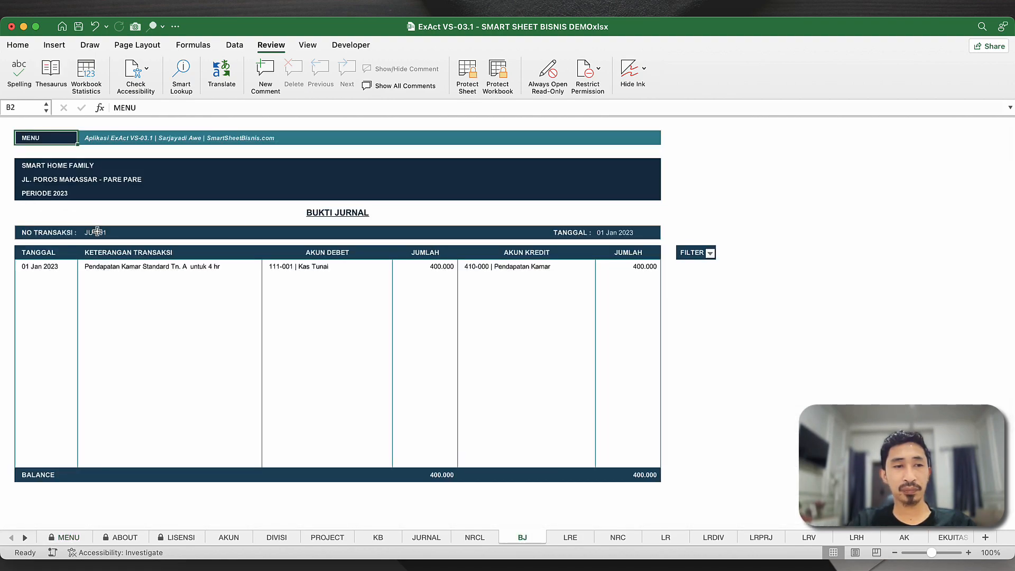
double_click(136, 232)
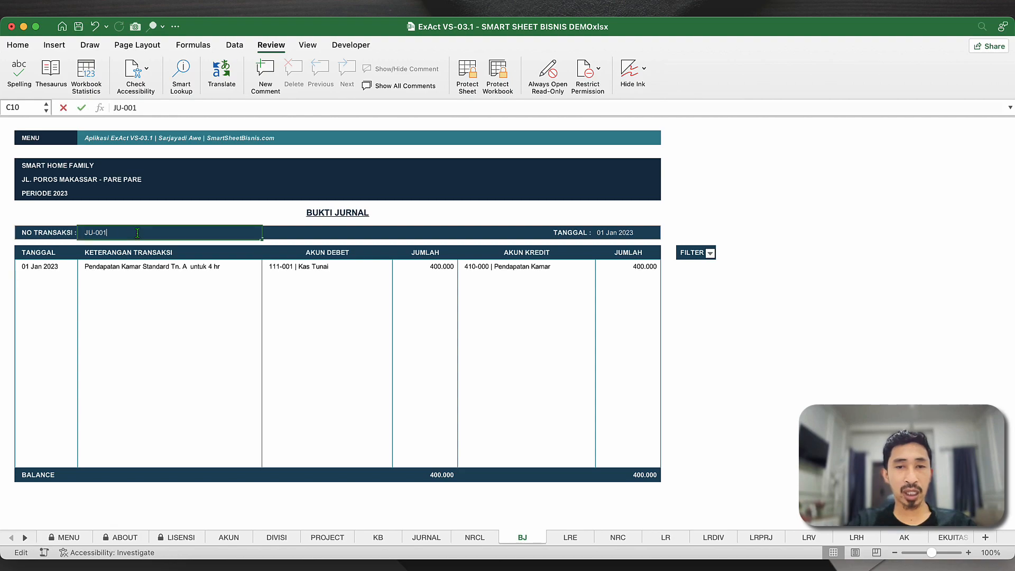
key("BackSpace")
key("Return")
double_click(137, 233)
key("BackSpace")
type("1")
key("Return")
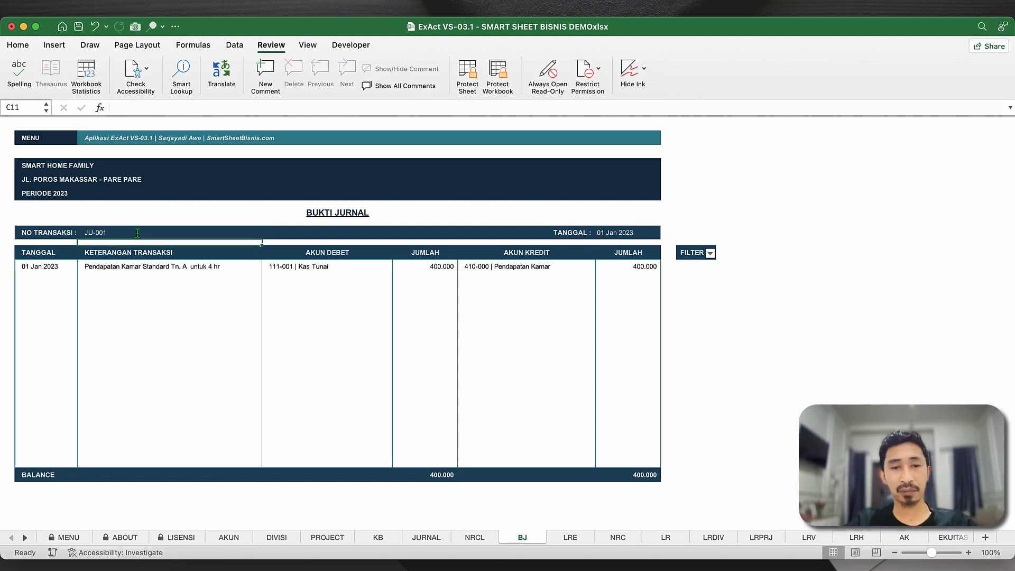
left_click(264, 340)
left_click(392, 359)
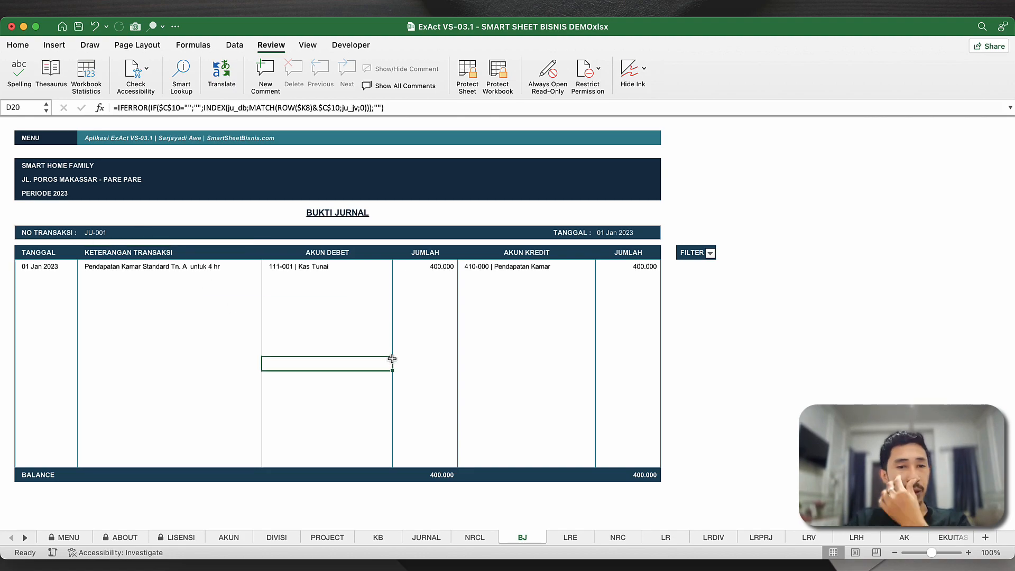
- Return to the main menu, open JURNAL, and select the transaction description cell in the first empty row, D13
left_click(39, 138)
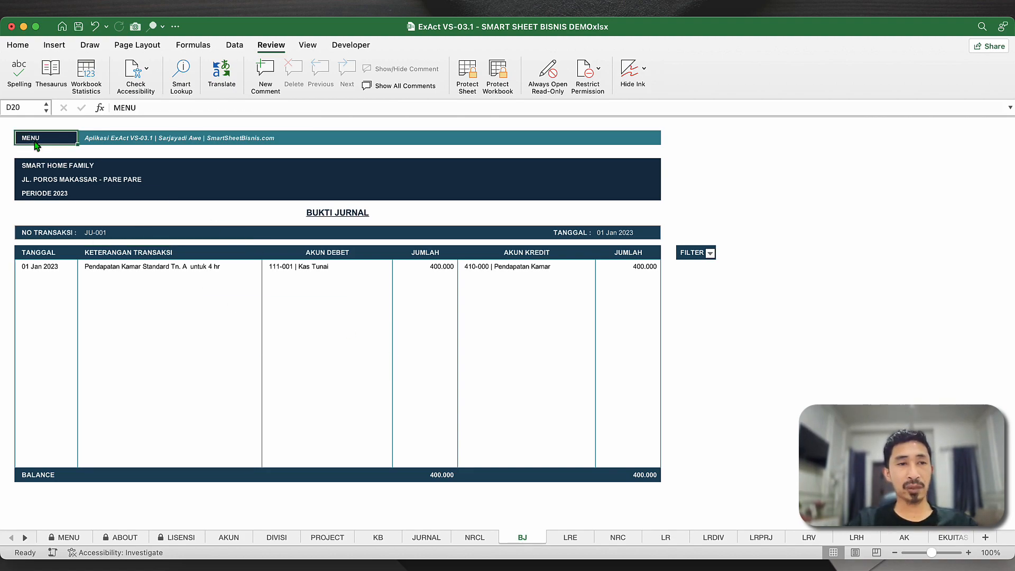
left_click(431, 215)
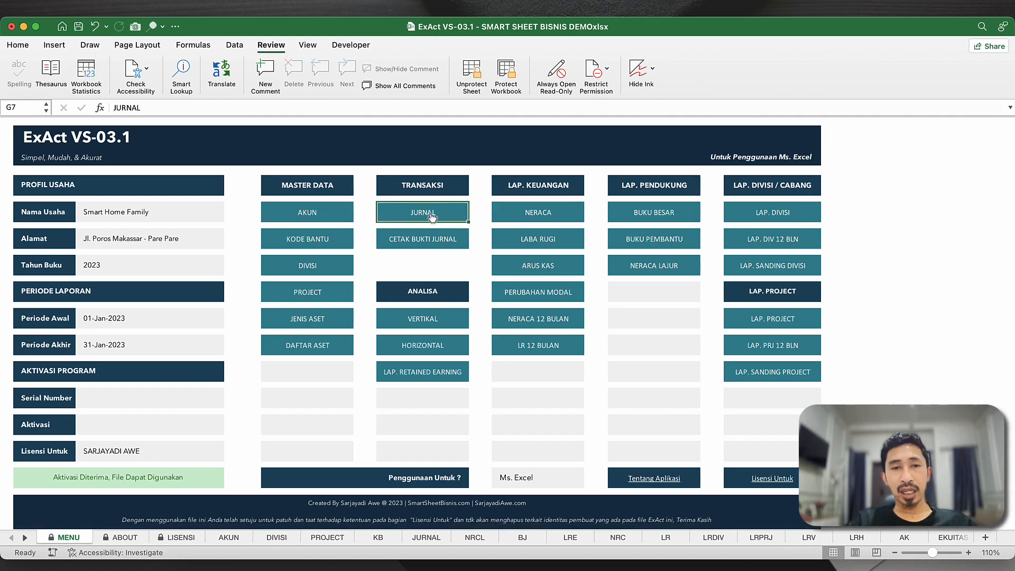
left_click(431, 215)
left_click(262, 359)
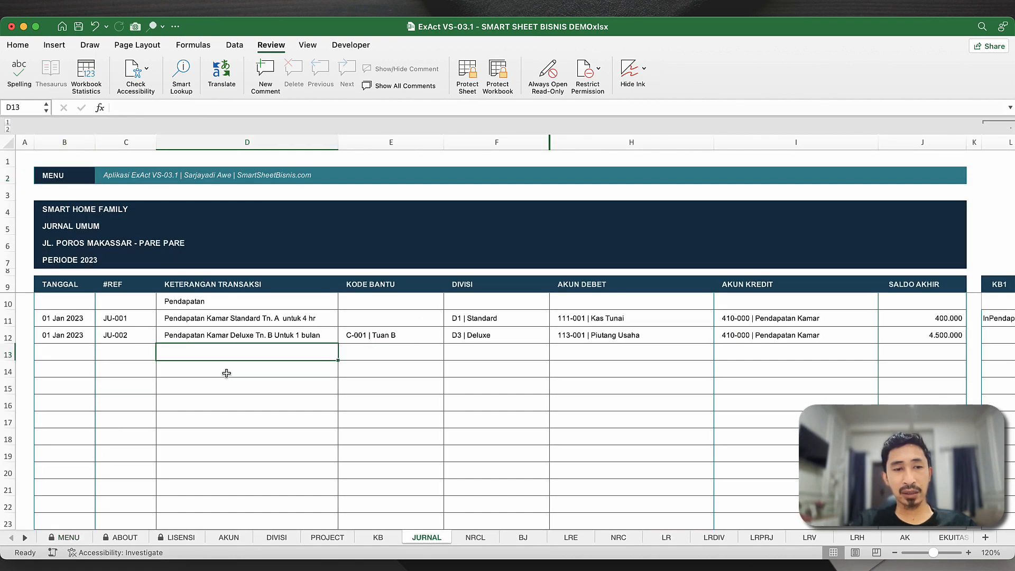
type("Pe")
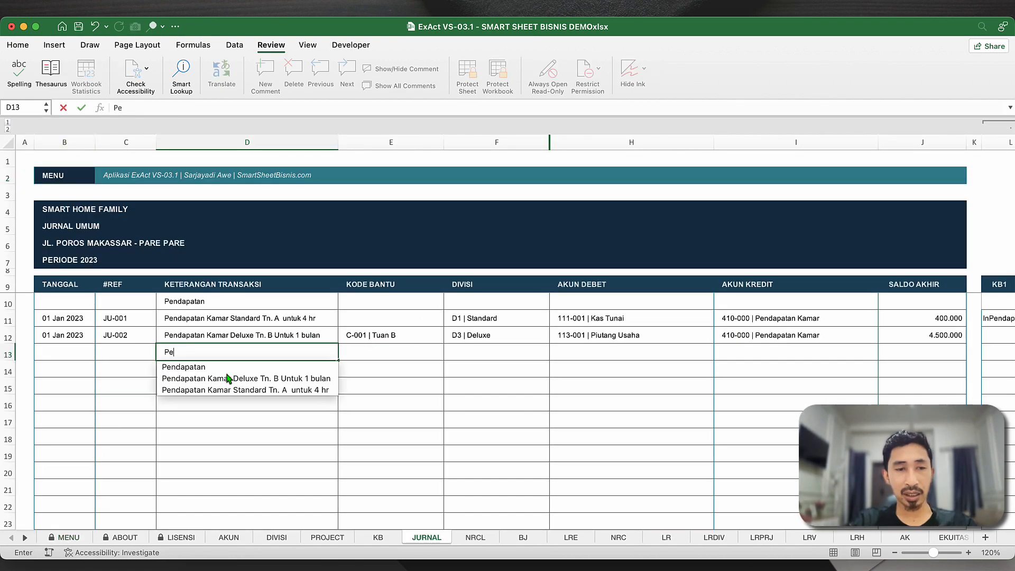
type("ngeluaran")
key("Return")
key("Left")
key("Left")
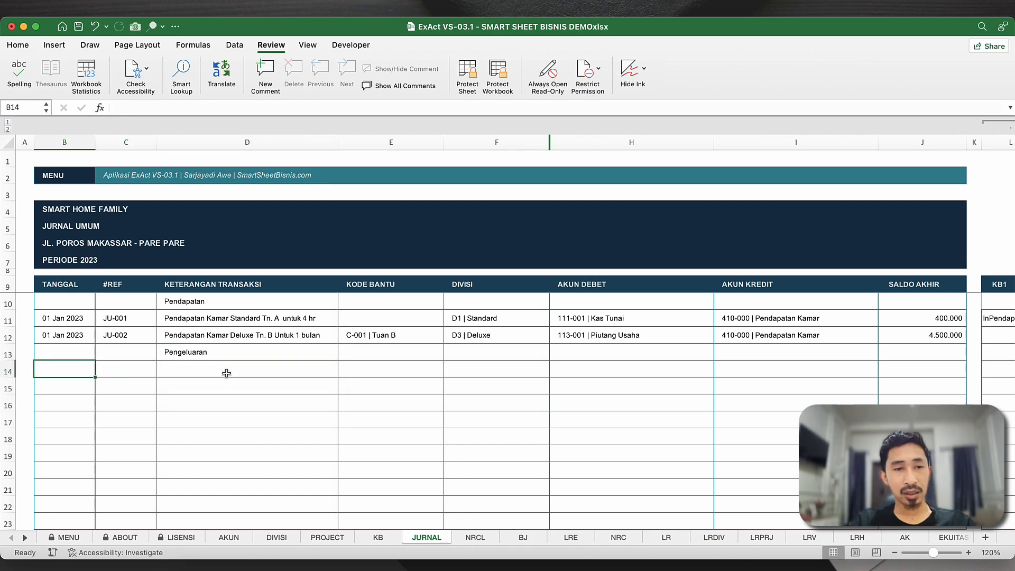
left_click(224, 354)
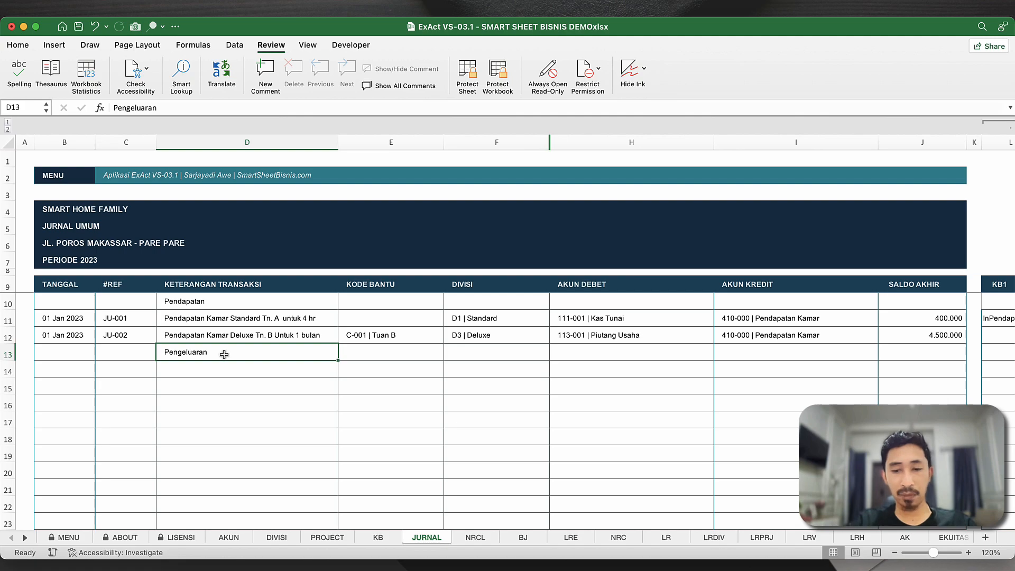
key("super+z")
- Fill the date 01 Jan 2023 from the JU-002 entry down into journal row 13
key("Left")
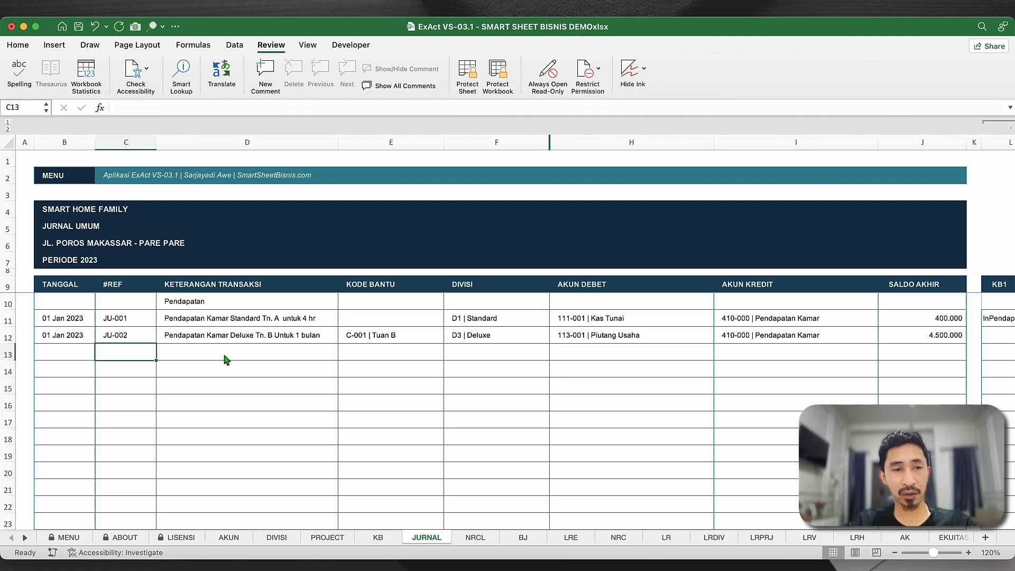
key("Left")
key("super+d")
key("Right")
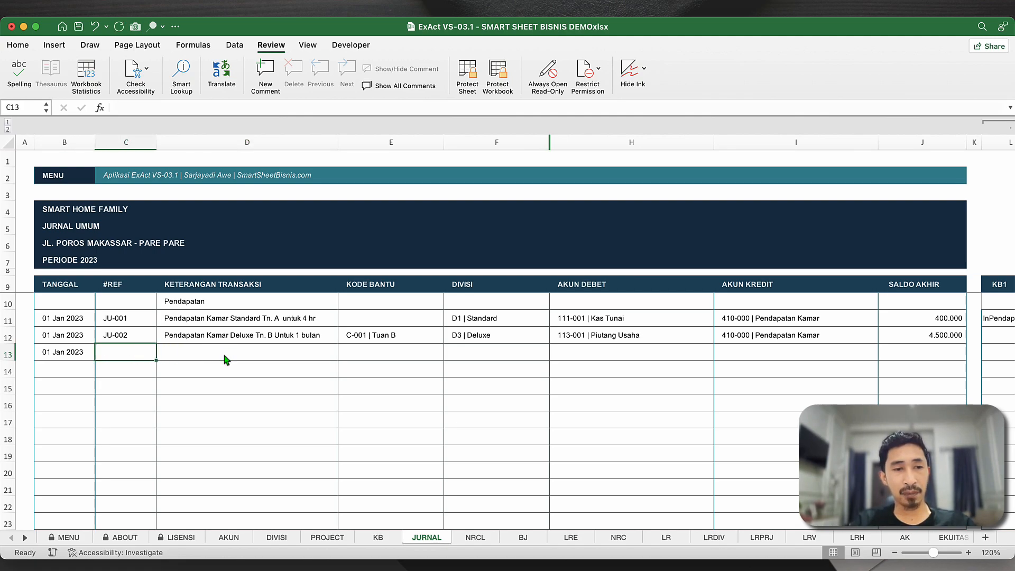
- Fill reference JU-002 down into journal row 13 and enter "Penjualan Makanan" as its transaction description
key("super+d")
key("Right")
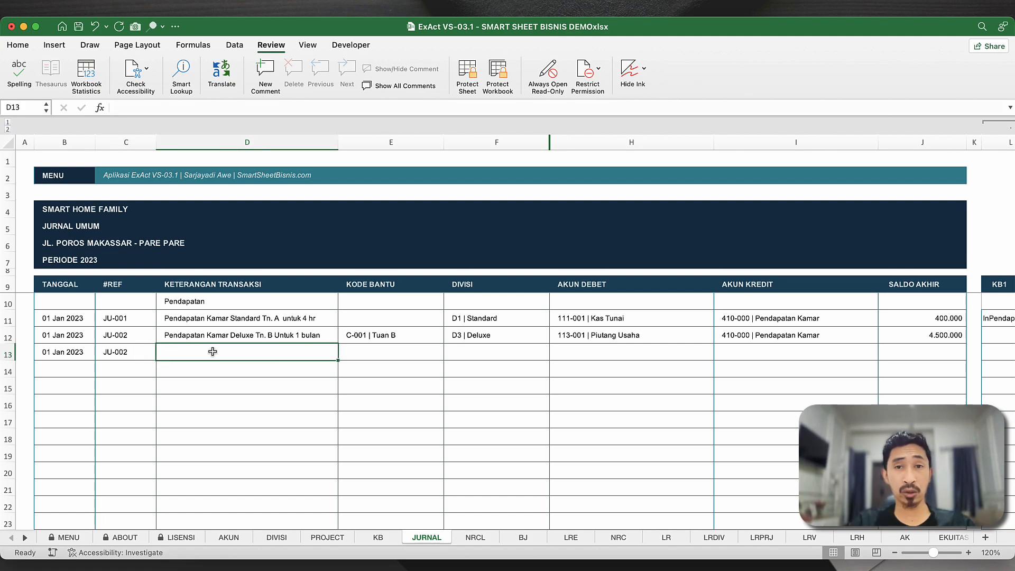
type("Pem")
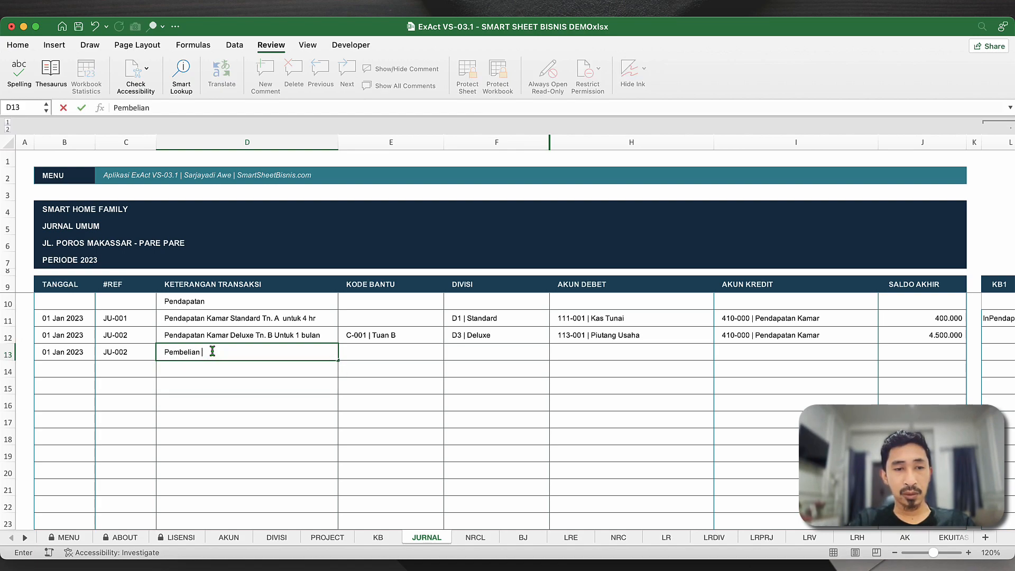
type("be")
key("BackSpace")
key("BackSpace")
key("BackSpace")
type("njualan Makanan")
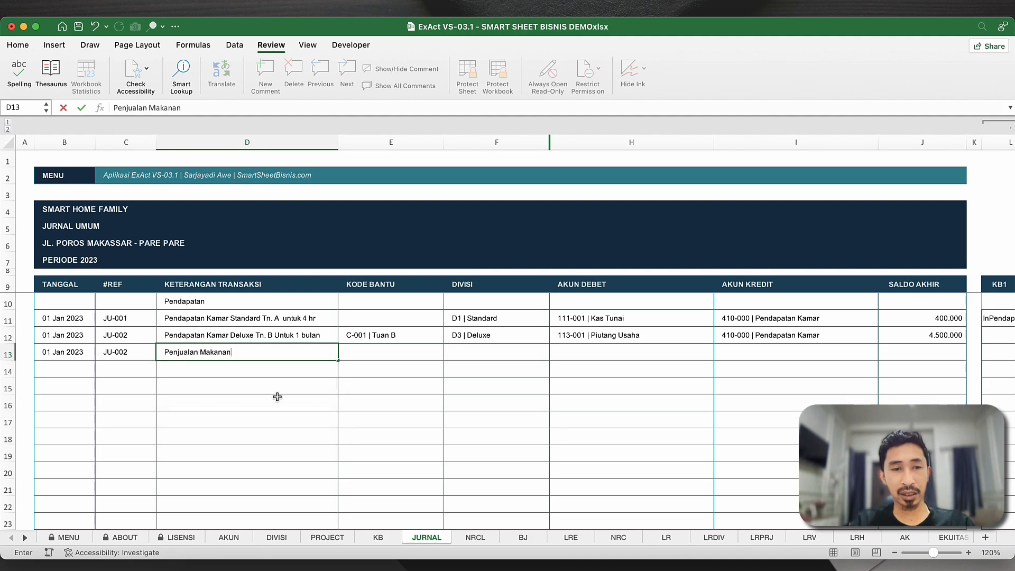
key("Return")
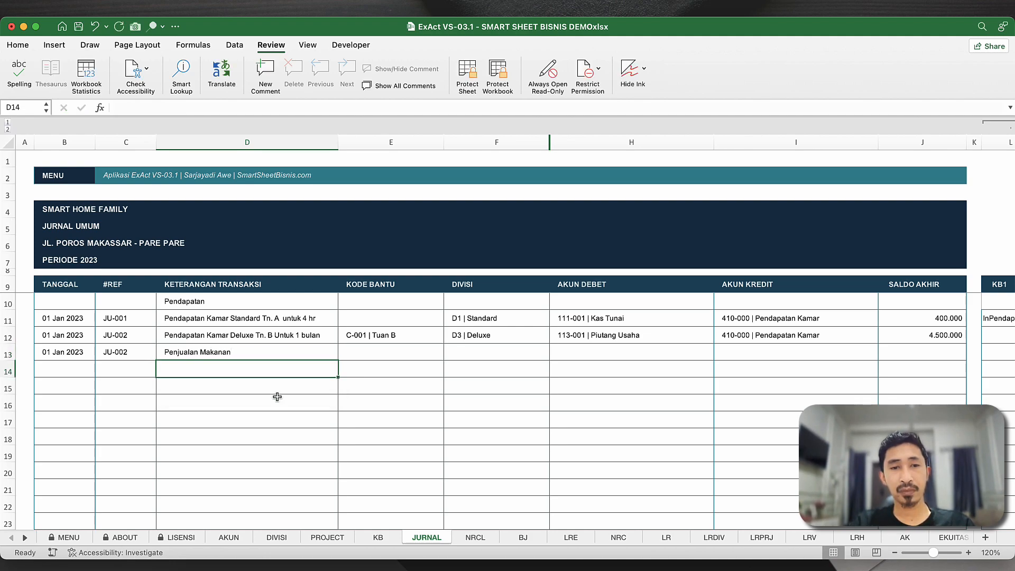
- Copy the debit account 111-001 | Kas Tunai from the JU-001 entry into row 13
left_click(302, 357)
left_click(348, 351)
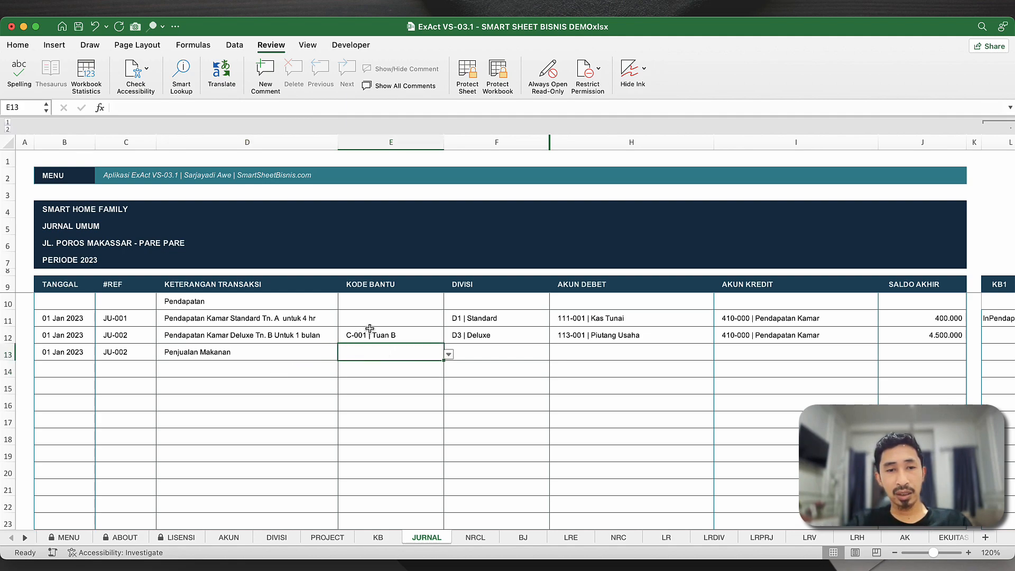
left_click(473, 350)
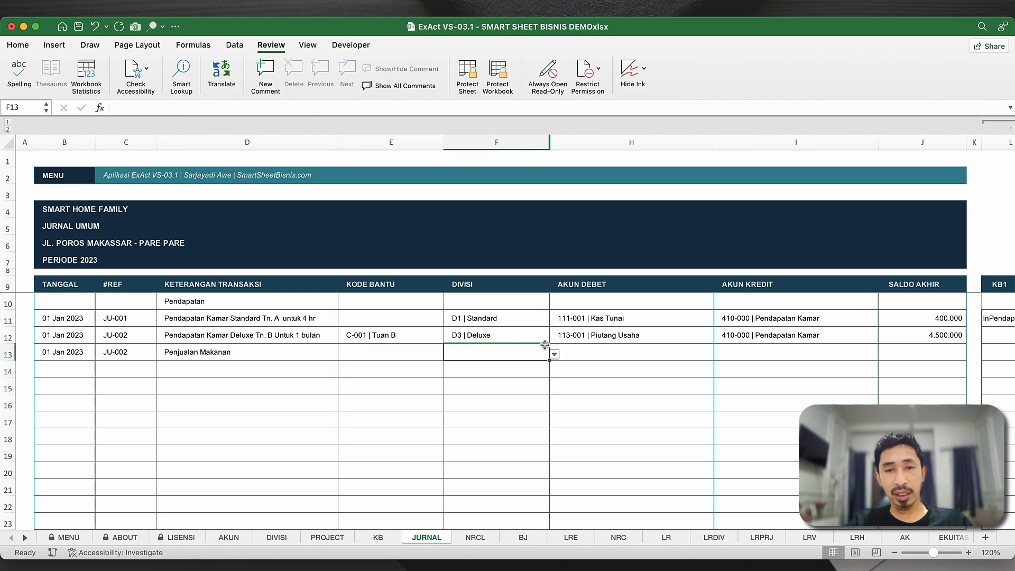
left_click(590, 349)
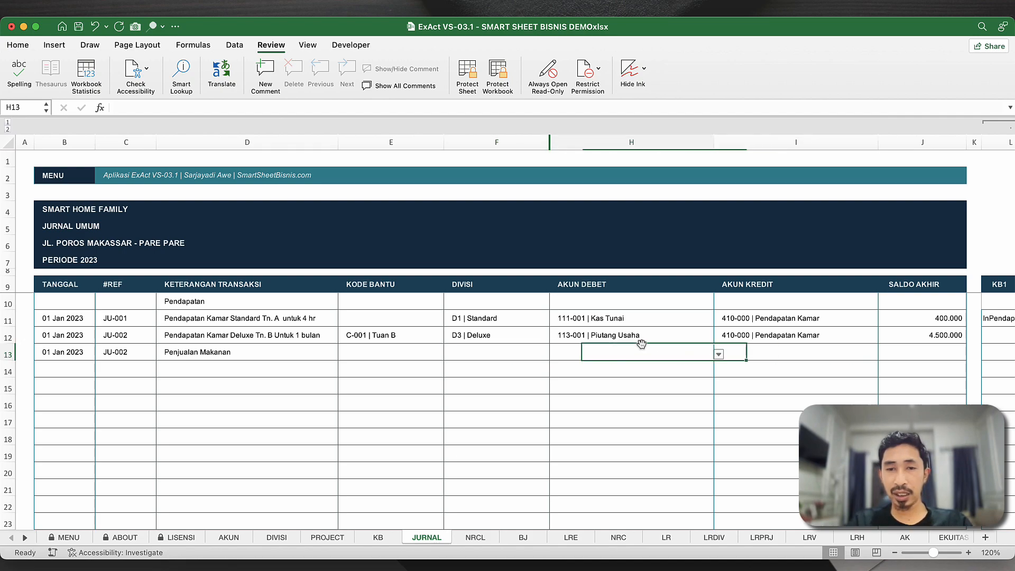
left_click(659, 316)
key("super+c")
key("Down")
key("Down")
key("Return")
- Look up "Makanan" for row 13's credit account and choose 420-000 | Pendapatan Makanan dan Minuman
key("Right")
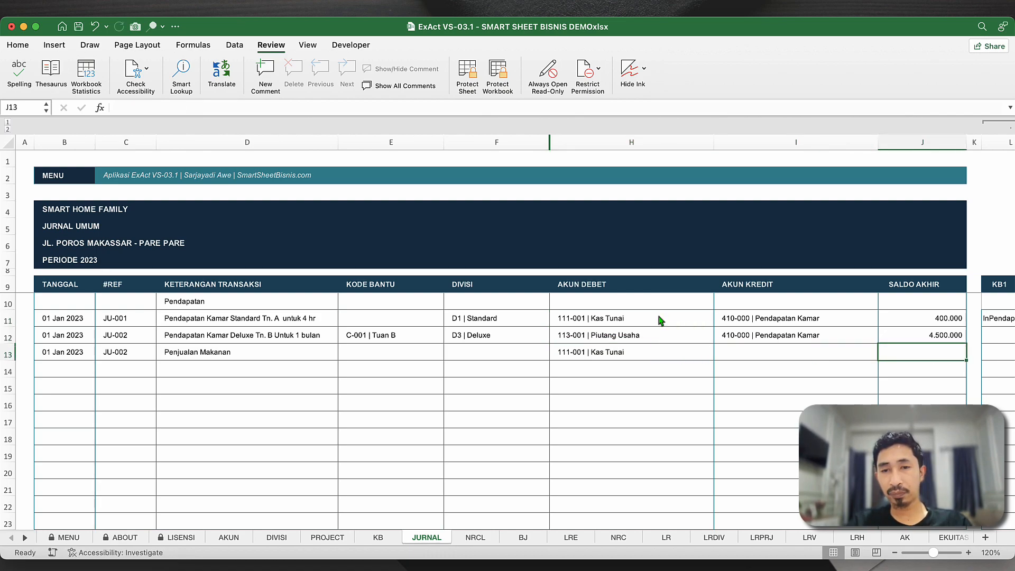
type("Makanan")
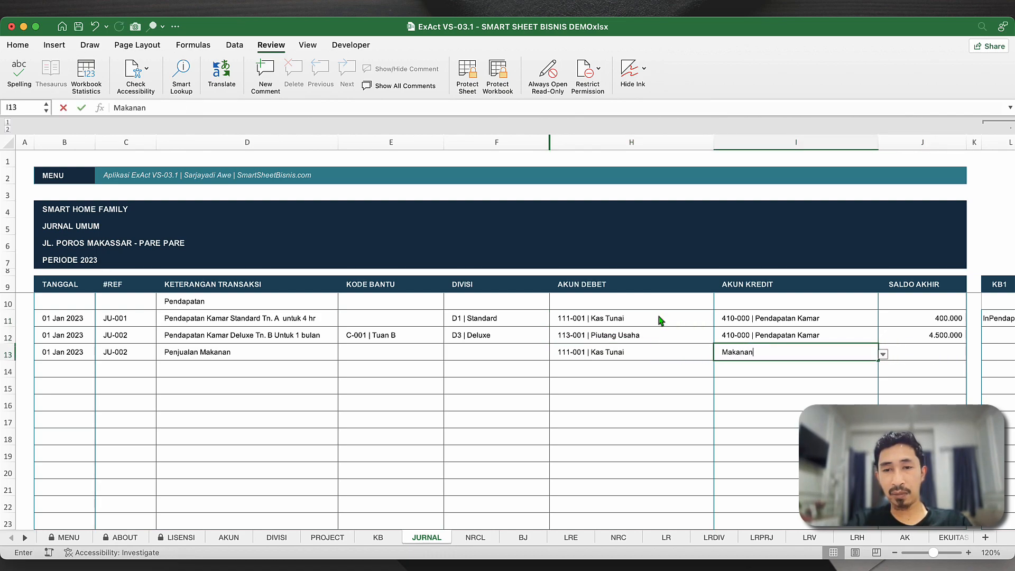
key("Return")
left_click(774, 354)
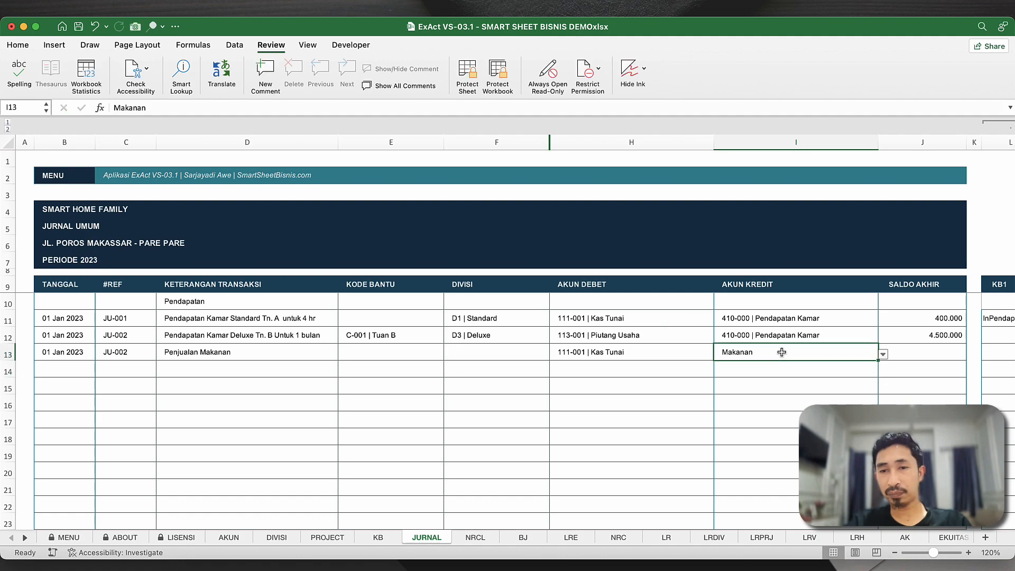
left_click(883, 353)
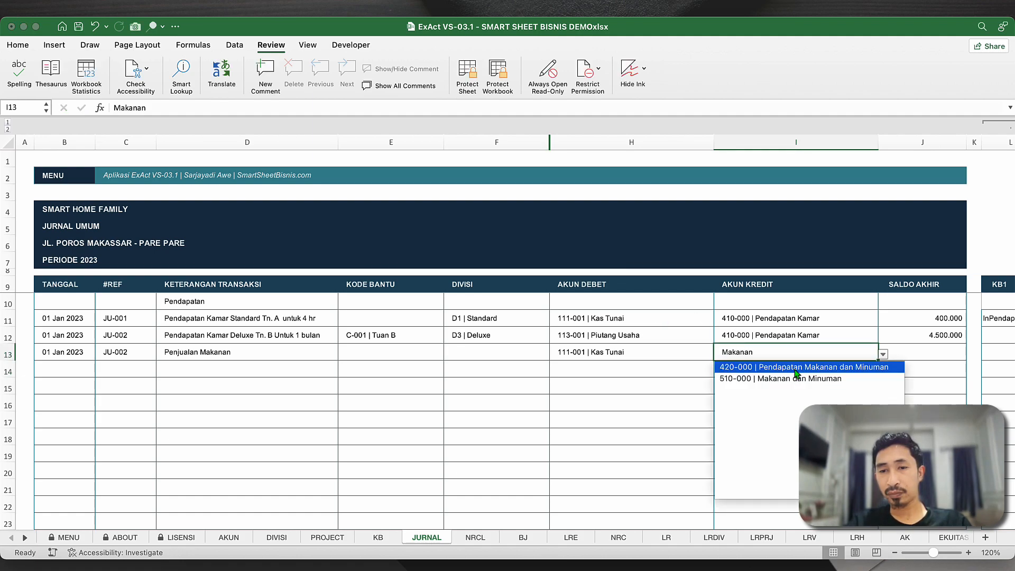
left_click(799, 367)
- Enter 1300000 as the SALDO AKHIR of the Penjualan Makanan entry in row 13
left_click(906, 353)
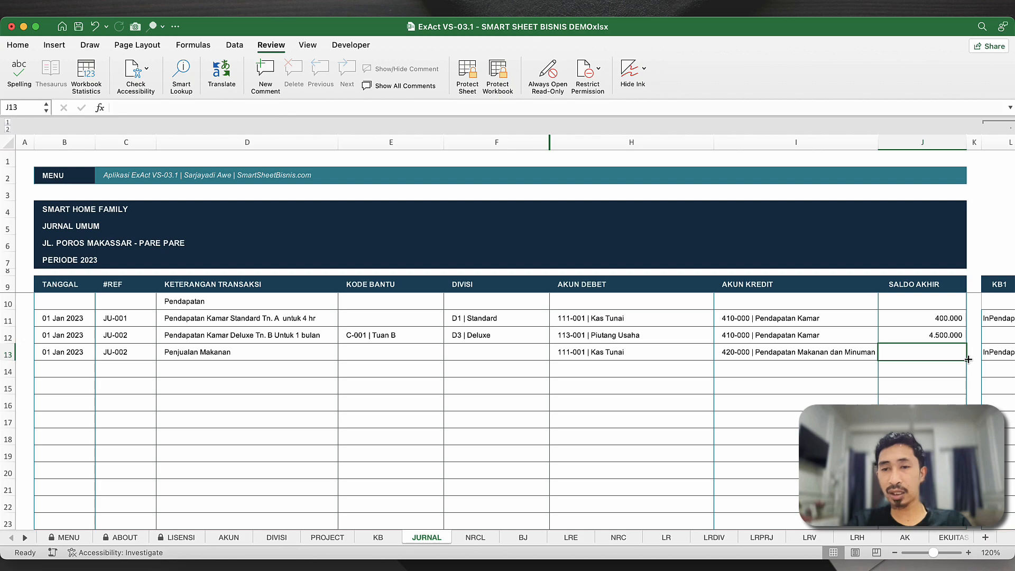
type("1300000")
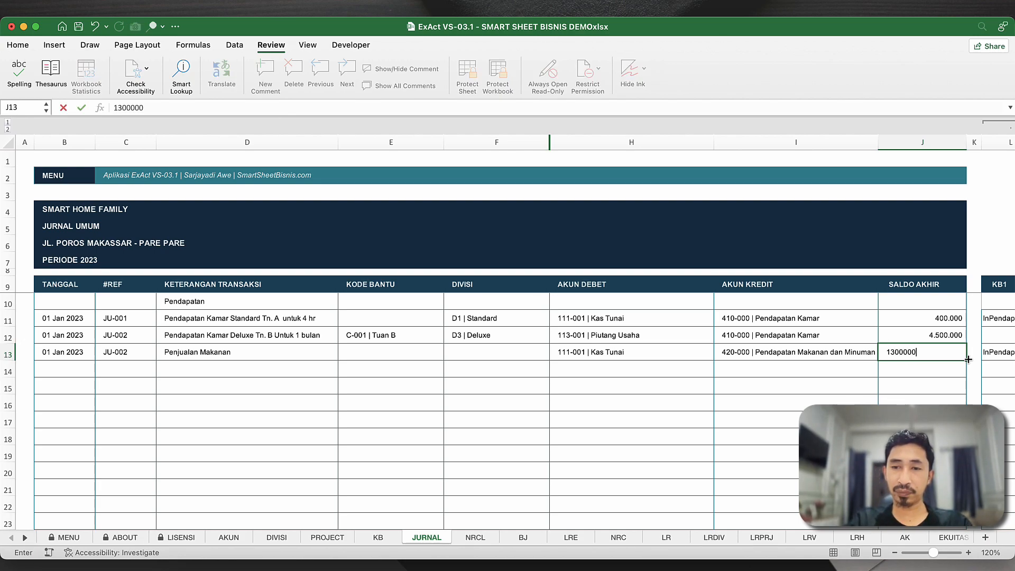
key("Return")
left_click(760, 379)
left_click(367, 395)
left_click(255, 365)
- Open the LABA RUGI report from the main menu and review it from food and beverage revenue down to LABA (RUGI) BERSIH
left_click(57, 180)
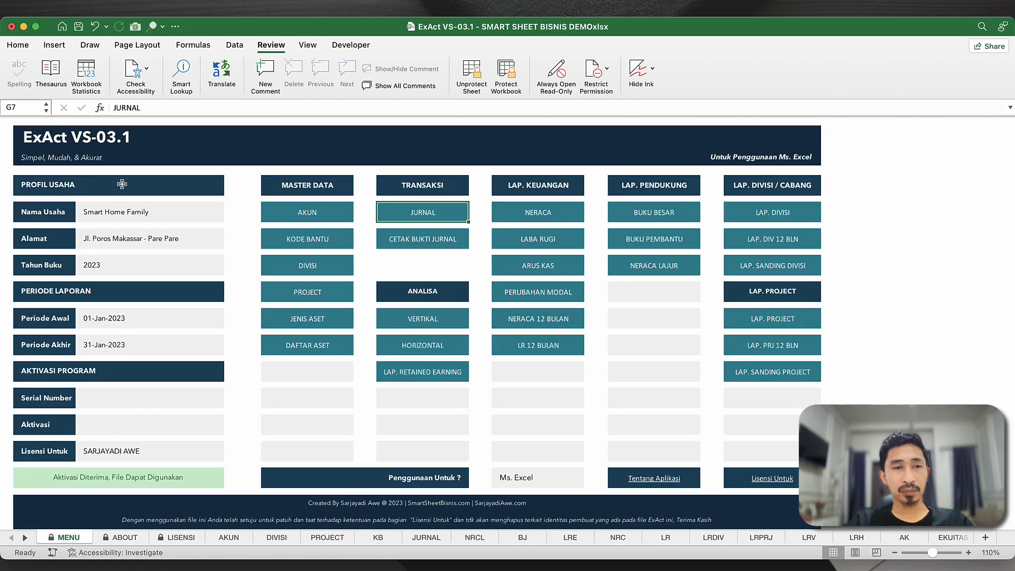
left_click(547, 247)
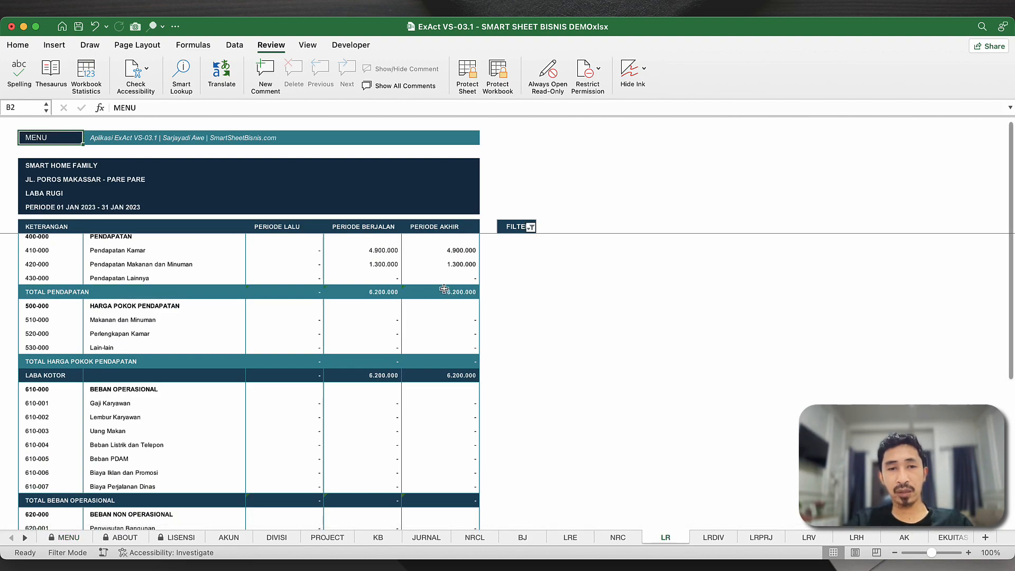
left_click(366, 264)
left_click(330, 307)
left_click(331, 349)
scroll(331, 351, "down", 5)
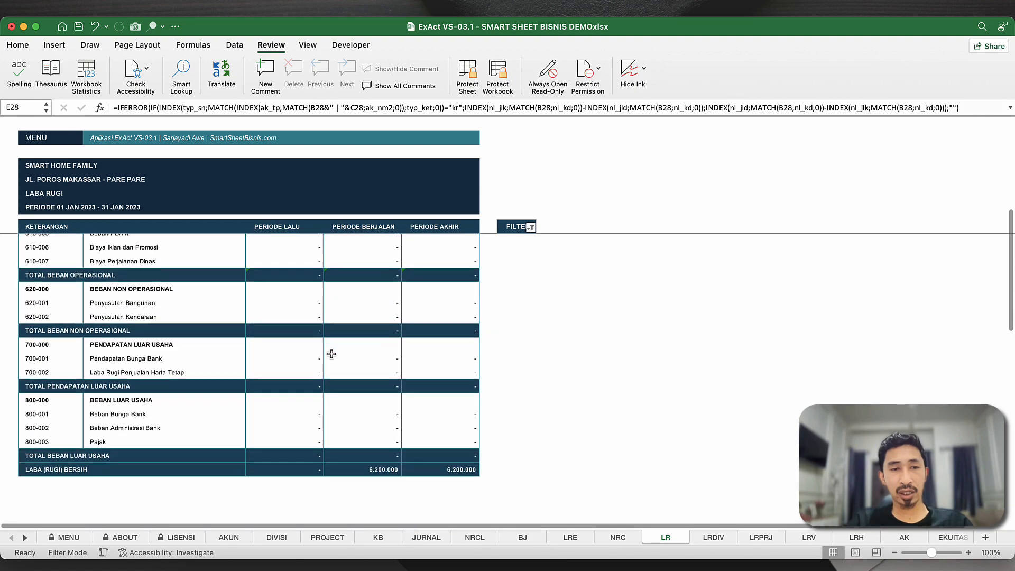
scroll(331, 351, "up", 6)
- Return to the main menu and reopen JURNAL to look over the recorded revenue entries
left_click(35, 137)
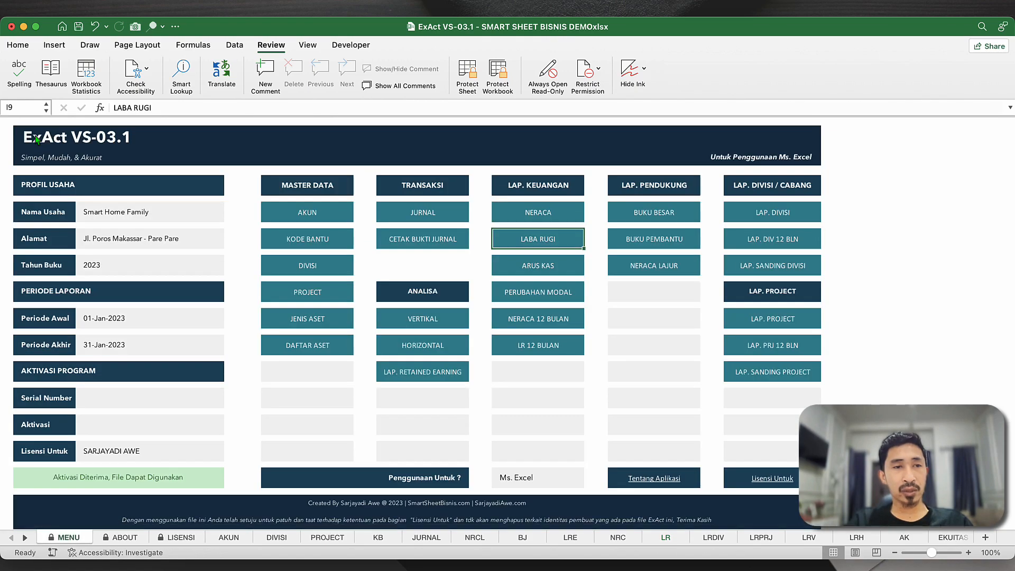
left_click(427, 212)
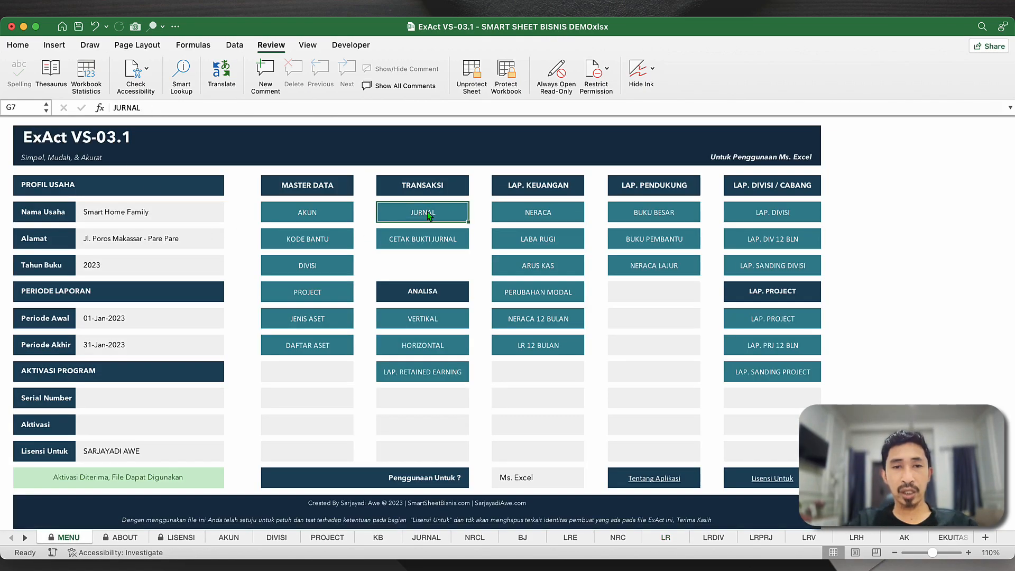
left_click(428, 212)
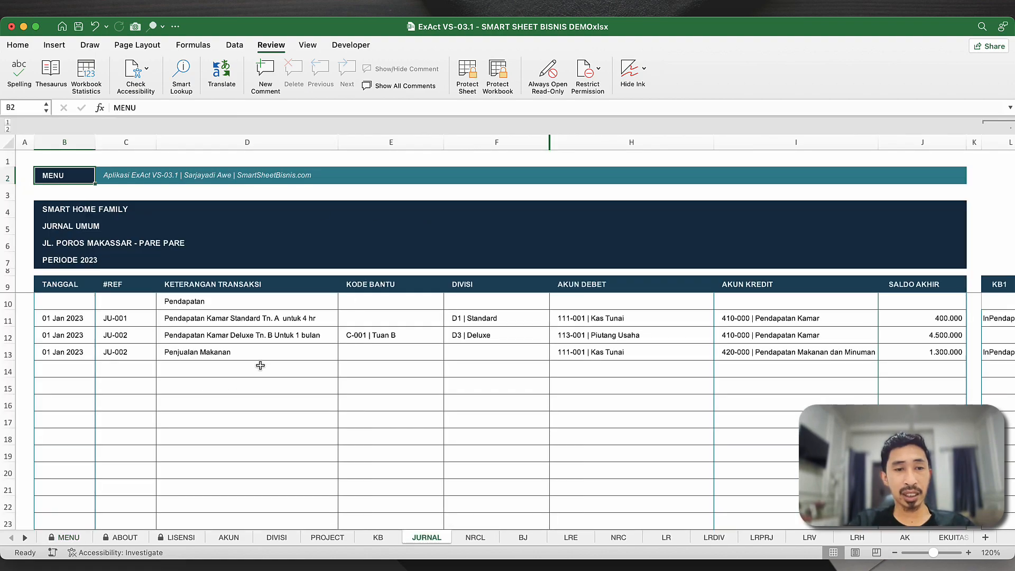
- Open KODE BANTU from the main menu and examine the customer's PENAMBAHAN amount
left_click(64, 176)
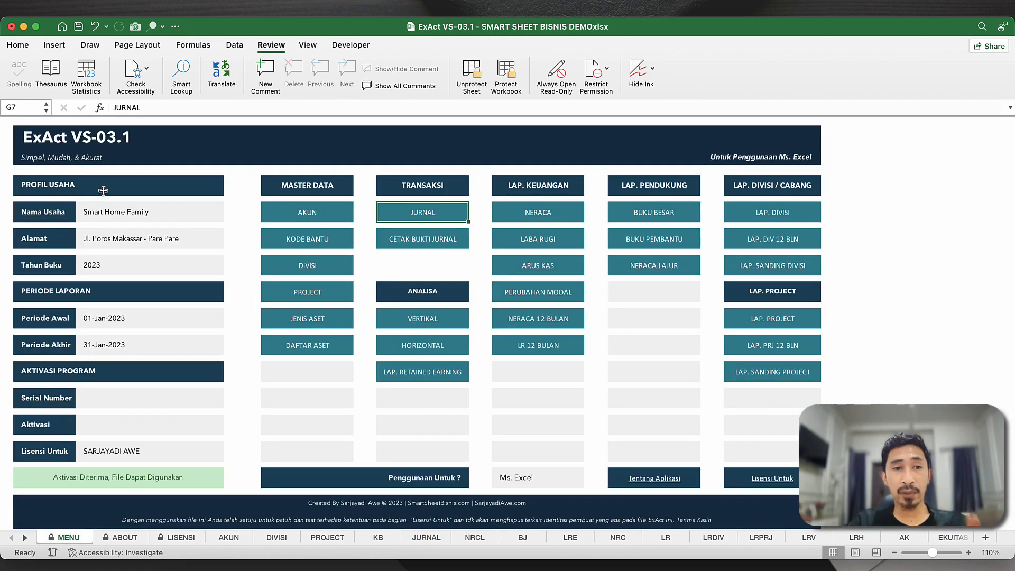
left_click(317, 244)
left_click(360, 289)
left_click(375, 269)
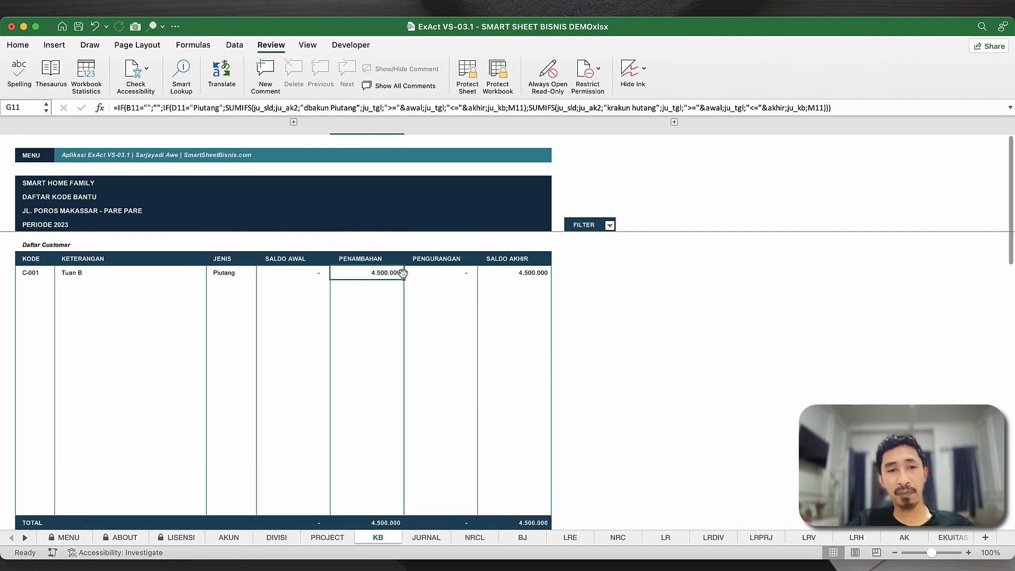
- Go back to JURNAL through the main menu and enter "Pengeluaran" as a section heading in cell D14
left_click(30, 151)
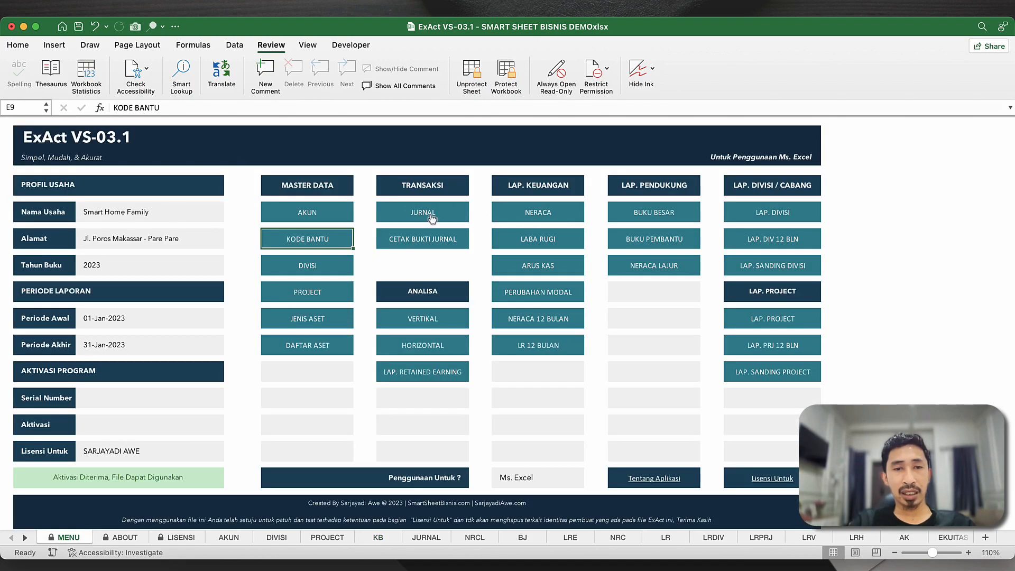
left_click(431, 214)
left_click(258, 385)
left_click(259, 375)
left_click(251, 387)
left_click(250, 366)
type("Pengeluaran")
key("Return")
- Start the first expense entry in row 15 with the date 1/1/23 and reference JU-003
left_click(76, 385)
type("1")
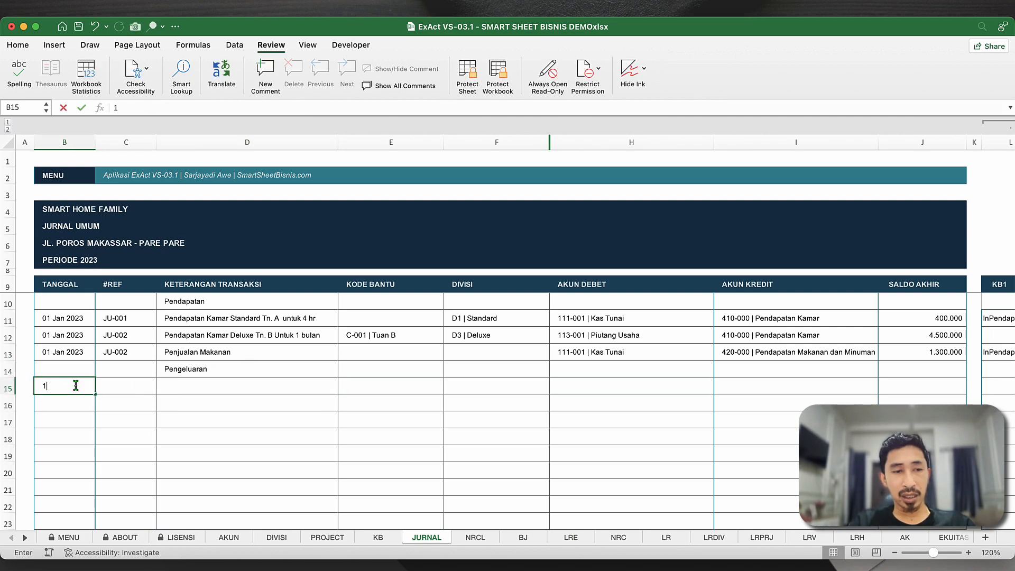
type("/1/23")
key("Return")
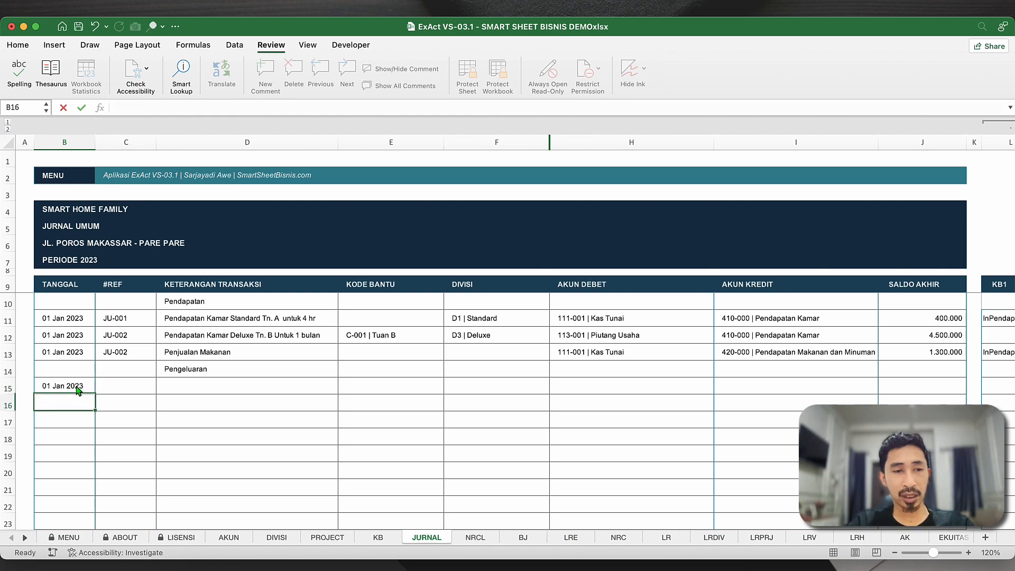
left_click(115, 383)
type("JU")
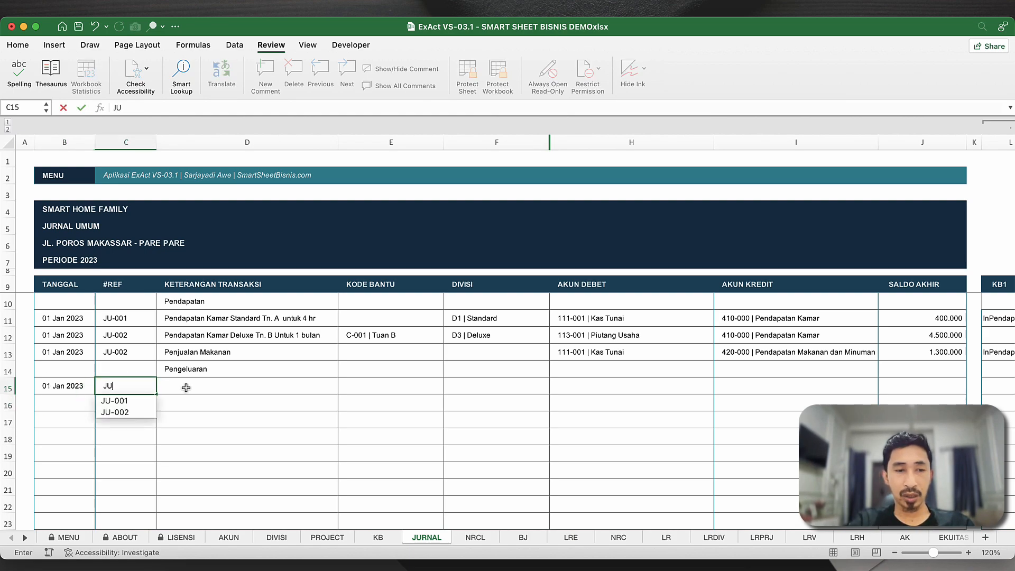
type("-003")
- Enter "HPP Makanan" as the transaction description of JU-003
left_click(186, 387)
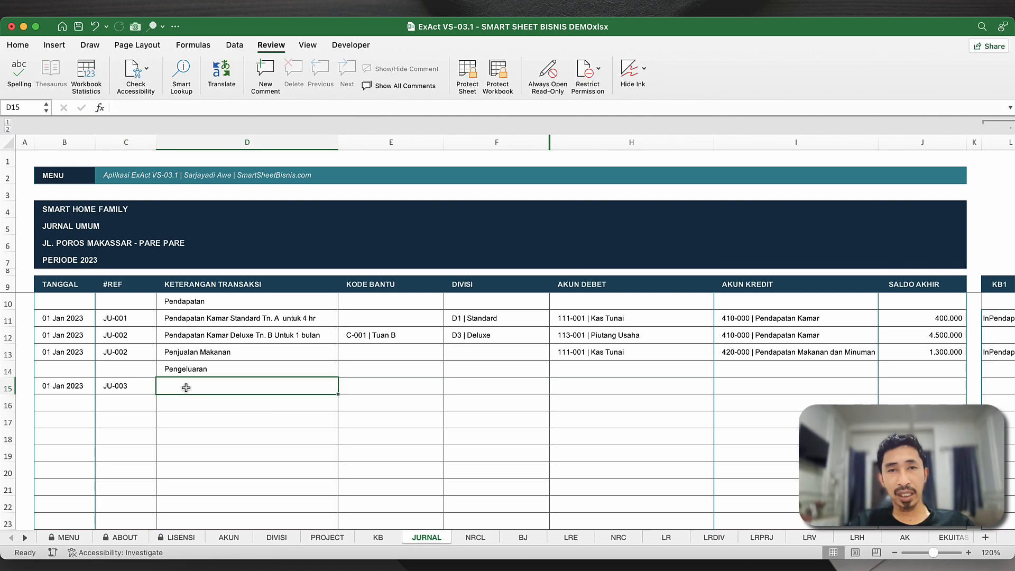
type("Gaji")
key("BackSpace")
key("BackSpace")
key("BackSpace")
key("BackSpace")
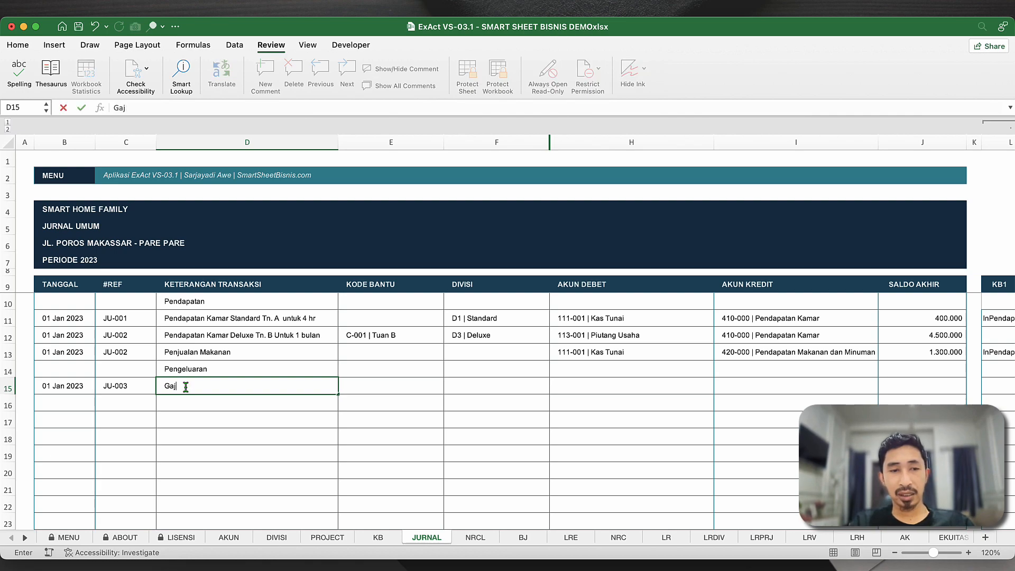
type("HPP Makanan")
key("Return")
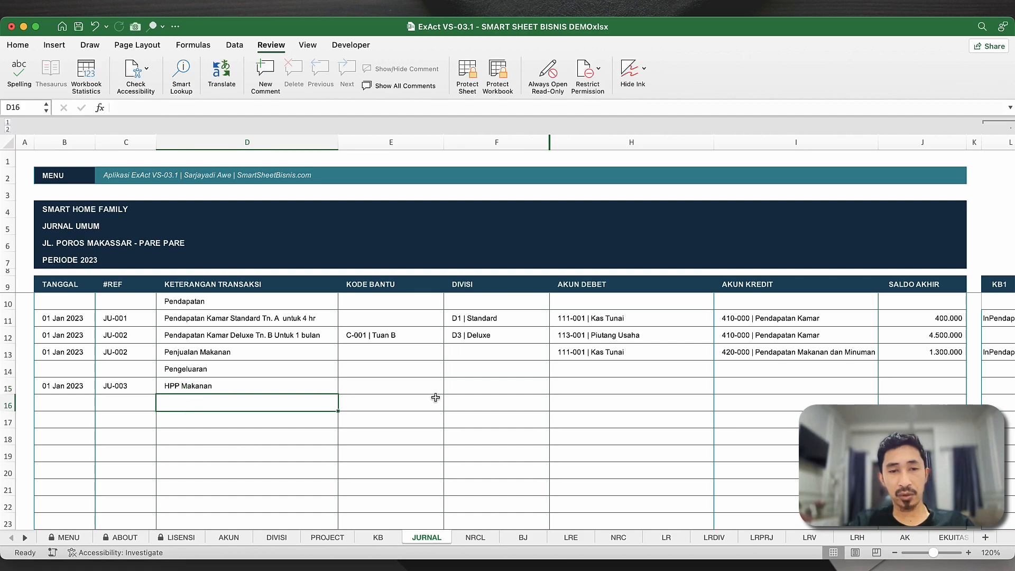
- Look up "Makanan" for the JU-003 debit account and choose 510-000 | Makanan dan Minuman
left_click(413, 386)
left_click(536, 391)
left_click(597, 389)
type("Makanan")
left_click(719, 388)
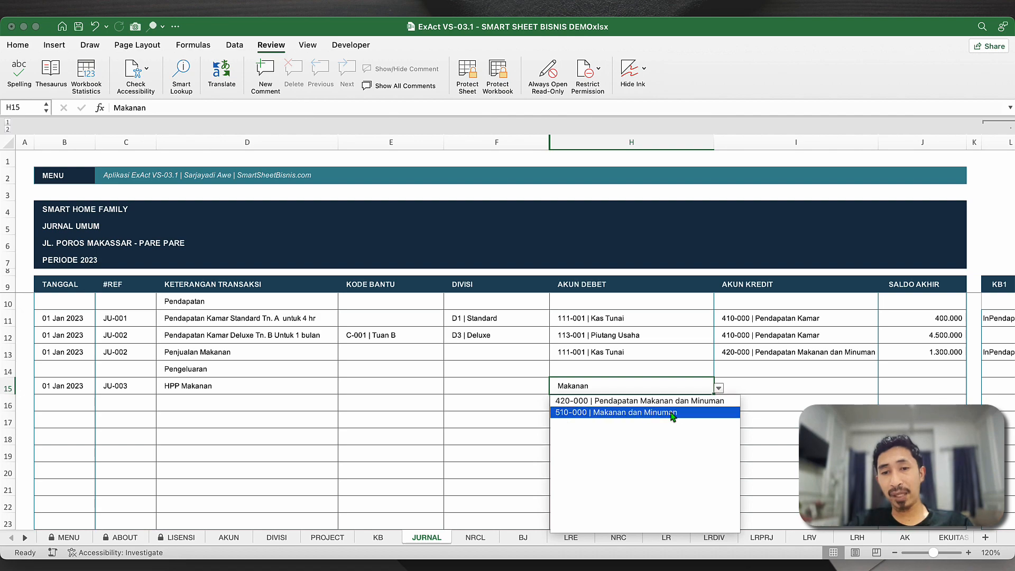
left_click(735, 413)
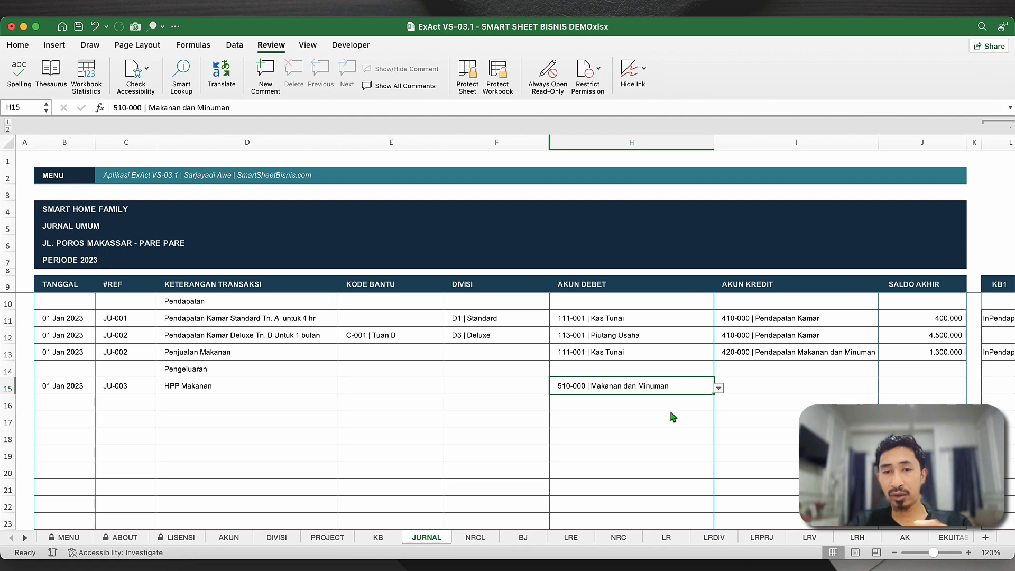
left_click(759, 389)
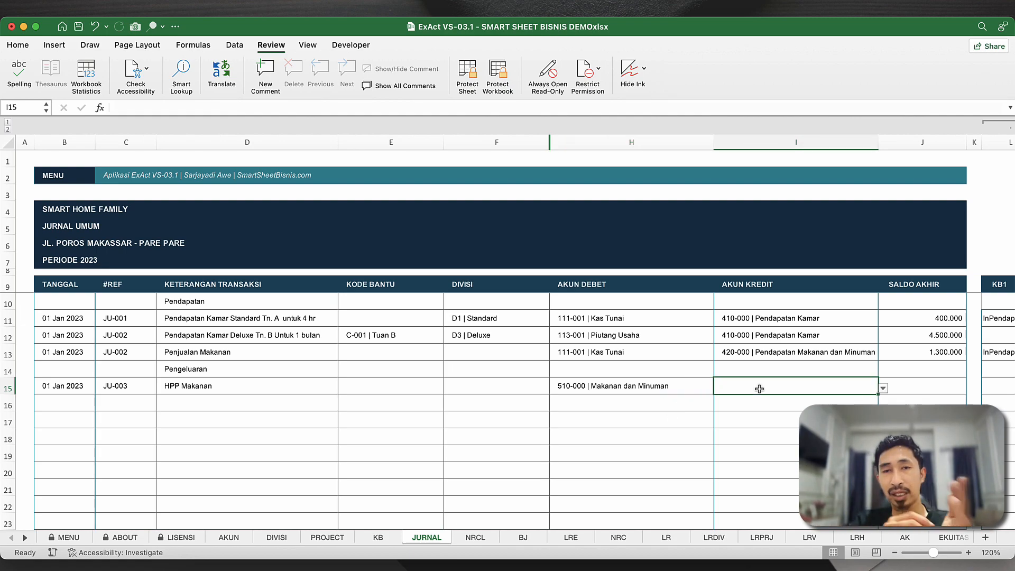
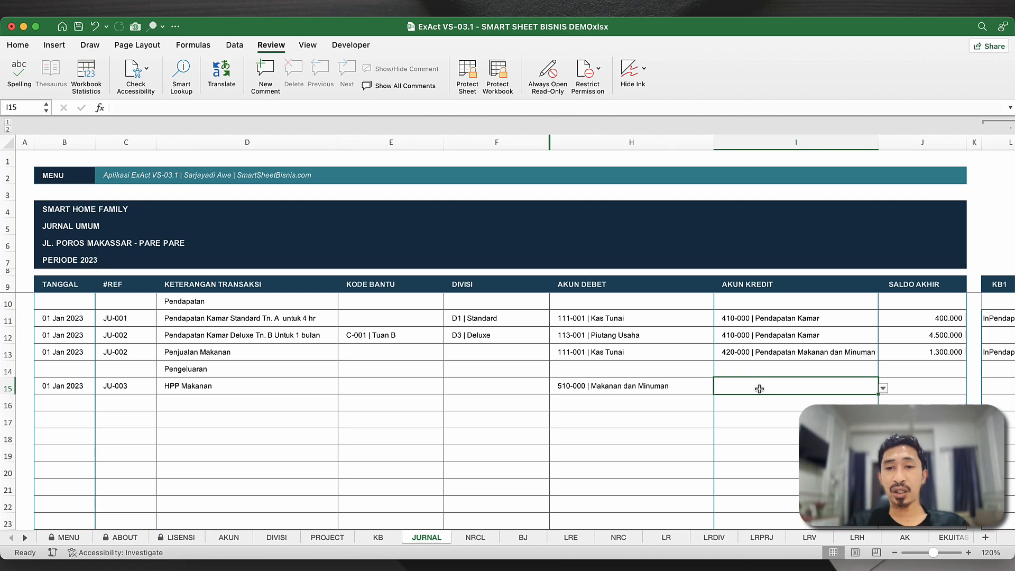
left_click(757, 416)
left_click(683, 399)
left_click(755, 391)
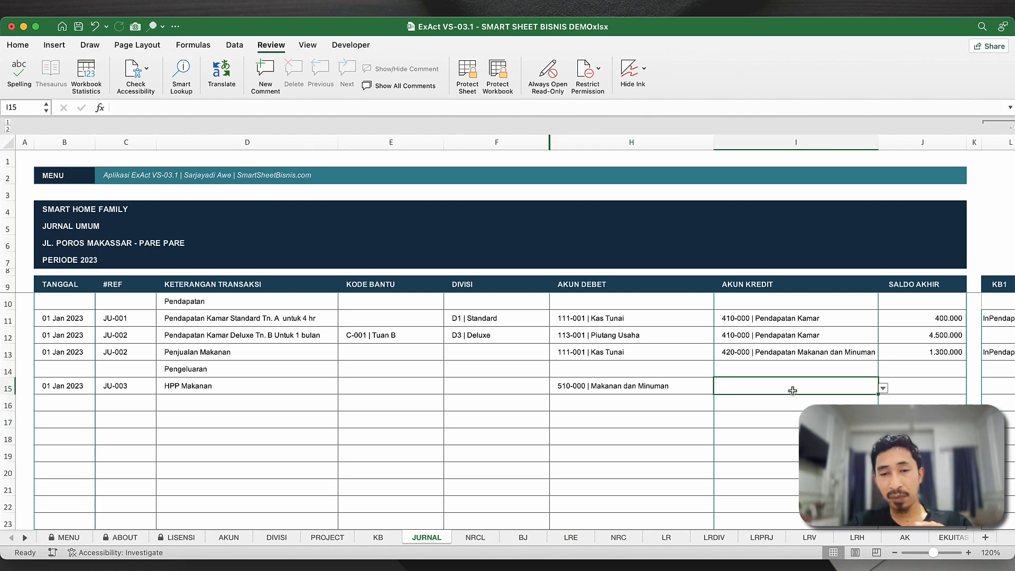
left_click(674, 399)
left_click(762, 388)
- Copy 111-001 | Kas Tunai into the credit account of JU-003 and enter 950000 as its amount
left_click(650, 328)
key("super+c")
key("Down")
key("Down")
key("Down")
key("Down")
key("Right")
key("Return")
key("Right")
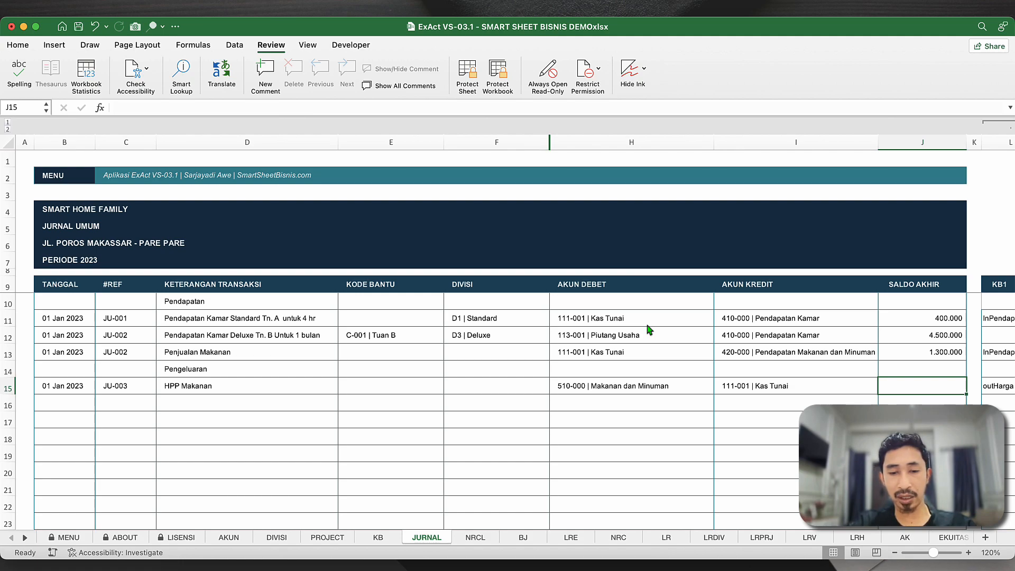
type("950.000")
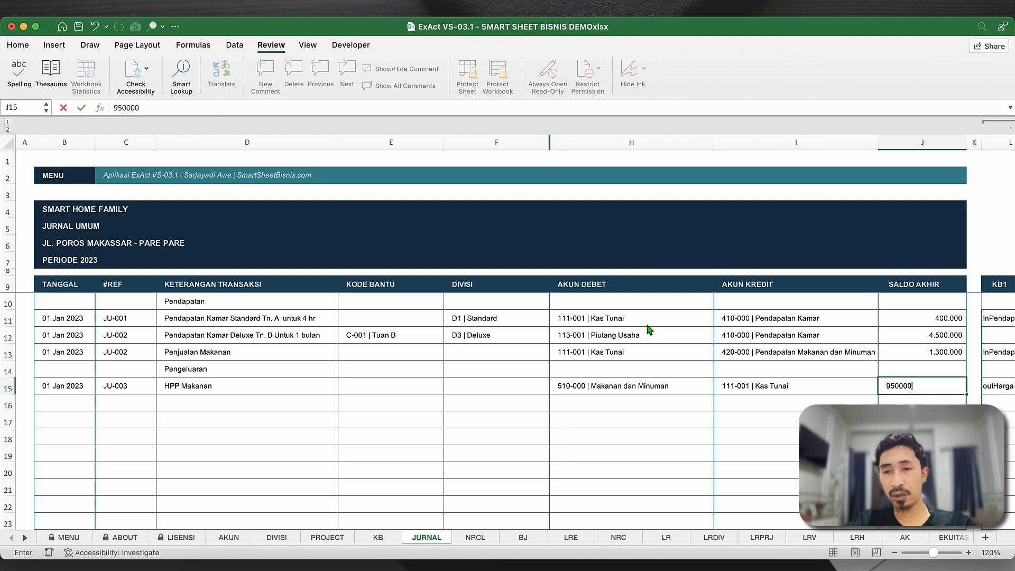
key("Return")
- Begin the row 16 entry by repeating the date from the row above and setting the reference to JU-004
left_click(73, 388)
left_click(74, 400)
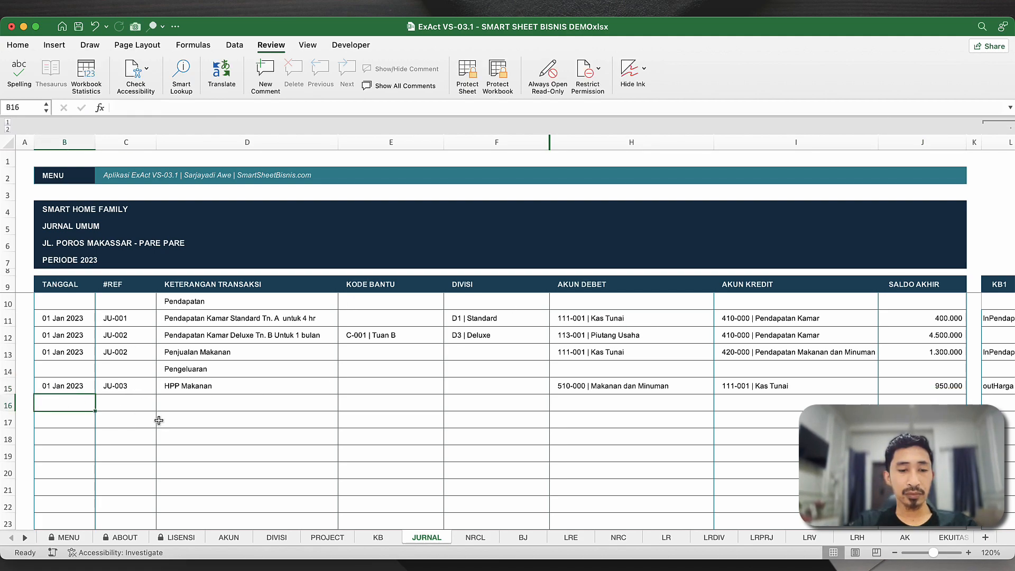
key("ctrl+d")
left_click(126, 404)
key("ctrl+d")
left_click(176, 401)
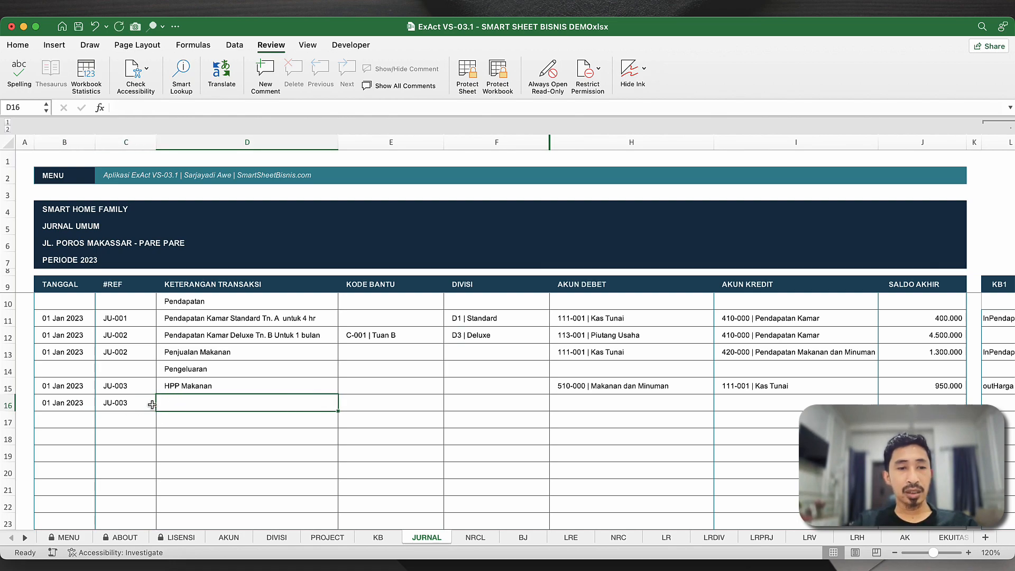
double_click(150, 404)
key("BackSpace")
type("4")
key("Return")
left_click(189, 405)
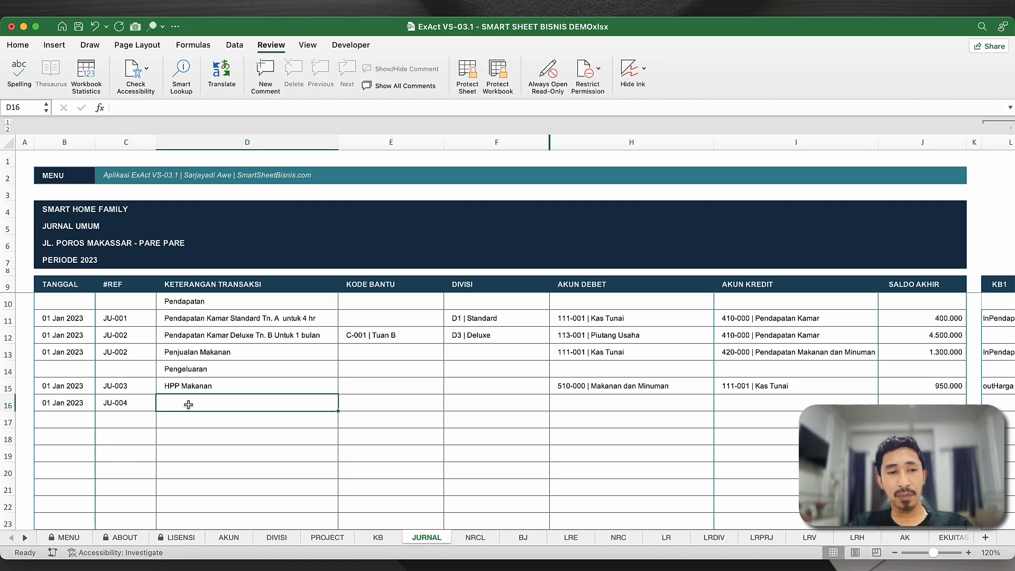
- Change the date of JU-004 to 30/01/2023
left_click(51, 403)
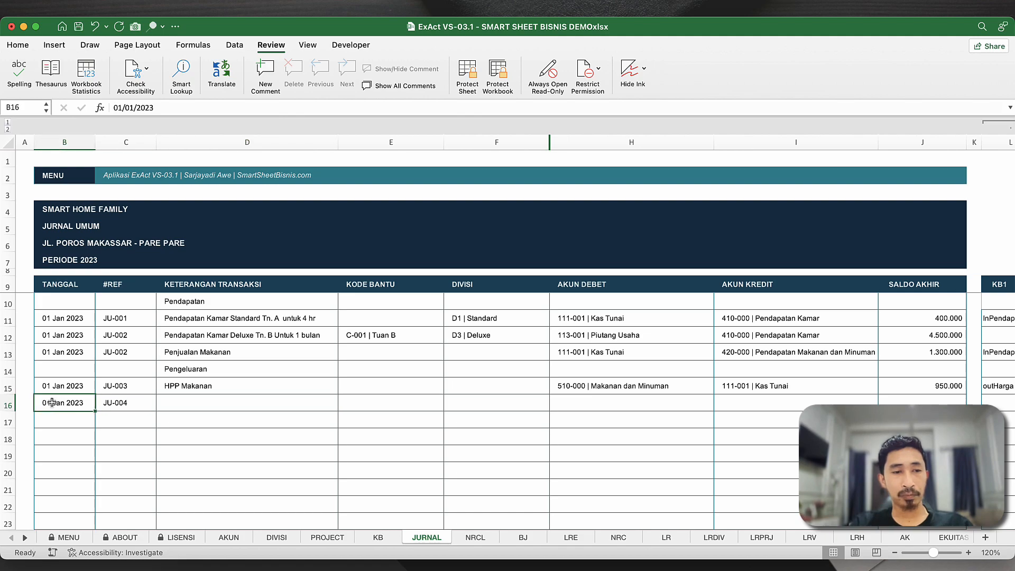
double_click(51, 403)
key("BackSpace")
key("BackSpace")
type("30")
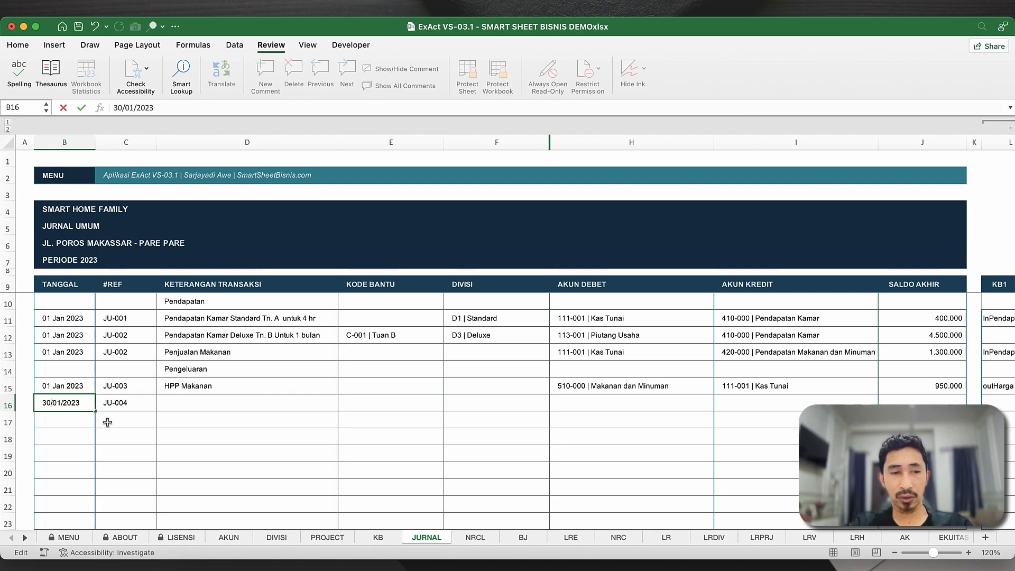
key("Return")
key("Up")
key("Right")
key("Right")
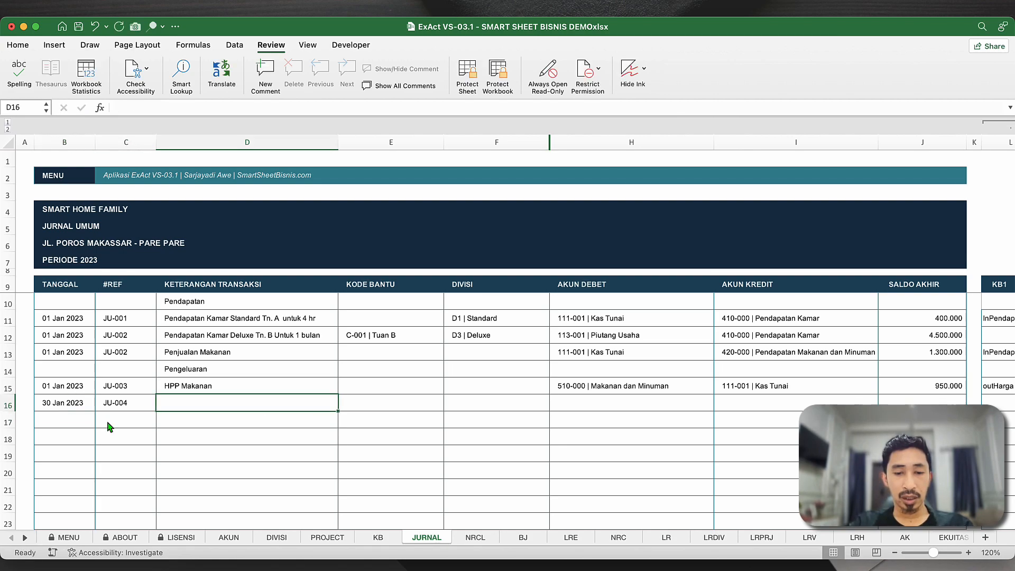
key("Left")
key("Left")
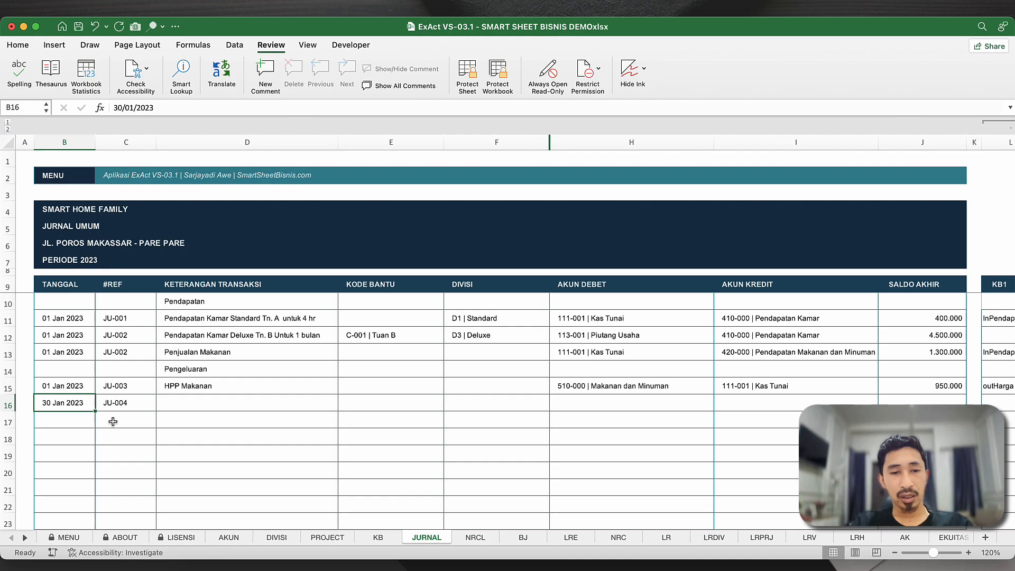
- Review the operational expense accounts in the AKUN list and return to JURNAL through the main menu
left_click(229, 537)
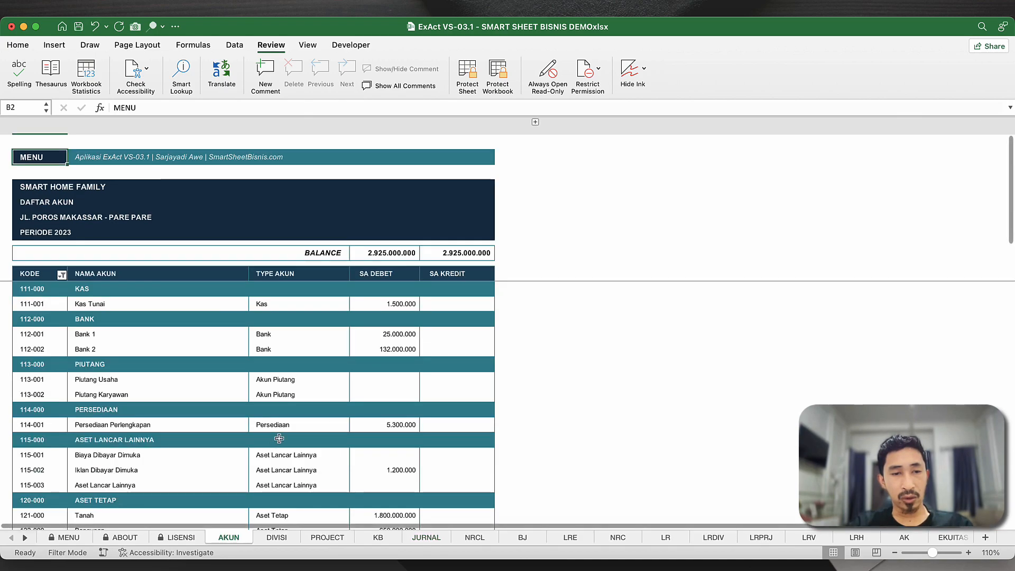
scroll(279, 439, "down", 20)
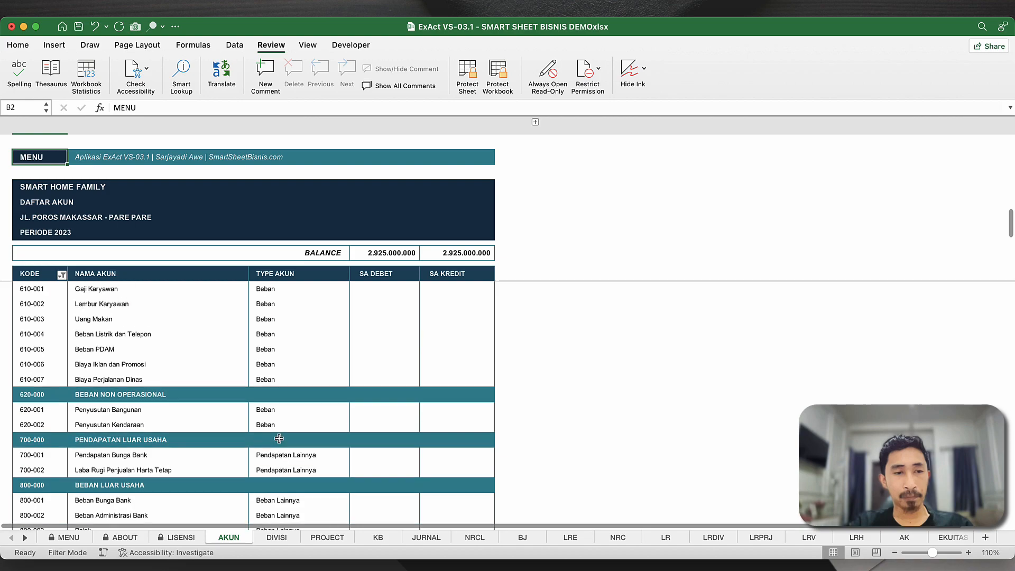
scroll(280, 438, "up", 3)
left_click(113, 349)
left_click(138, 367)
left_click(161, 414)
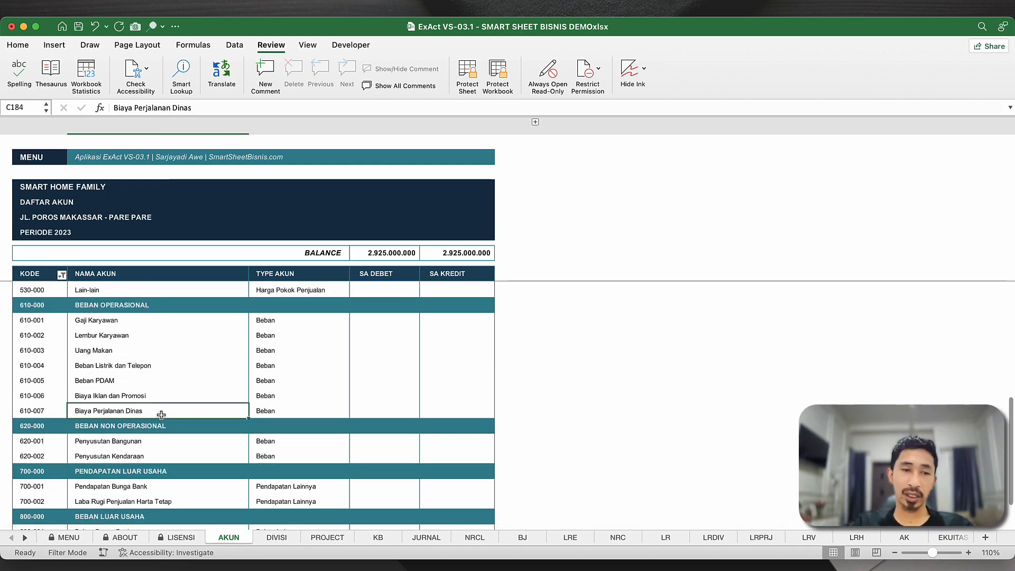
left_click(159, 397)
left_click(42, 157)
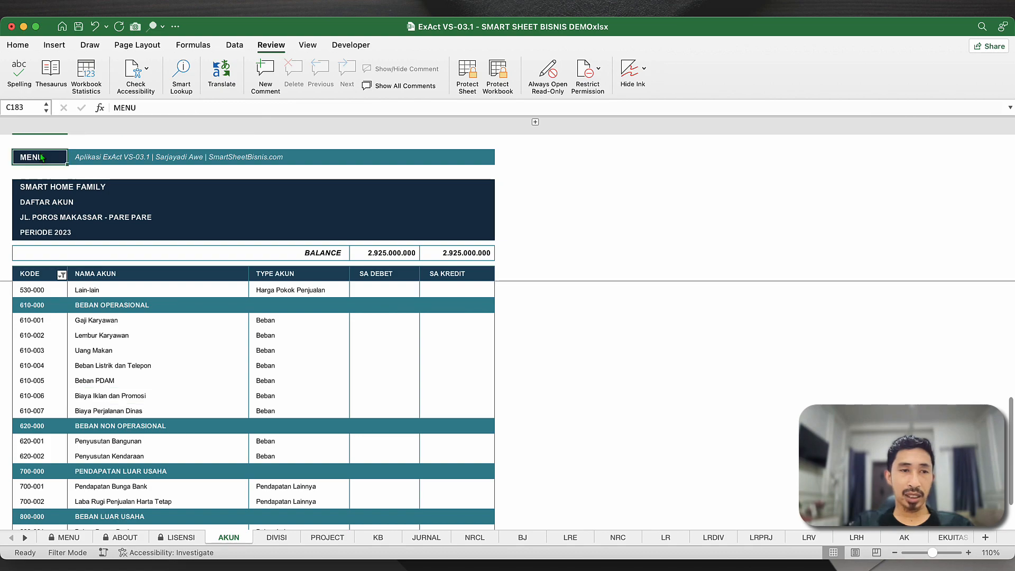
left_click(434, 217)
left_click(433, 217)
- Fill the JU-004 date down from the row above and enter "Bayar Listrik" as the transaction description
left_click(197, 405)
left_click(51, 400)
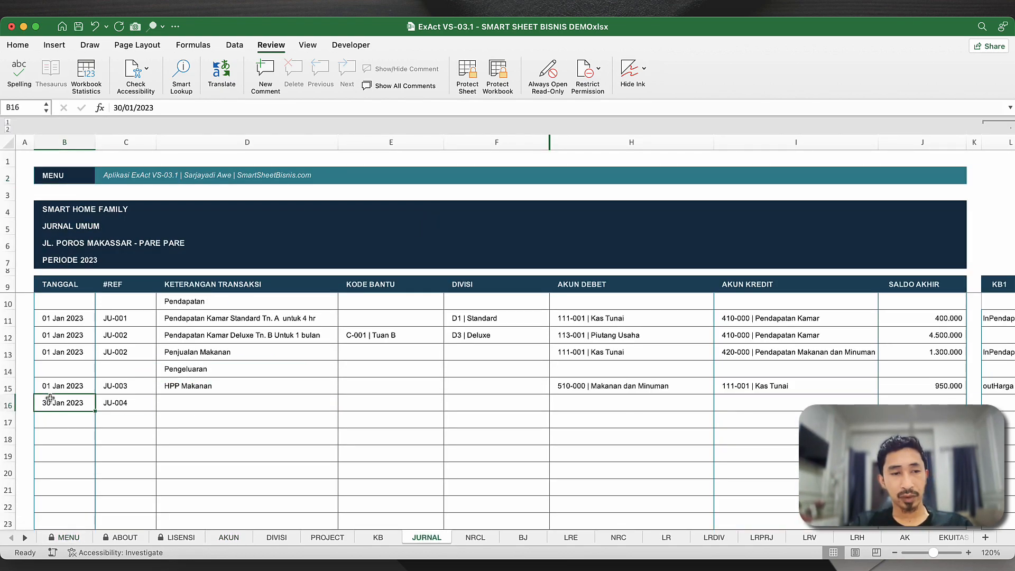
key("super+d")
key("Right")
key("Right")
key("Right")
key("Down")
key("Left")
key("Up")
type("Bayar Listrik")
key("Tab")
- Look up "listrik" for the JU-004 debit account and choose 610-004 | Beban Listrik dan Telepon
key("Tab")
key("Tab")
key("Tab")
key("shift+Tab")
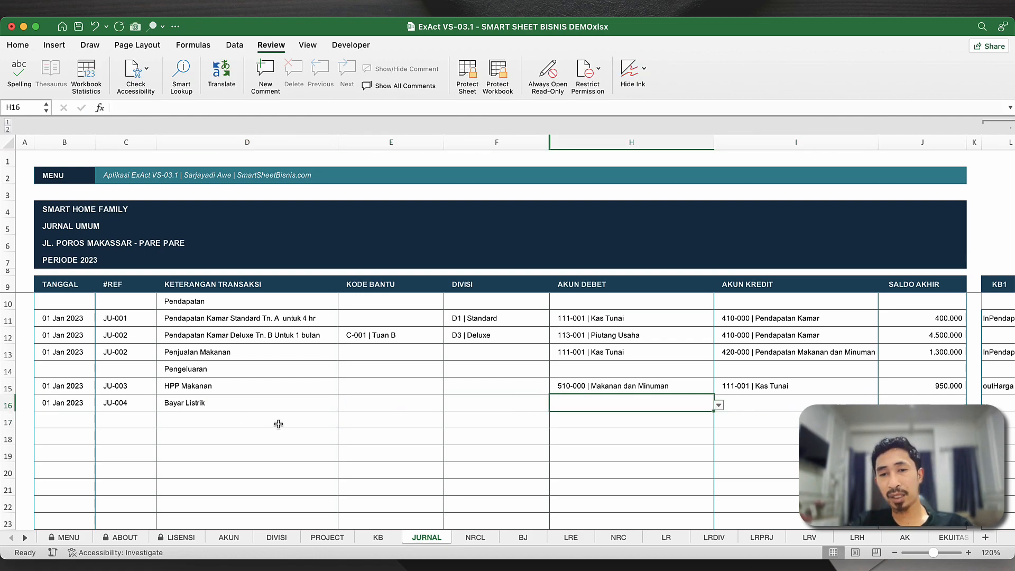
left_click(660, 435)
left_click(702, 403)
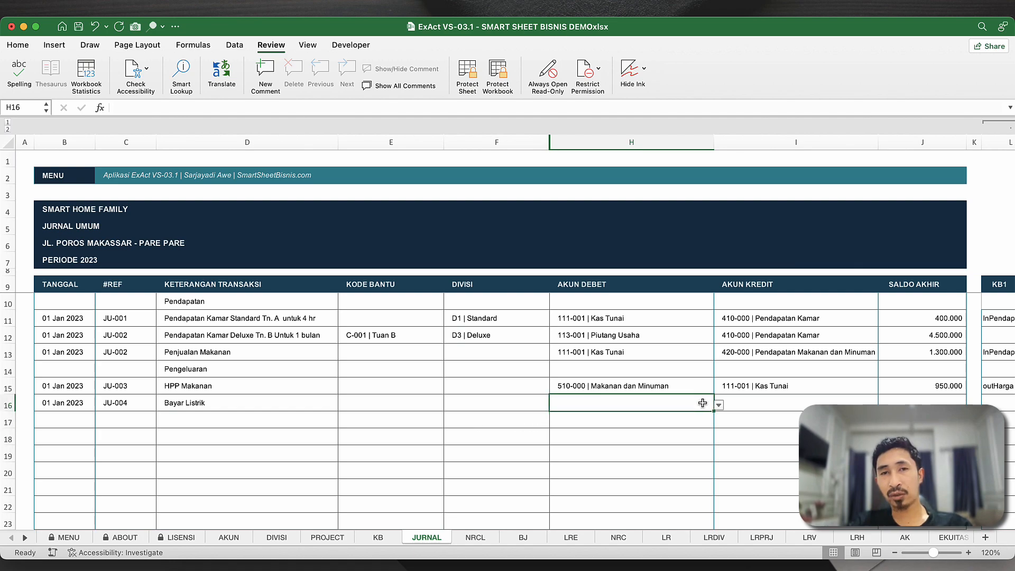
type("li")
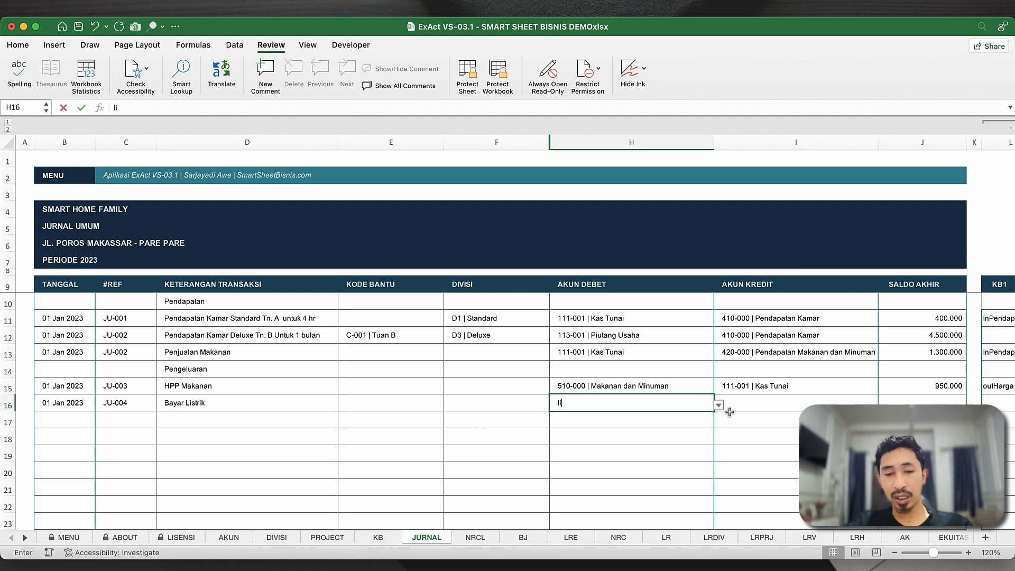
key("Return")
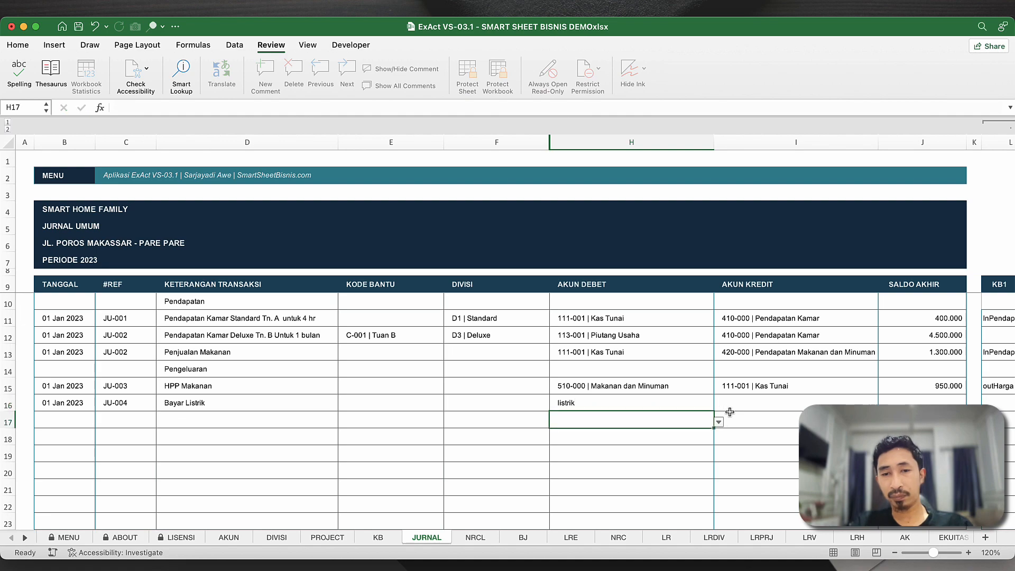
left_click(705, 404)
left_click(720, 406)
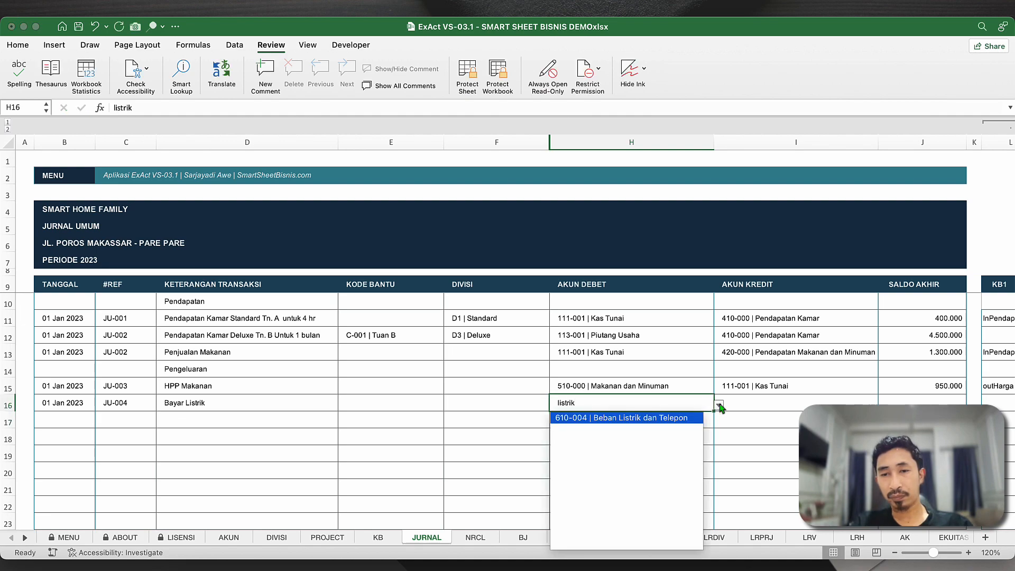
left_click(625, 418)
- Fill 111-001 | Kas Tunai down into the JU-004 credit account and enter 300000 as the amount
left_click(786, 404)
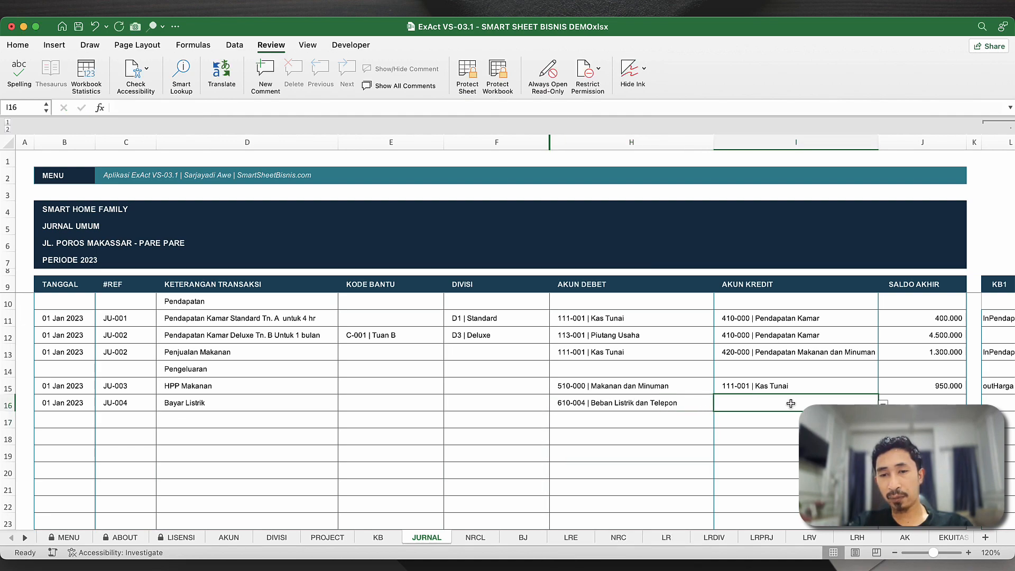
key("ctrl+d")
left_click(912, 403)
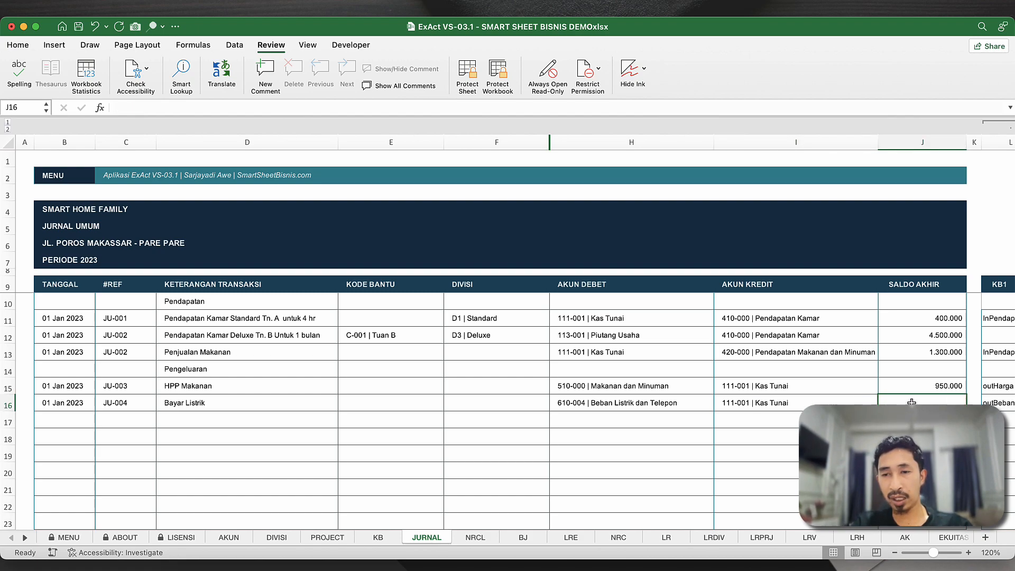
type("300.000")
key("Return")
- Start row 17 with the date repeated from above, reference JU-005 and the description "Gaji Karyawan"
left_click(72, 415)
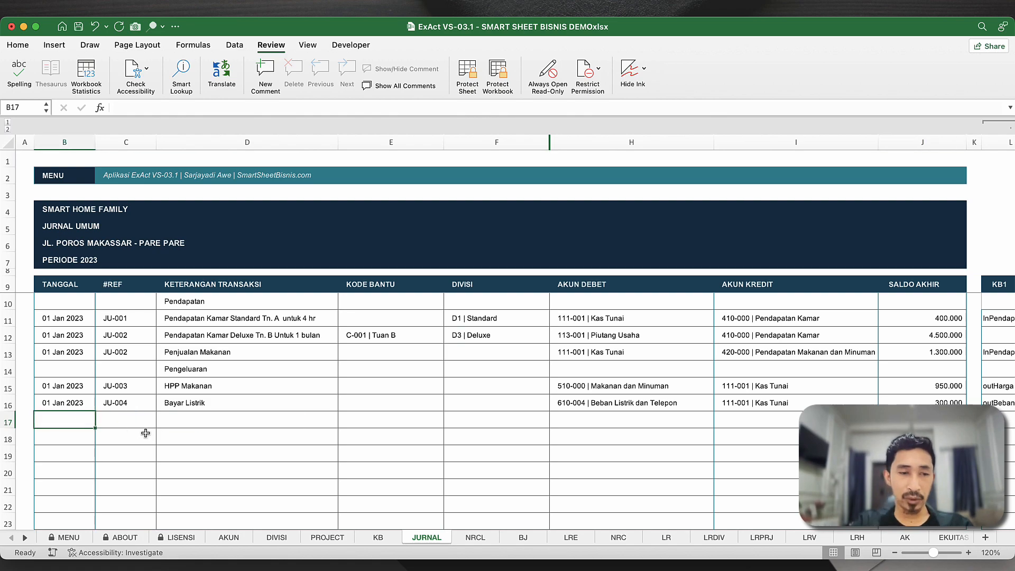
key("ctrl+d")
key("Right")
type("JU")
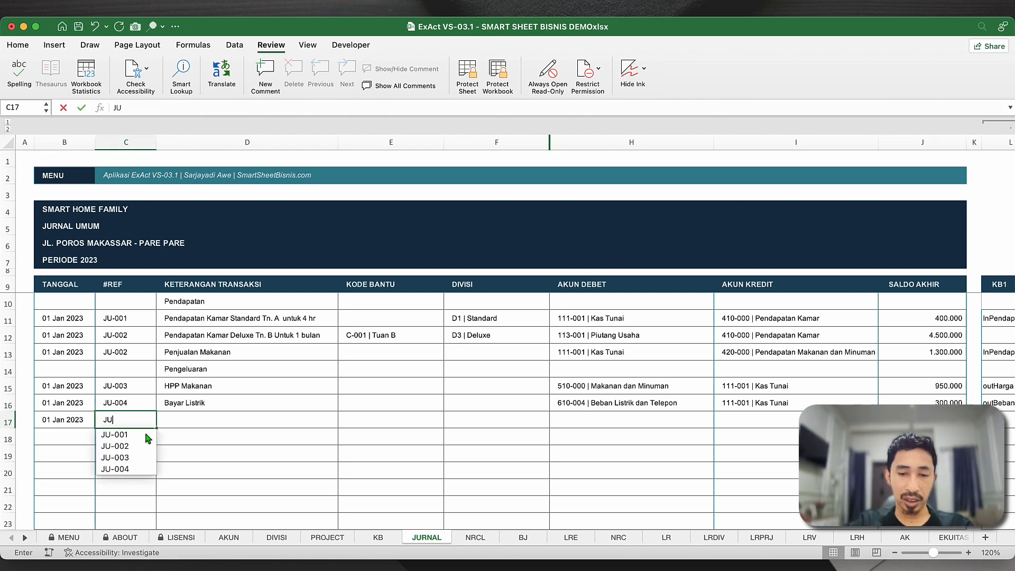
type("-005")
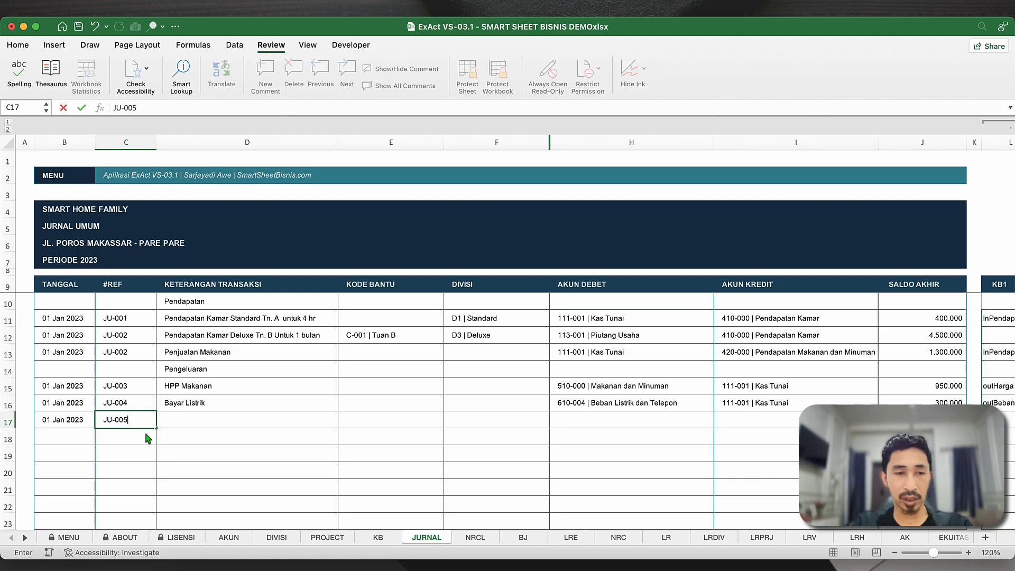
key("Tab")
type("Gaji Karyawan")
key("Return")
- Look up "gaji" for the JU-005 debit account and choose 610-001 | Gaji Karyawan
key("Up")
key("Right")
key("Right")
key("Right")
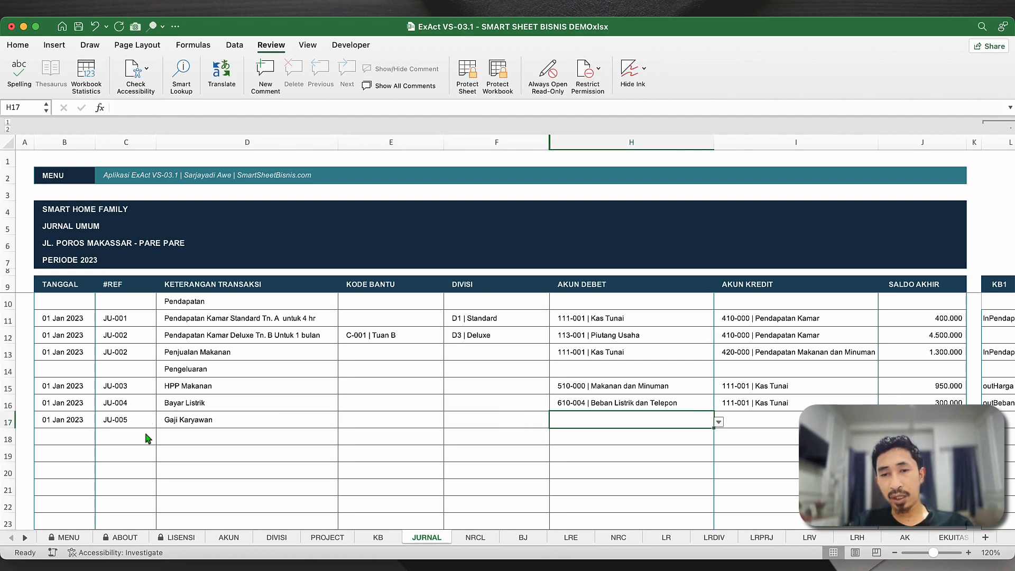
type("gaji")
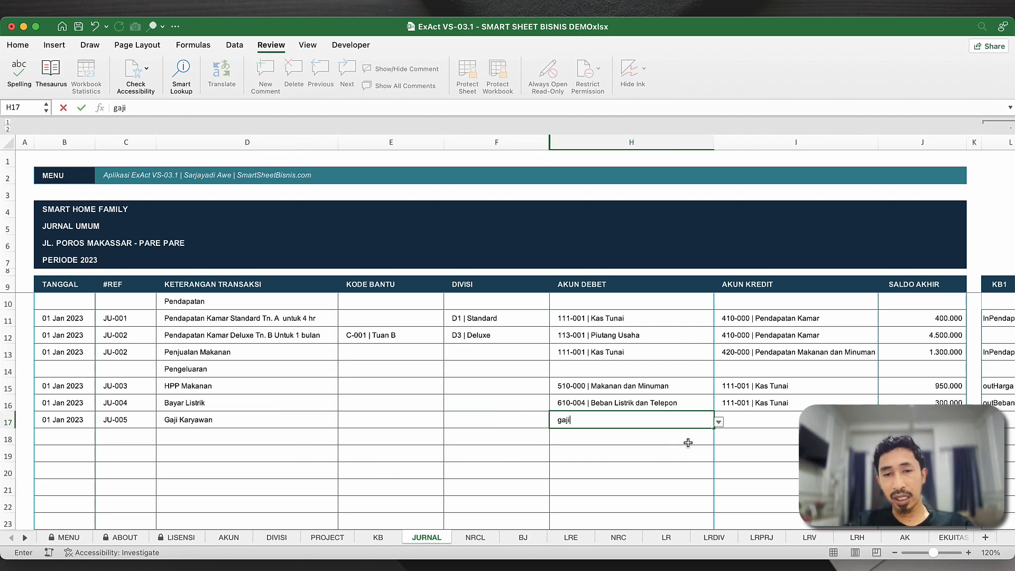
key("Return")
left_click(705, 421)
left_click(725, 421)
left_click(693, 420)
left_click(719, 422)
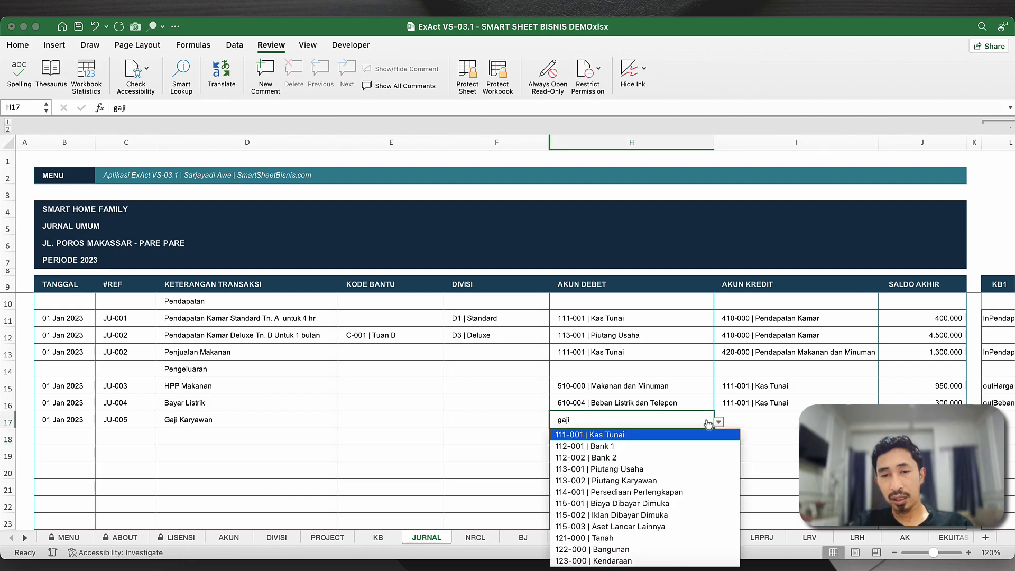
left_click(626, 435)
type("gaji")
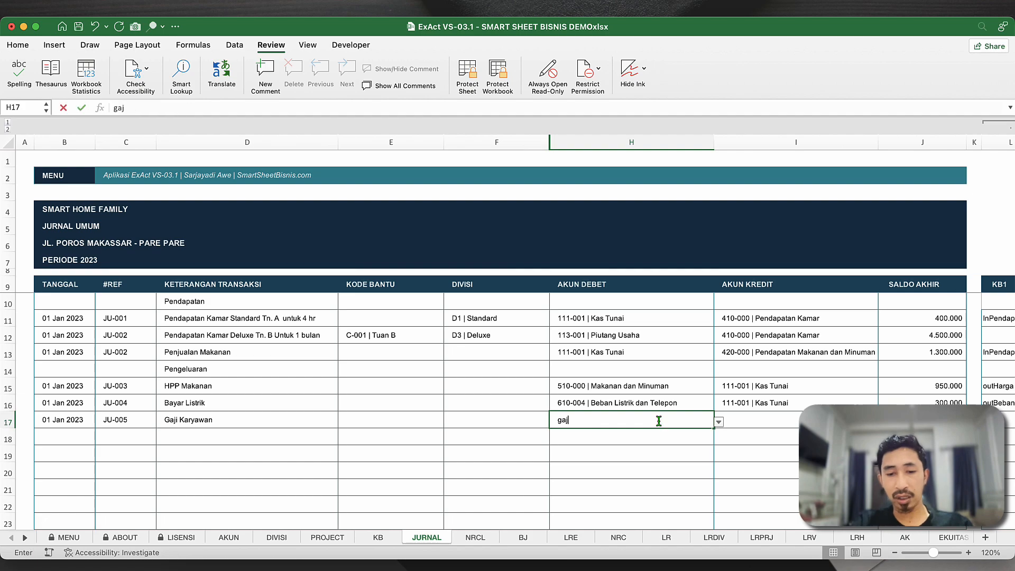
key("Return")
left_click(664, 421)
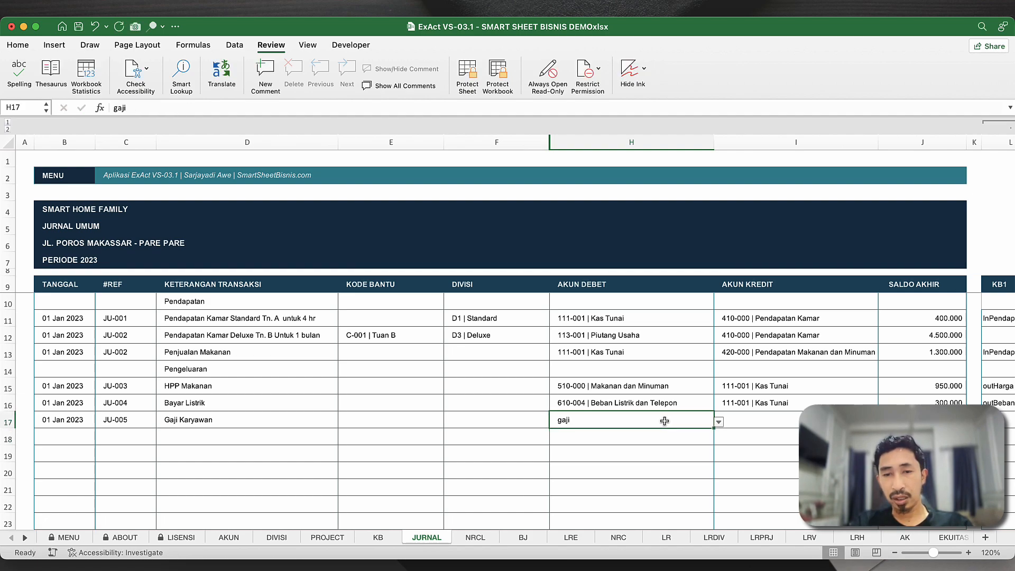
left_click(719, 422)
left_click(616, 434)
- Look up "bank" for the JU-005 credit account, choose 112-002 | Bank 2 and enter 2500000 as the amount
left_click(772, 418)
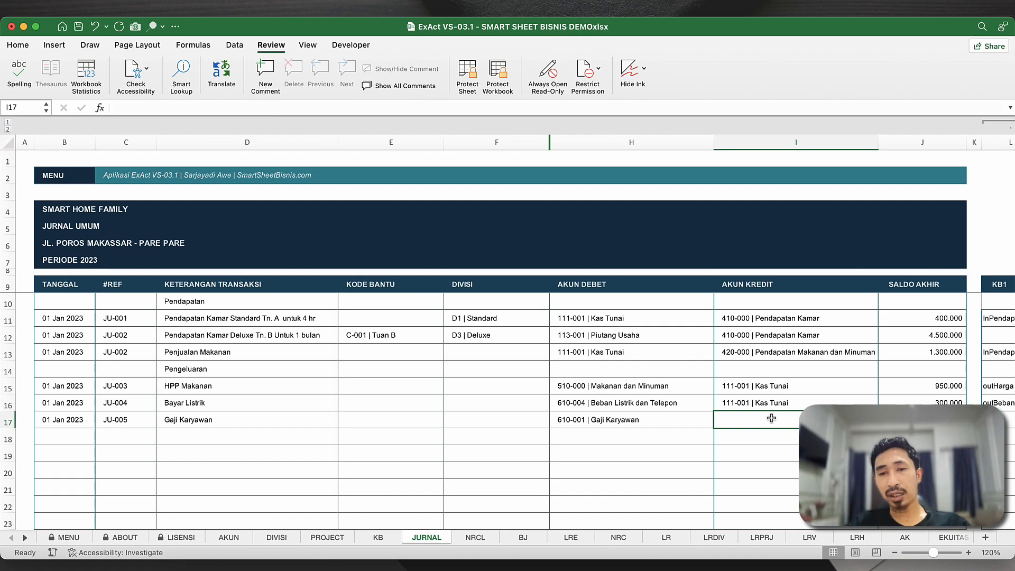
key("ctrl+d")
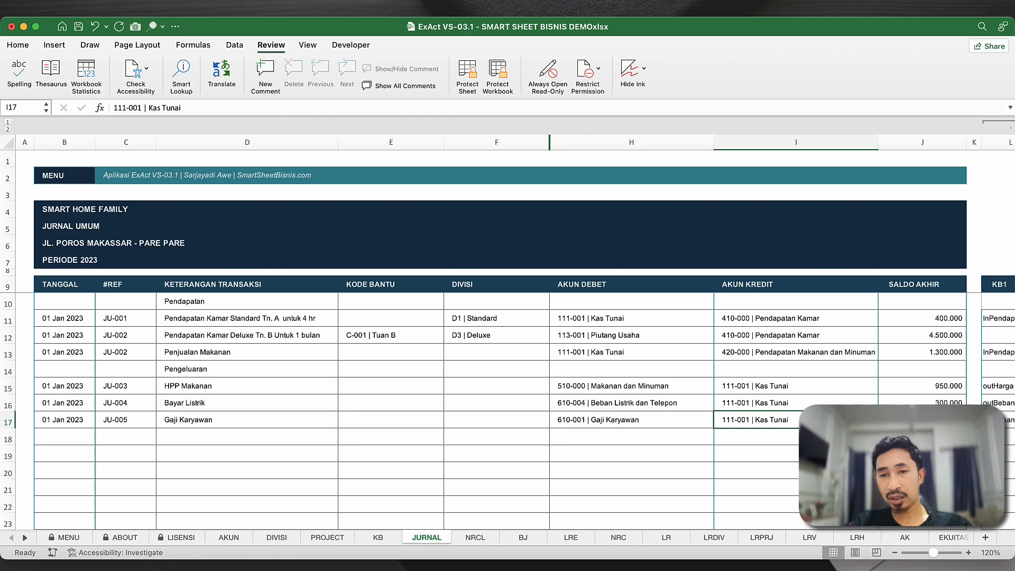
type("bank")
key("Return")
key("Up")
key("alt+Down")
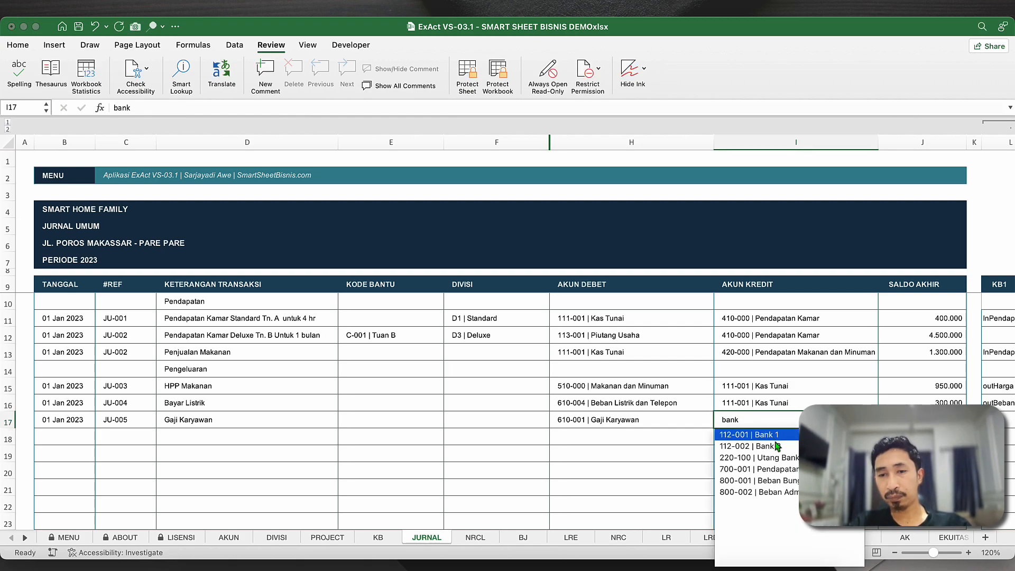
key("Return")
key("Tab")
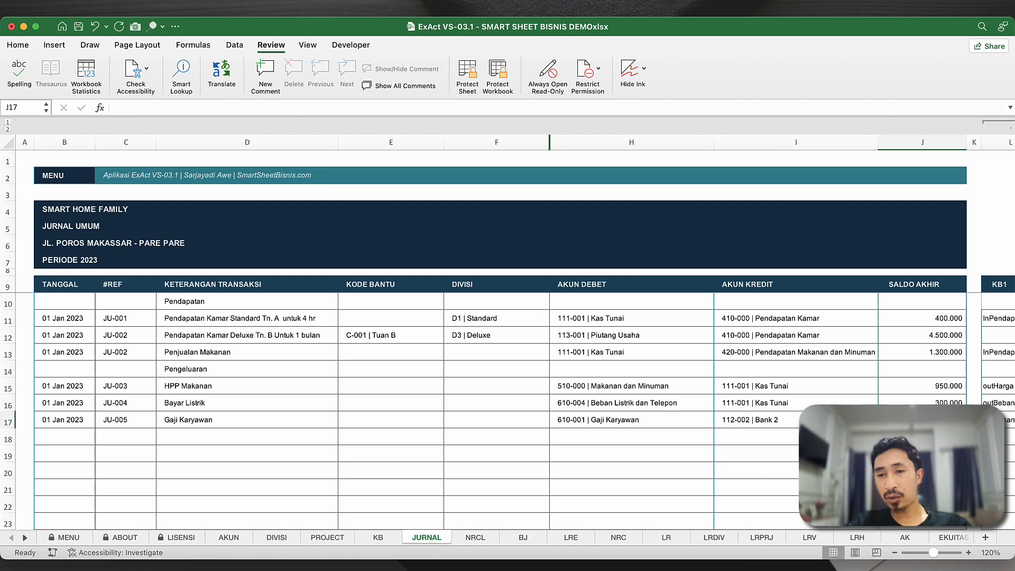
type("2500000")
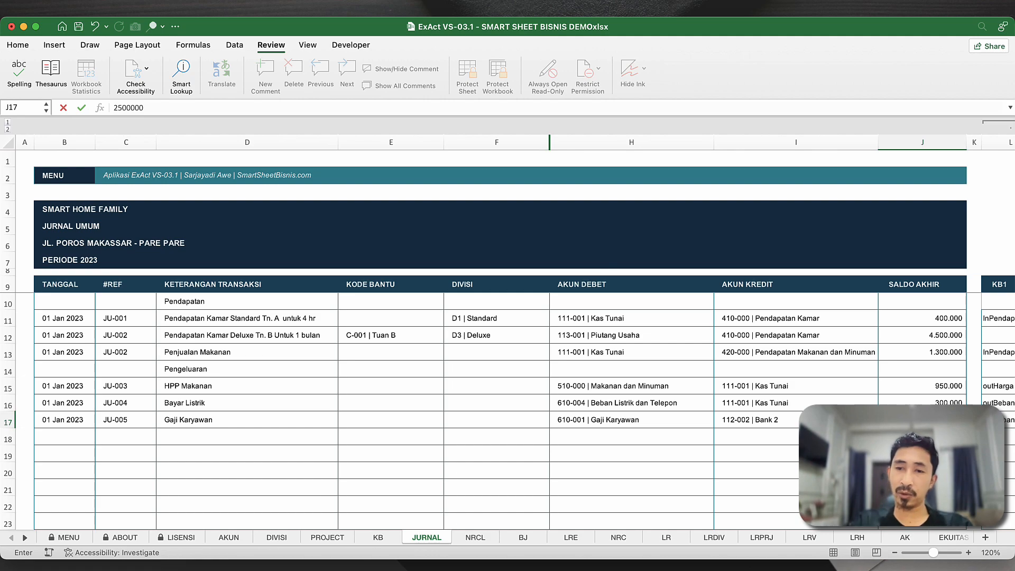
key("Return")
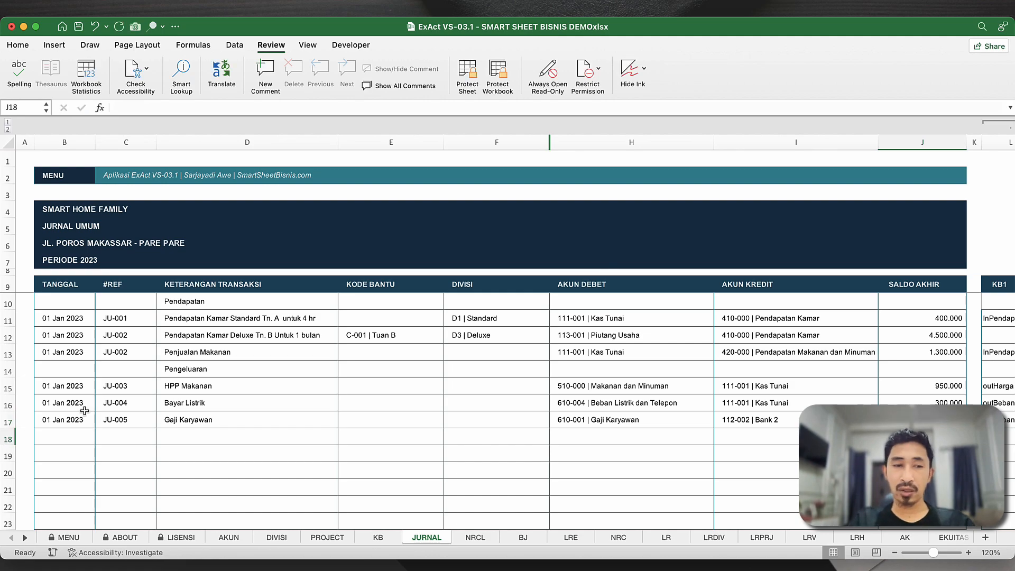
left_click(75, 436)
left_click(194, 439)
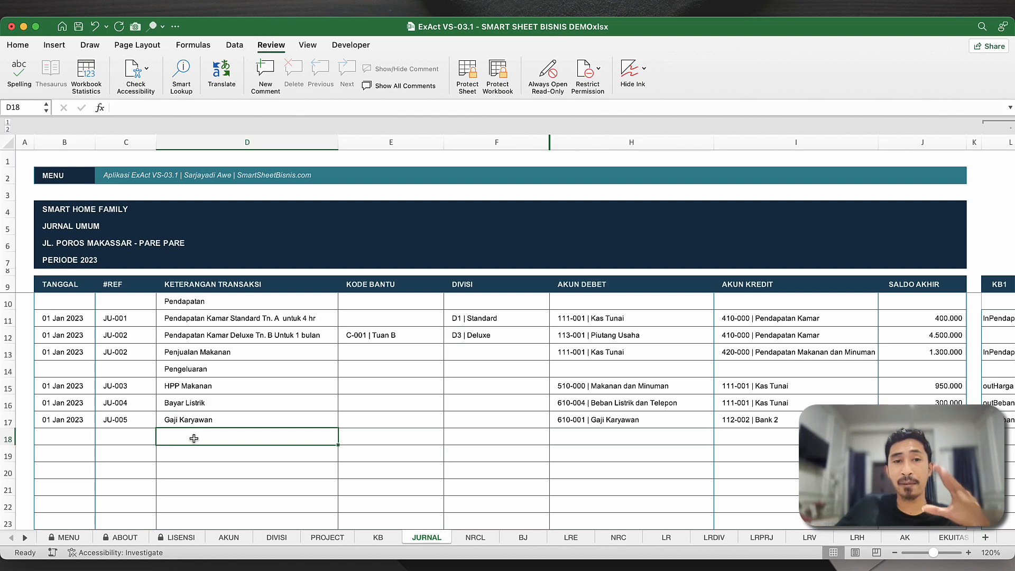
left_click(259, 358)
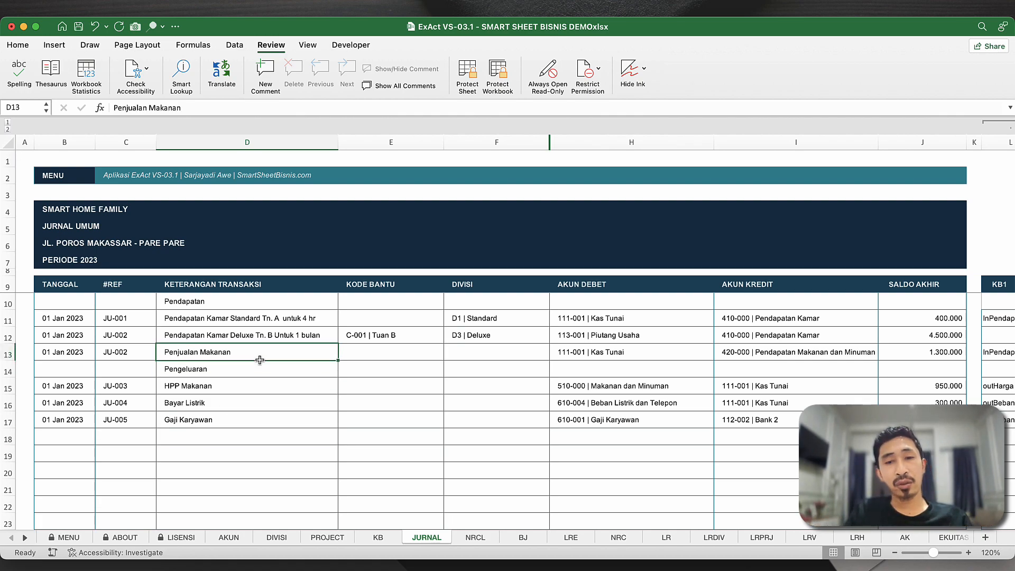
left_click(777, 390)
left_click(789, 422)
left_click(607, 339)
- Open the general ledger (Buku Besar), look up "kas" as the account and choose 111-001 | Kas Tunai to check its entries
left_click(48, 180)
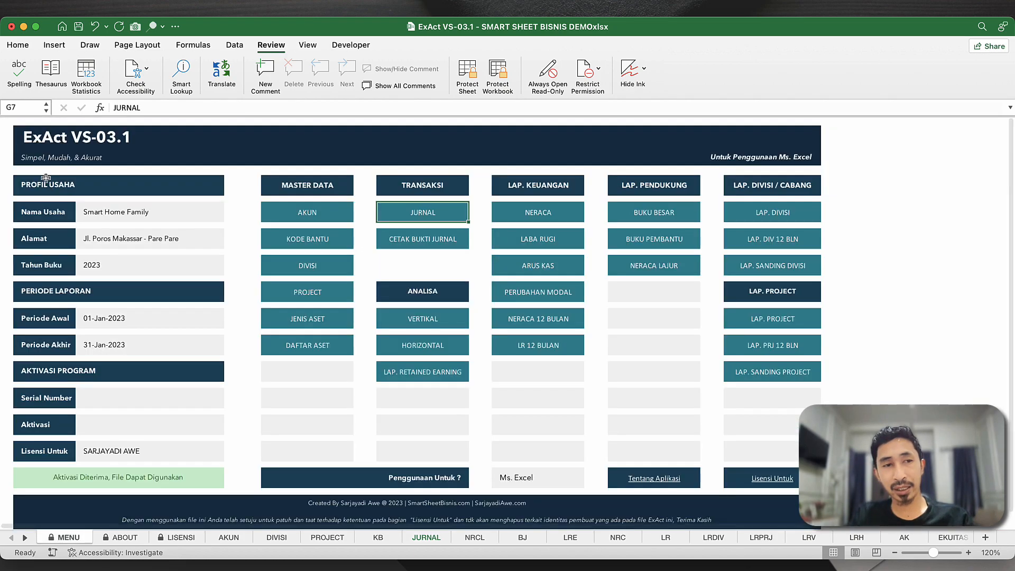
left_click(661, 222)
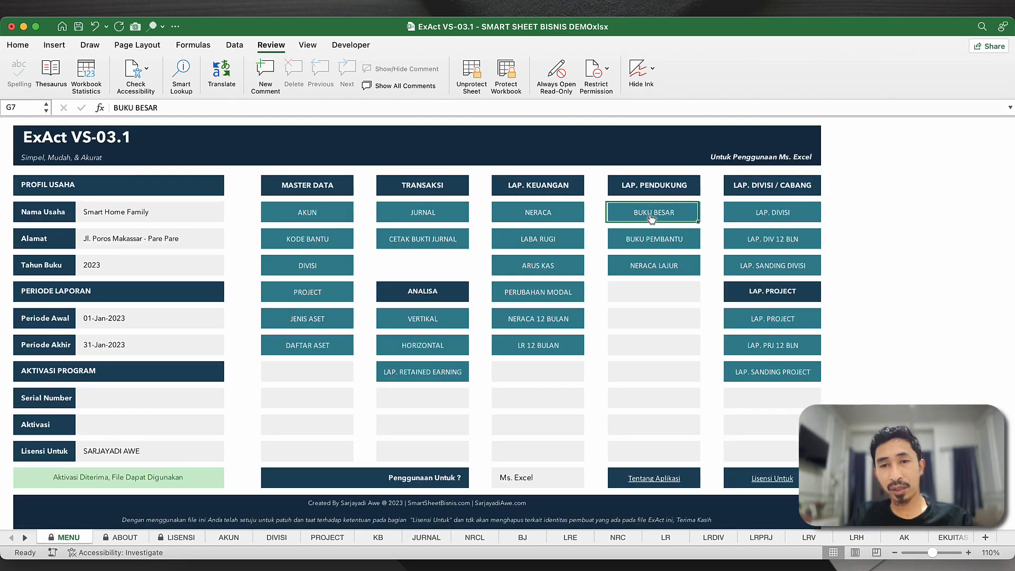
left_click(227, 231)
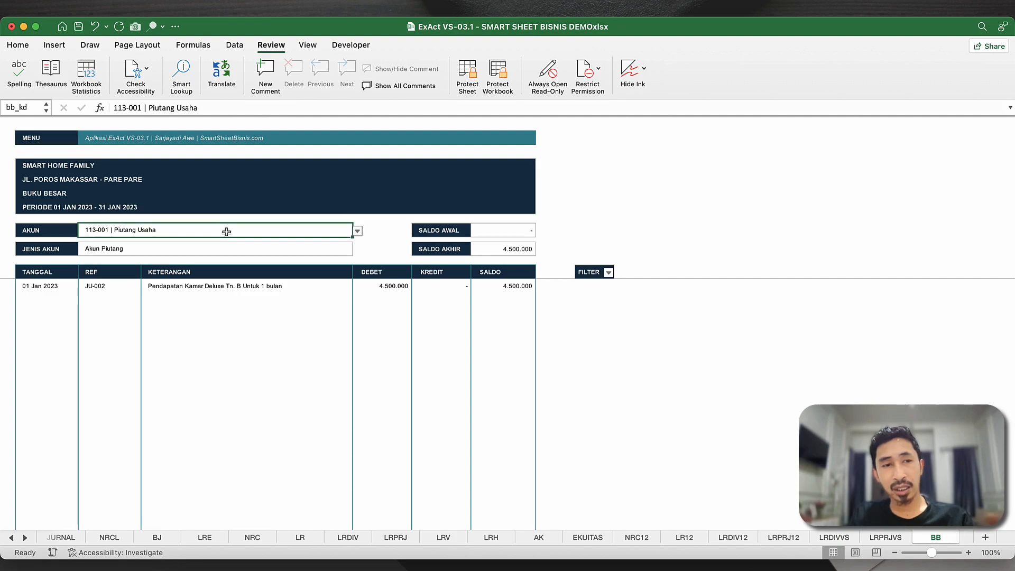
type("kas")
key("Return")
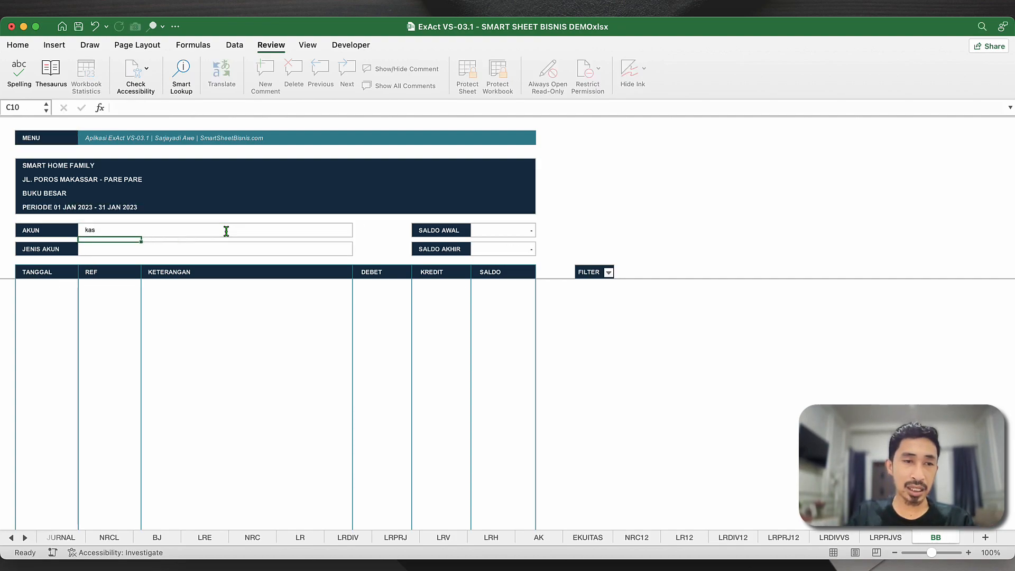
left_click(226, 231)
left_click(357, 231)
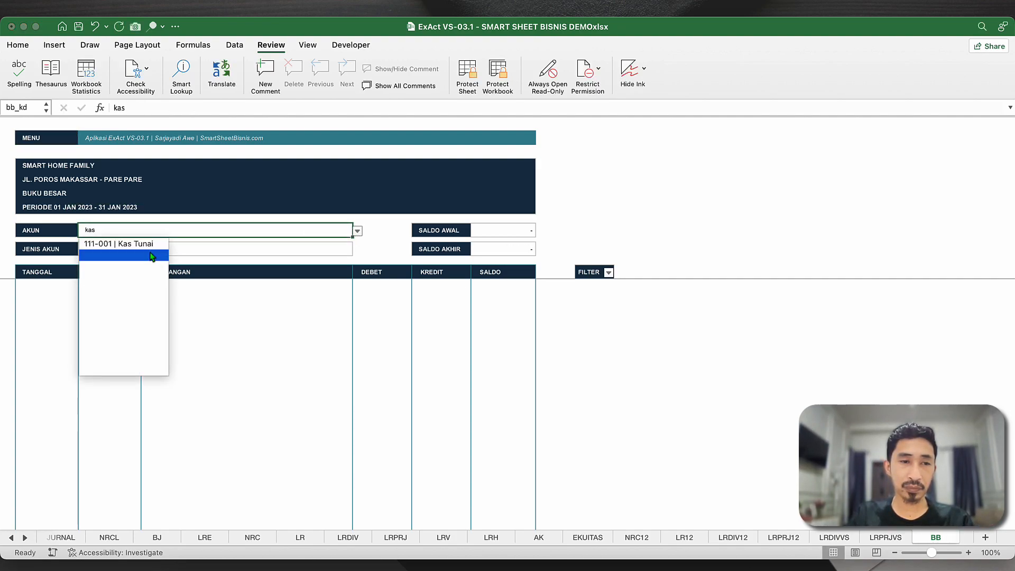
left_click(150, 244)
left_click(435, 328)
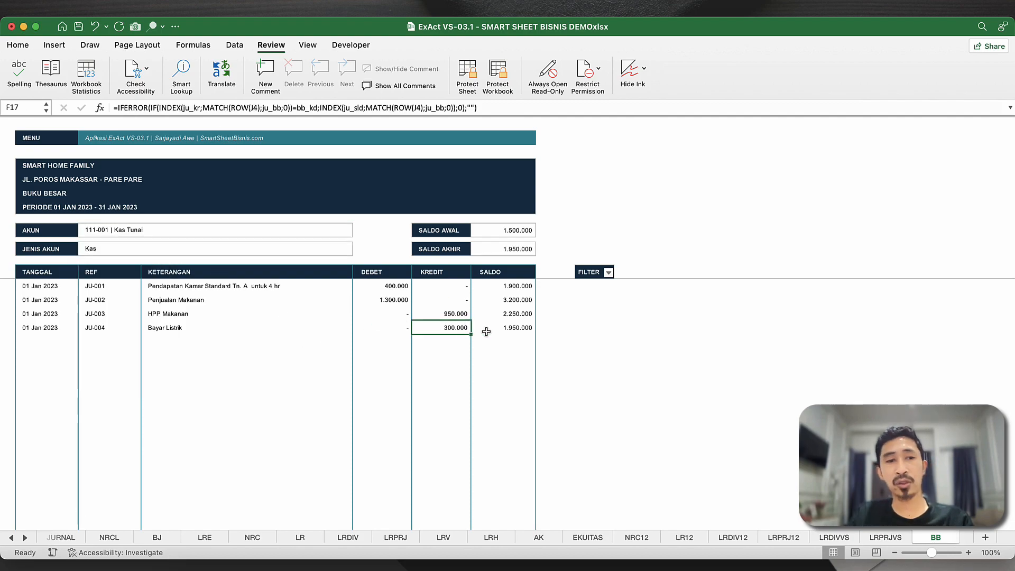
left_click(513, 328)
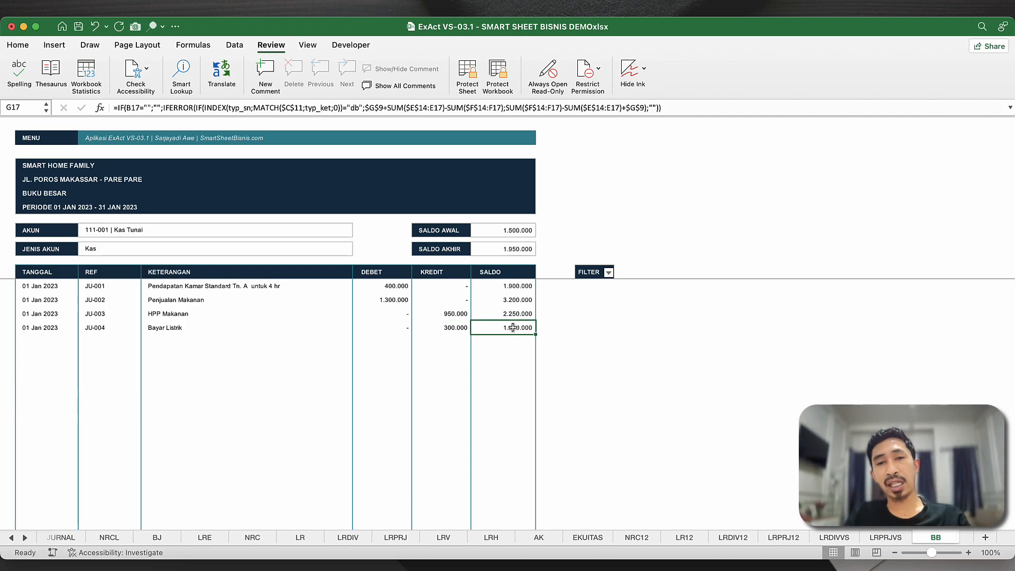
- Filter the Kas Tunai ledger to the rows flagged 1, excluding the rows flagged 0
left_click(609, 272)
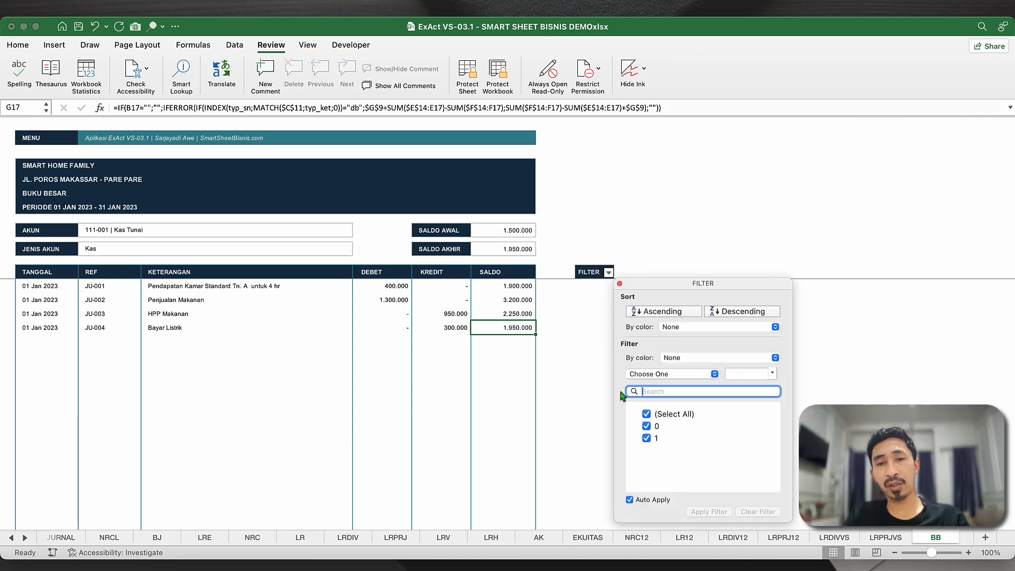
left_click(646, 426)
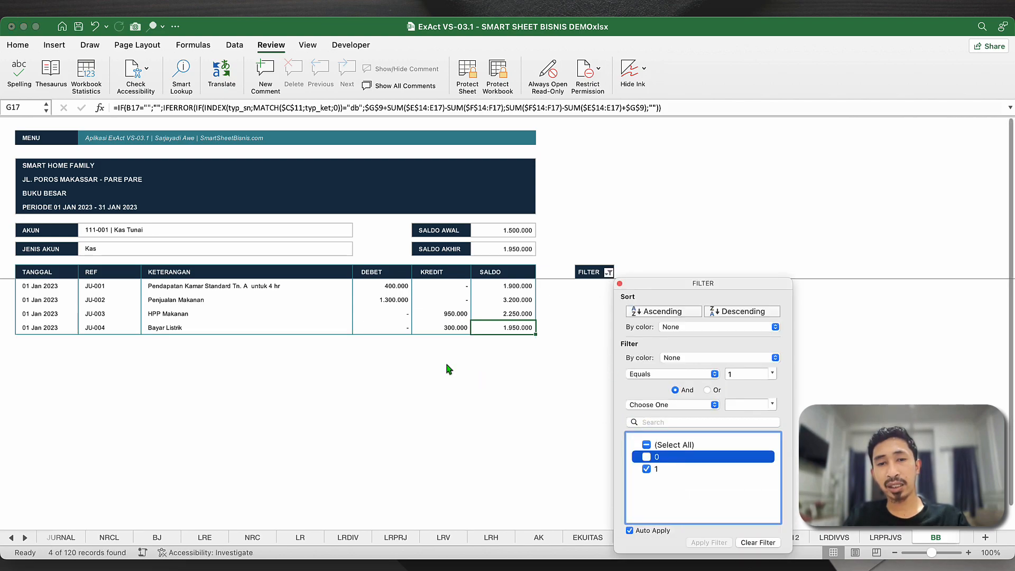
left_click(336, 355)
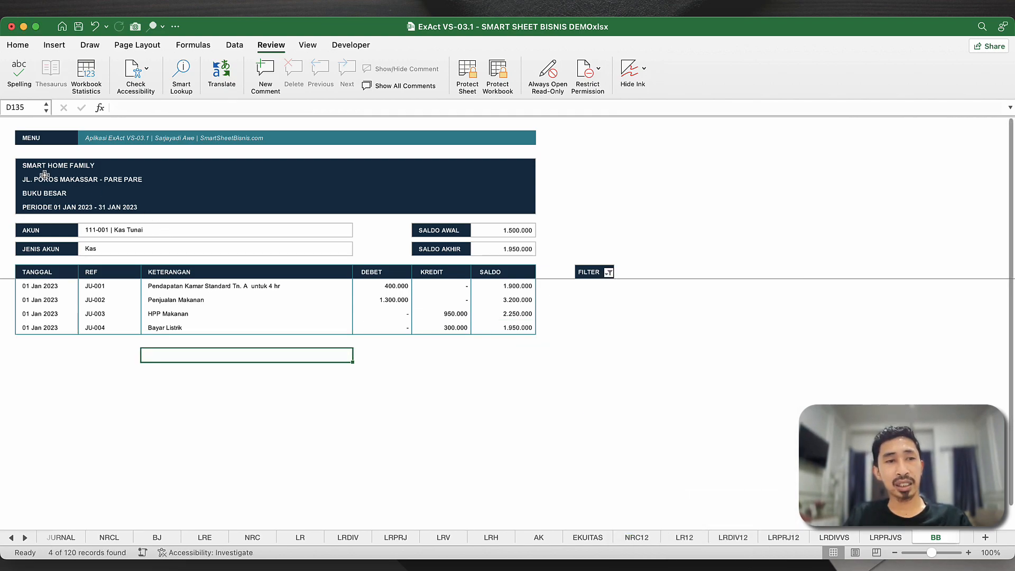
left_click(609, 272)
left_click(646, 469)
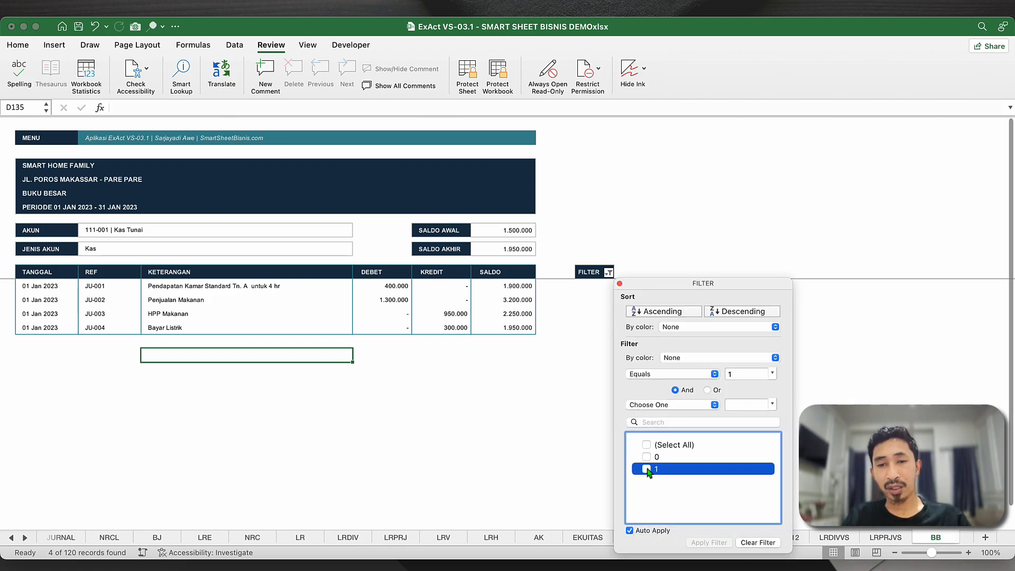
left_click(648, 469)
left_click(486, 441)
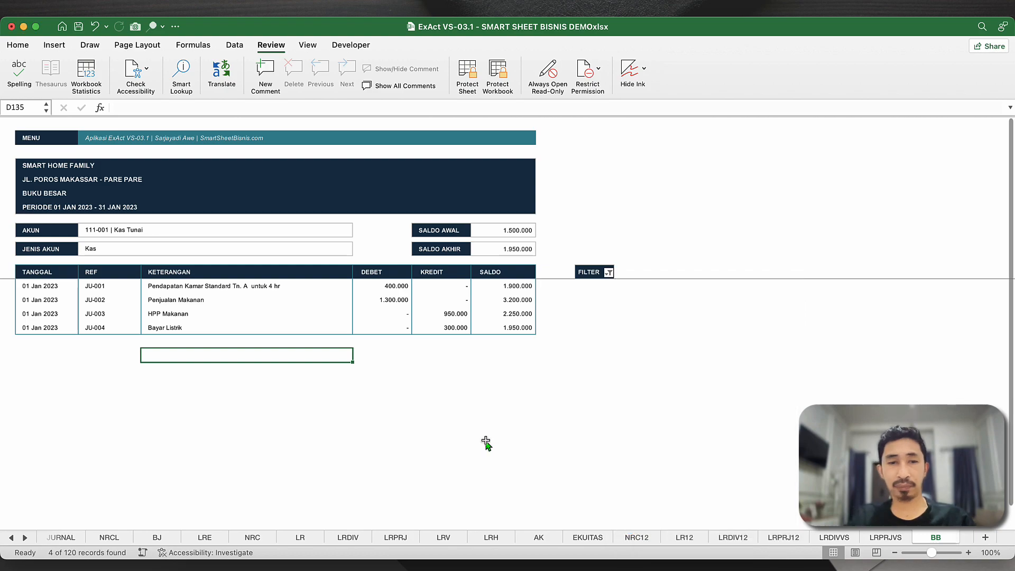
- Return to the journal and enter the section heading "Mutasi Kas Bank" in the description column of row 18
left_click(45, 233)
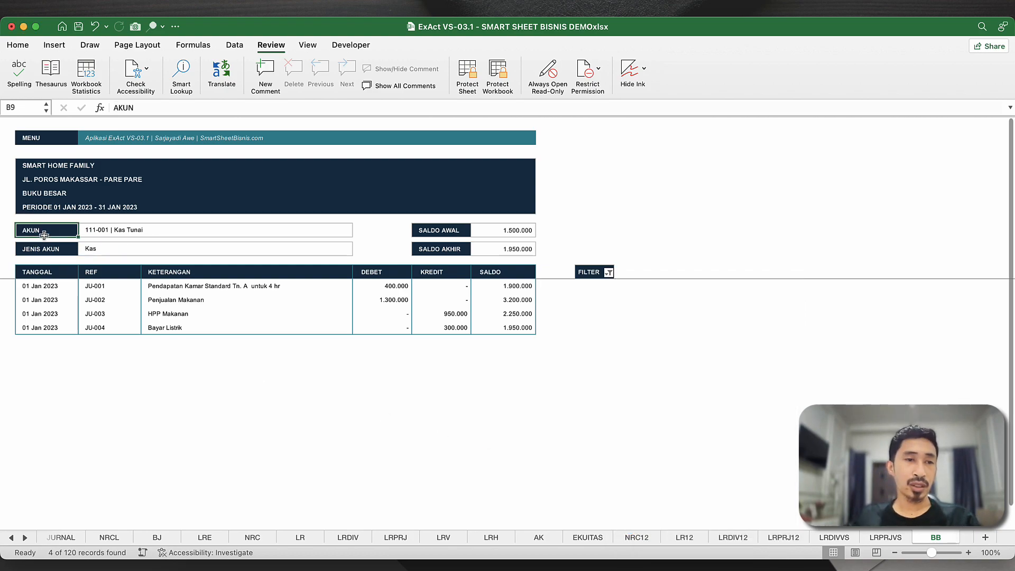
left_click(42, 140)
left_click(421, 265)
left_click(422, 212)
left_click(231, 437)
type("Mutasi Kas")
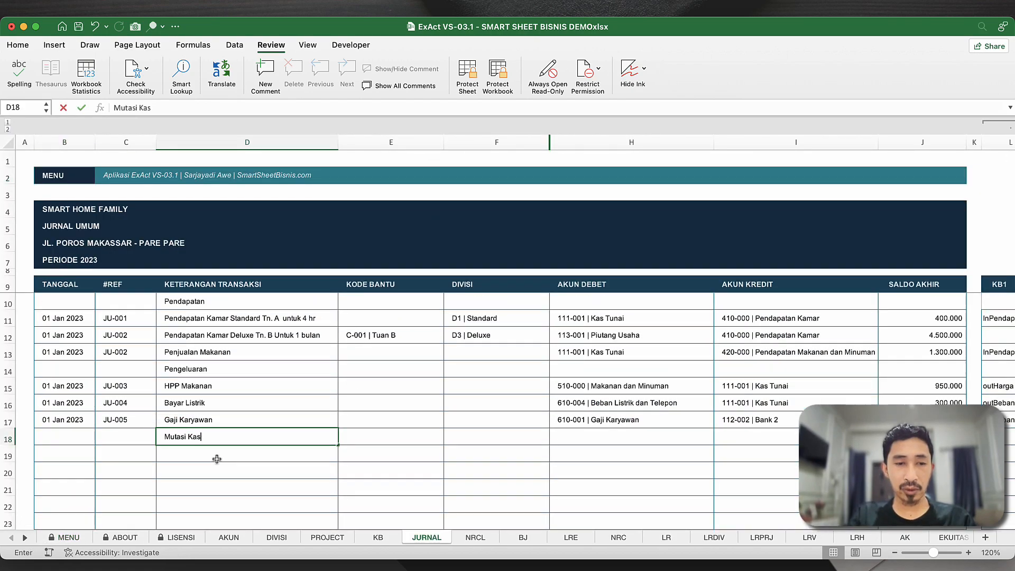
type(" Bank")
key("Return")
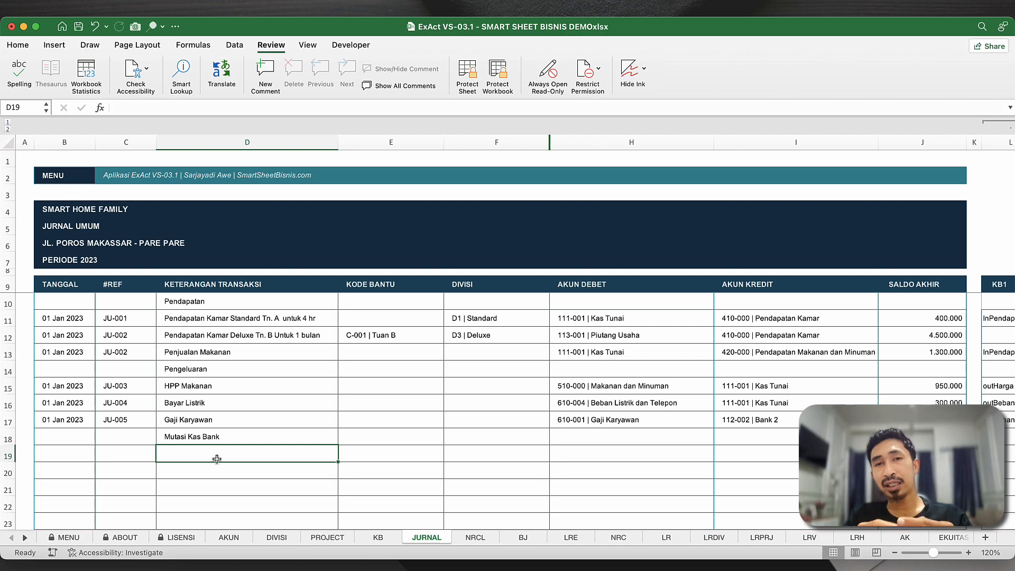
- Start journal row 19 with the date 1/1/23 and the reference JU-006
left_click(99, 453)
left_click(65, 452)
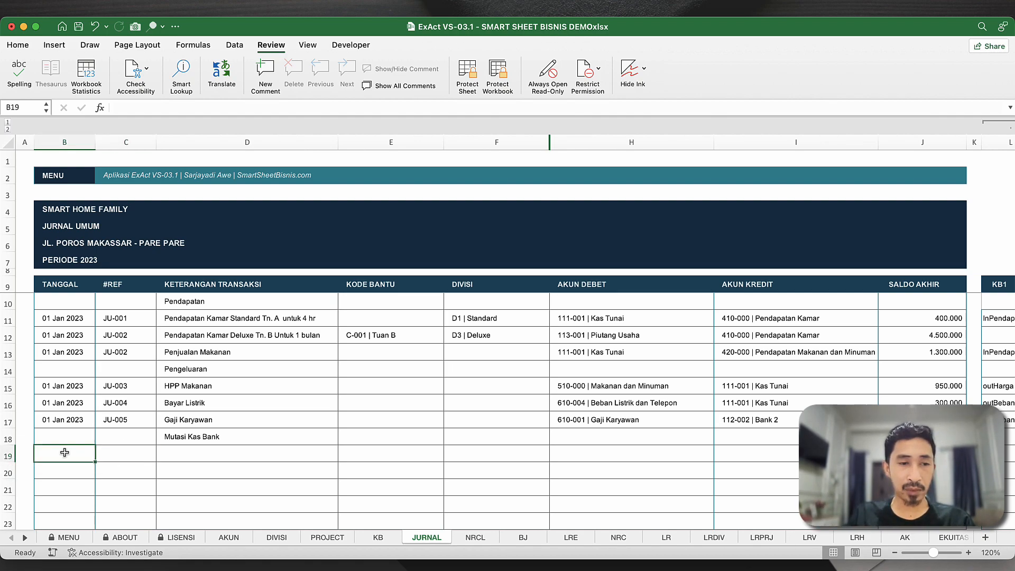
type("1/1/2")
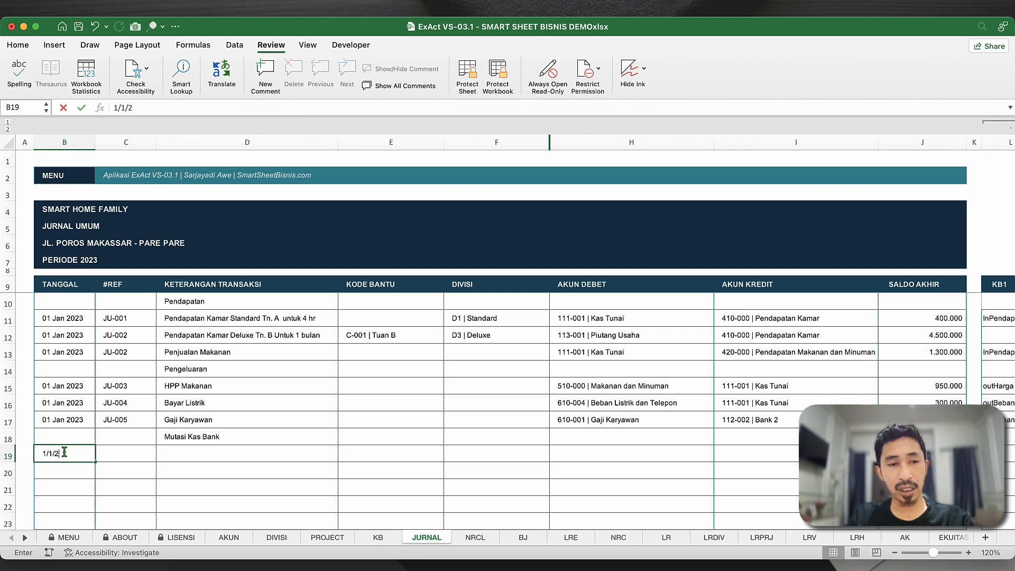
type("3")
key("Return")
left_click(108, 452)
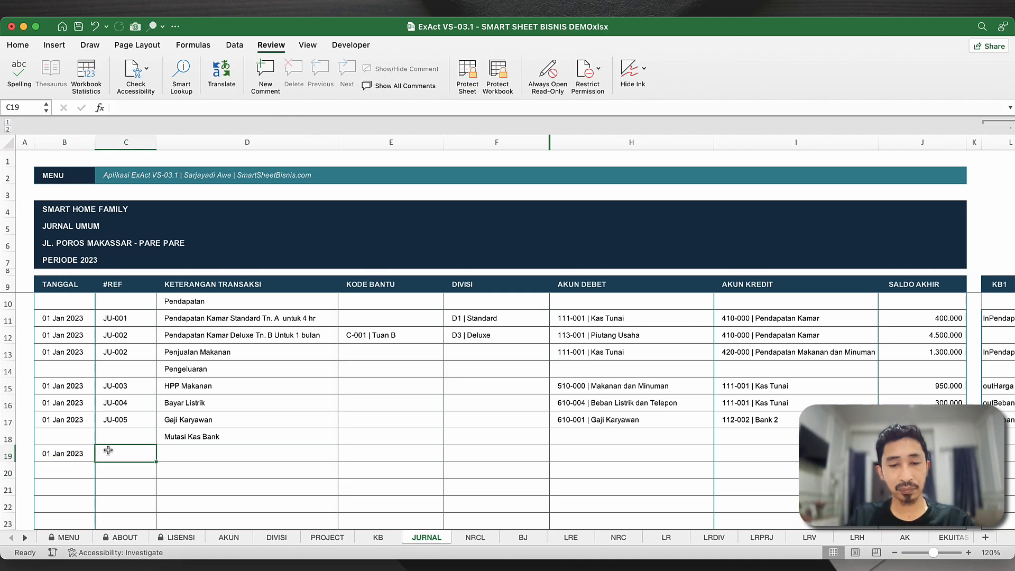
type("JU")
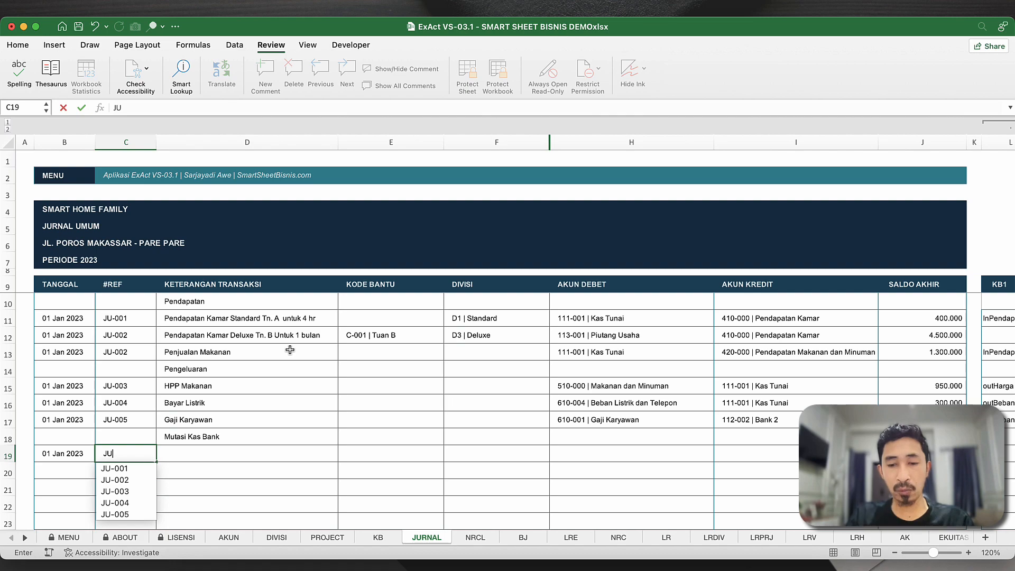
type("-006")
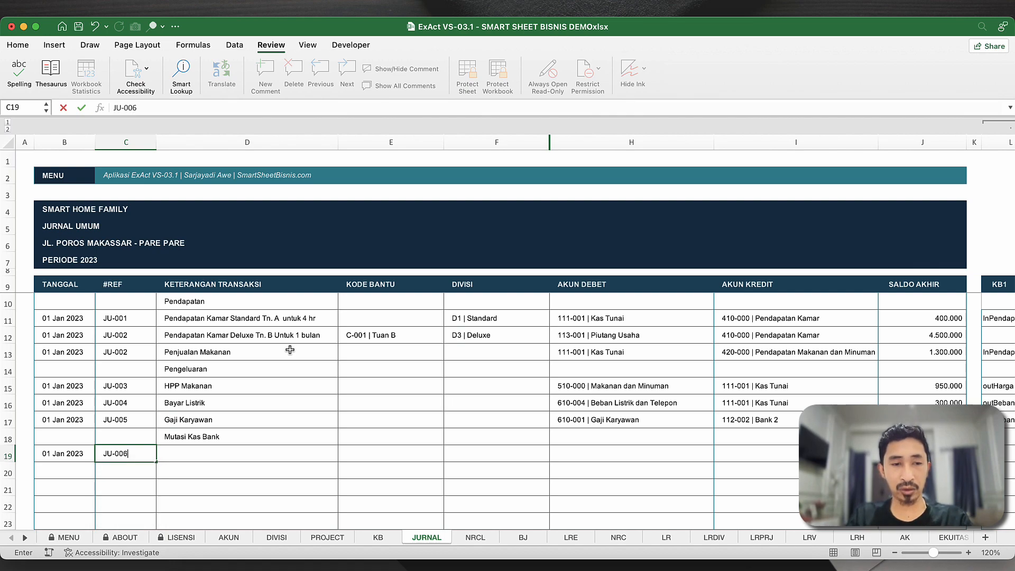
key("Tab")
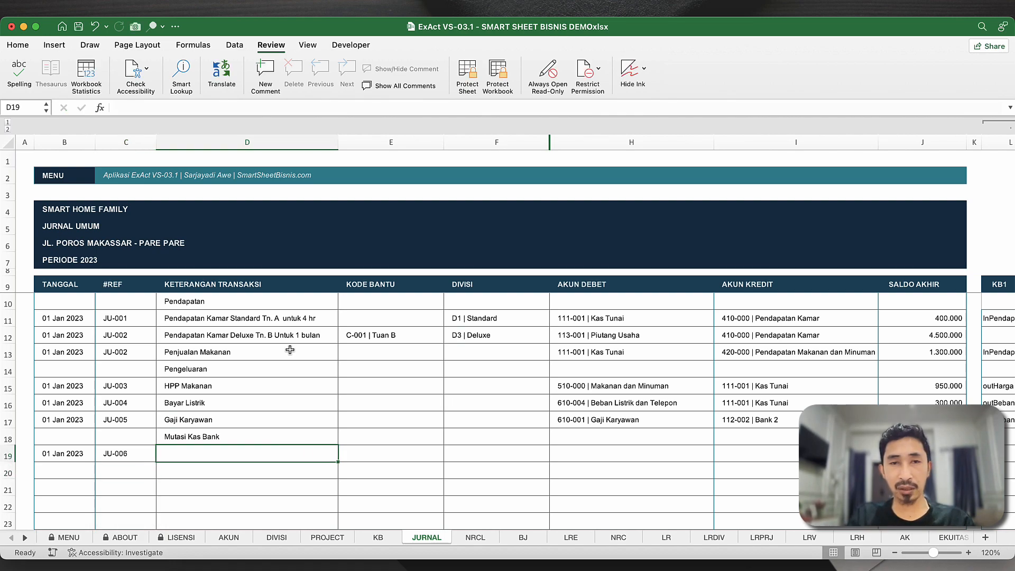
- Enter "Penarikan uang dari Bank ke Kas Tunai" as the JU-006 transaction description
type("Penyetoran")
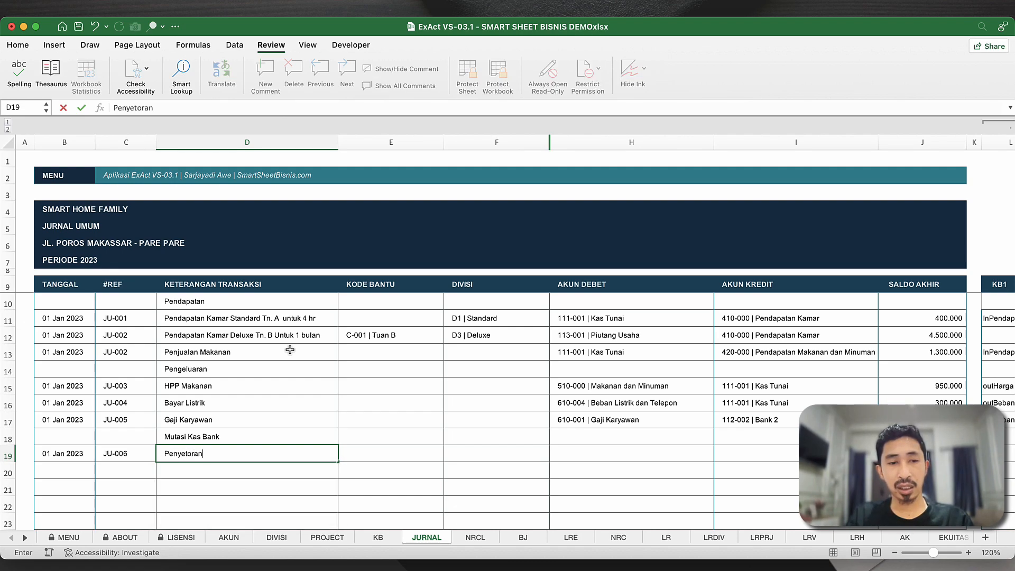
key("BackSpace")
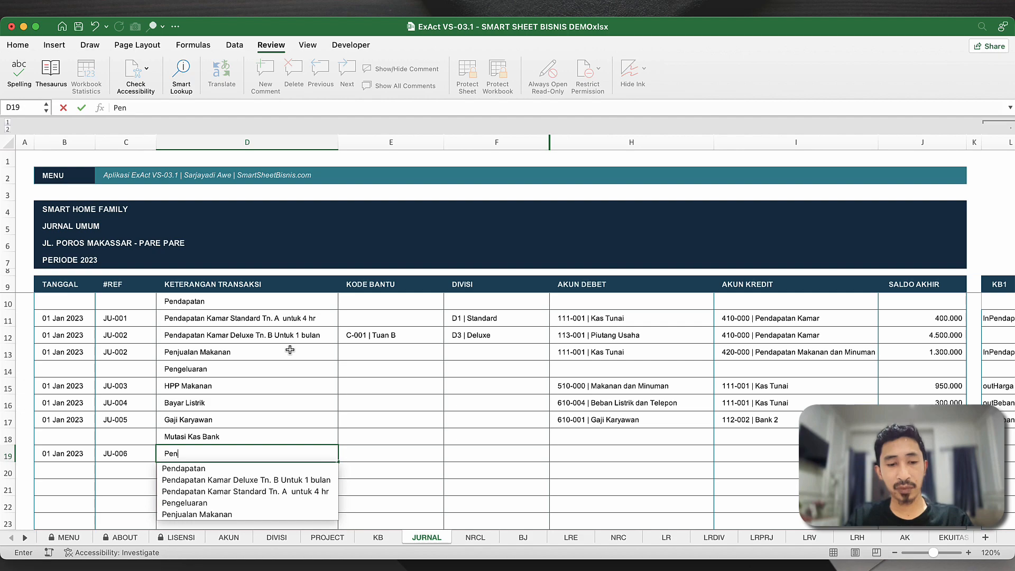
type("arikan Kas")
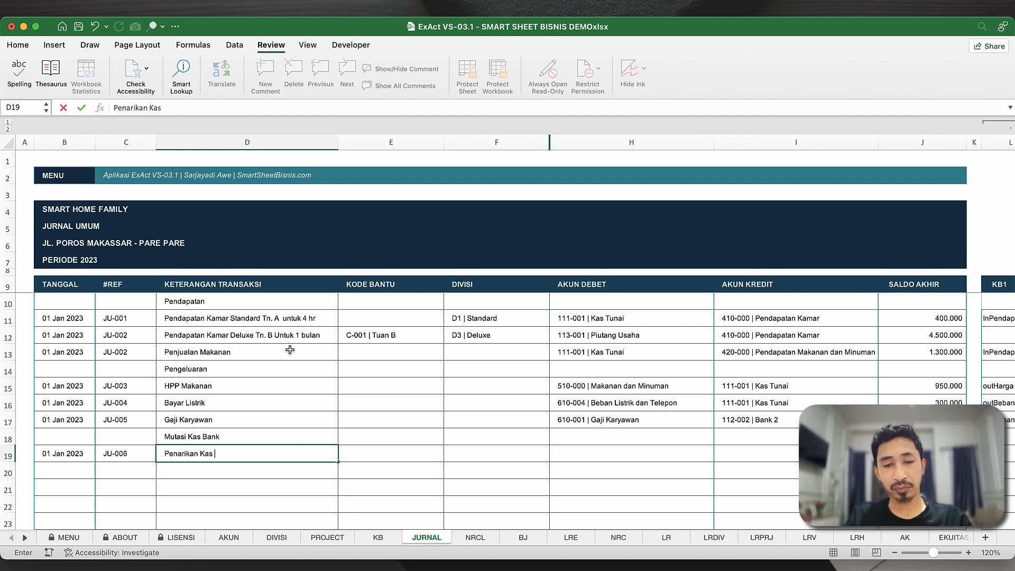
type("uan")
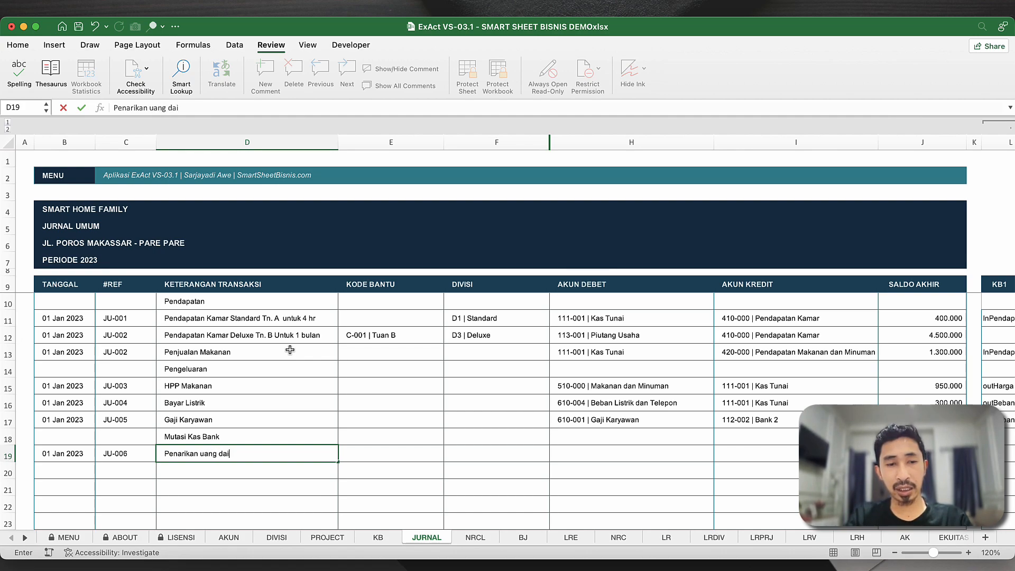
type("g dari Bank ke Kas Tunai")
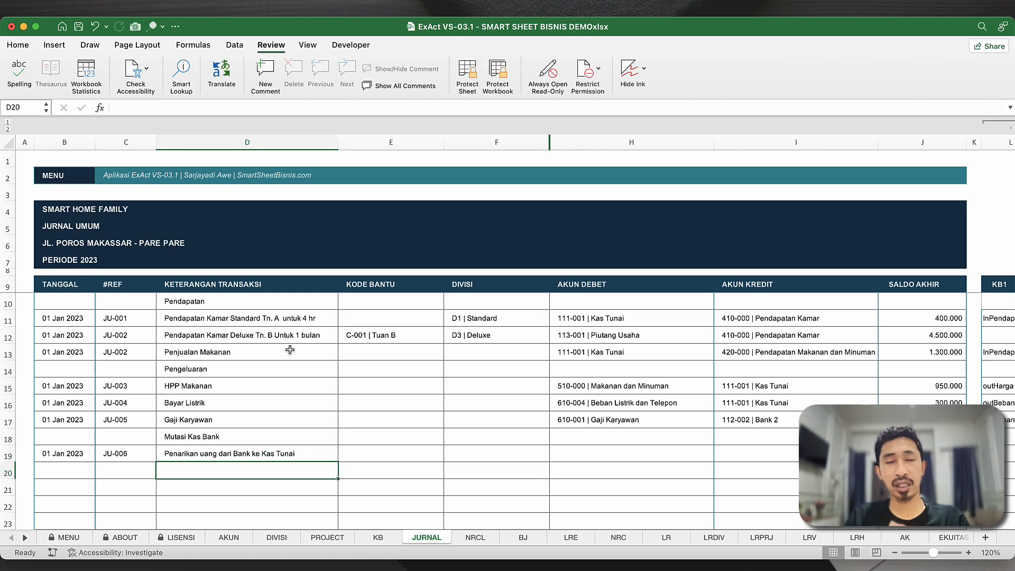
- Set the JU-006 debit account to 111-001 | Kas Tunai by copying the credit account of JU-004
left_click(485, 443)
left_click(544, 458)
left_click(618, 456)
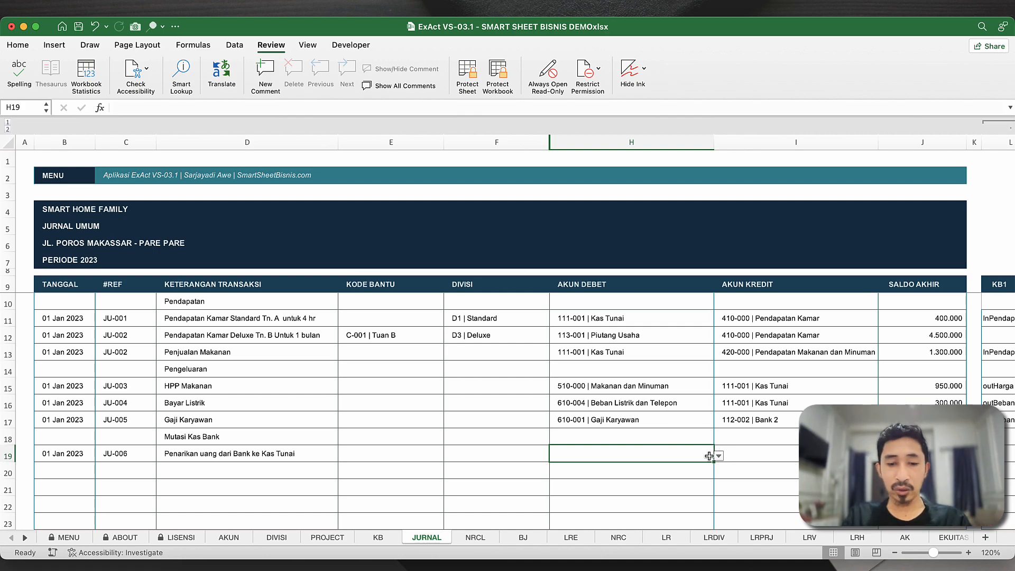
type("Kas")
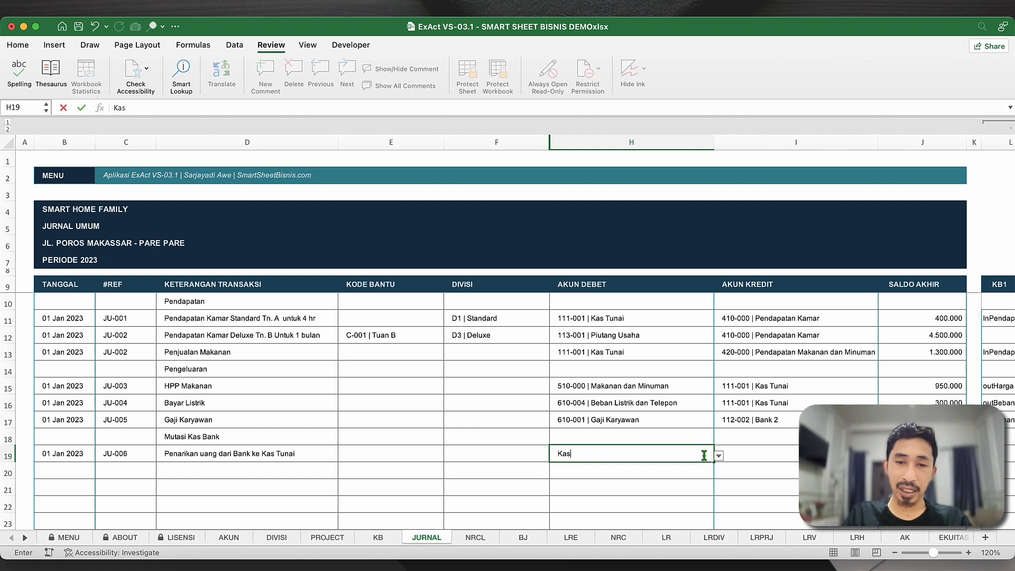
key("Return")
left_click(738, 404)
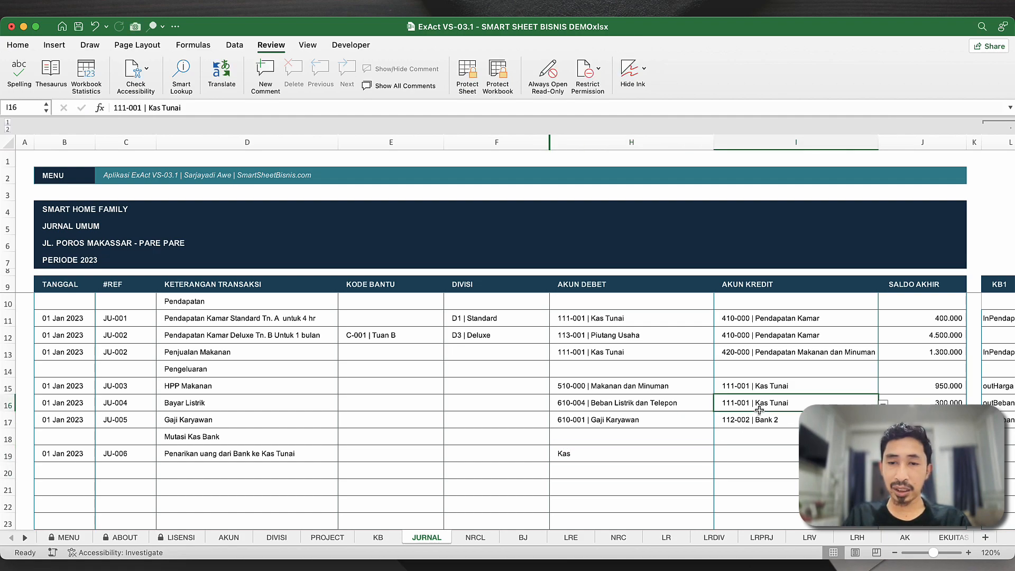
key("super+c")
left_click(646, 456)
key("Return")
- Copy 112-002 | Bank 2 from the JU-005 credit account into the JU-006 credit account
left_click(748, 449)
left_click(755, 422)
key("super+c")
left_click(747, 465)
key("Return")
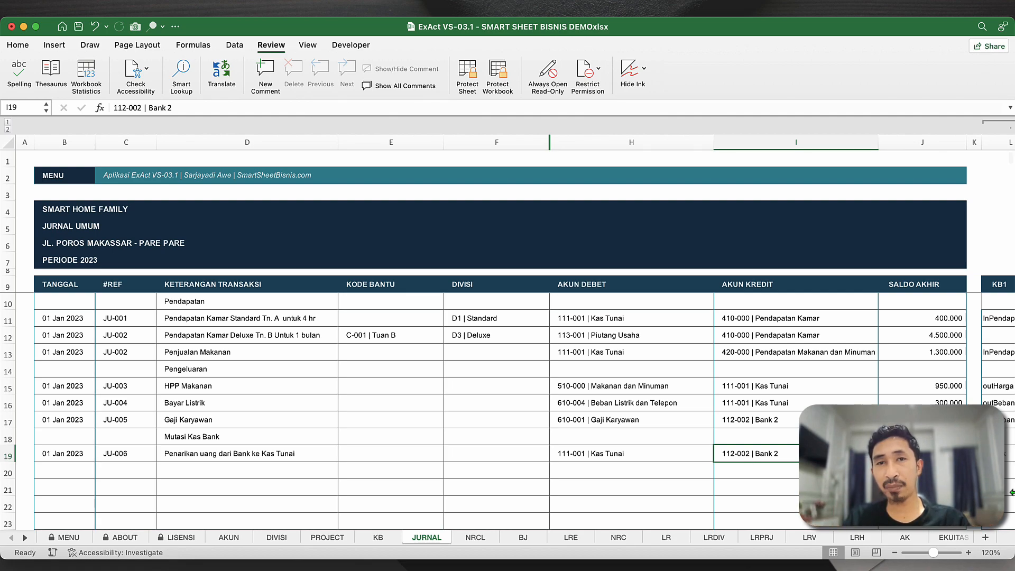
- Enter 3000000 as the amount of the JU-006 bank withdrawal
left_click(922, 454)
type("3")
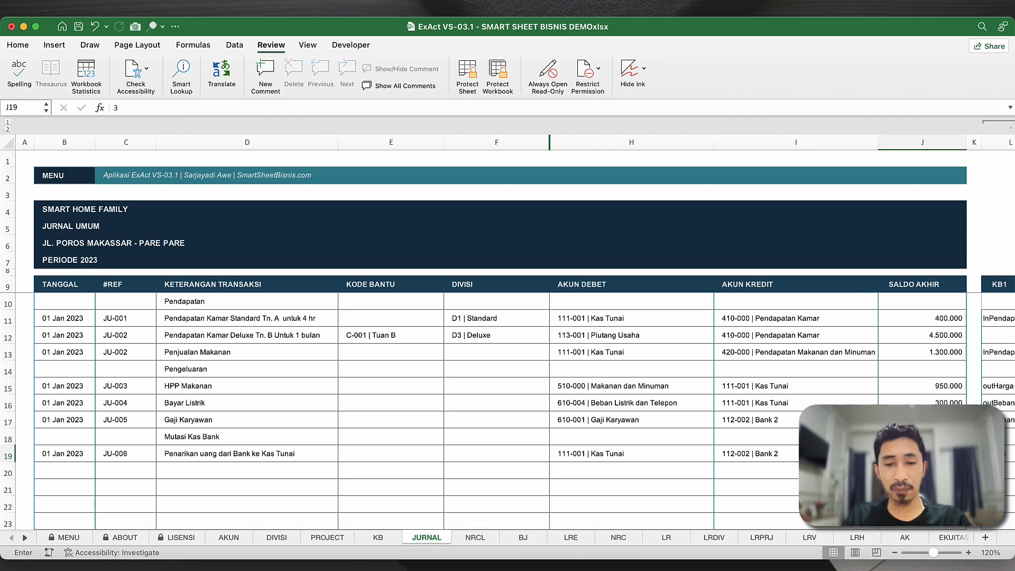
type("000000")
key("Return")
left_click(793, 450)
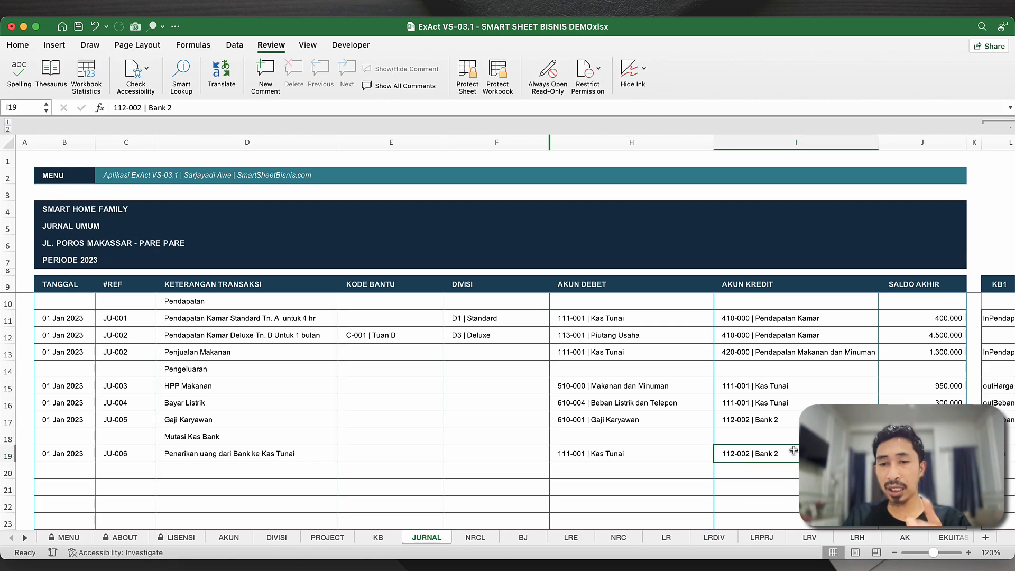
left_click(687, 457)
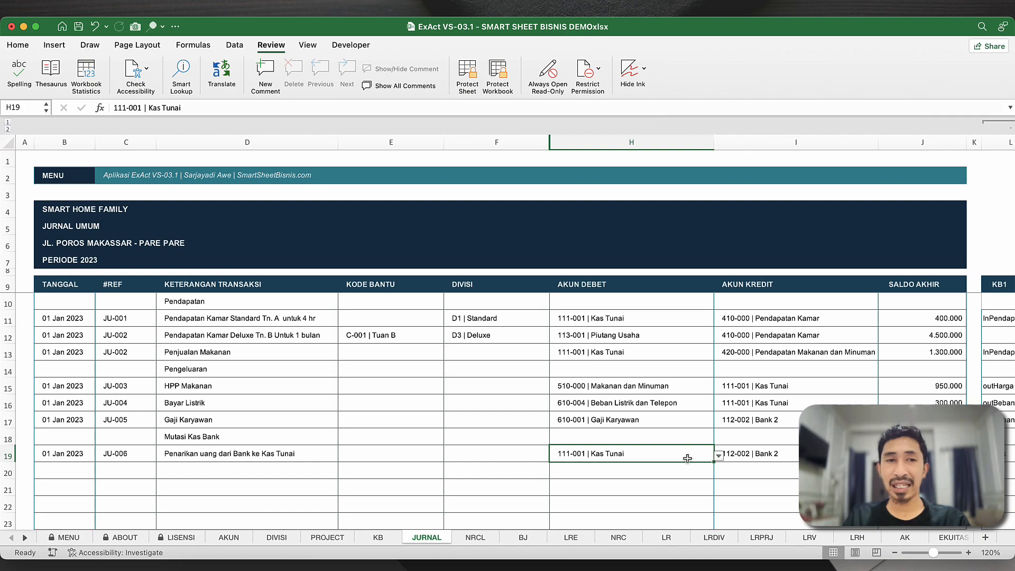
- Open the general ledger and refresh its filter to value 1 to check the JU-006 debit under 111-001 | Kas Tunai
left_click(63, 180)
left_click(646, 221)
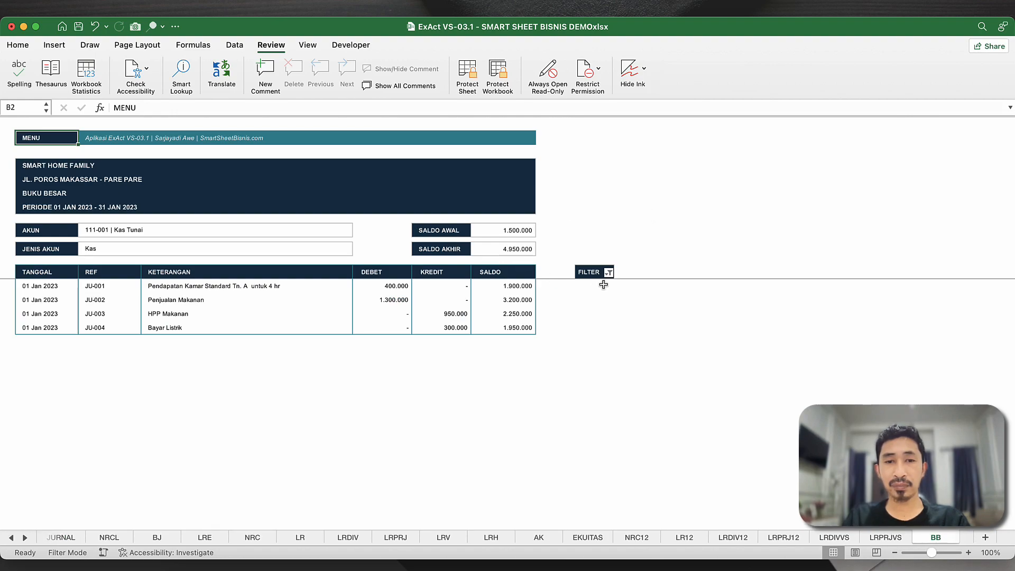
left_click(609, 272)
left_click(646, 470)
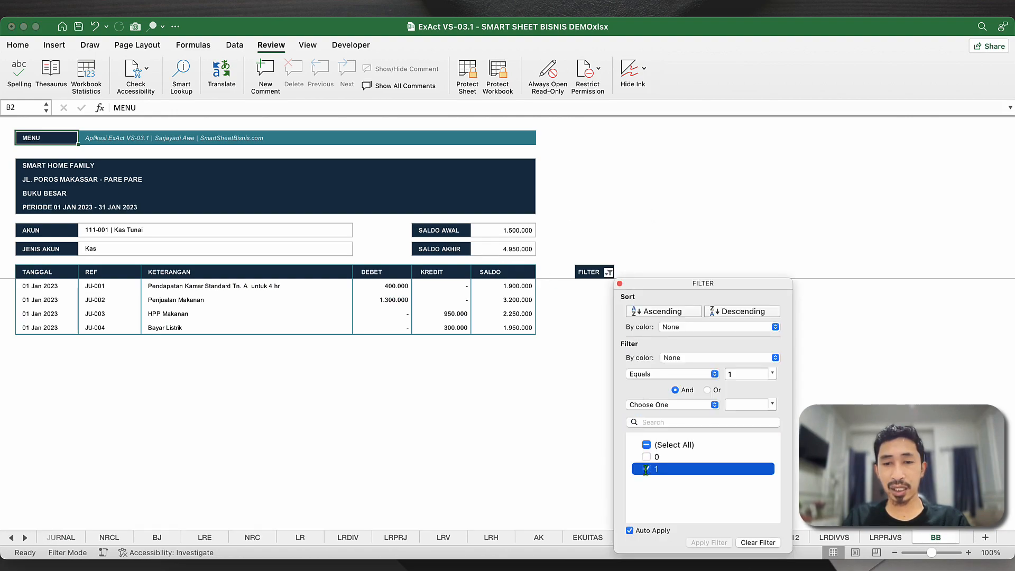
left_click(646, 469)
left_click(519, 440)
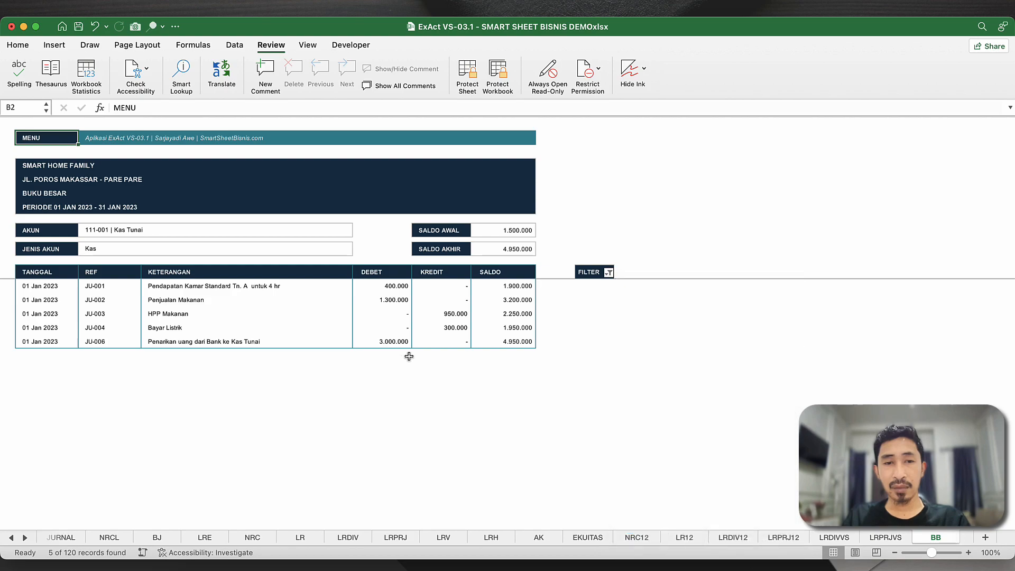
left_click(395, 346)
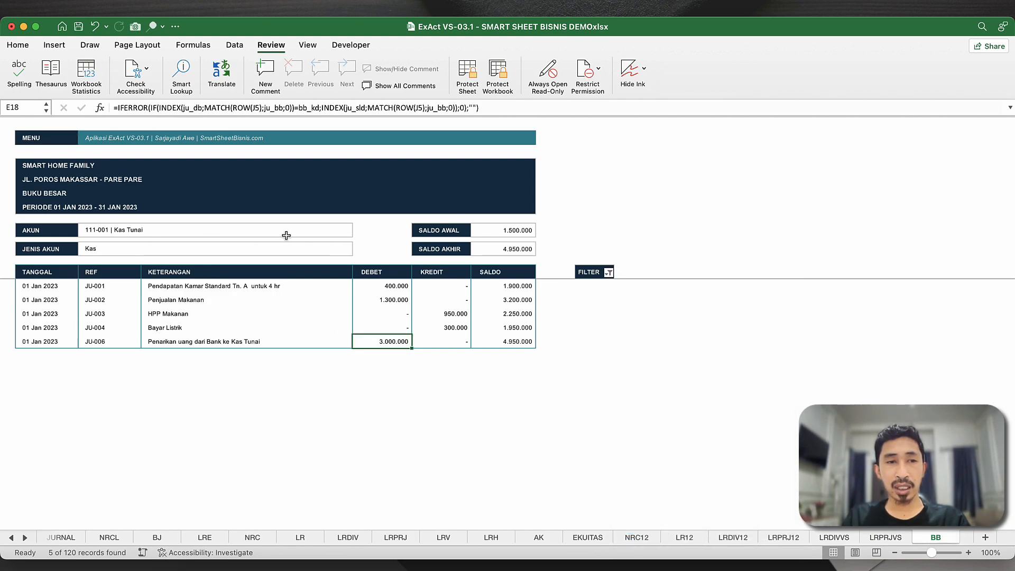
- Switch the general ledger account to 112-002 | Bank 2 and check the JU-006 credit entry
left_click(107, 231)
type("Bank")
key("Return")
left_click(118, 229)
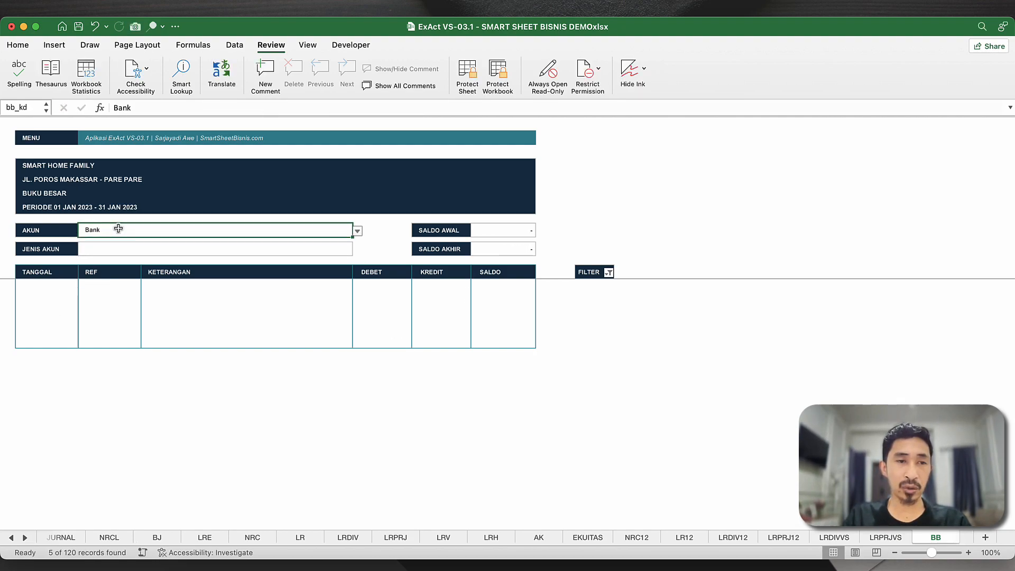
left_click(357, 231)
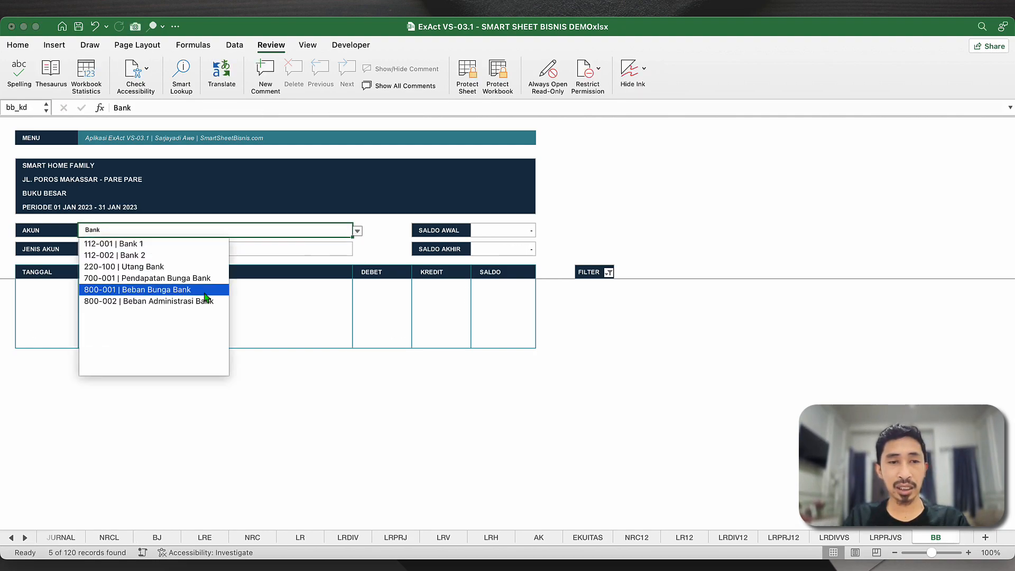
left_click(160, 257)
left_click(454, 306)
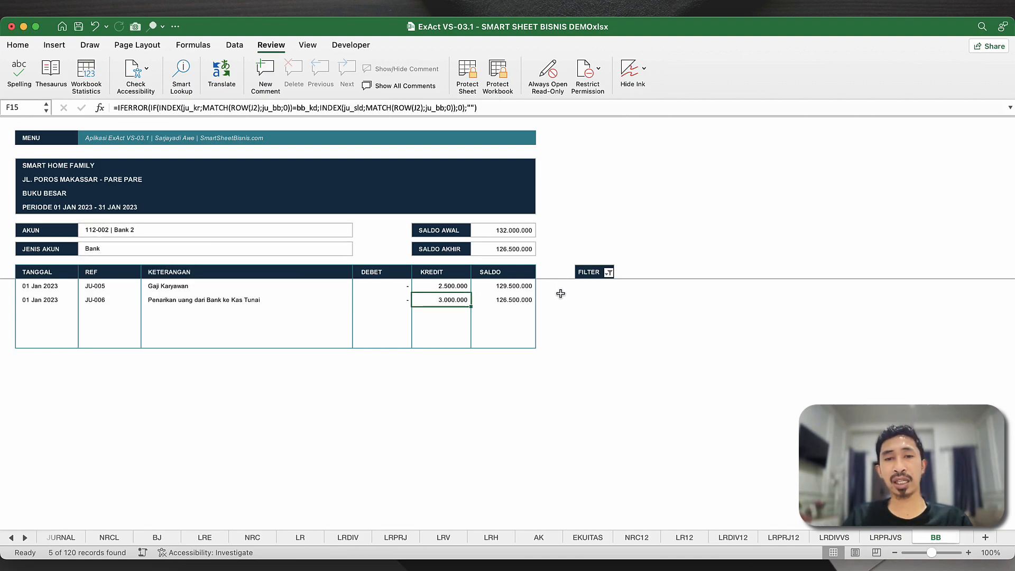
- Return to the journal and start a transaction below JU-006 dated 01 Jan 2023 with reference JU-007
left_click(43, 142)
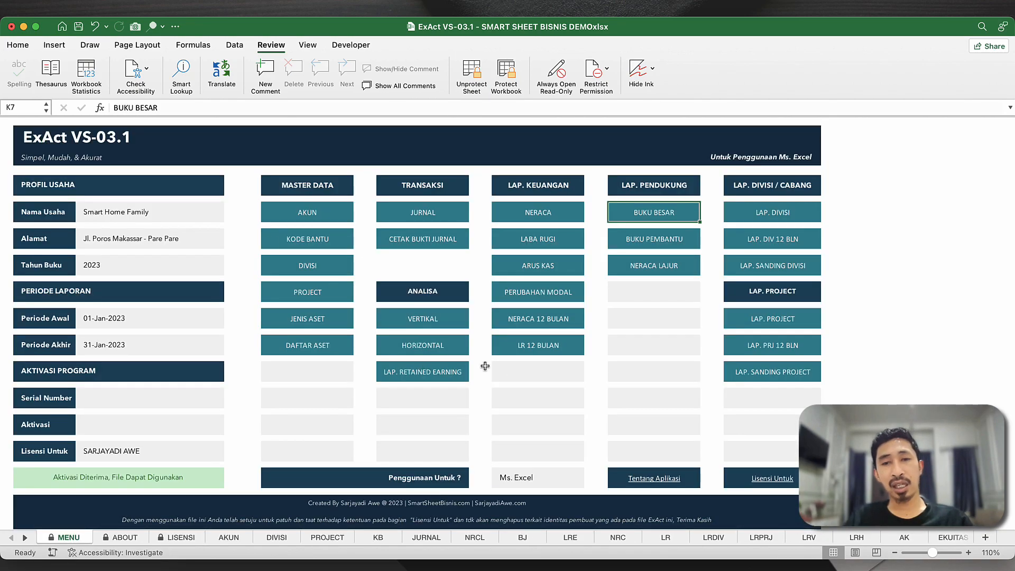
left_click(426, 212)
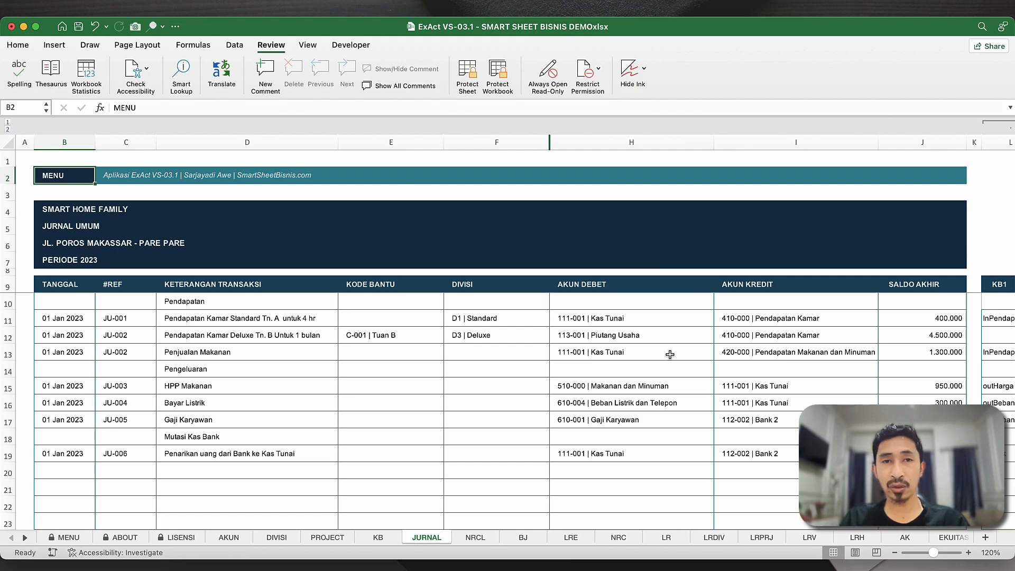
left_click(704, 470)
scroll(704, 465, "down", 3)
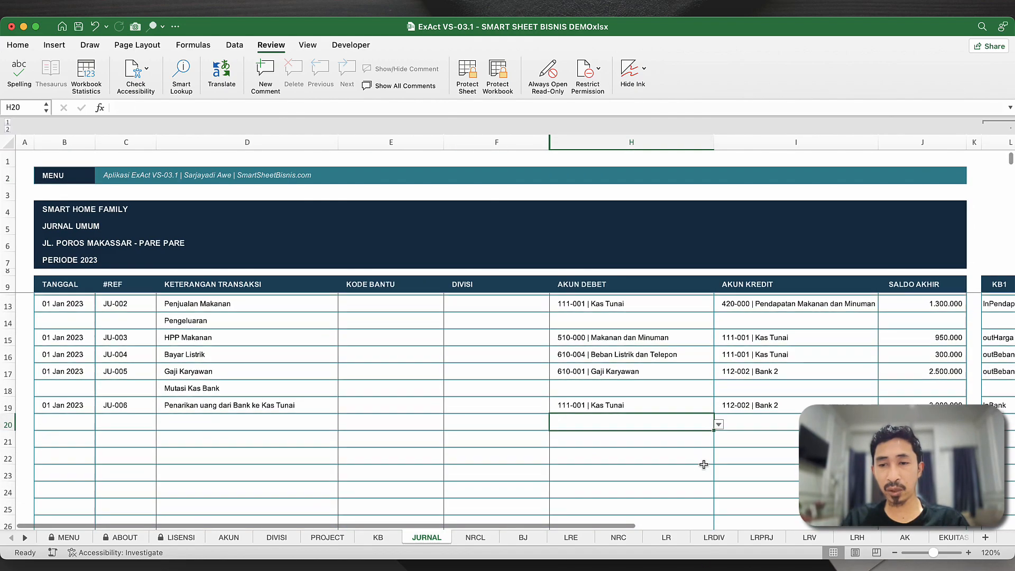
left_click(77, 421)
key("ctrl+d")
key("Tab")
type("JU-007")
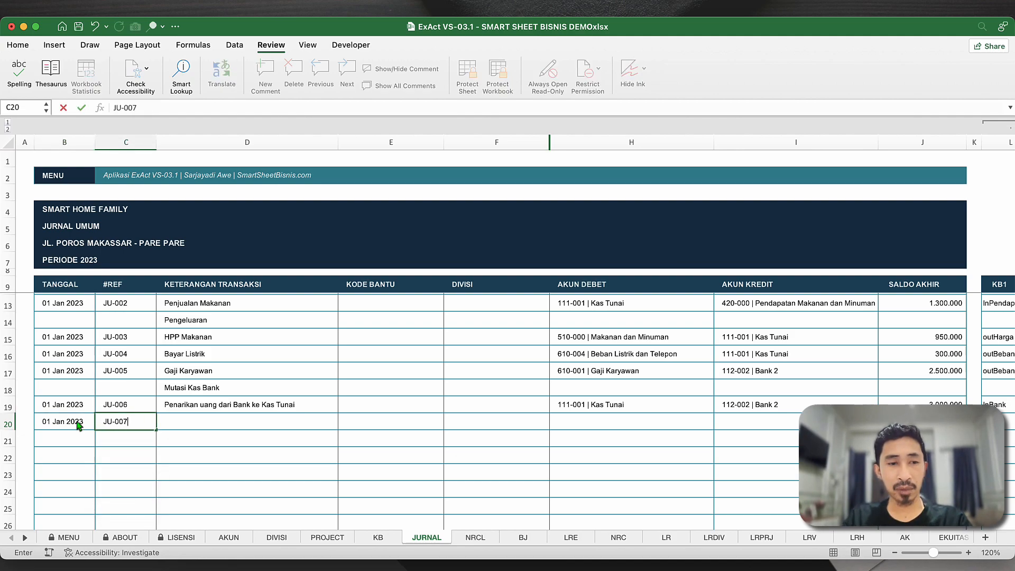
- Enter "Penyetoran Uang tunai dari Kas Tunai ke Bank" as the JU-007 transaction description
key("Tab")
type("Peny")
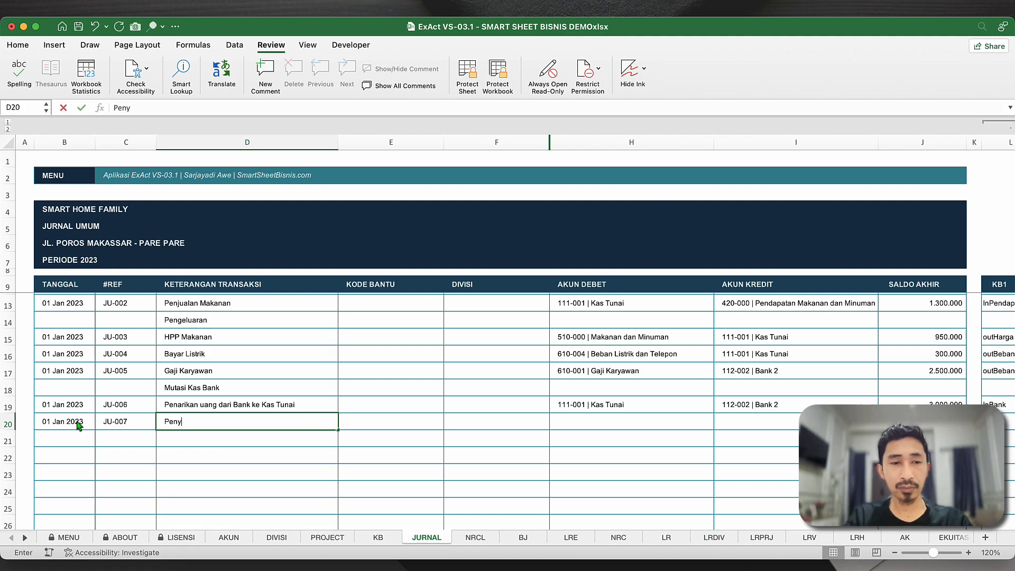
type("etoran Uang tunai")
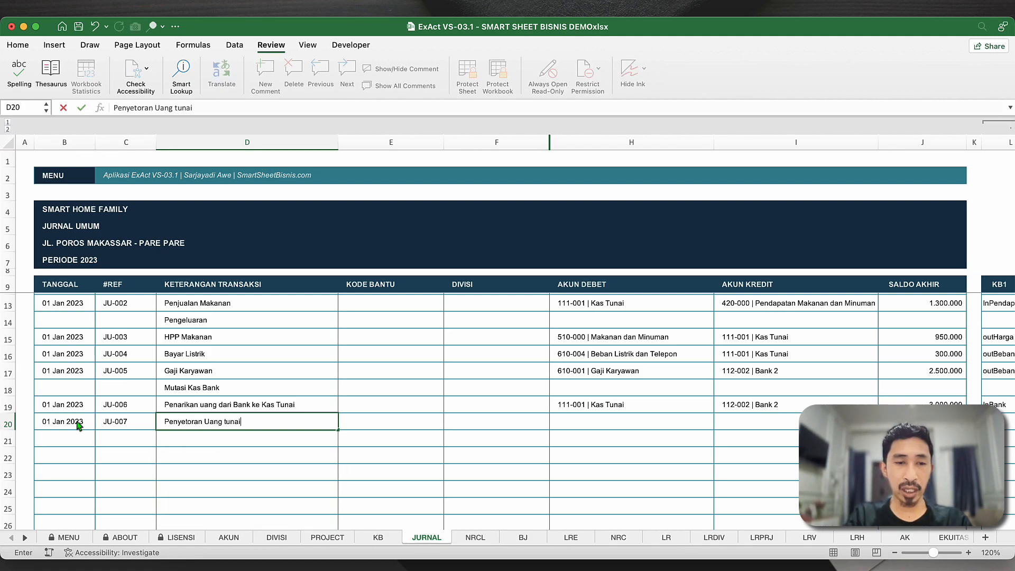
type(" dari")
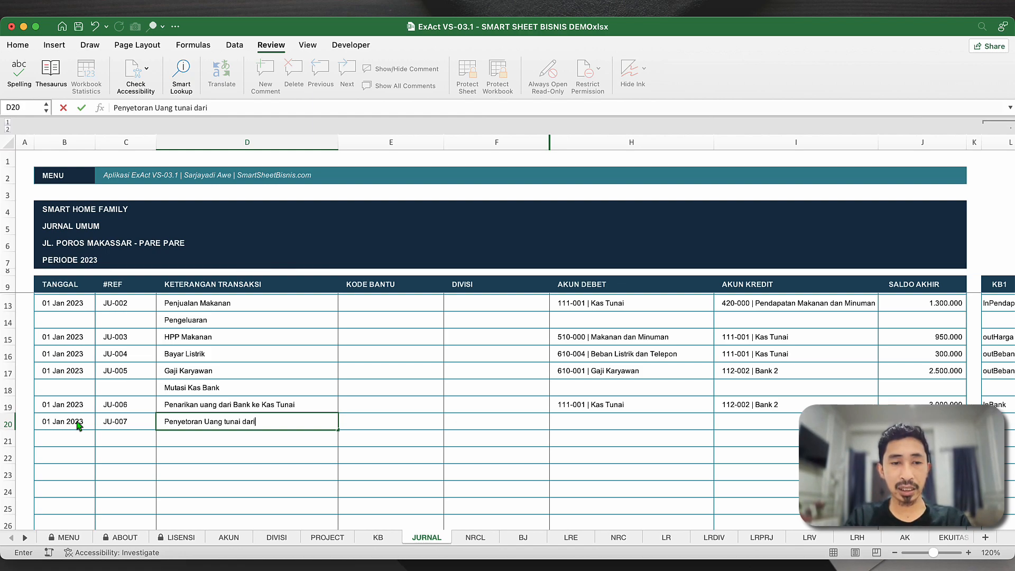
type(" Kas Tu")
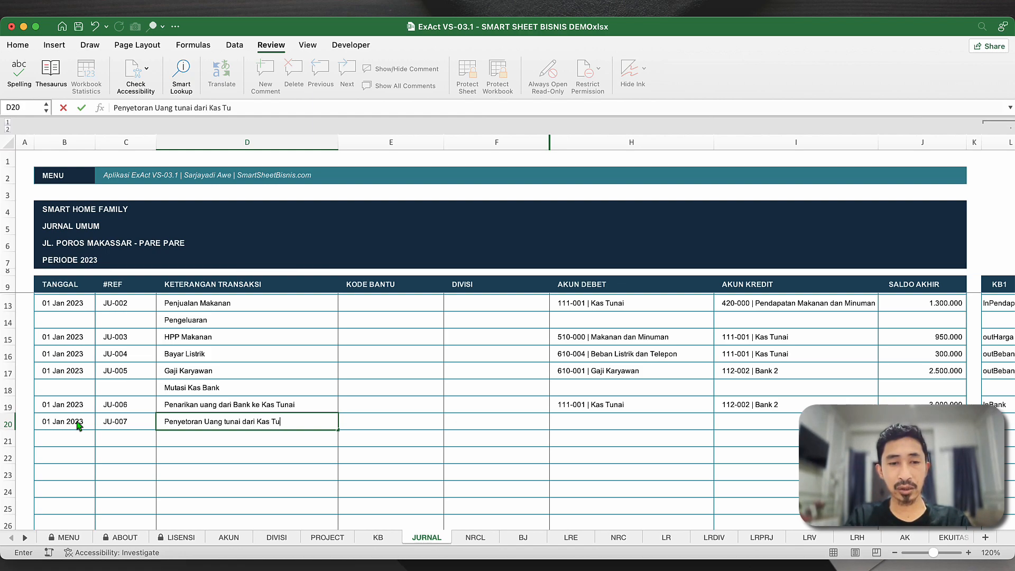
type("nai ke Bank")
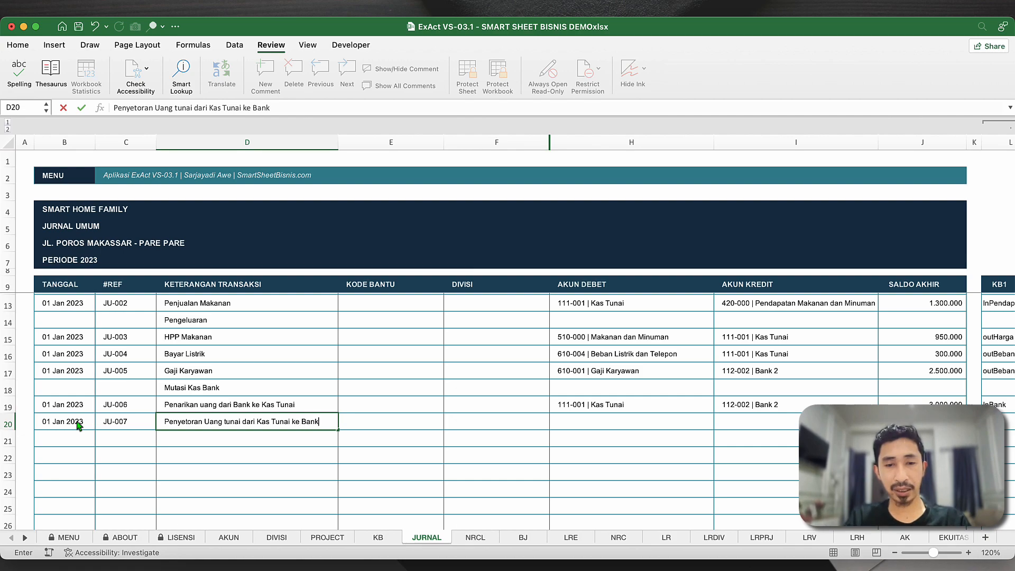
key("Return")
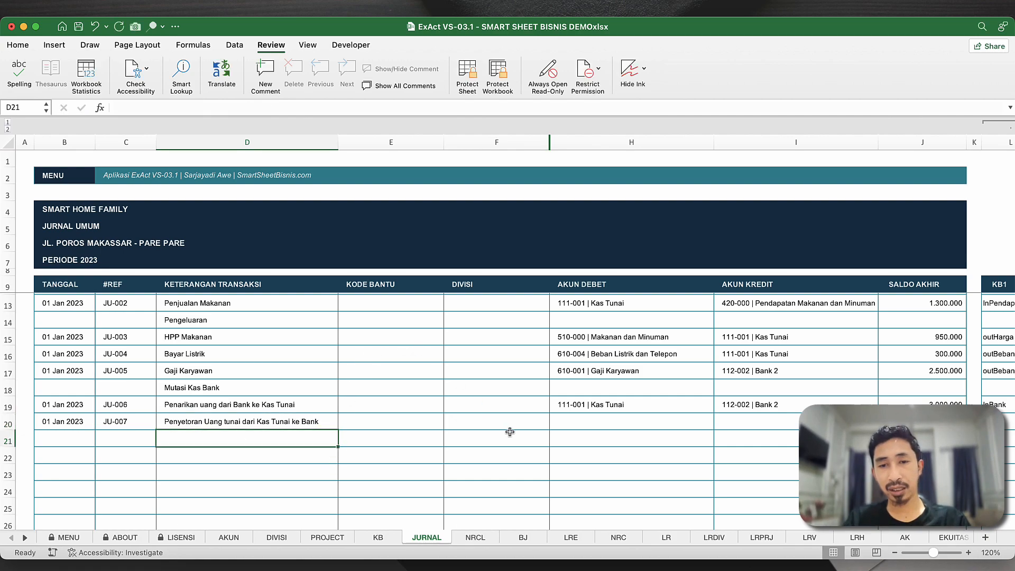
- Copy the JU-006 accounts into JU-007 in reverse, with 112-002 | Bank 2 as debit and 111-001 | Kas Tunai as credit
left_click(590, 414)
left_click(589, 411)
key("Right")
key("super+c")
left_click(590, 417)
key("Return")
key("Up")
key("super+c")
key("Right")
key("Down")
key("super+v")
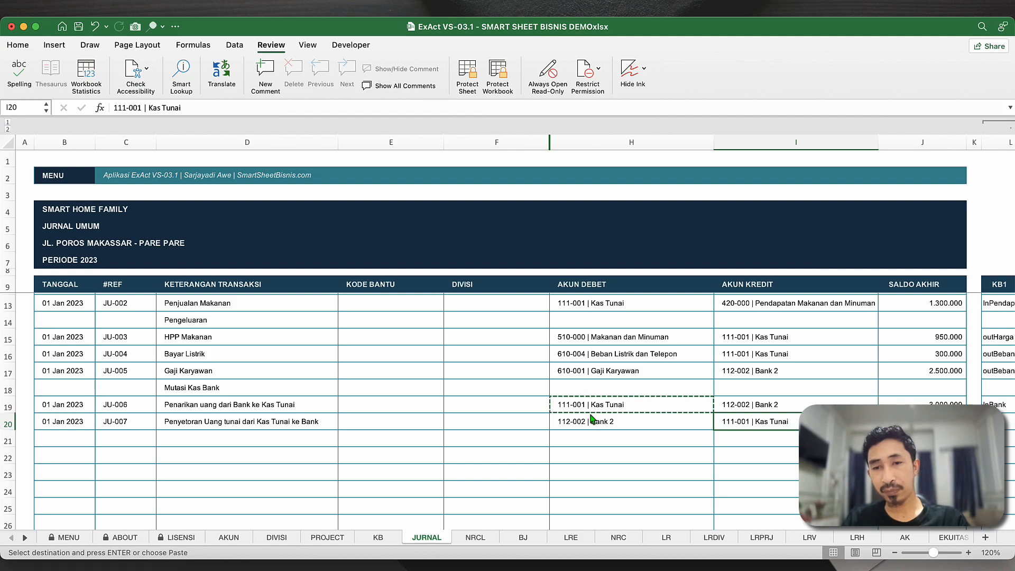
left_click(749, 455)
key("Escape")
- Enter 500000 as the amount of the JU-007 cash deposit
left_click(922, 422)
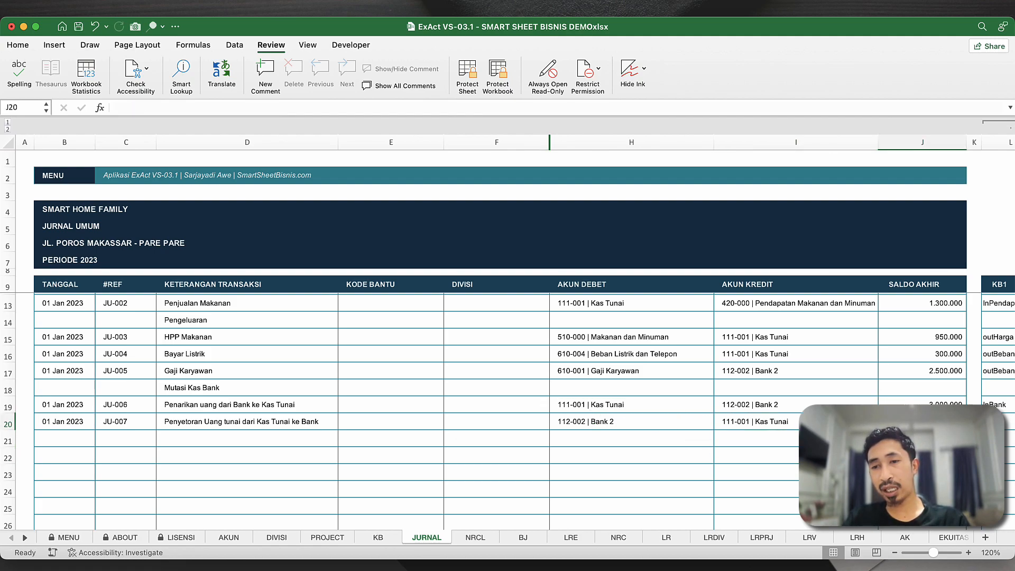
type("500000")
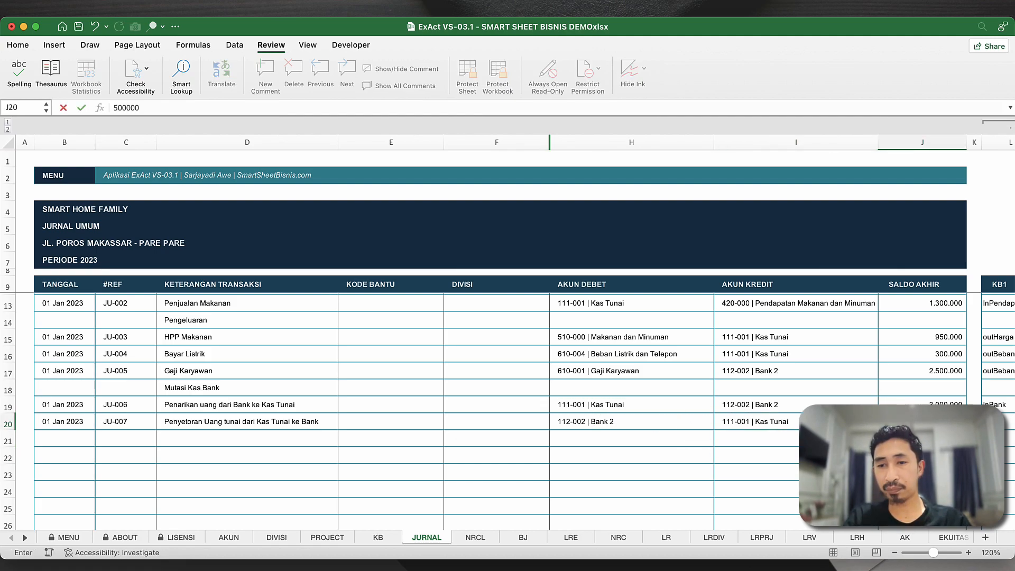
key("Return")
left_click(730, 454)
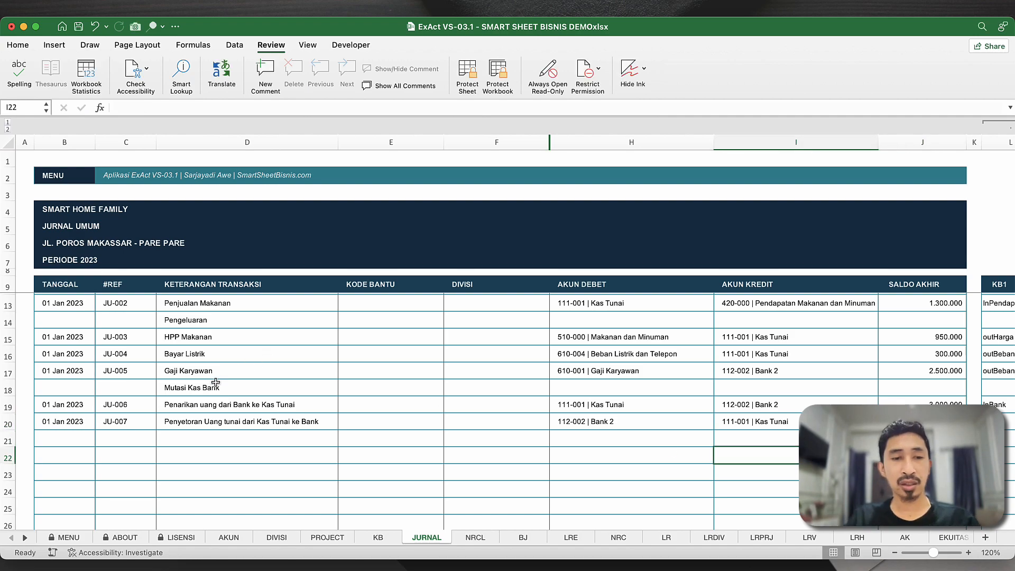
left_click(203, 393)
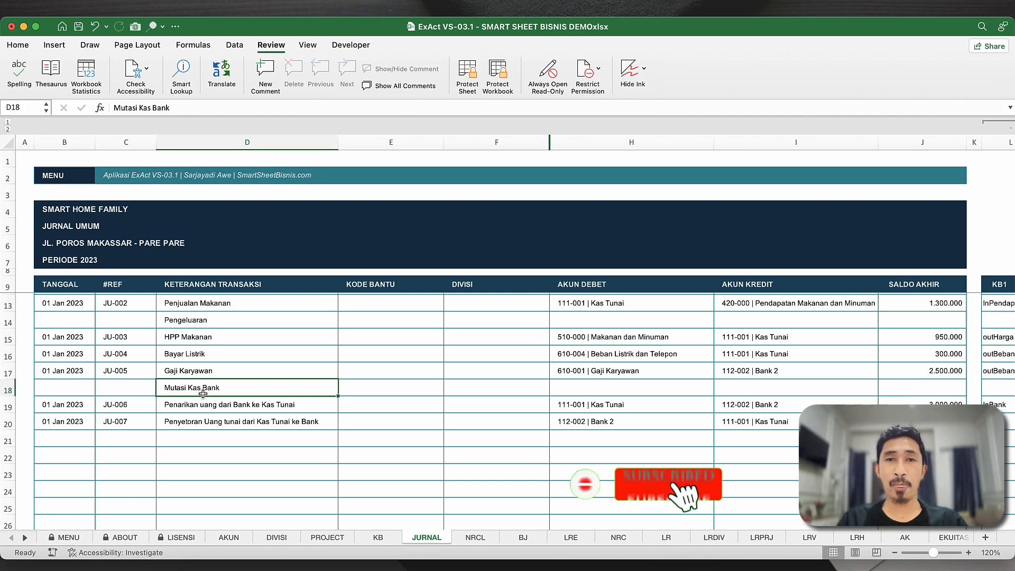
- Add a bold "Penyesuaian" section heading in the description column below JU-007
left_click(159, 445)
scroll(159, 446, "up", 1)
scroll(160, 445, "up", 3)
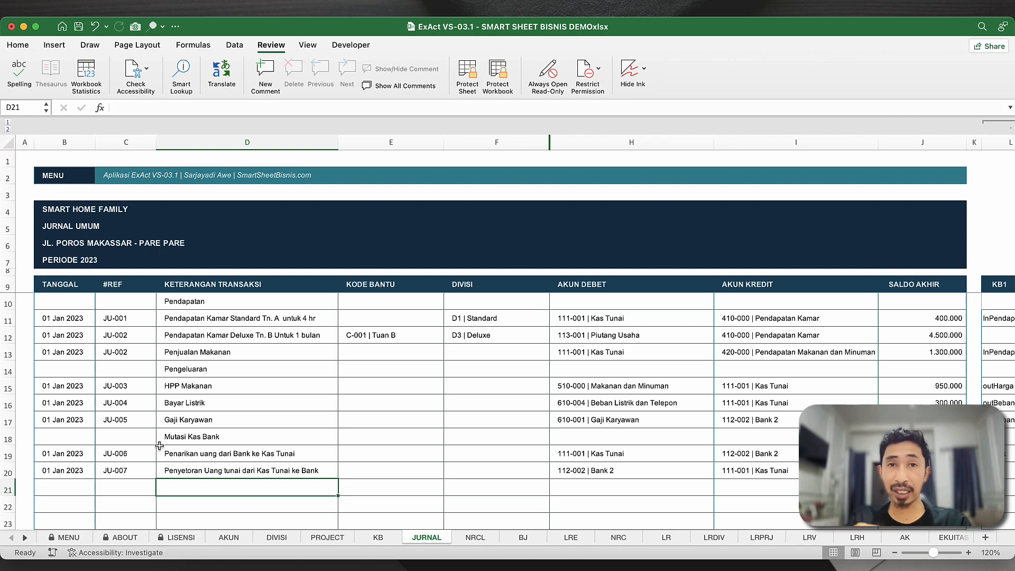
type("P")
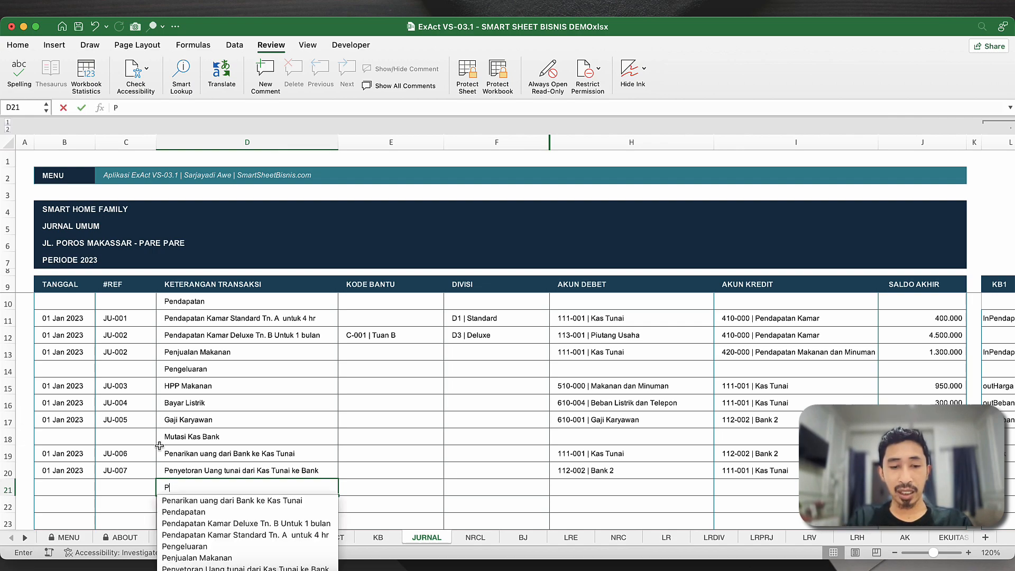
type("enyesuaian")
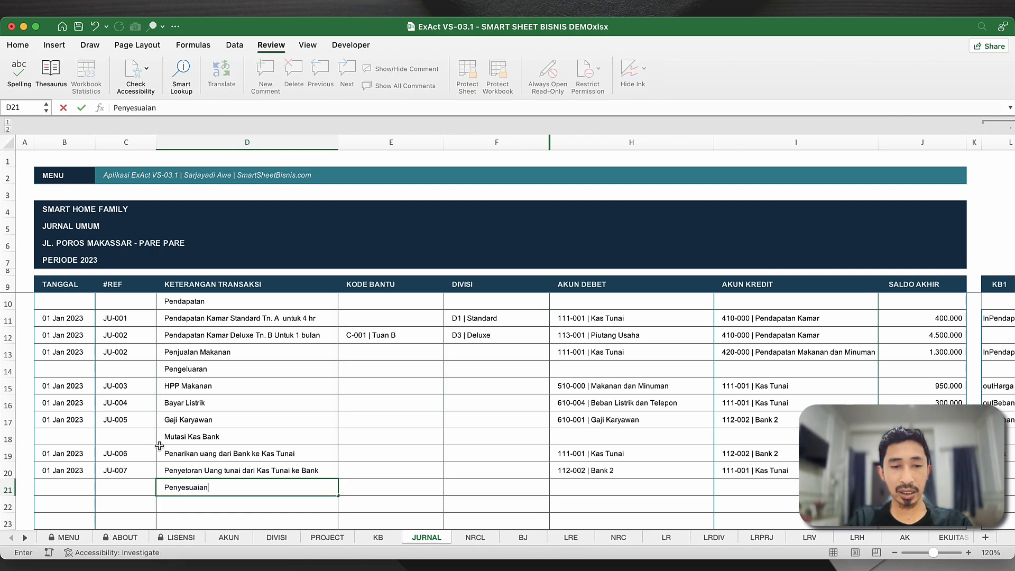
key("Return")
key("Up")
key("super+b")
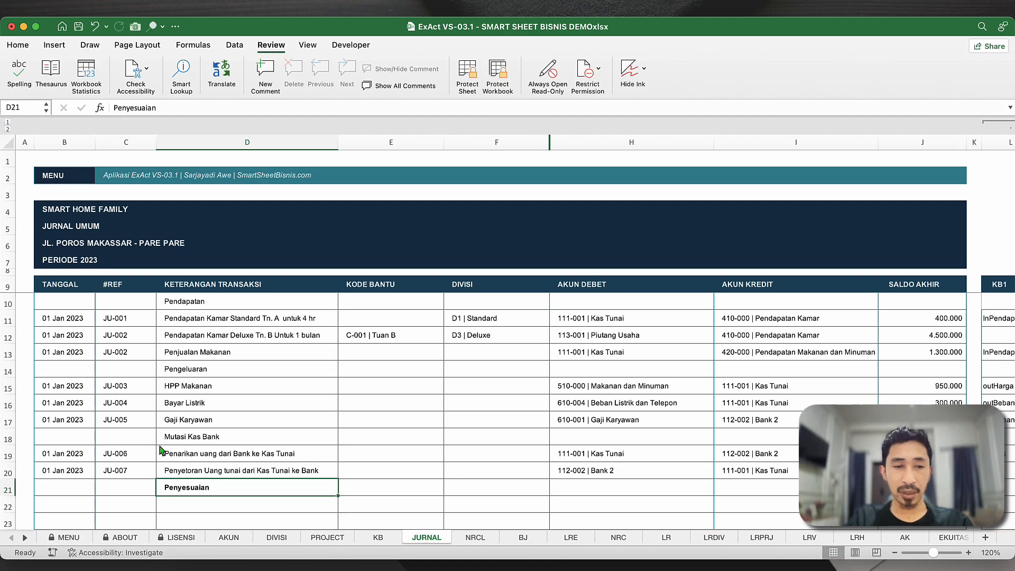
- Make the "Mutasi Kas Bank", "Pengeluaran" and "Pendapatan" section headings bold
left_click(180, 438)
key("super+b")
left_click(194, 389)
left_click(203, 371)
key("super+b")
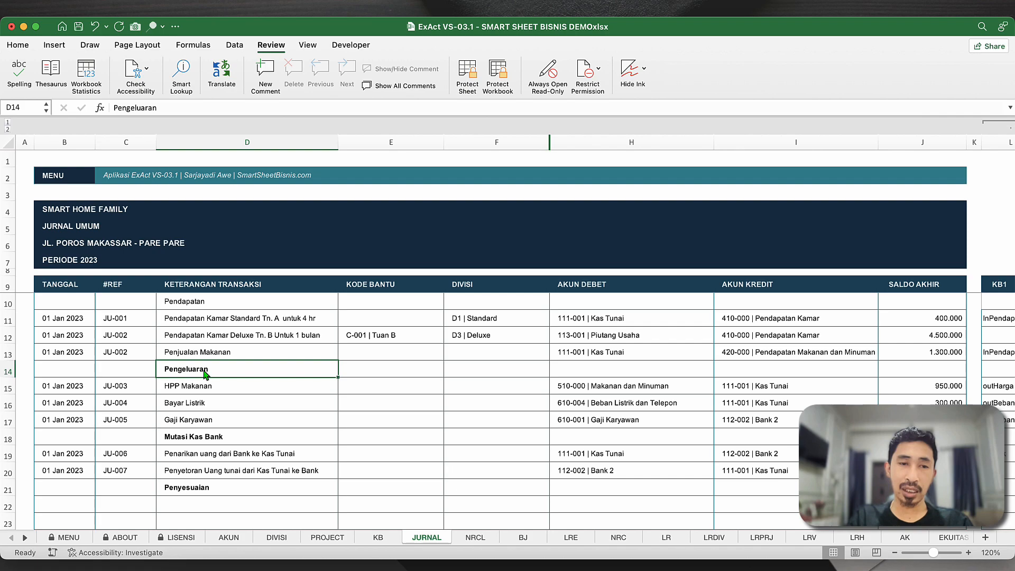
left_click(203, 306)
key("super+b")
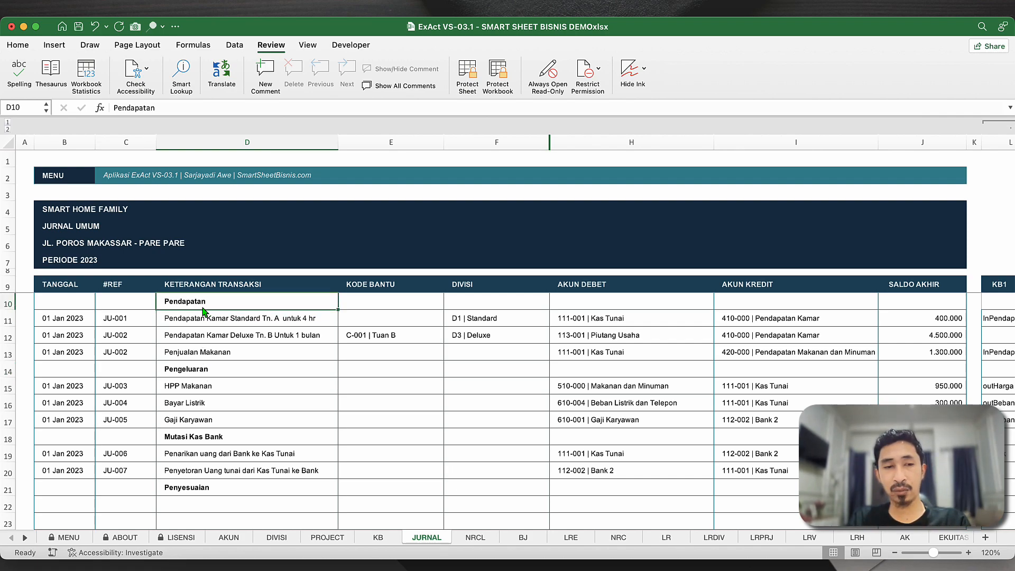
- Start an adjustment entry under the Penyesuaian heading dated 31 Jan 2023 with reference JP-001
scroll(99, 480, "down", 1)
left_click(106, 474)
scroll(180, 461, "down", 2)
scroll(190, 459, "down", 1)
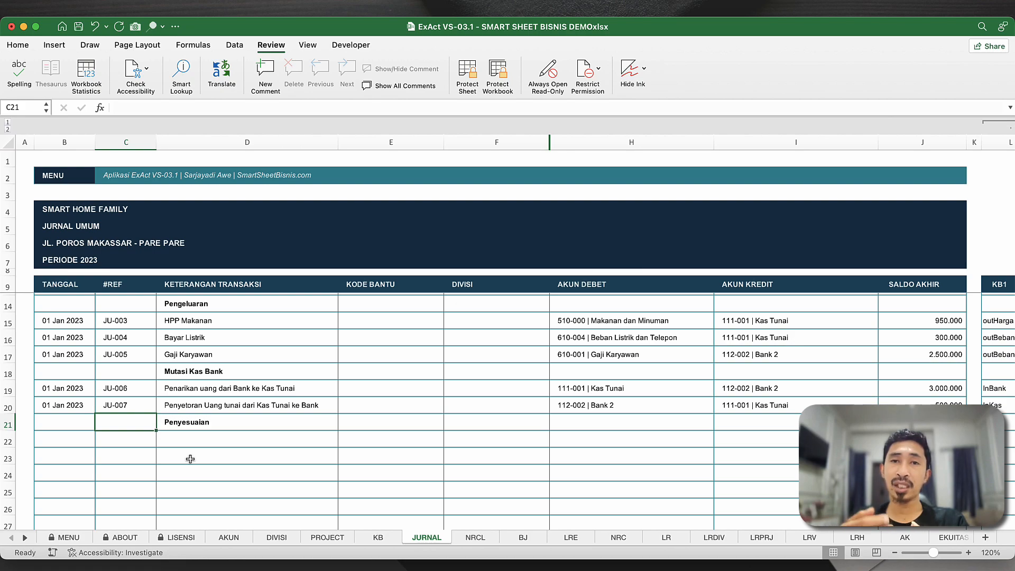
key("Down")
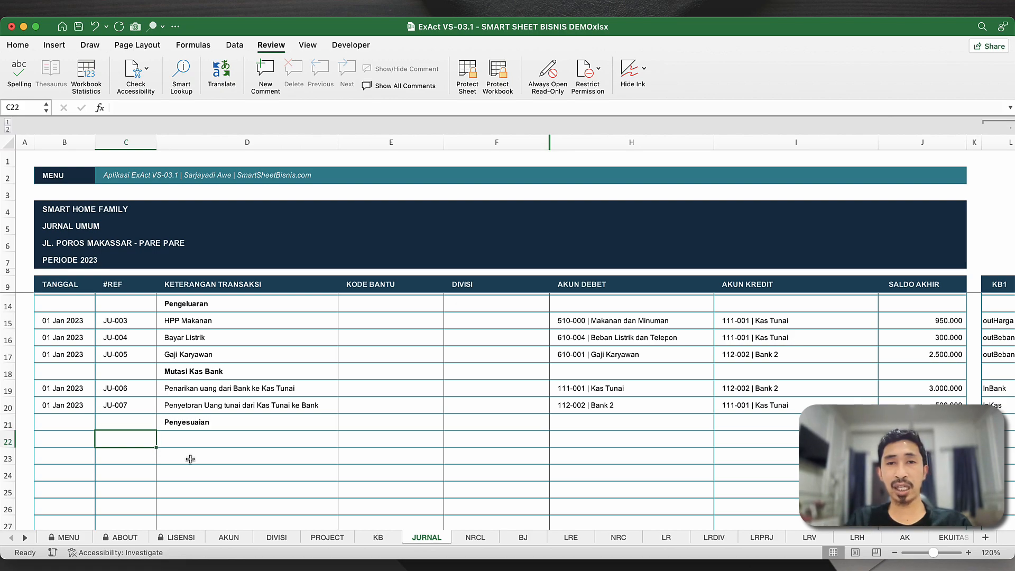
key("Left")
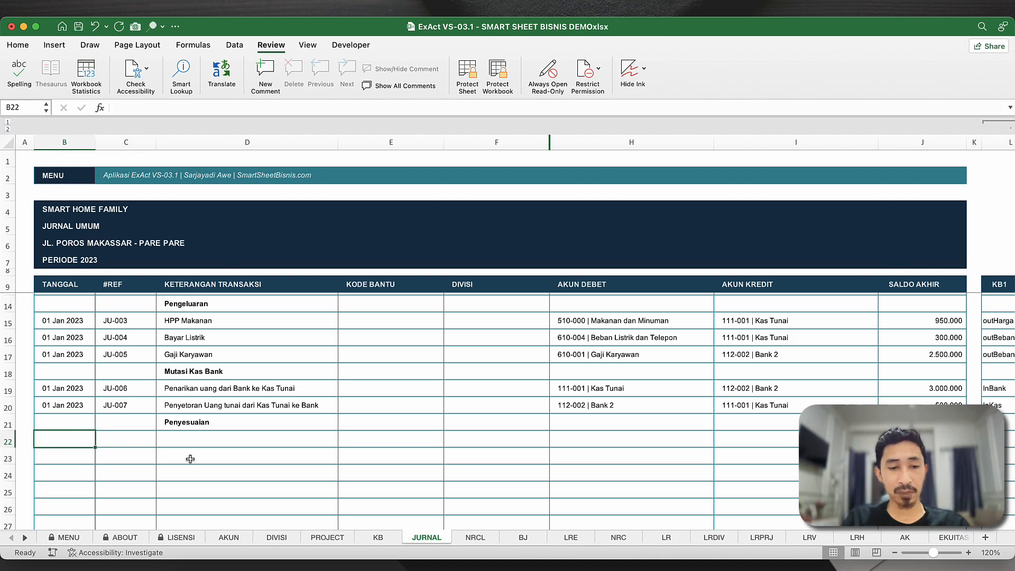
type("31/1/23")
key("Return")
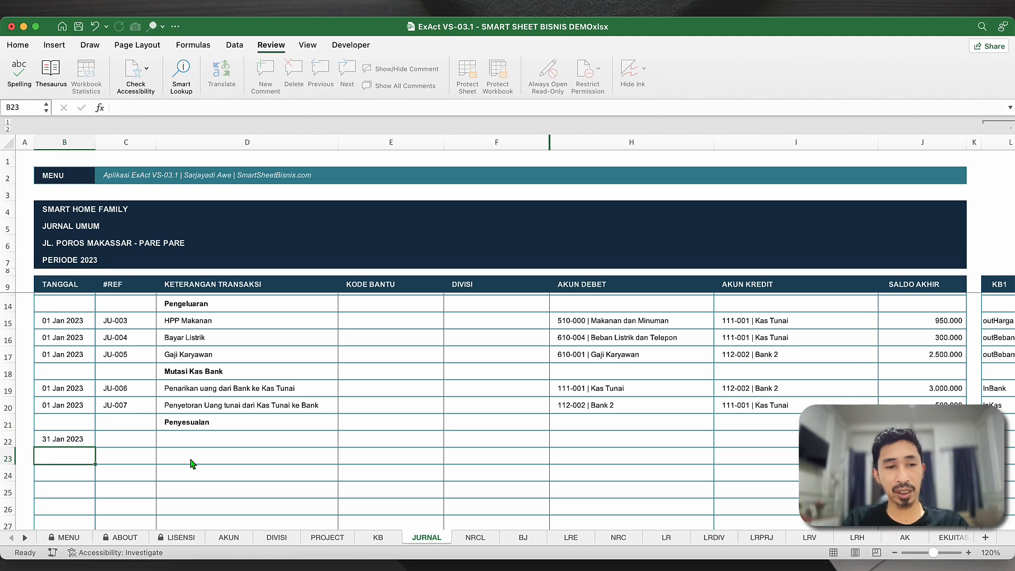
key("Up")
key("Right")
type("JP")
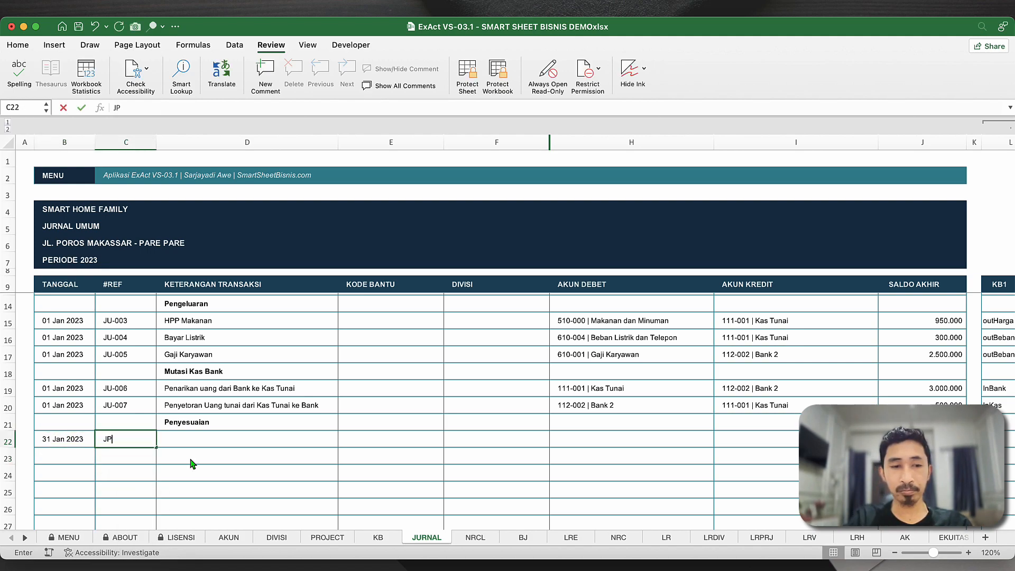
type("-001")
- Enter "Penyesuaian Persediaan" as the JP-001 transaction description
key("Tab")
type("Penyesu")
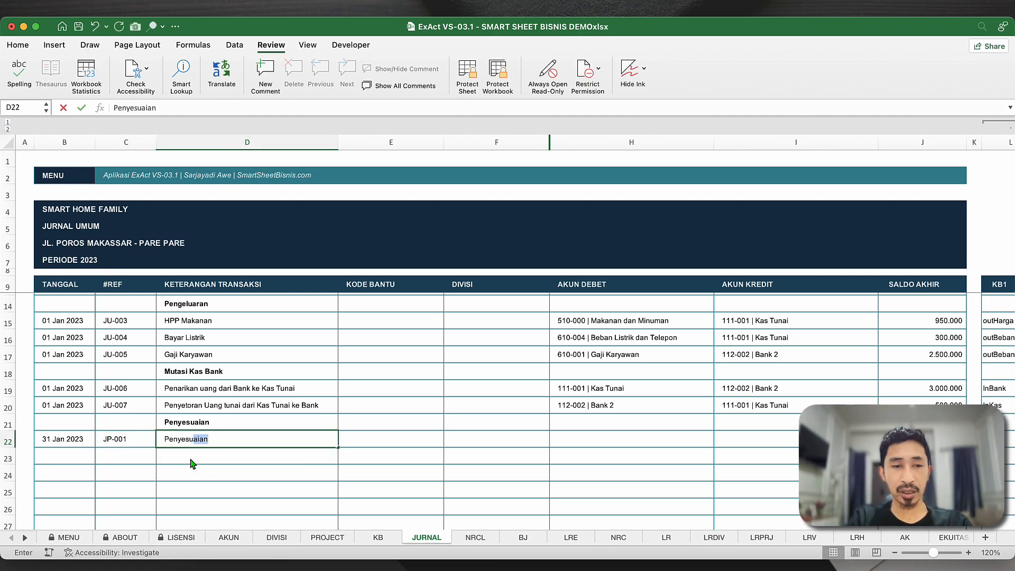
type("aian Persediaan")
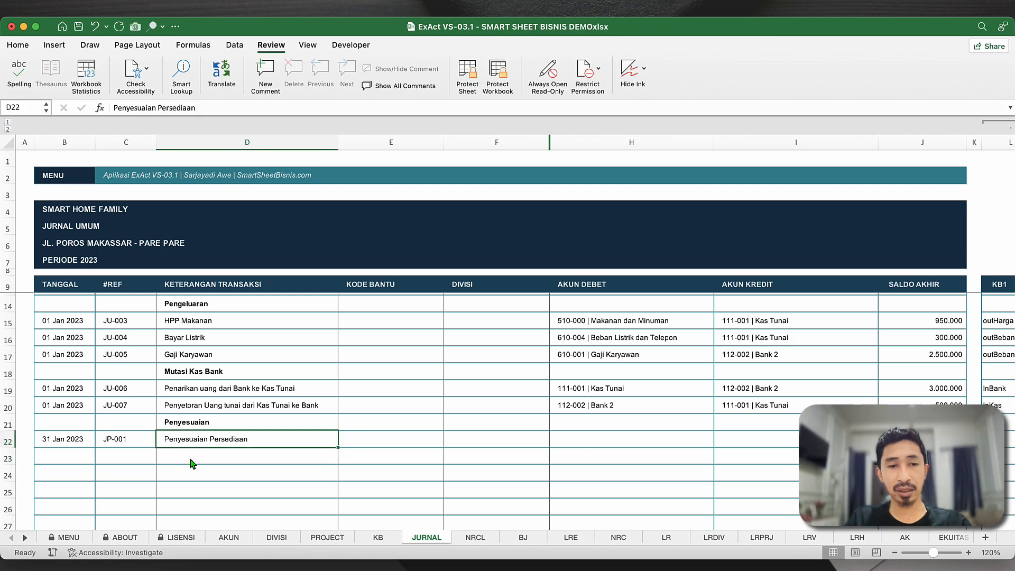
- Check the previous-period Persediaan Perlengkapan balance on the NRC balance sheet
key("Tab")
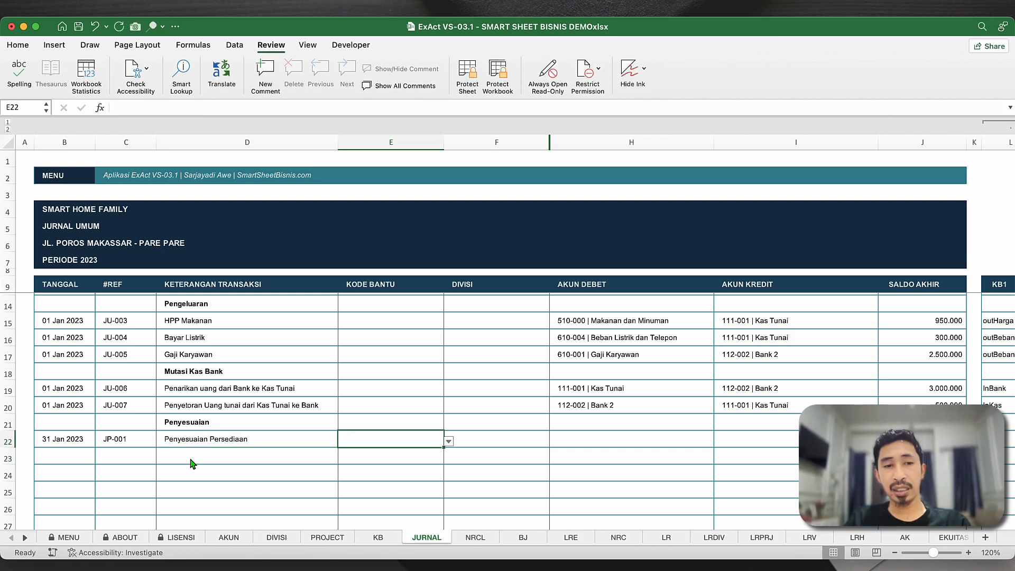
left_click(564, 436)
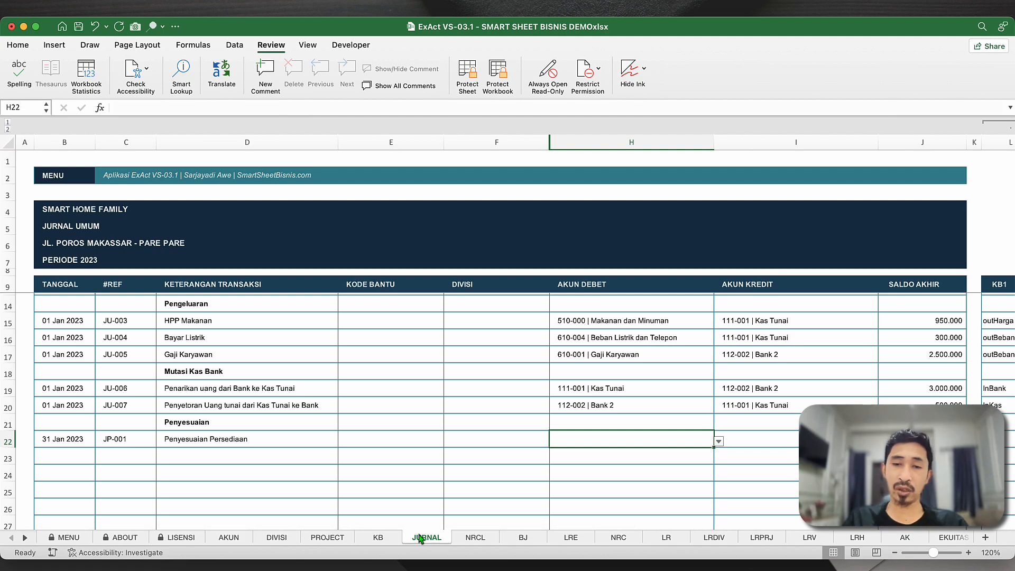
left_click(644, 474)
left_click(681, 442)
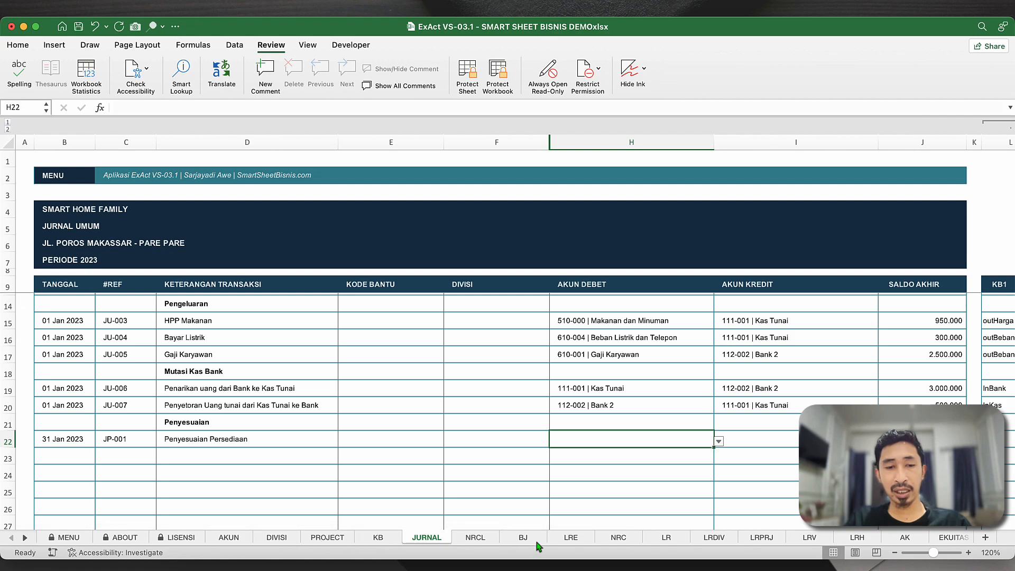
left_click(618, 537)
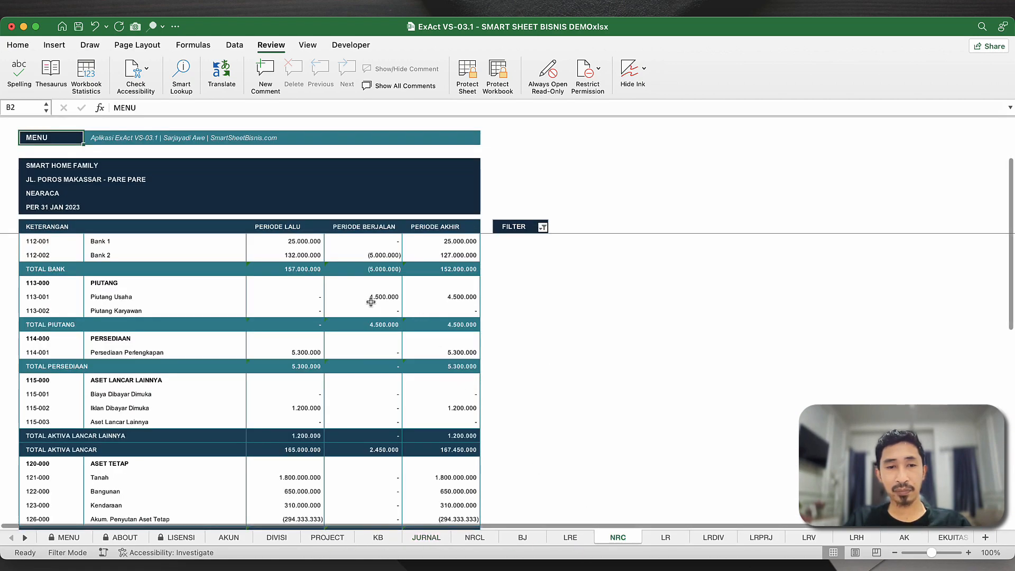
left_click(309, 352)
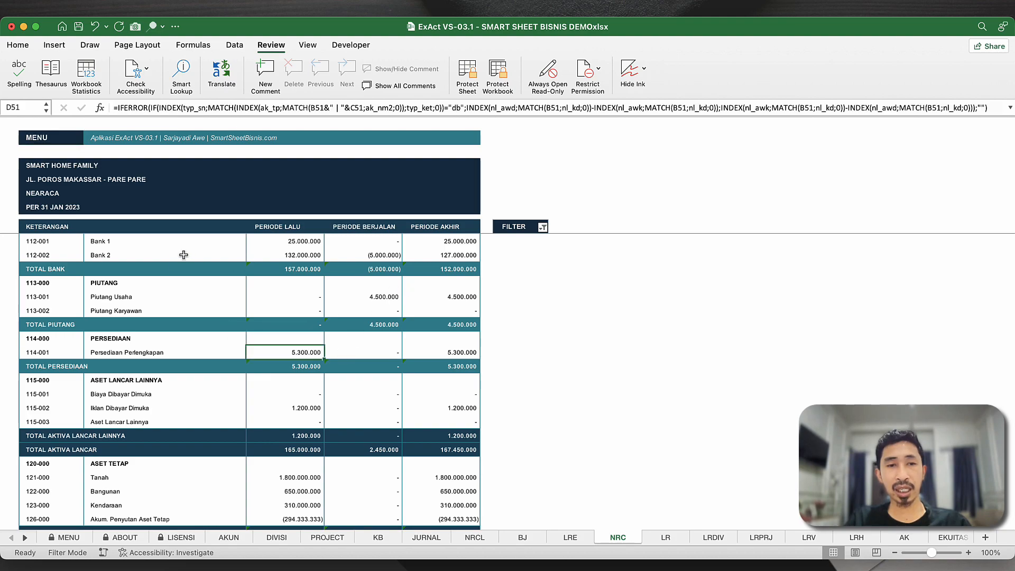
- Set the debit account of the Penyesuaian Persediaan entry in the journal to "520-000 | Perlengkapan Kamar"
left_click(43, 139)
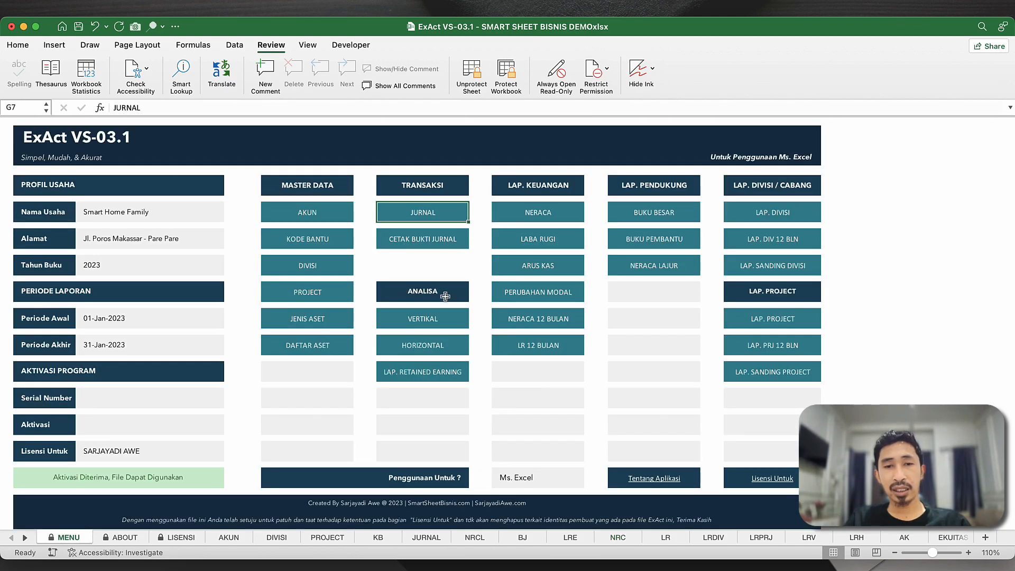
left_click(420, 212)
left_click(620, 454)
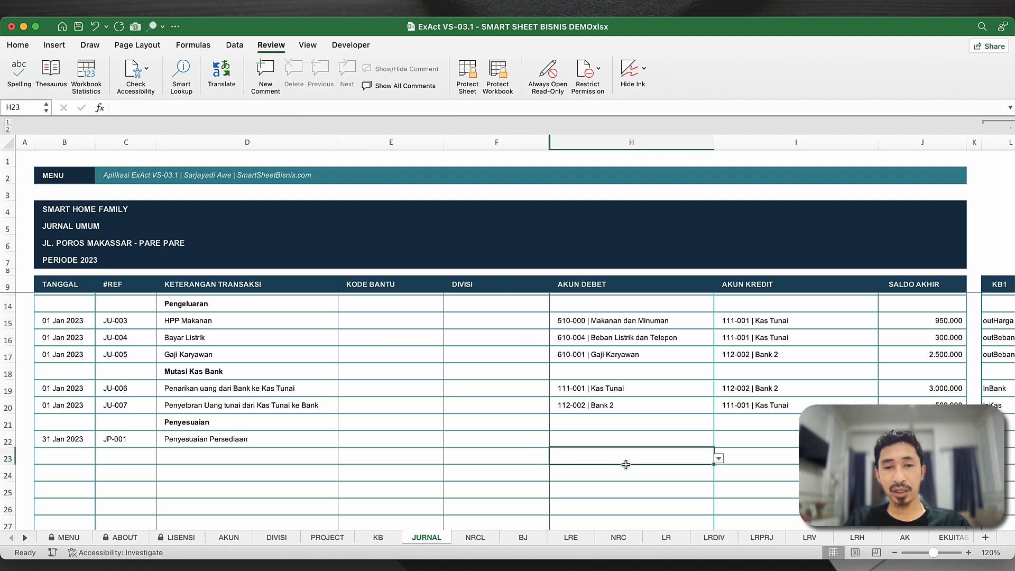
left_click(636, 443)
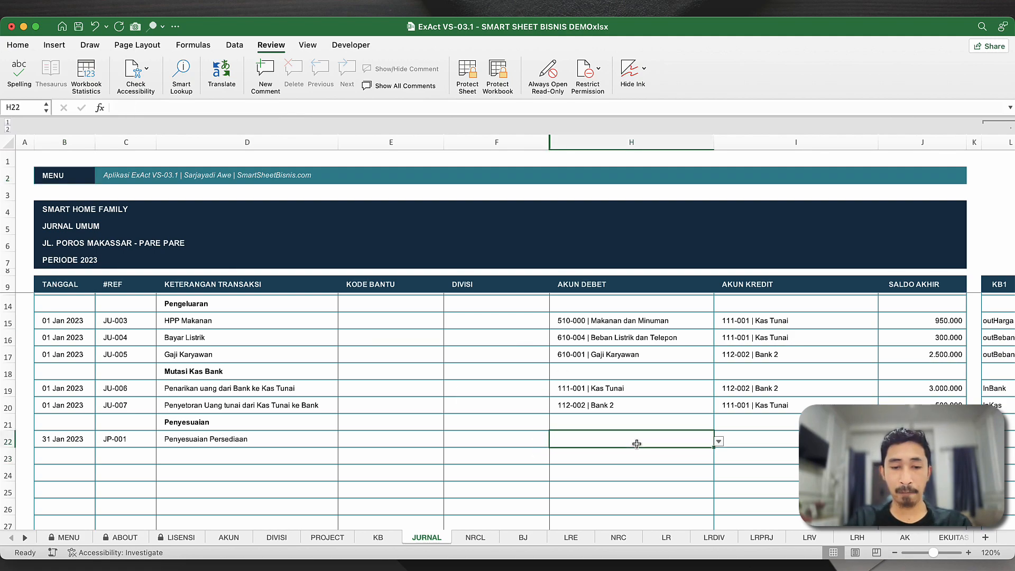
type("perlengkapan")
key("Return")
left_click(636, 443)
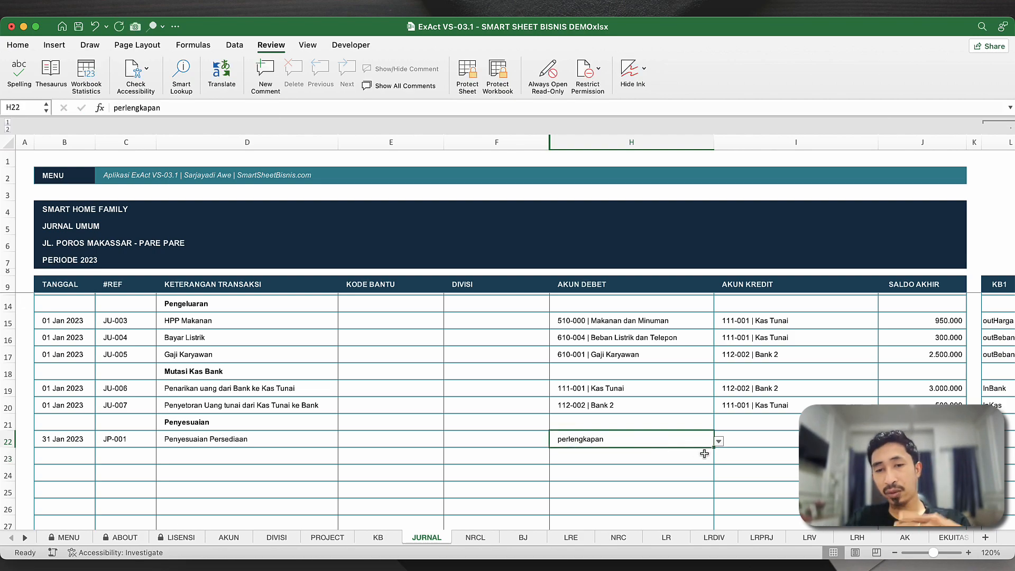
left_click(719, 441)
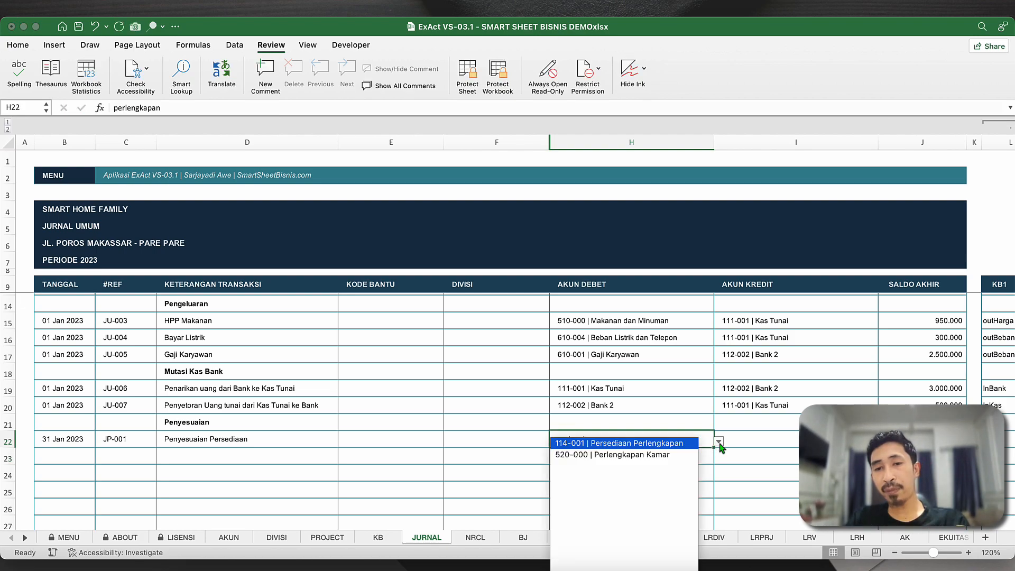
left_click(656, 455)
- Set the credit account of the Penyesuaian Persediaan entry to "114-001 | Persediaan Perlengkapan"
left_click(771, 440)
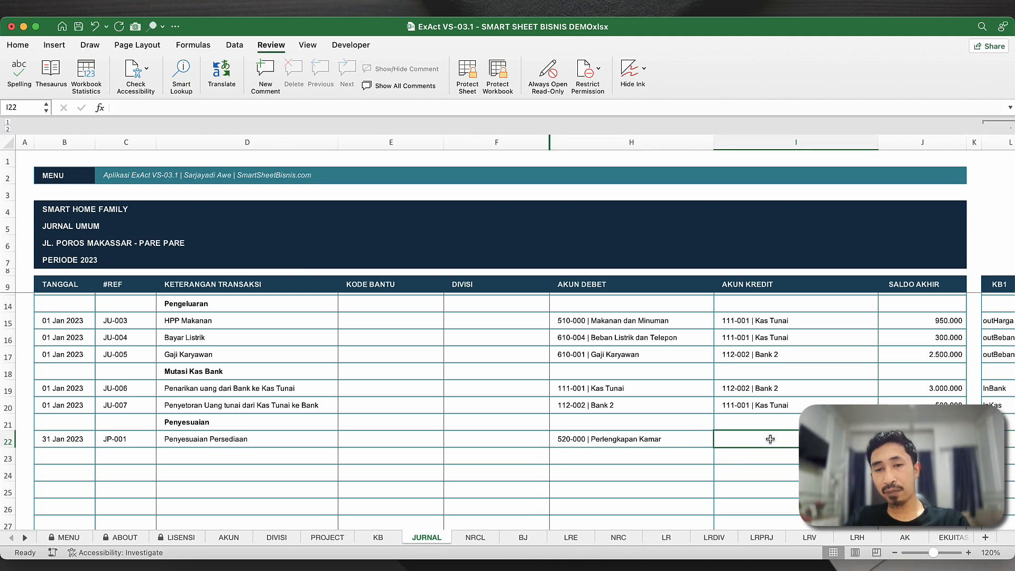
type("perlengkap")
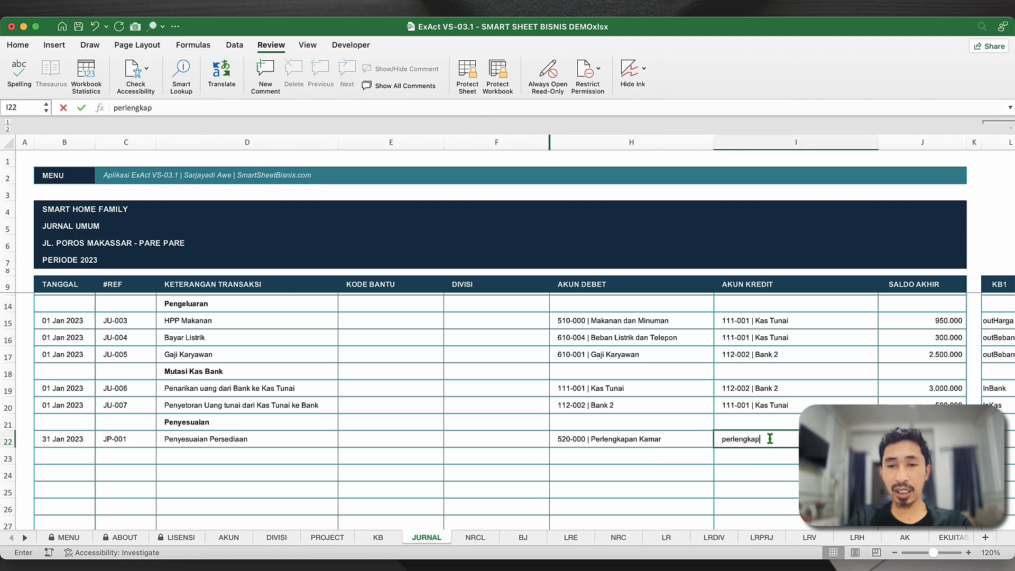
key("Return")
left_click(770, 439)
left_click(885, 441)
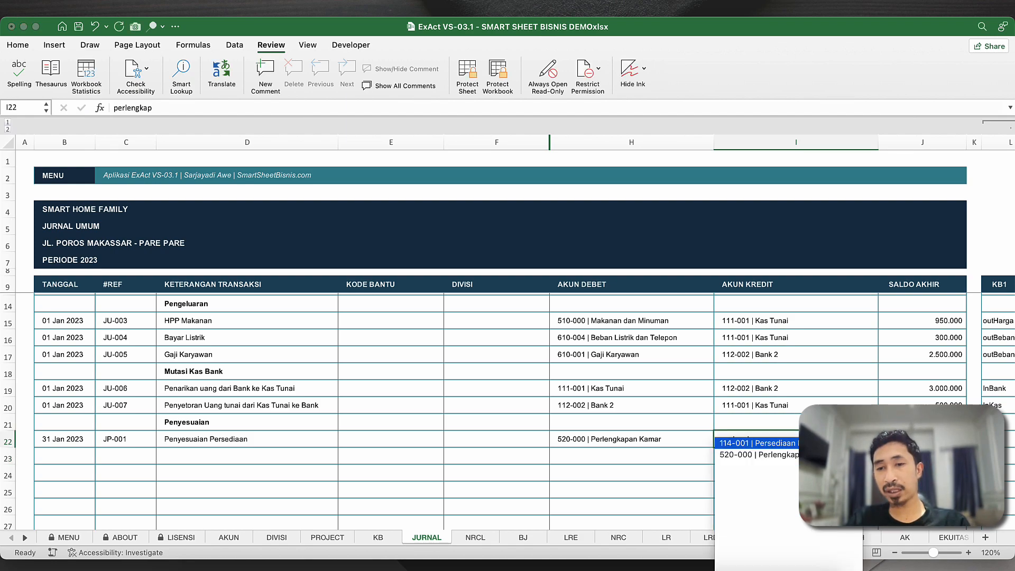
left_click(831, 443)
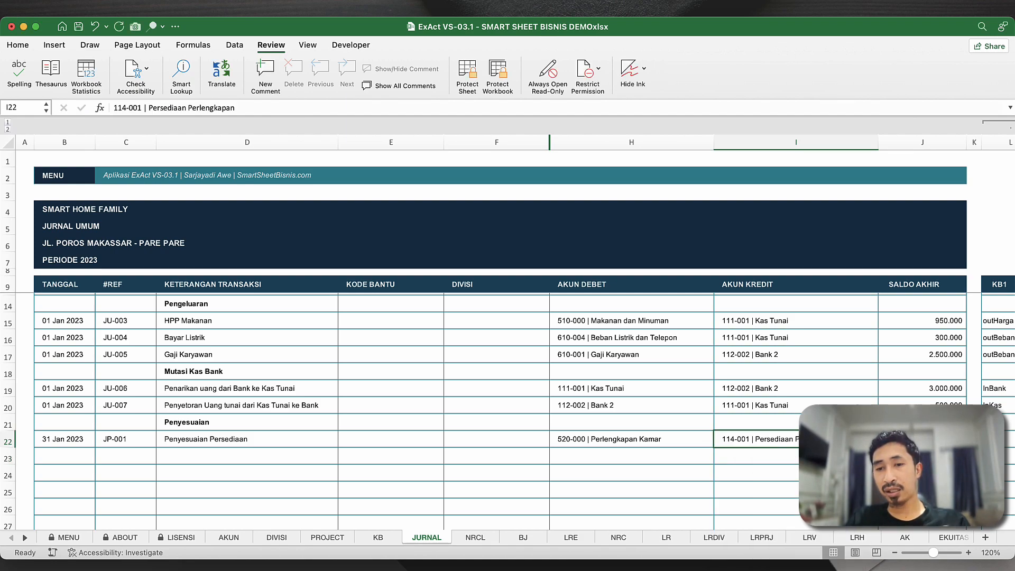
- Enter 3500000 as the amount of the Penyesuaian Persediaan entry
left_click(922, 439)
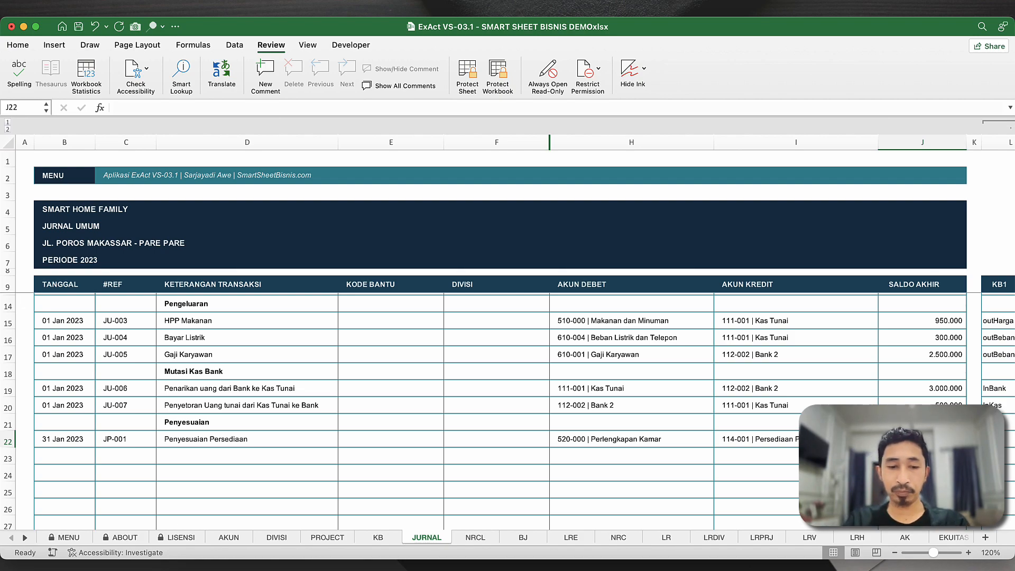
type("3500000")
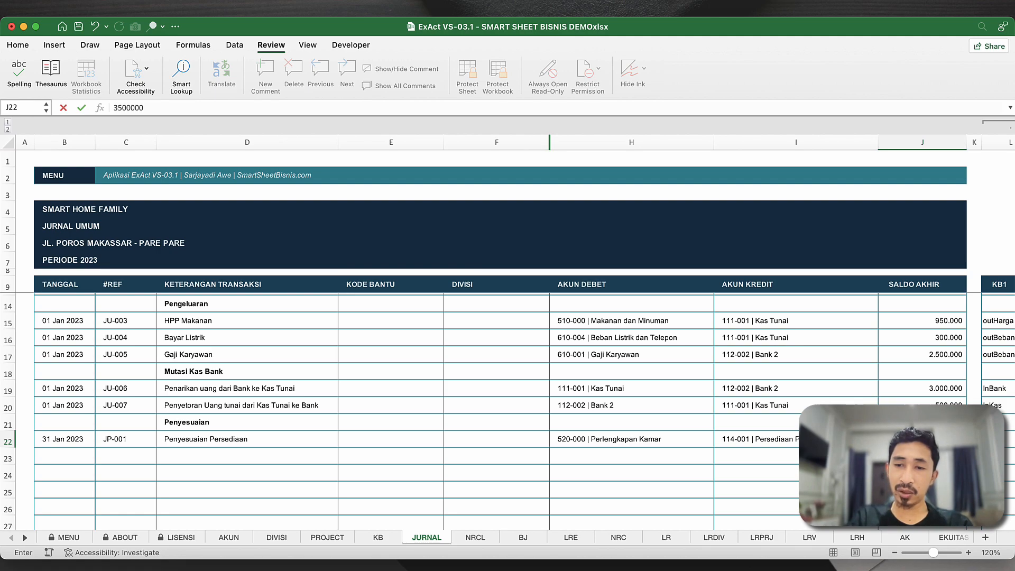
key("Return")
left_click(787, 434)
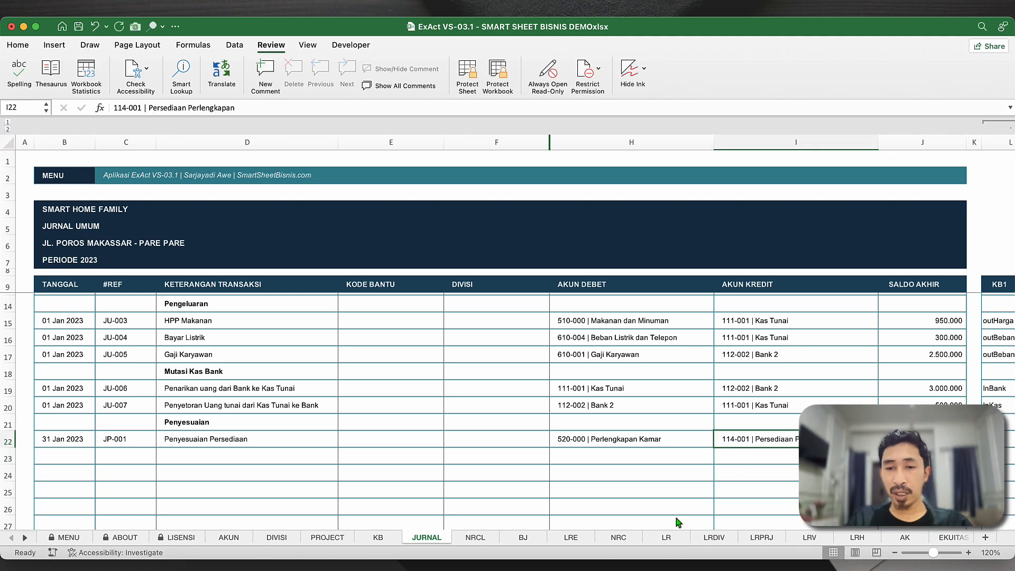
- Examine the previous, current and ending balances of Persediaan Perlengkapan on the NRC balance sheet
left_click(619, 537)
left_click(448, 352)
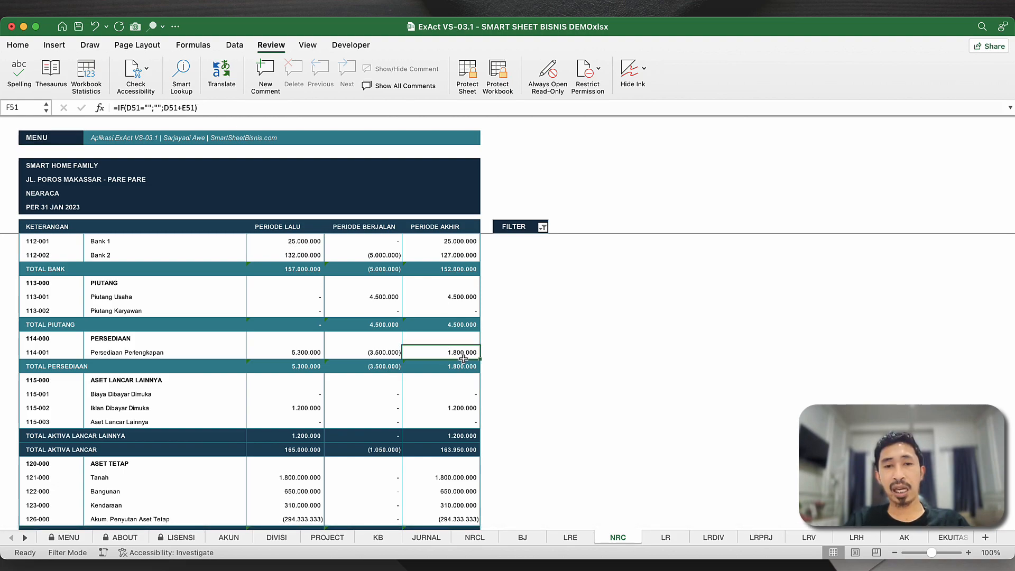
left_click(969, 553)
left_click(969, 553)
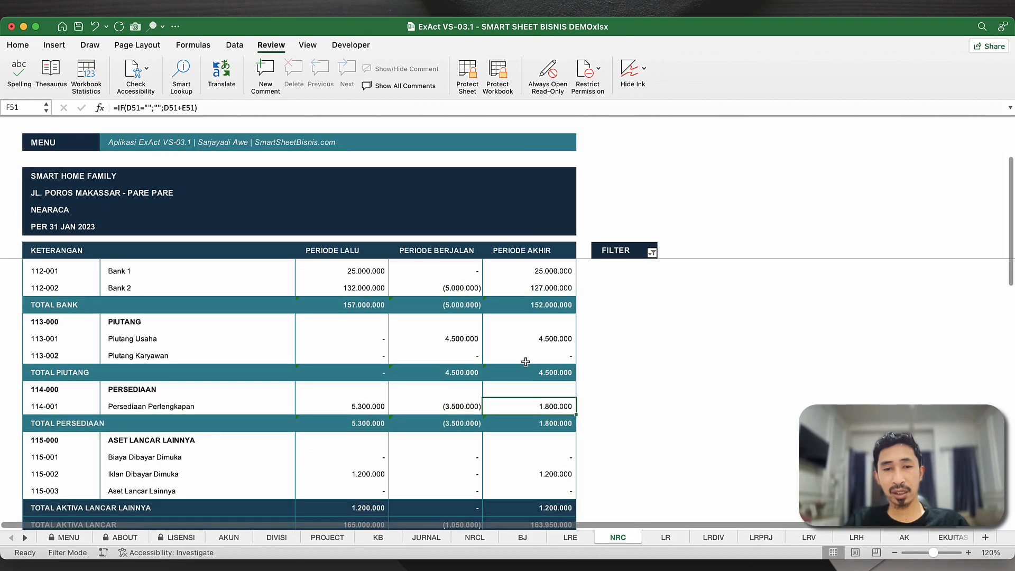
left_click(446, 403)
left_click(366, 404)
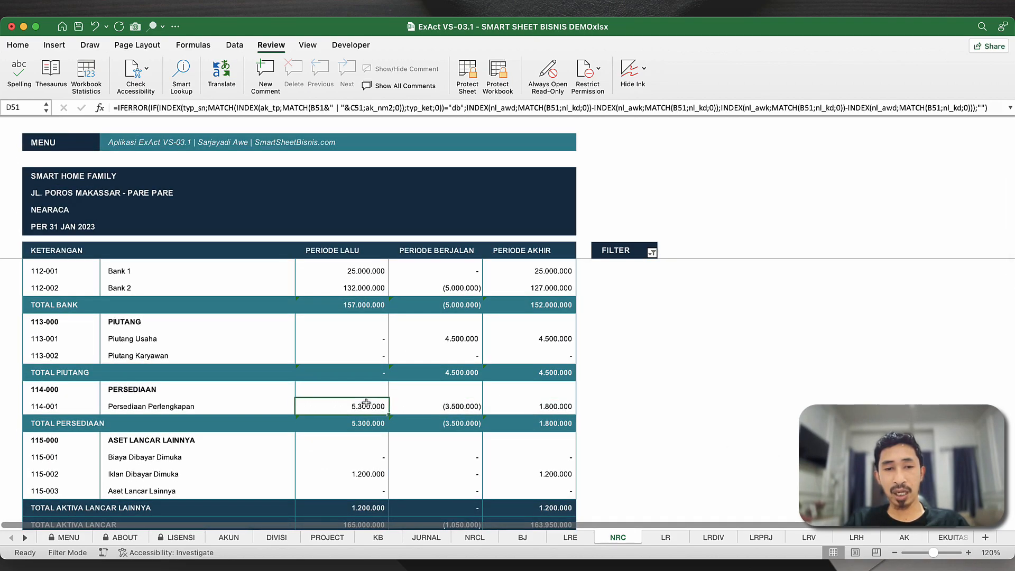
left_click(548, 418)
left_click(553, 406)
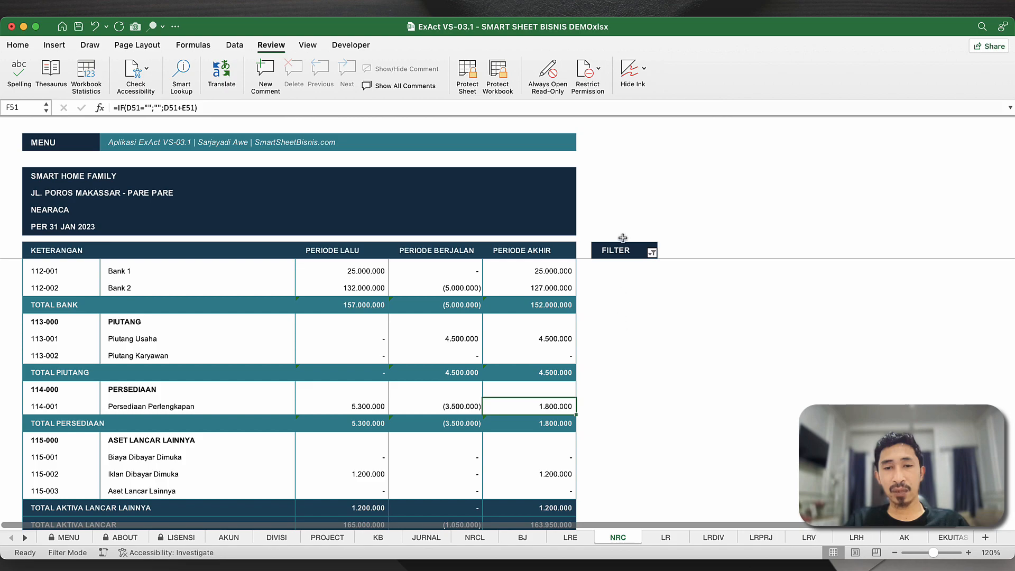
- Start another adjustment row in the journal by copying the date 31 Jan 2023 and reference JP-001 from the row above
left_click(43, 147)
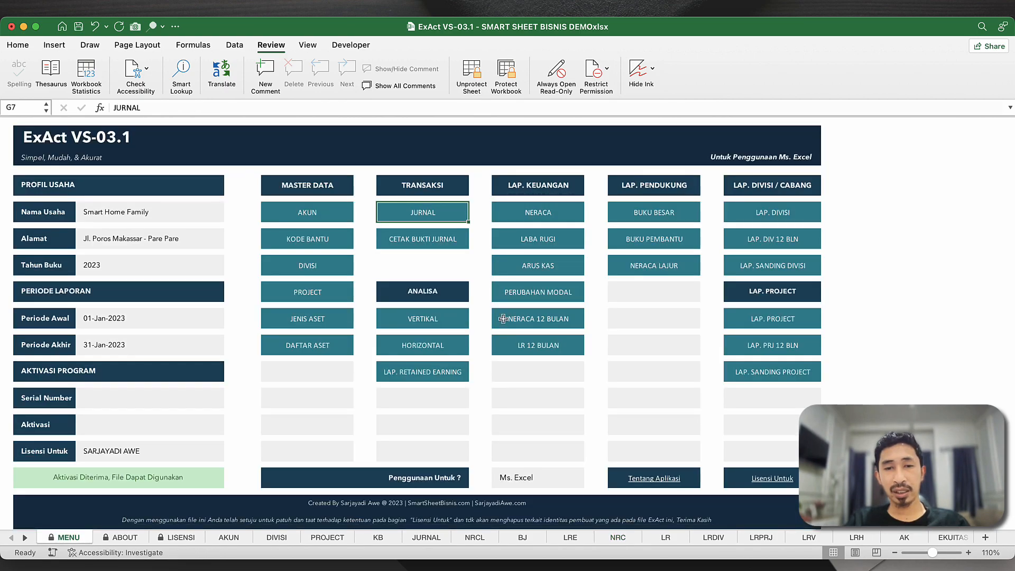
left_click(437, 217)
left_click(384, 439)
left_click(73, 451)
key("ctrl+d")
key("Tab")
key("ctrl+d")
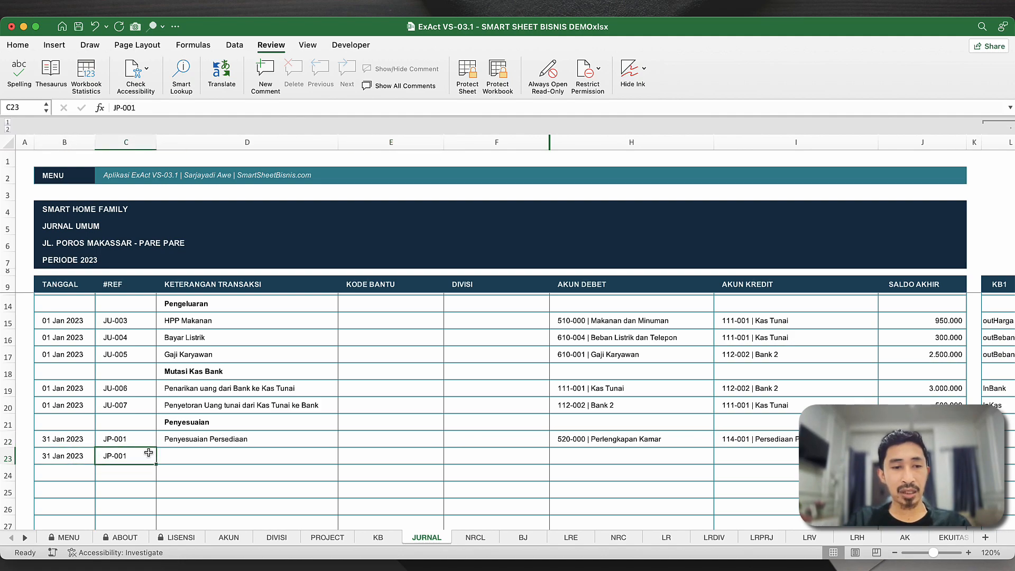
- Try JP-002 as the new adjustment row's reference and set it back to JP-001
double_click(148, 453)
key("BackSpace")
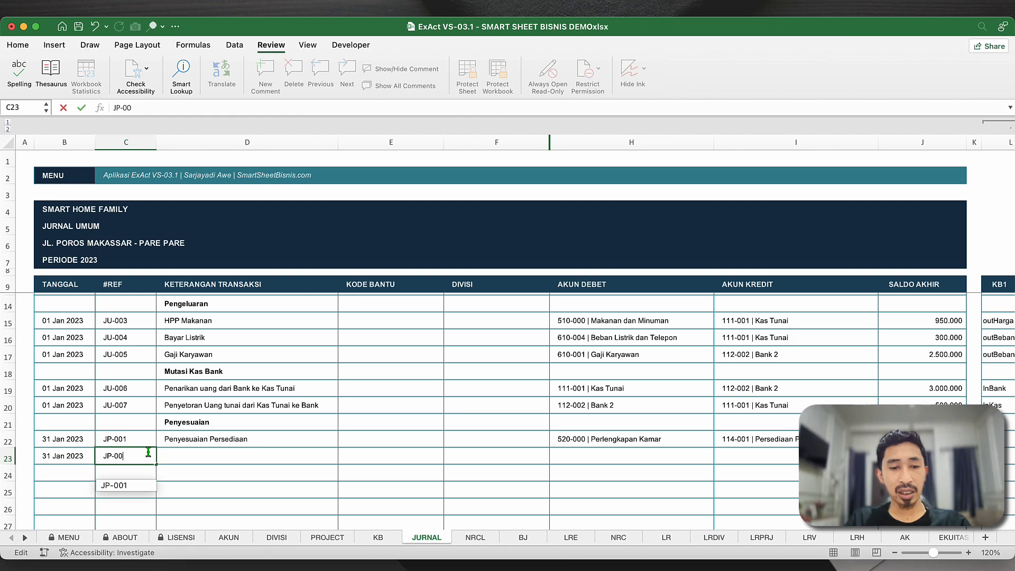
type("2")
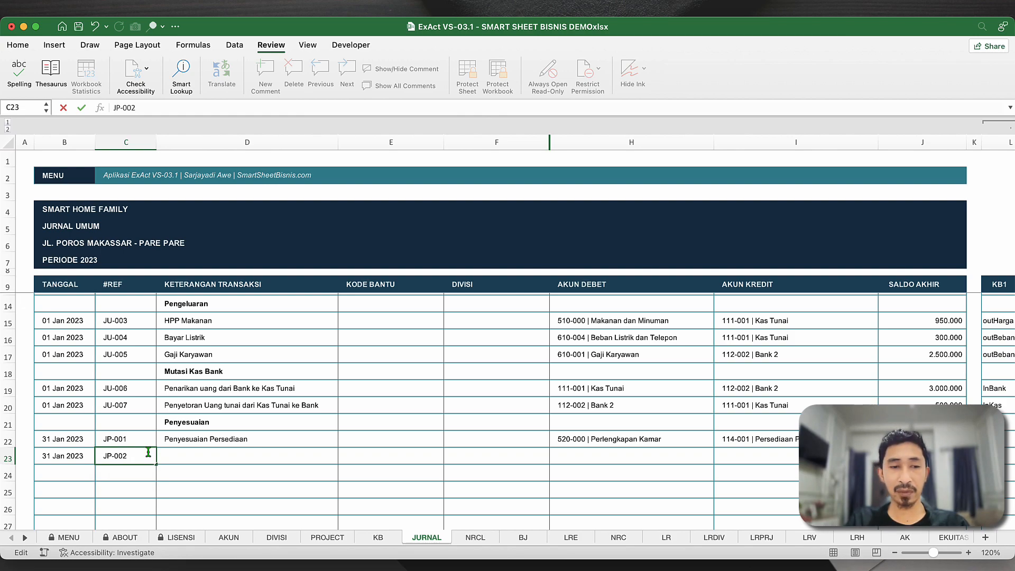
key("Return")
left_click(171, 456)
double_click(141, 456)
key("BackSpace")
type("1")
key("Return")
- Enter "Biaya Iklan" as the transaction description of the new adjustment row
left_click(183, 454)
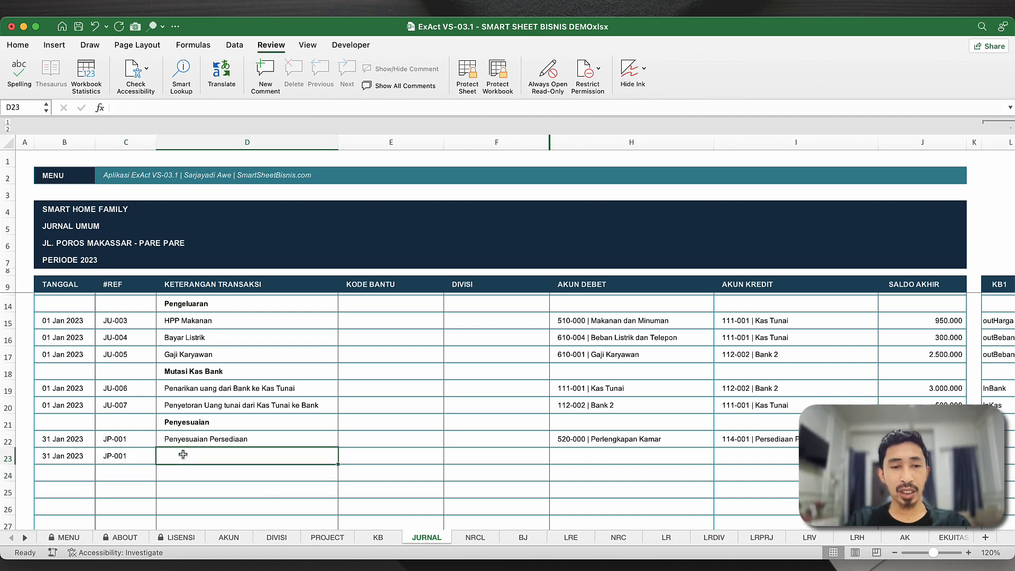
type("Pe")
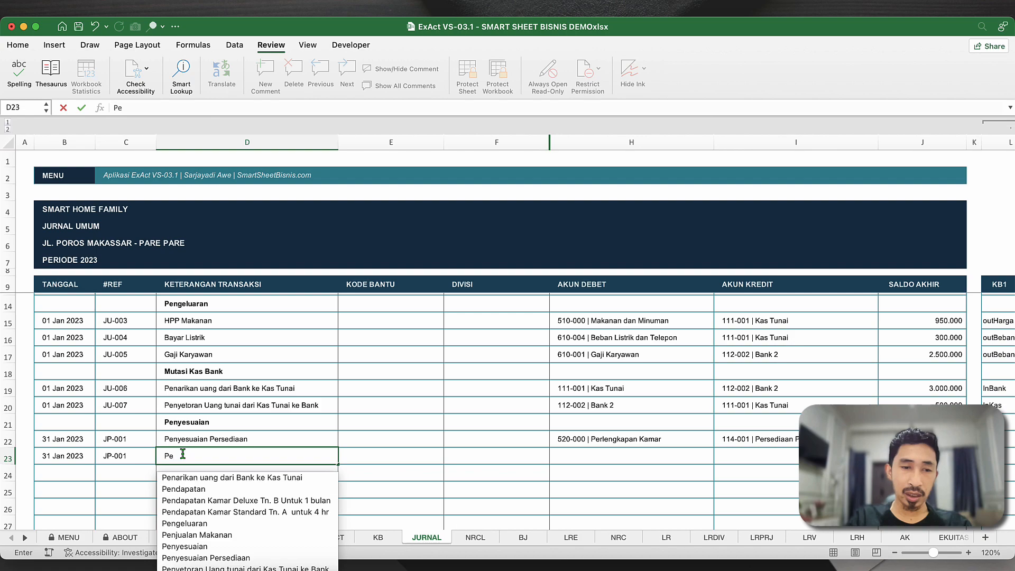
key("BackSpace")
key("BackSpace")
type("Biaya")
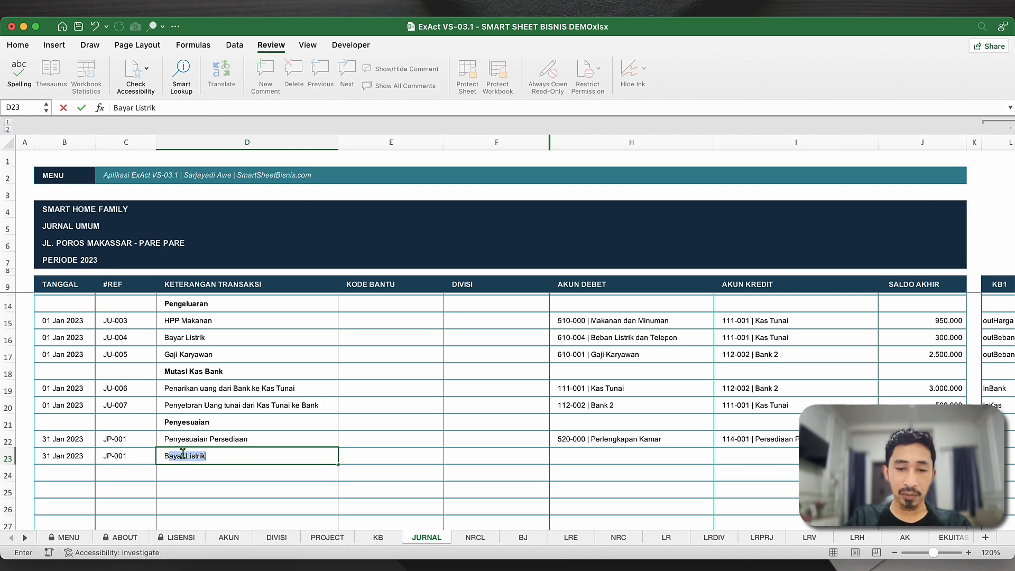
type(" Iklan")
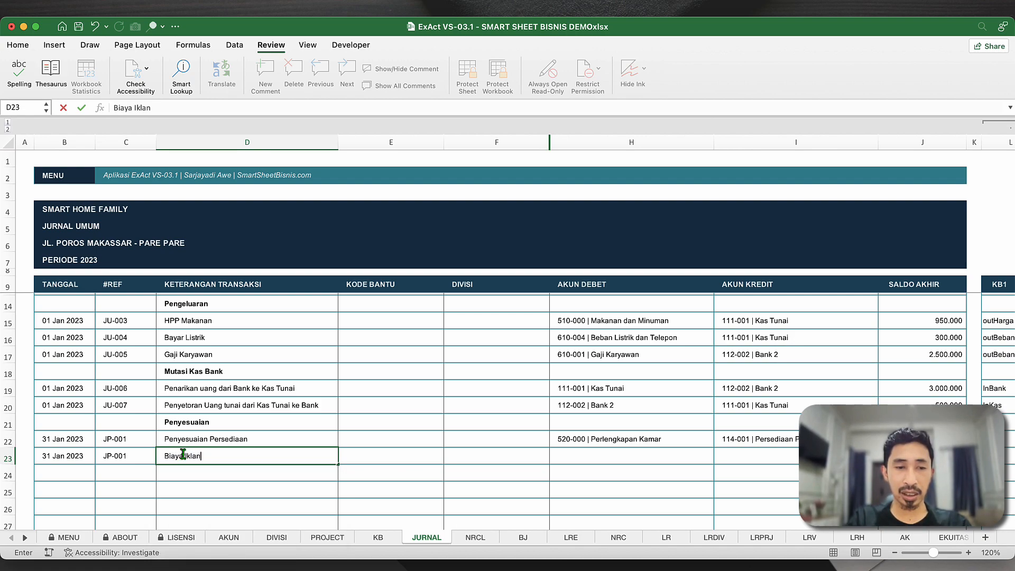
key("Return")
- Check the previous-period balance of Iklan Dibayar Dimuka on the NRC balance sheet
left_click(465, 455)
left_click(591, 464)
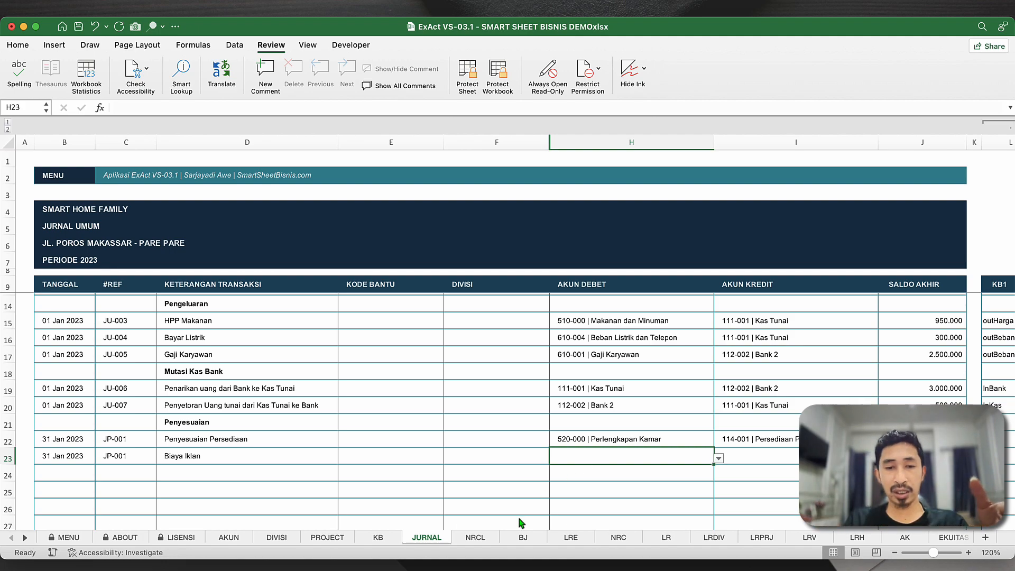
left_click(618, 538)
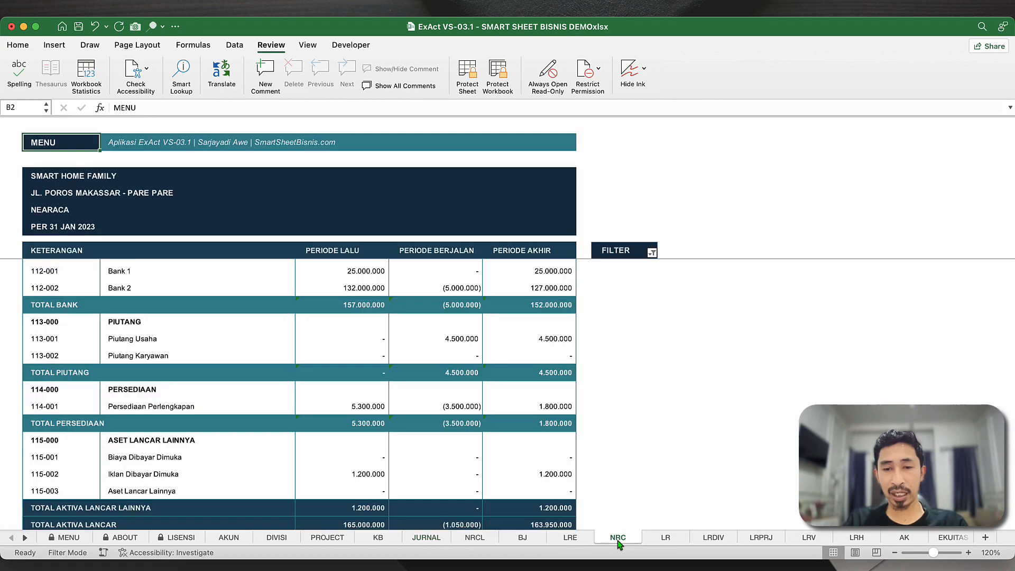
scroll(337, 428, "down", 2)
left_click(359, 433)
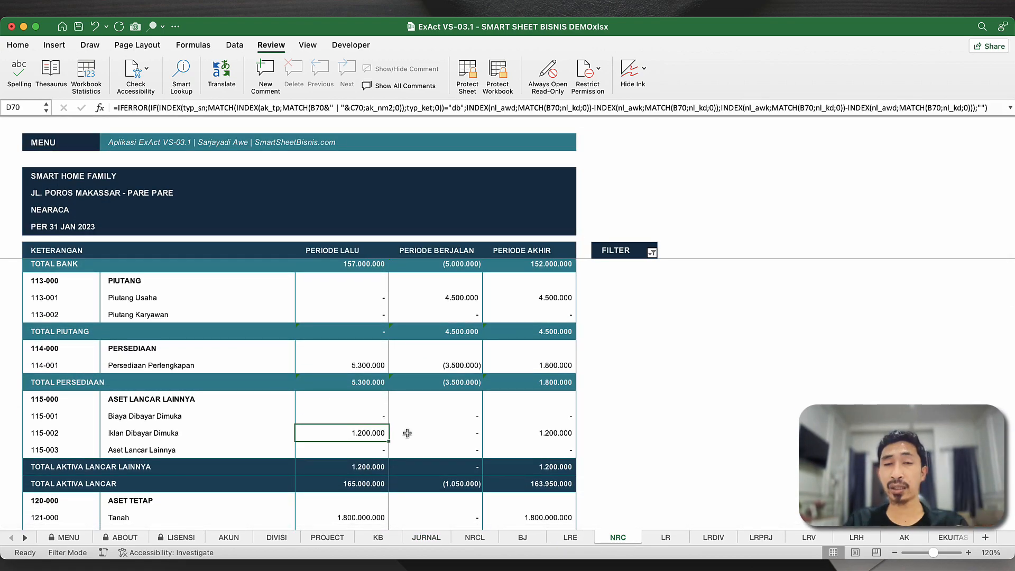
- Set the debit account of the journal's Biaya Iklan adjustment row to 610-006 | Biaya Iklan dan Promosi
left_click(58, 156)
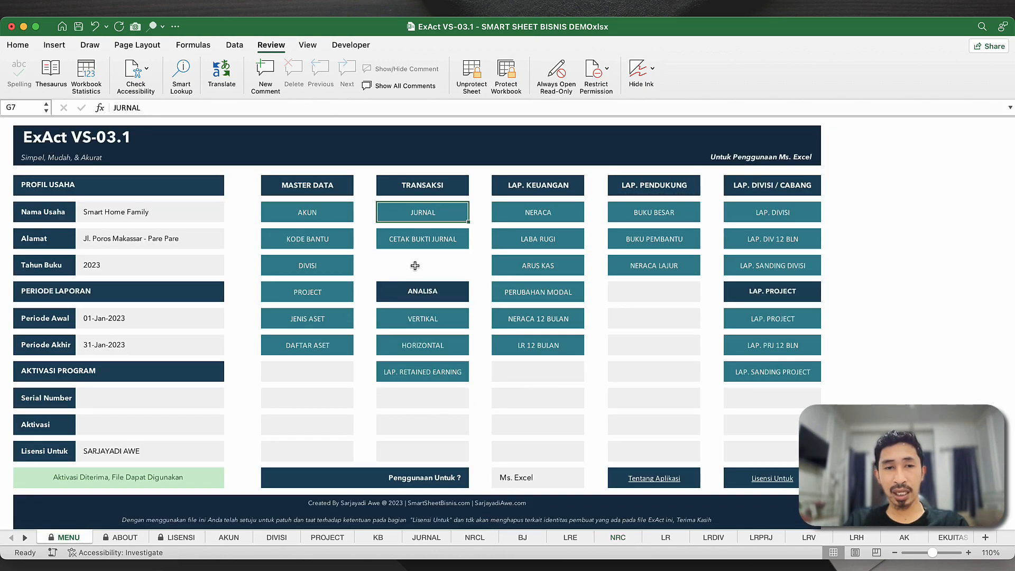
left_click(428, 217)
left_click(624, 454)
type("iklan")
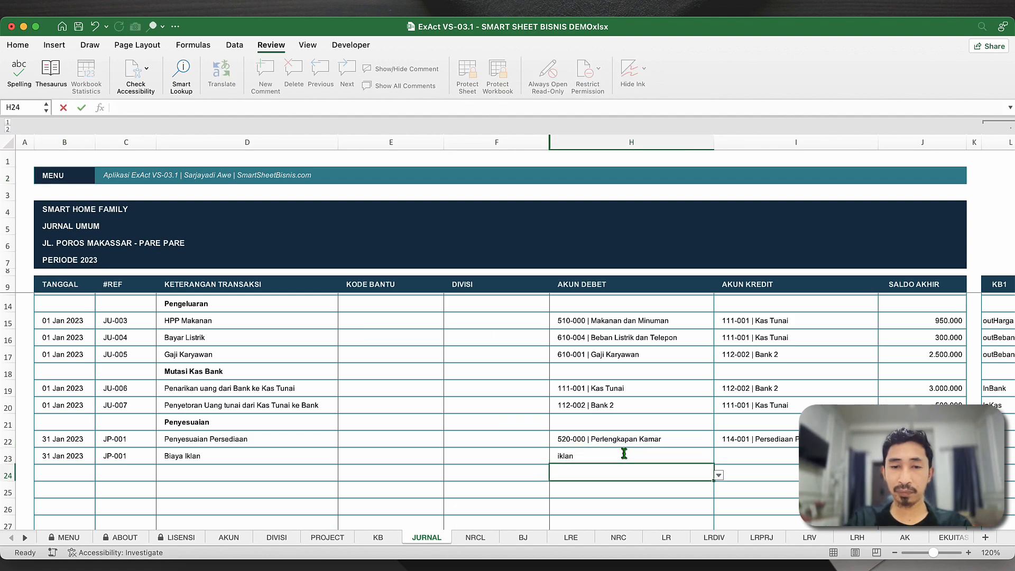
left_click(718, 458)
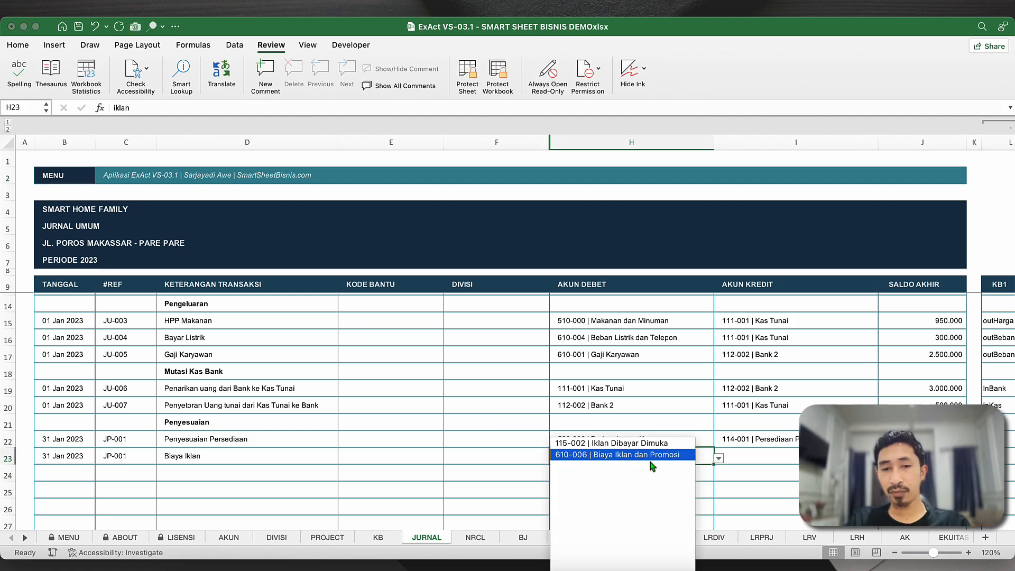
left_click(609, 456)
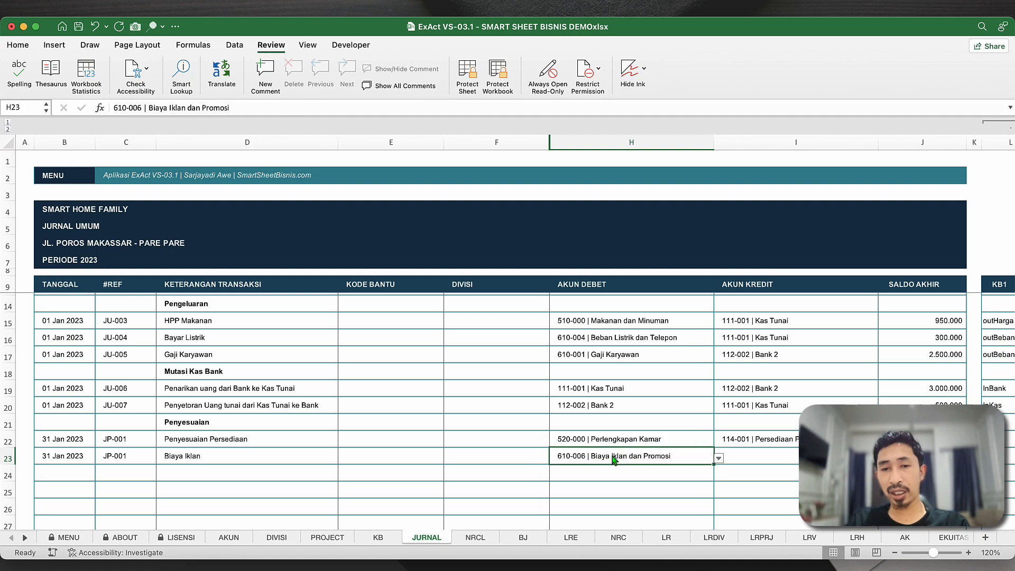
- Set the Biaya Iklan row's credit account to 115-002 | Iklan Dibayar Dimuka and its amount to 200.000
left_click(744, 457)
type("iklan")
key("Return")
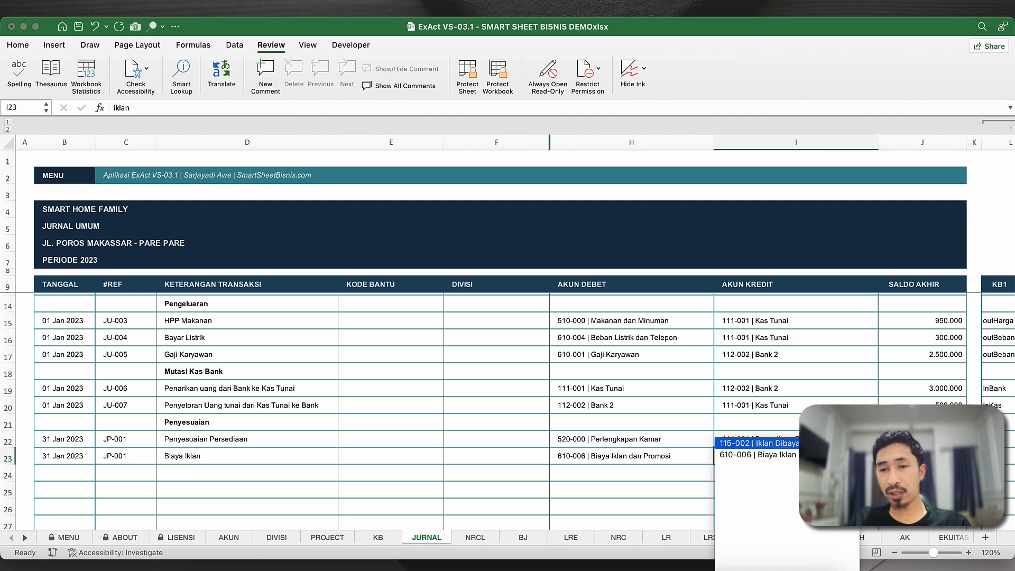
left_click(774, 446)
key("Right")
type("2000")
key("Left")
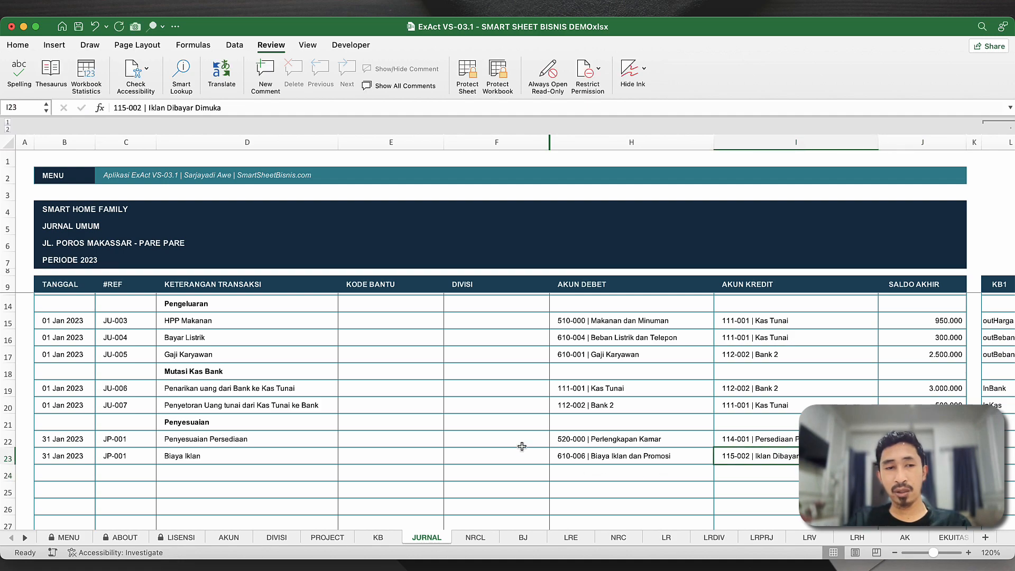
- Refresh the filter for value 1 on the Laba Rugi report and check the current-period Biaya Iklan dan Promosi
left_click(63, 181)
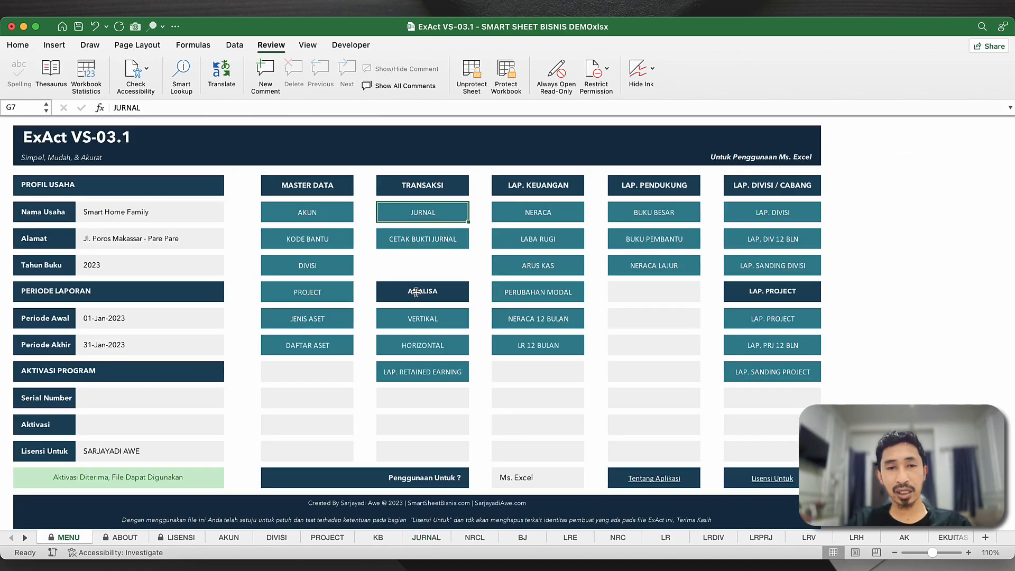
left_click(540, 243)
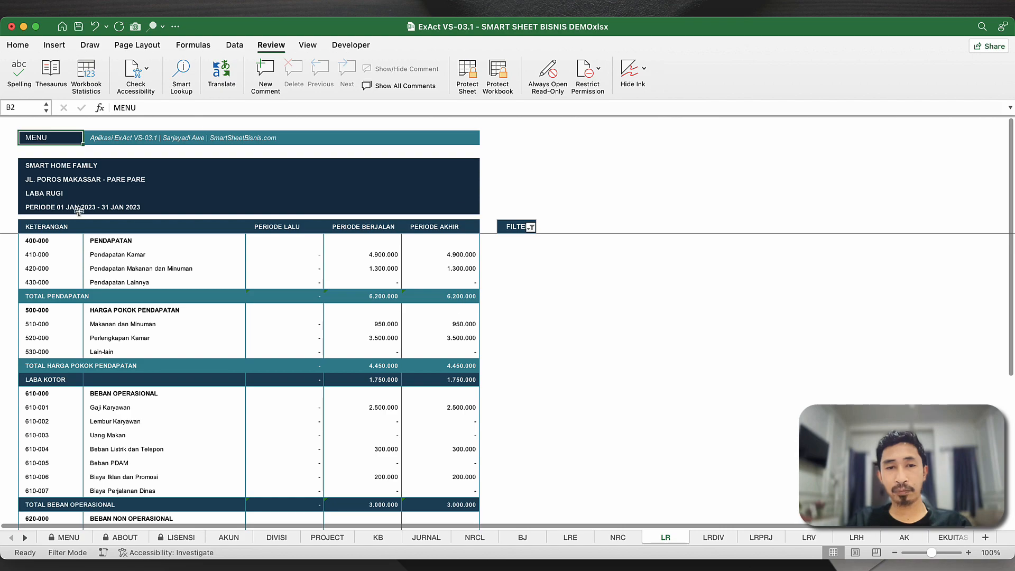
scroll(333, 321, "down", 3)
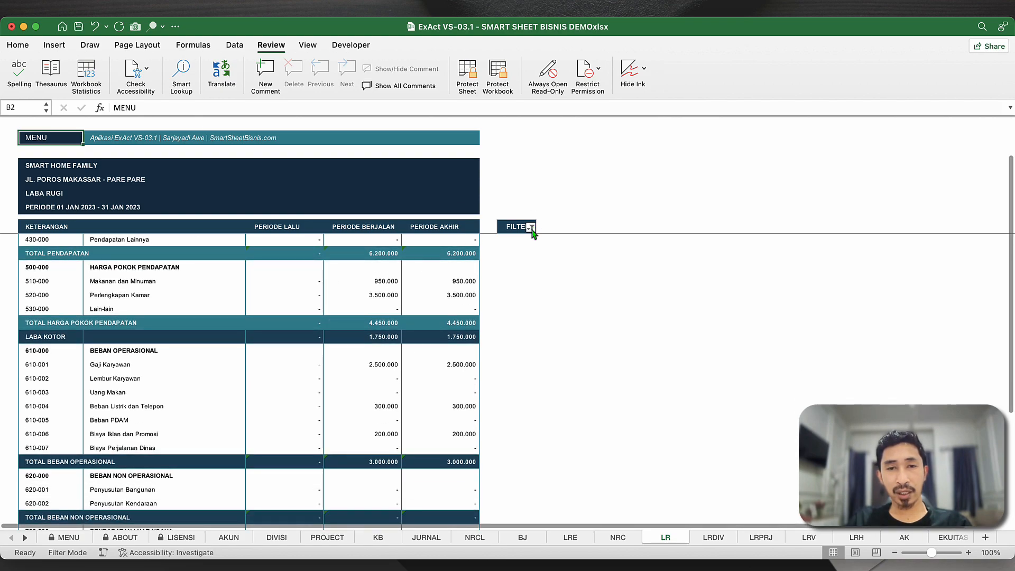
left_click(531, 228)
left_click(569, 424)
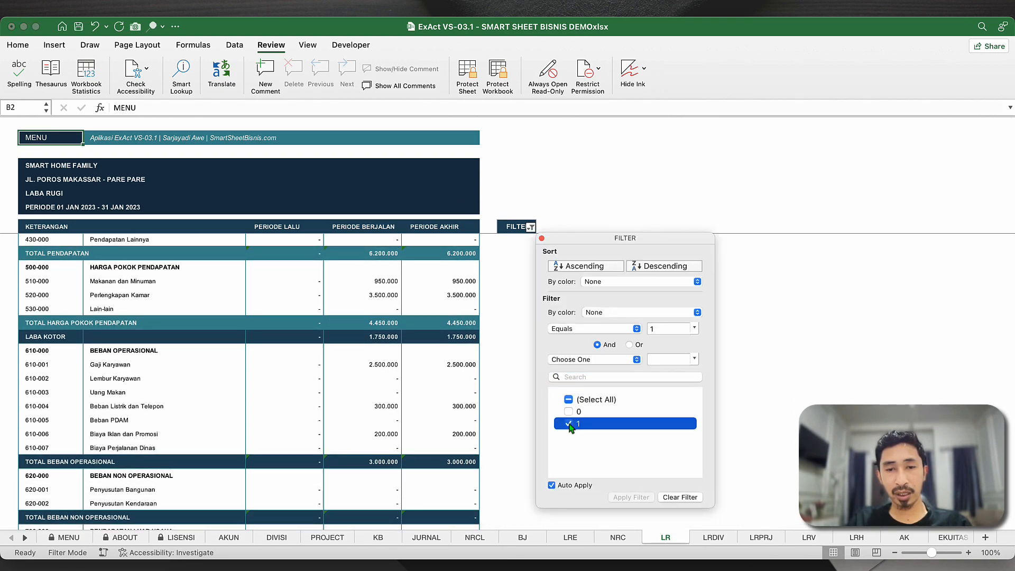
left_click(341, 454)
scroll(341, 451, "down", 3)
left_click(382, 357)
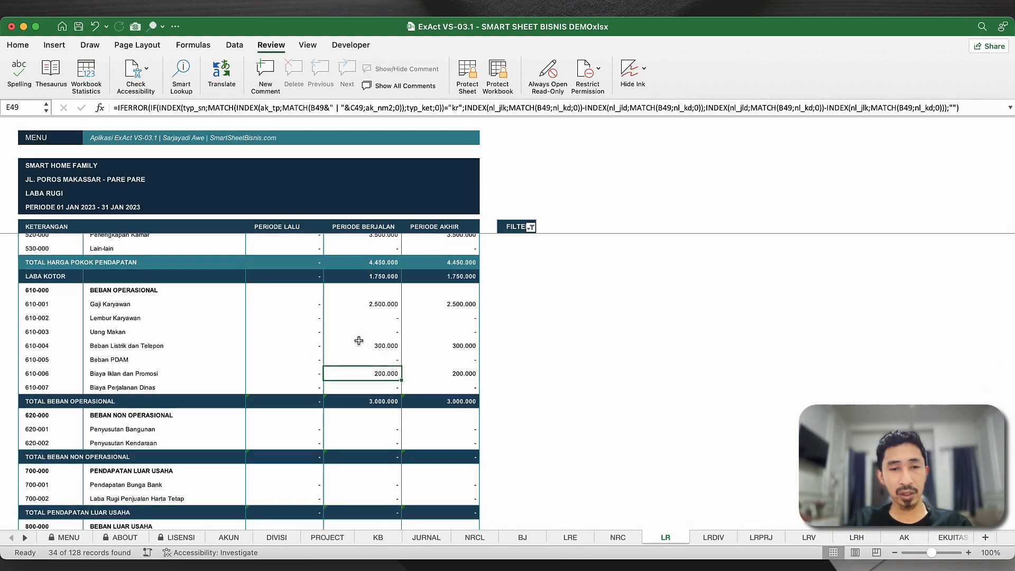
- Check the current-period movement and ending balance of Iklan Dibayar Dimuka on the Neraca report
left_click(36, 139)
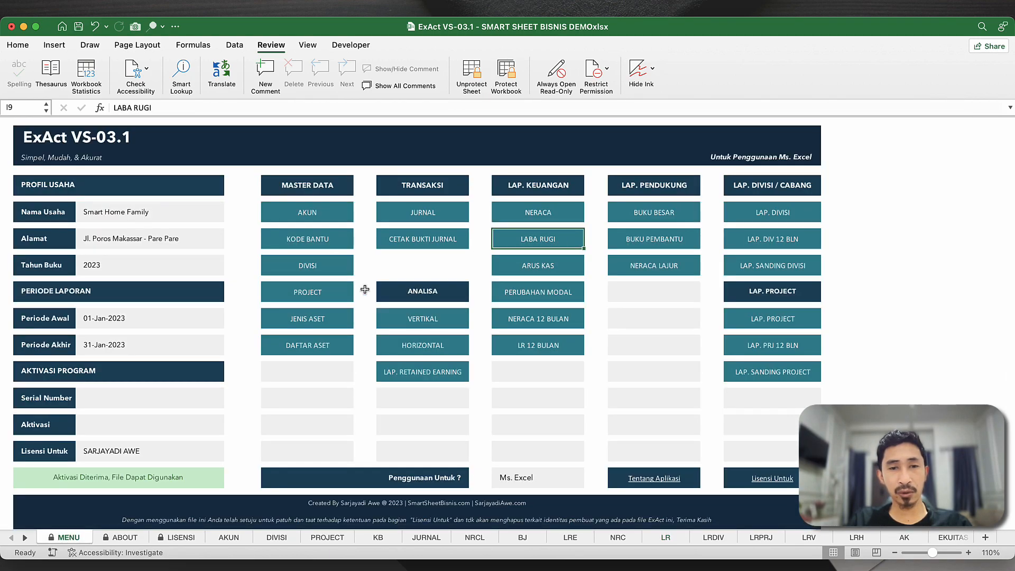
left_click(422, 216)
left_click(59, 180)
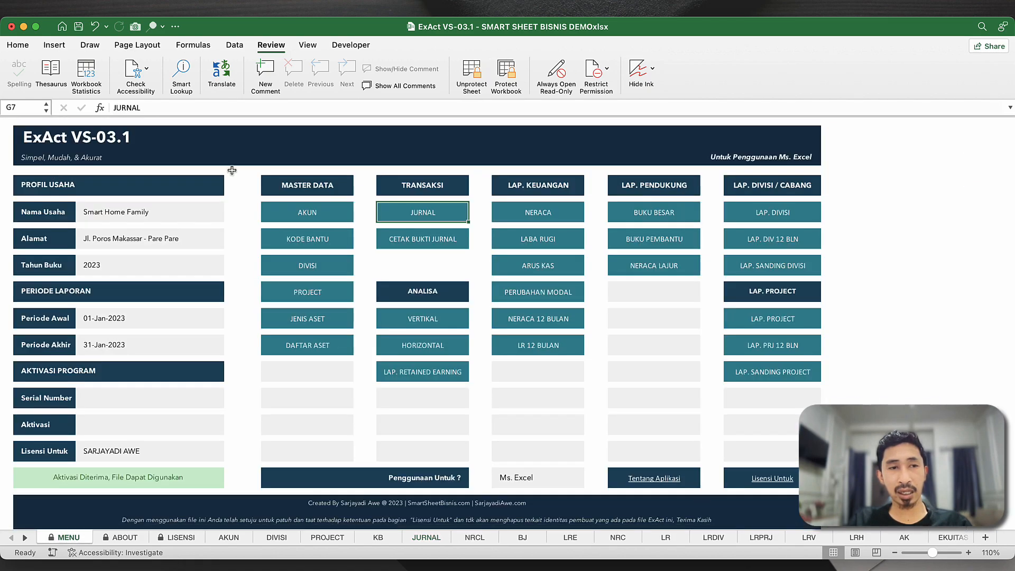
left_click(540, 215)
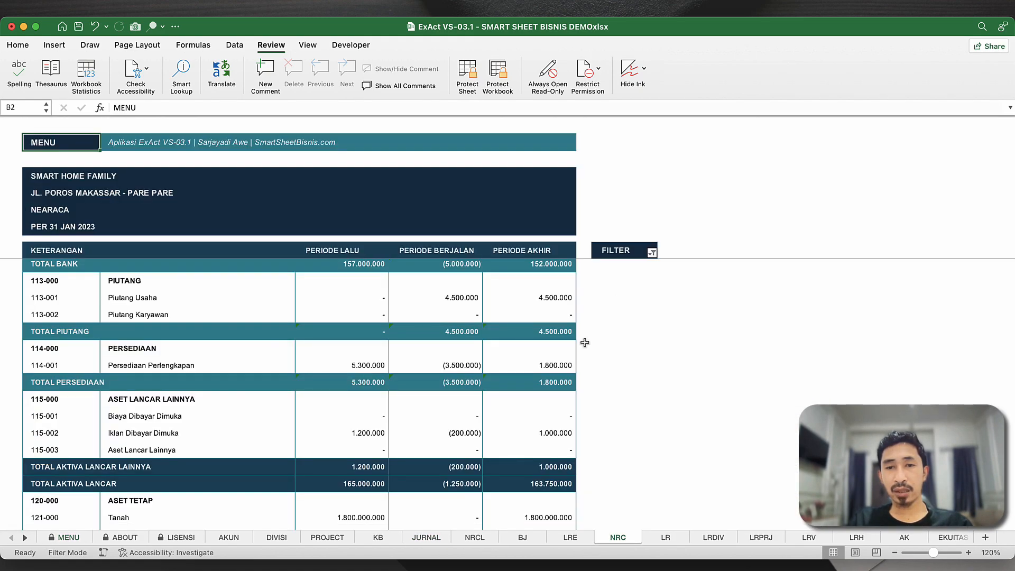
scroll(431, 358, "down", 3)
left_click(484, 364)
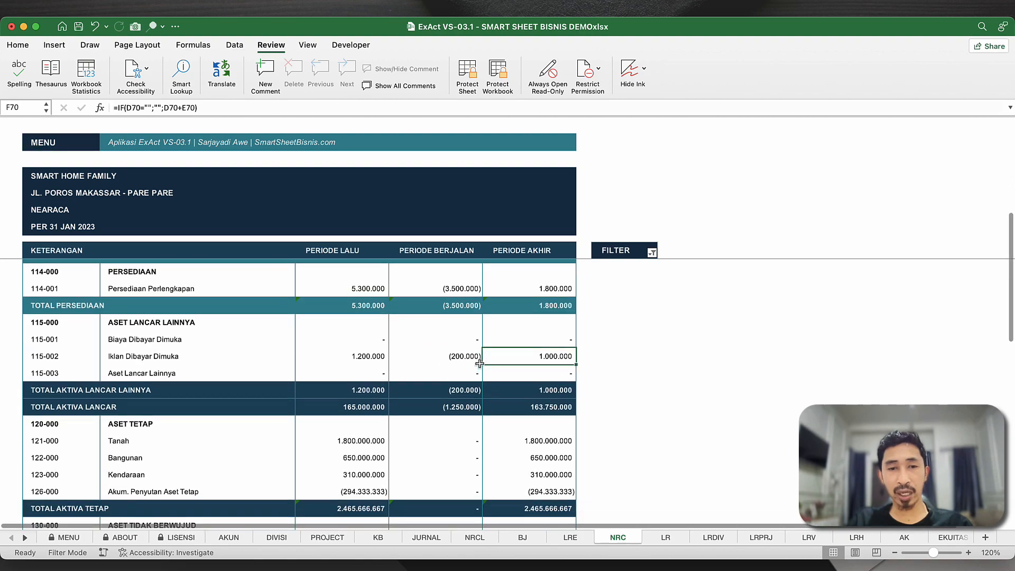
left_click(476, 359)
left_click(559, 357)
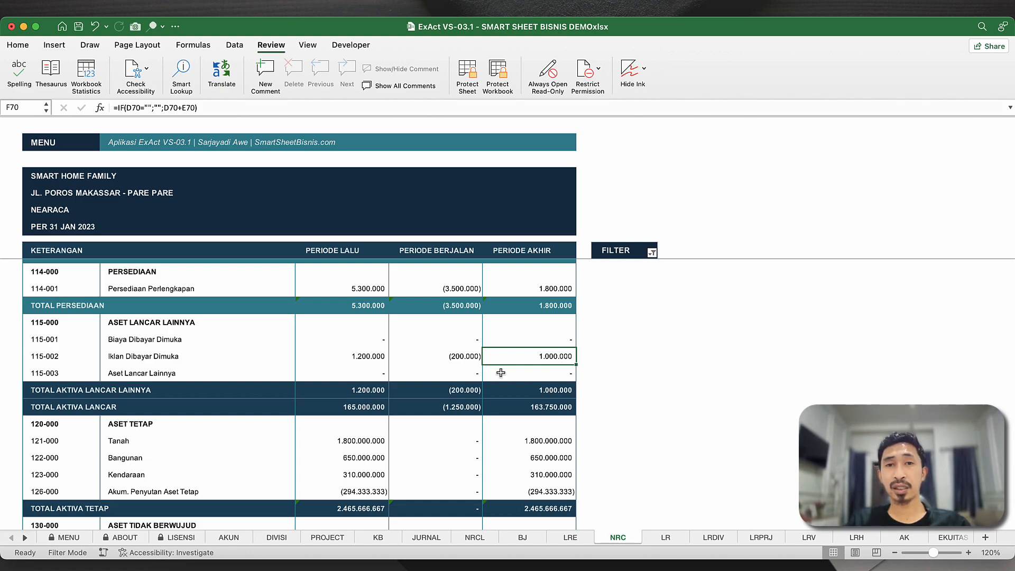
- Start a journal adjustment row below Biaya Iklan with the date 31 Jan 2023 and reference JP-001
left_click(56, 141)
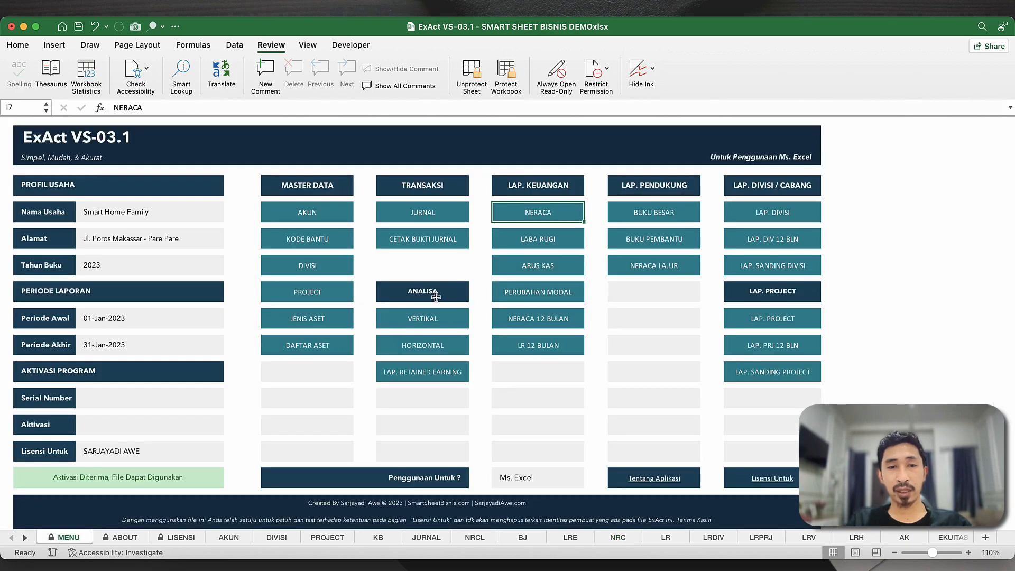
left_click(442, 265)
left_click(421, 211)
left_click(65, 475)
key("ctrl+d")
key("Right")
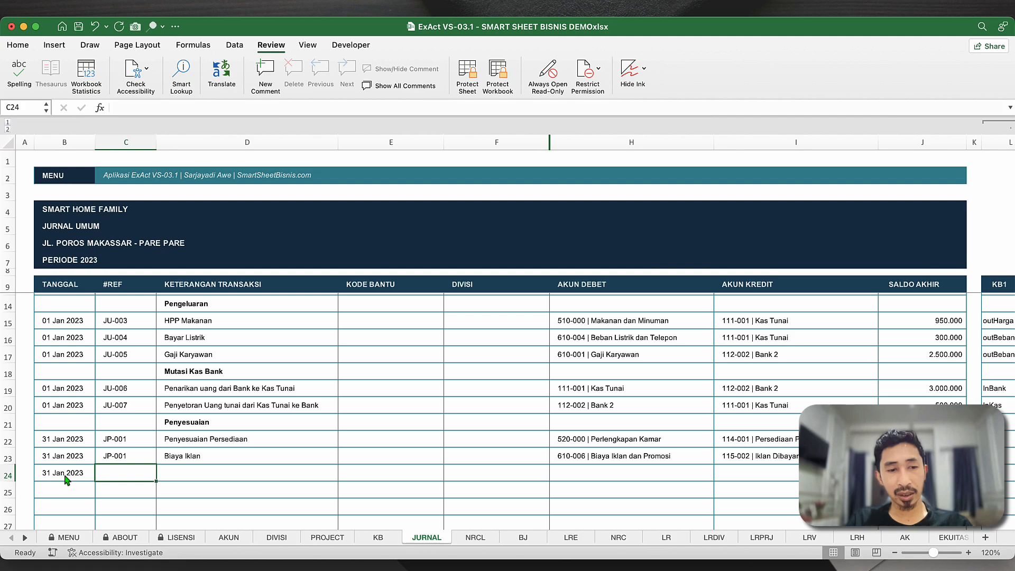
type("JP-001")
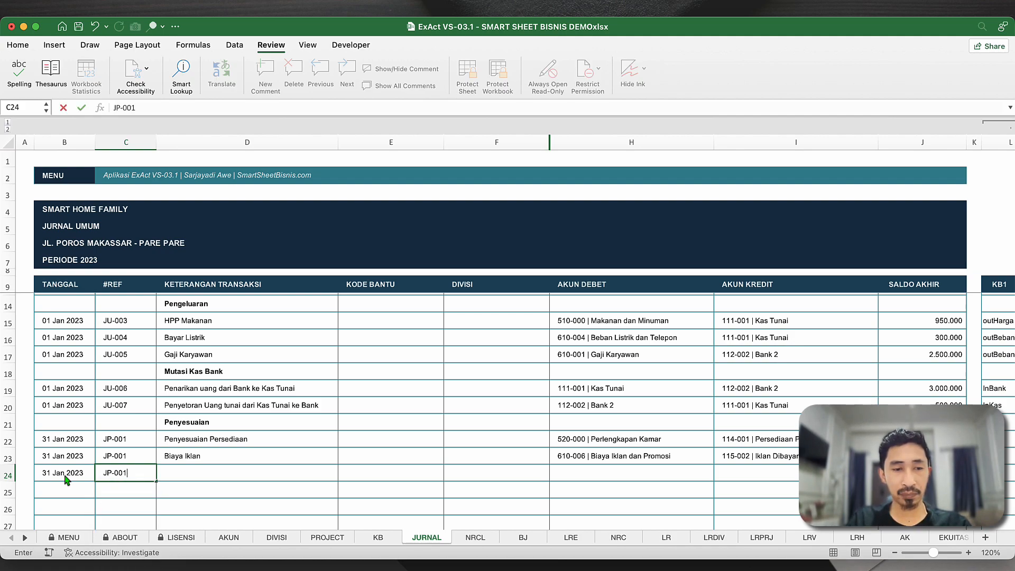
key("Tab")
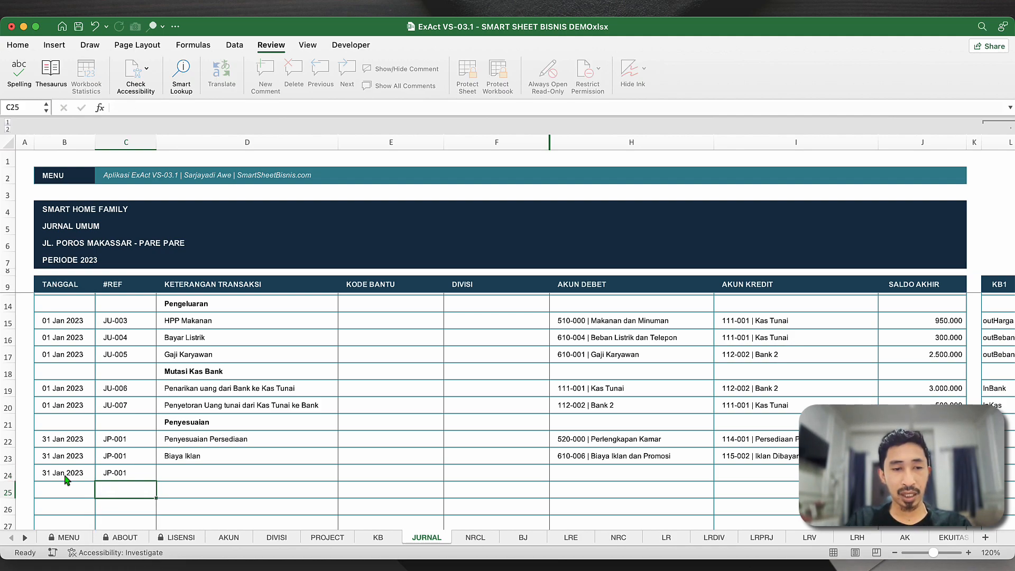
- Describe the new adjustment row as "Penyusutan Aset tetap" and duplicate its description, date and reference into the row below
type("Penyusutan Aset")
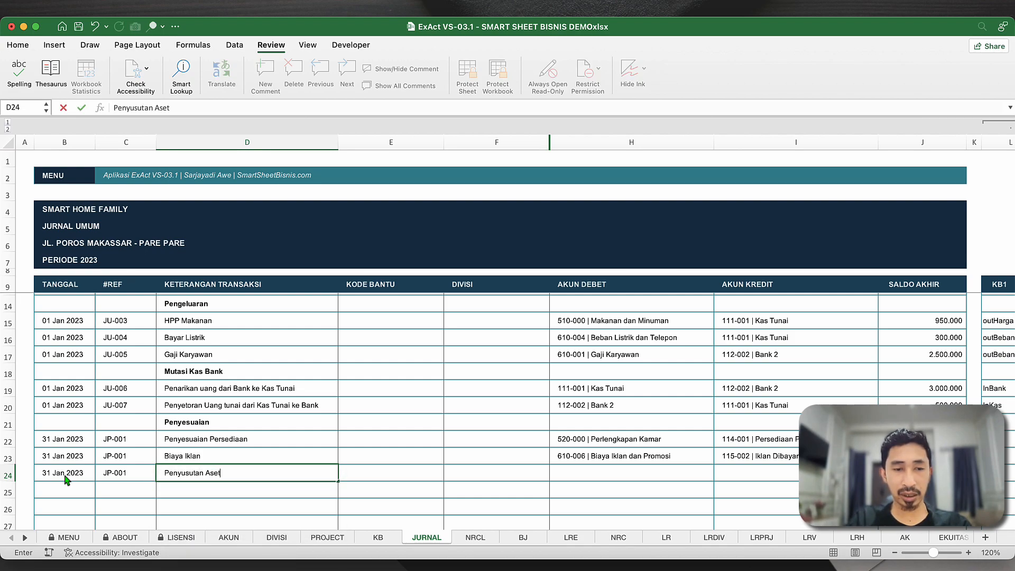
key("Return")
key("ctrl+d")
key("Left")
key("shift+Left")
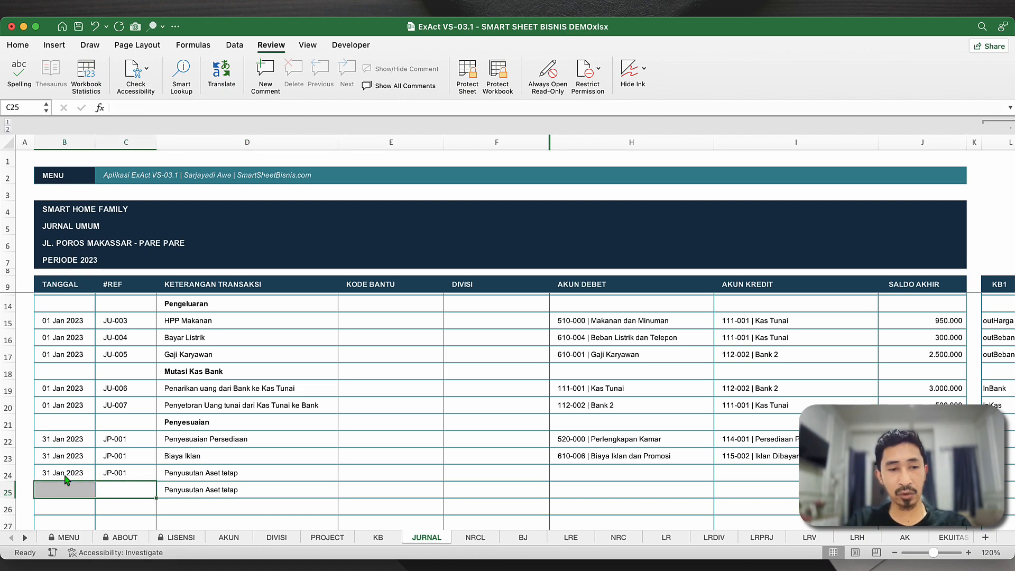
key("ctrl+d")
key("Right")
key("Right")
key("Right")
key("Right")
key("Up")
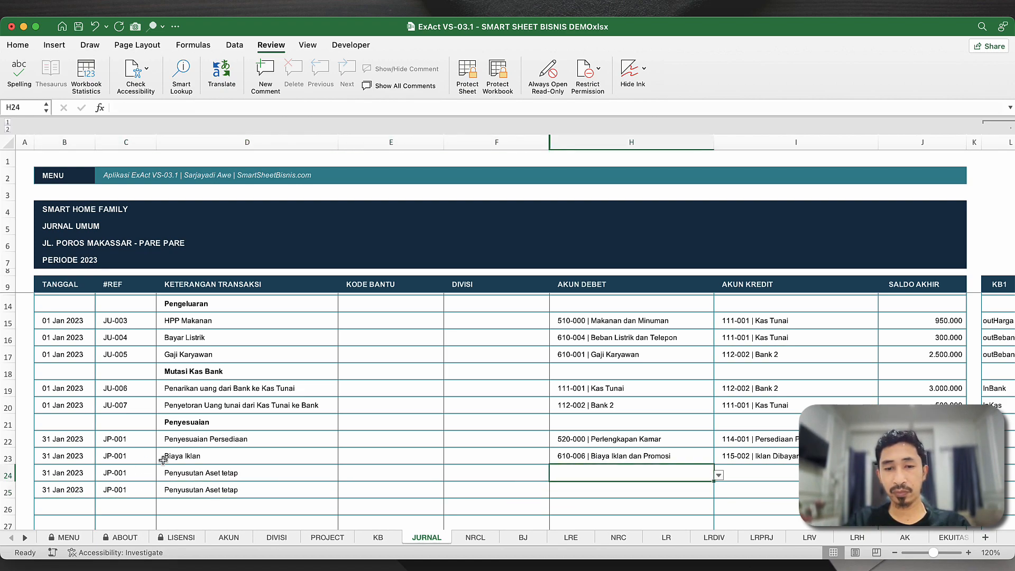
- Set the period of the Daftar Aset Tetap fixed asset list to January 2023
left_click(60, 178)
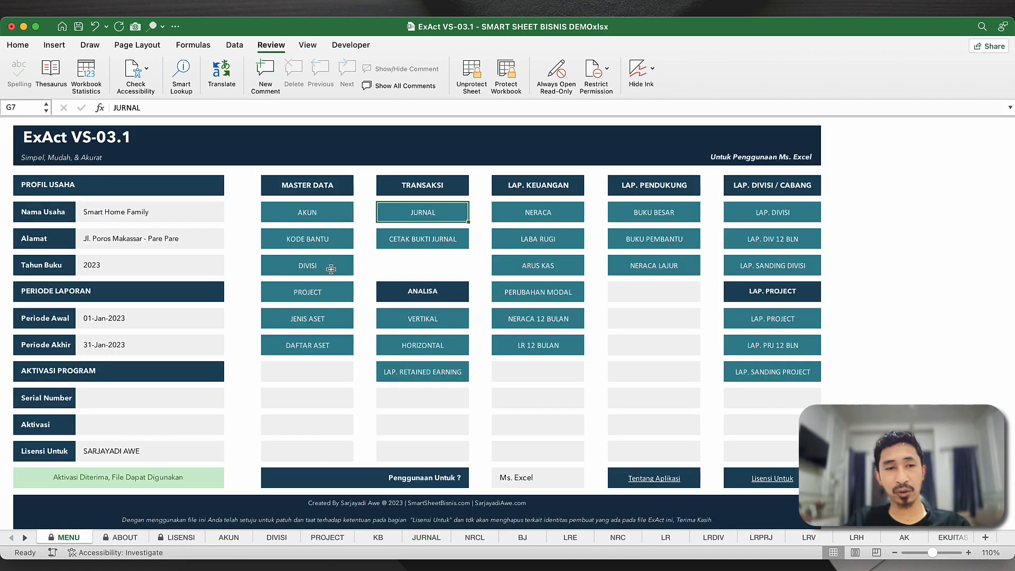
left_click(348, 342)
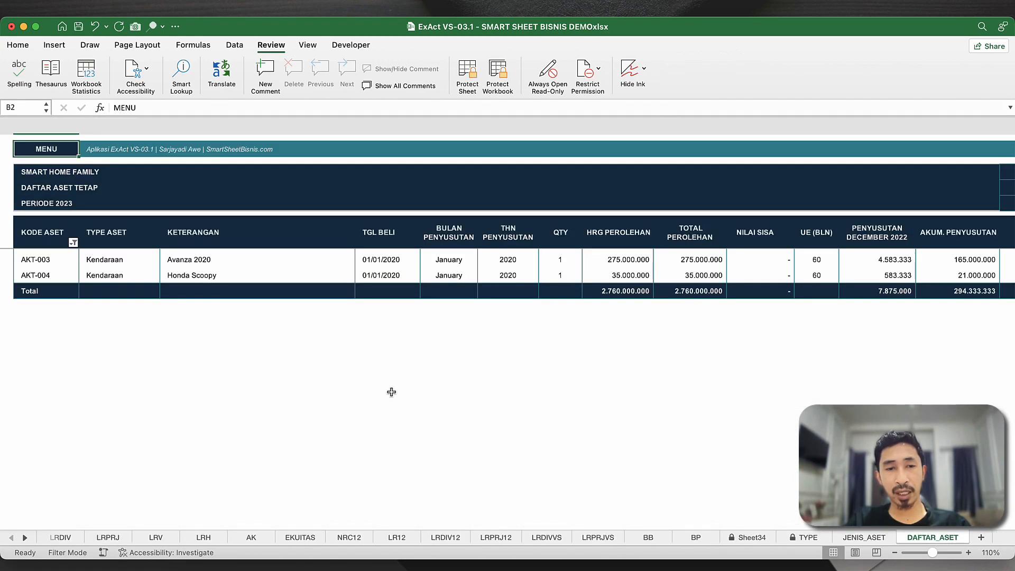
scroll(660, 331, "right", 3)
scroll(660, 331, "right", 3)
left_click(801, 188)
left_click(827, 190)
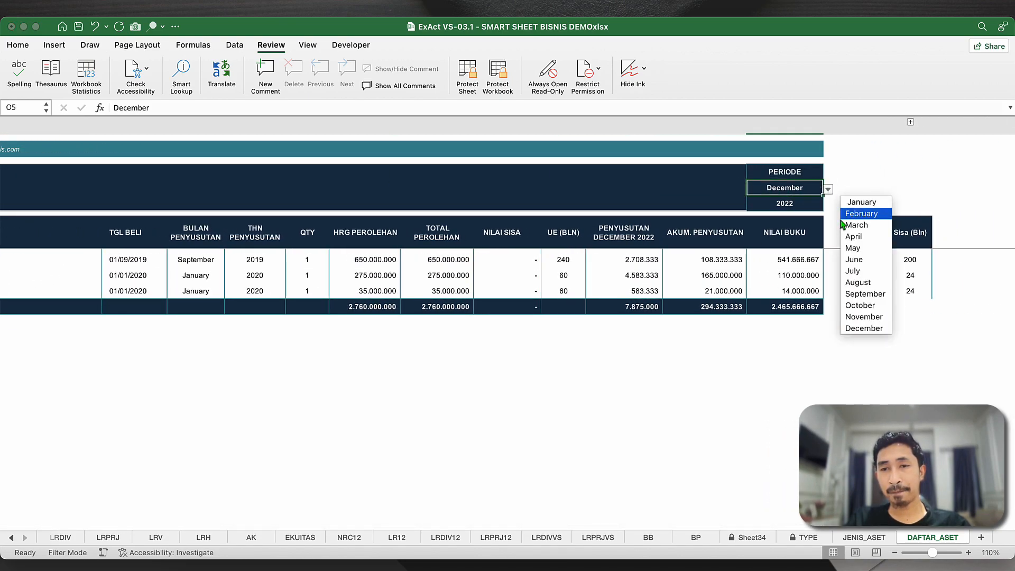
left_click(849, 201)
double_click(801, 204)
key("BackSpace")
type("3")
key("Return")
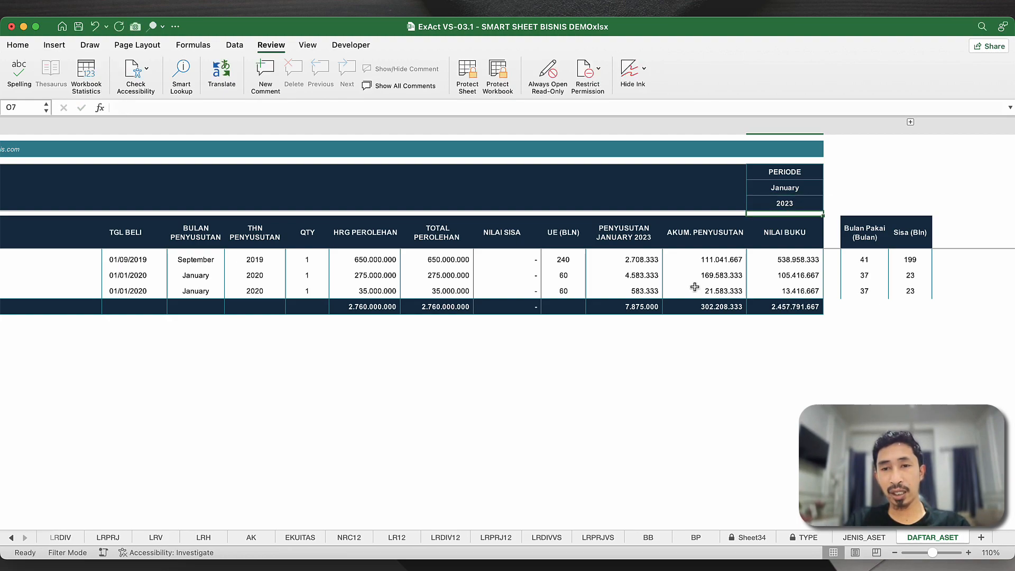
- Check the total January 2023 depreciation in the fixed asset list
left_click(660, 317)
left_click(648, 305)
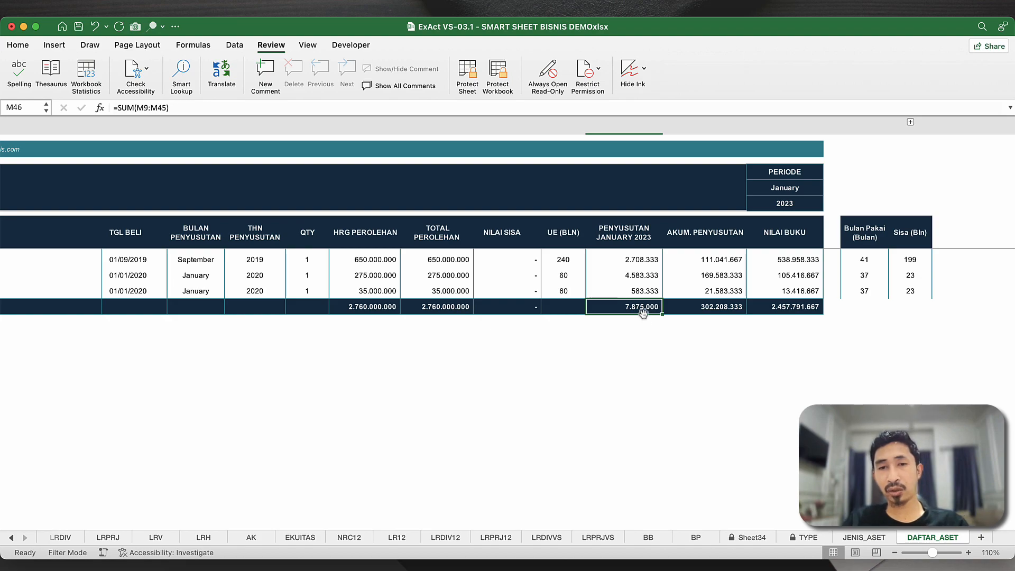
scroll(608, 316, "left", 3)
scroll(607, 316, "up", 1)
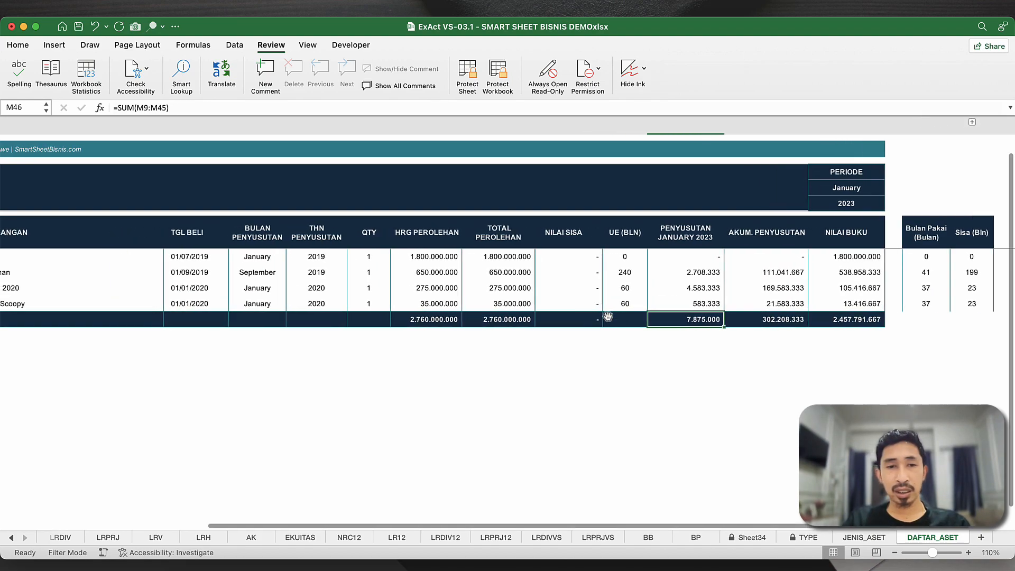
- Copy the January 2023 depreciation amount of Bangunan and review the asset list again
left_click(704, 278)
key("super+c")
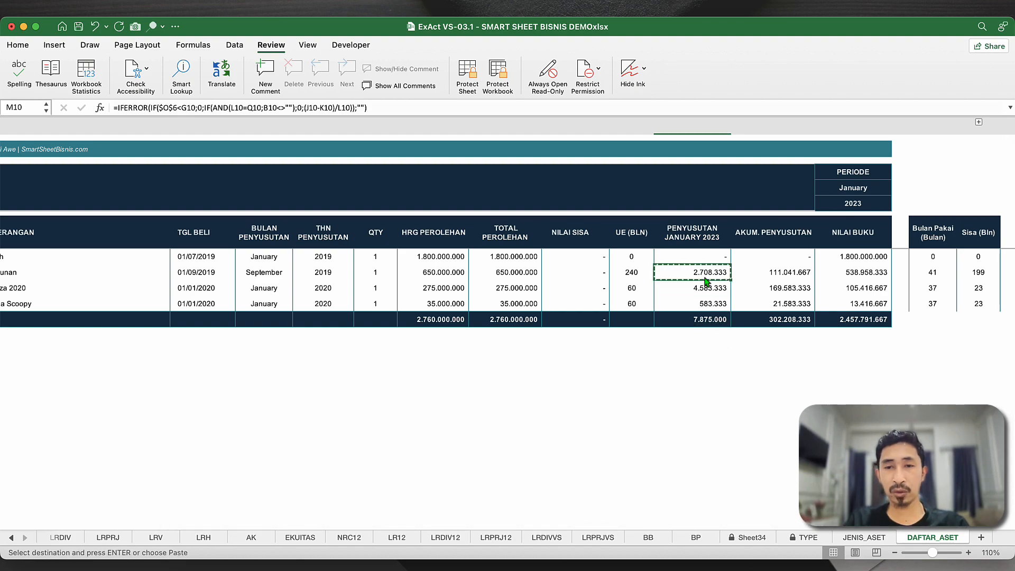
scroll(484, 325, "left", 8)
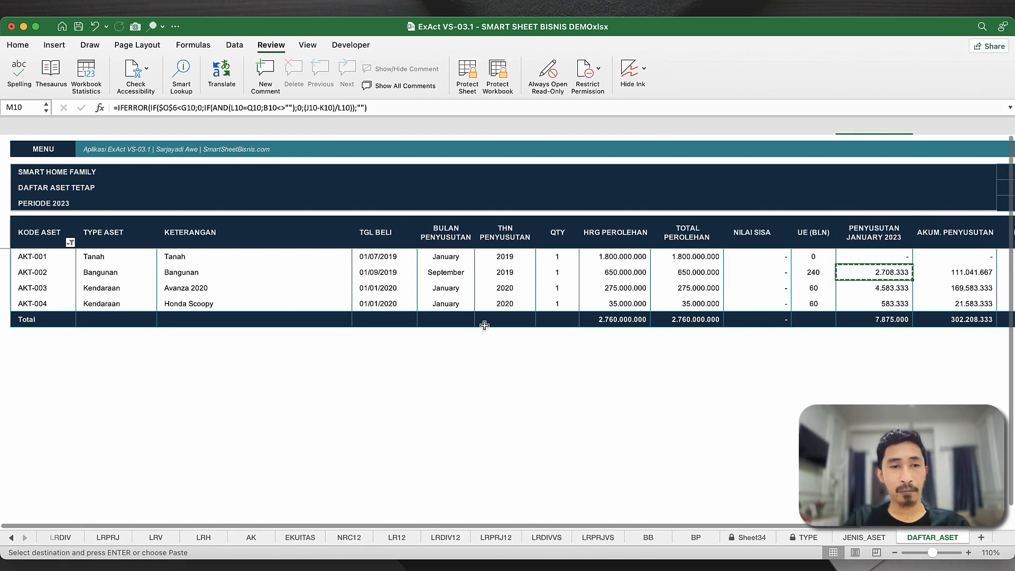
scroll(485, 325, "right", 5)
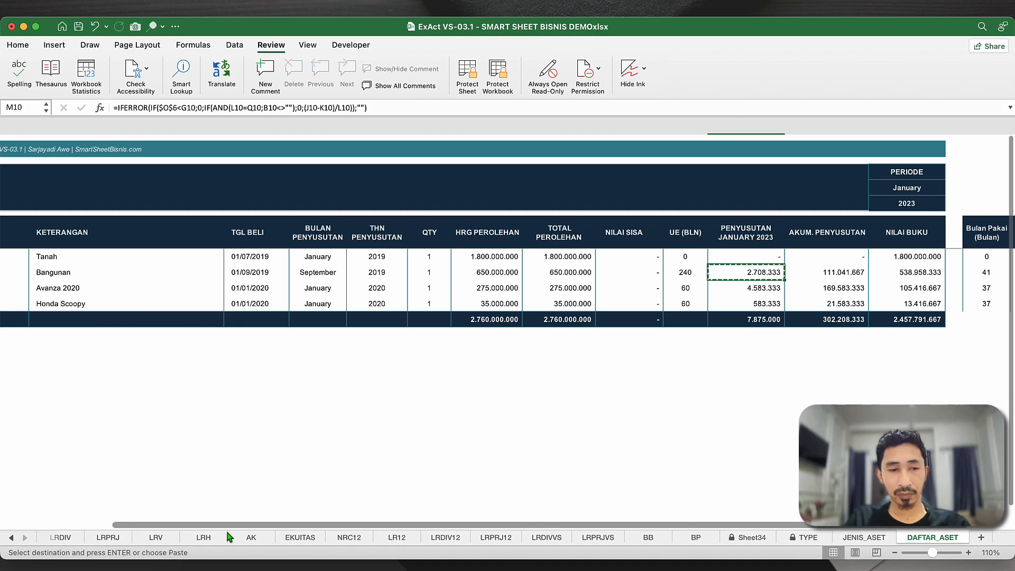
scroll(179, 170, "left", 5)
left_click(56, 150)
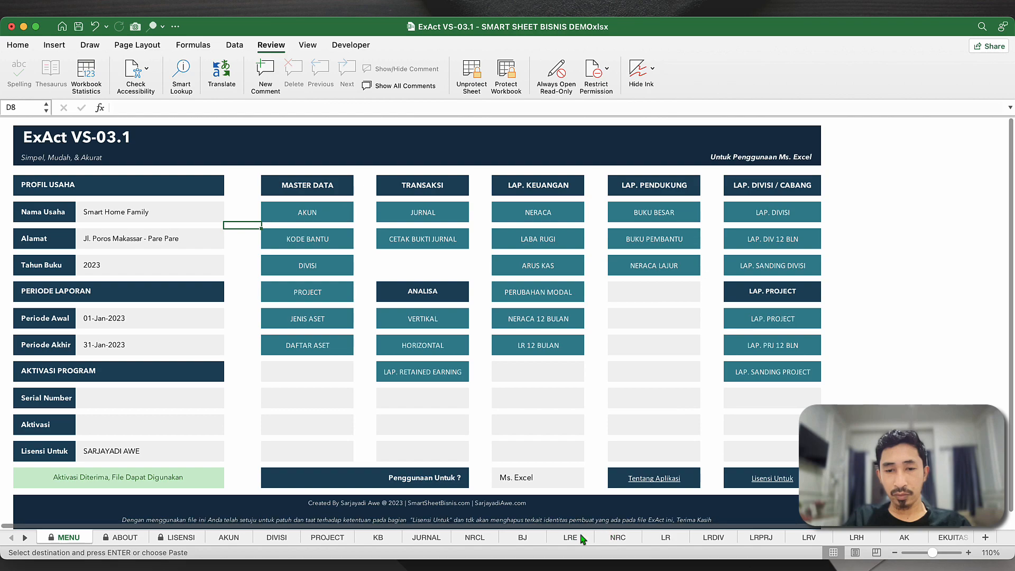
left_click(323, 346)
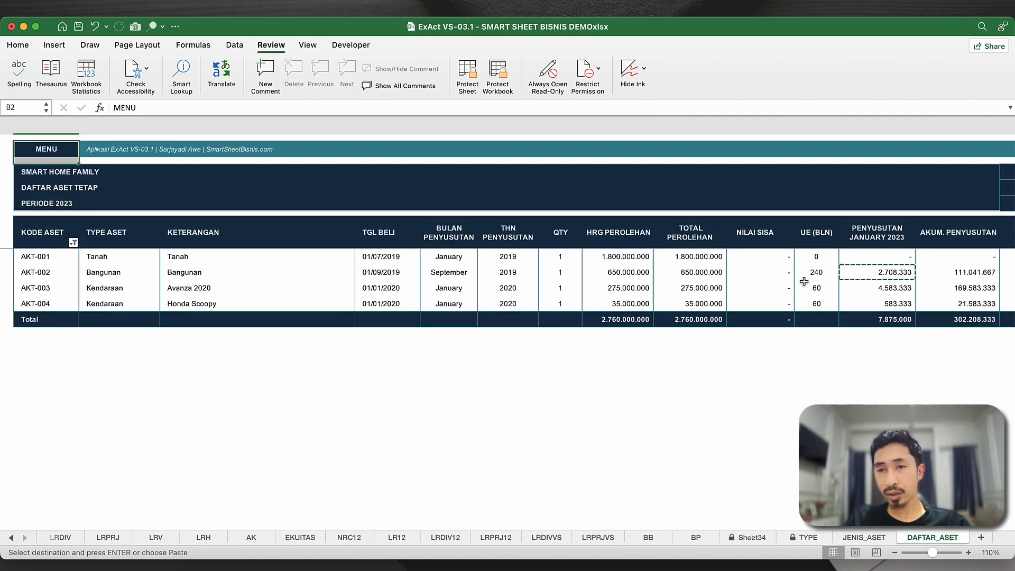
- Copy the January 2023 depreciation amounts of Bangunan, Avanza 2020 and Honda Scoopy from the asset list
left_click(885, 267)
key("shift+Down")
key("shift+Down")
key("super+c")
- Paste the copied depreciation amounts into the journal's SALDO AKHIR column as values only, starting at the first Penyusutan Aset tetap row
left_click(49, 148)
left_click(420, 213)
scroll(416, 451, "down", 2)
scroll(416, 451, "right", 1)
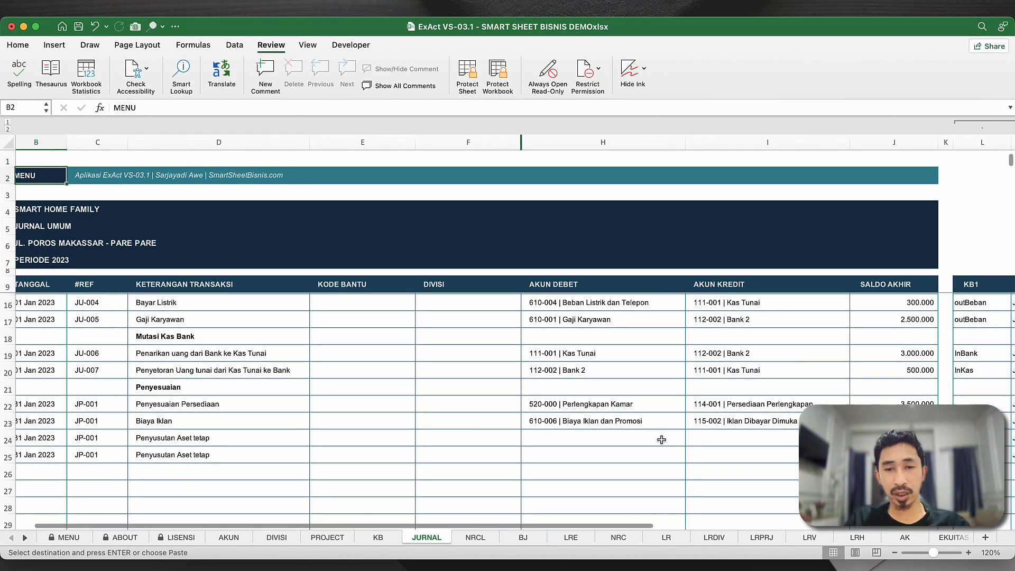
left_click(893, 438)
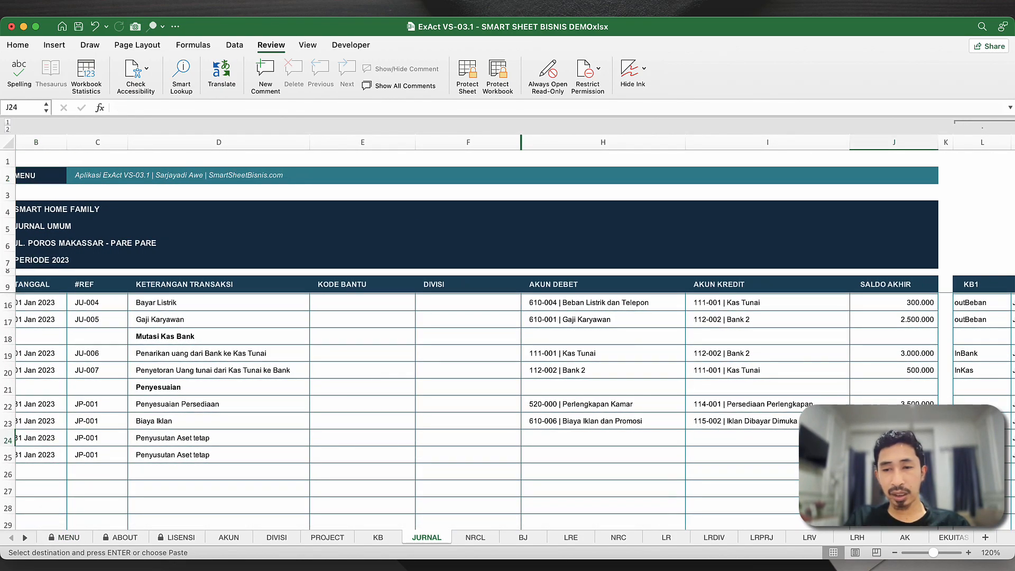
right_click(873, 438)
mouse_move(772, 322)
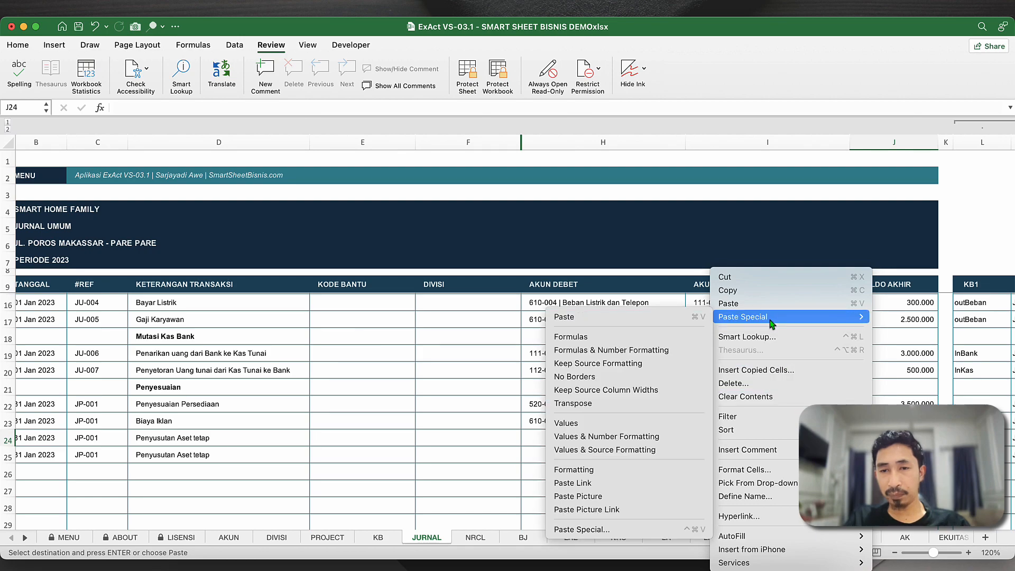
left_click(577, 423)
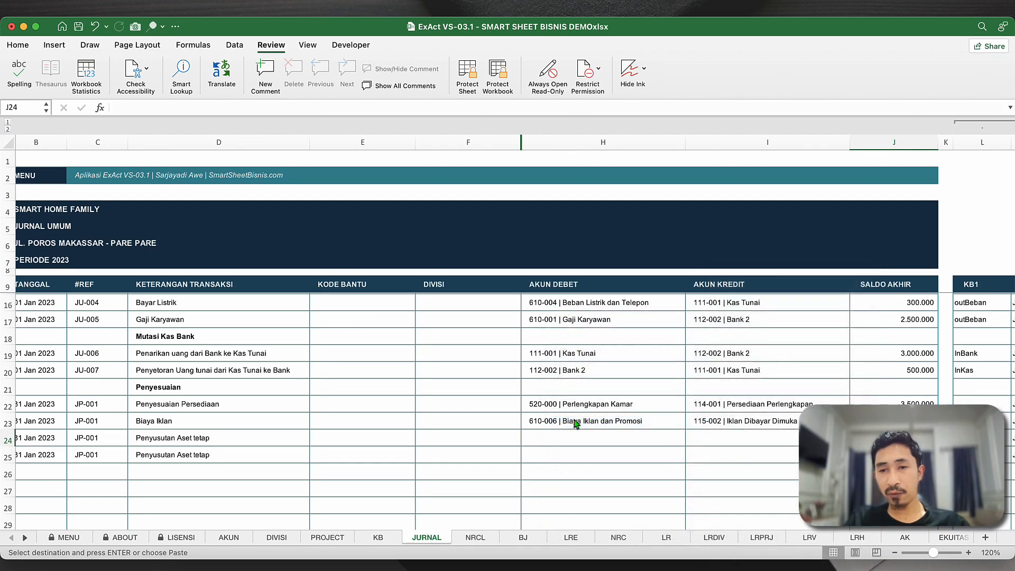
left_click(643, 453)
left_click(719, 436)
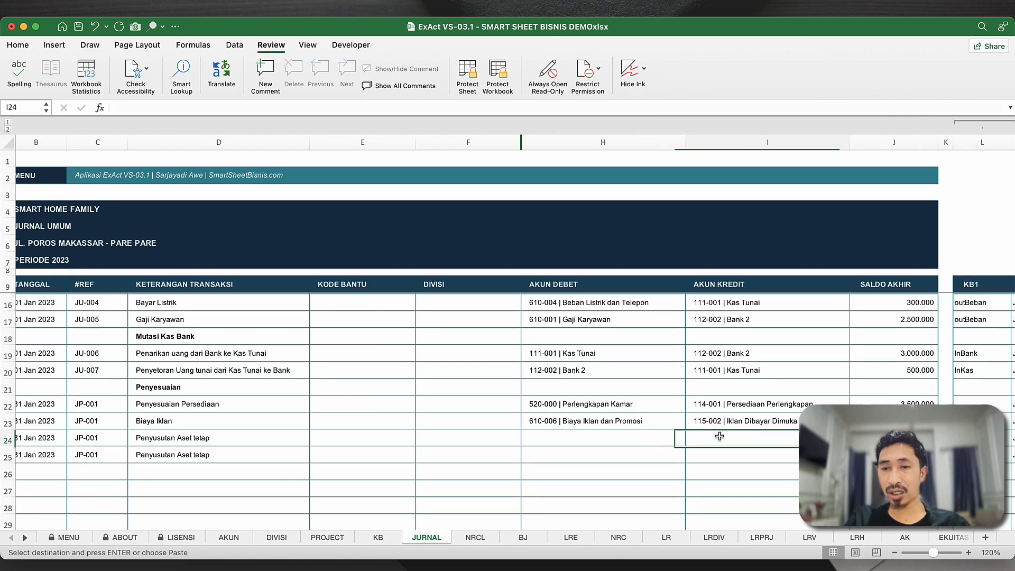
left_click(643, 423)
- Duplicate the date, reference and description of the second Penyusutan Aset tetap row into the empty row below
left_click(236, 434)
key("Left")
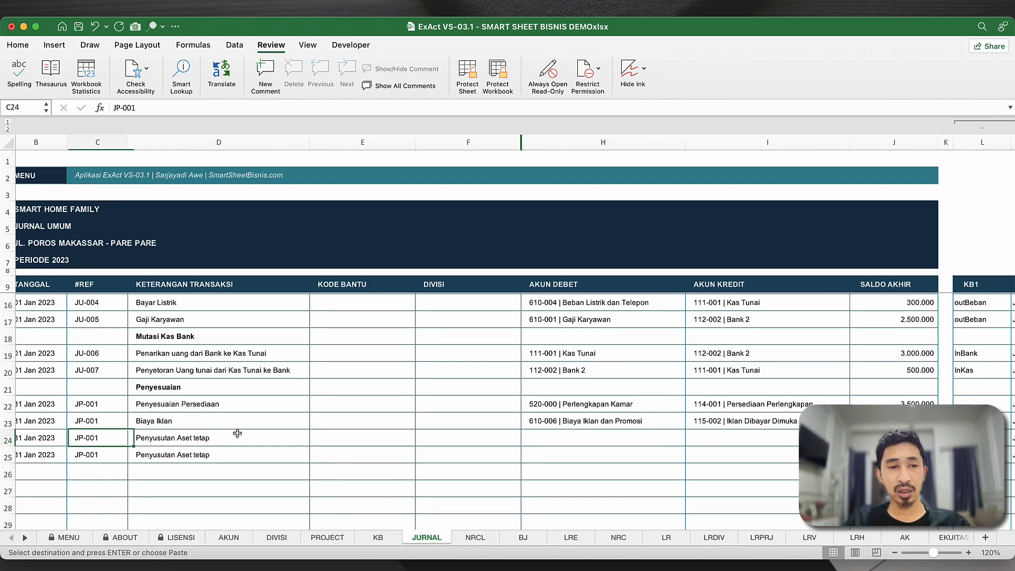
key("Left")
key("Down")
key("shift+Right")
key("shift+Right")
key("cmd+c")
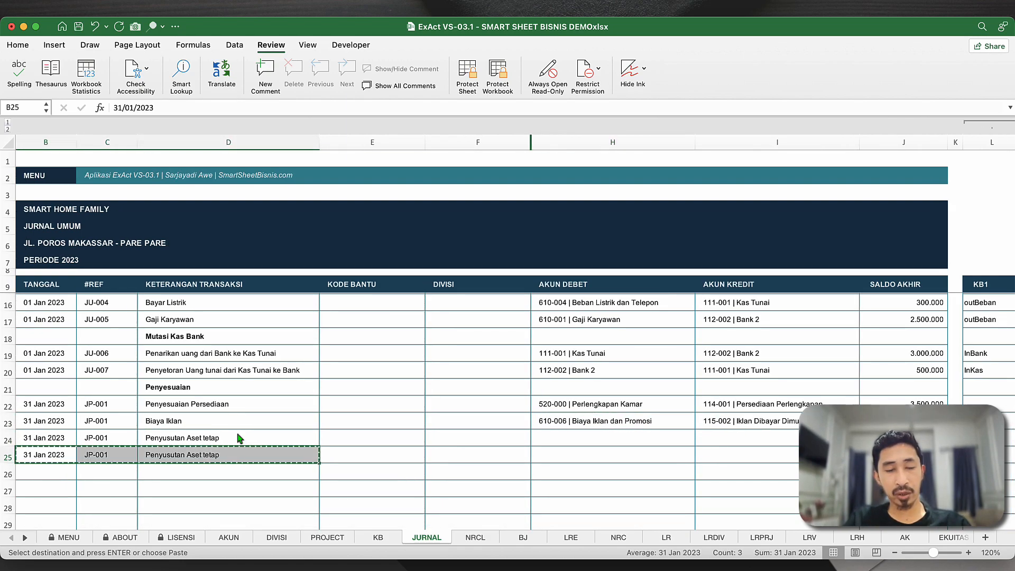
key("Down")
key("super+v")
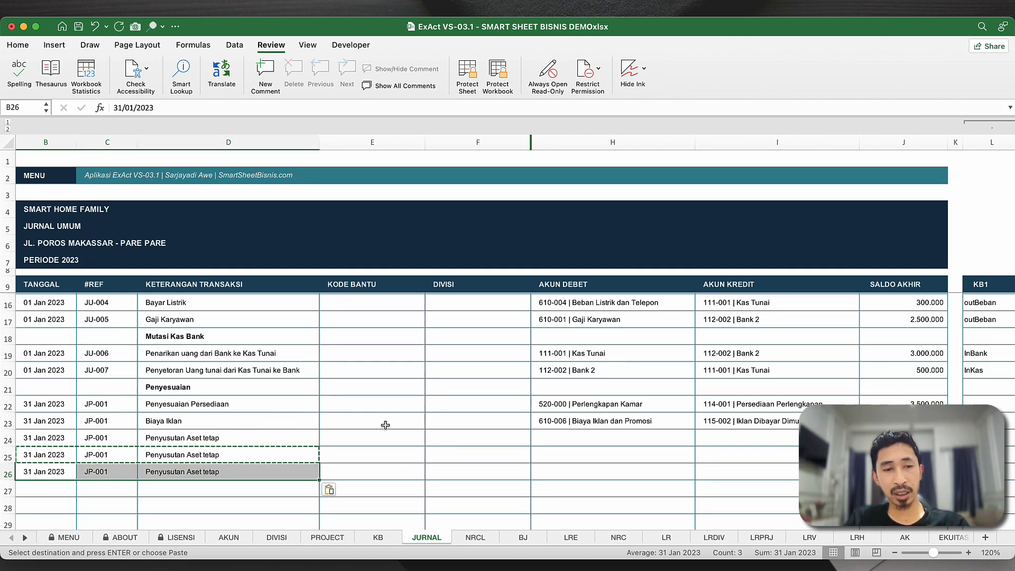
- Change the description of the first depreciation row to "Penyusutan Aset Bangunan"
double_click(306, 437)
key("BackSpace")
key("BackSpace")
key("BackSpace")
key("BackSpace")
key("BackSpace")
type("Bangunan")
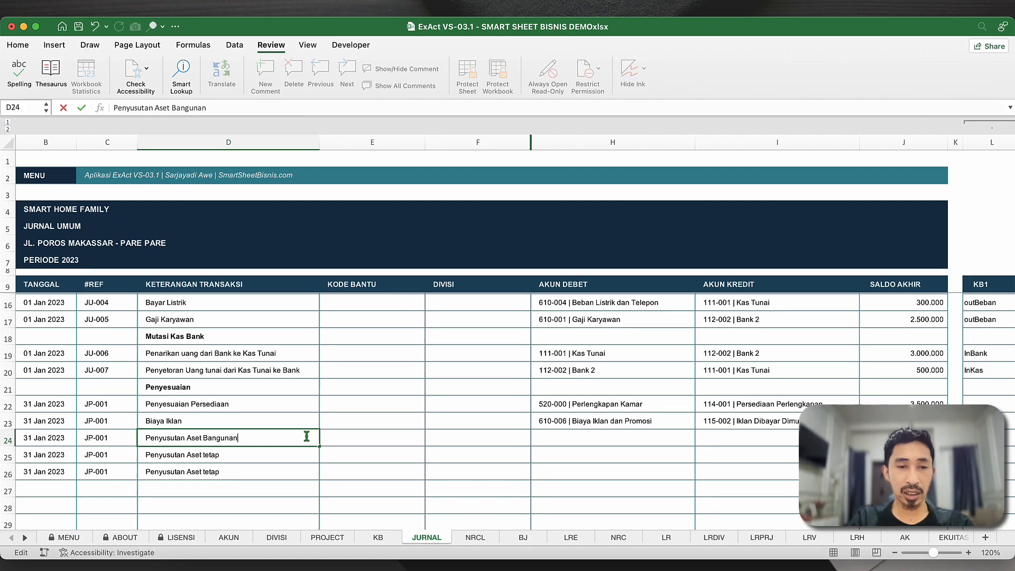
key("Return")
- Change the description of the second depreciation row to "Penyusutan Kendaraan 1"
double_click(300, 455)
key("shift+alt+Left")
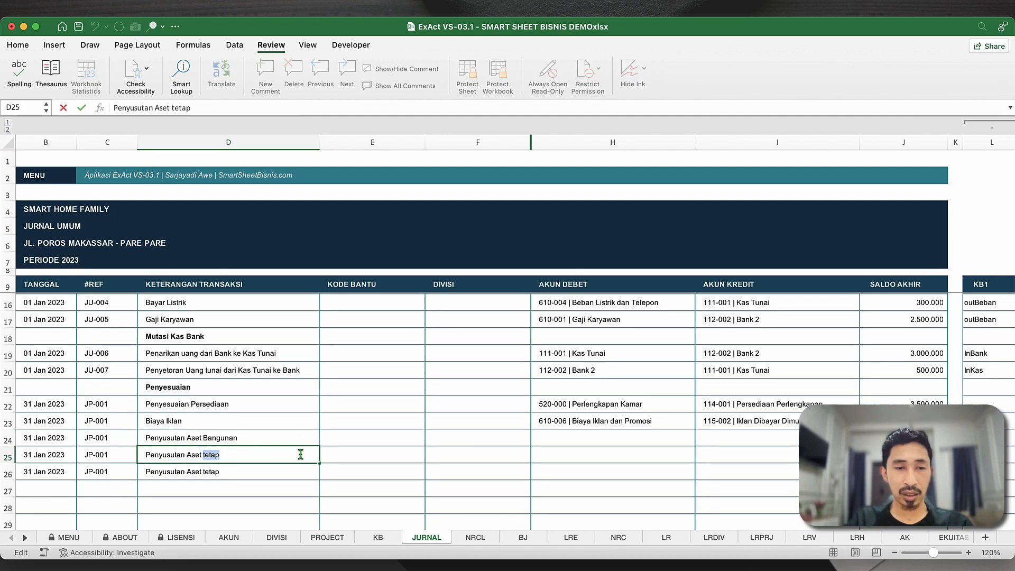
key("shift+alt+Left")
type("Kenda")
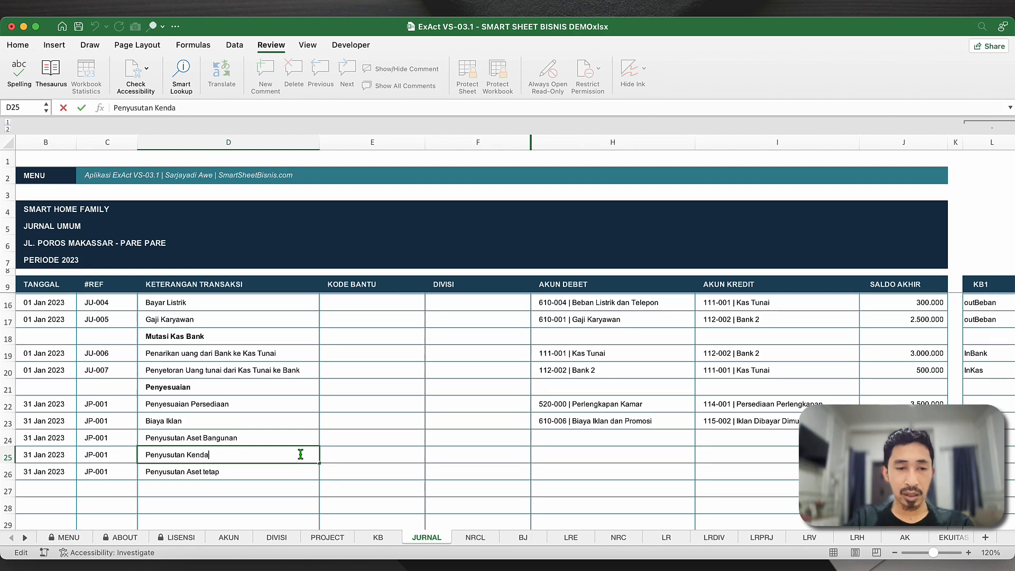
type("raan 1")
key("Return")
- Fill the third depreciation row's description from the row above and change it to "Penyusutan Kendaraan 2"
key("ctrl+d")
type("2")
key("Return")
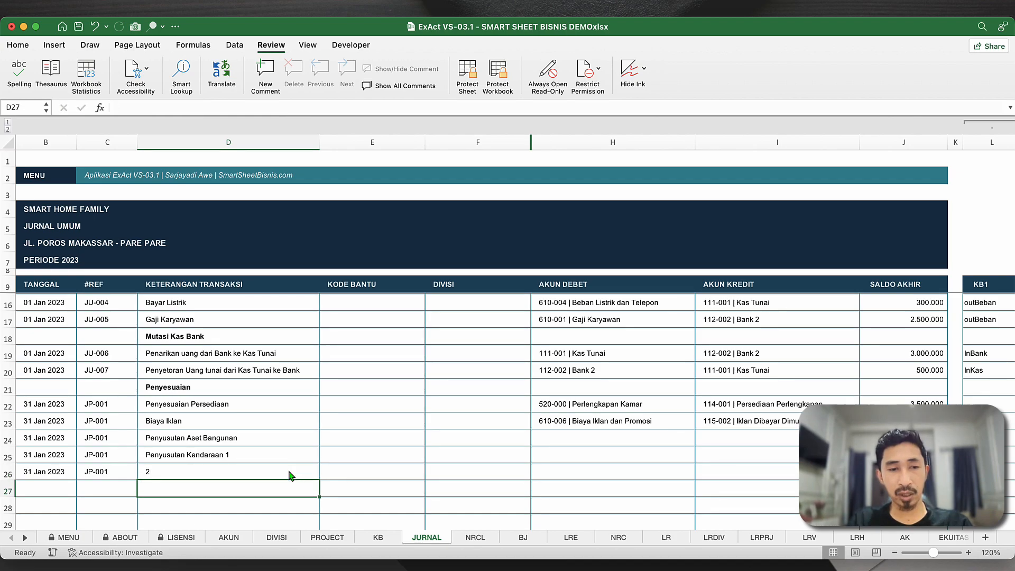
left_click(290, 476)
key("super+z")
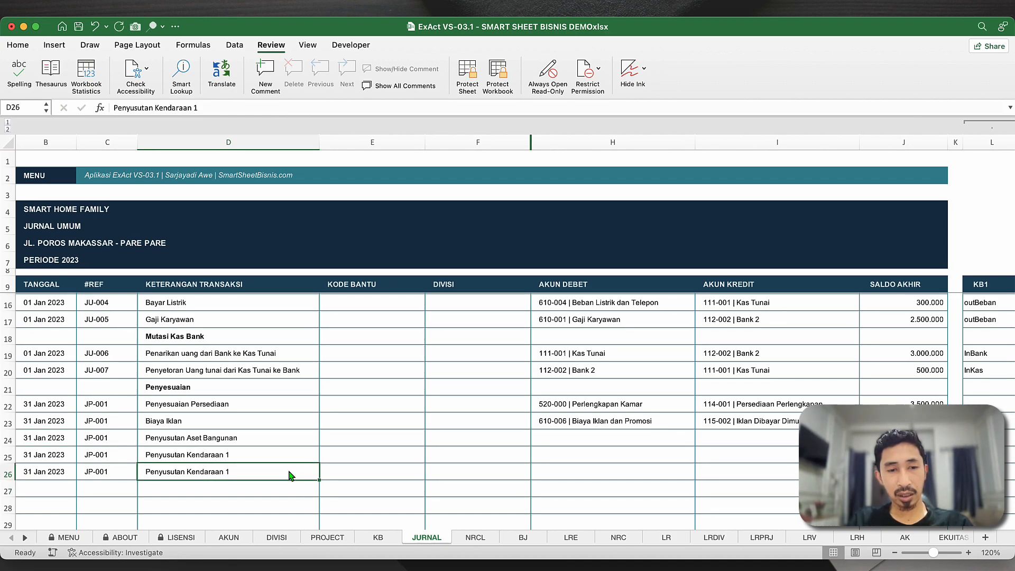
double_click(289, 476)
key("BackSpace")
type("2")
left_click(336, 439)
- Set the debit account of the Penyusutan Aset Bangunan row to 620-001 | Penyusutan Bangunan, filtering the accounts by "Bangunan"
left_click(568, 434)
type("Bangunan")
key("Return")
left_click(613, 436)
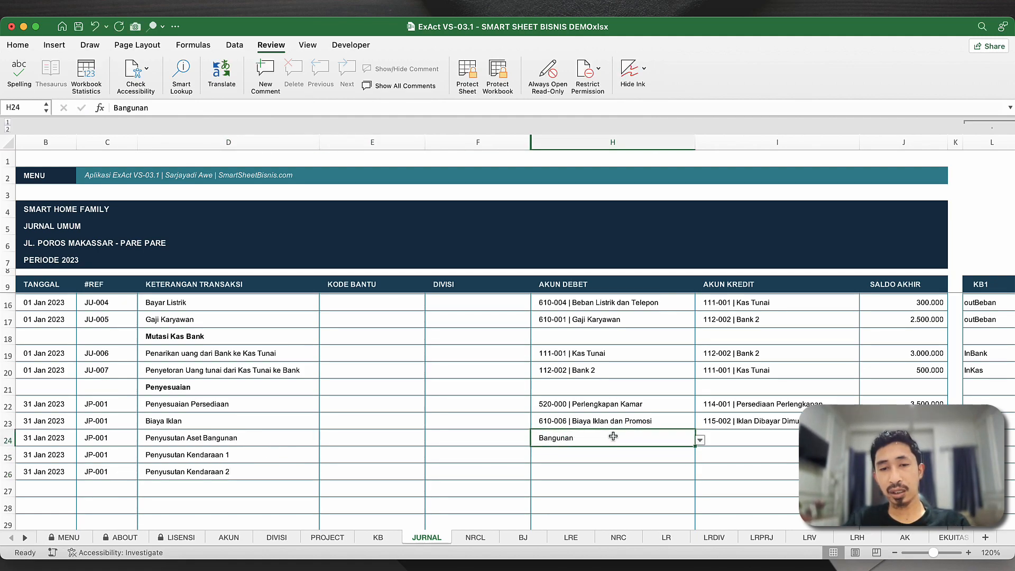
left_click(700, 440)
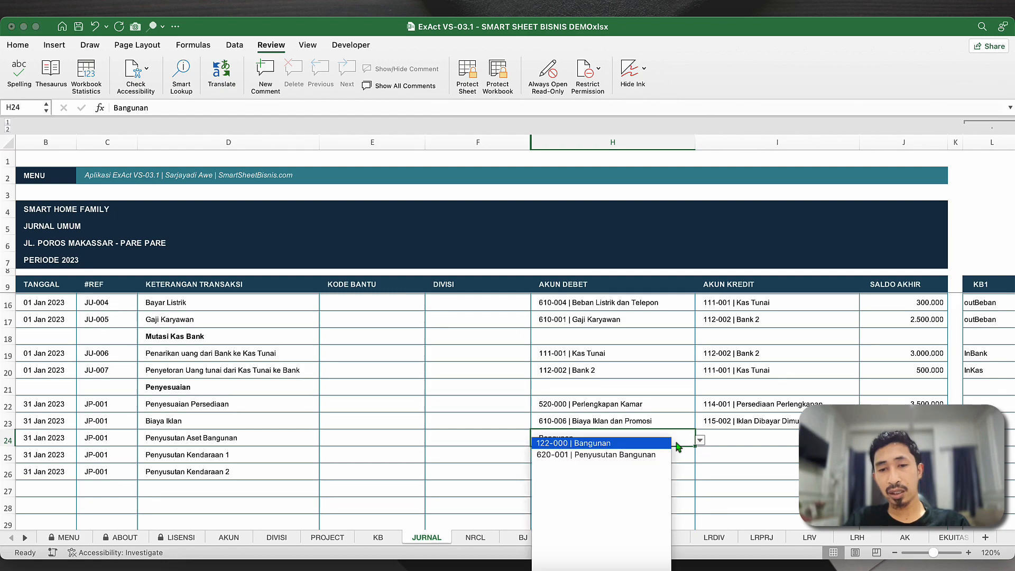
left_click(613, 456)
- Set the debit account of both Penyusutan Kendaraan rows to 620-002 | Penyusutan Kendaraan
left_click(634, 453)
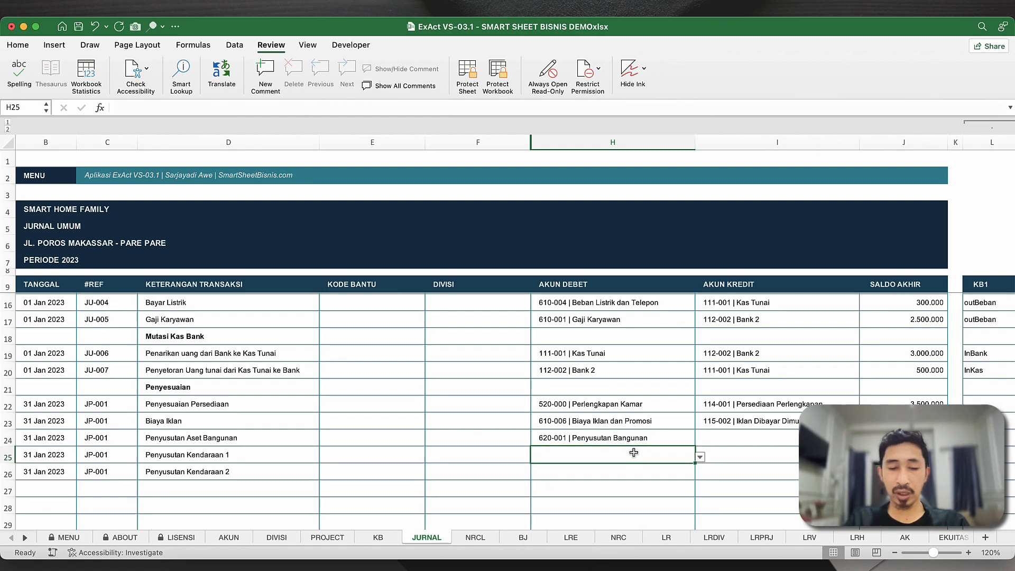
type("Kendara")
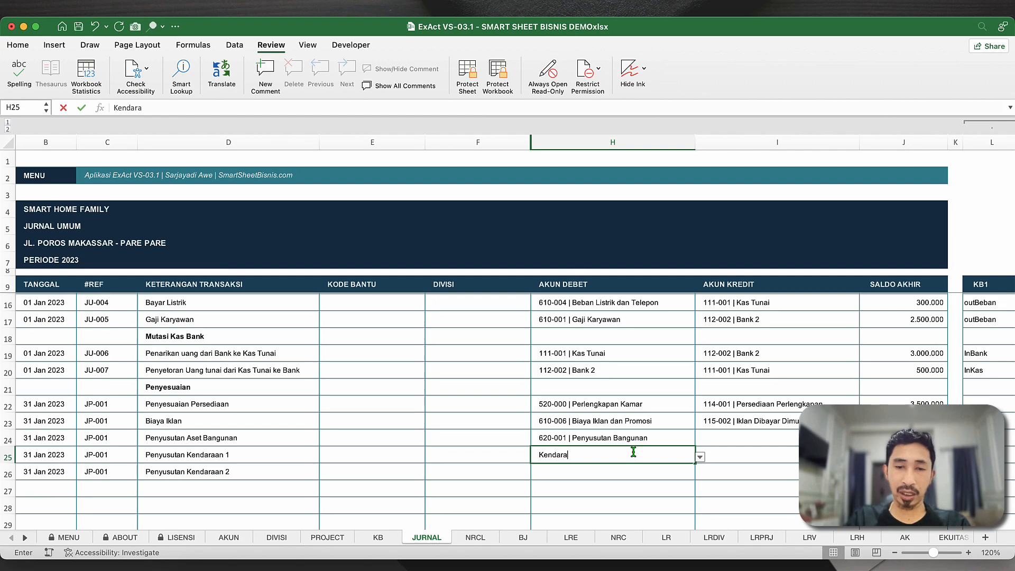
key("Return")
left_click(634, 452)
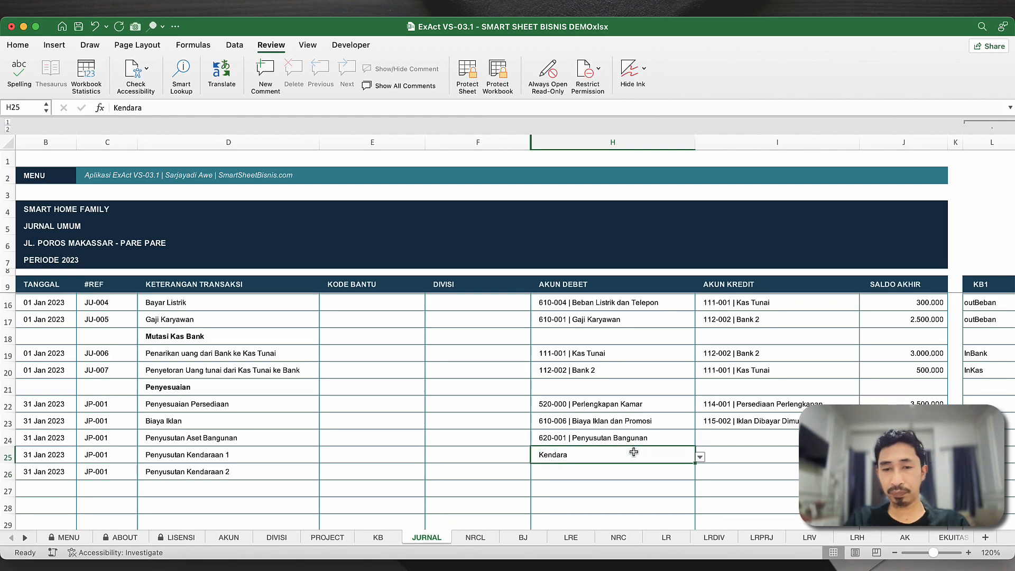
left_click(700, 459)
left_click(617, 461)
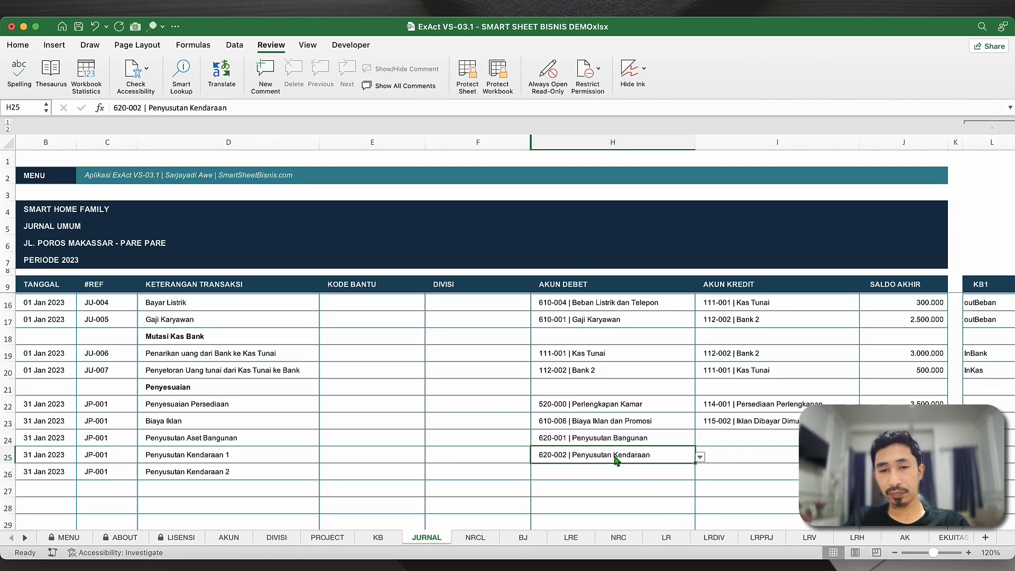
left_click(610, 472)
key("ctrl+d")
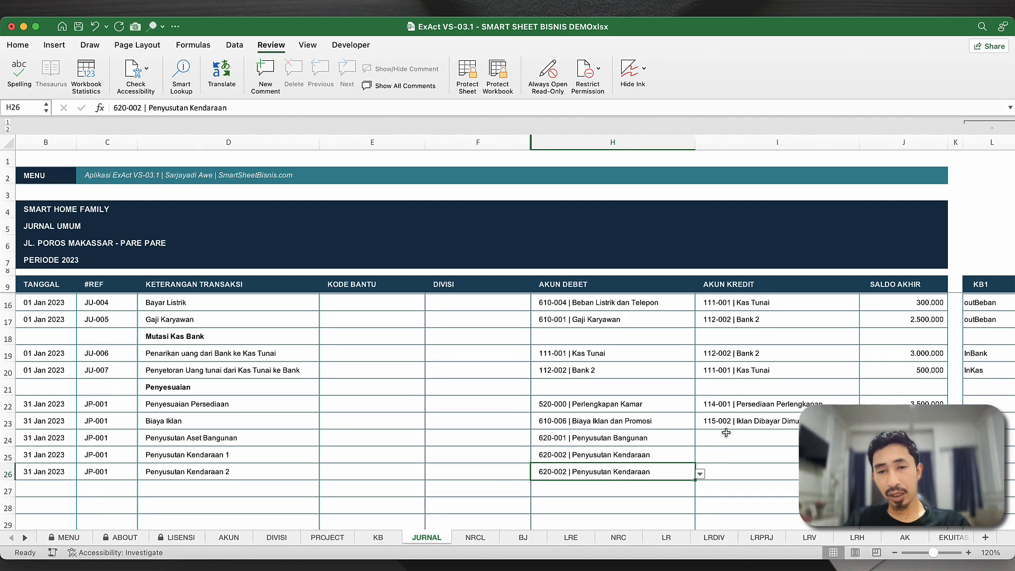
- Set the credit account of all three depreciation rows to the accumulated depreciation account 126-000
left_click(730, 436)
type("Akum")
key("Return")
left_click(737, 436)
key("alt+Down")
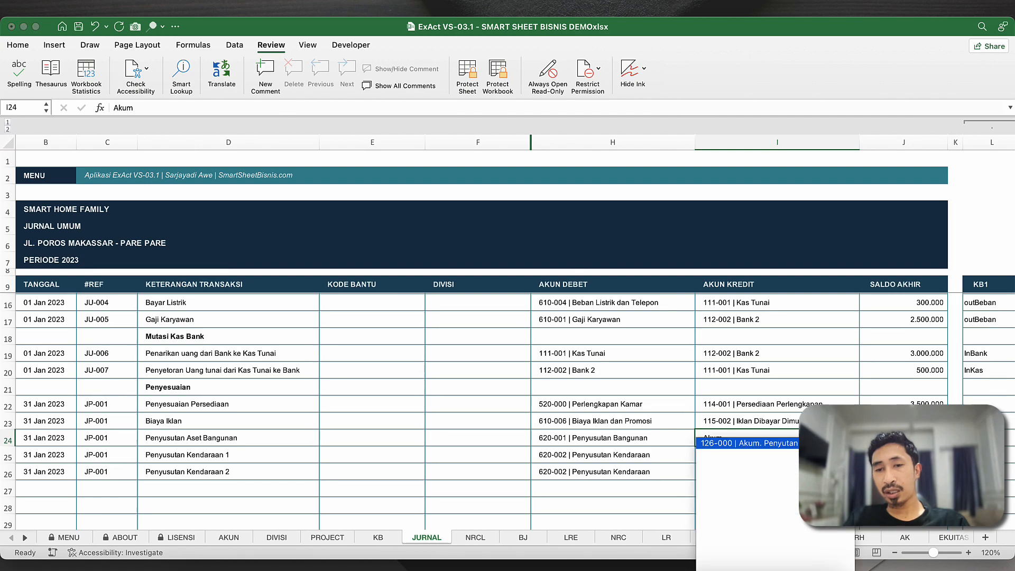
left_click(788, 444)
key("cmd+c")
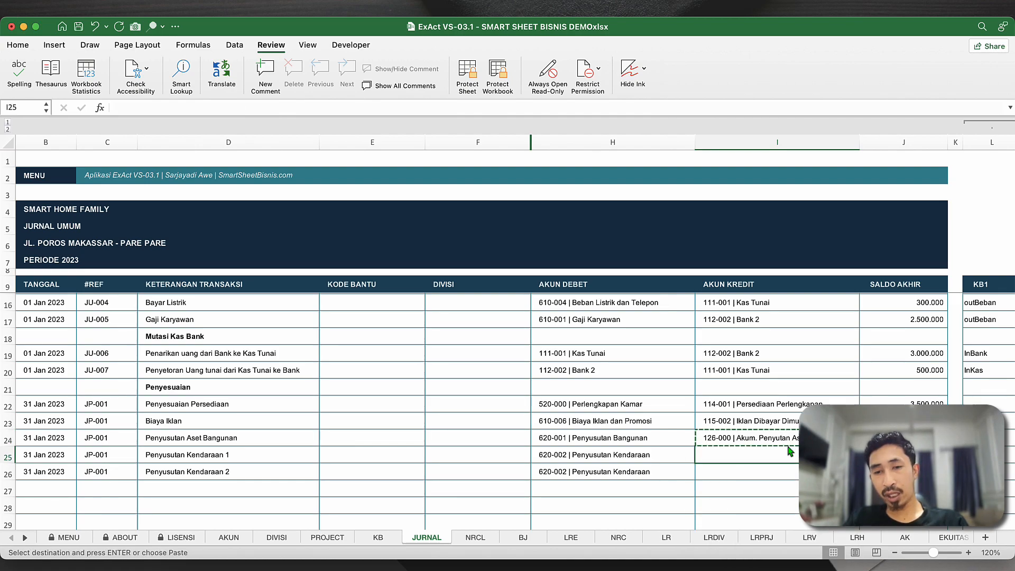
left_click_drag(790, 451, 788, 470)
key("Return")
- Review the completed journal from the Pendapatan entries down to the Penyesuaian entries
left_click(722, 425)
left_click(641, 439)
left_click(690, 452)
left_click(582, 422)
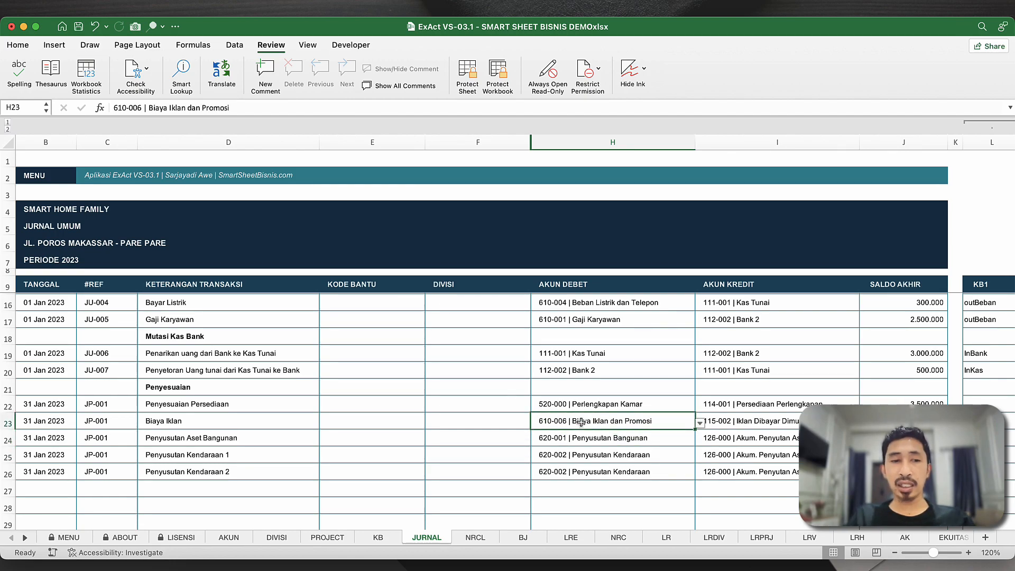
left_click(420, 418)
scroll(420, 417, "up", 6)
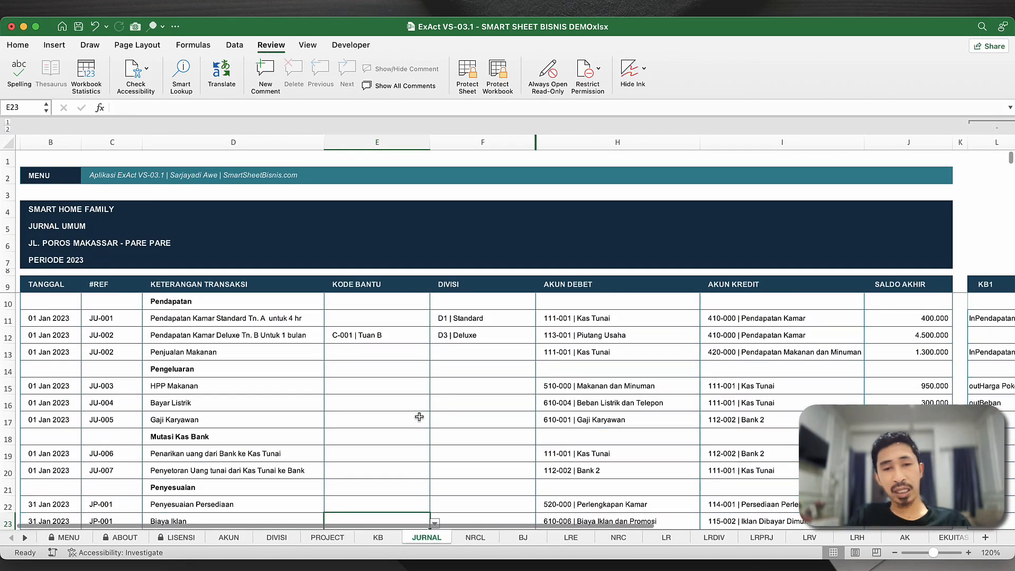
scroll(419, 417, "left", 1)
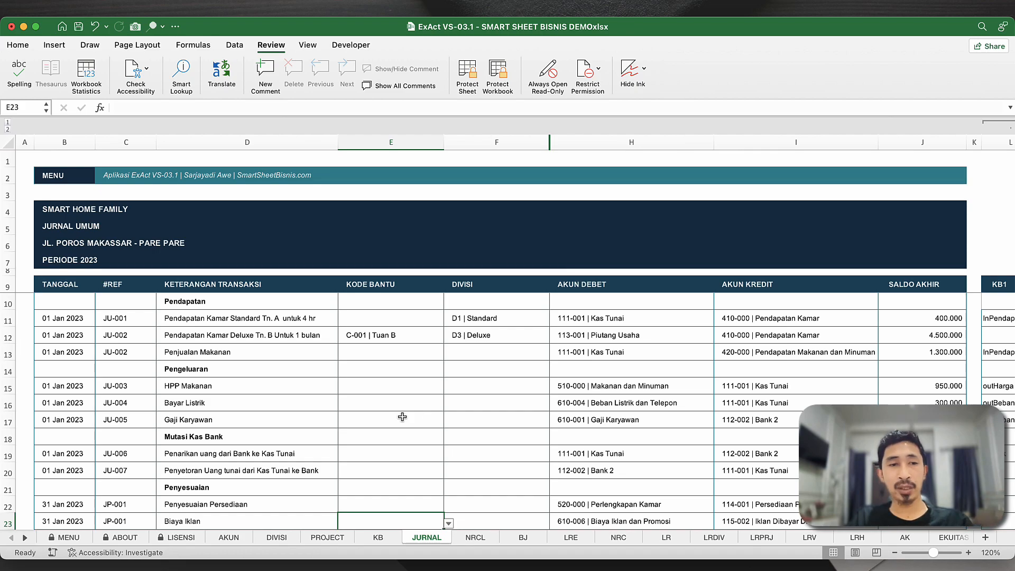
left_click(204, 381)
scroll(203, 377, "down", 2)
scroll(203, 378, "down", 8)
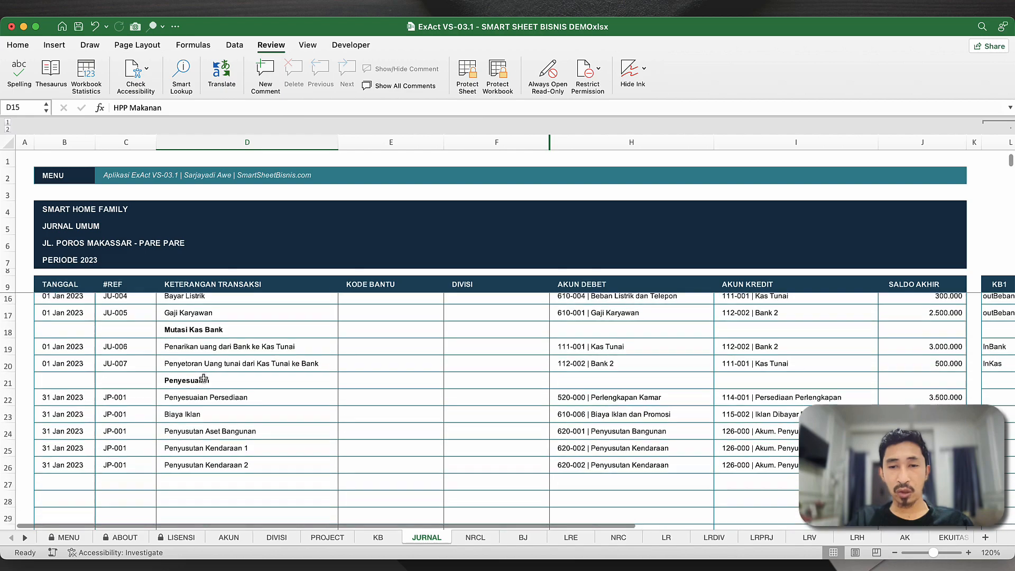
scroll(204, 377, "up", 10)
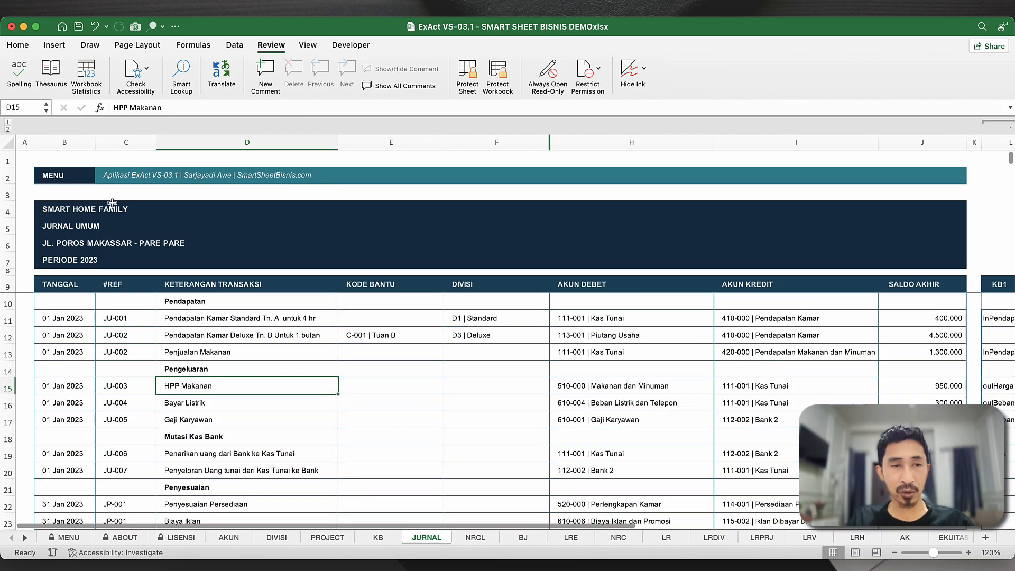
- Open the Laba Rugi report and check its depreciation expenses, total non-operational expenses and net profit
left_click(63, 179)
left_click(539, 241)
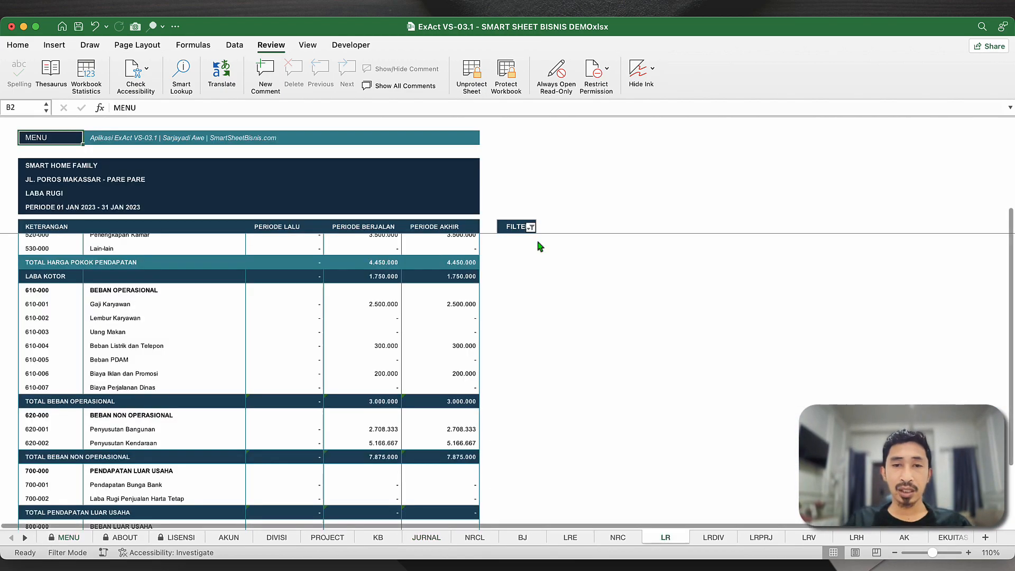
scroll(478, 317, "down", 8)
scroll(481, 348, "down", 5)
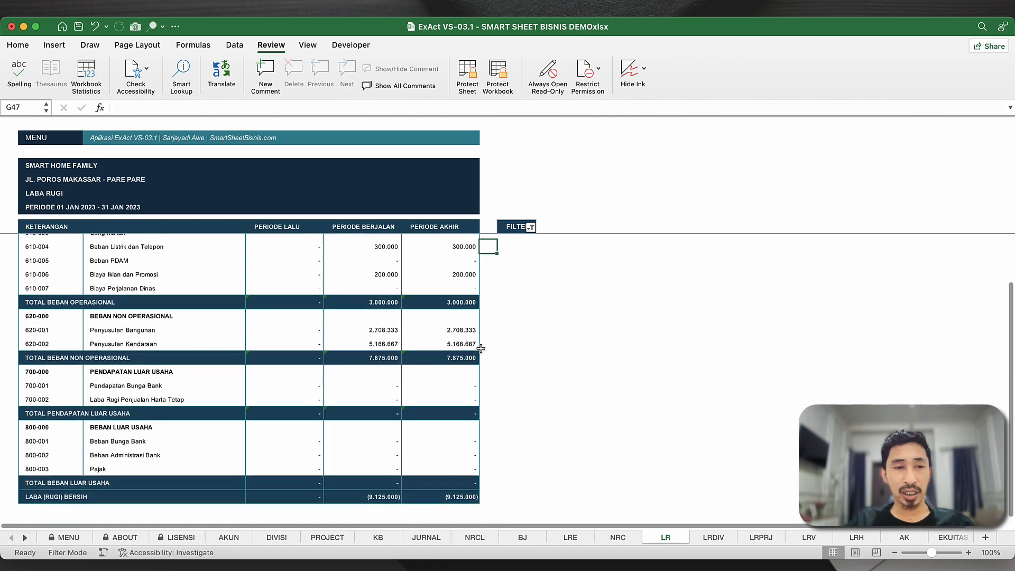
left_click(395, 453)
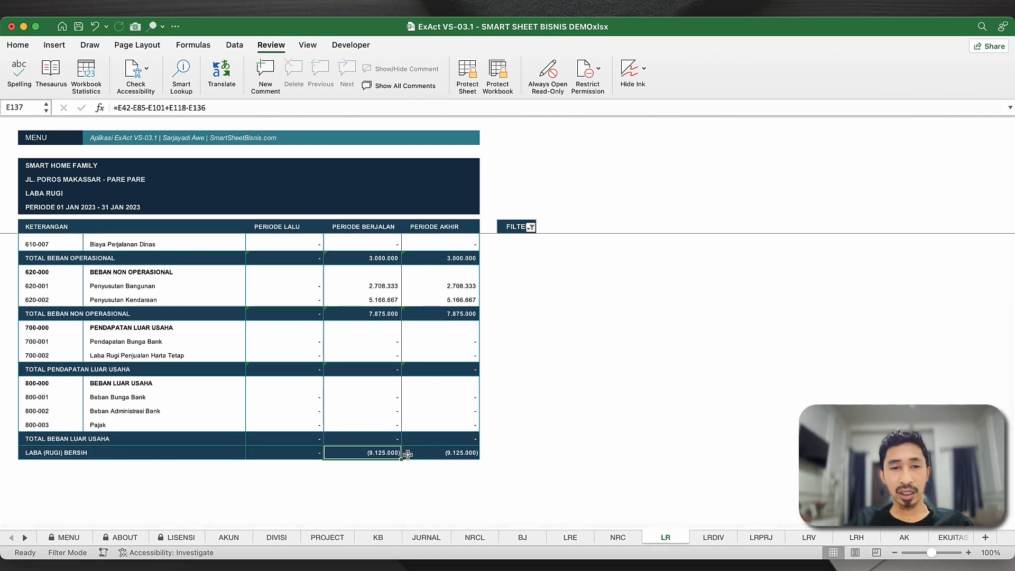
left_click(378, 288)
left_click(381, 311)
scroll(381, 308, "up", 5)
scroll(381, 307, "up", 1)
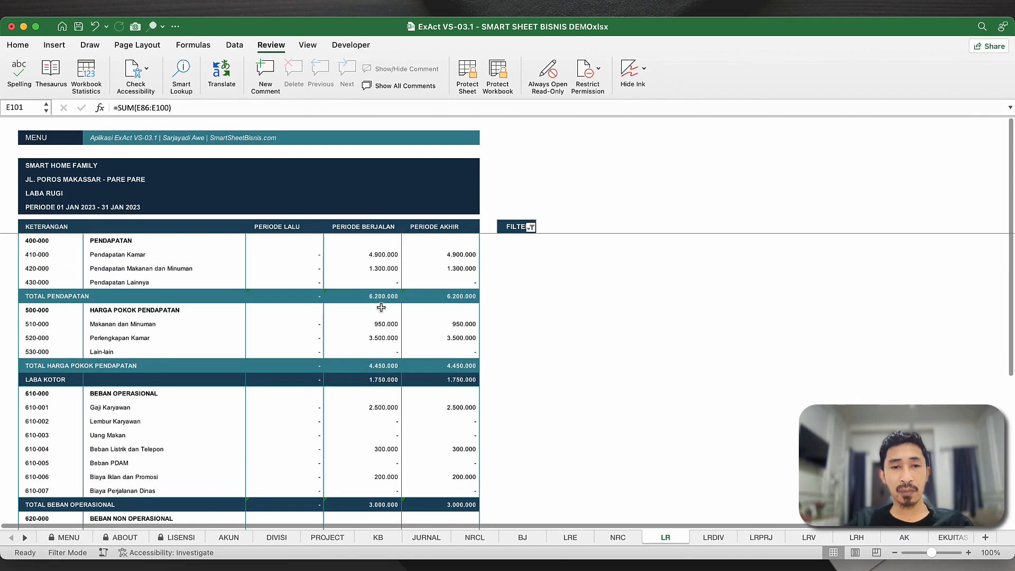
- Compare the Laba Rugi total revenue with the vehicle depreciation and net result, and return to the main menu
left_click(381, 294)
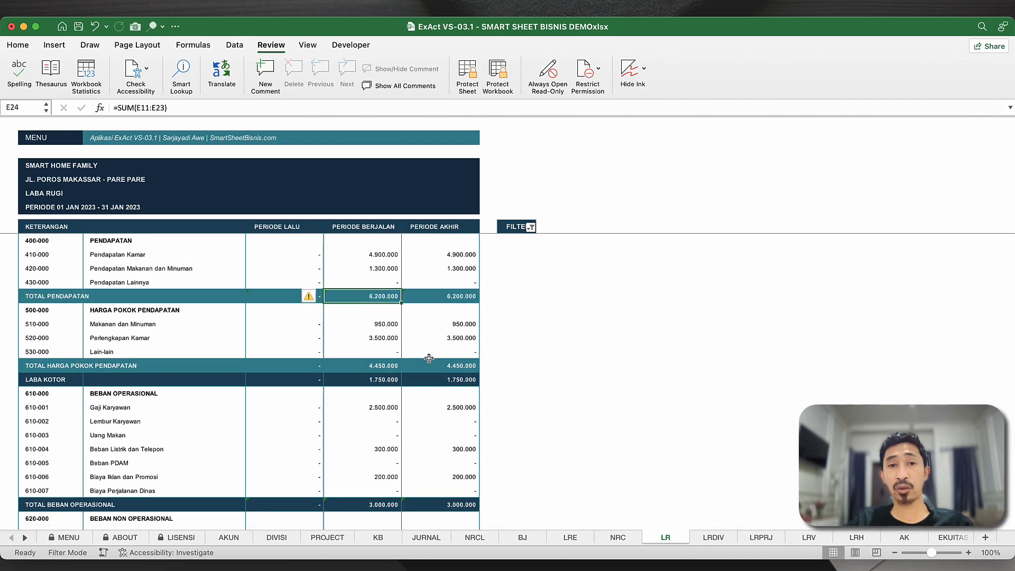
scroll(429, 358, "down", 2)
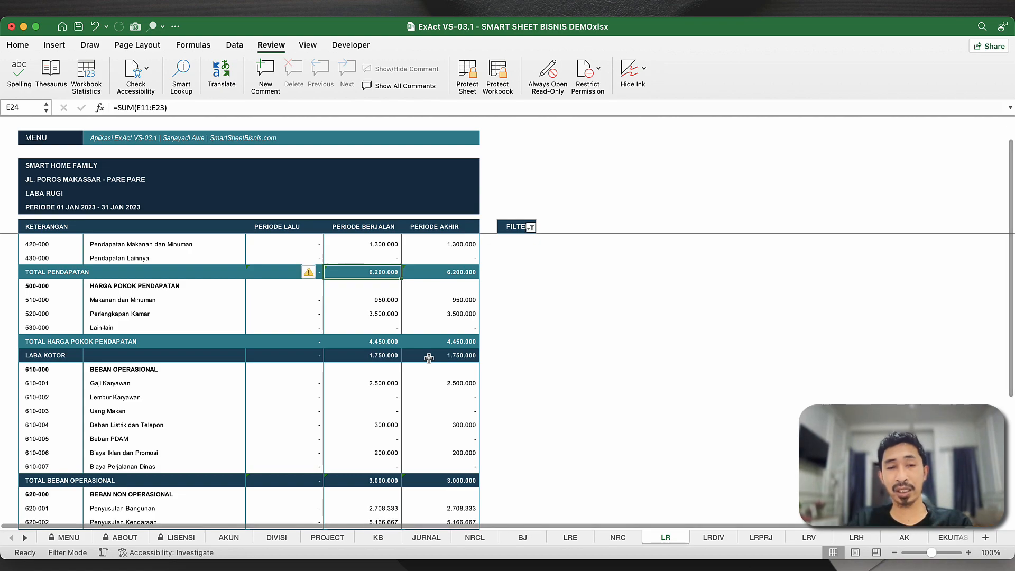
scroll(428, 359, "down", 7)
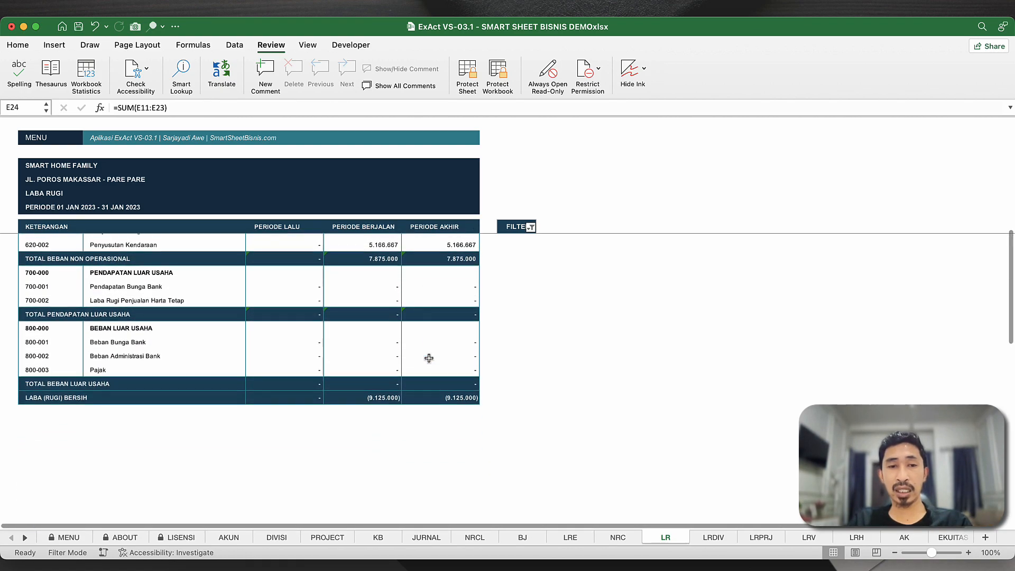
scroll(429, 358, "up", 2)
left_click(384, 299)
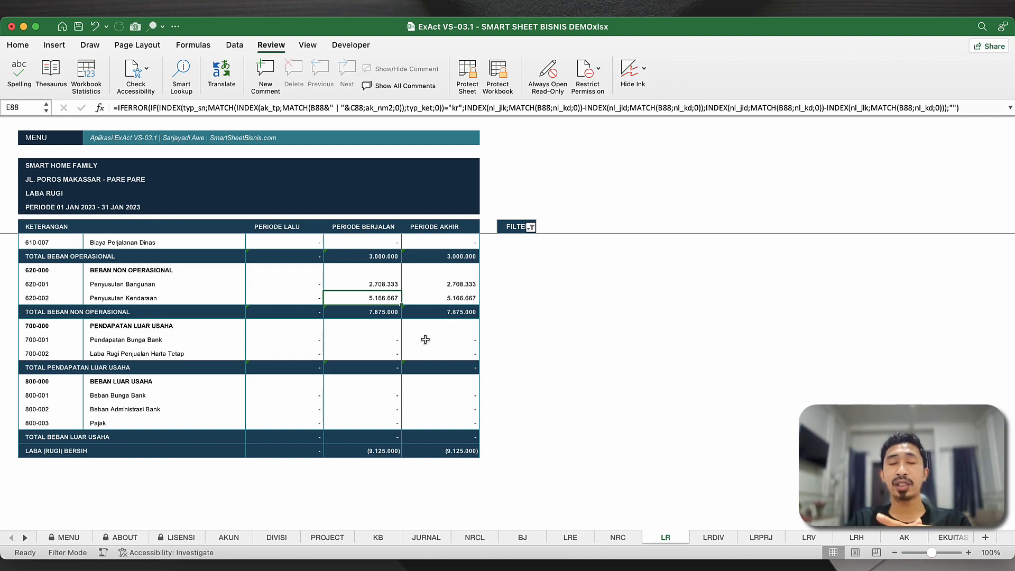
scroll(426, 340, "up", 10)
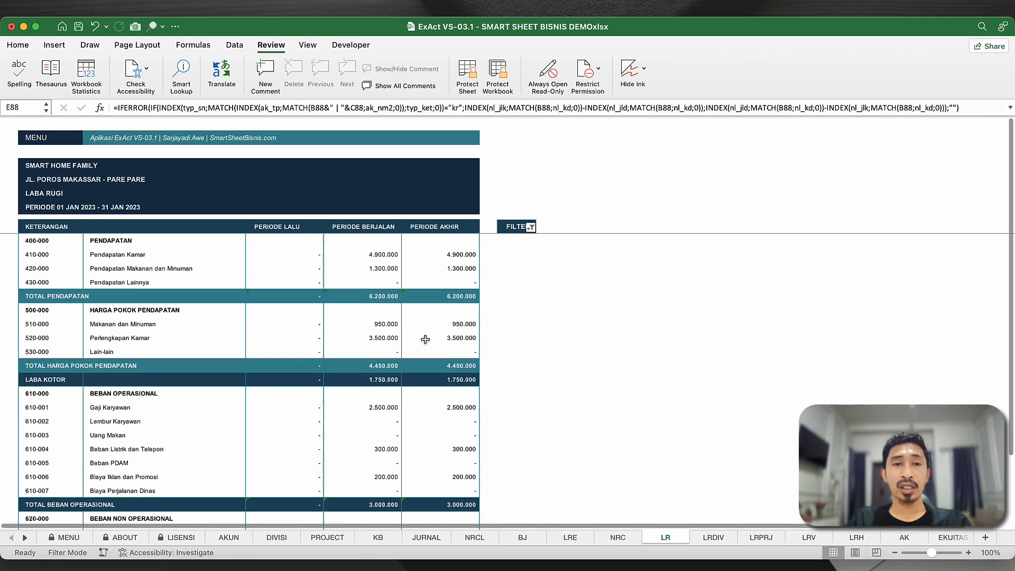
left_click(37, 140)
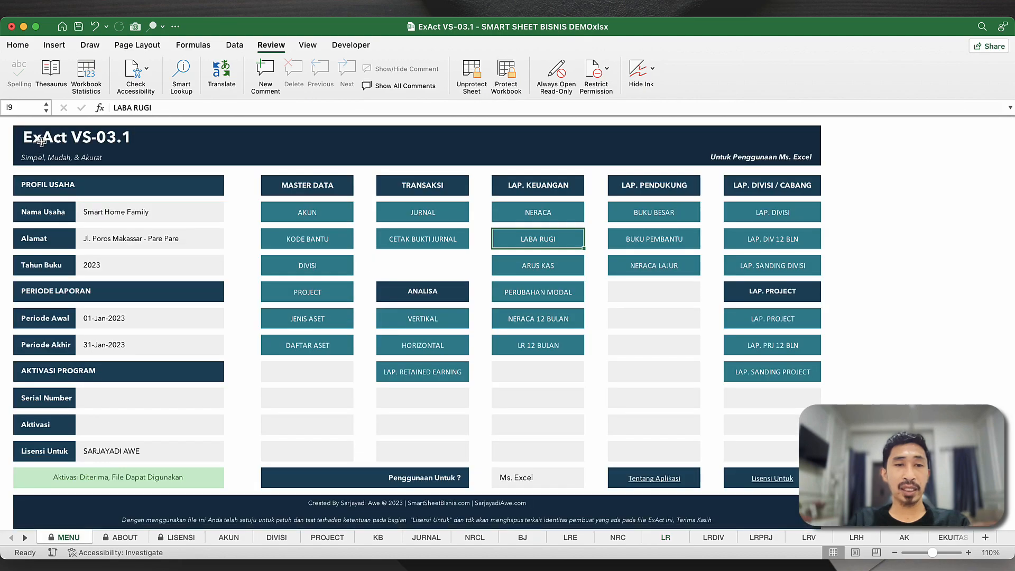